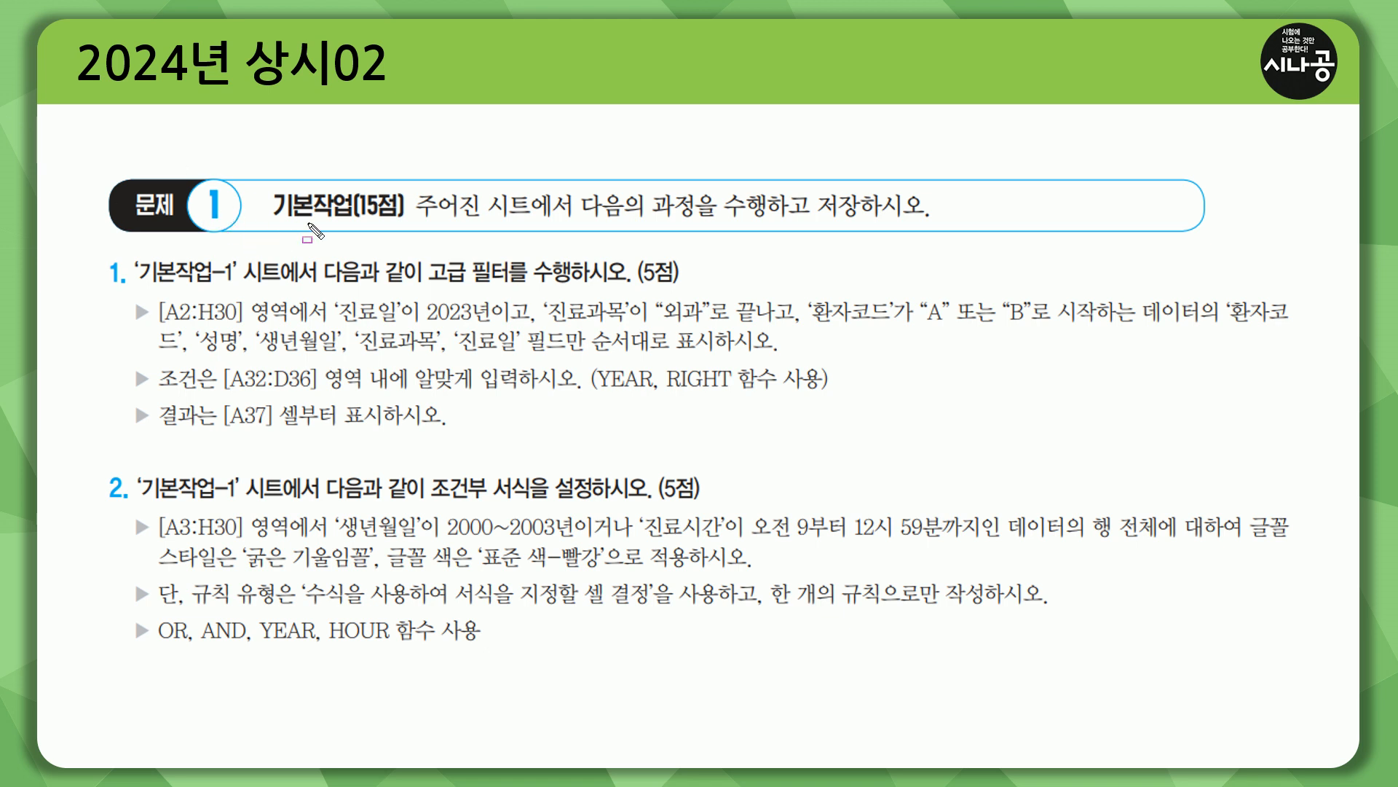
{"action": "mouse_move", "coordinate": [273, 221]}
{"action": "left_mouse_down"}
{"action": "mouse_move", "coordinate": [352, 221]}
{"action": "mouse_move", "coordinate": [353, 182]}
{"action": "mouse_move", "coordinate": [378, 180]}
{"action": "mouse_move", "coordinate": [407, 227]}
{"action": "left_mouse_up"}
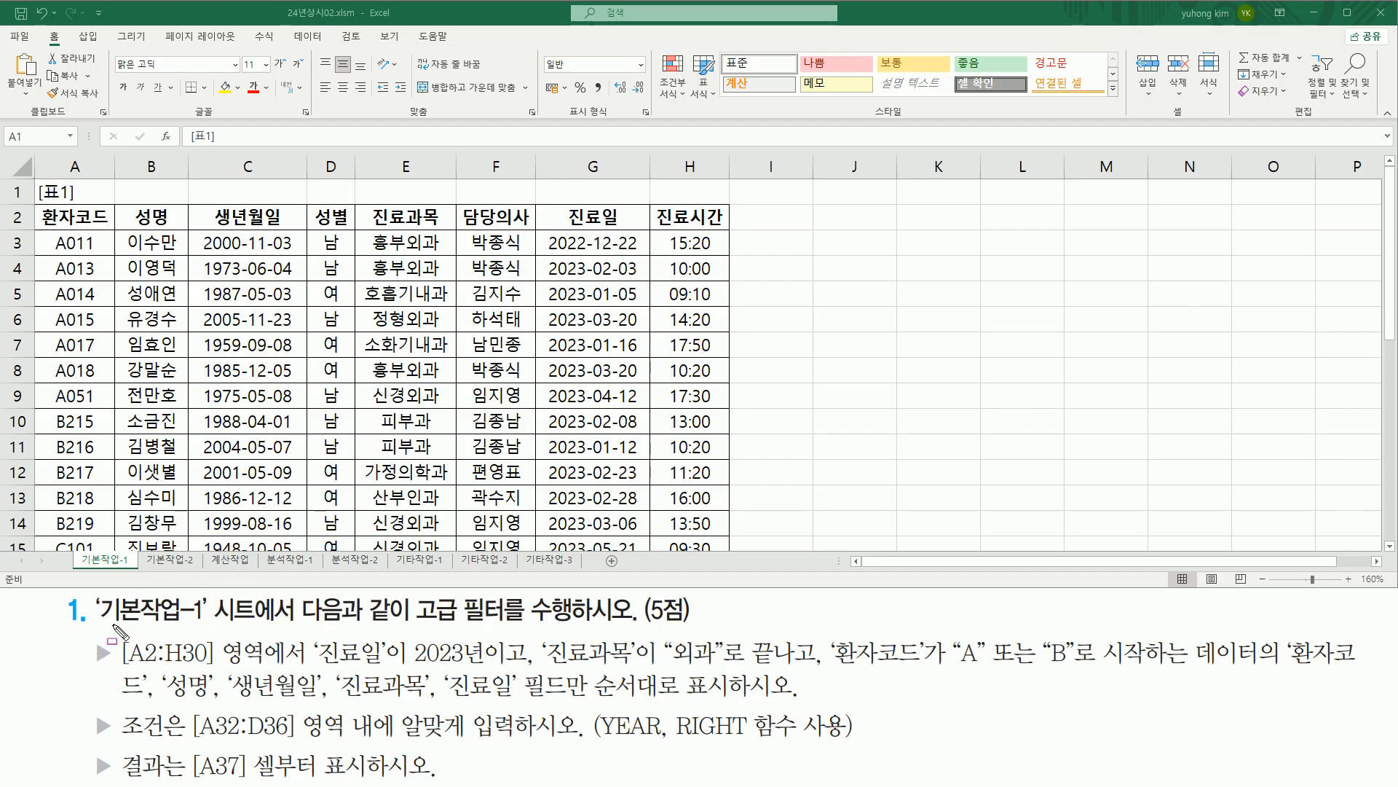
{"action": "left_click_drag", "start_coordinate": [93, 625], "coordinate": [206, 624]}
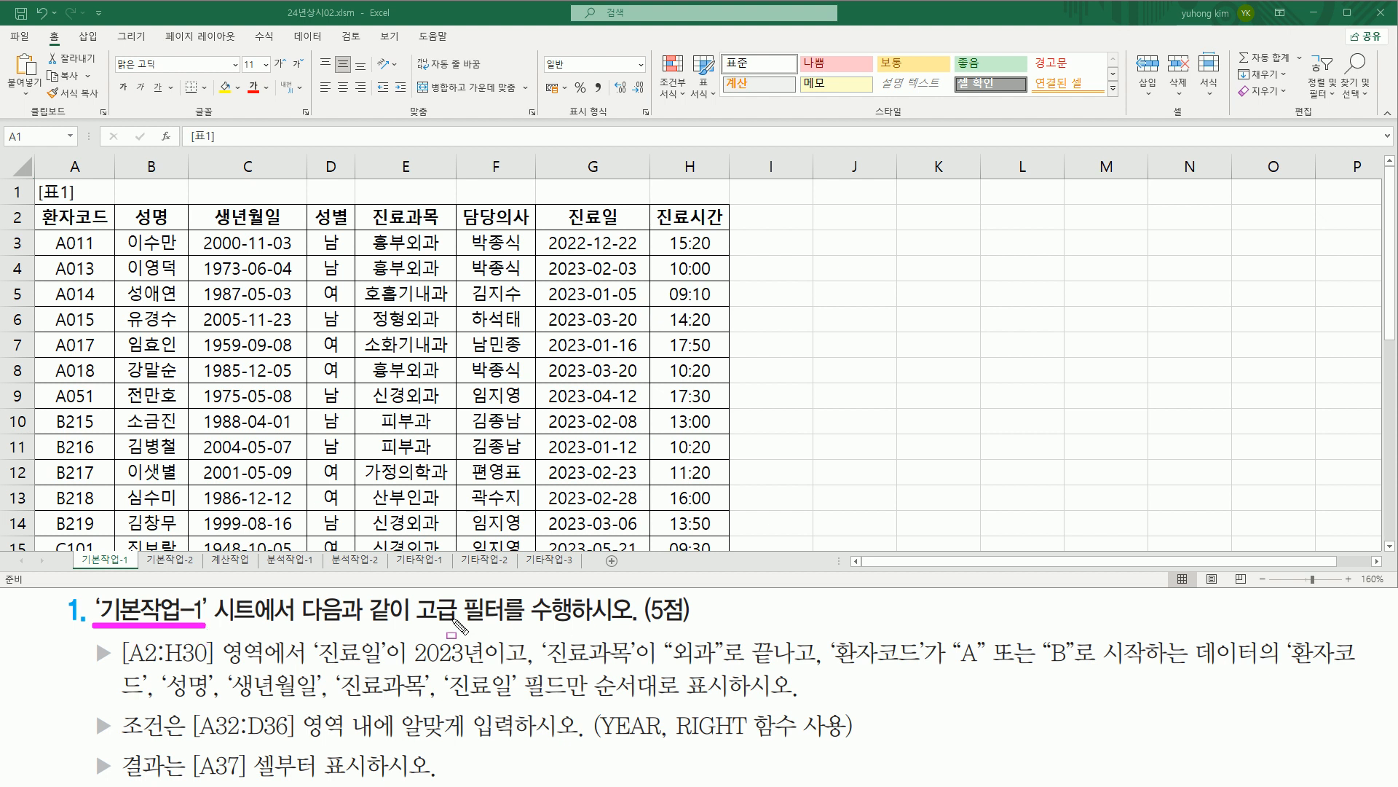
{"action": "left_click_drag", "start_coordinate": [407, 624], "coordinate": [499, 625]}
{"action": "left_click_drag", "start_coordinate": [71, 551], "coordinate": [134, 568]}
{"action": "key", "text": "Escape"}
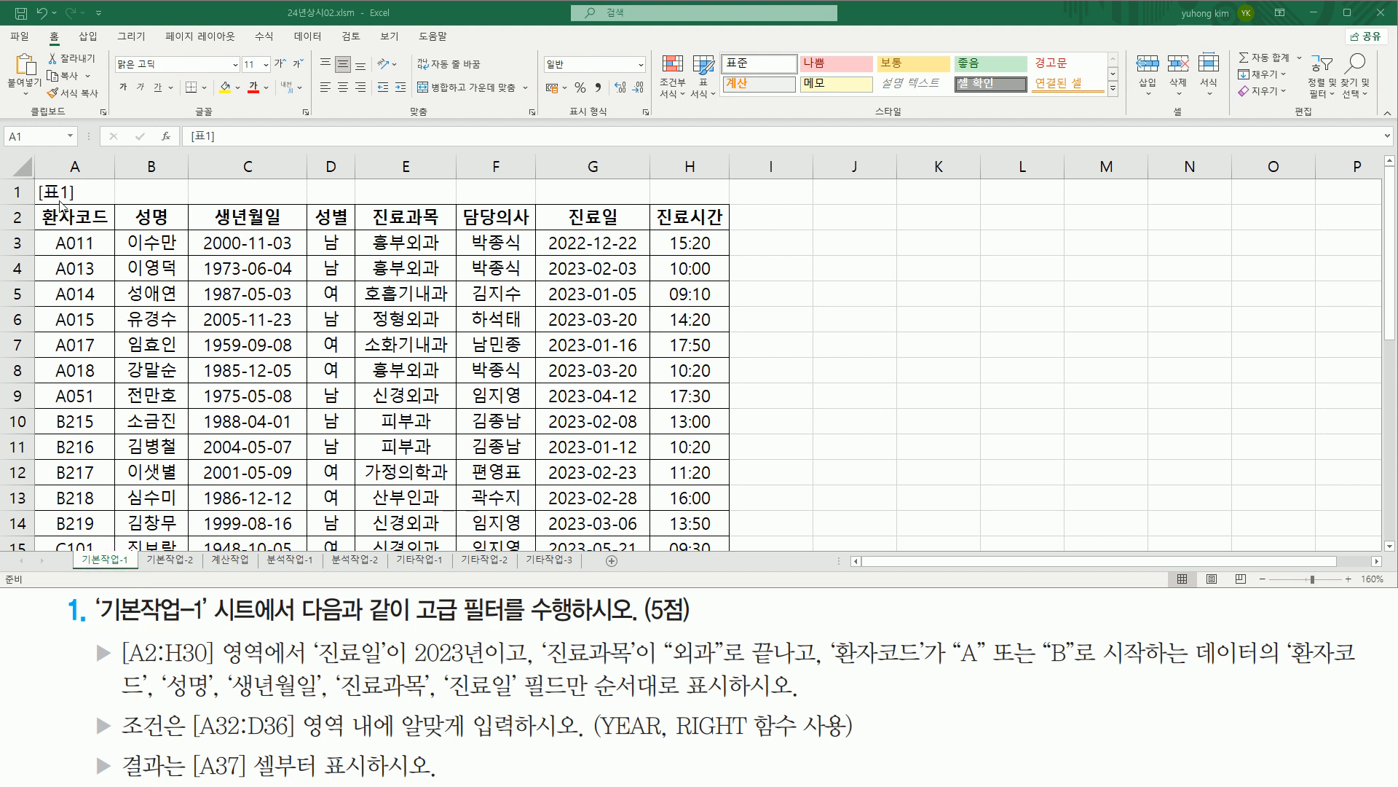
Step: Examine the patient table in A2:H30 on the 기본작업-1 sheet, from its header row to its last row
{"action": "scroll", "coordinate": [129, 274], "scroll_direction": "down", "scroll_amount": 7}
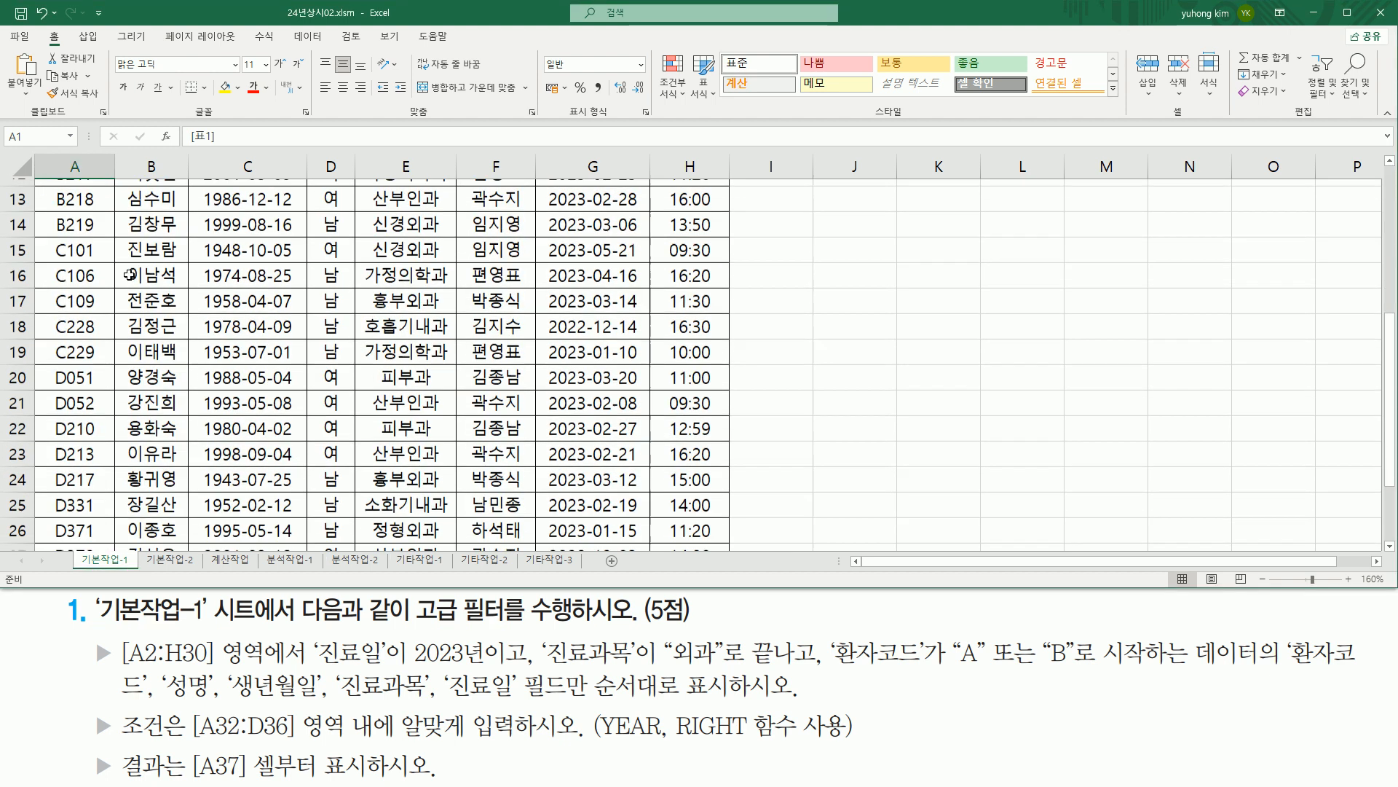
{"action": "scroll", "coordinate": [129, 274], "scroll_direction": "up", "scroll_amount": 7}
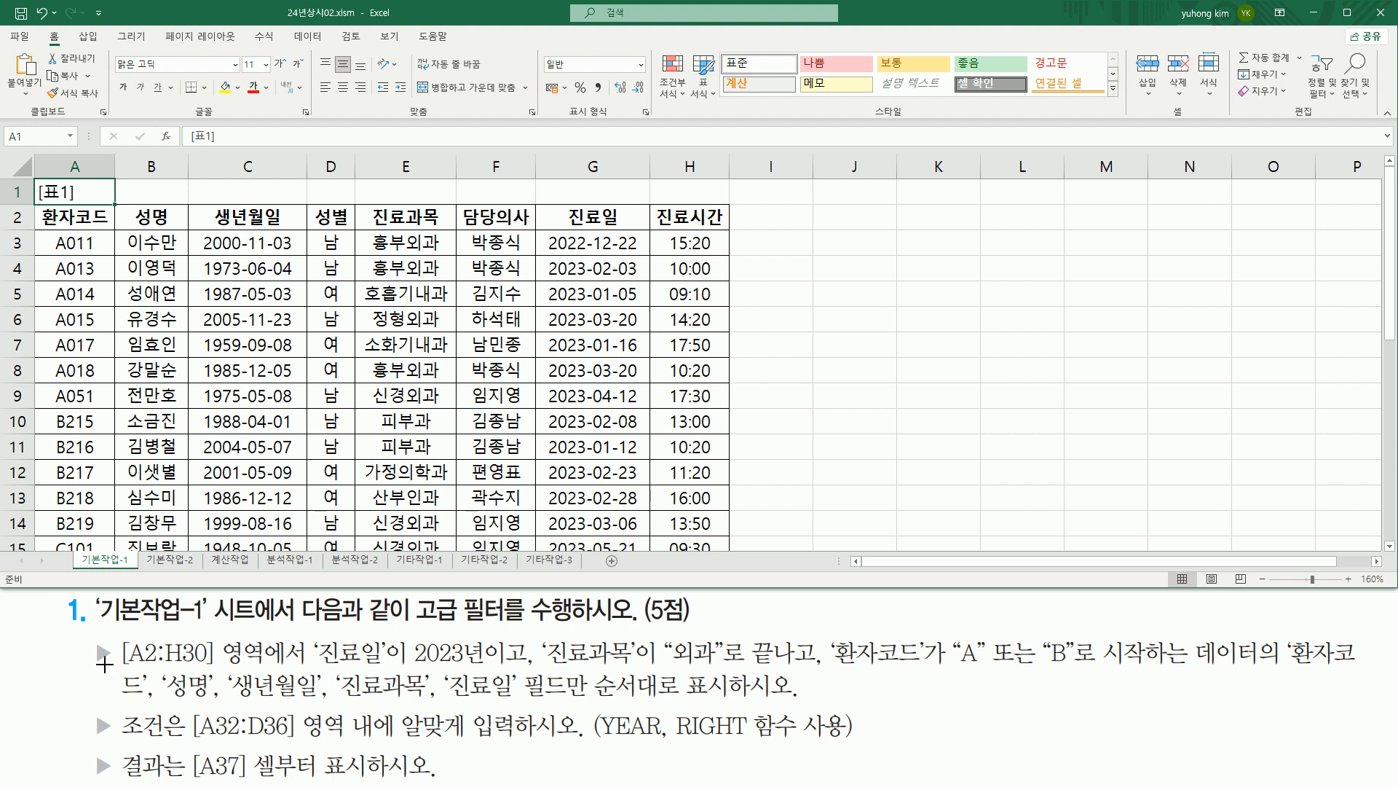
{"action": "mouse_move", "coordinate": [118, 638]}
{"action": "left_mouse_down"}
{"action": "mouse_move", "coordinate": [168, 668]}
{"action": "mouse_move", "coordinate": [315, 674]}
{"action": "left_mouse_up"}
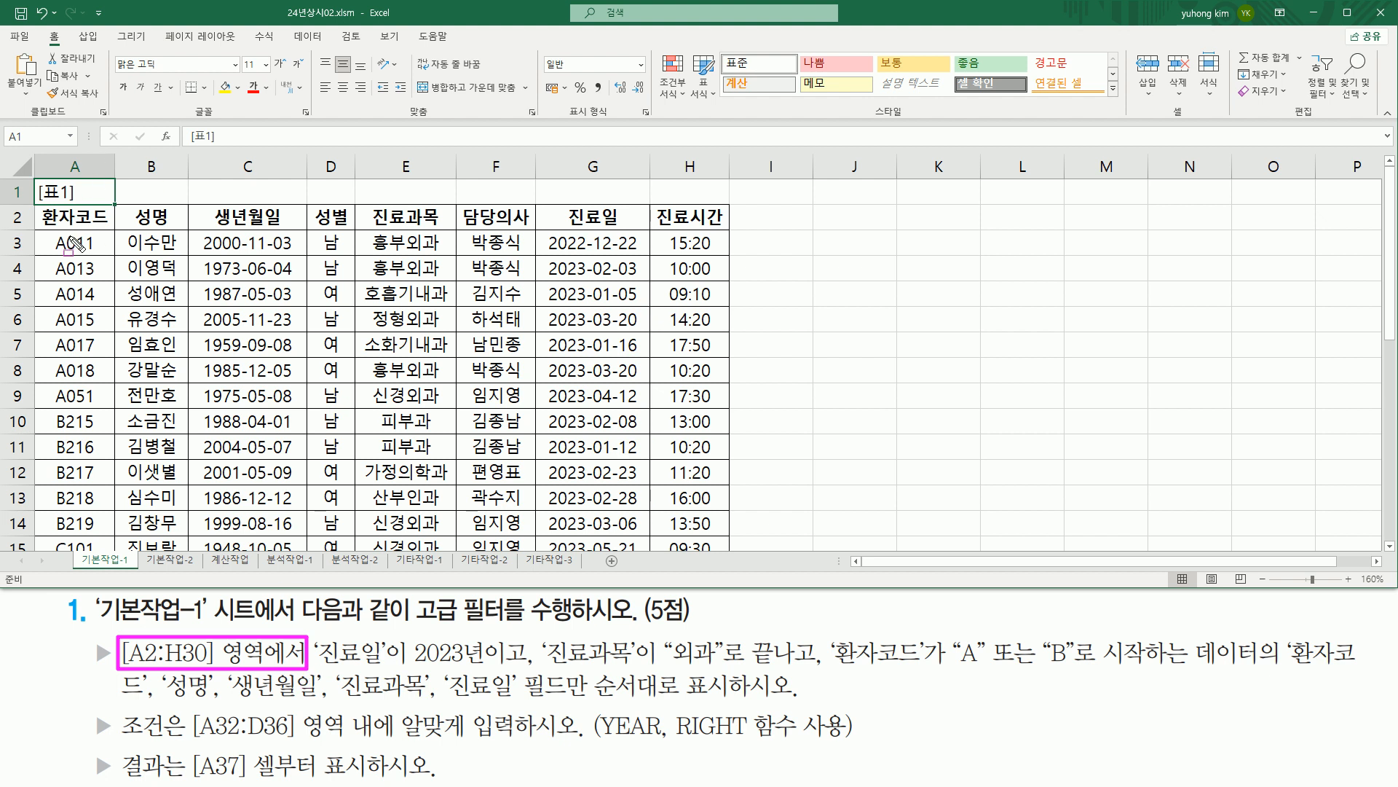
{"action": "left_click_drag", "start_coordinate": [35, 209], "coordinate": [112, 228]}
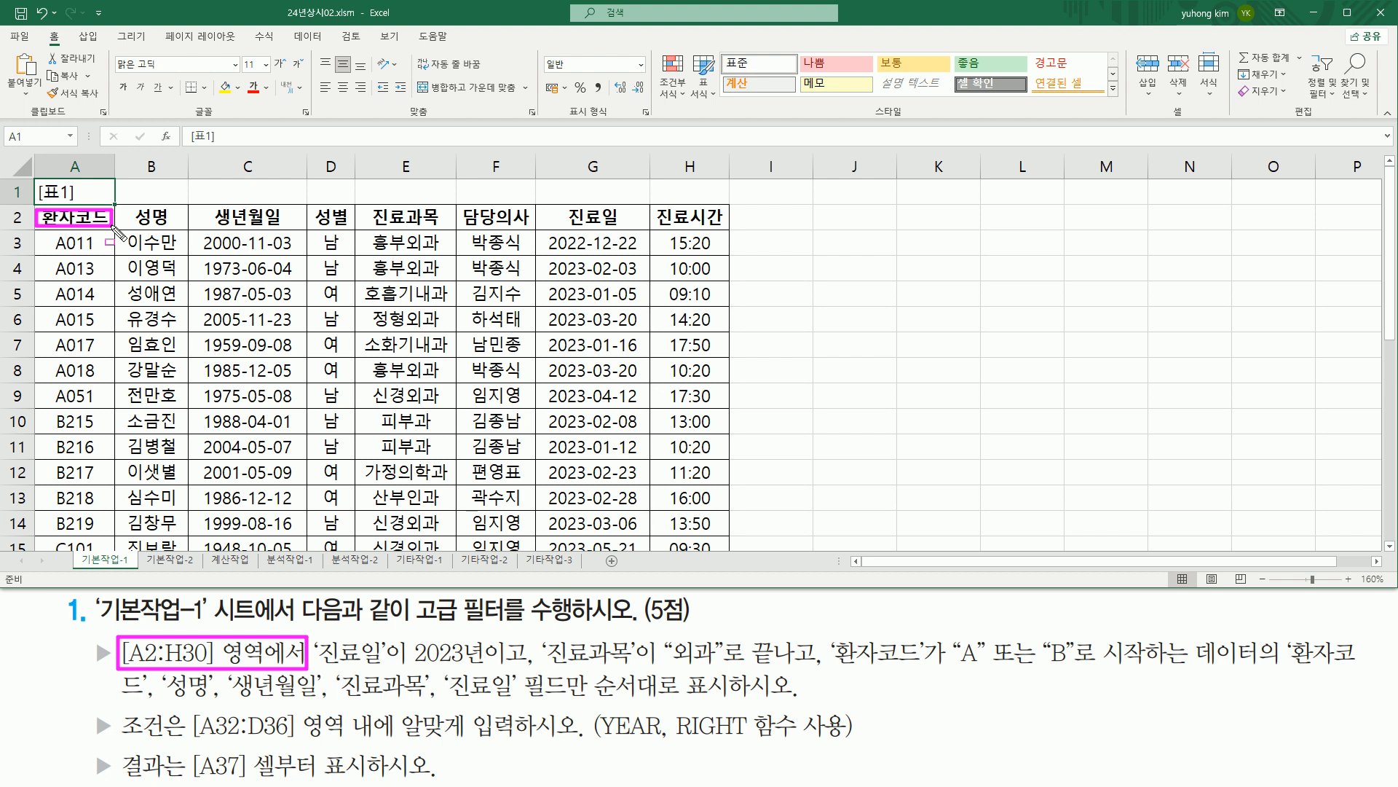
{"action": "mouse_move", "coordinate": [114, 229]}
{"action": "left_mouse_down"}
{"action": "mouse_move", "coordinate": [722, 233]}
{"action": "mouse_move", "coordinate": [715, 484]}
{"action": "left_mouse_up"}
{"action": "key", "text": "Escape"}
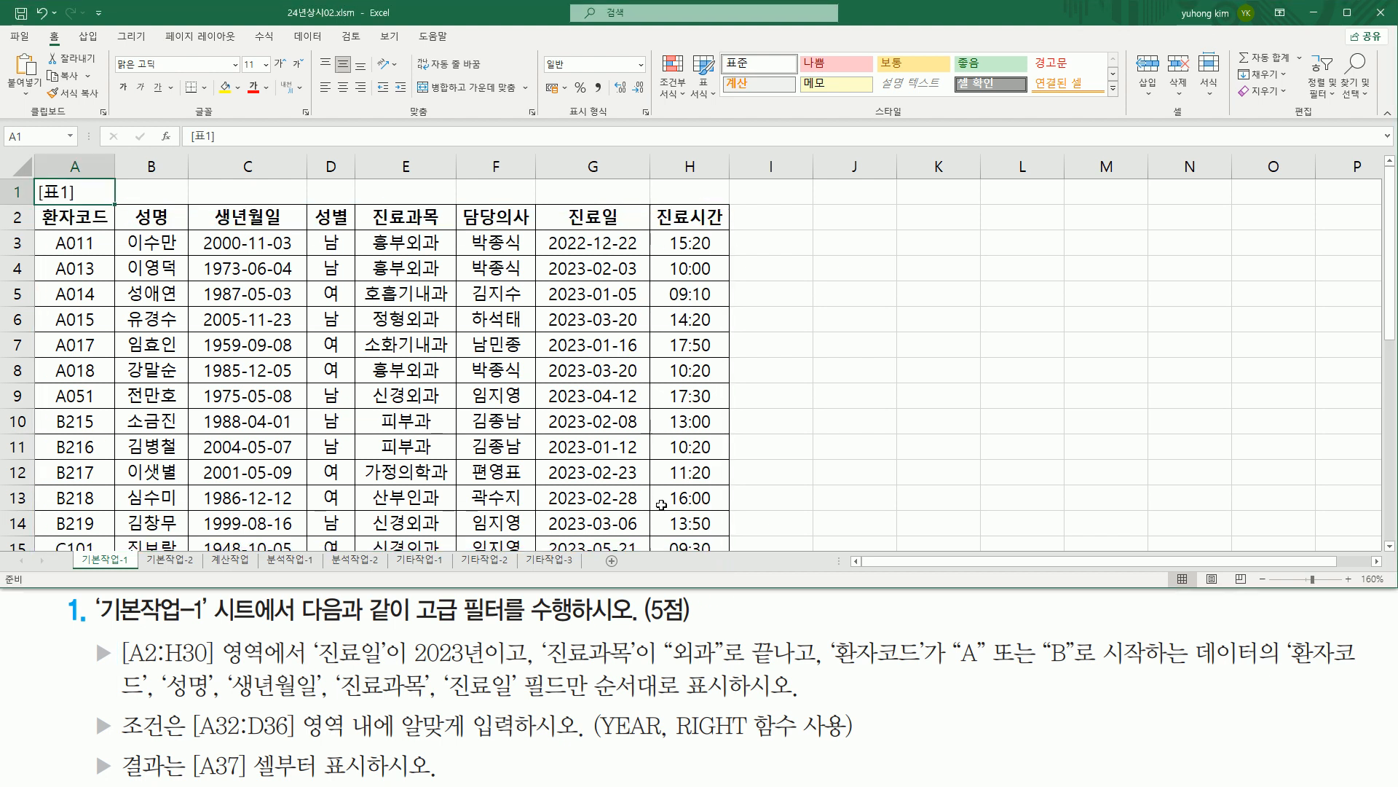
{"action": "scroll", "coordinate": [661, 504], "scroll_direction": "down", "scroll_amount": 3}
{"action": "scroll", "coordinate": [662, 504], "scroll_direction": "down", "scroll_amount": 3}
{"action": "left_click_drag", "start_coordinate": [727, 480], "coordinate": [21, 481]}
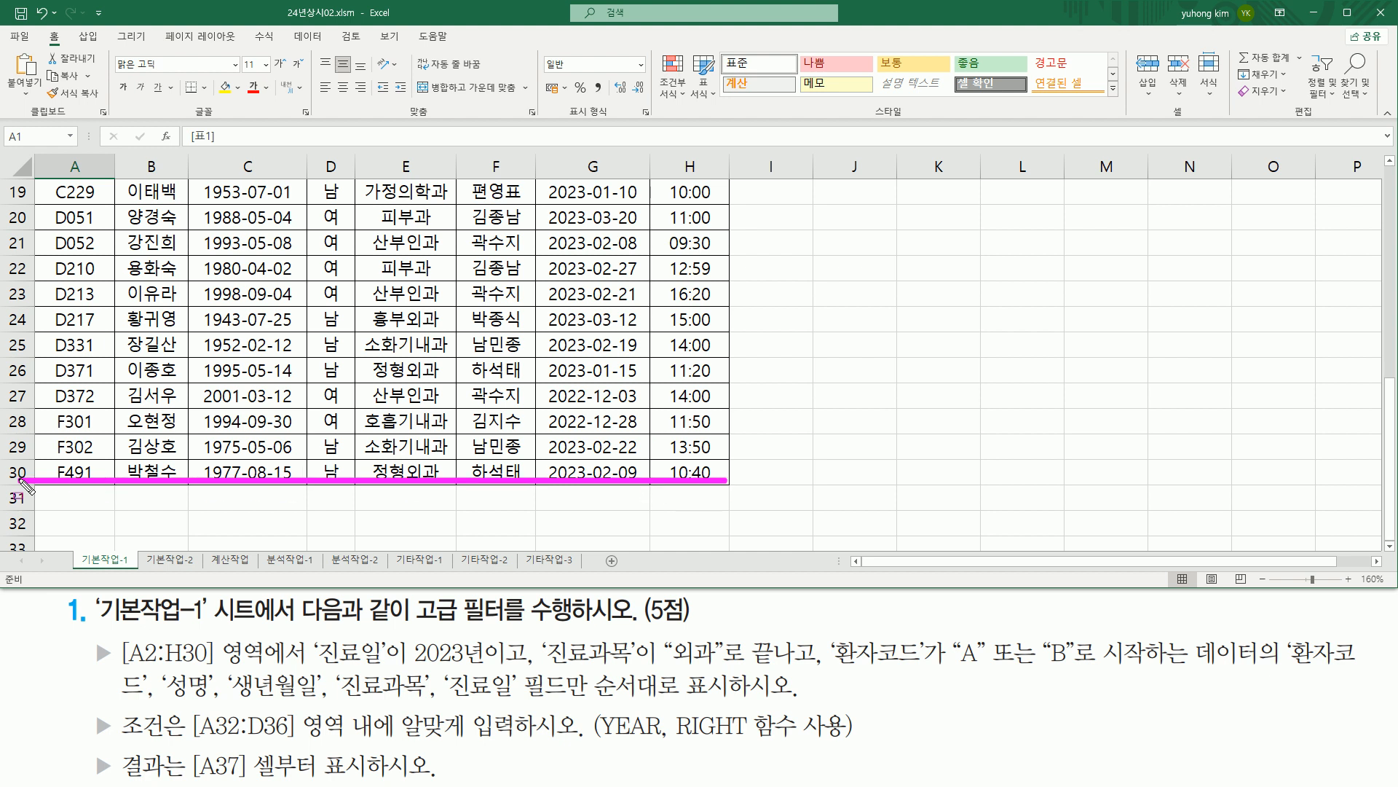
{"action": "key", "text": "Escape"}
{"action": "scroll", "coordinate": [291, 473], "scroll_direction": "up", "scroll_amount": 6}
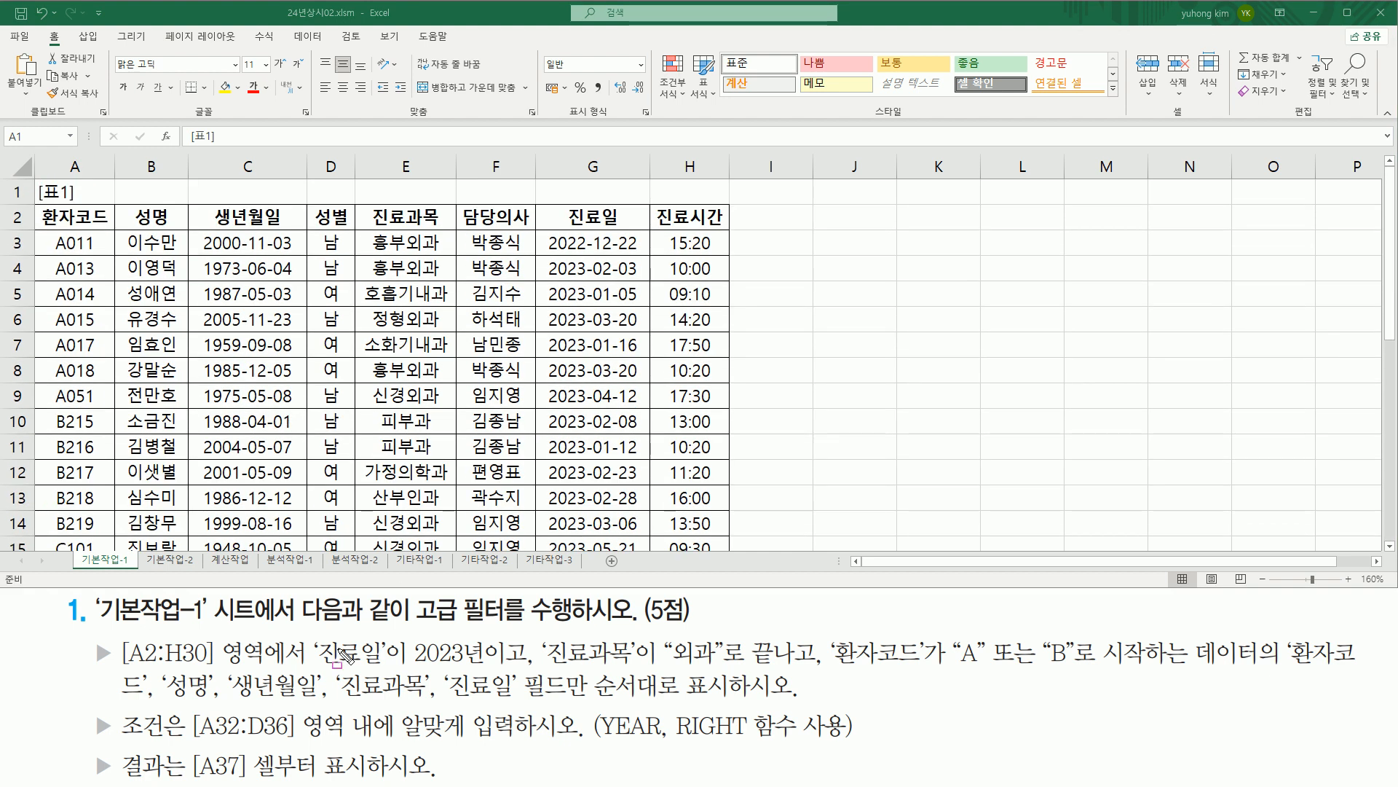
Step: Examine the 진료일 column for dates in 2023 and the 진료과목 column for values ending in 외과
{"action": "left_click_drag", "start_coordinate": [311, 631], "coordinate": [387, 668]}
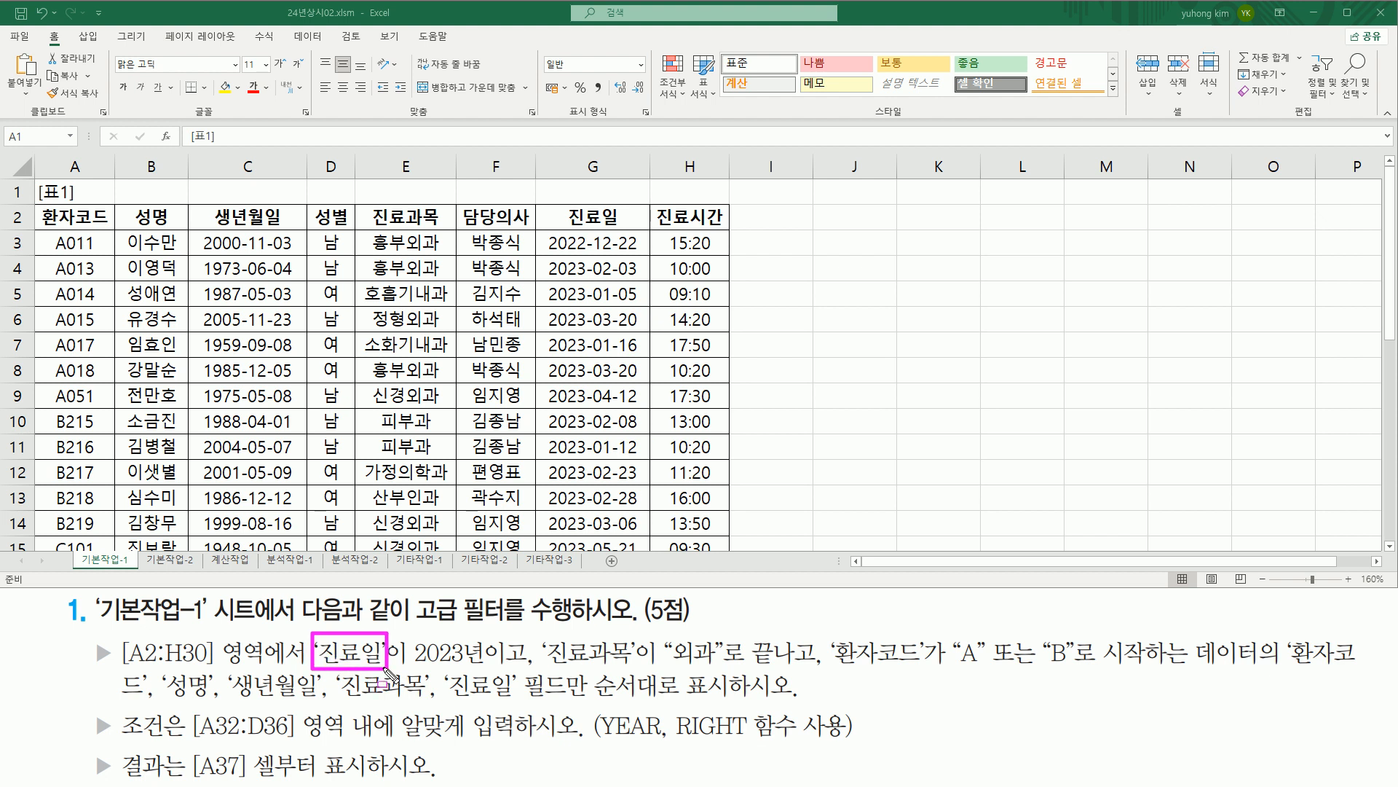
{"action": "left_click_drag", "start_coordinate": [554, 205], "coordinate": [632, 229]}
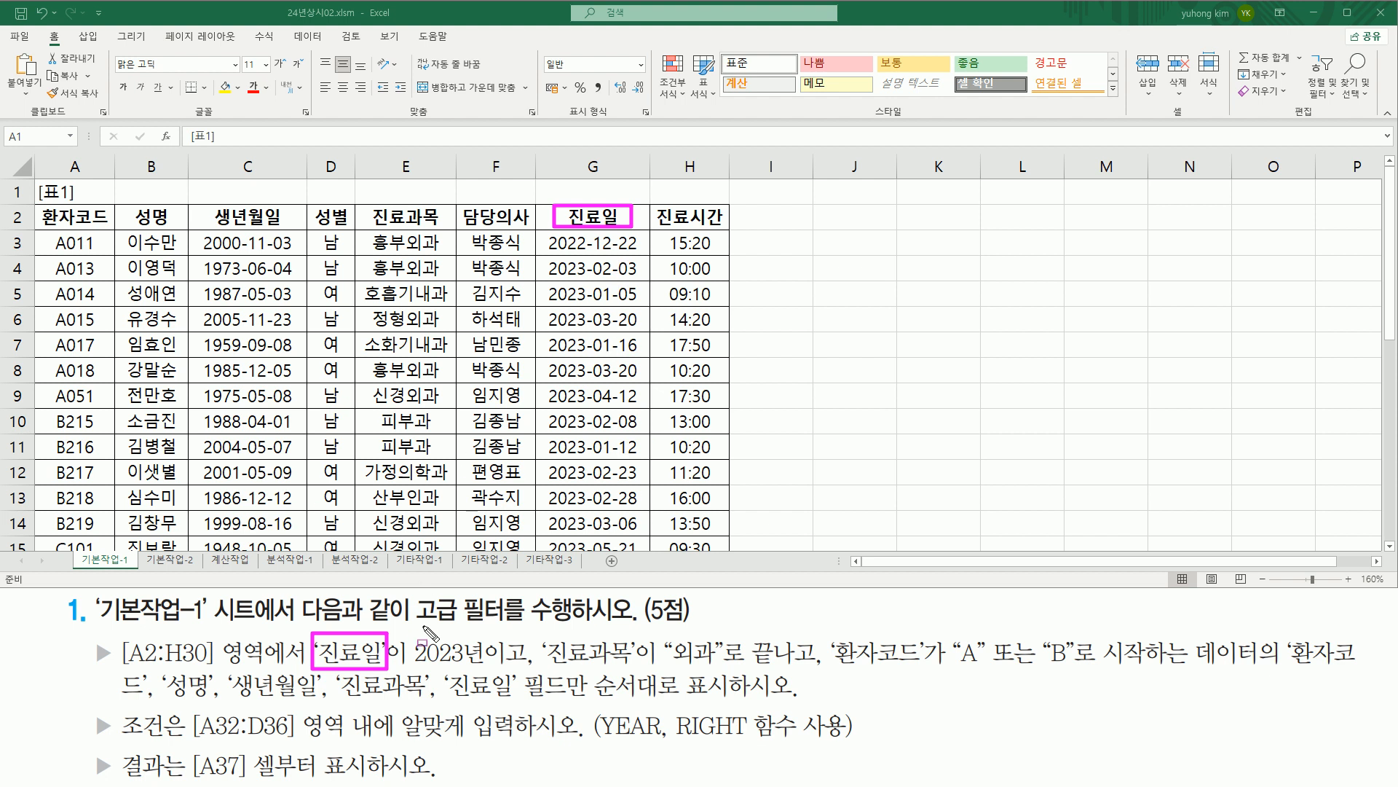
{"action": "left_click_drag", "start_coordinate": [407, 666], "coordinate": [474, 664]}
{"action": "mouse_move", "coordinate": [542, 636]}
{"action": "left_mouse_down"}
{"action": "mouse_move", "coordinate": [634, 638]}
{"action": "mouse_move", "coordinate": [637, 676]}
{"action": "left_mouse_up"}
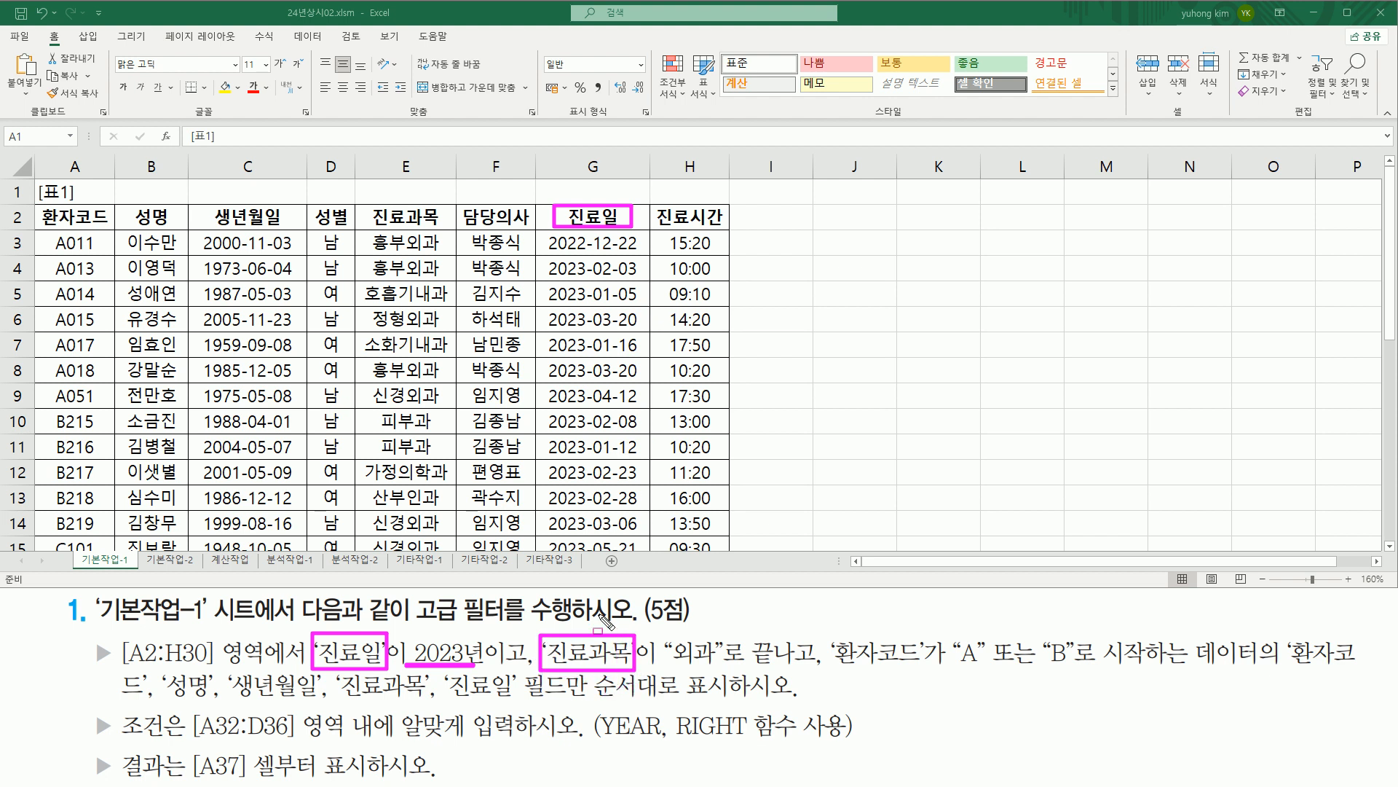
{"action": "left_click_drag", "start_coordinate": [367, 205], "coordinate": [446, 230]}
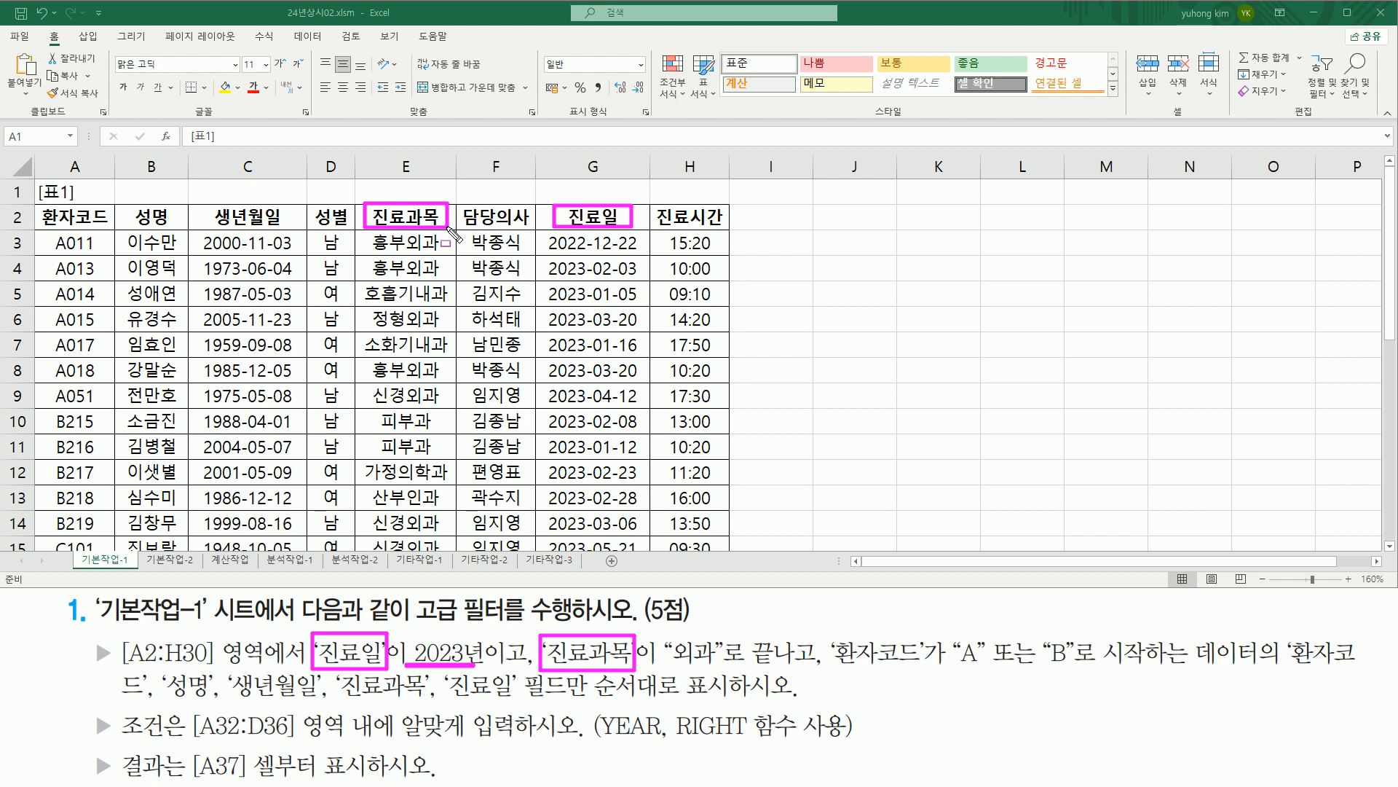
{"action": "left_click_drag", "start_coordinate": [661, 666], "coordinate": [797, 665]}
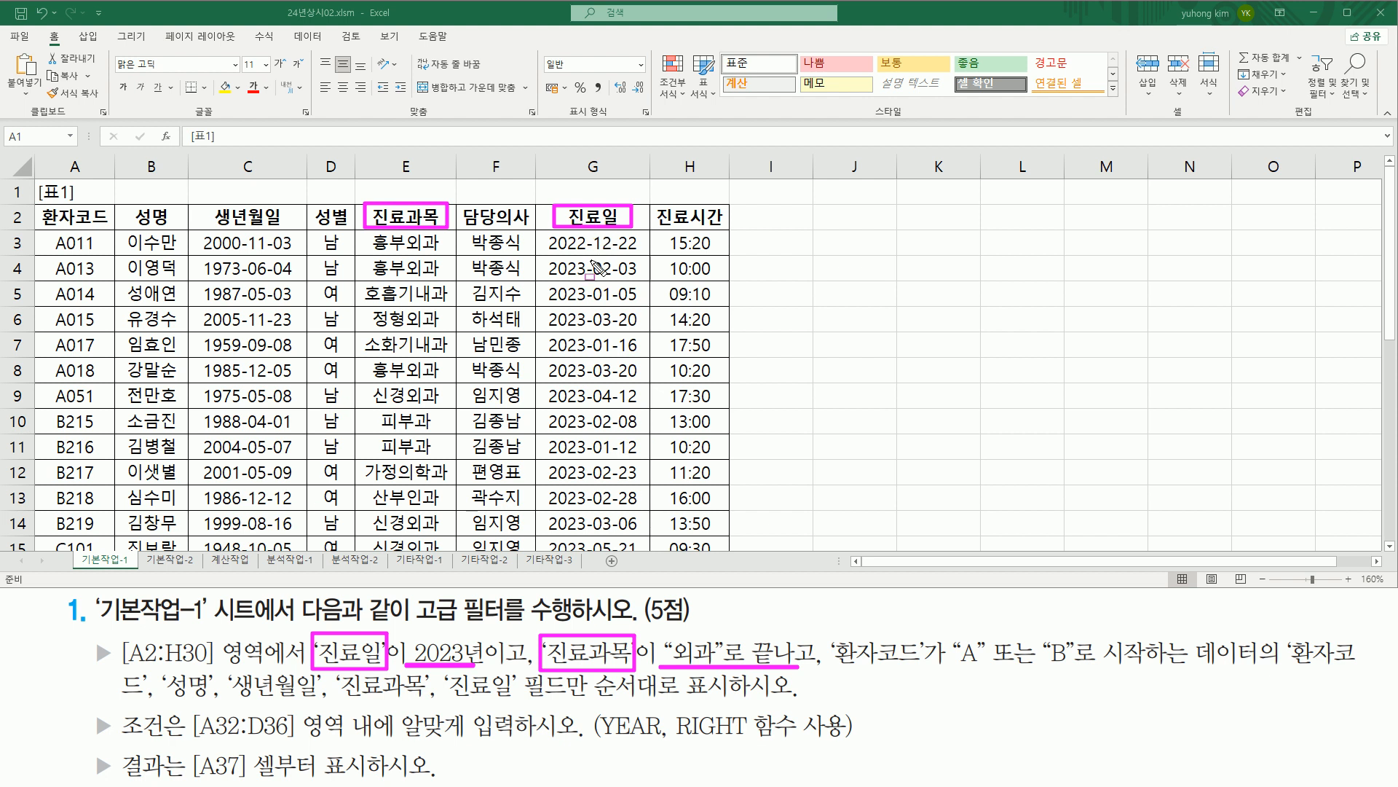
{"action": "left_click_drag", "start_coordinate": [548, 233], "coordinate": [587, 546]}
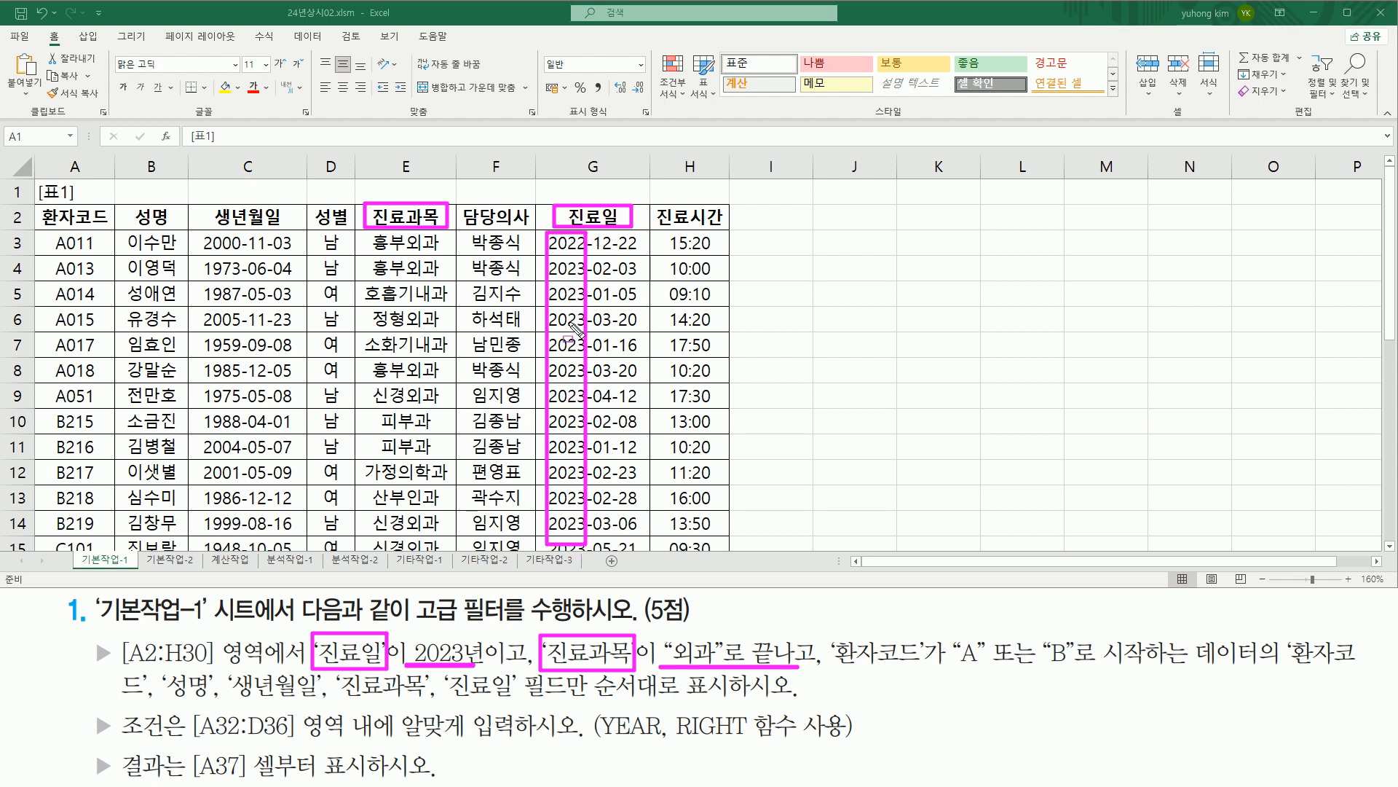
{"action": "left_click_drag", "start_coordinate": [600, 739], "coordinate": [664, 740]}
{"action": "mouse_move", "coordinate": [405, 231]}
{"action": "left_mouse_down"}
{"action": "mouse_move", "coordinate": [451, 305]}
{"action": "mouse_move", "coordinate": [422, 322]}
{"action": "mouse_move", "coordinate": [448, 355]}
{"action": "mouse_move", "coordinate": [424, 390]}
{"action": "mouse_move", "coordinate": [435, 404]}
{"action": "left_mouse_up"}
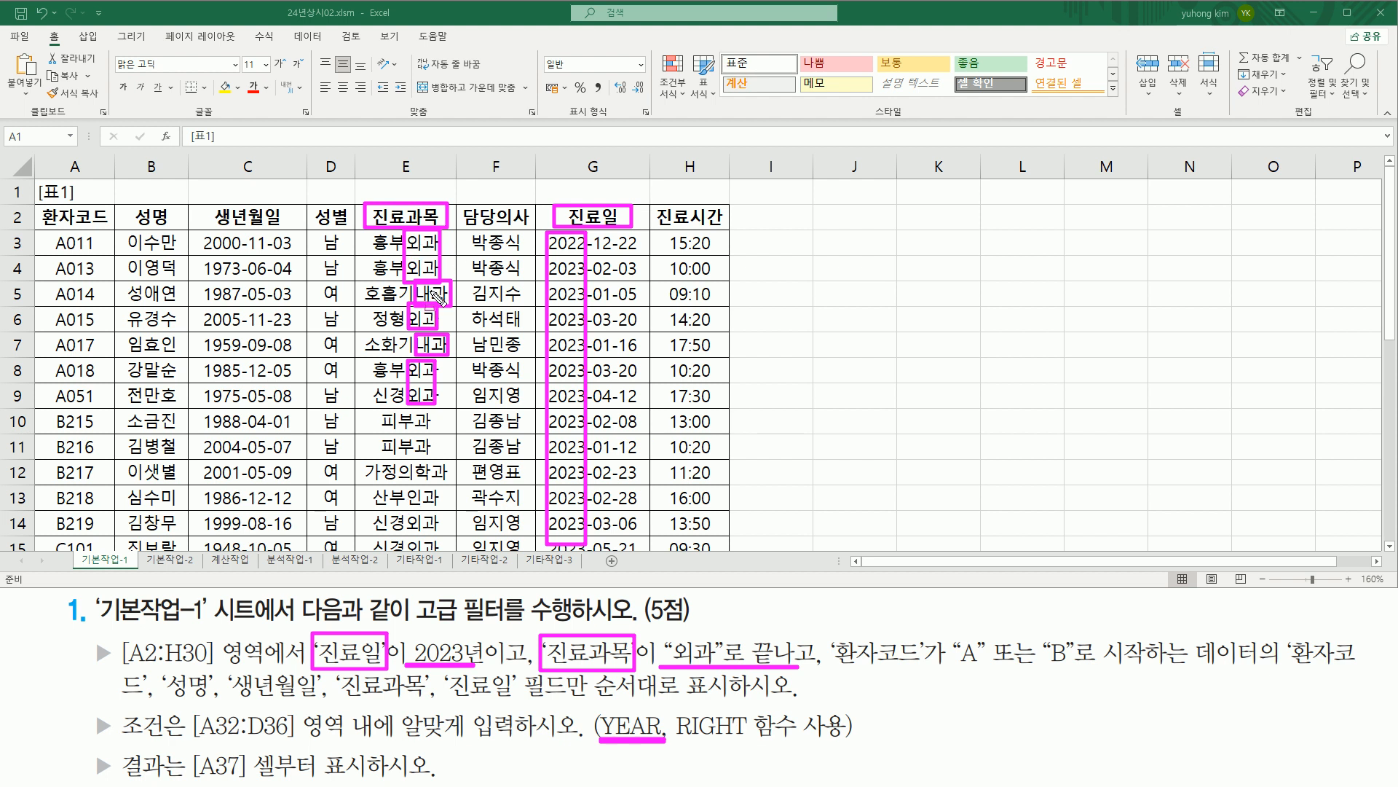
{"action": "left_click_drag", "start_coordinate": [674, 738], "coordinate": [794, 737]}
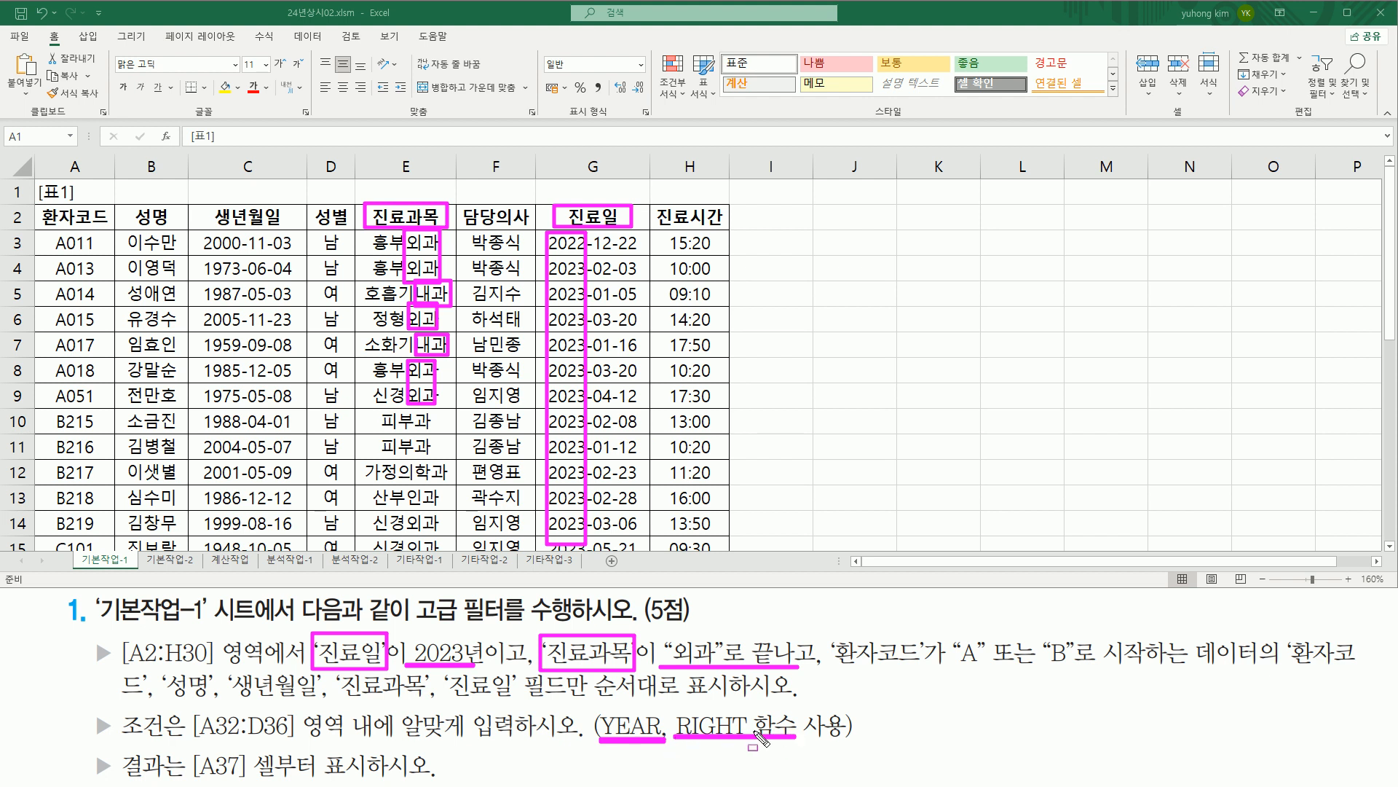
Step: Examine the 환자코드 column for codes starting with A or B, and review how the AND/OR conditions combine for criteria range A32:D36
{"action": "mouse_move", "coordinate": [830, 633]}
{"action": "left_mouse_down"}
{"action": "mouse_move", "coordinate": [941, 678]}
{"action": "mouse_move", "coordinate": [924, 669]}
{"action": "left_mouse_up"}
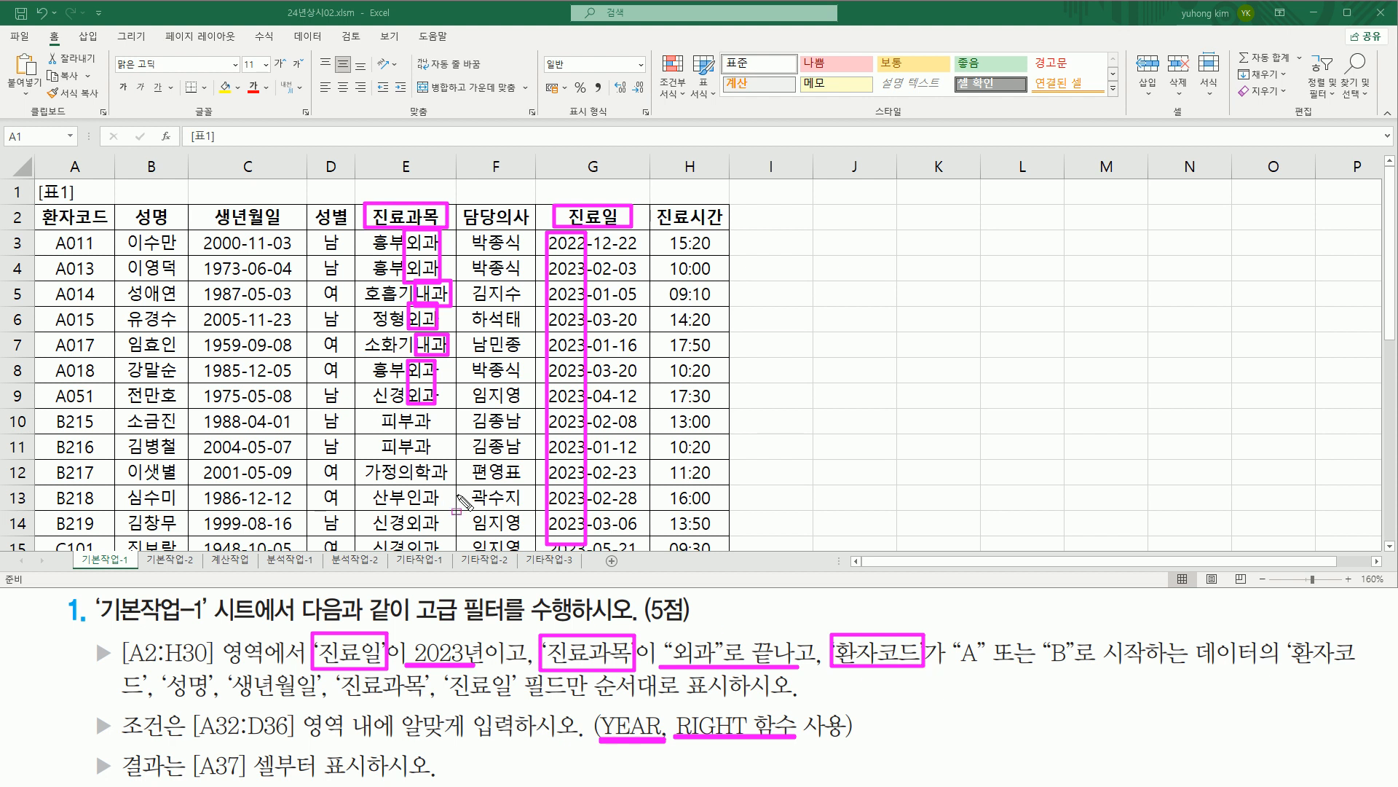
{"action": "mouse_move", "coordinate": [40, 208]}
{"action": "left_mouse_down"}
{"action": "mouse_move", "coordinate": [111, 228]}
{"action": "mouse_move", "coordinate": [110, 246]}
{"action": "left_mouse_up"}
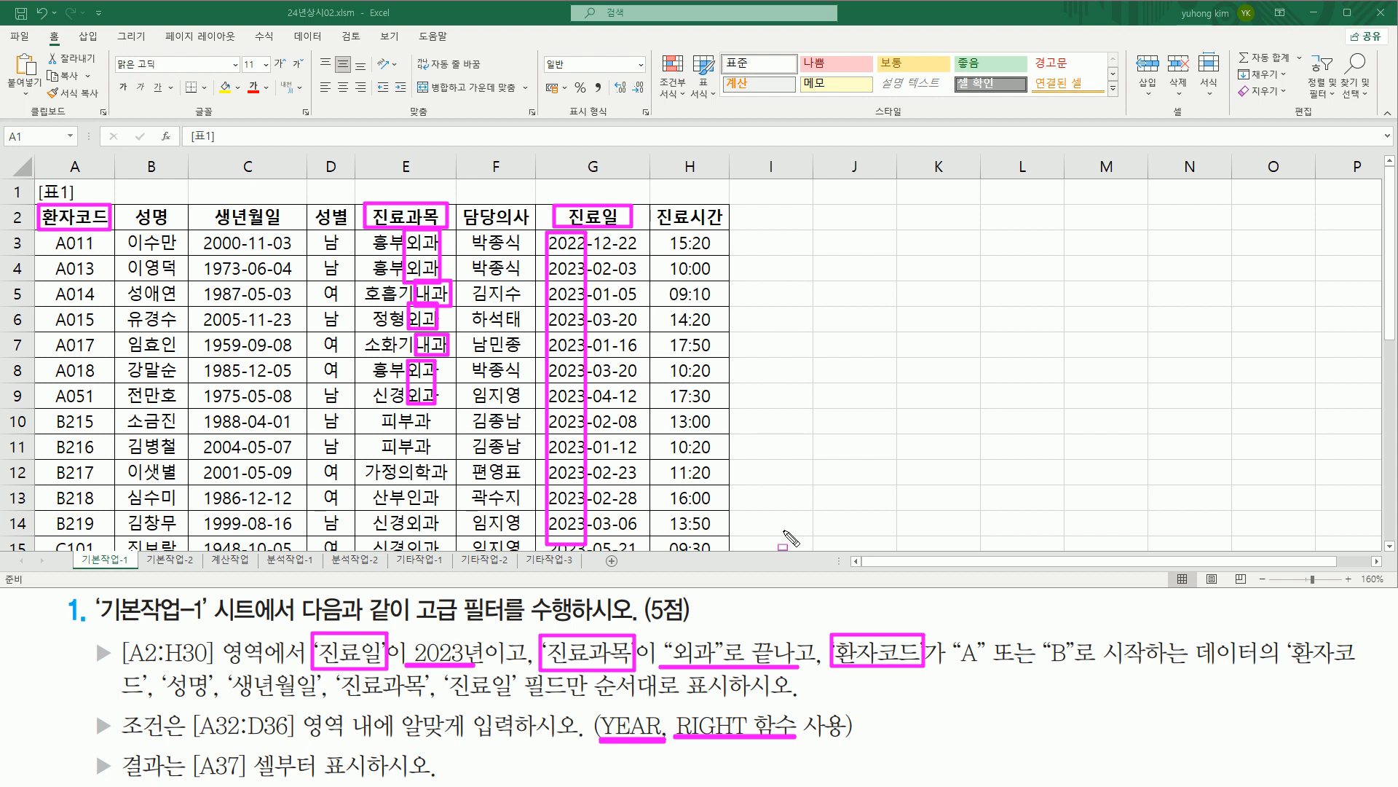
{"action": "left_click_drag", "start_coordinate": [947, 667], "coordinate": [1075, 668]}
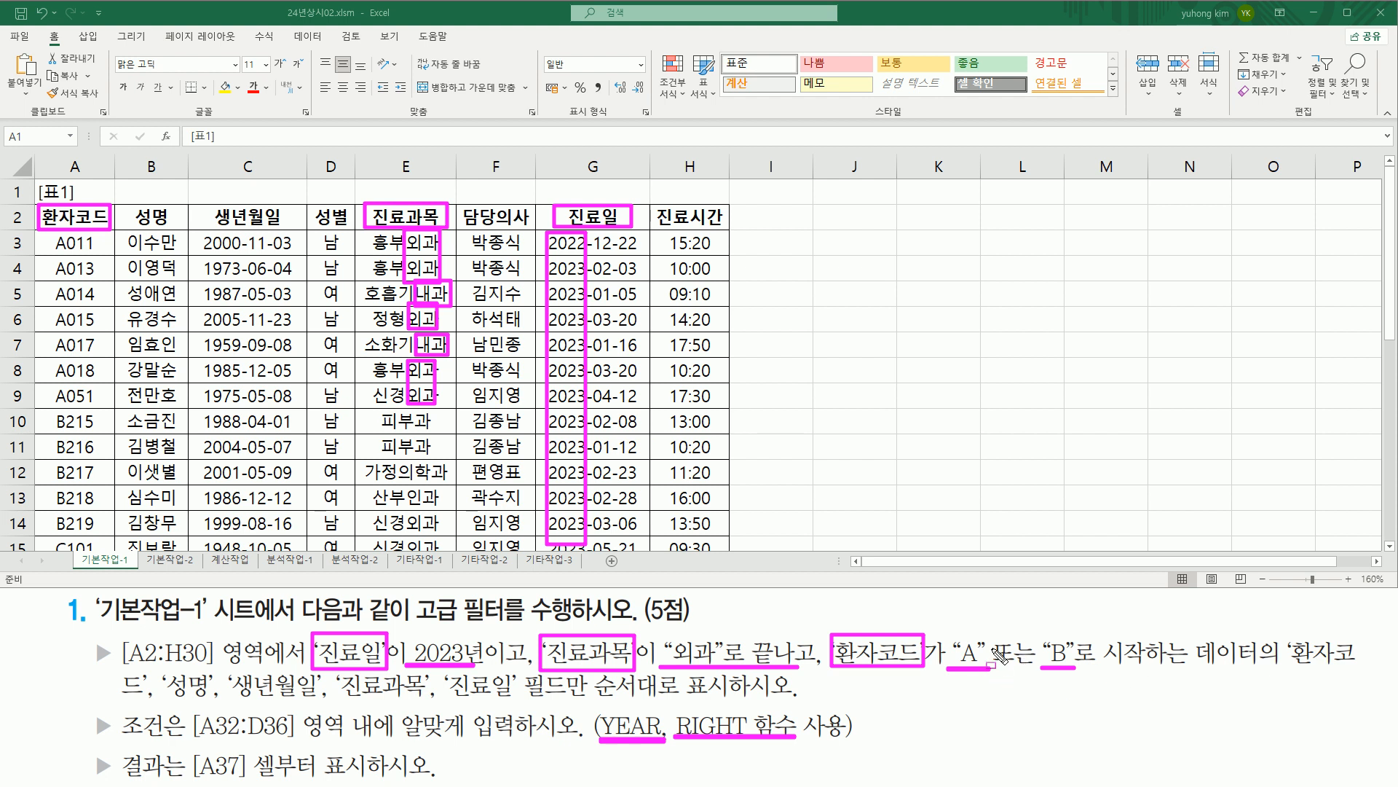
{"action": "left_click_drag", "start_coordinate": [993, 635], "coordinate": [1038, 679]}
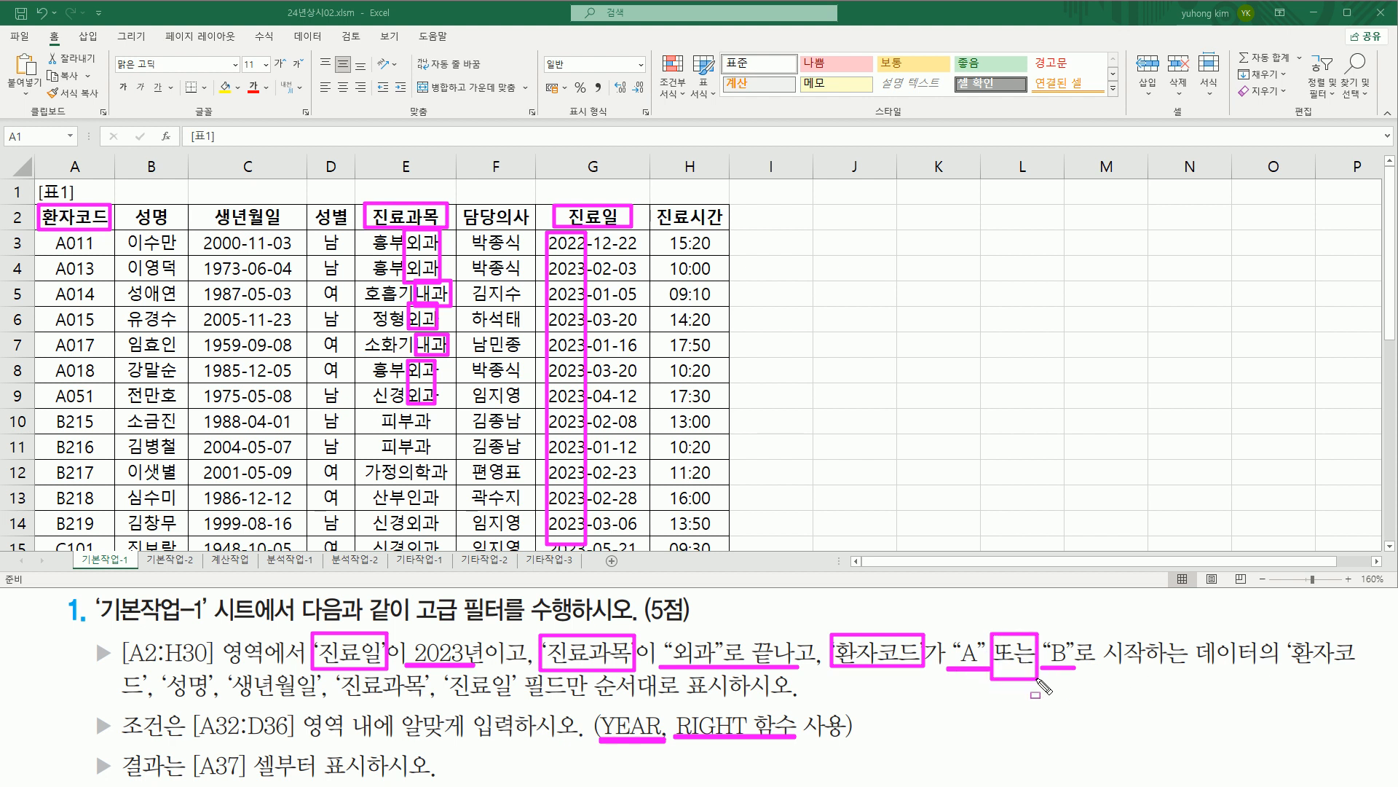
{"action": "mouse_move", "coordinate": [1099, 632]}
{"action": "left_mouse_down"}
{"action": "mouse_move", "coordinate": [1163, 676]}
{"action": "mouse_move", "coordinate": [1264, 670]}
{"action": "left_mouse_up"}
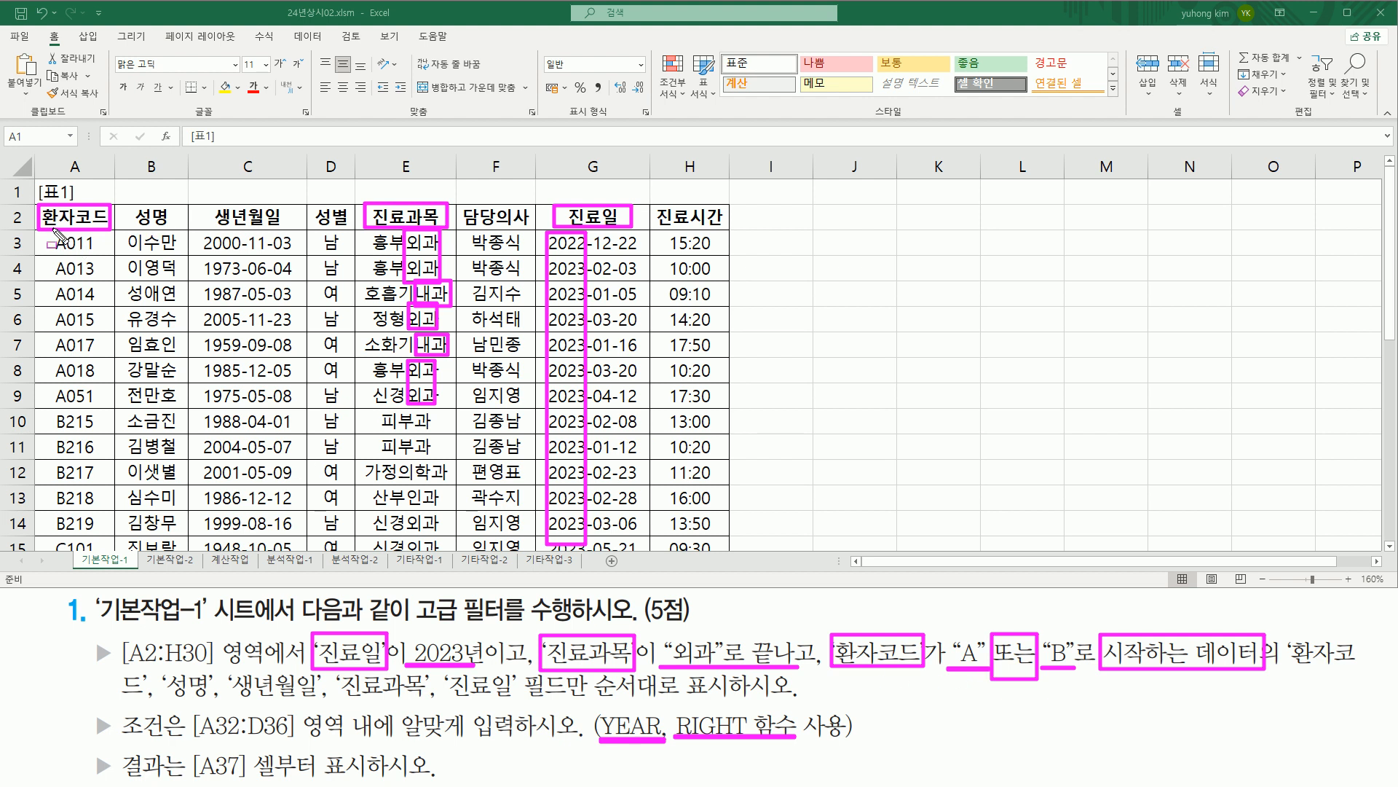
{"action": "left_click_drag", "start_coordinate": [54, 230], "coordinate": [70, 550]}
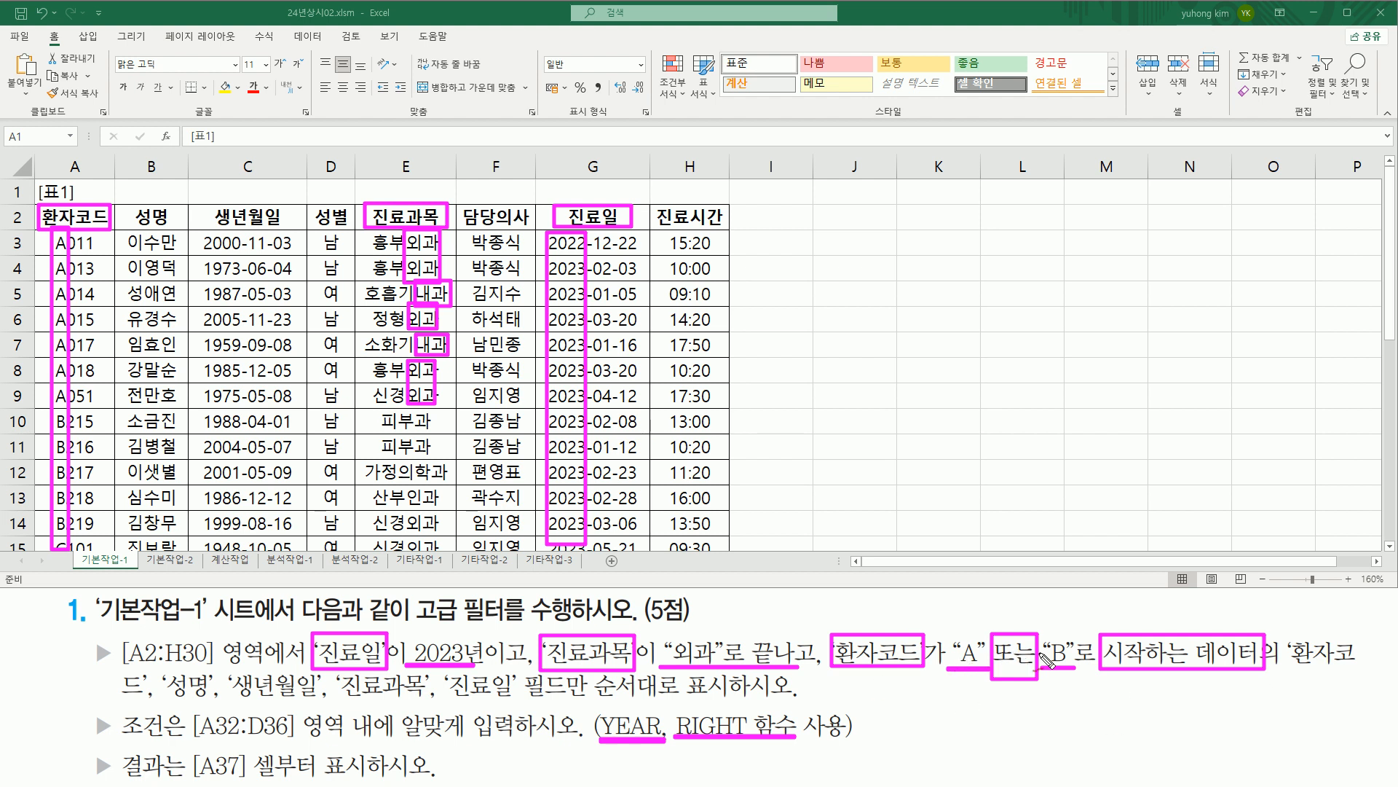
{"action": "left_click_drag", "start_coordinate": [1013, 636], "coordinate": [1047, 611]}
{"action": "mouse_move", "coordinate": [542, 661]}
{"action": "left_mouse_down"}
{"action": "mouse_move", "coordinate": [491, 673]}
{"action": "mouse_move", "coordinate": [488, 629]}
{"action": "mouse_move", "coordinate": [539, 663]}
{"action": "mouse_move", "coordinate": [520, 671]}
{"action": "left_mouse_up"}
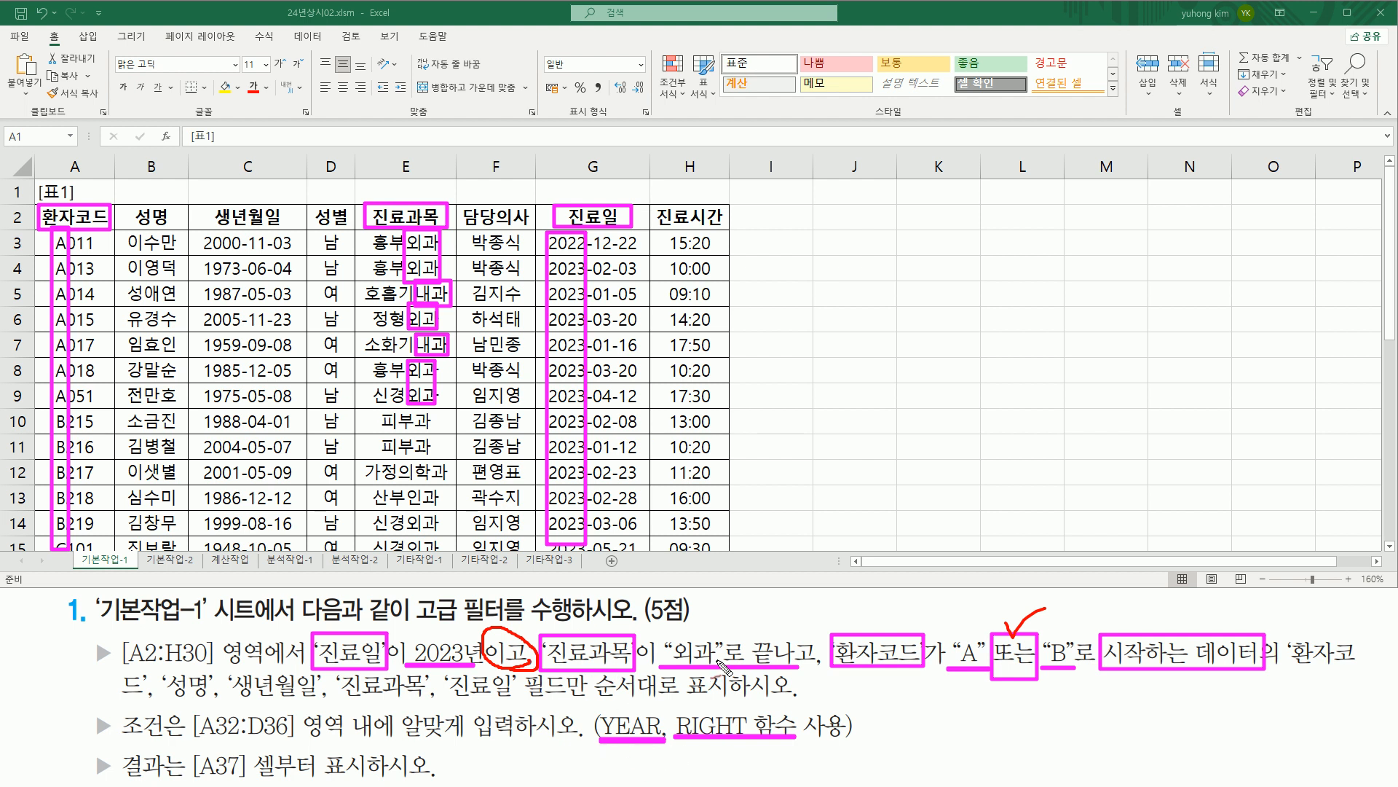
{"action": "left_click_drag", "start_coordinate": [792, 653], "coordinate": [814, 650]}
{"action": "mouse_move", "coordinate": [617, 715]}
{"action": "left_mouse_down"}
{"action": "mouse_move", "coordinate": [629, 737]}
{"action": "mouse_move", "coordinate": [653, 692]}
{"action": "left_mouse_up"}
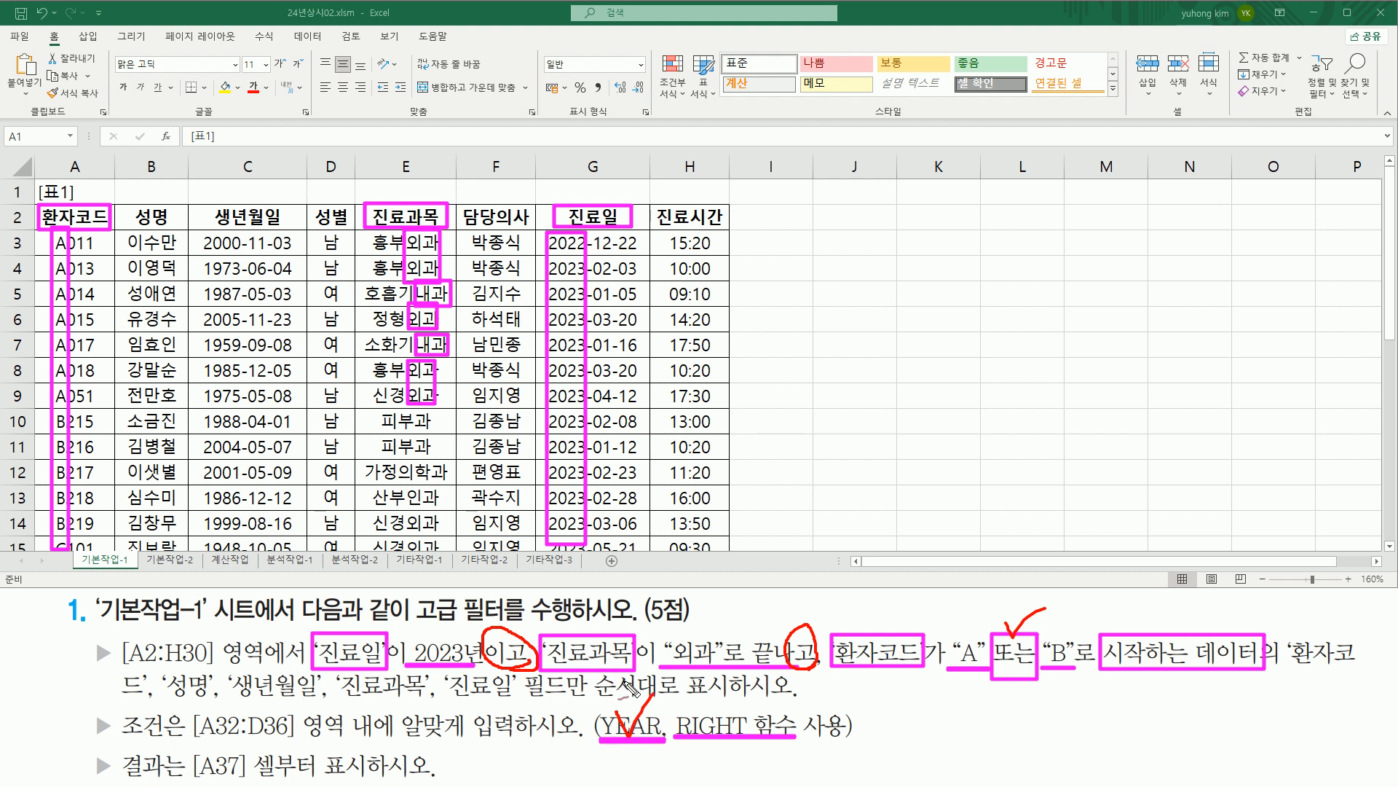
{"action": "mouse_move", "coordinate": [708, 710]}
{"action": "left_mouse_down"}
{"action": "mouse_move", "coordinate": [719, 732]}
{"action": "mouse_move", "coordinate": [741, 690]}
{"action": "left_mouse_up"}
{"action": "left_click_drag", "start_coordinate": [703, 758], "coordinate": [712, 756]}
{"action": "key", "text": "Escape"}
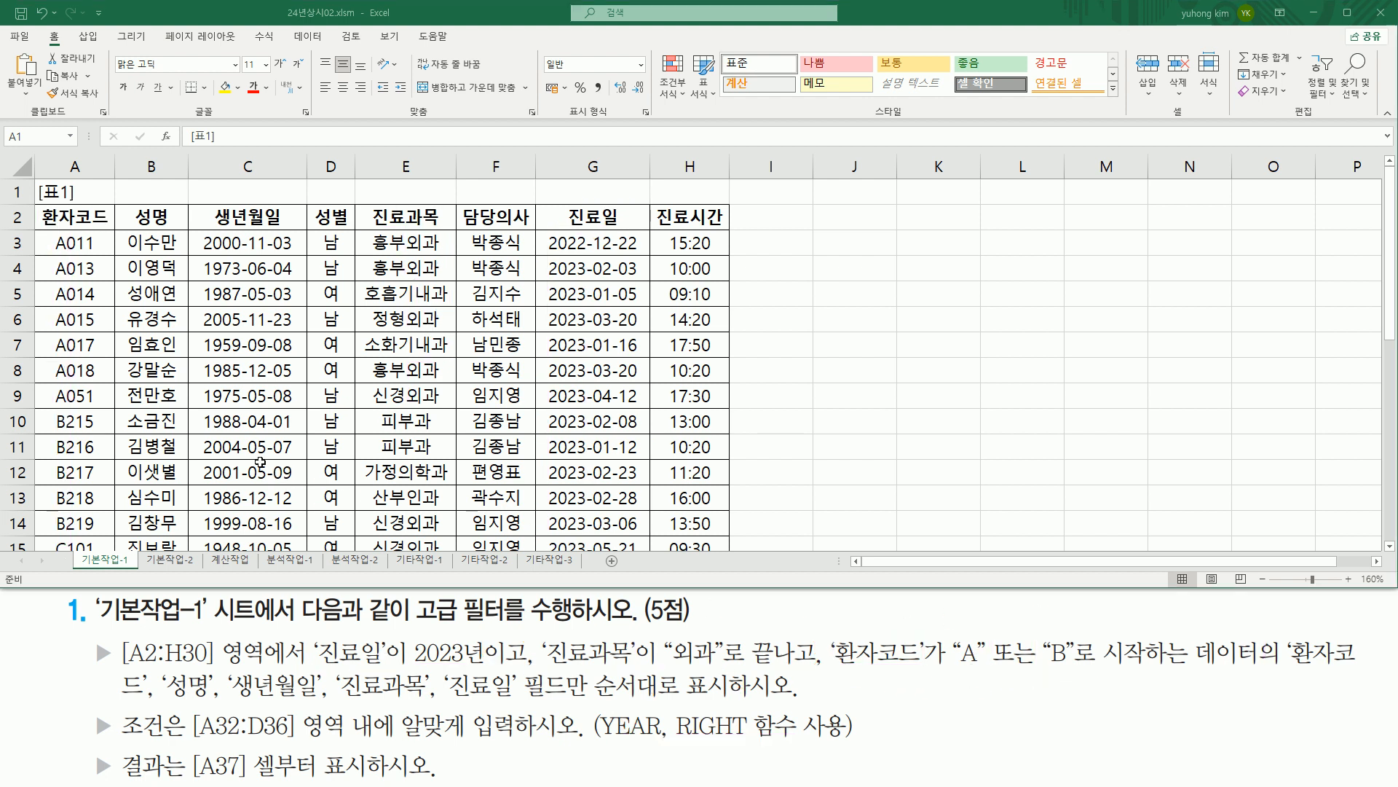
{"action": "left_click_drag", "start_coordinate": [190, 742], "coordinate": [571, 708]}
{"action": "key", "text": "Escape"}
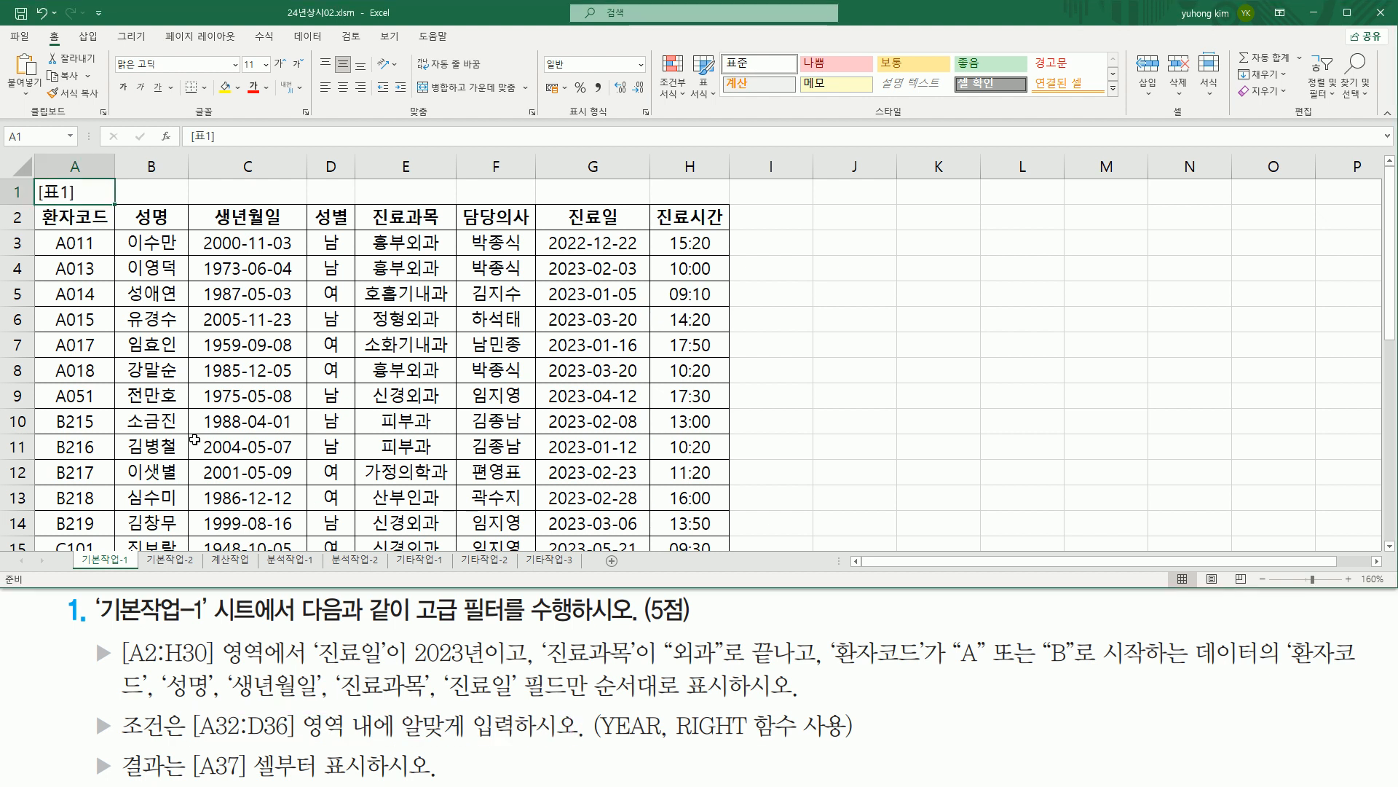
Step: Select the designated criteria range A32:D36 below the patient table and reread the 환자코드 condition in the task
{"action": "scroll", "coordinate": [188, 441], "scroll_direction": "down", "scroll_amount": 4}
{"action": "scroll", "coordinate": [188, 442], "scroll_direction": "down", "scroll_amount": 4}
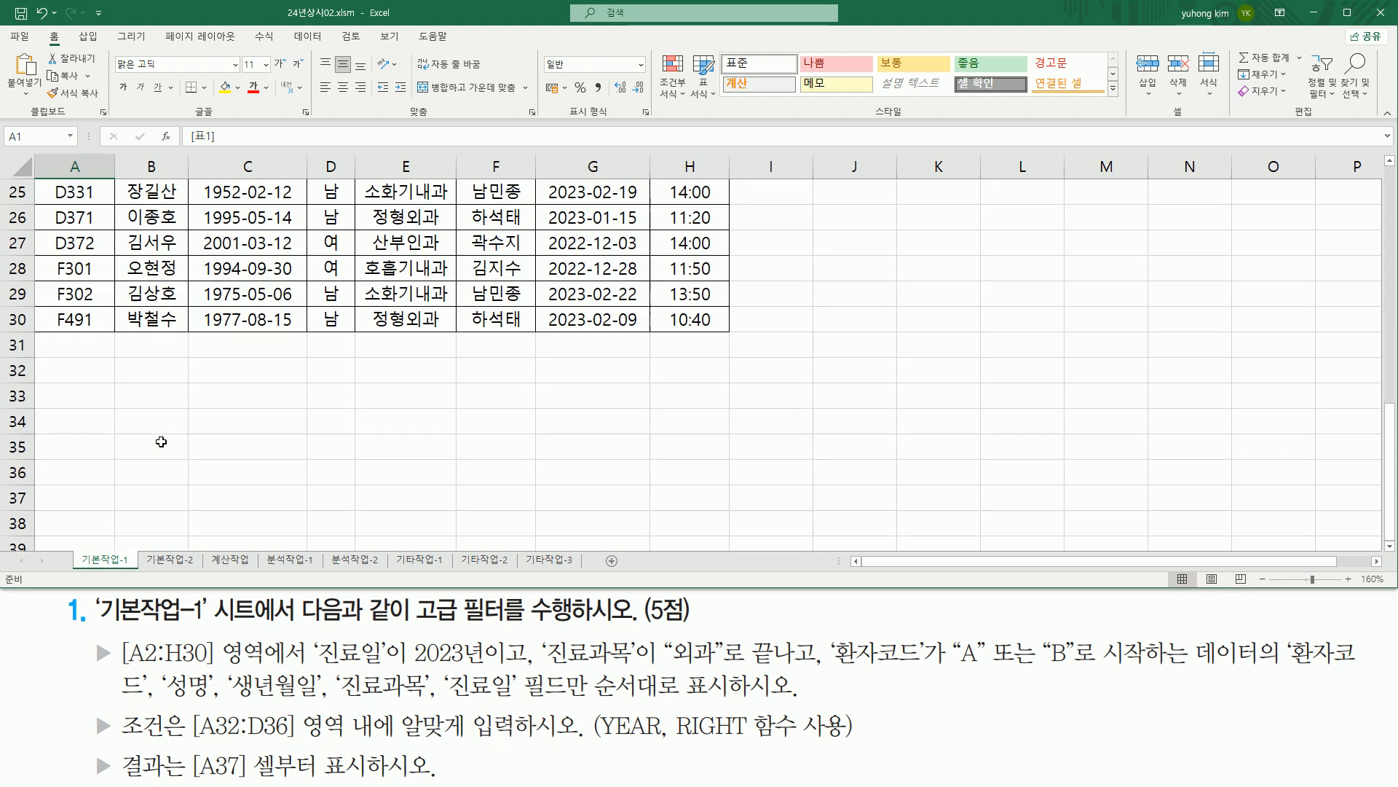
{"action": "left_click", "coordinate": [87, 375]}
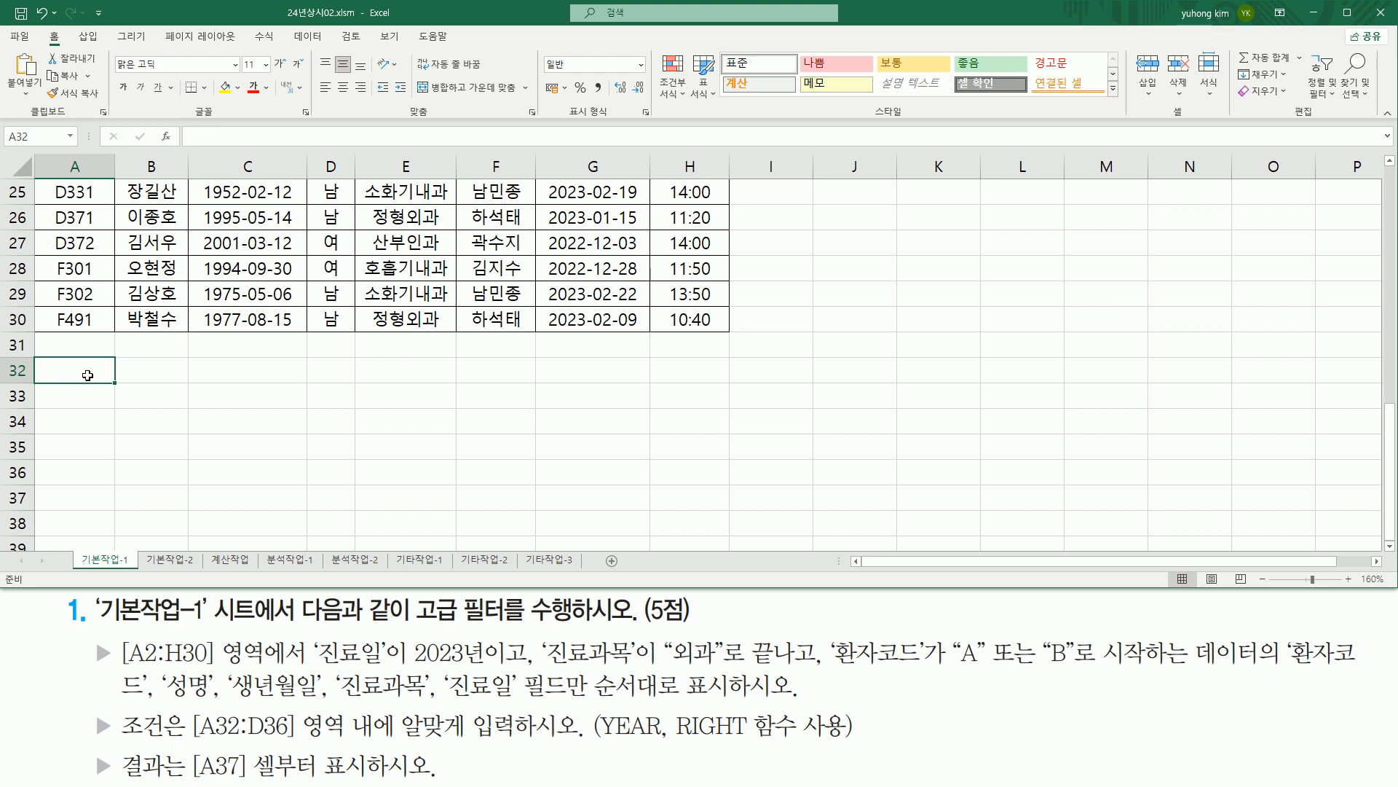
{"action": "left_click_drag", "start_coordinate": [87, 375], "coordinate": [326, 466]}
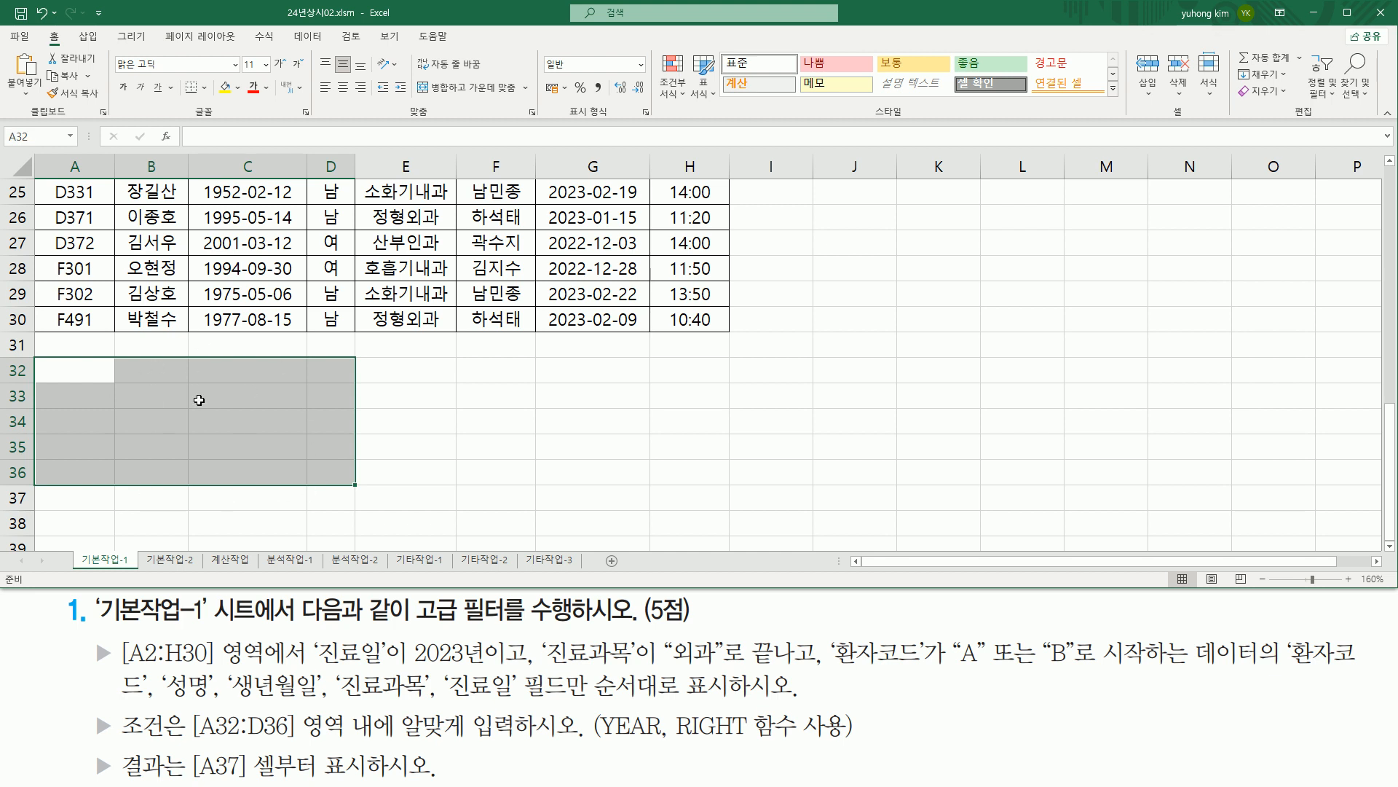
{"action": "mouse_move", "coordinate": [831, 636]}
{"action": "left_mouse_down"}
{"action": "mouse_move", "coordinate": [864, 673]}
{"action": "mouse_move", "coordinate": [921, 676]}
{"action": "left_mouse_up"}
{"action": "key", "text": "Escape"}
Step: Enter the criteria header 환자코드 in cell B32
{"action": "left_click", "coordinate": [142, 373]}
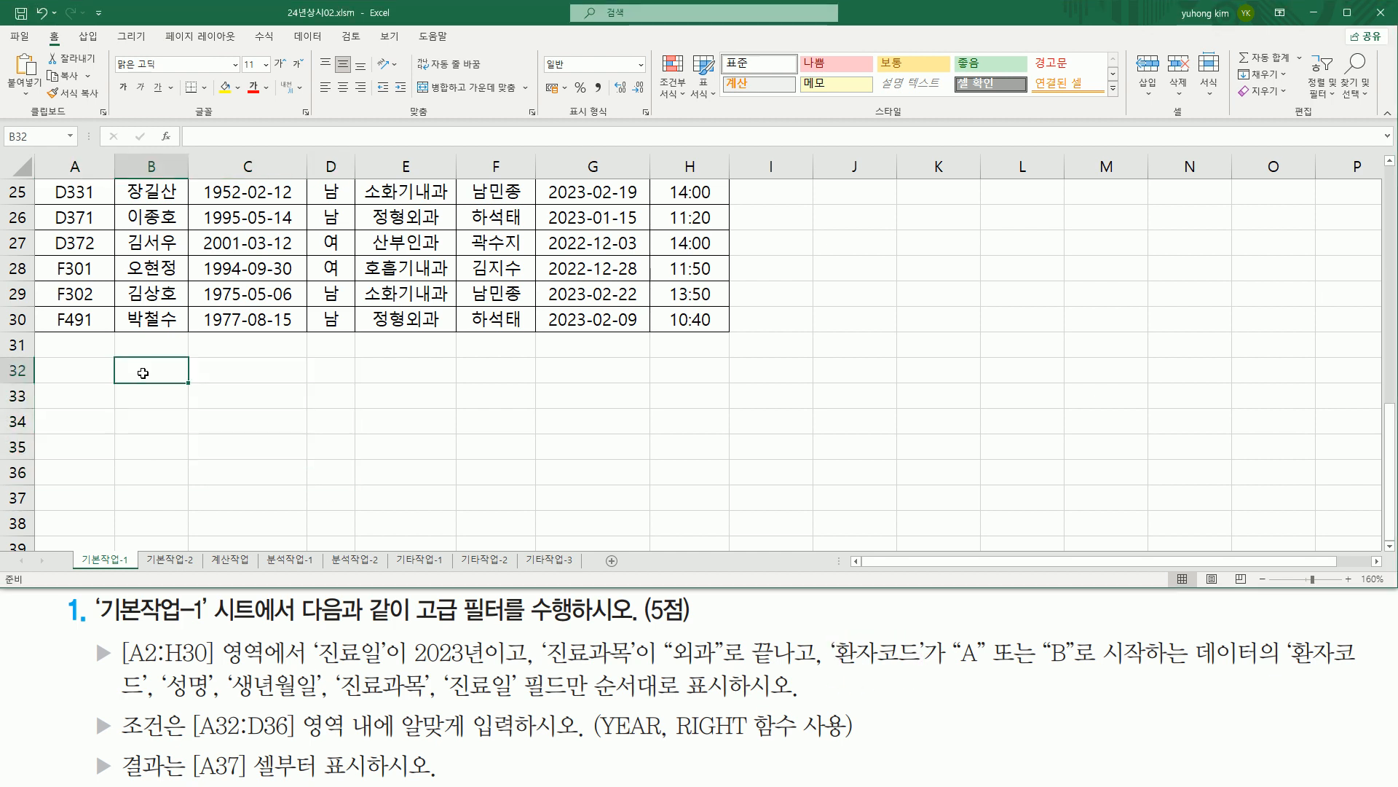
{"action": "type", "text": "ghksw"}
{"action": "key", "text": "BackSpace"}
{"action": "key", "text": "BackSpace"}
{"action": "key", "text": "BackSpace"}
{"action": "type", "text": "화ㄴ자코드"}
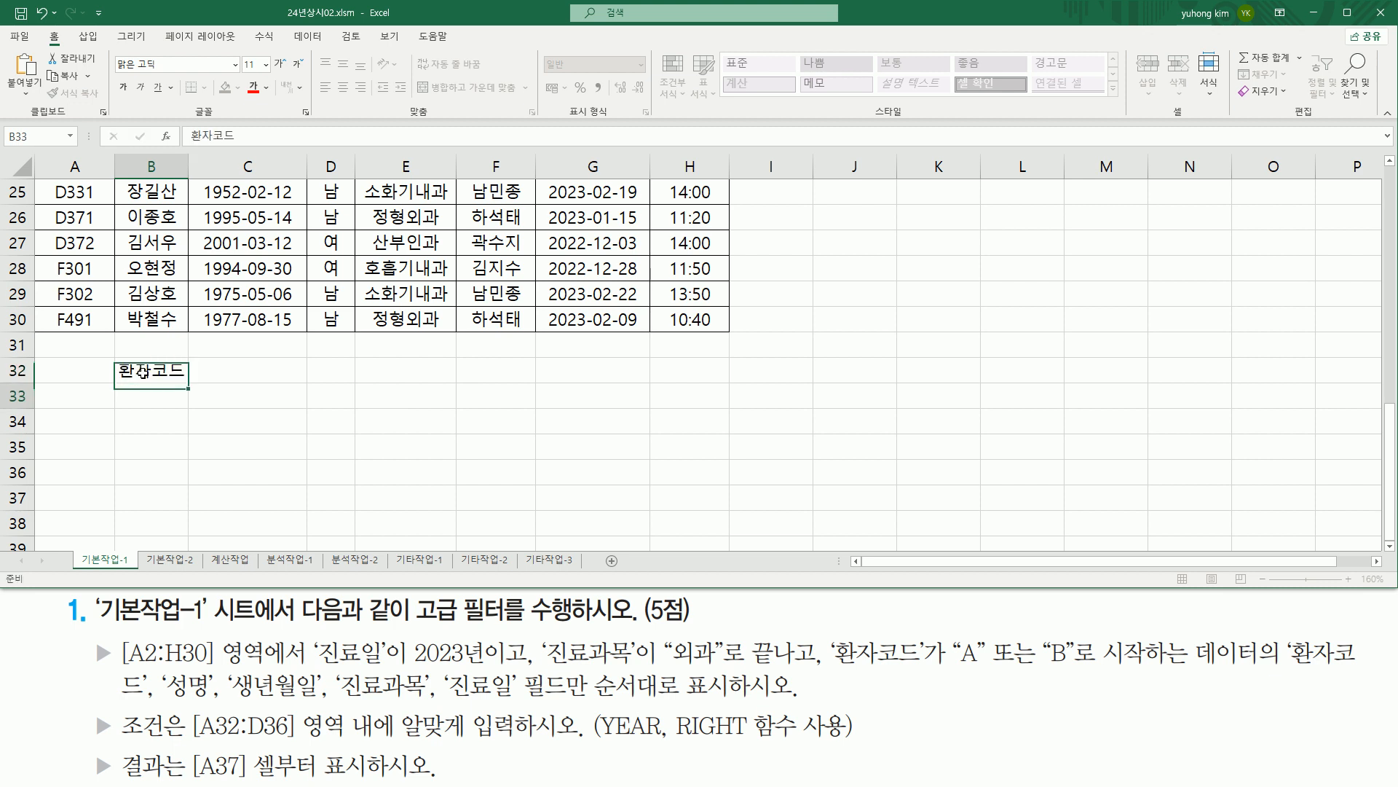
{"action": "key", "text": "Return"}
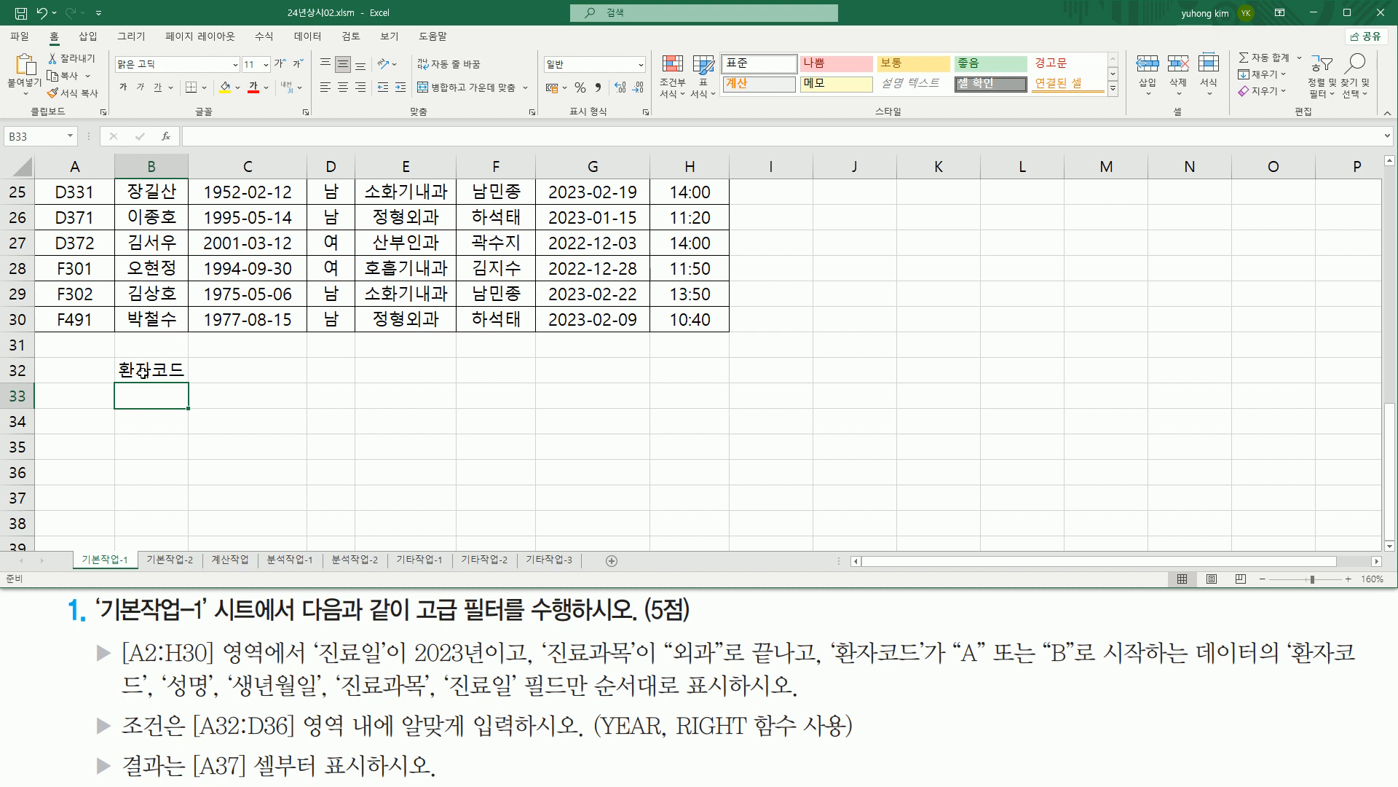
Step: Enter the patient code criteria a* in B33 and b* in B34, on separate rows for an OR condition
{"action": "type", "text": "ㅁ"}
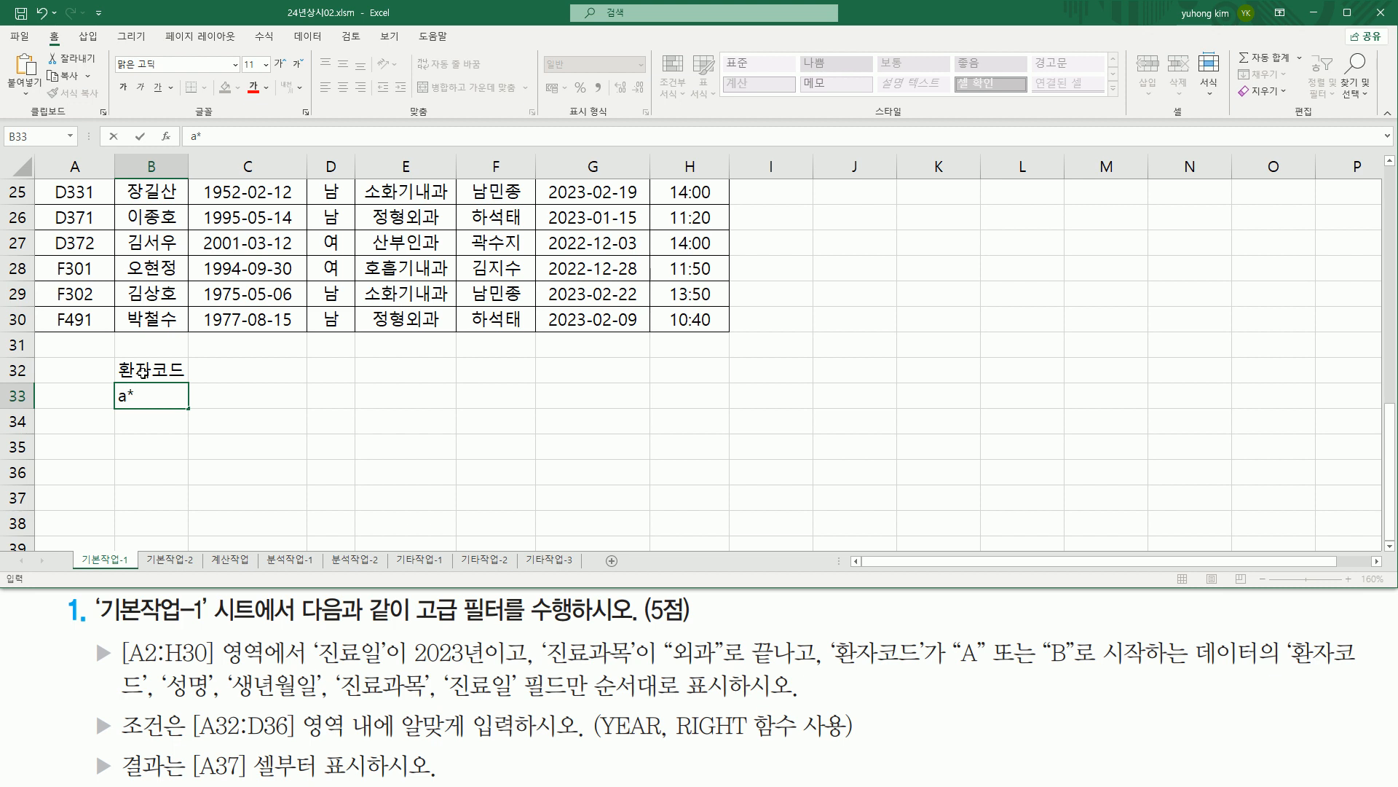
{"action": "key", "text": "Return"}
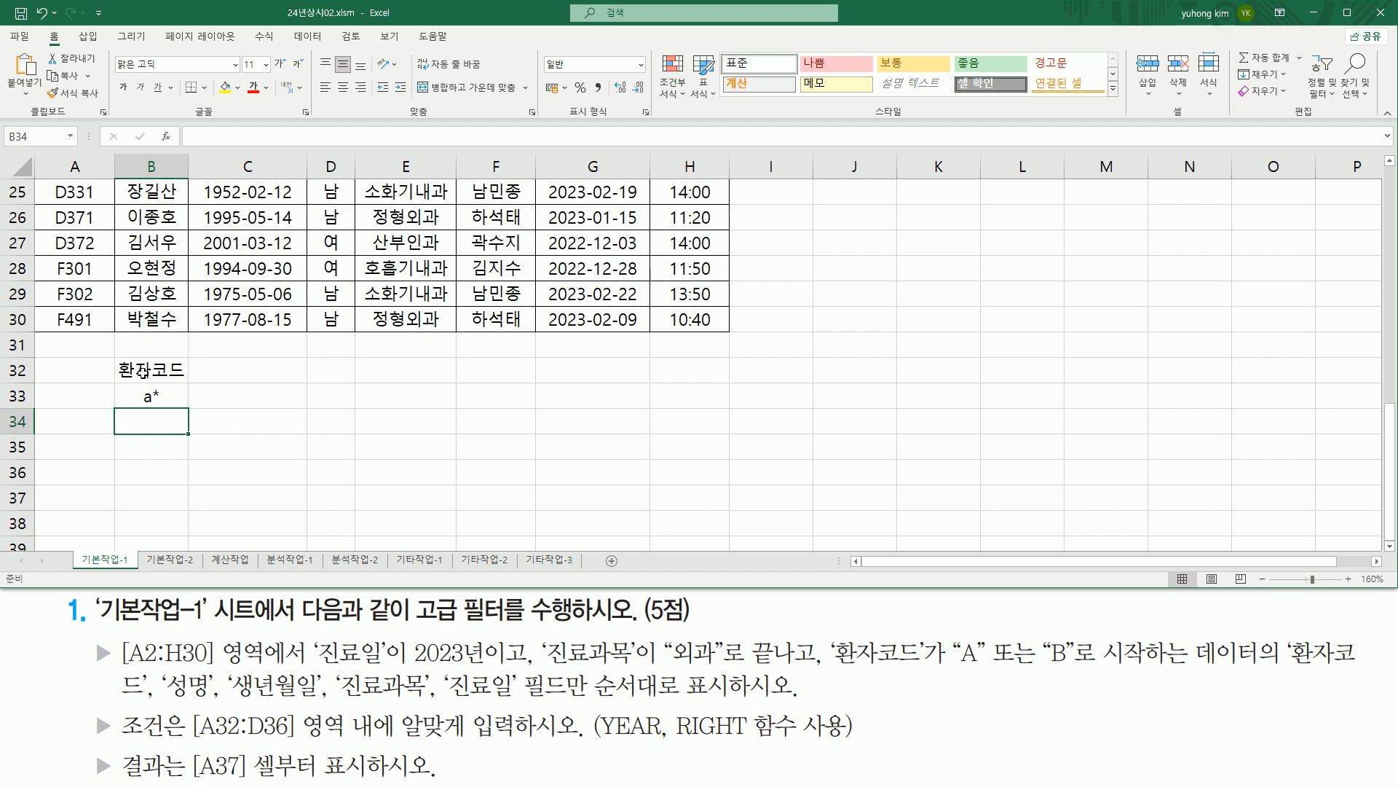
{"action": "type", "text": "b*"}
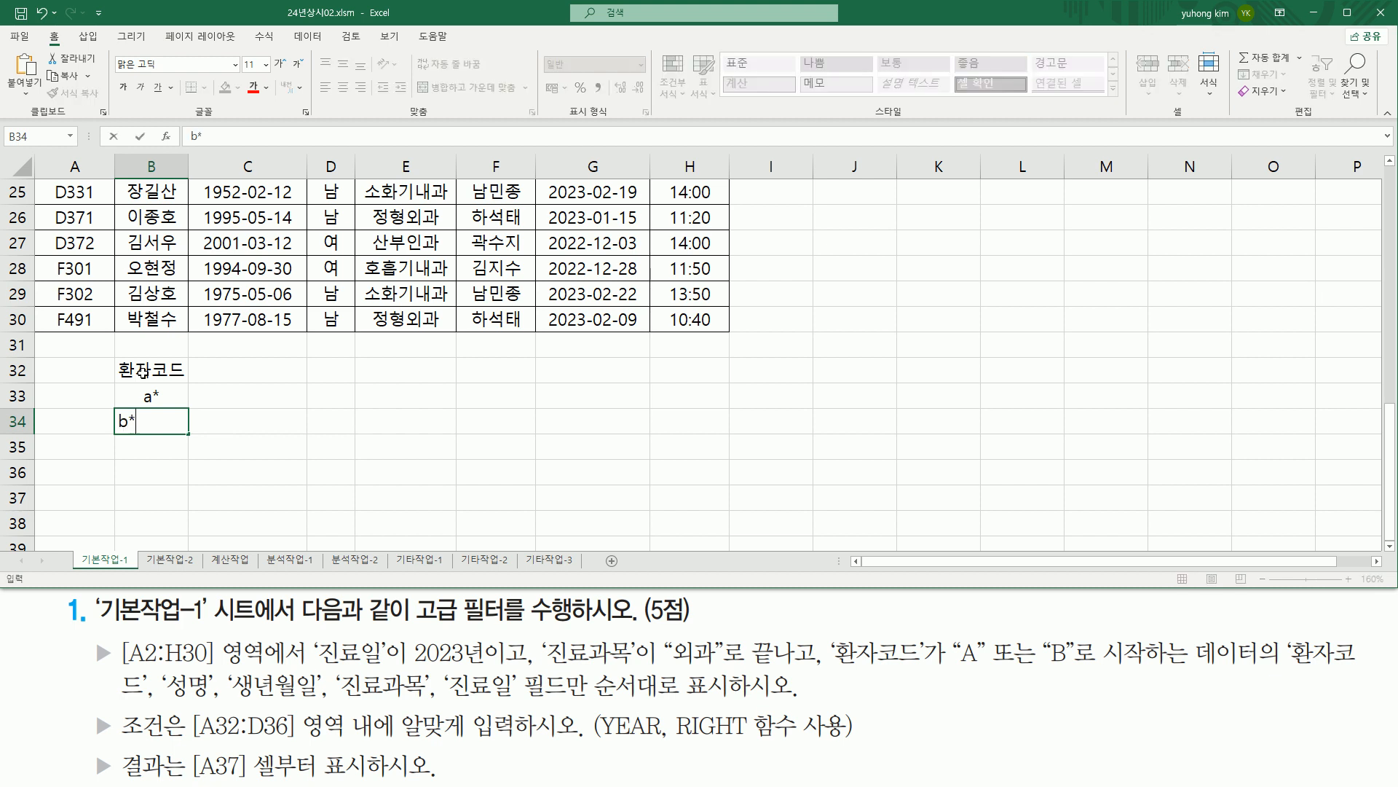
{"action": "key", "text": "Return"}
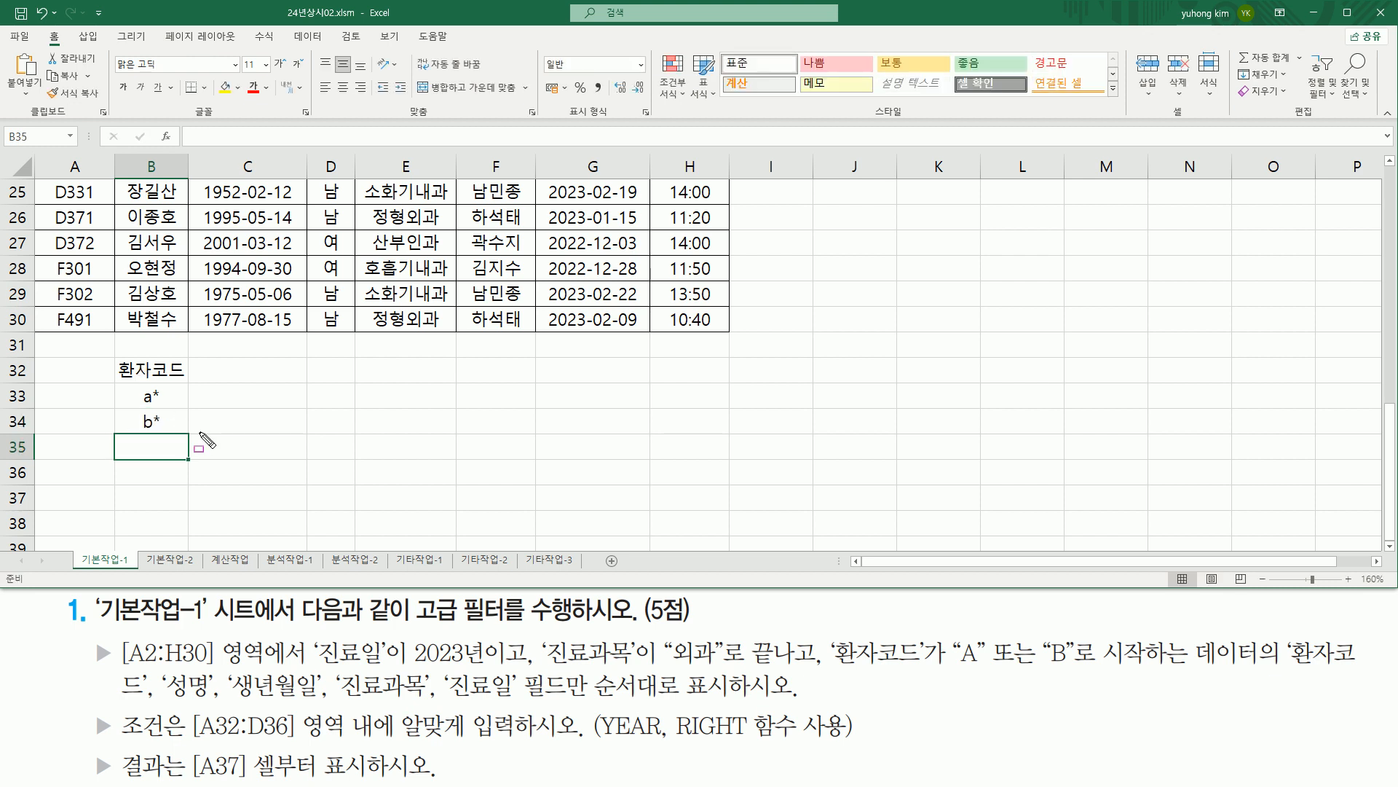
Step: Compare the stacked criteria in B32:B34 with the task's 환자코드 condition of starting with A or B
{"action": "mouse_move", "coordinate": [116, 384]}
{"action": "left_mouse_down"}
{"action": "mouse_move", "coordinate": [186, 405]}
{"action": "mouse_move", "coordinate": [146, 427]}
{"action": "mouse_move", "coordinate": [180, 431]}
{"action": "left_mouse_up"}
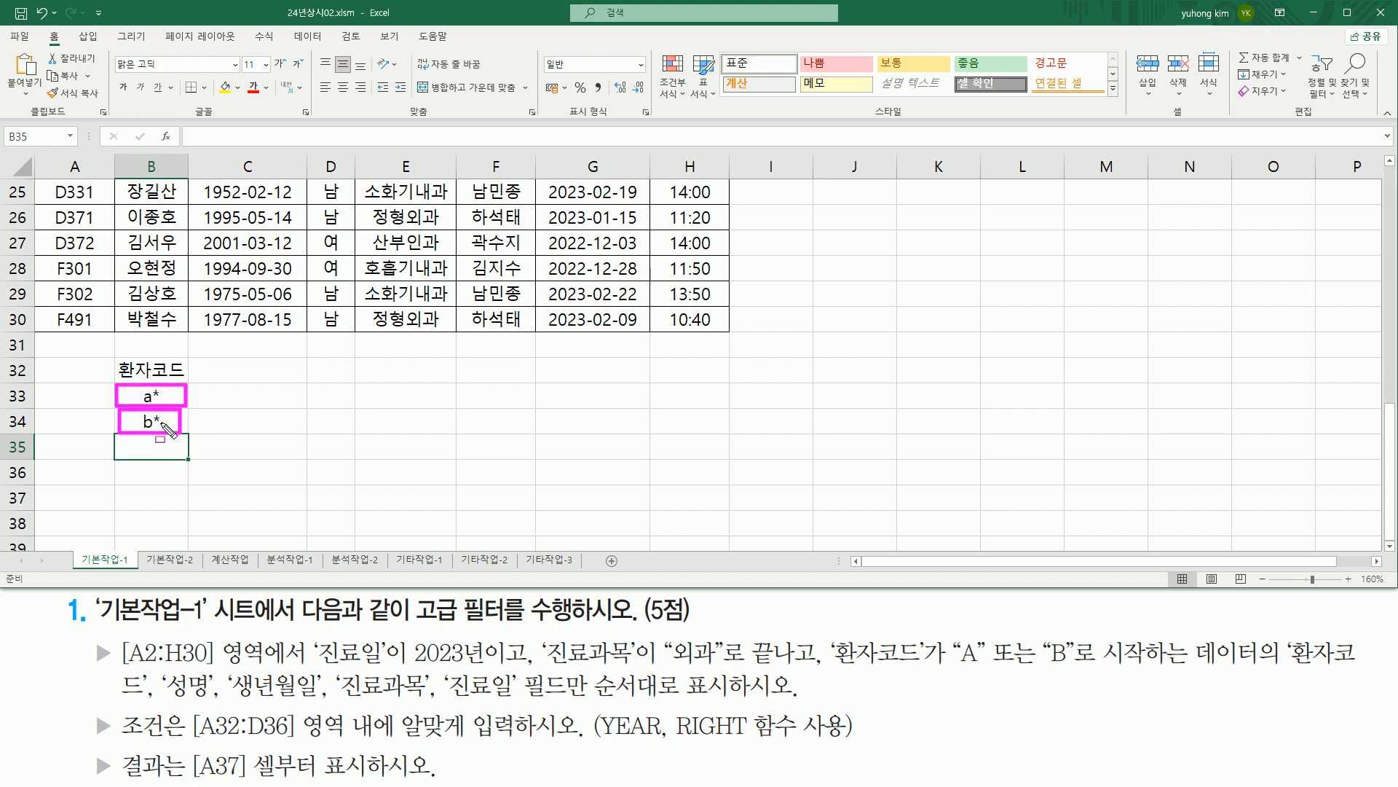
{"action": "left_click_drag", "start_coordinate": [989, 630], "coordinate": [1036, 676]}
{"action": "left_click_drag", "start_coordinate": [942, 670], "coordinate": [1087, 671]}
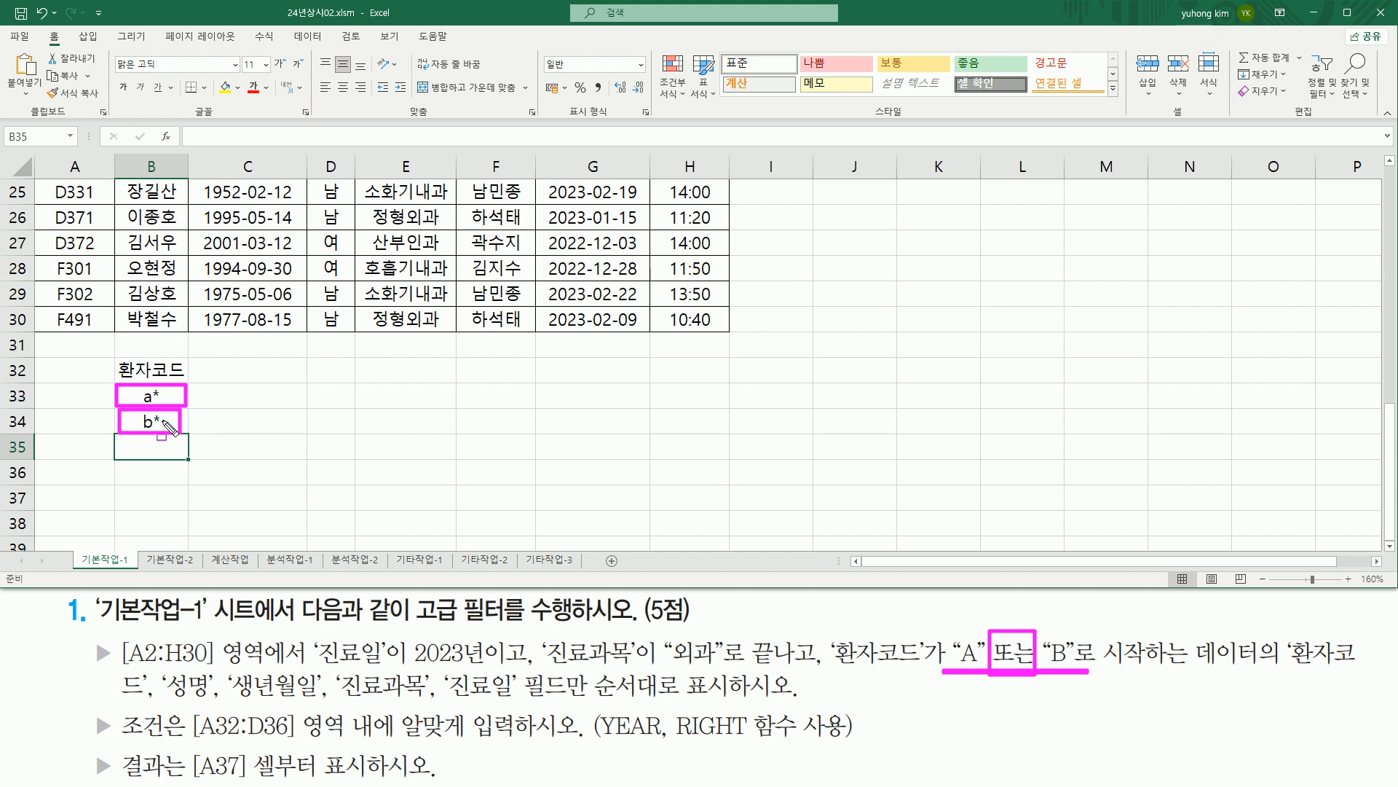
{"action": "mouse_move", "coordinate": [829, 622]}
{"action": "left_mouse_down"}
{"action": "mouse_move", "coordinate": [834, 650]}
{"action": "mouse_move", "coordinate": [1188, 688]}
{"action": "left_mouse_up"}
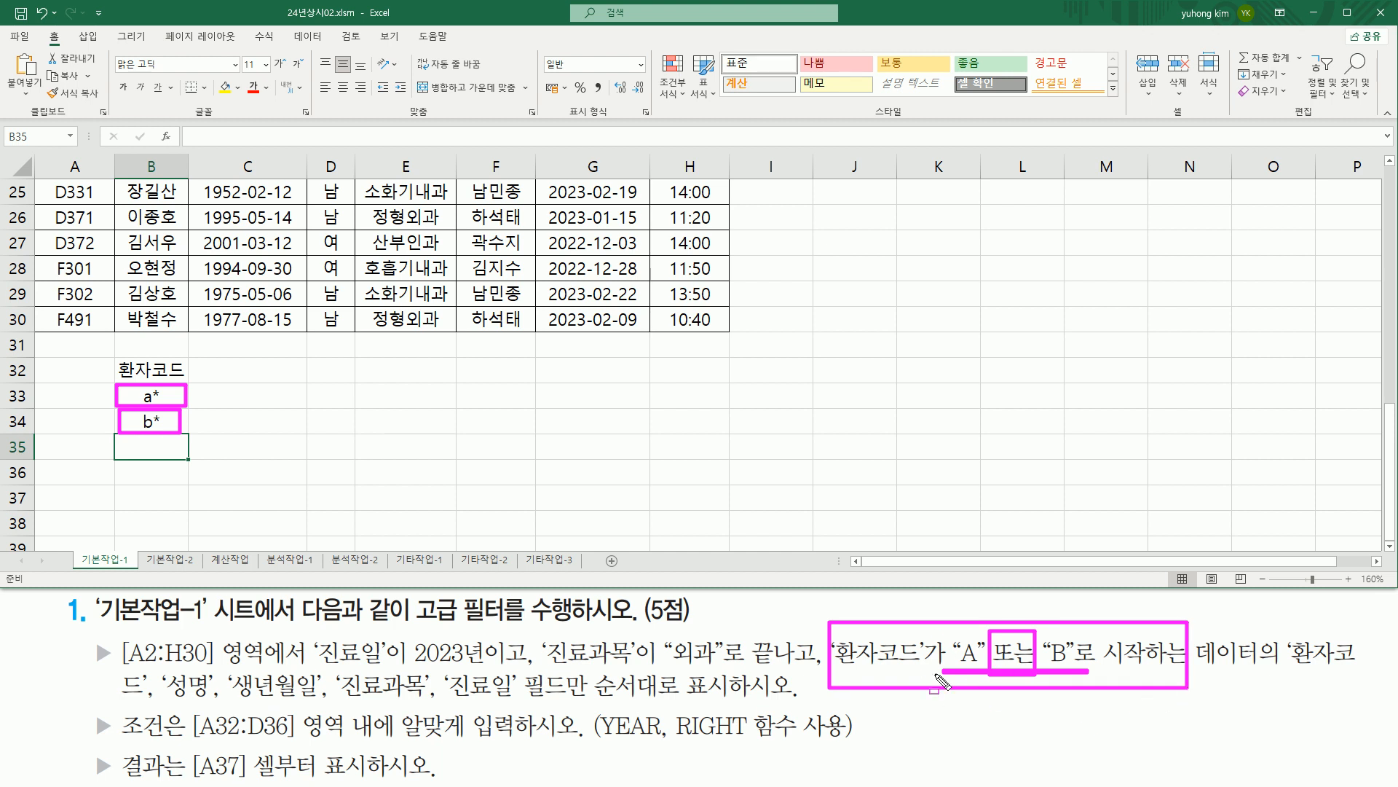
{"action": "left_click_drag", "start_coordinate": [109, 353], "coordinate": [193, 440]}
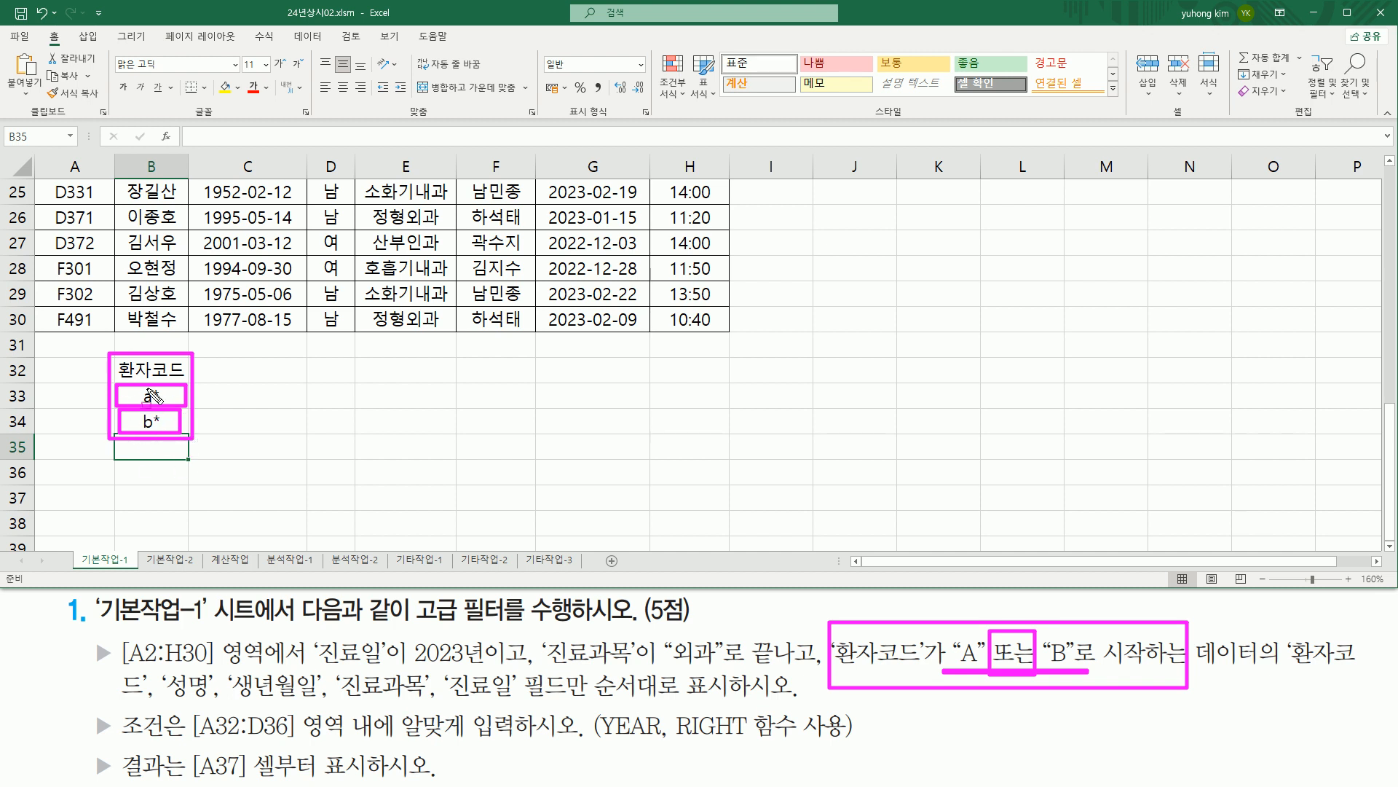
Step: Examine the 진료일 and 진료과목 conditions in the task, which call for the YEAR and RIGHT functions
{"action": "left_click_drag", "start_coordinate": [313, 631], "coordinate": [384, 670]}
{"action": "left_click_drag", "start_coordinate": [540, 632], "coordinate": [638, 668]}
{"action": "left_click_drag", "start_coordinate": [595, 741], "coordinate": [760, 743]}
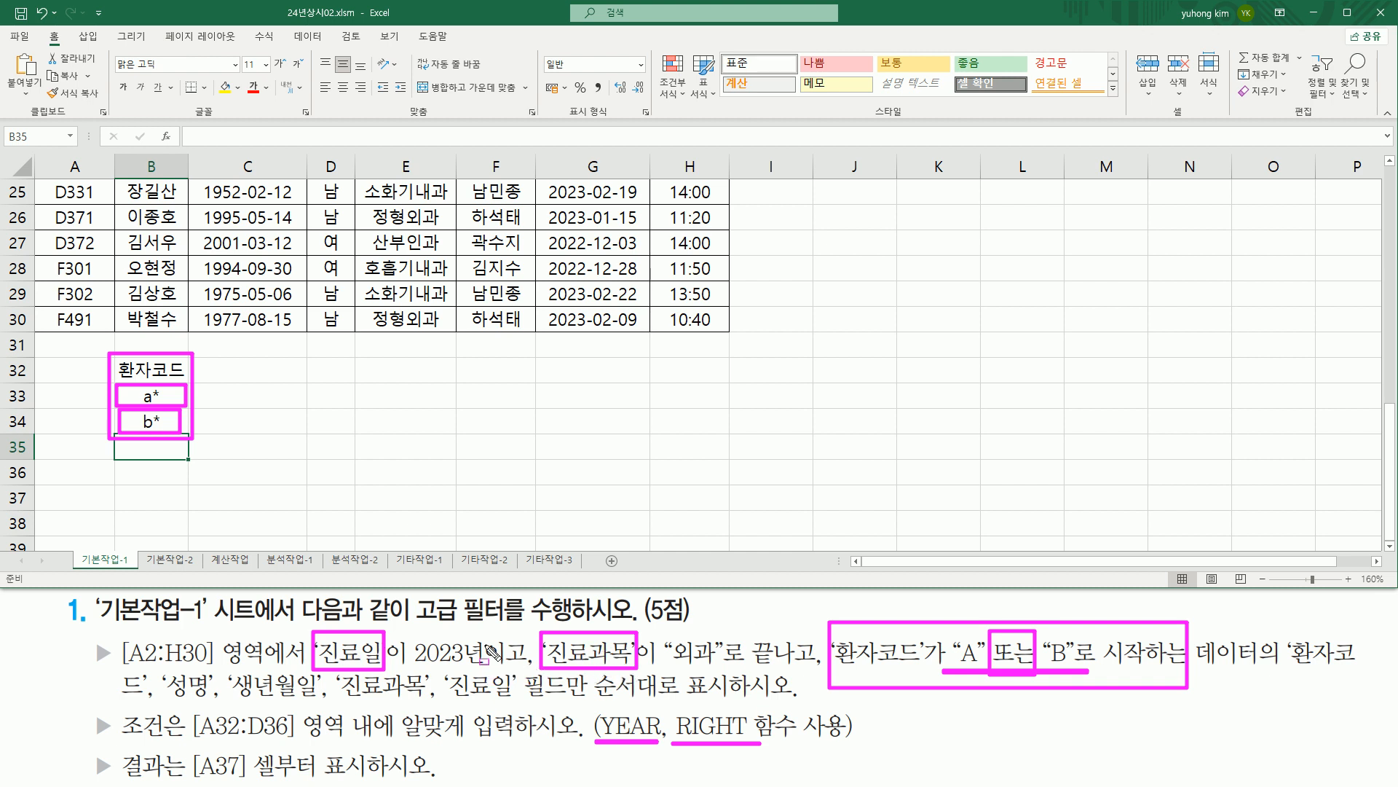
{"action": "left_click_drag", "start_coordinate": [484, 663], "coordinate": [524, 664]}
{"action": "key", "text": "Escape"}
{"action": "left_click", "coordinate": [407, 376]}
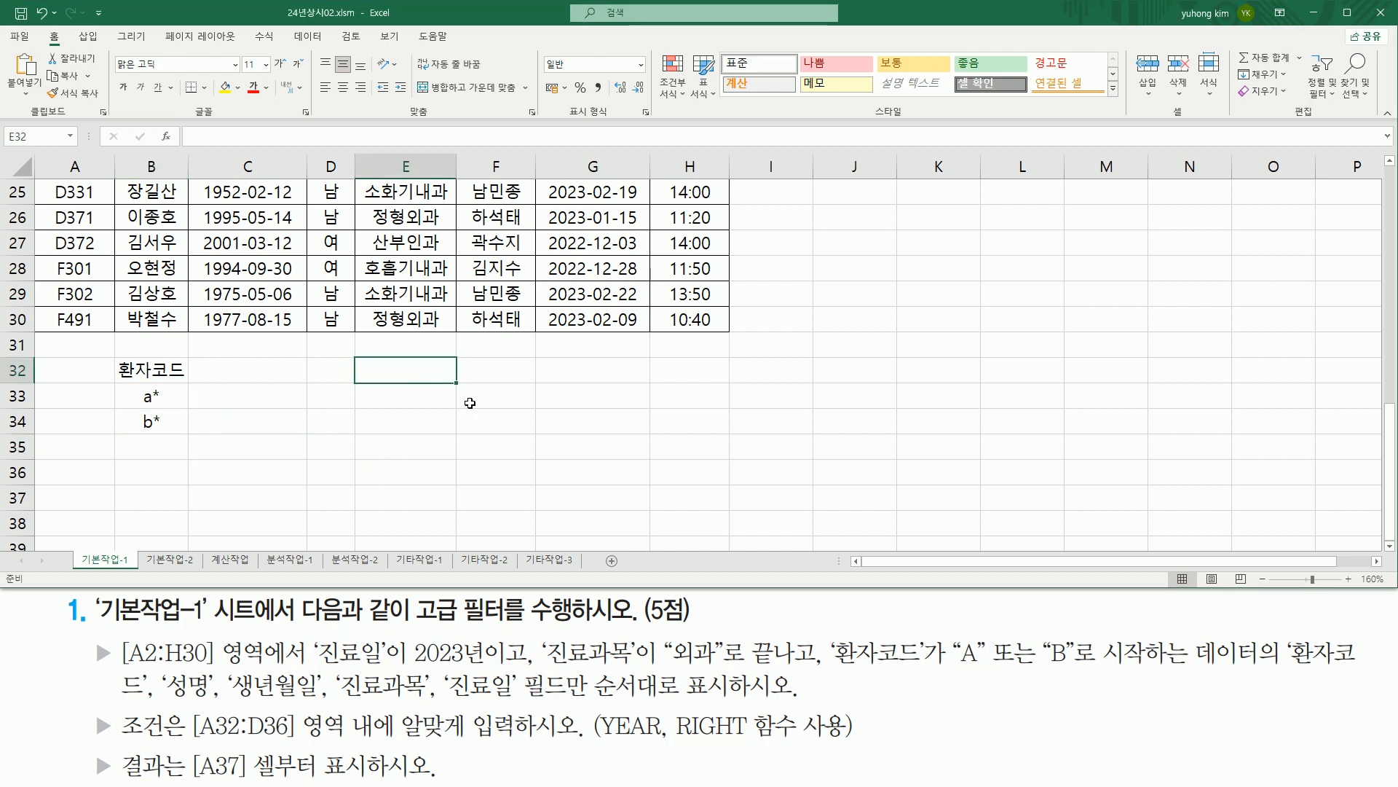
{"action": "type", "text": "w"}
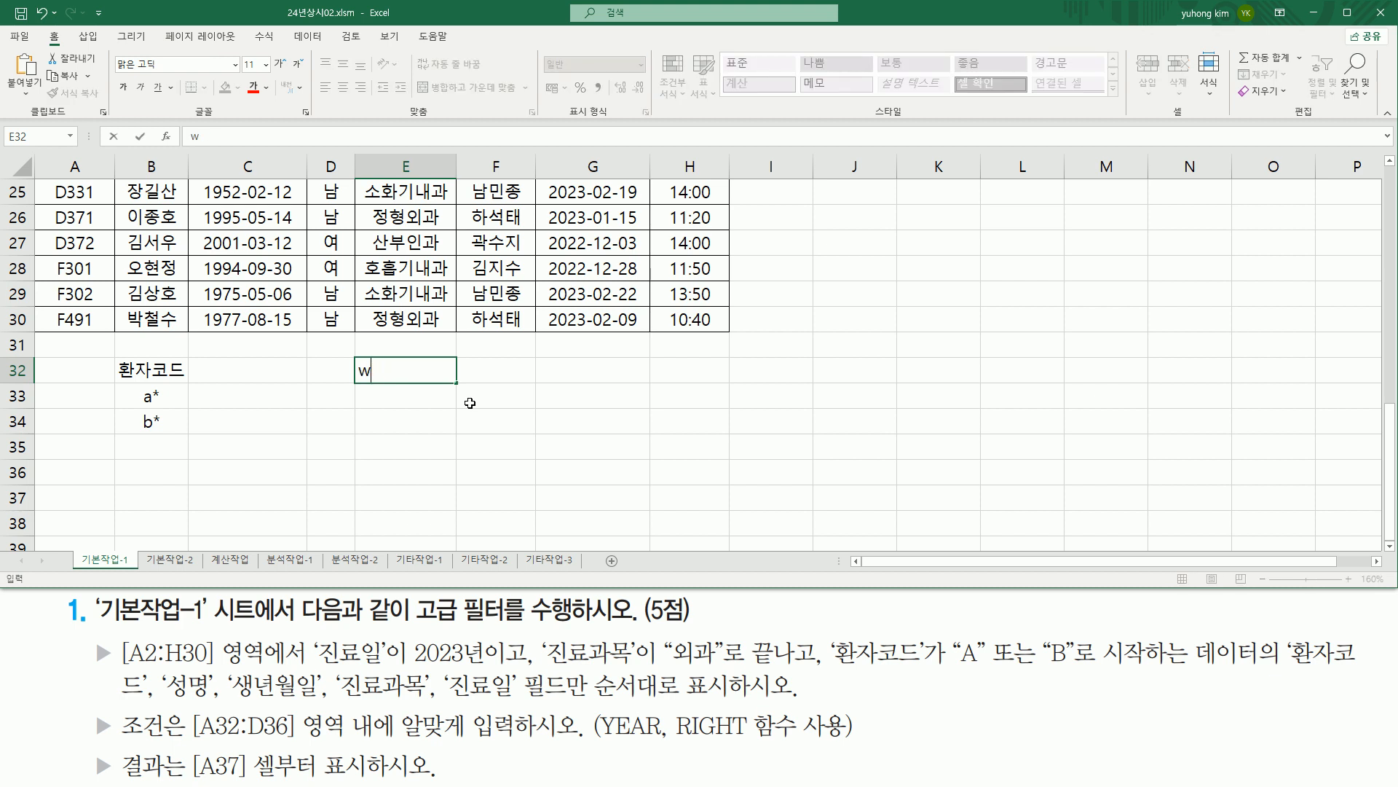
{"action": "type", "text": "hrj(조건1) (조건2"}
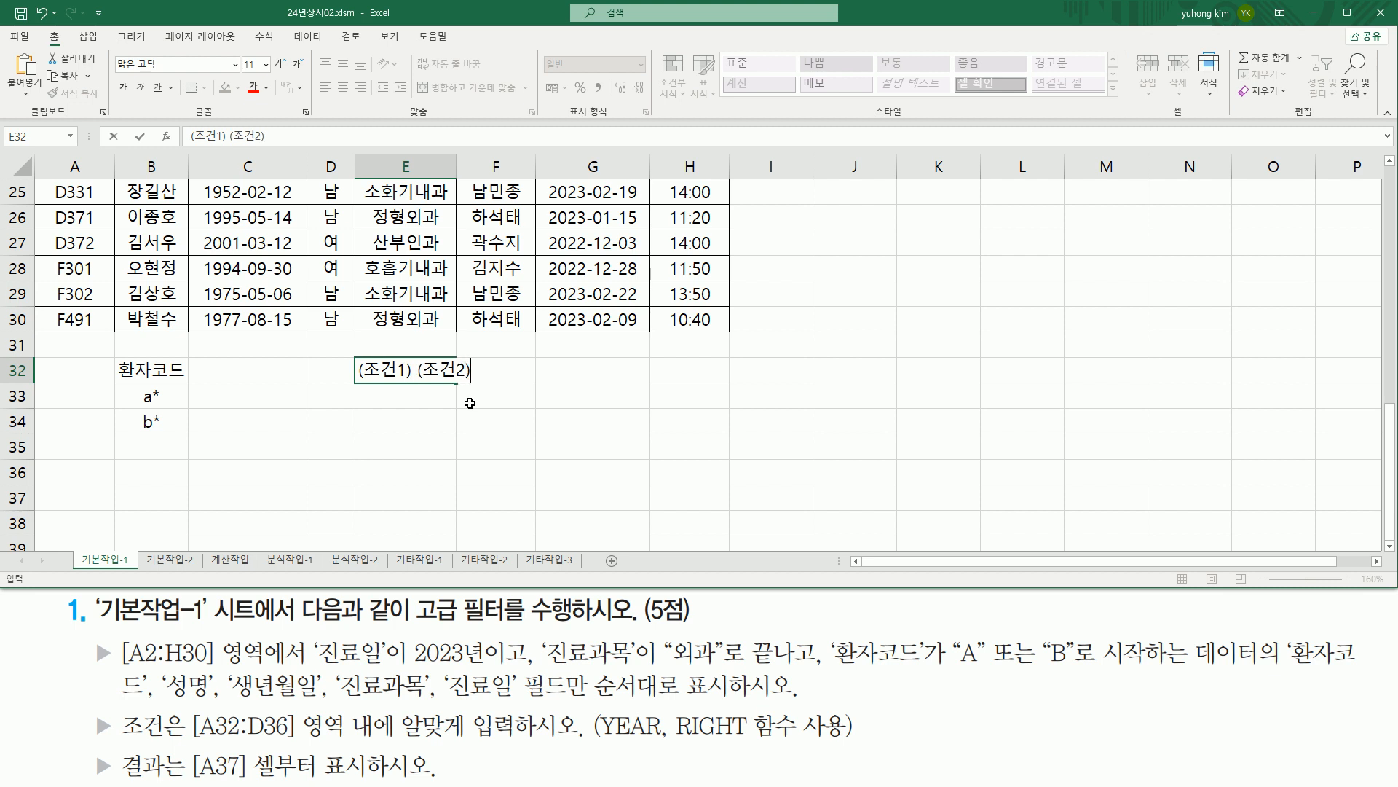
{"action": "key", "text": "Return"}
{"action": "key", "text": "Up"}
{"action": "key", "text": "F2"}
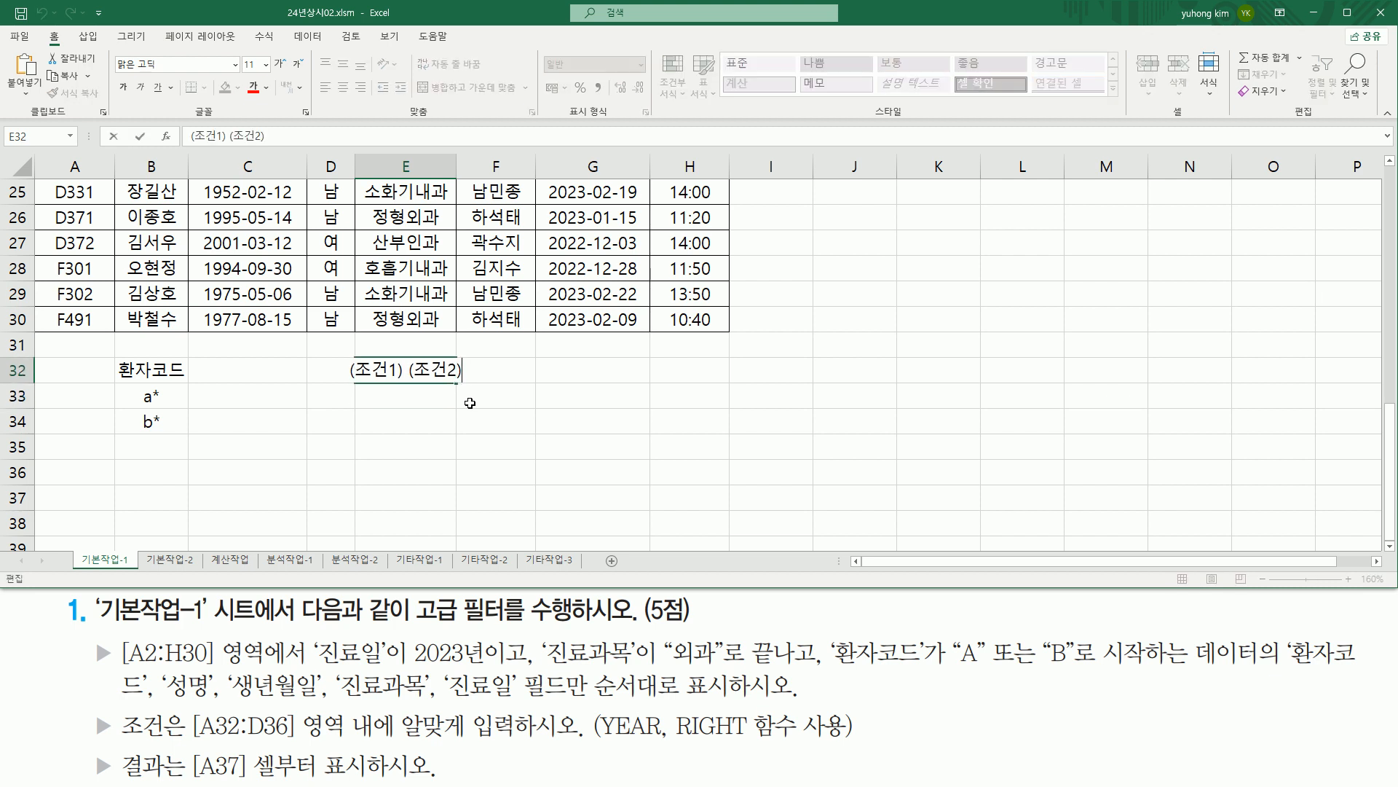
{"action": "left_click", "coordinate": [408, 369]}
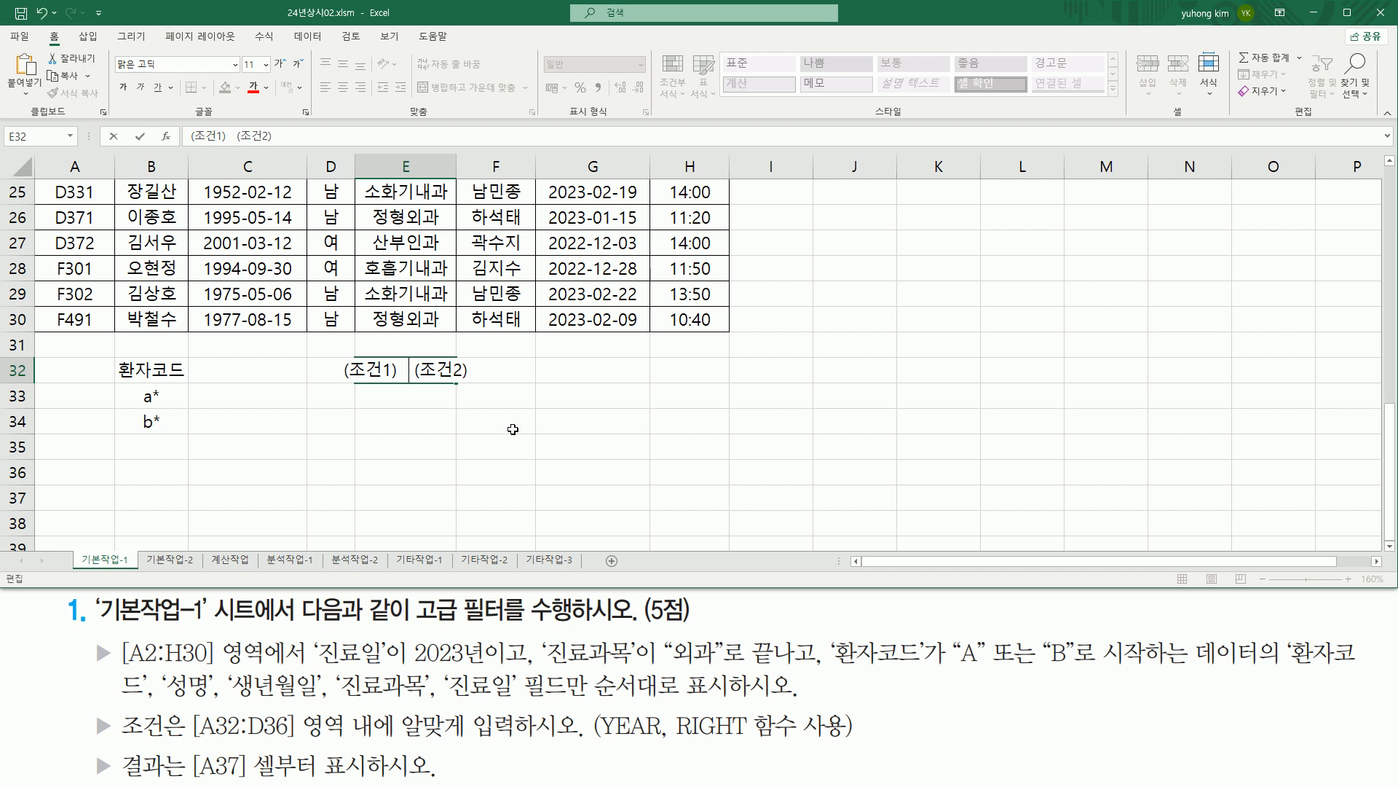
{"action": "type", "text": "*"}
{"action": "key", "text": "Return"}
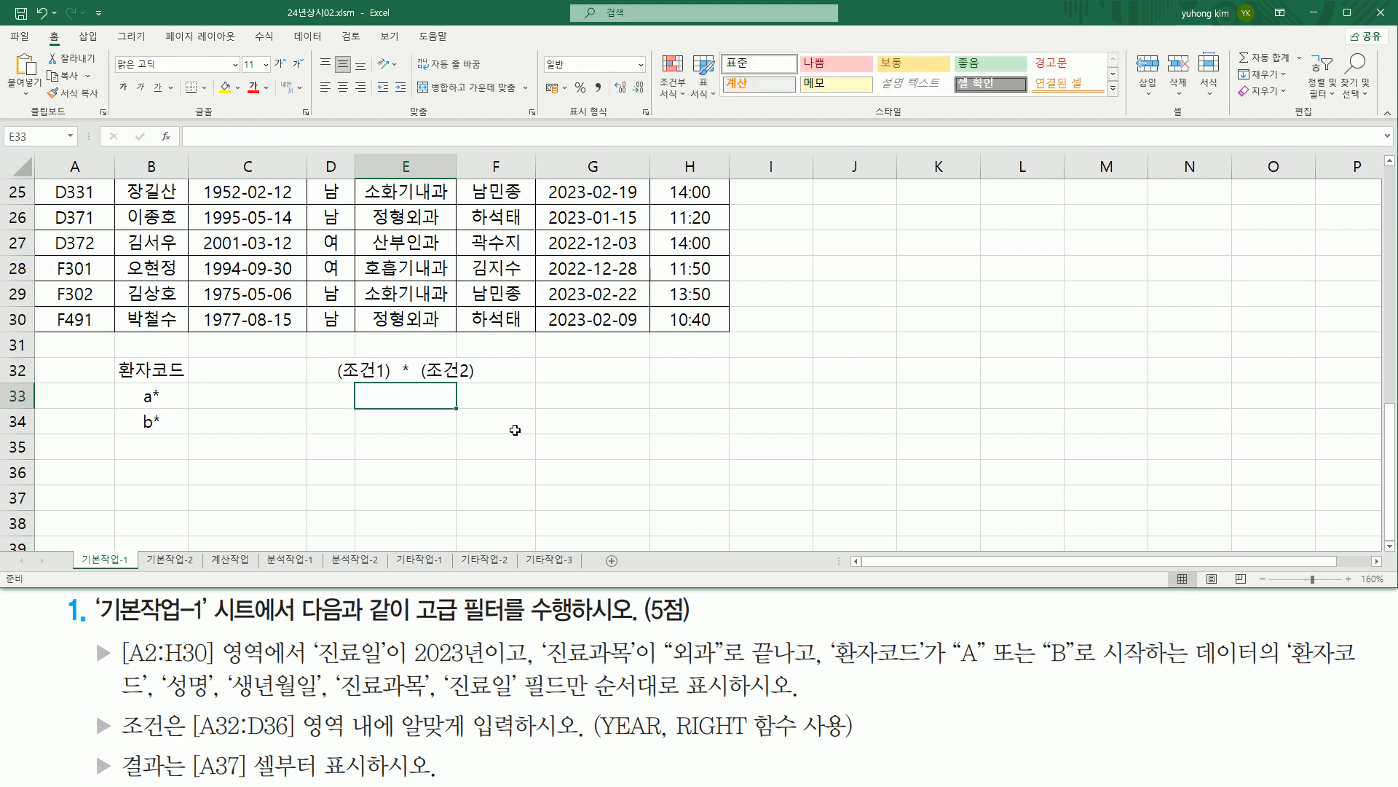
{"action": "key", "text": "Up"}
{"action": "key", "text": "Delete"}
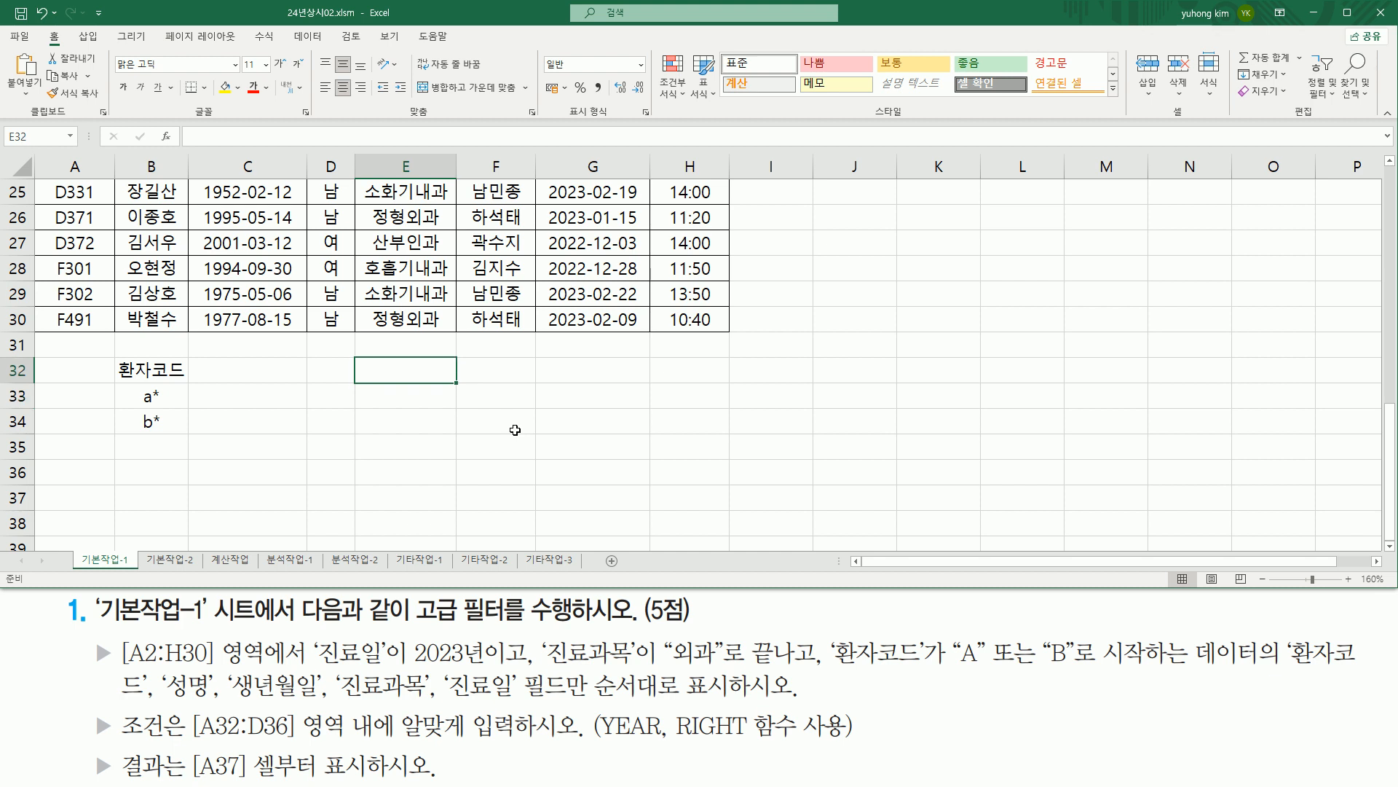
Step: Enter the note (조건1) (조건2) in cell E32, leaving a gap between the two conditions
{"action": "type", "text": "(조건1)"}
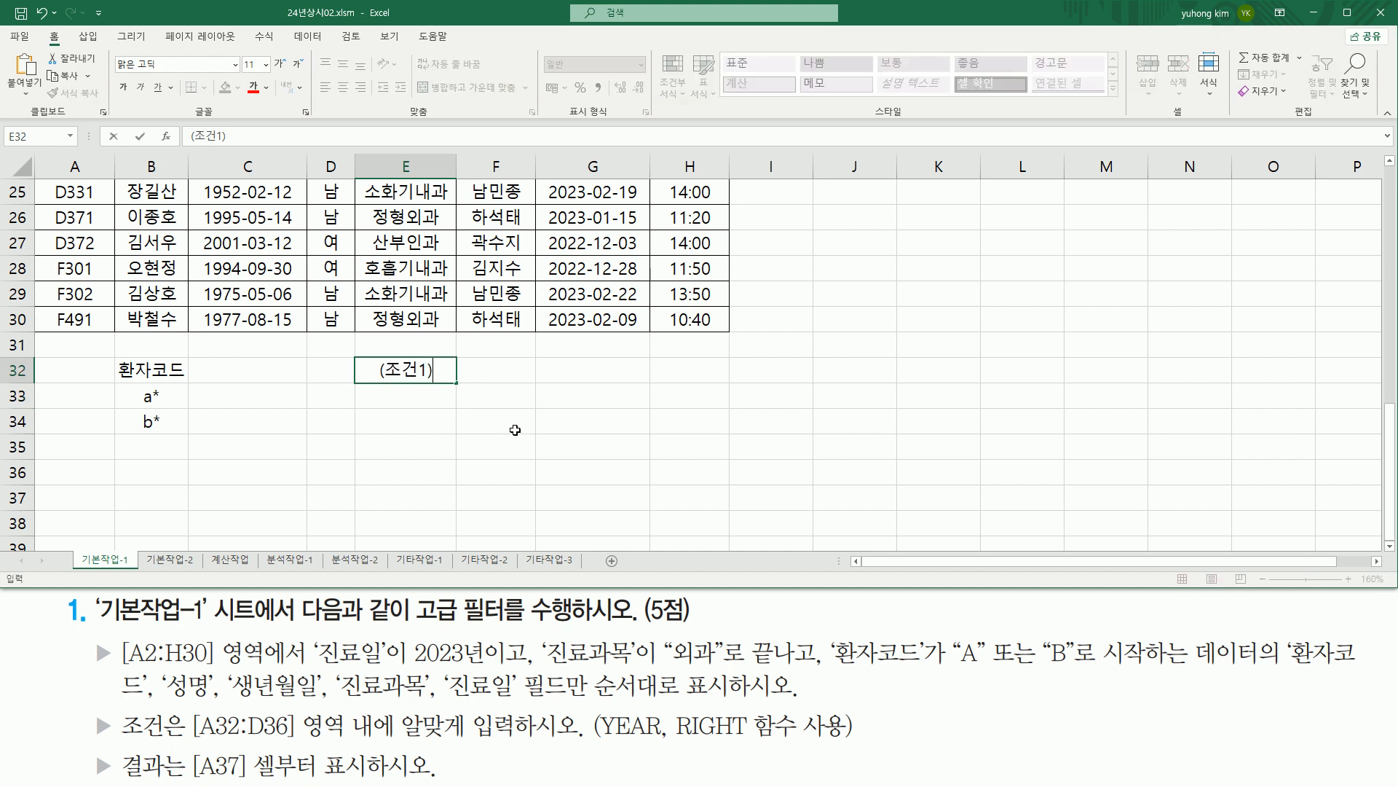
{"action": "type", "text": "  *("}
{"action": "key", "text": "BackSpace"}
{"action": "key", "text": "BackSpace"}
{"action": "type", "text": "(ㅈ조건2)"}
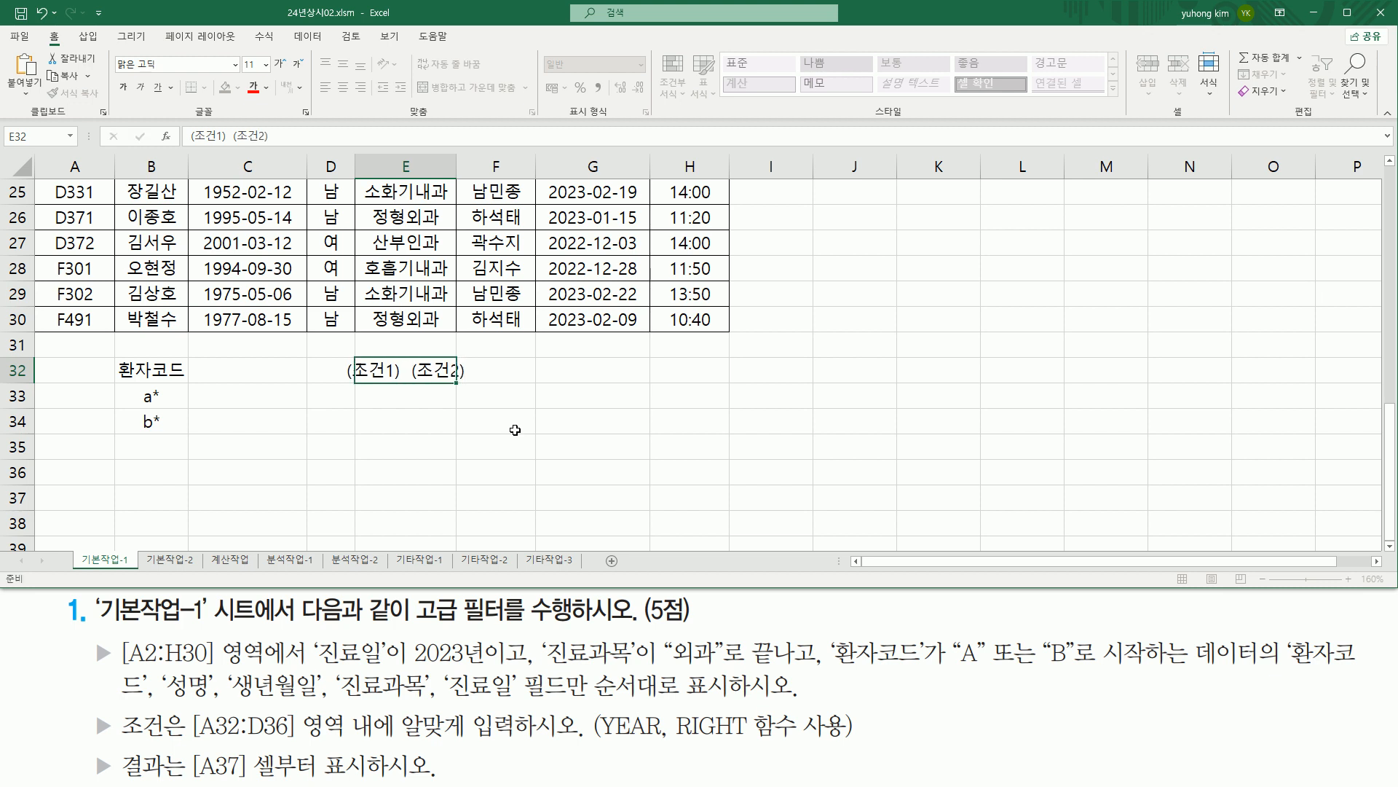
{"action": "key", "text": "Return"}
{"action": "left_click", "coordinate": [717, 378]}
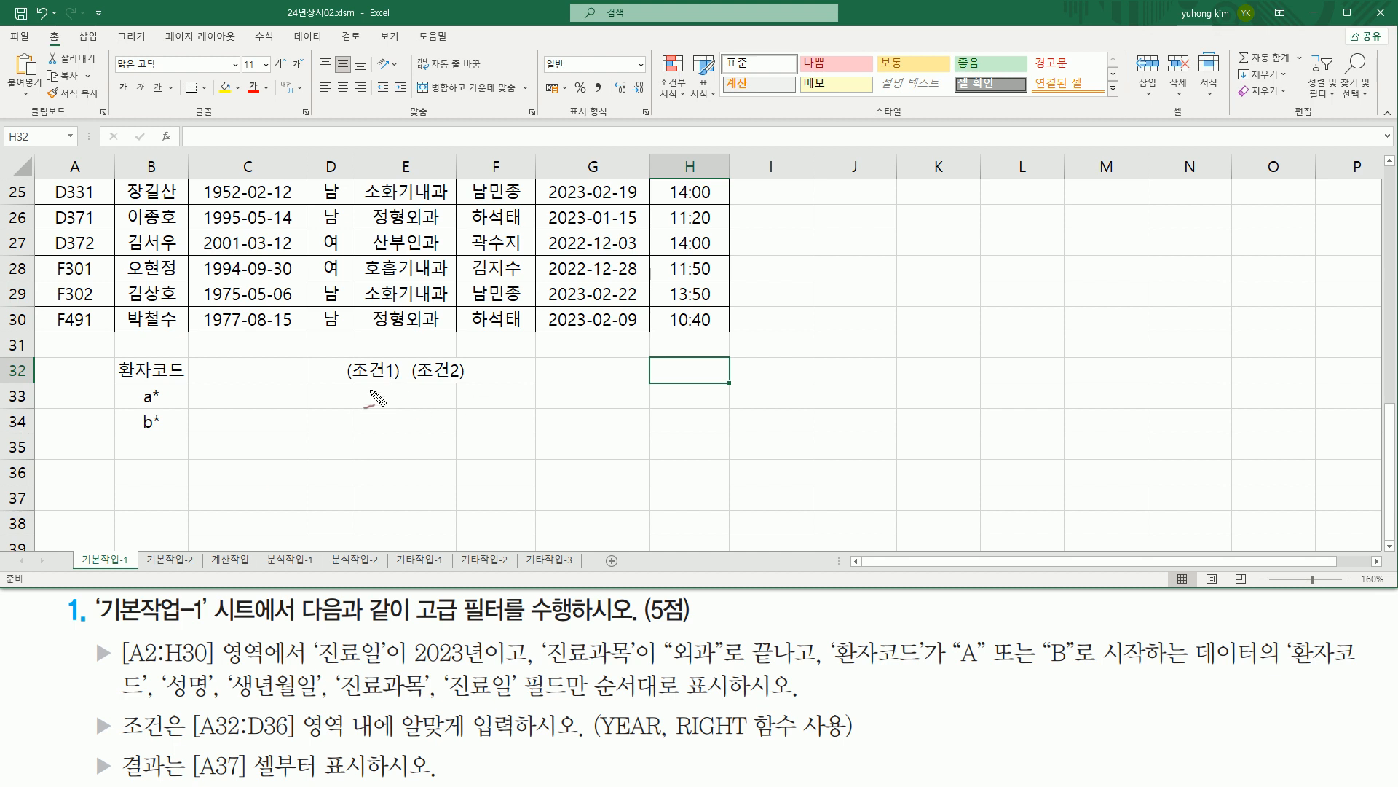
Step: Examine the four true/false combinations of the two conditions noted in E32, counting true as 1 and false as 0
{"action": "mouse_move", "coordinate": [363, 392]}
{"action": "left_mouse_down"}
{"action": "mouse_move", "coordinate": [365, 419]}
{"action": "mouse_move", "coordinate": [397, 407]}
{"action": "mouse_move", "coordinate": [393, 437]}
{"action": "mouse_move", "coordinate": [451, 400]}
{"action": "mouse_move", "coordinate": [463, 431]}
{"action": "left_mouse_up"}
{"action": "mouse_move", "coordinate": [360, 467]}
{"action": "left_mouse_down"}
{"action": "mouse_move", "coordinate": [397, 469]}
{"action": "mouse_move", "coordinate": [386, 495]}
{"action": "mouse_move", "coordinate": [428, 452]}
{"action": "mouse_move", "coordinate": [445, 470]}
{"action": "mouse_move", "coordinate": [470, 457]}
{"action": "mouse_move", "coordinate": [470, 477]}
{"action": "left_mouse_up"}
{"action": "mouse_move", "coordinate": [351, 497]}
{"action": "left_mouse_down"}
{"action": "mouse_move", "coordinate": [370, 519]}
{"action": "mouse_move", "coordinate": [386, 495]}
{"action": "mouse_move", "coordinate": [405, 510]}
{"action": "mouse_move", "coordinate": [397, 520]}
{"action": "mouse_move", "coordinate": [481, 497]}
{"action": "mouse_move", "coordinate": [482, 529]}
{"action": "mouse_move", "coordinate": [459, 519]}
{"action": "left_mouse_up"}
{"action": "mouse_move", "coordinate": [354, 535]}
{"action": "left_mouse_down"}
{"action": "mouse_move", "coordinate": [407, 536]}
{"action": "mouse_move", "coordinate": [404, 557]}
{"action": "mouse_move", "coordinate": [494, 524]}
{"action": "left_mouse_up"}
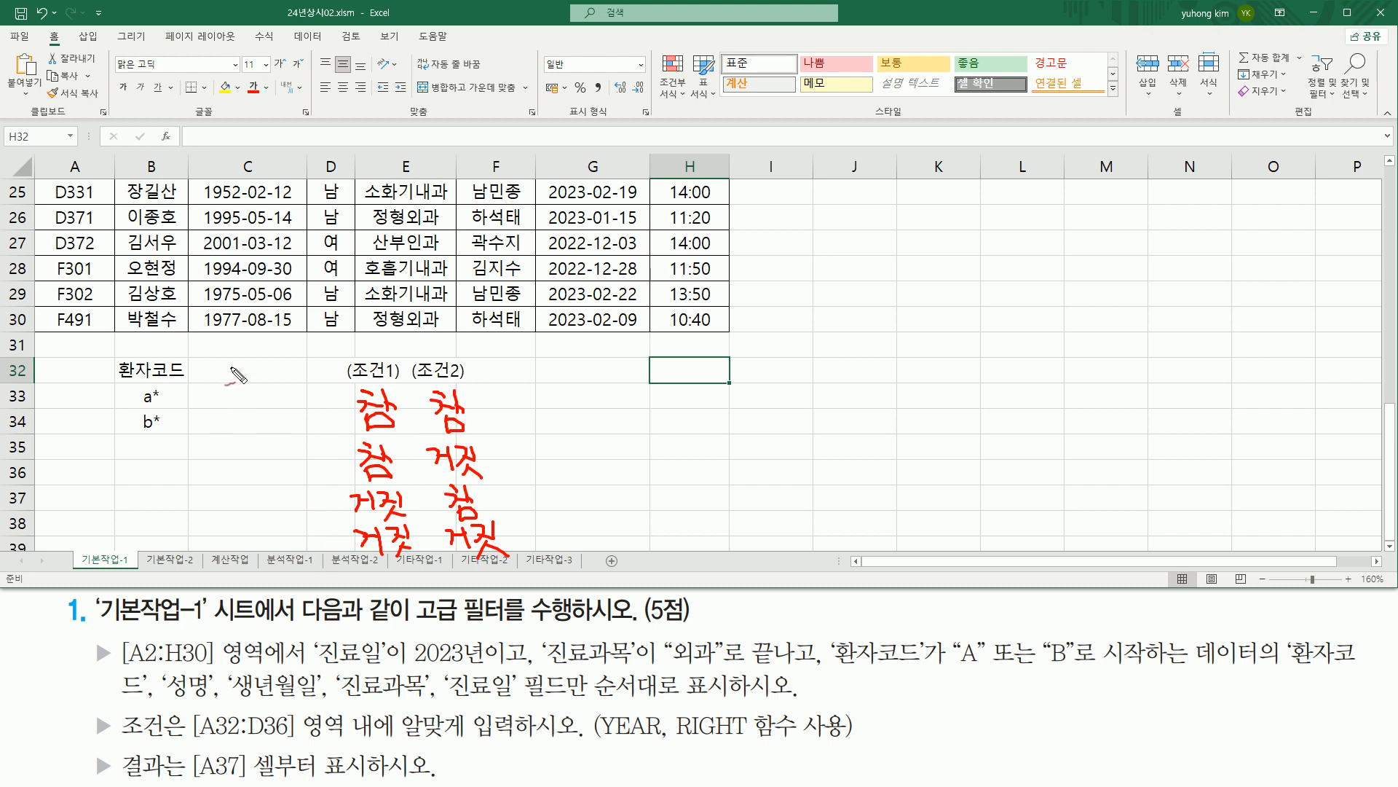
{"action": "mouse_move", "coordinate": [215, 374]}
{"action": "left_mouse_down"}
{"action": "mouse_move", "coordinate": [240, 404]}
{"action": "mouse_move", "coordinate": [285, 397]}
{"action": "left_mouse_up"}
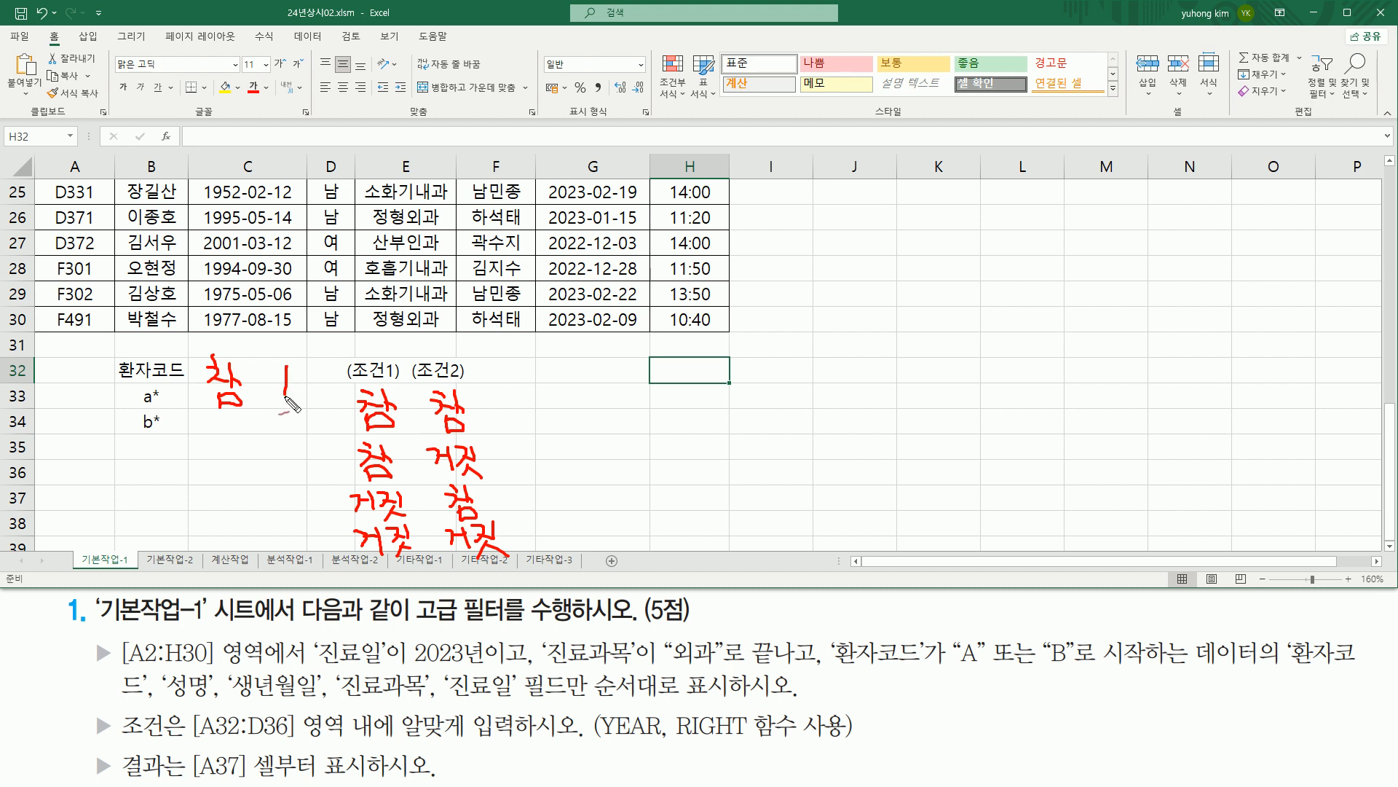
{"action": "mouse_move", "coordinate": [195, 431]}
{"action": "left_mouse_down"}
{"action": "mouse_move", "coordinate": [219, 455]}
{"action": "mouse_move", "coordinate": [234, 437]}
{"action": "mouse_move", "coordinate": [244, 448]}
{"action": "mouse_move", "coordinate": [228, 457]}
{"action": "mouse_move", "coordinate": [251, 459]}
{"action": "mouse_move", "coordinate": [287, 431]}
{"action": "left_mouse_up"}
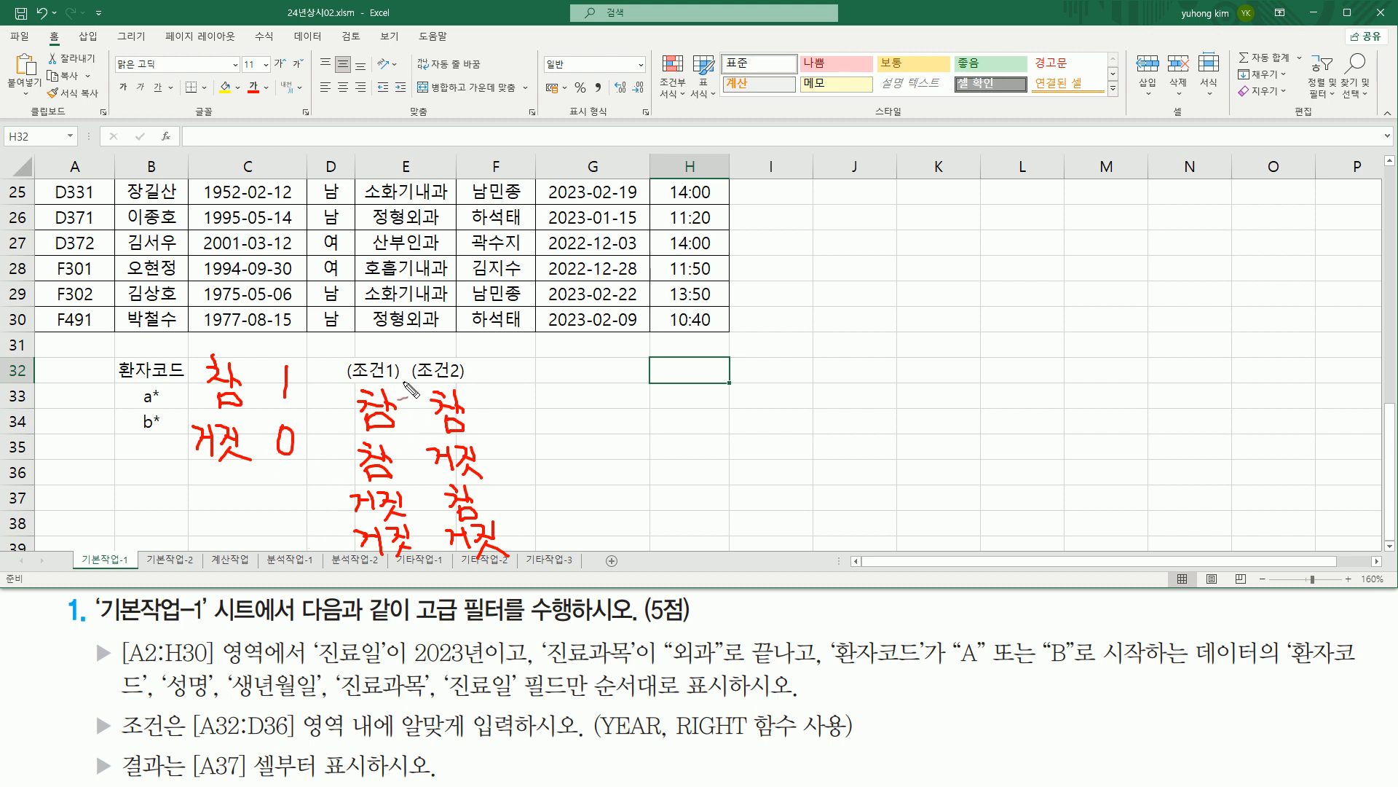
Step: Review how multiplying the two conditions with * works as AND logic for each true/false combination
{"action": "left_click_drag", "start_coordinate": [408, 384], "coordinate": [418, 377]}
{"action": "left_click_drag", "start_coordinate": [573, 344], "coordinate": [602, 366]}
{"action": "mouse_move", "coordinate": [600, 341]}
{"action": "left_mouse_down"}
{"action": "mouse_move", "coordinate": [575, 364]}
{"action": "mouse_move", "coordinate": [603, 351]}
{"action": "left_mouse_up"}
{"action": "left_click_drag", "start_coordinate": [587, 391], "coordinate": [578, 418]}
{"action": "mouse_move", "coordinate": [578, 450]}
{"action": "left_mouse_down"}
{"action": "mouse_move", "coordinate": [574, 506]}
{"action": "mouse_move", "coordinate": [592, 515]}
{"action": "mouse_move", "coordinate": [587, 491]}
{"action": "mouse_move", "coordinate": [602, 554]}
{"action": "mouse_move", "coordinate": [582, 540]}
{"action": "left_mouse_up"}
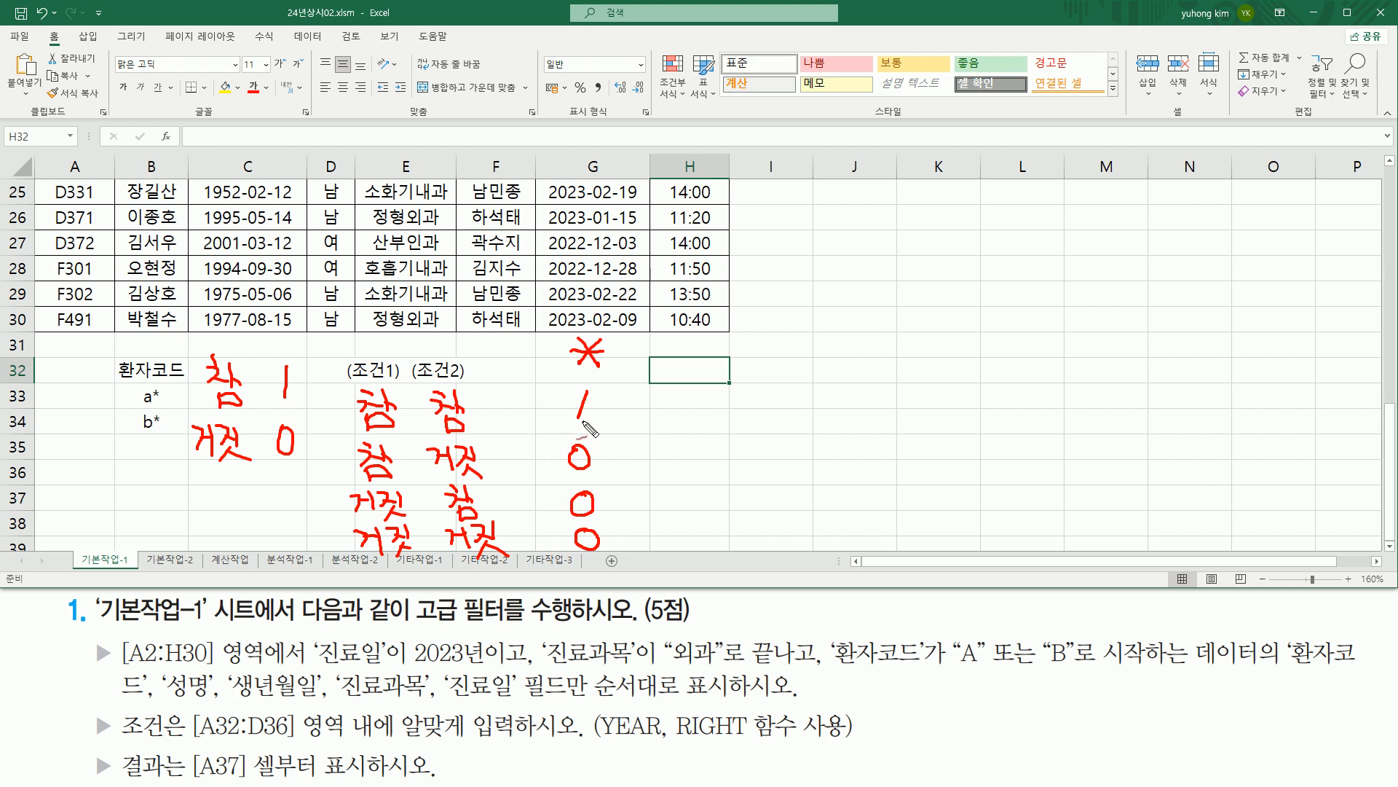
{"action": "left_click_drag", "start_coordinate": [569, 424], "coordinate": [599, 425]}
{"action": "mouse_move", "coordinate": [554, 326]}
{"action": "left_mouse_down"}
{"action": "mouse_move", "coordinate": [572, 284]}
{"action": "mouse_move", "coordinate": [581, 321]}
{"action": "mouse_move", "coordinate": [604, 283]}
{"action": "mouse_move", "coordinate": [628, 305]}
{"action": "mouse_move", "coordinate": [610, 317]}
{"action": "left_mouse_up"}
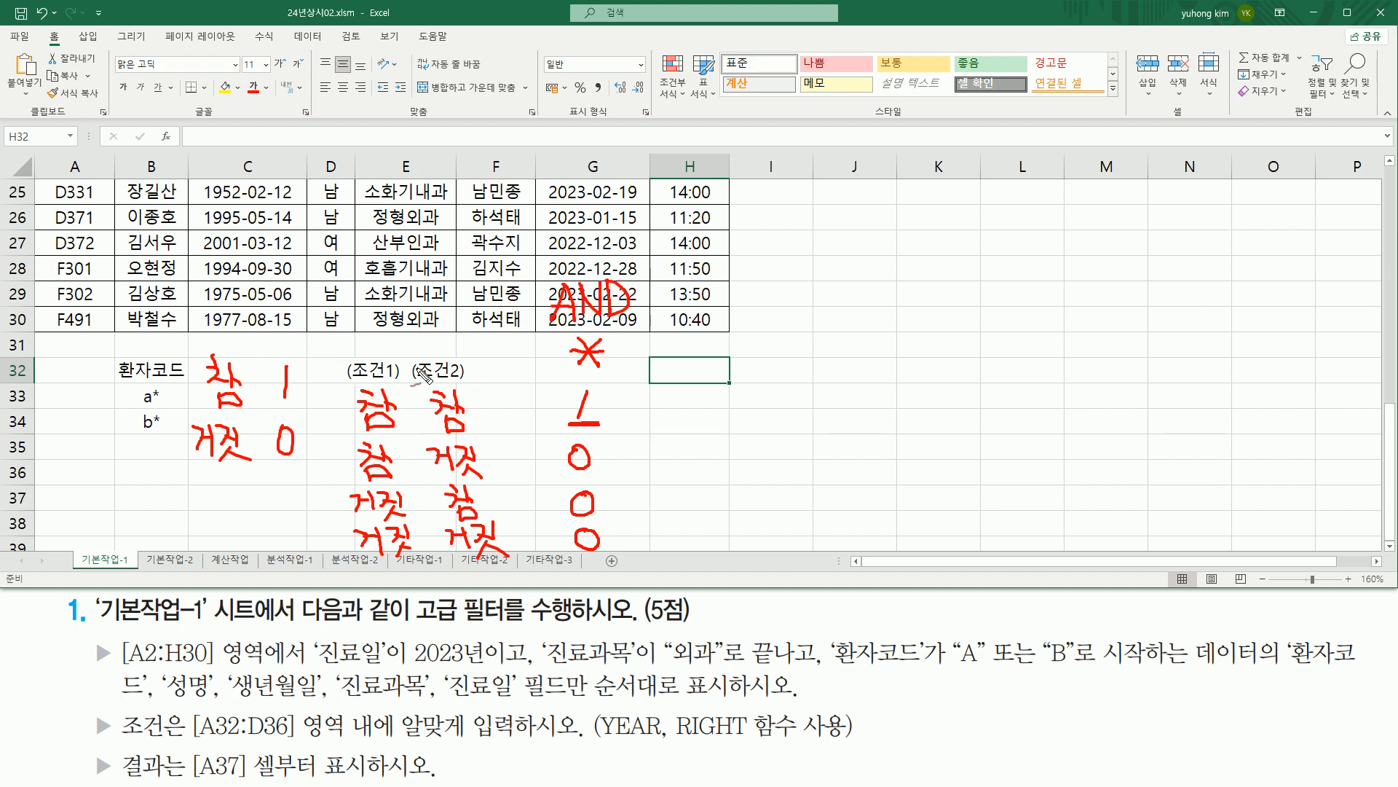
Step: Review how adding the two conditions with + works as OR logic for each true/false combination
{"action": "mouse_move", "coordinate": [681, 355]}
{"action": "left_mouse_down"}
{"action": "mouse_move", "coordinate": [710, 354]}
{"action": "mouse_move", "coordinate": [697, 376]}
{"action": "left_mouse_up"}
{"action": "left_click_drag", "start_coordinate": [692, 395], "coordinate": [684, 425]}
{"action": "left_click_drag", "start_coordinate": [692, 444], "coordinate": [681, 472]}
{"action": "left_click_drag", "start_coordinate": [680, 508], "coordinate": [676, 519]}
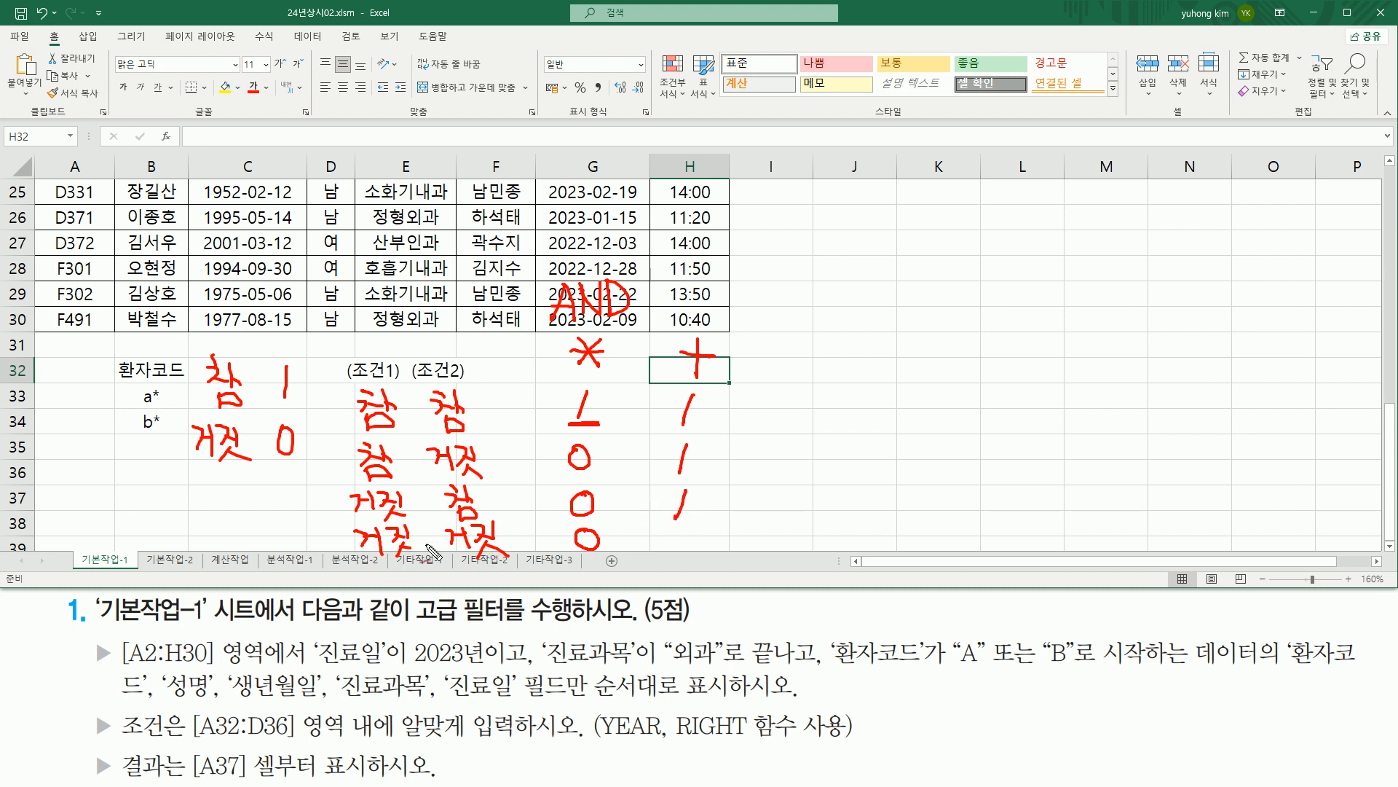
{"action": "mouse_move", "coordinate": [678, 552]}
{"action": "left_mouse_down"}
{"action": "mouse_move", "coordinate": [692, 550]}
{"action": "mouse_move", "coordinate": [684, 539]}
{"action": "left_mouse_up"}
{"action": "left_click_drag", "start_coordinate": [675, 427], "coordinate": [700, 425]}
{"action": "left_click_drag", "start_coordinate": [664, 474], "coordinate": [693, 473]}
{"action": "left_click_drag", "start_coordinate": [664, 524], "coordinate": [687, 523]}
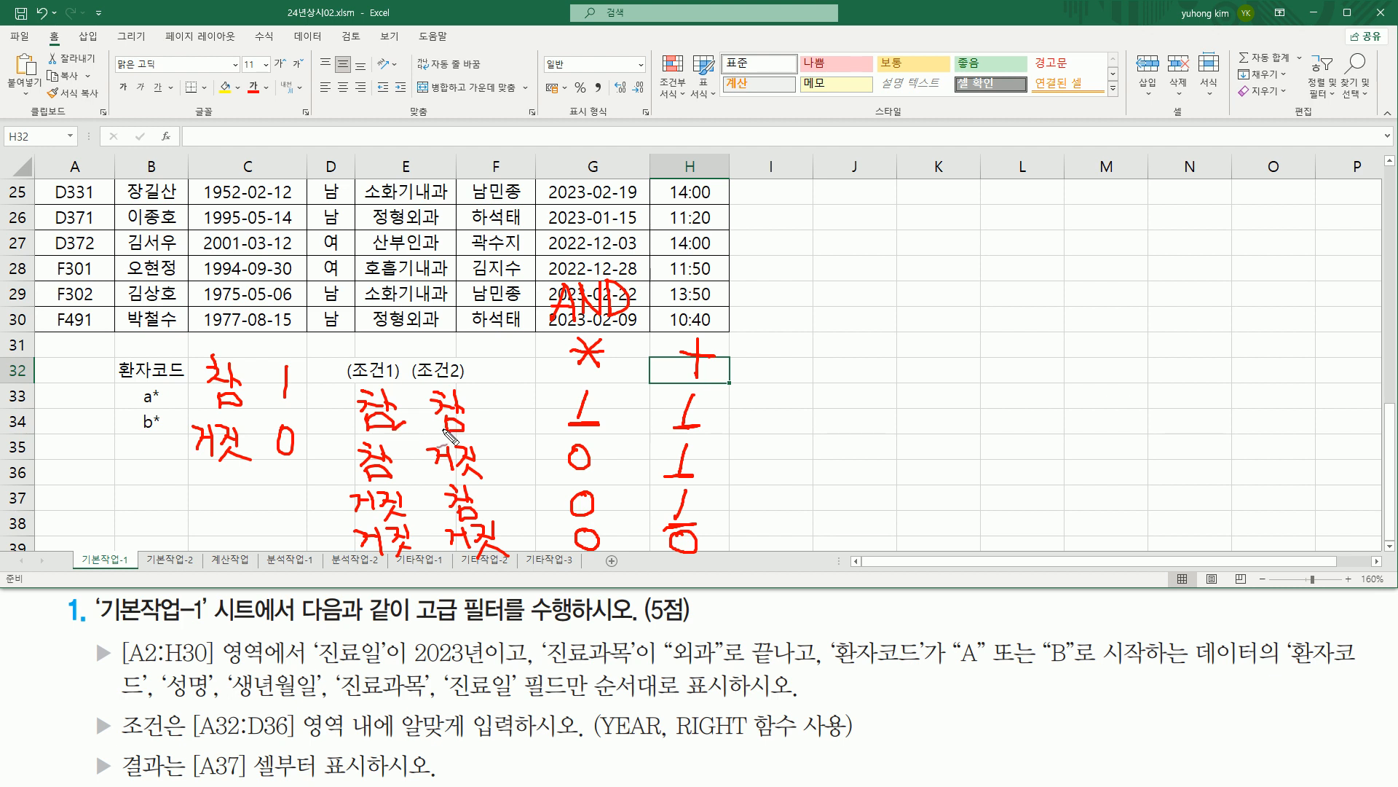
{"action": "left_click_drag", "start_coordinate": [405, 473], "coordinate": [397, 479]}
{"action": "mouse_move", "coordinate": [693, 295]}
{"action": "left_mouse_down"}
{"action": "mouse_move", "coordinate": [714, 329]}
{"action": "mouse_move", "coordinate": [731, 328]}
{"action": "left_mouse_up"}
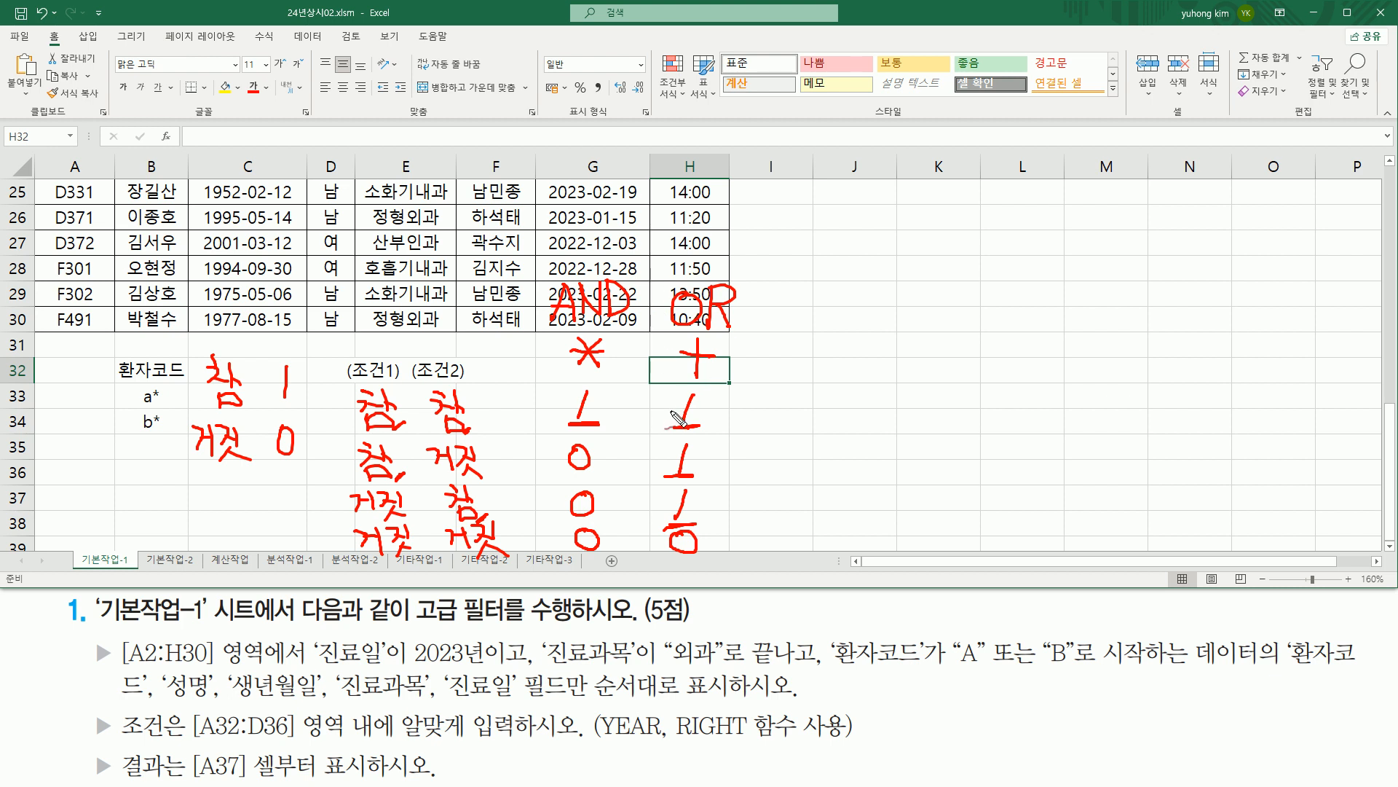
Step: Examine how the task joins the 진료일 and 진료과목 conditions to choose the operator between them
{"action": "left_click_drag", "start_coordinate": [339, 635], "coordinate": [364, 632]}
{"action": "left_click_drag", "start_coordinate": [596, 635], "coordinate": [626, 628]}
{"action": "mouse_move", "coordinate": [531, 659]}
{"action": "left_mouse_down"}
{"action": "mouse_move", "coordinate": [487, 659]}
{"action": "mouse_move", "coordinate": [546, 641]}
{"action": "mouse_move", "coordinate": [528, 675]}
{"action": "left_mouse_up"}
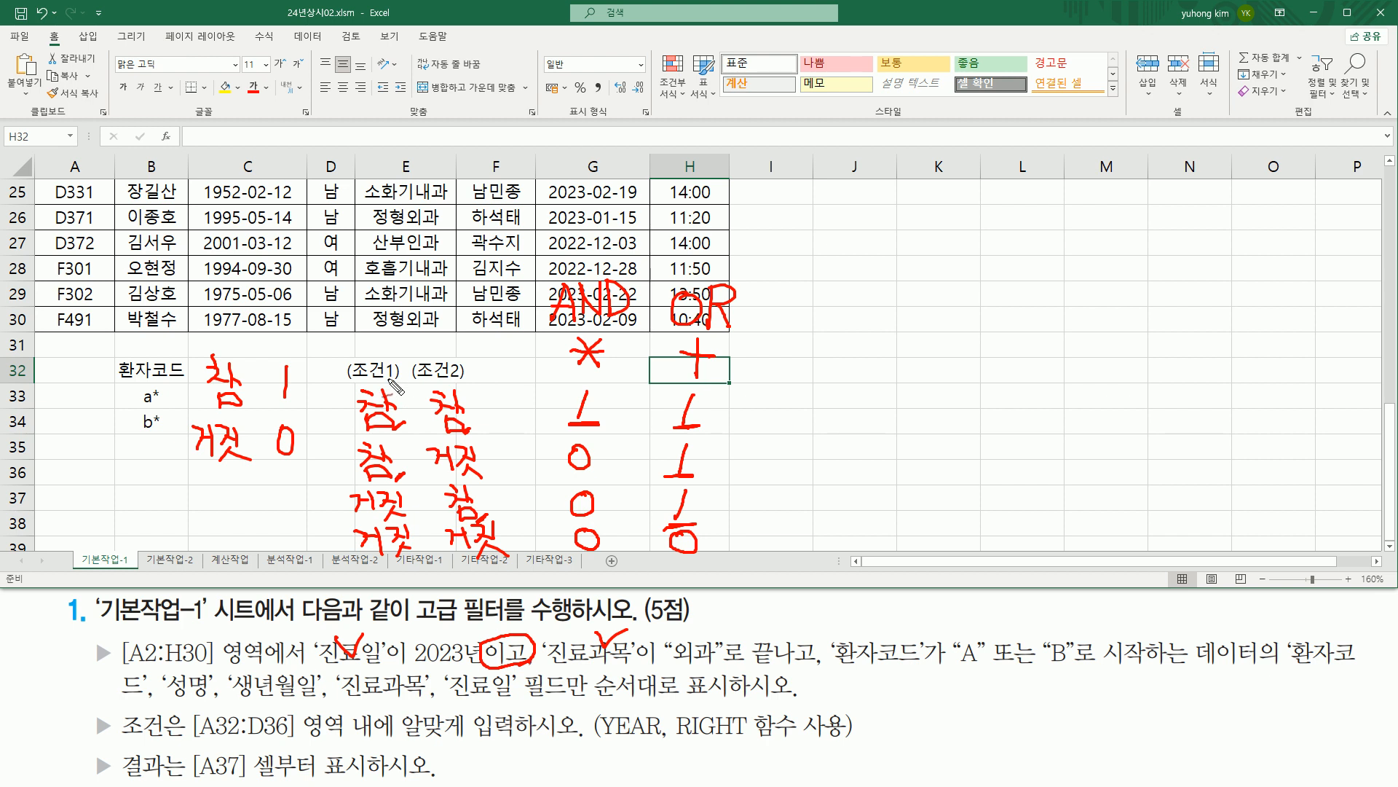
{"action": "left_click_drag", "start_coordinate": [400, 390], "coordinate": [407, 388]}
Step: Join the two conditions in the E32 note with the * operator so it reads (조건1) * (조건2)
{"action": "key", "text": "Escape"}
{"action": "double_click", "coordinate": [412, 372]}
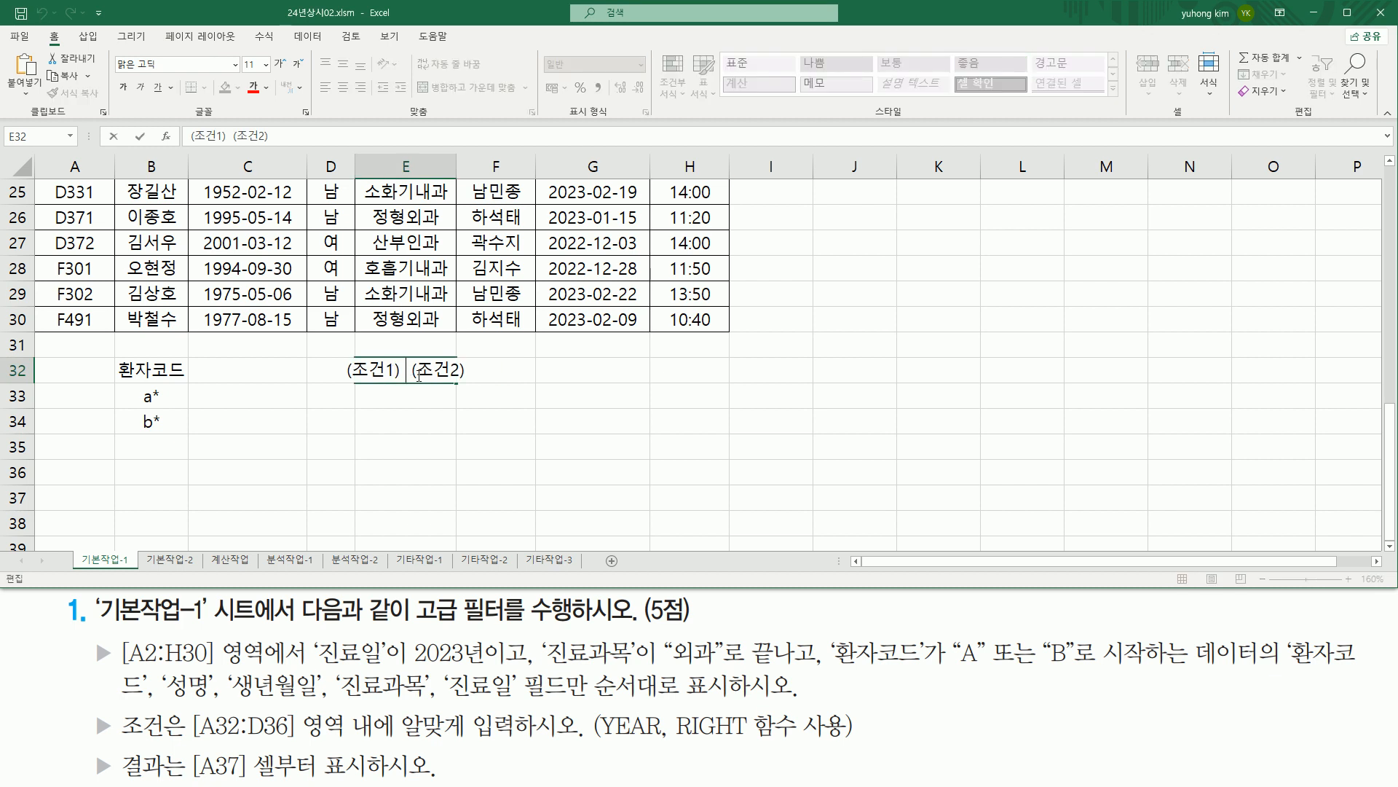
{"action": "type", "text": "*"}
{"action": "key", "text": "Return"}
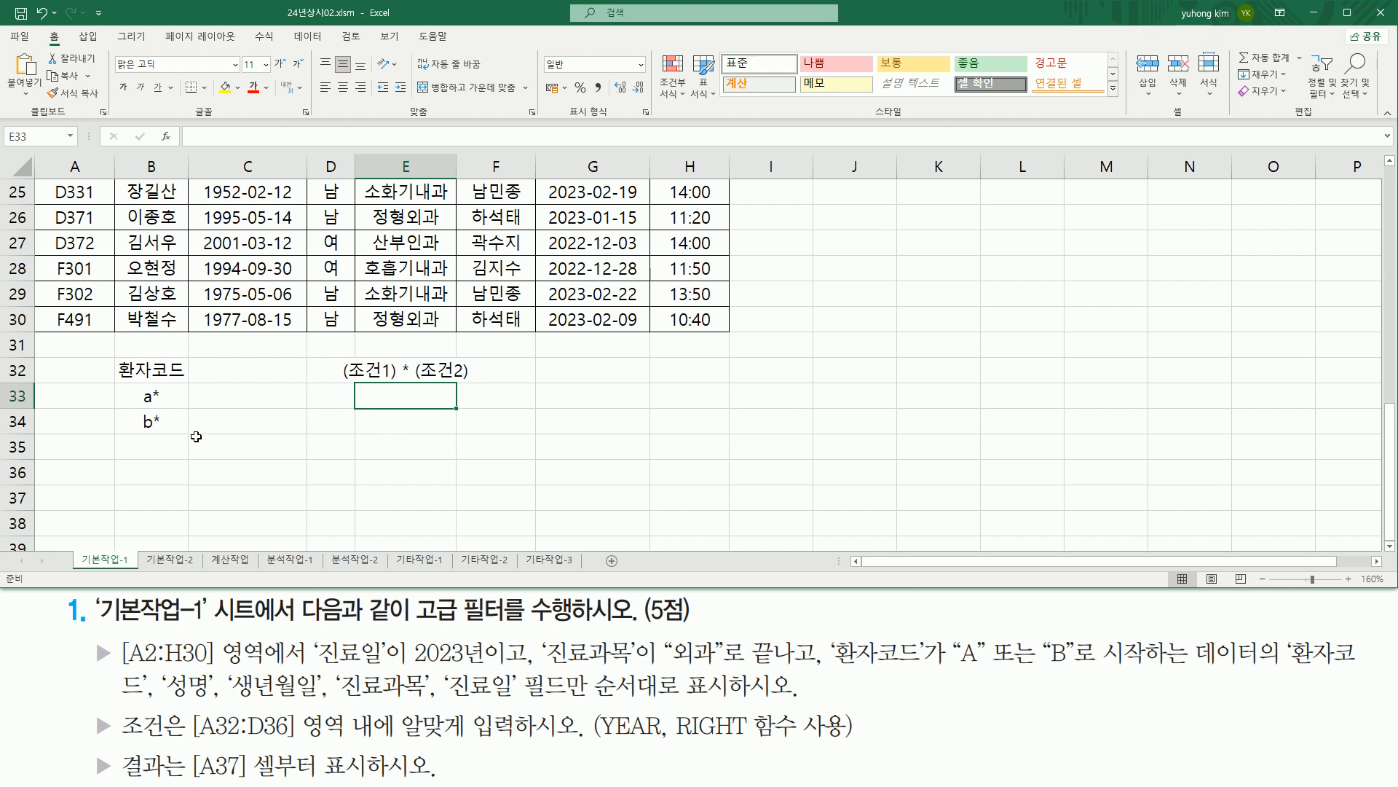
Step: Enter the criteria header 조건 in A32, beside the 환자코드 header
{"action": "left_click", "coordinate": [66, 370]}
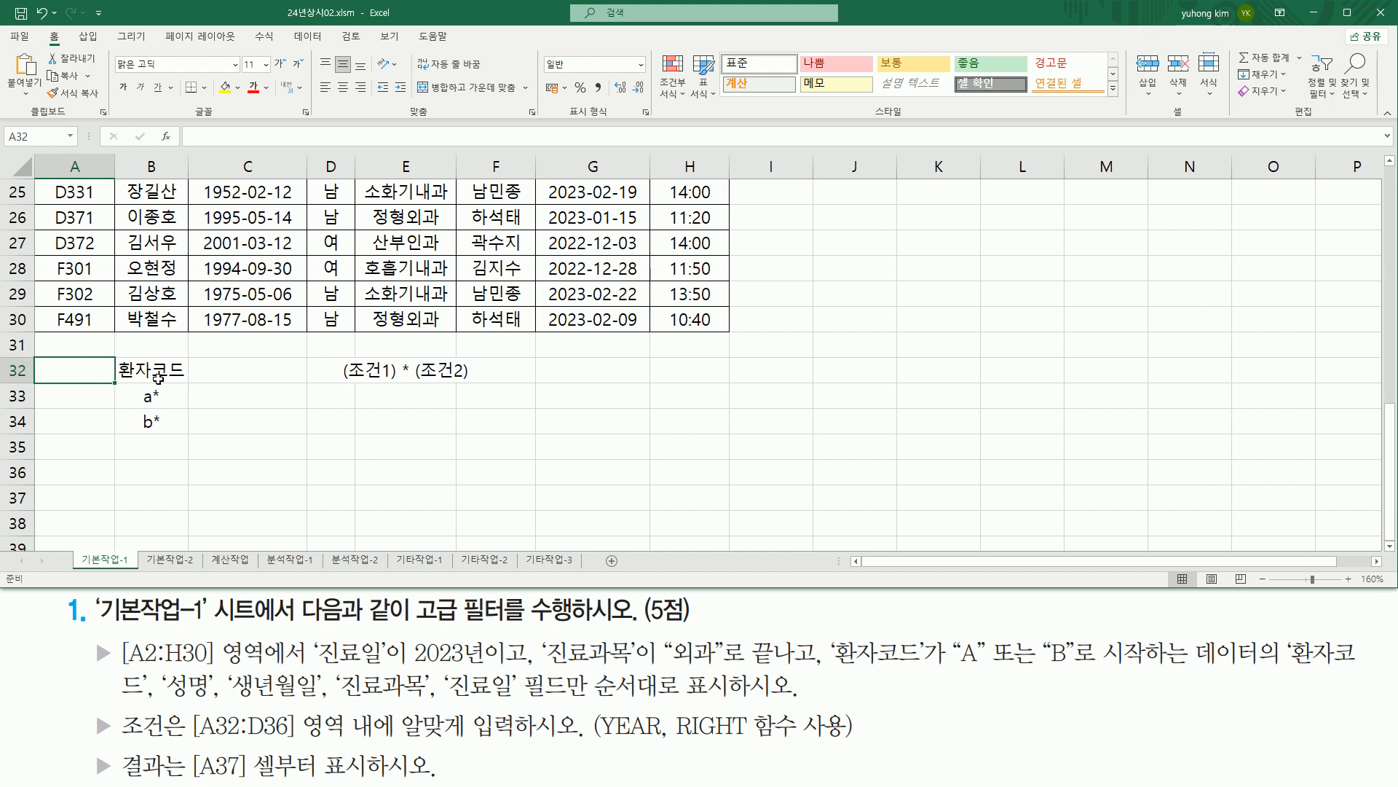
{"action": "type", "text": "조건"}
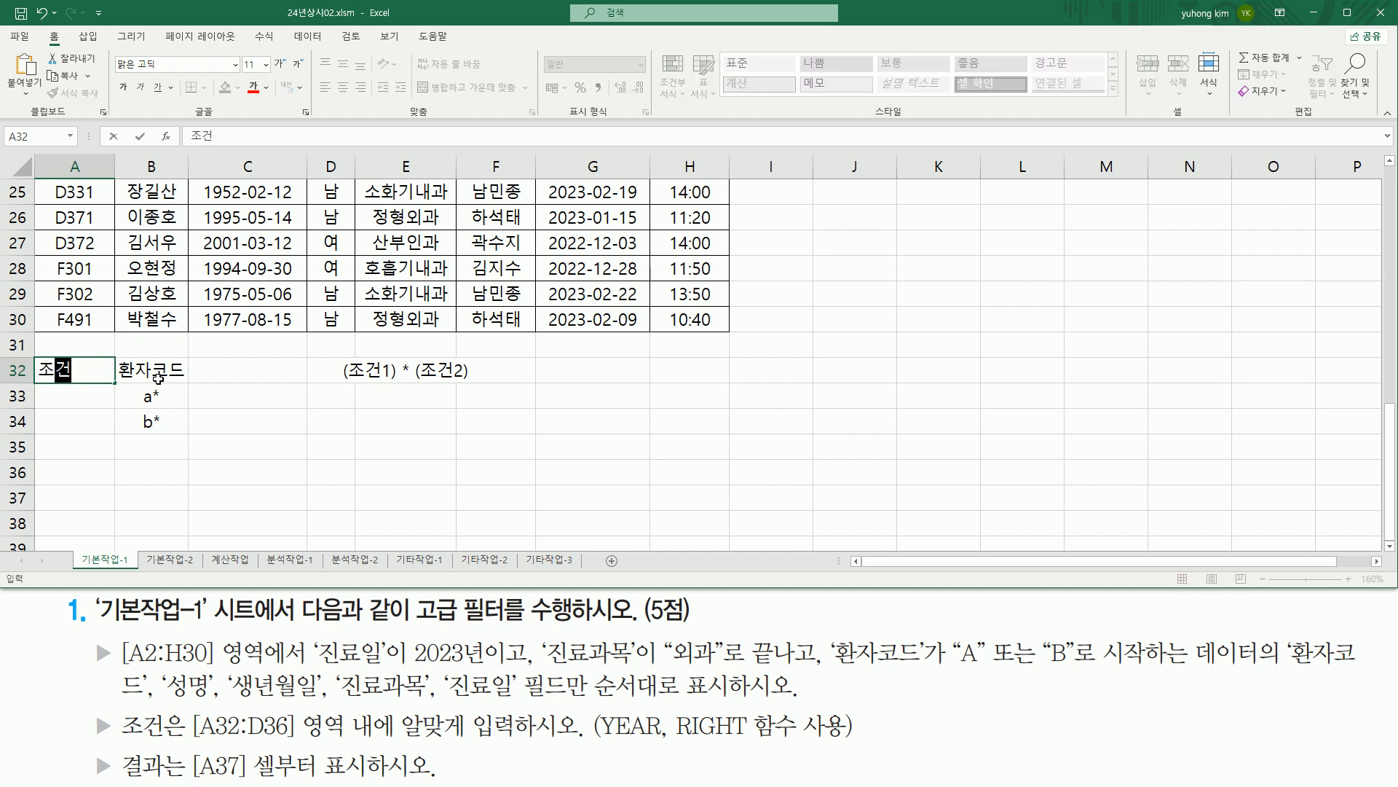
{"action": "key", "text": "Return"}
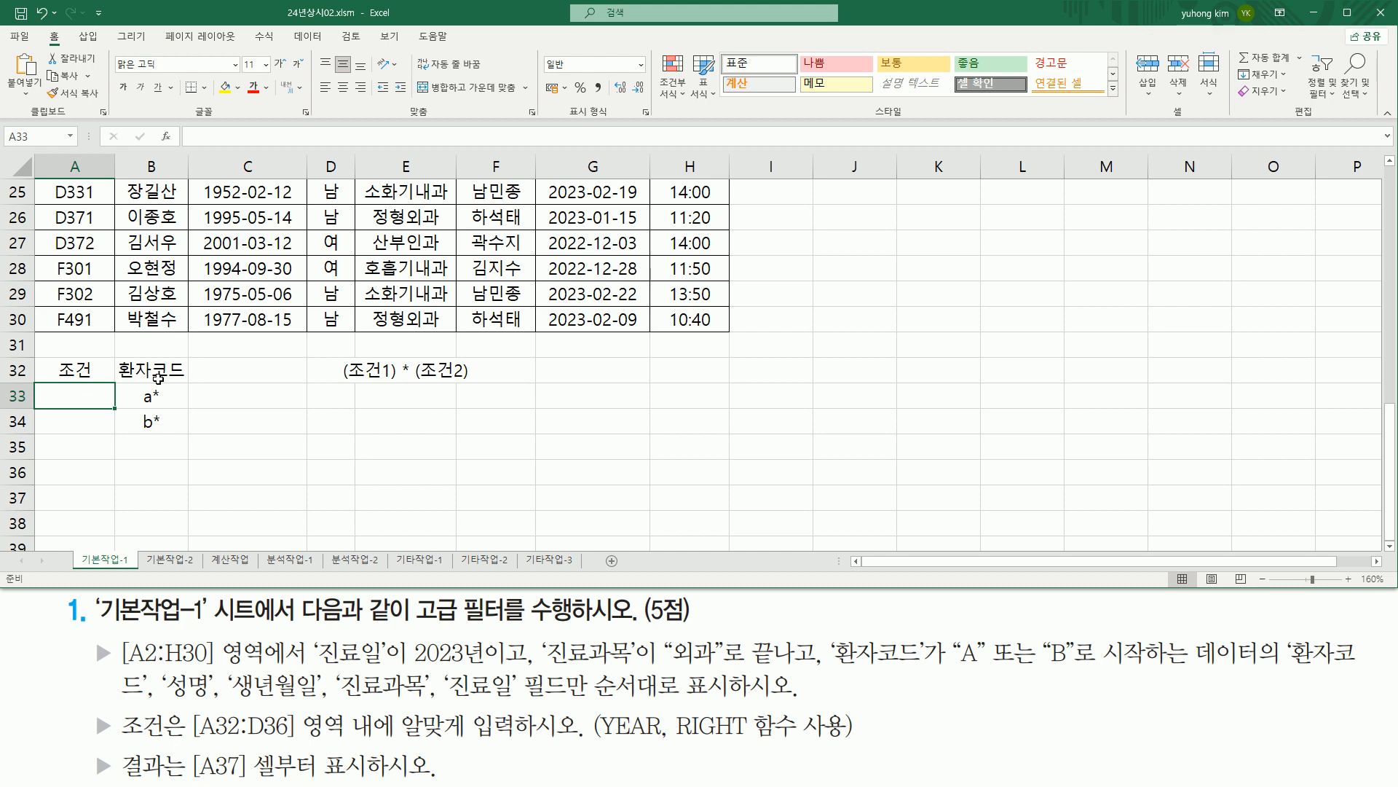
Step: Start the A33 criteria formula with =( year( G3 ) =2023 ) * (, referencing the first 진료일 cell
{"action": "type", "text": "=("}
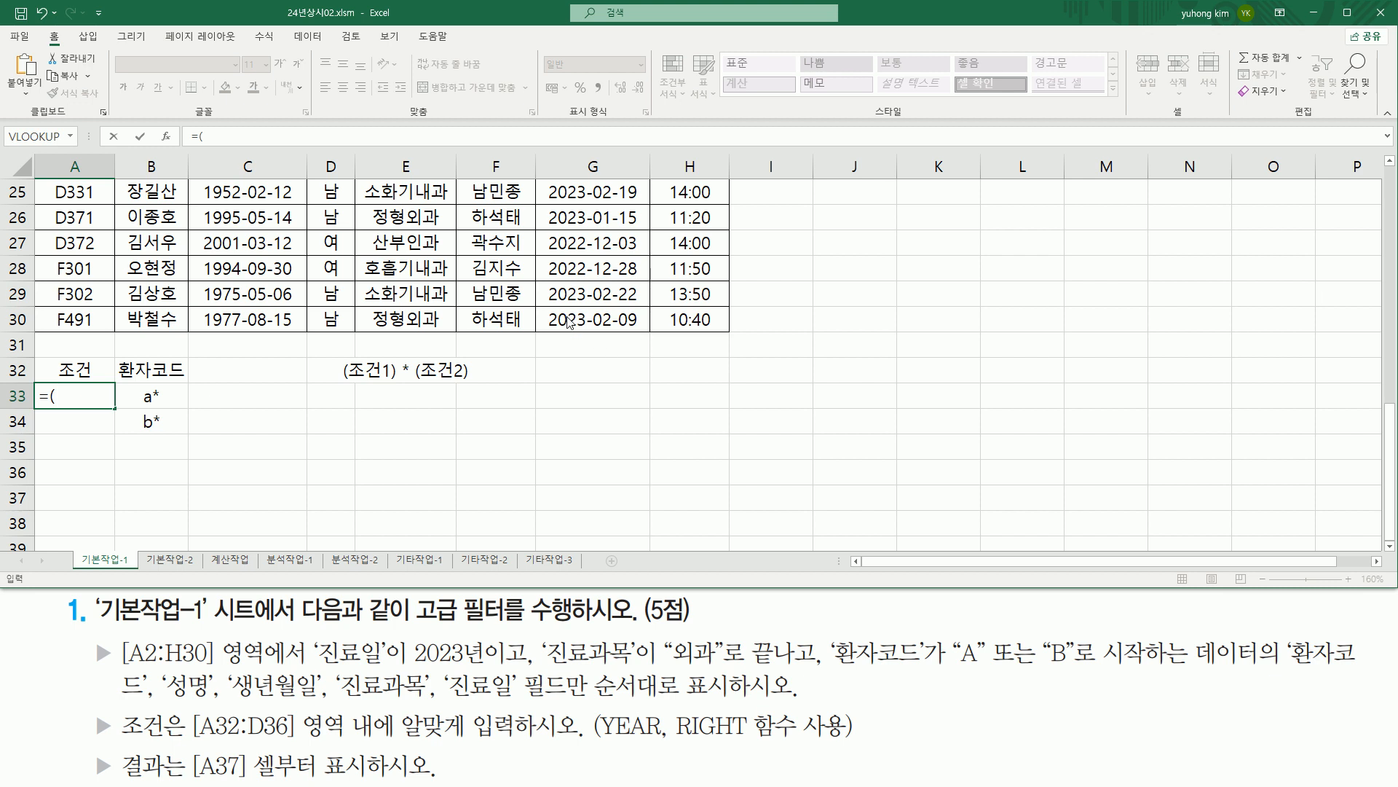
{"action": "left_click_drag", "start_coordinate": [542, 307], "coordinate": [647, 334]}
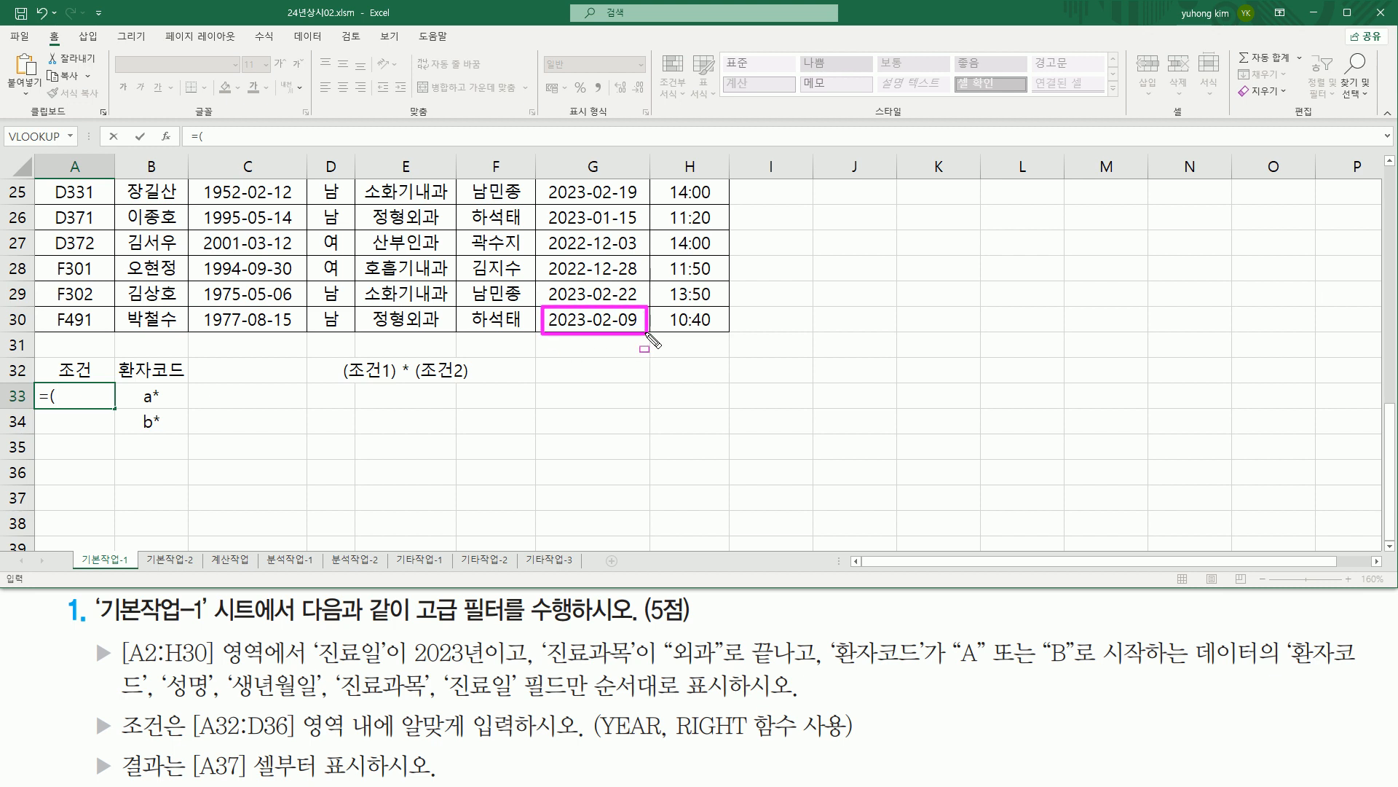
{"action": "key", "text": "Escape"}
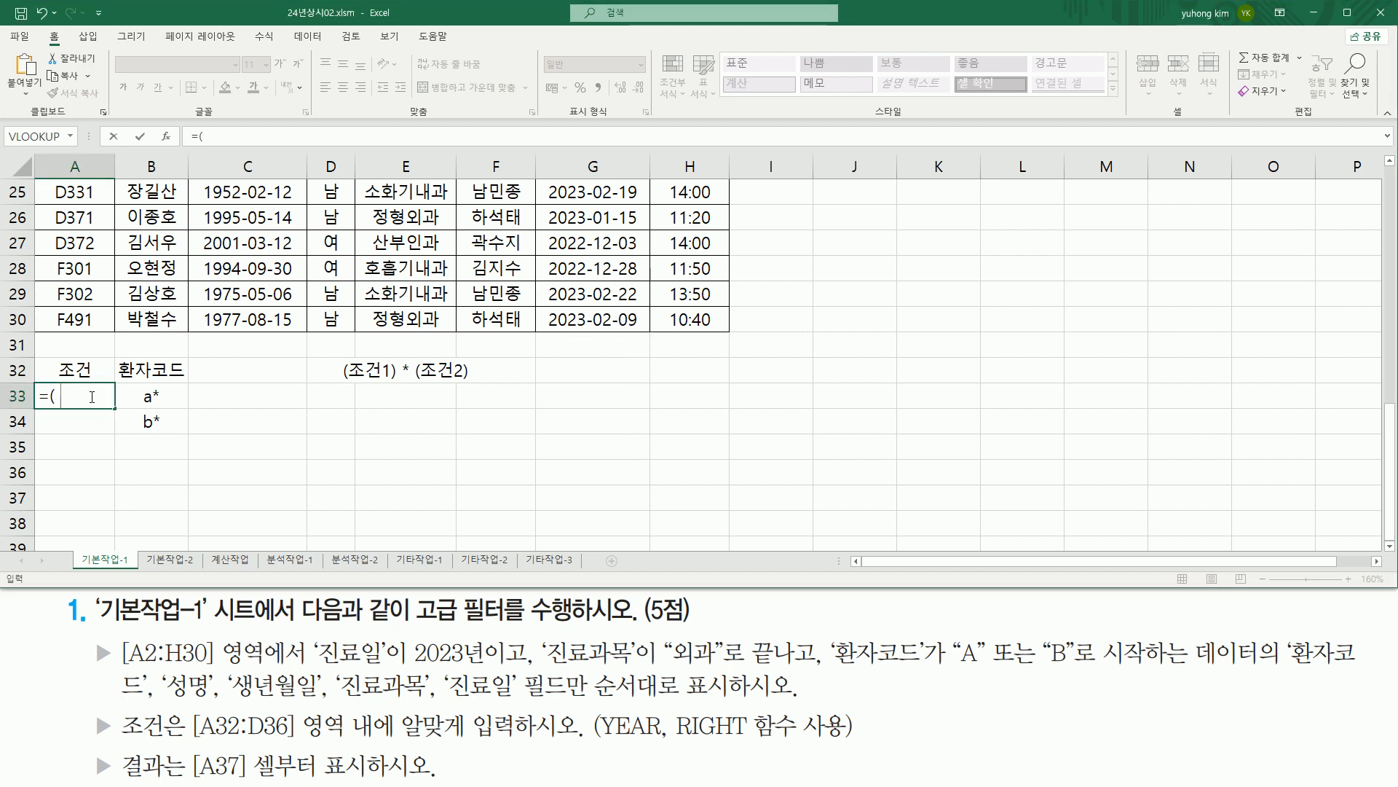
{"action": "type", "text": "year"}
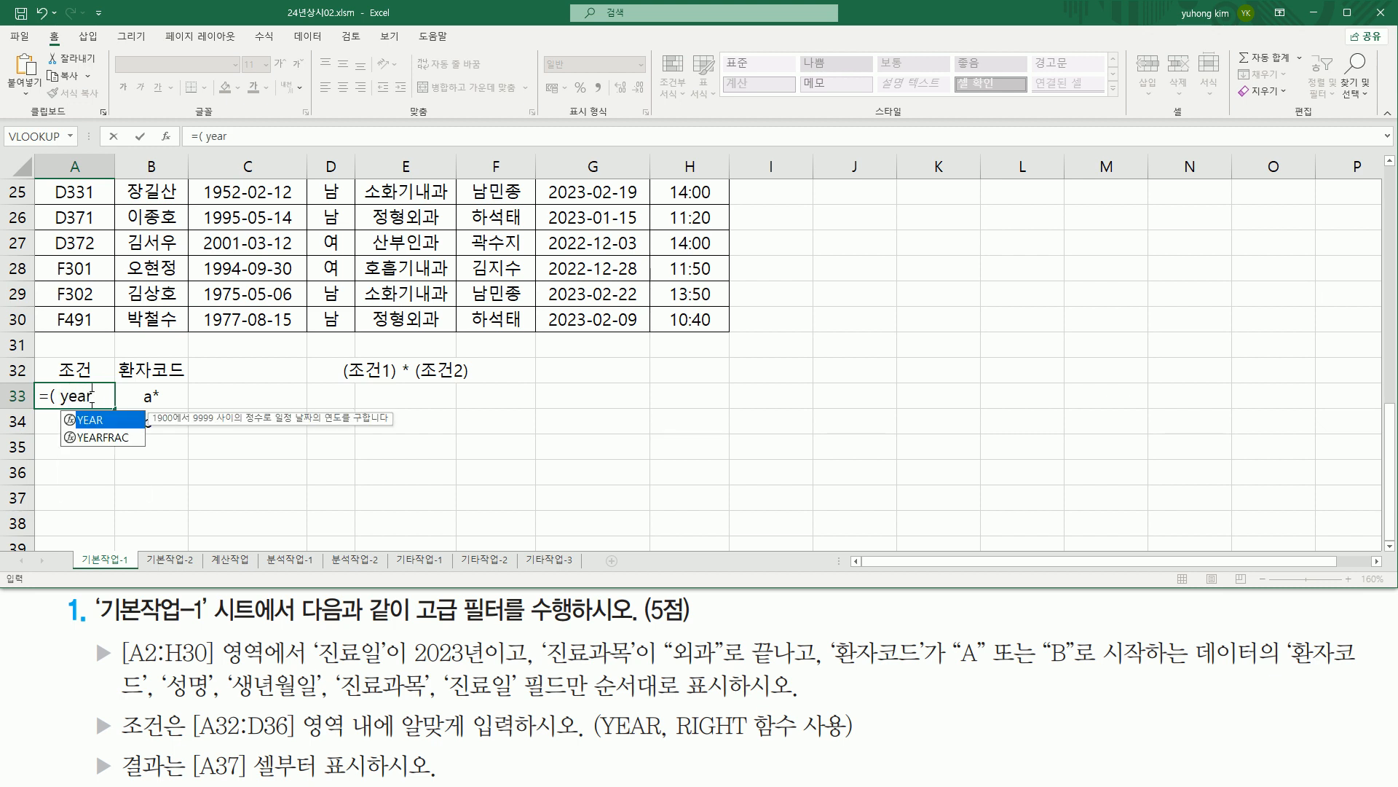
{"action": "type", "text": "("}
{"action": "scroll", "coordinate": [502, 364], "scroll_direction": "up", "scroll_amount": 8}
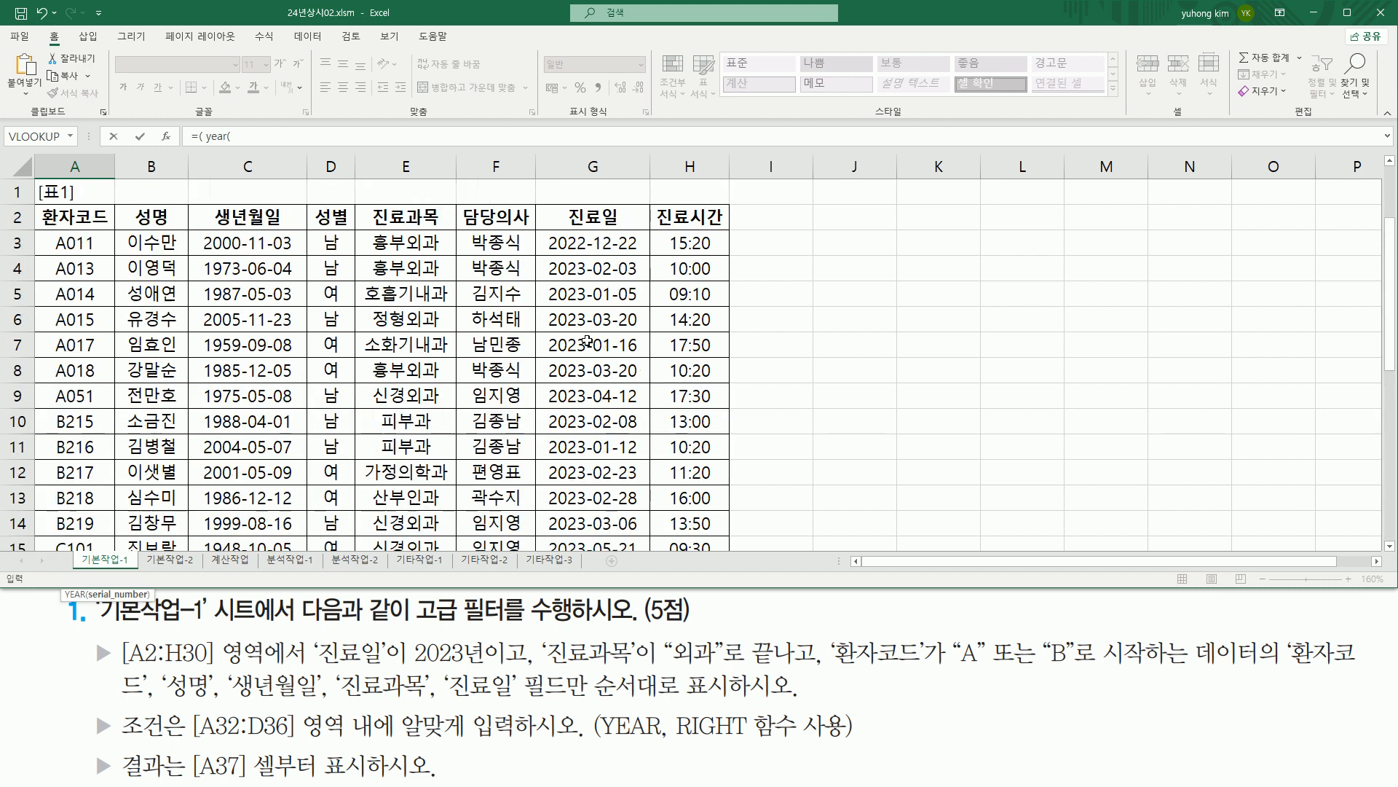
{"action": "left_click", "coordinate": [597, 243]}
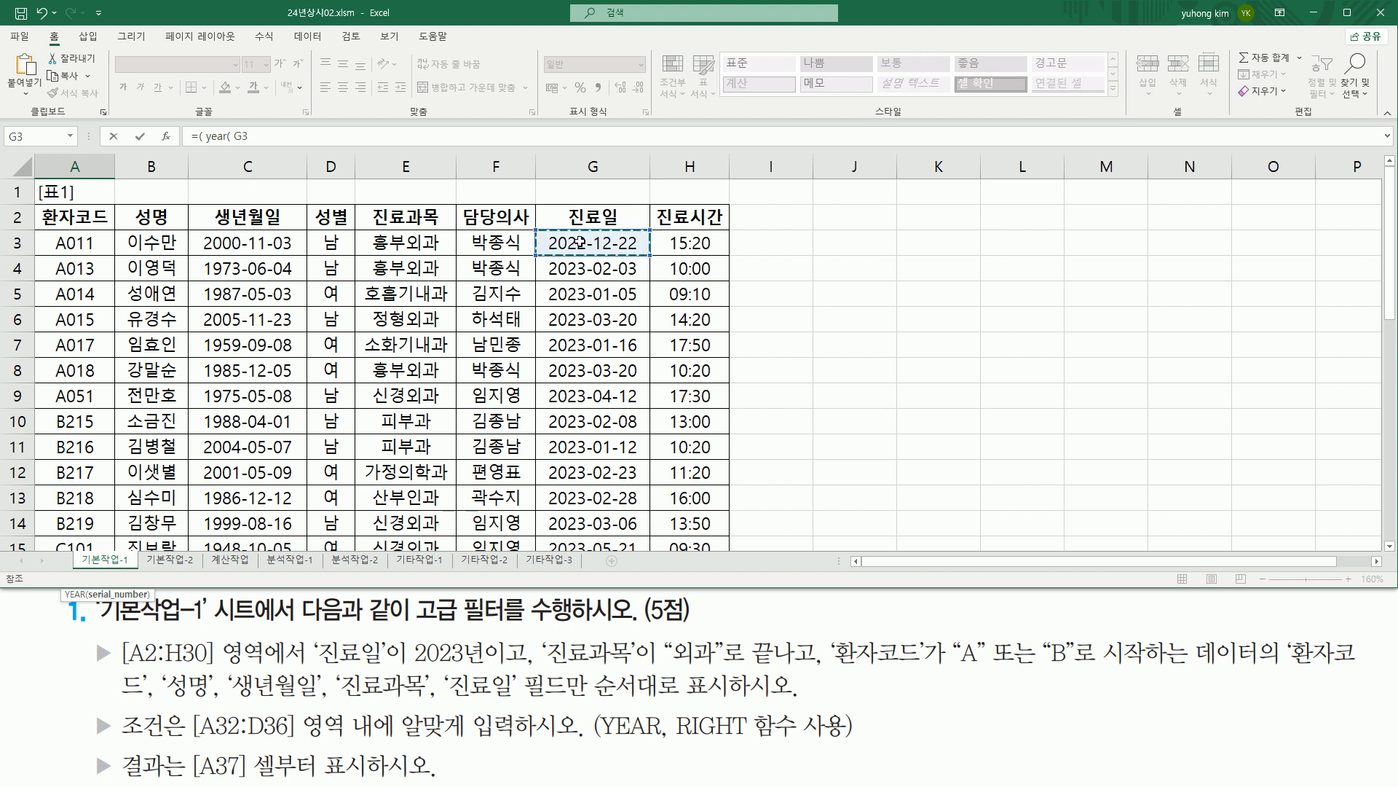
{"action": "scroll", "coordinate": [468, 323], "scroll_direction": "down", "scroll_amount": 8}
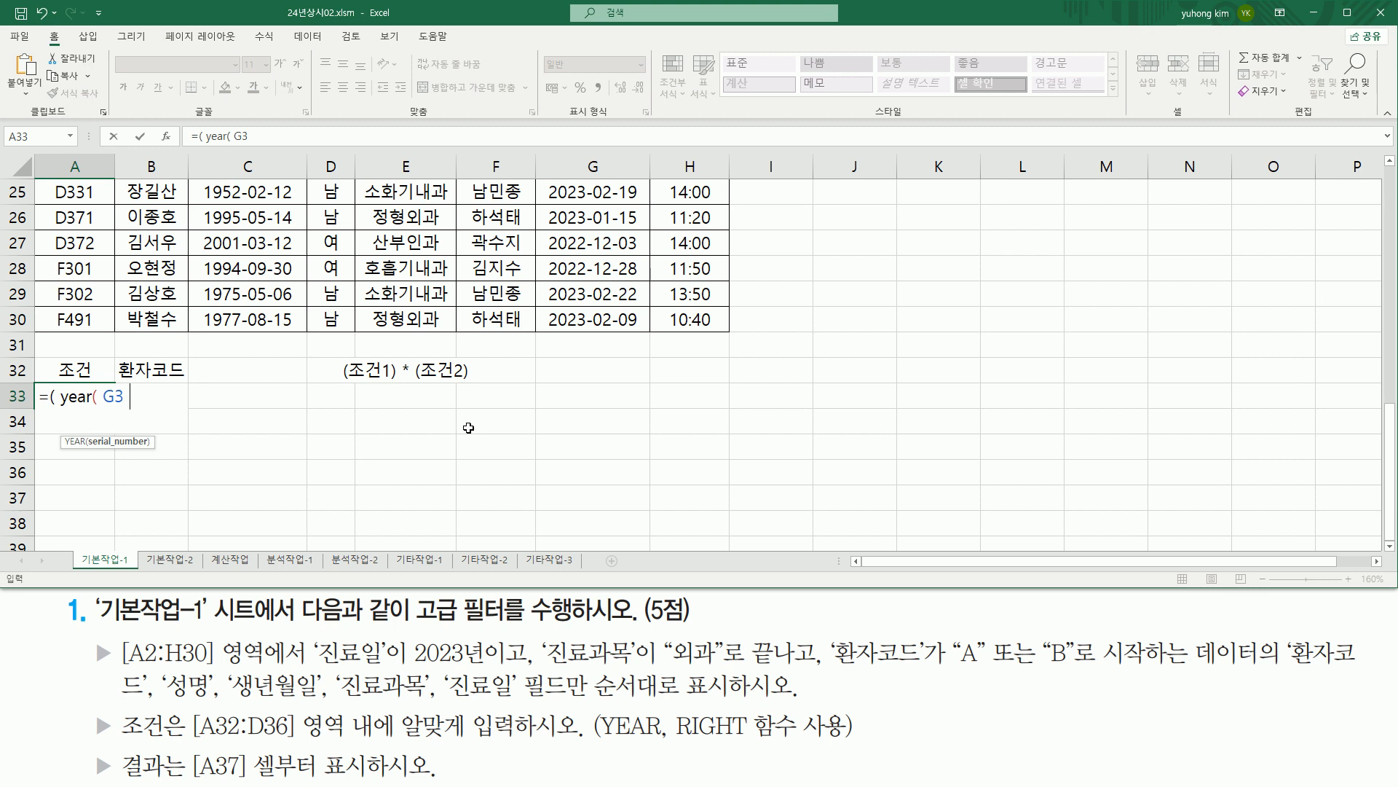
{"action": "type", "text": ")"}
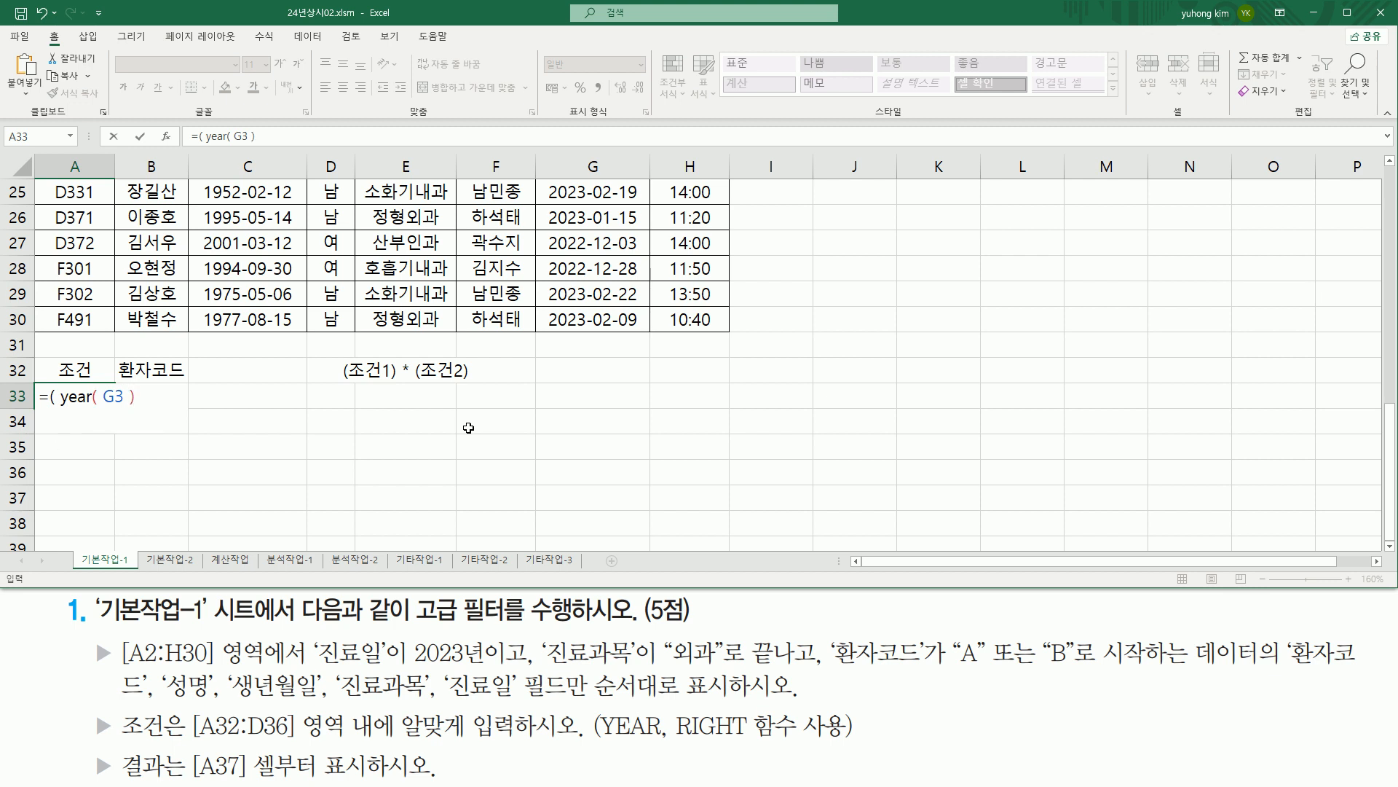
{"action": "type", "text": " =2023 ) * ("}
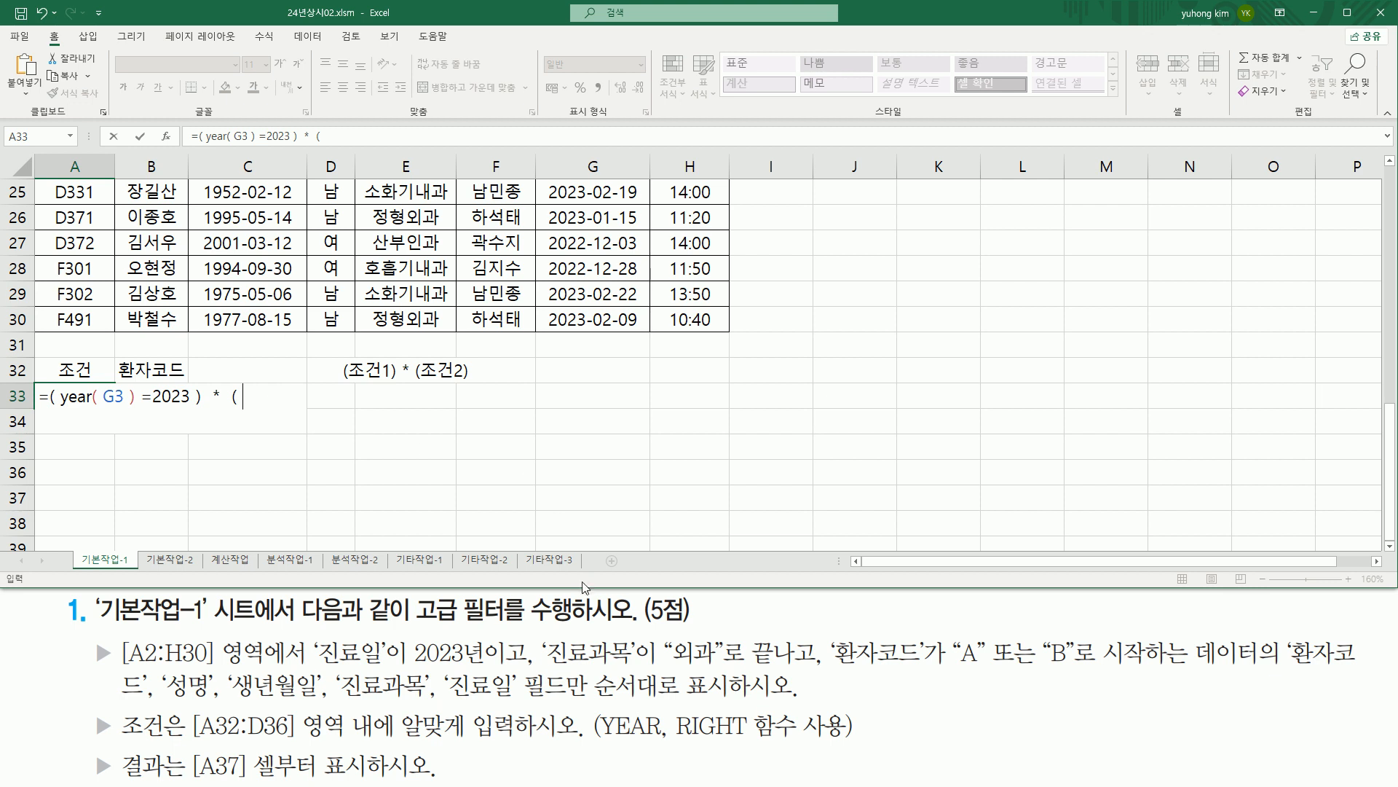
Step: Complete the A33 formula with the second condition RIGHT( E3, 2 ) ="외과" ) on the first 진료과목 cell and commit it
{"action": "mouse_move", "coordinate": [639, 677]}
{"action": "left_mouse_down"}
{"action": "mouse_move", "coordinate": [644, 665]}
{"action": "mouse_move", "coordinate": [811, 668]}
{"action": "left_mouse_up"}
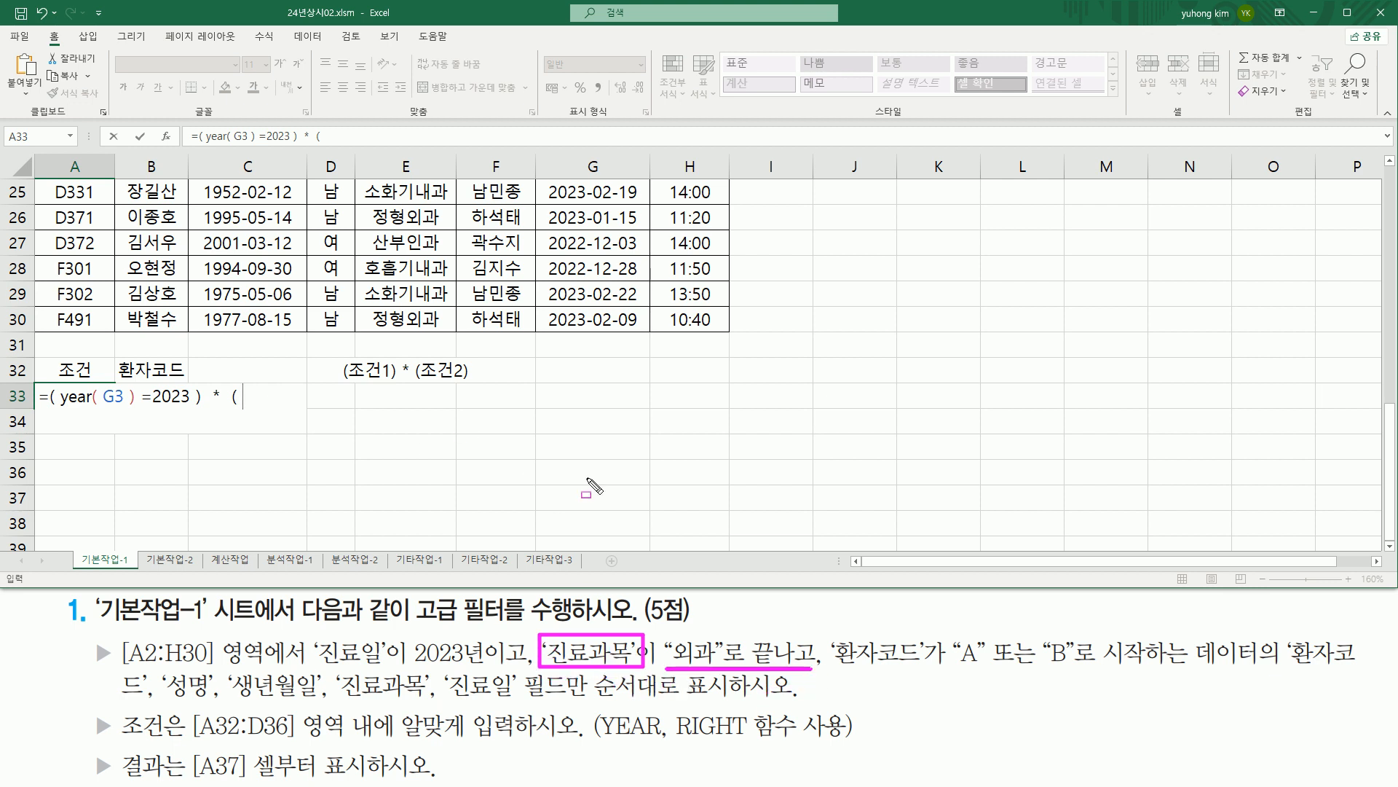
{"action": "key", "text": "Escape"}
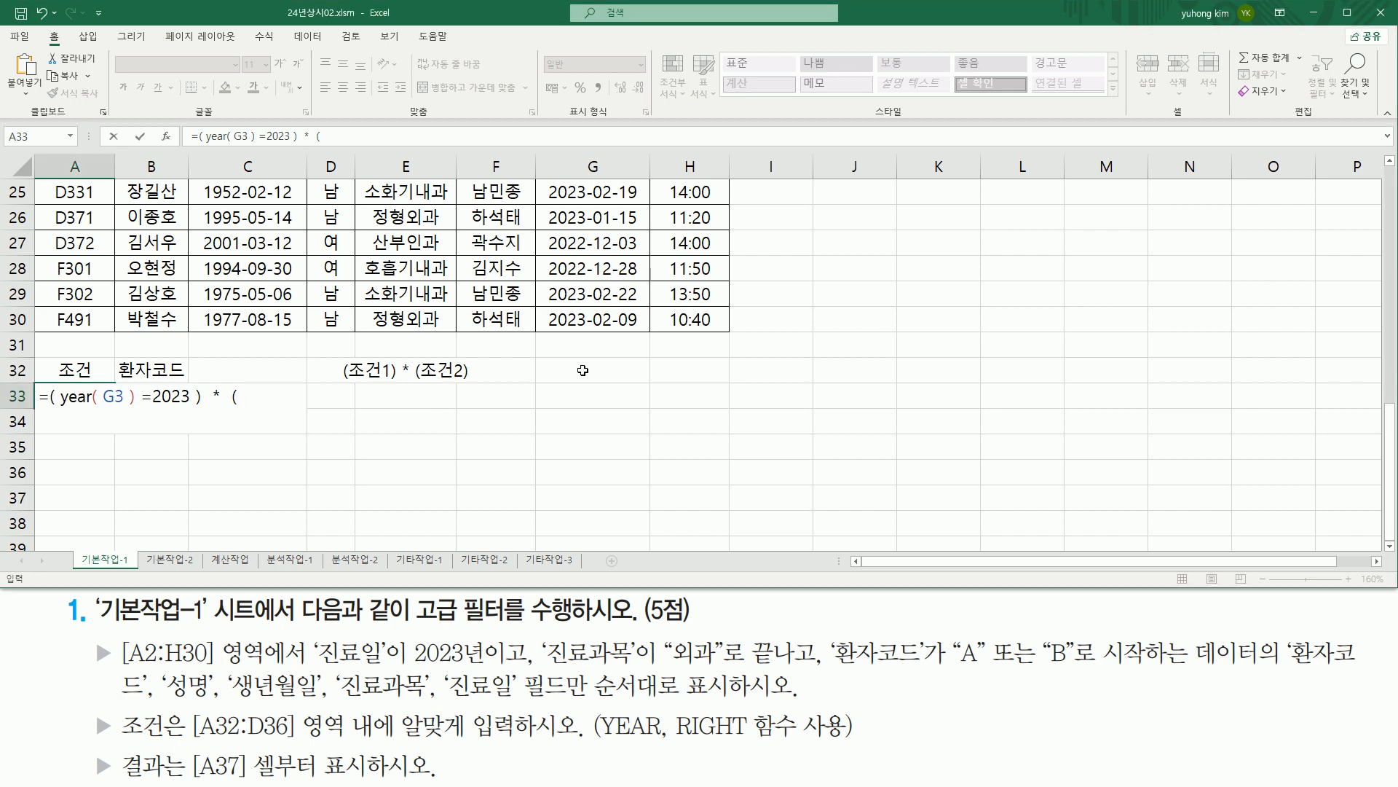
{"action": "scroll", "coordinate": [582, 373], "scroll_direction": "up", "scroll_amount": 1}
{"action": "type", "text": "ri"}
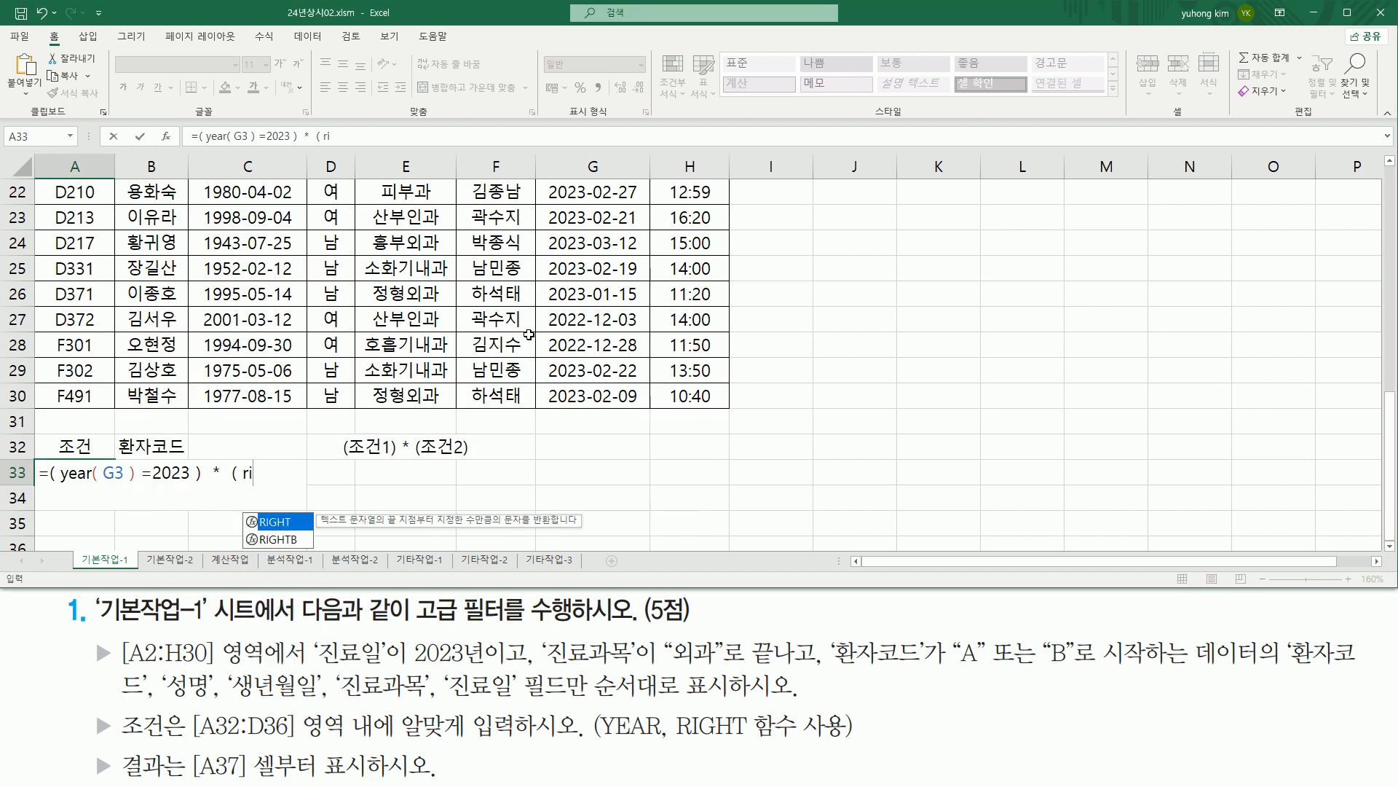
{"action": "key", "text": "Tab"}
{"action": "scroll", "coordinate": [420, 243], "scroll_direction": "up", "scroll_amount": 7}
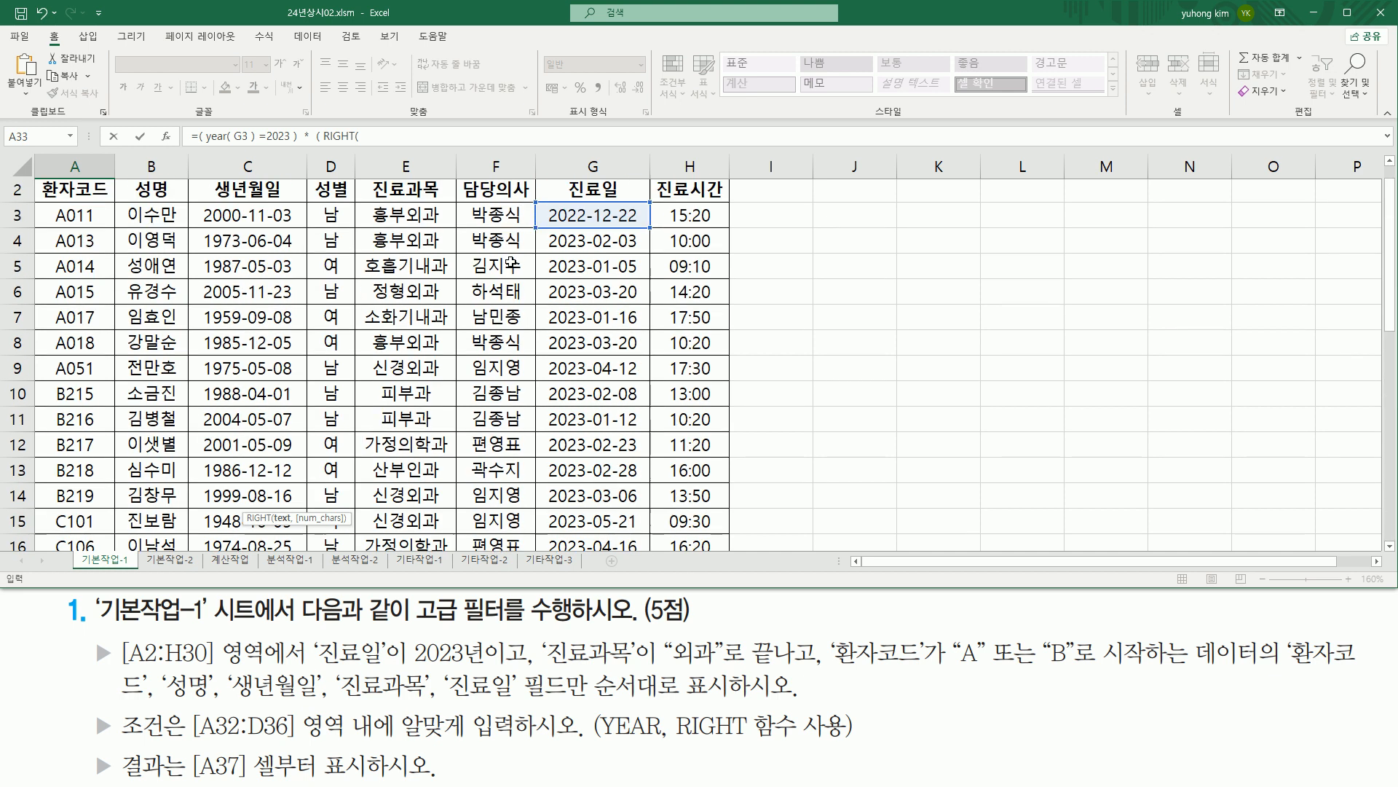
{"action": "left_click", "coordinate": [419, 244]}
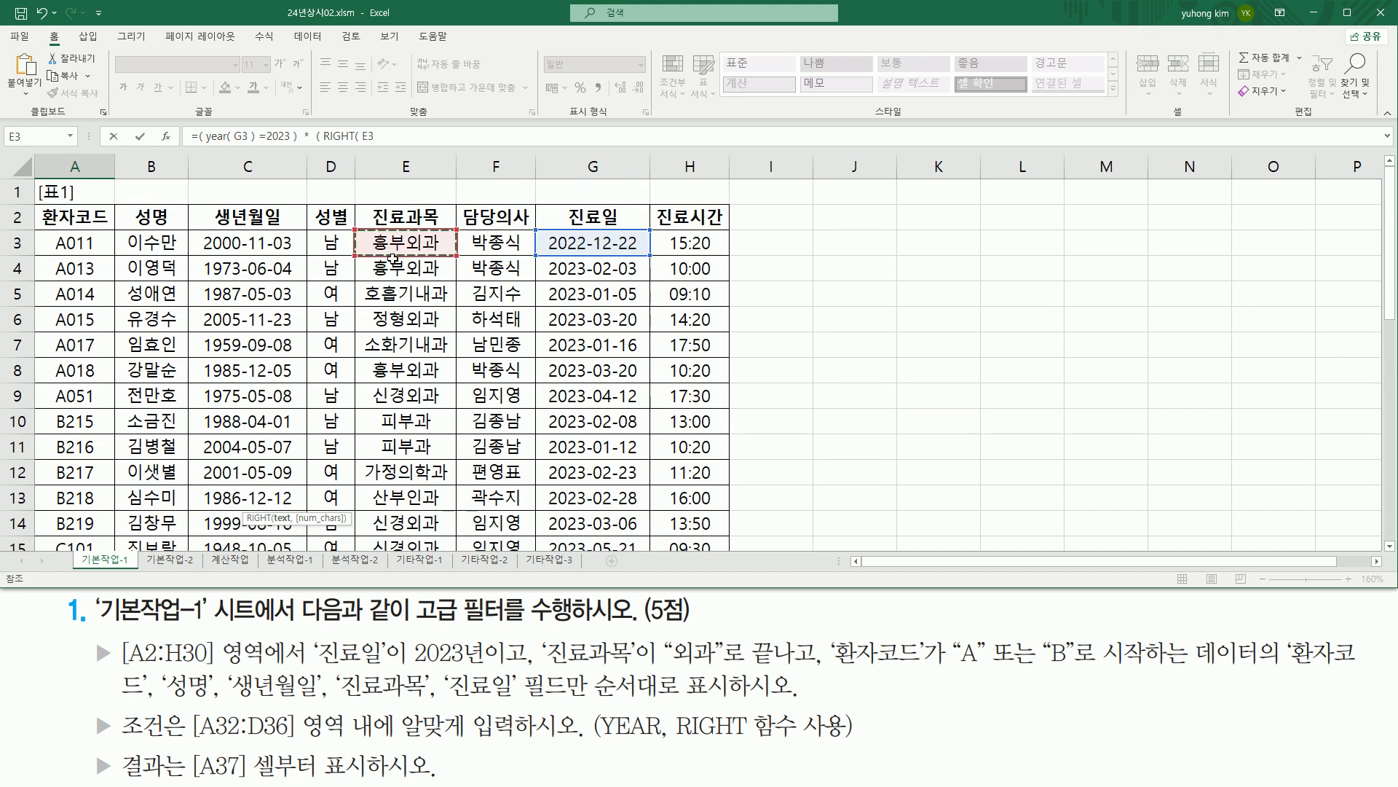
{"action": "scroll", "coordinate": [392, 255], "scroll_direction": "down", "scroll_amount": 8}
{"action": "type", "text": ","}
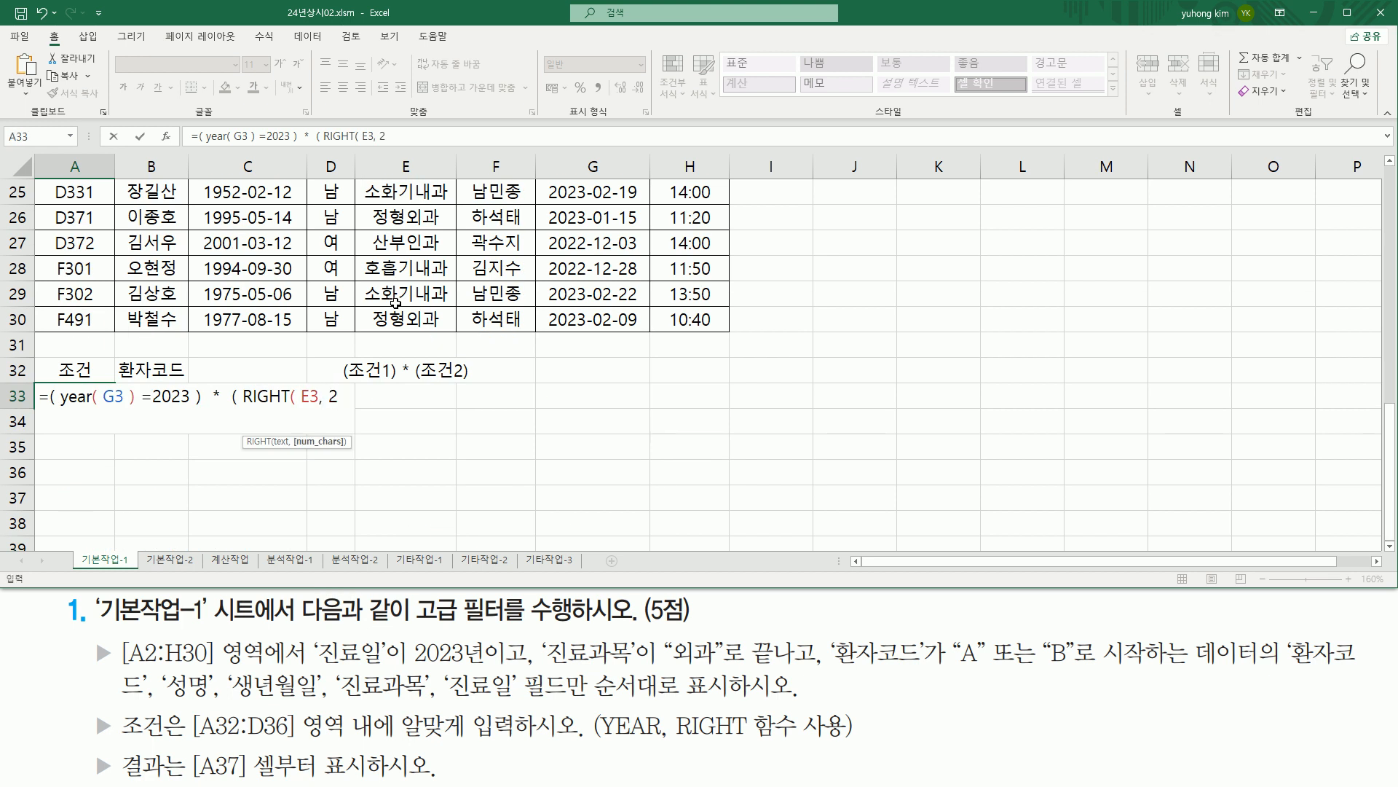
{"action": "type", "text": " 2 ) "}
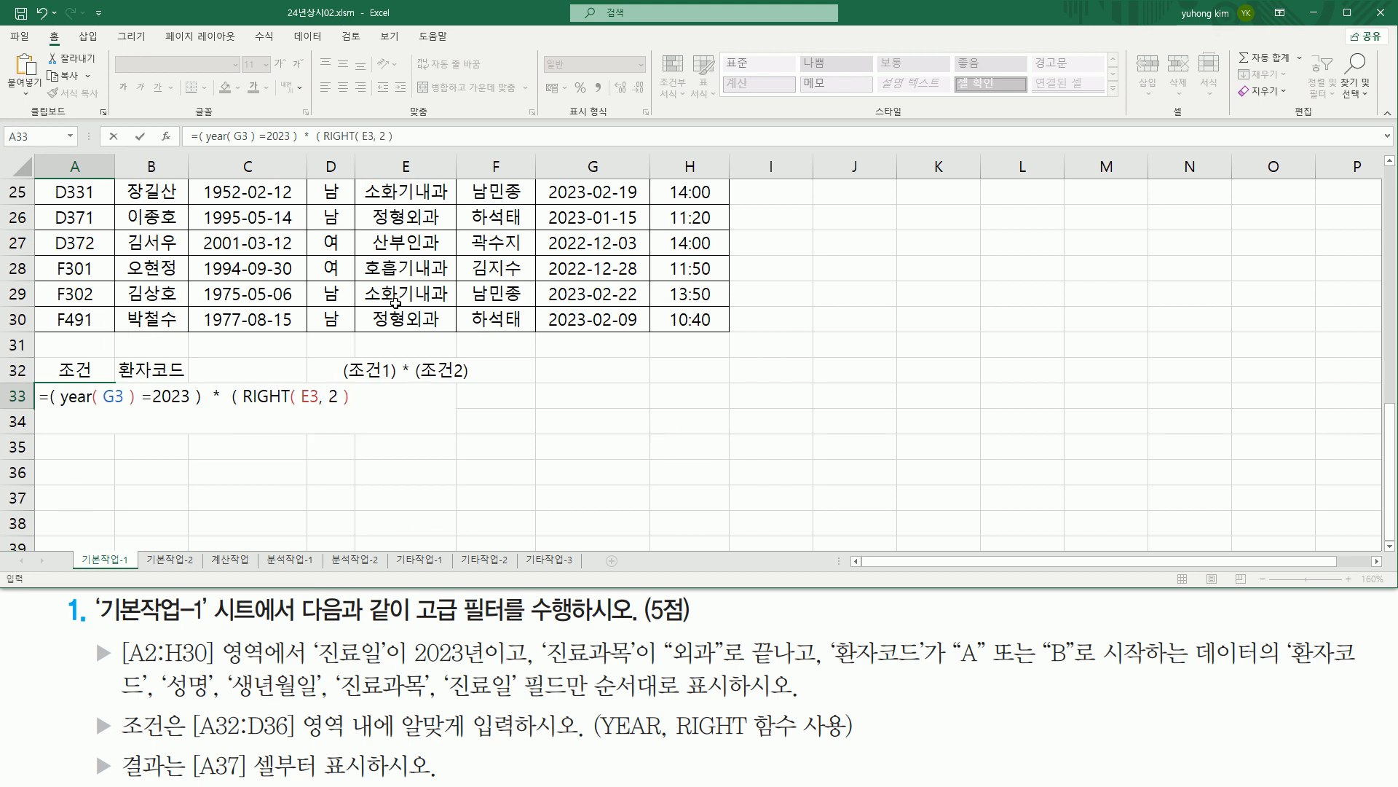
{"action": "type", "text": "=\"외과"}
{"action": "mouse_move", "coordinate": [47, 410]}
{"action": "left_mouse_down"}
{"action": "mouse_move", "coordinate": [222, 397]}
{"action": "mouse_move", "coordinate": [222, 417]}
{"action": "mouse_move", "coordinate": [424, 409]}
{"action": "left_mouse_up"}
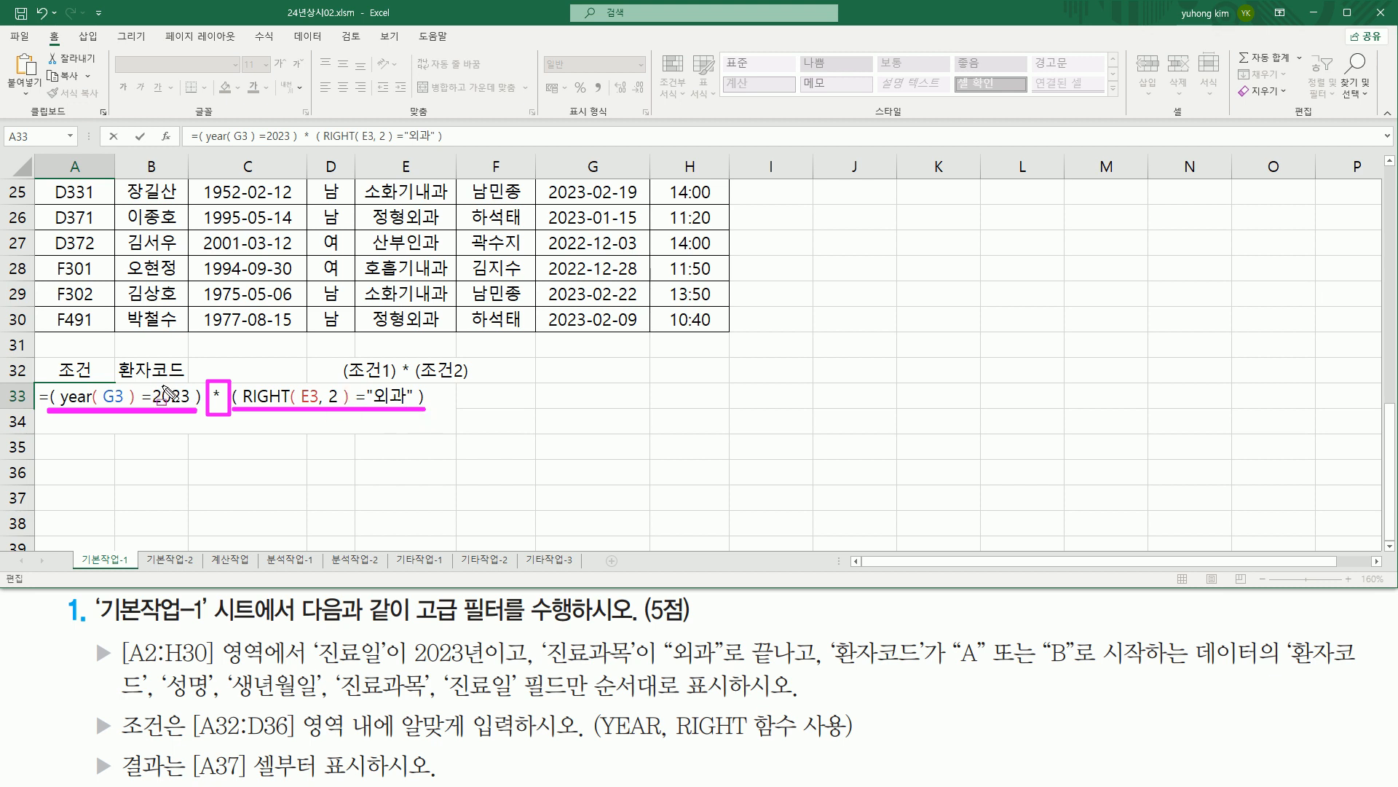
{"action": "left_click_drag", "start_coordinate": [482, 633], "coordinate": [539, 672]}
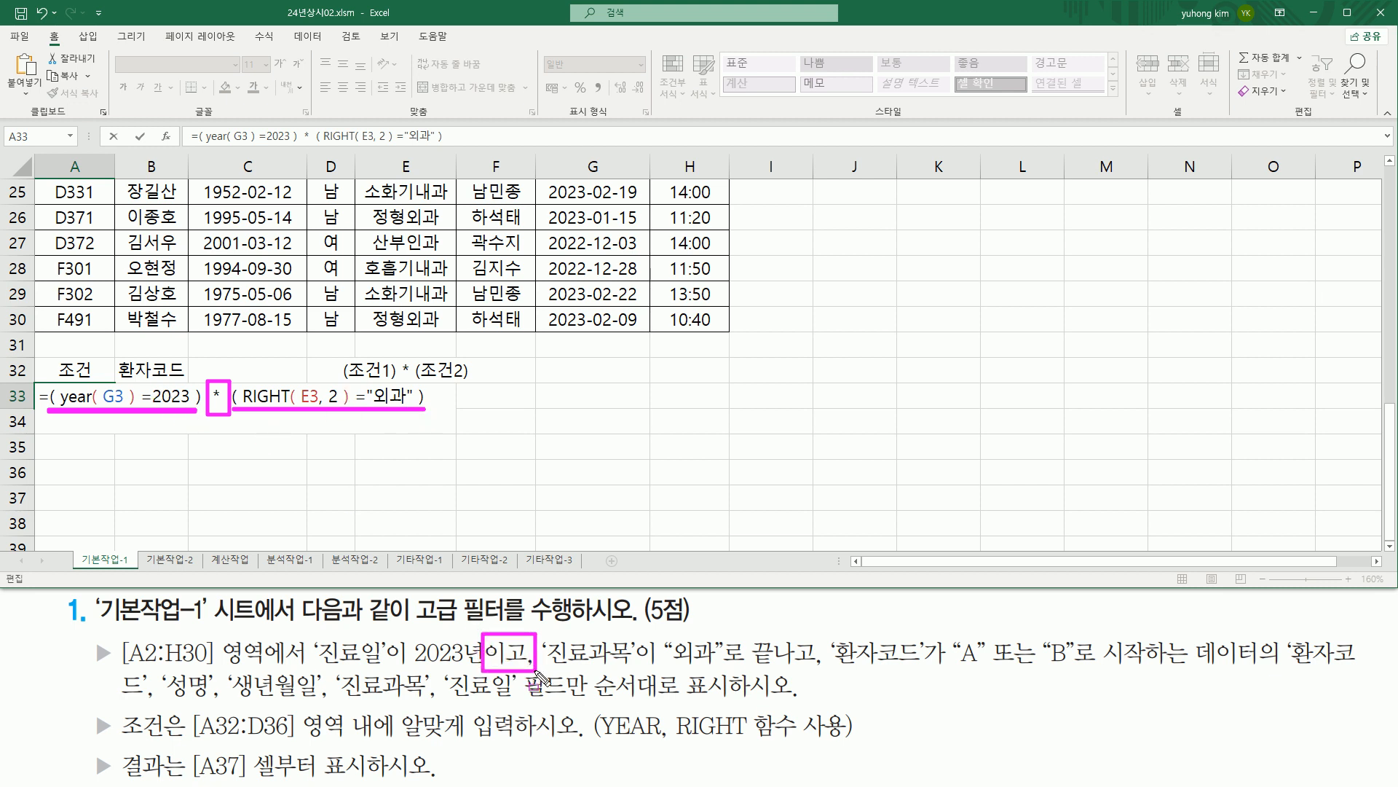
{"action": "key", "text": "Escape"}
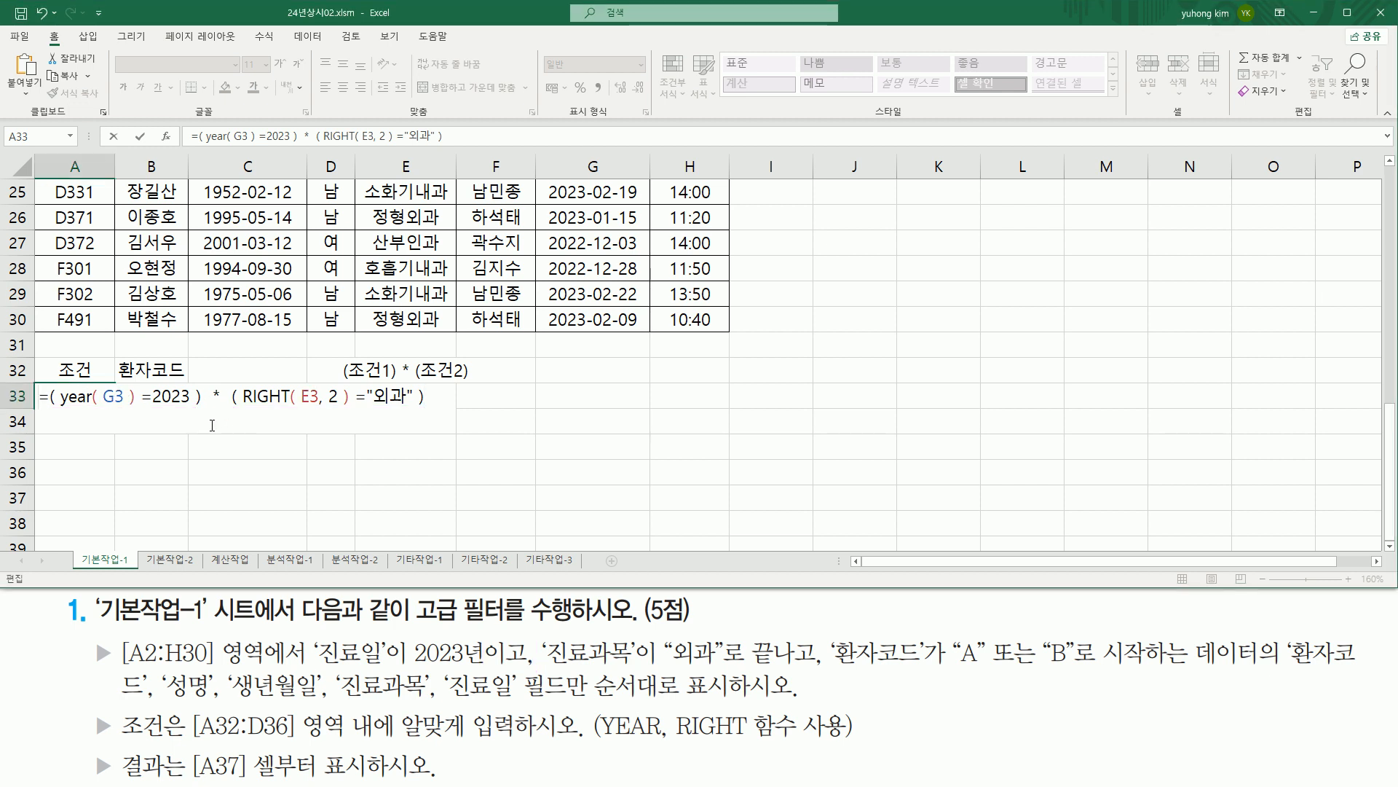
{"action": "key", "text": "Return"}
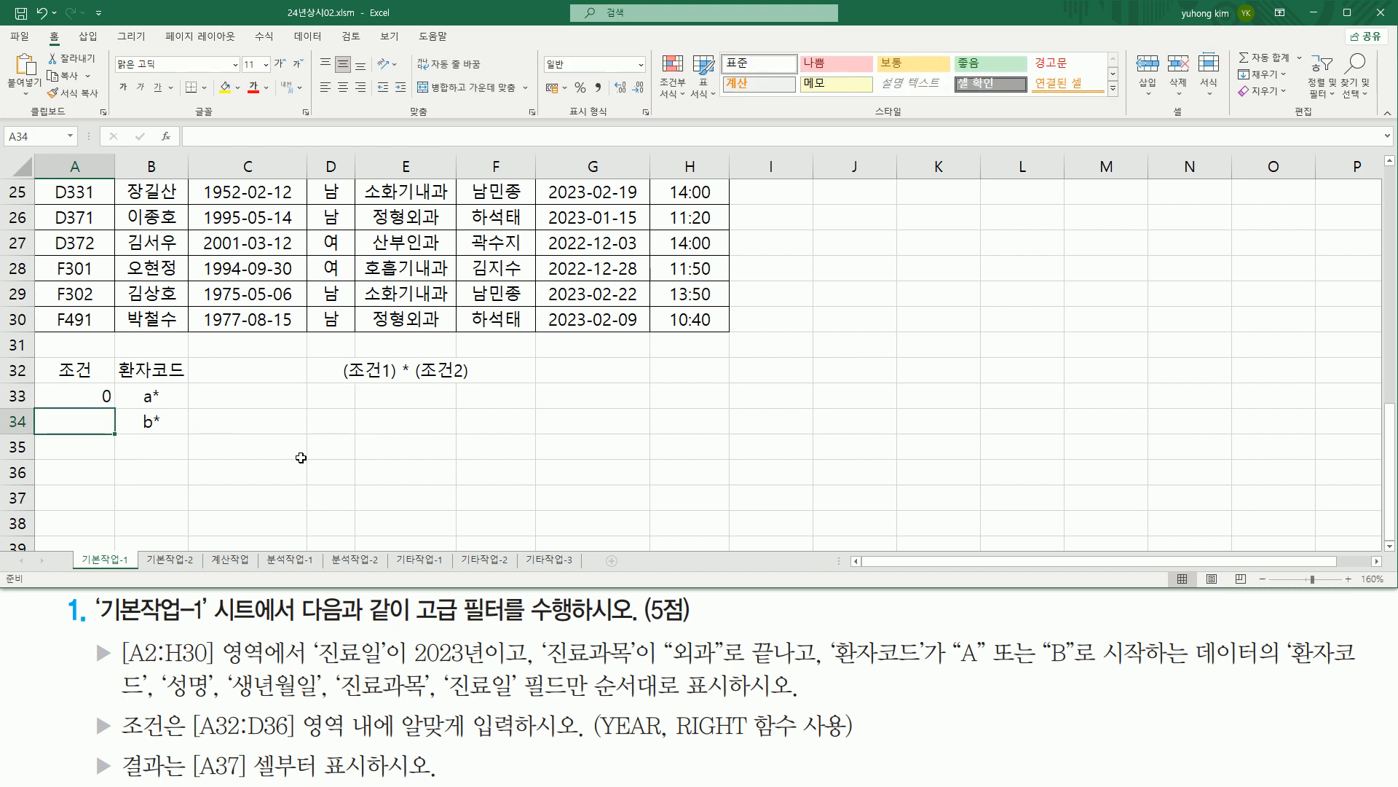
Step: Examine how criteria rows 33 and 34 correspond to the task's 진료일, 진료과목 and 환자코드 conditions and their AND/OR connections
{"action": "mouse_move", "coordinate": [42, 383]}
{"action": "left_mouse_down"}
{"action": "mouse_move", "coordinate": [56, 406]}
{"action": "mouse_move", "coordinate": [190, 408]}
{"action": "left_mouse_up"}
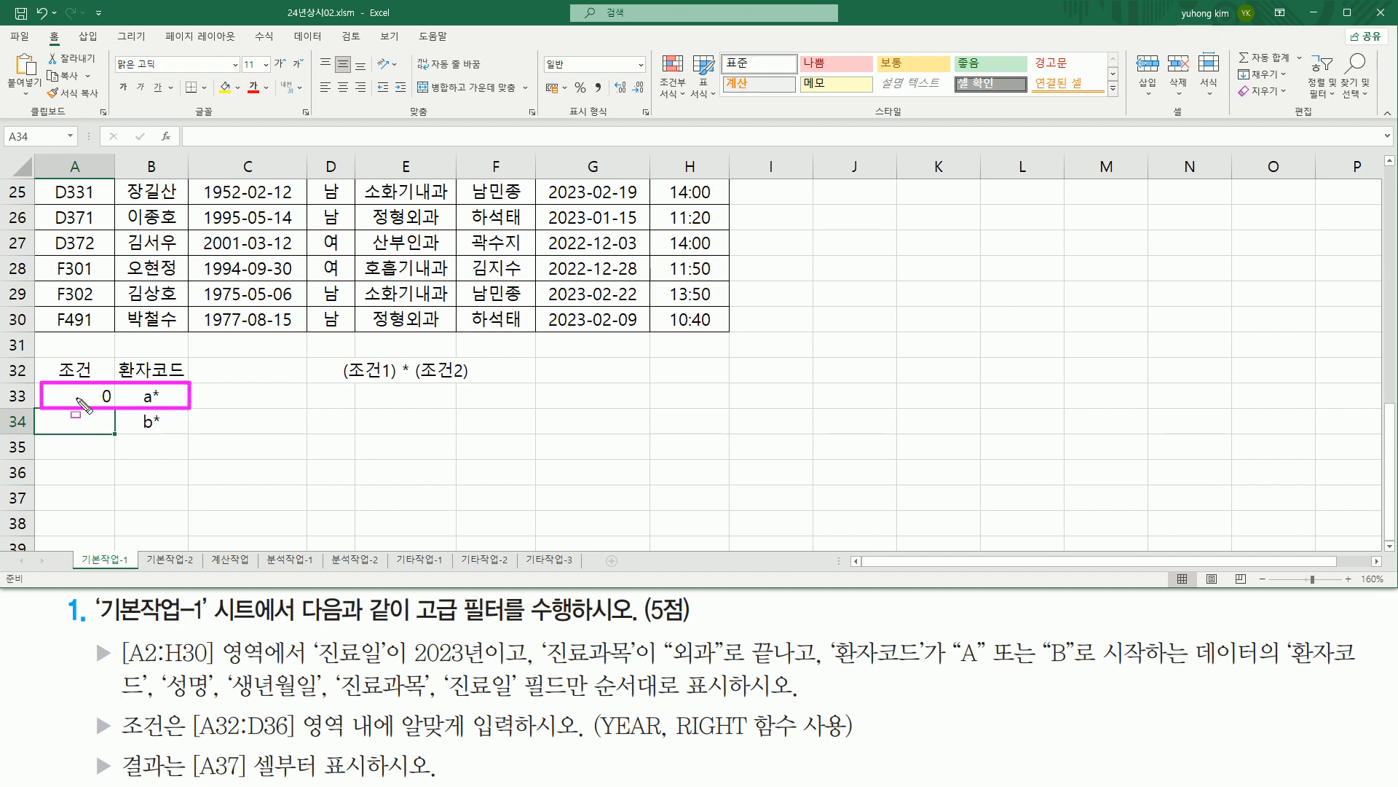
{"action": "mouse_move", "coordinate": [57, 388]}
{"action": "left_mouse_down"}
{"action": "mouse_move", "coordinate": [93, 420]}
{"action": "mouse_move", "coordinate": [107, 404]}
{"action": "mouse_move", "coordinate": [167, 403]}
{"action": "left_mouse_up"}
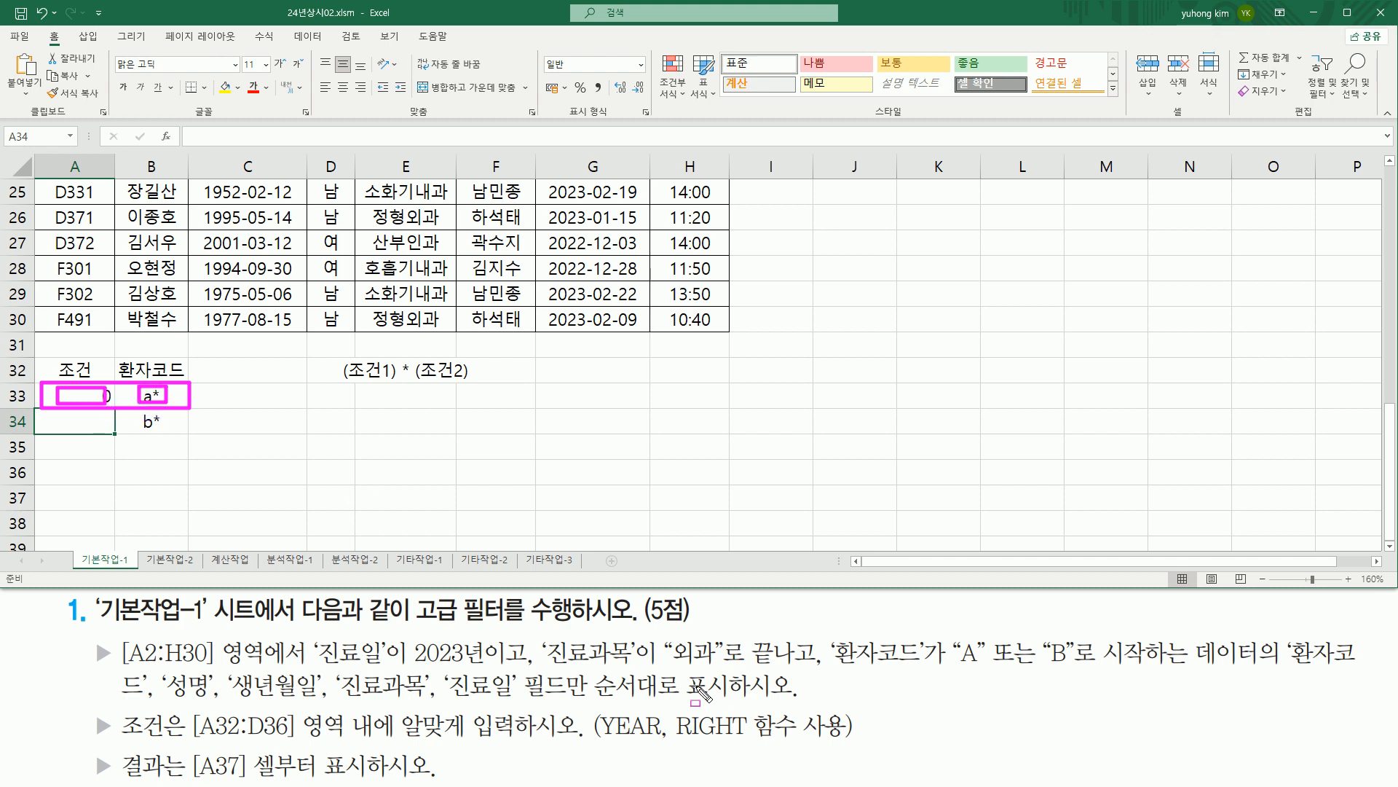
{"action": "left_click_drag", "start_coordinate": [313, 633], "coordinate": [386, 666]}
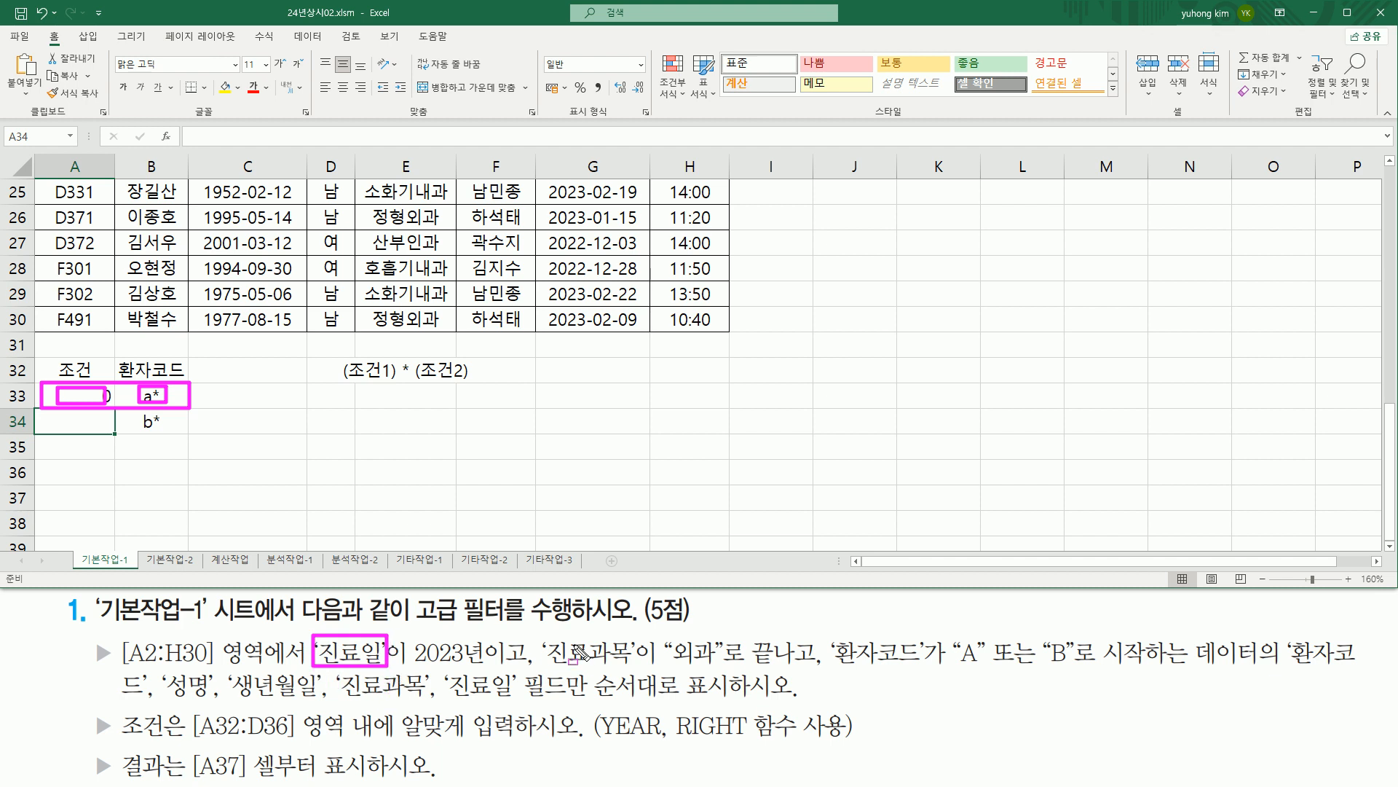
{"action": "left_click_drag", "start_coordinate": [550, 628], "coordinate": [636, 666]}
{"action": "left_click_drag", "start_coordinate": [829, 632], "coordinate": [923, 670]}
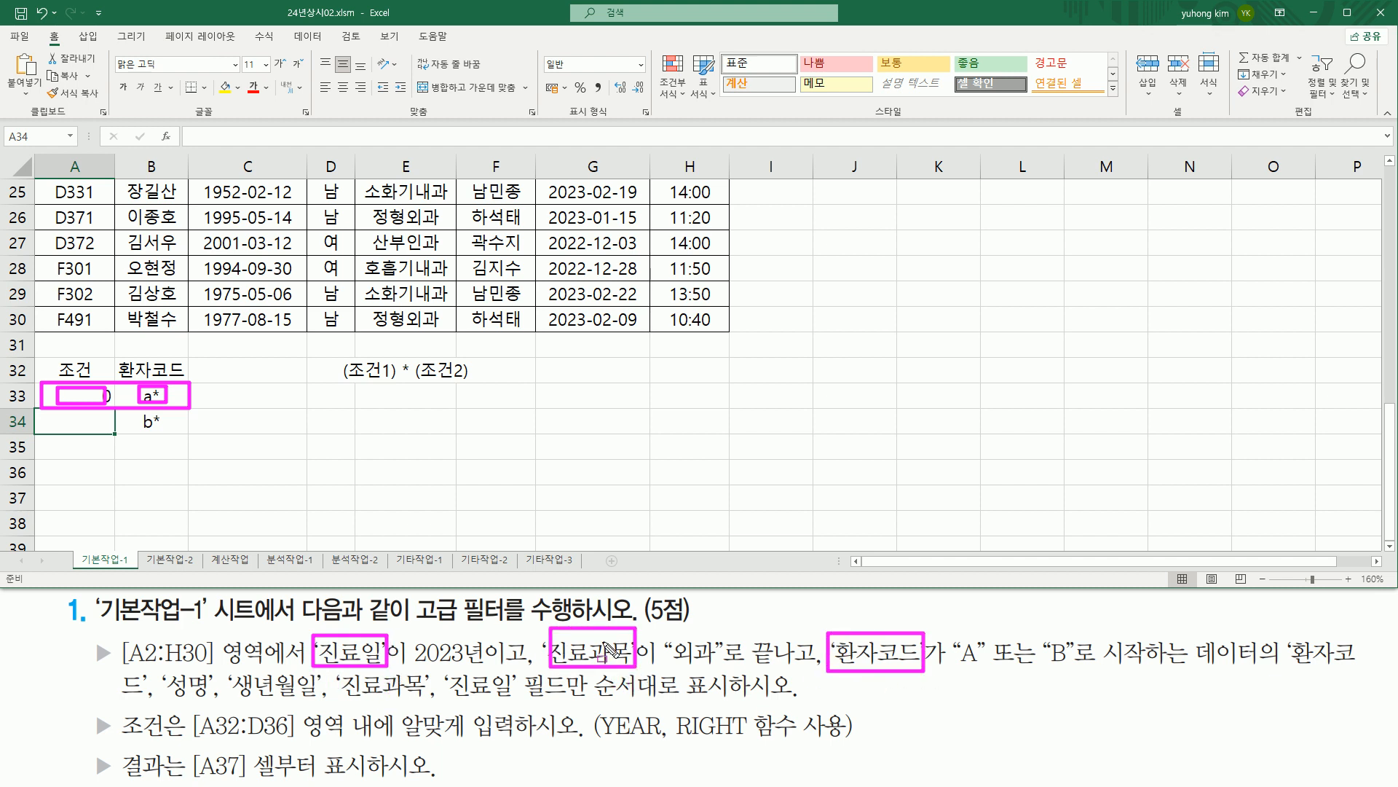
{"action": "left_click_drag", "start_coordinate": [485, 664], "coordinate": [525, 663]}
{"action": "left_click_drag", "start_coordinate": [791, 667], "coordinate": [814, 668]}
{"action": "left_click_drag", "start_coordinate": [951, 632], "coordinate": [1074, 677]}
{"action": "key", "text": "Escape"}
{"action": "mouse_move", "coordinate": [132, 384]}
{"action": "left_mouse_down"}
{"action": "mouse_move", "coordinate": [197, 426]}
{"action": "mouse_move", "coordinate": [182, 409]}
{"action": "mouse_move", "coordinate": [200, 457]}
{"action": "mouse_move", "coordinate": [186, 436]}
{"action": "left_mouse_up"}
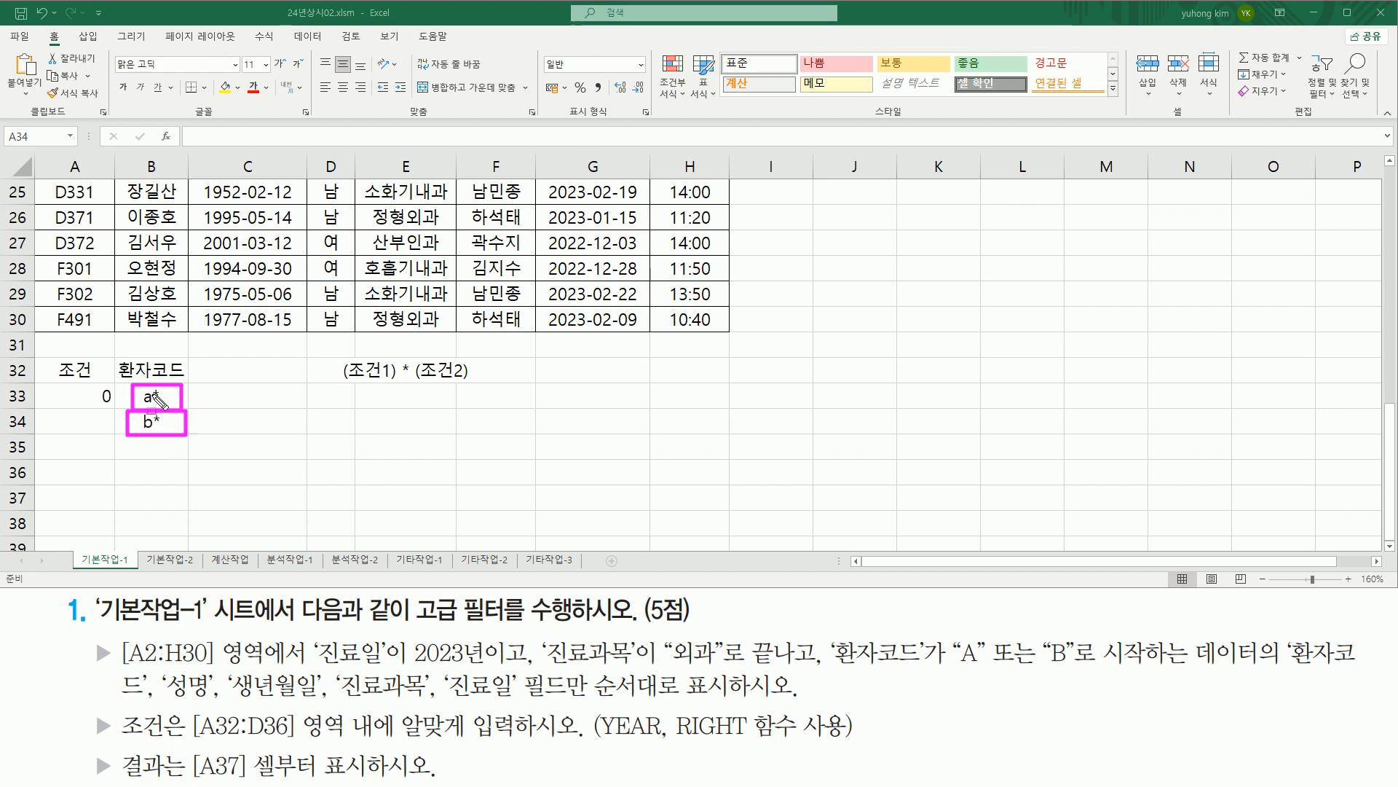
{"action": "key", "text": "Escape"}
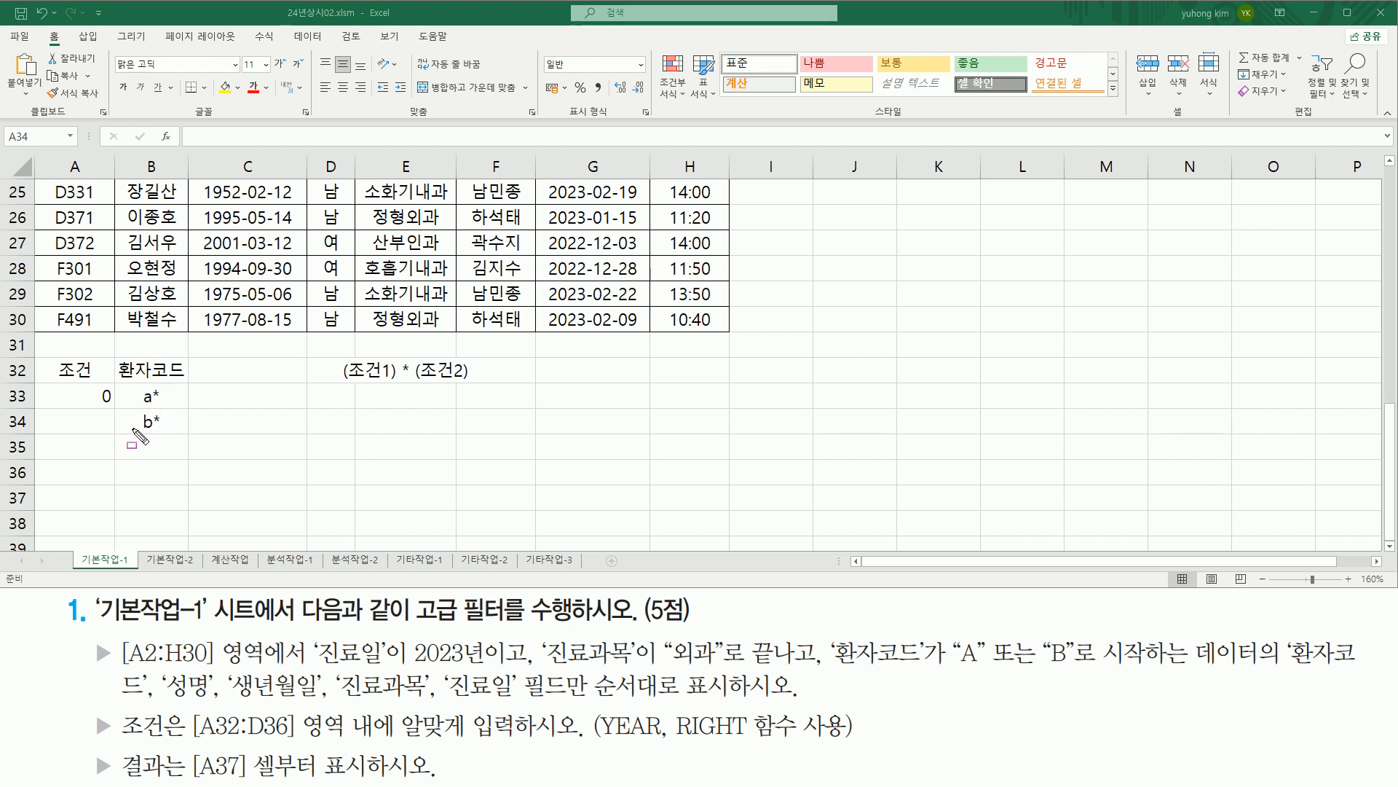
{"action": "left_click_drag", "start_coordinate": [127, 429], "coordinate": [177, 430]}
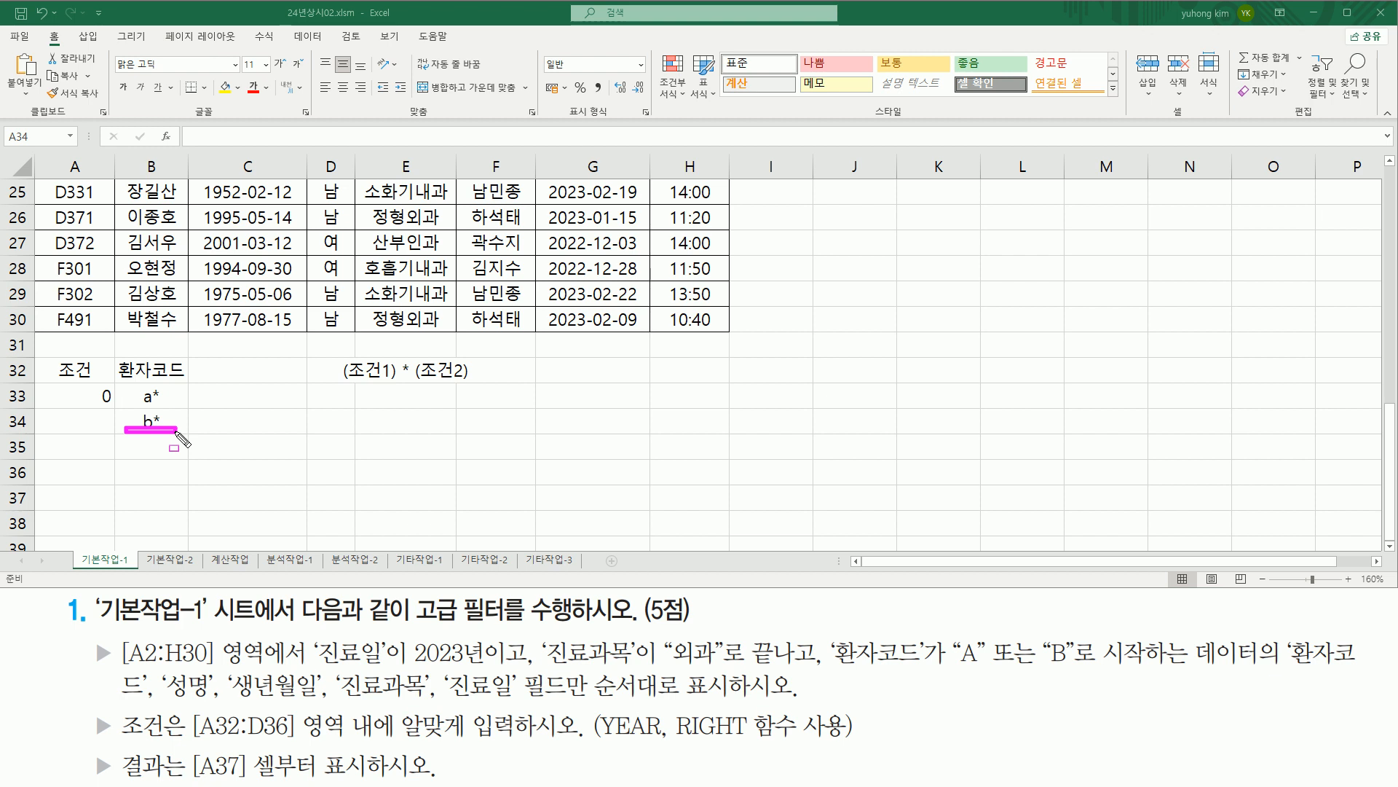
{"action": "mouse_move", "coordinate": [311, 631]}
{"action": "left_mouse_down"}
{"action": "mouse_move", "coordinate": [761, 688]}
{"action": "mouse_move", "coordinate": [815, 671]}
{"action": "left_mouse_up"}
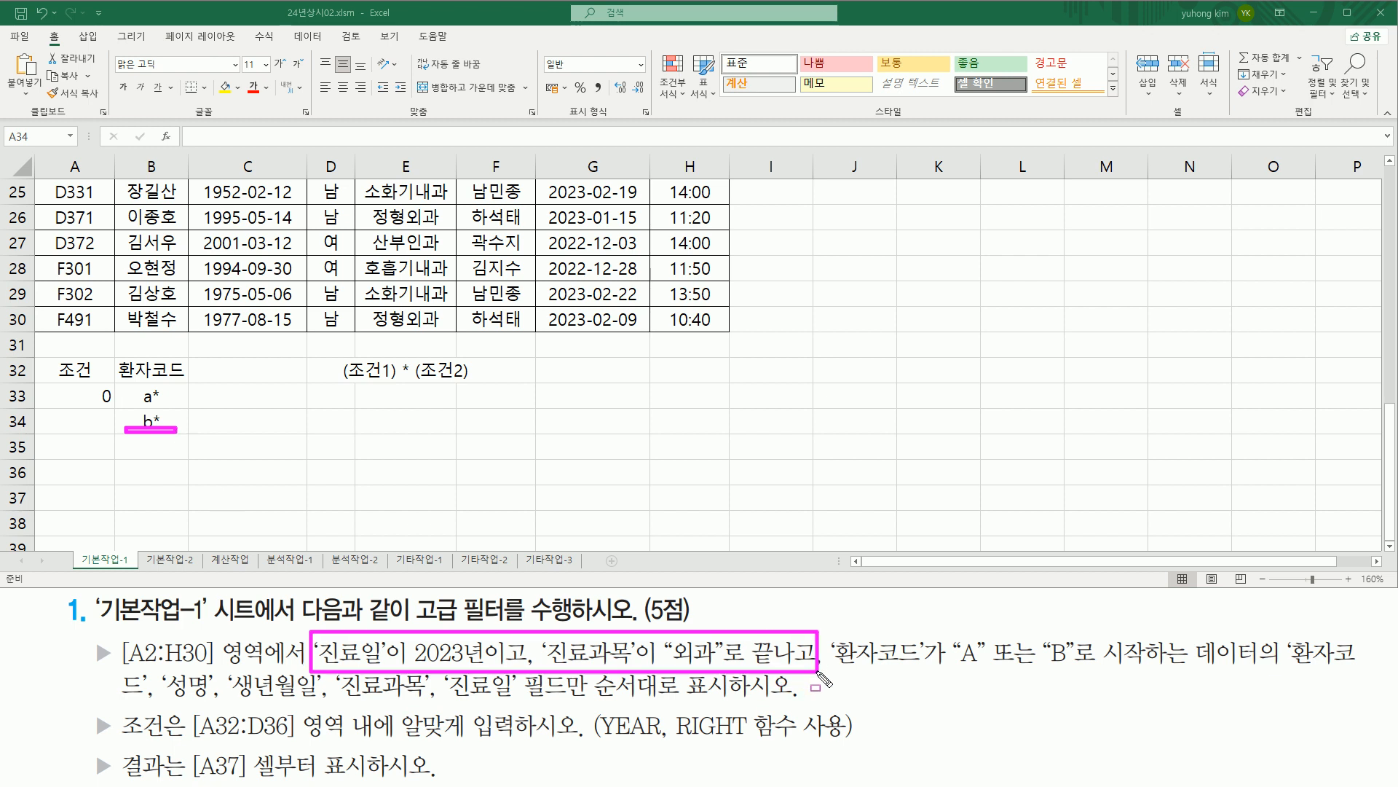
{"action": "key", "text": "Escape"}
Step: Enter the formula =( year( G3 ) =2023 ) * ( RIGHT( E3, 2 ) ="외과" ) in A34, beside the b* criterion
{"action": "left_click", "coordinate": [93, 399]}
{"action": "key", "text": "ctrl+2"}
{"action": "left_click_drag", "start_coordinate": [58, 387], "coordinate": [120, 406]}
{"action": "key", "text": "Escape"}
{"action": "left_click", "coordinate": [111, 425]}
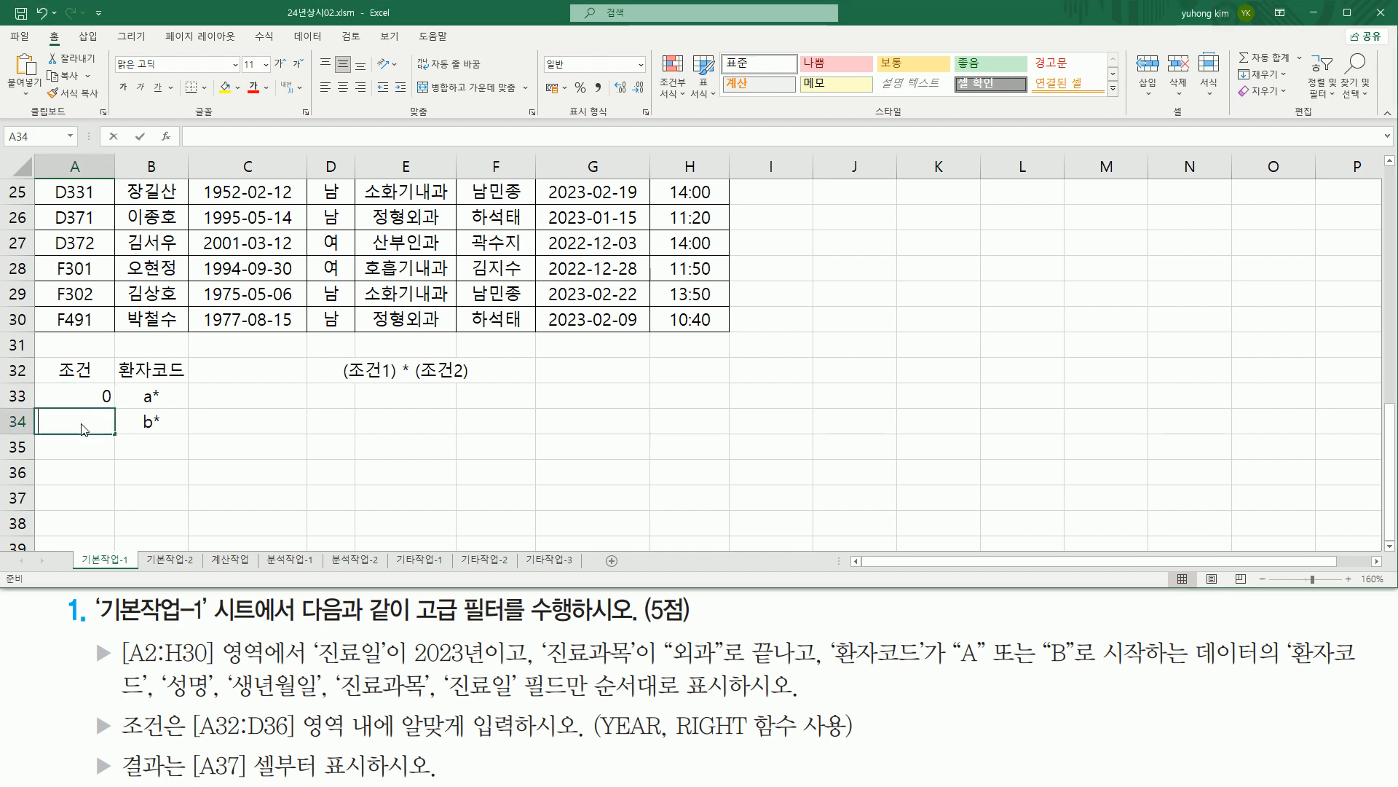
{"action": "type", "text": "=( year( G3 ) =2023 ) * ( RIGHT( E3, 2 ) =\"외과\" )"}
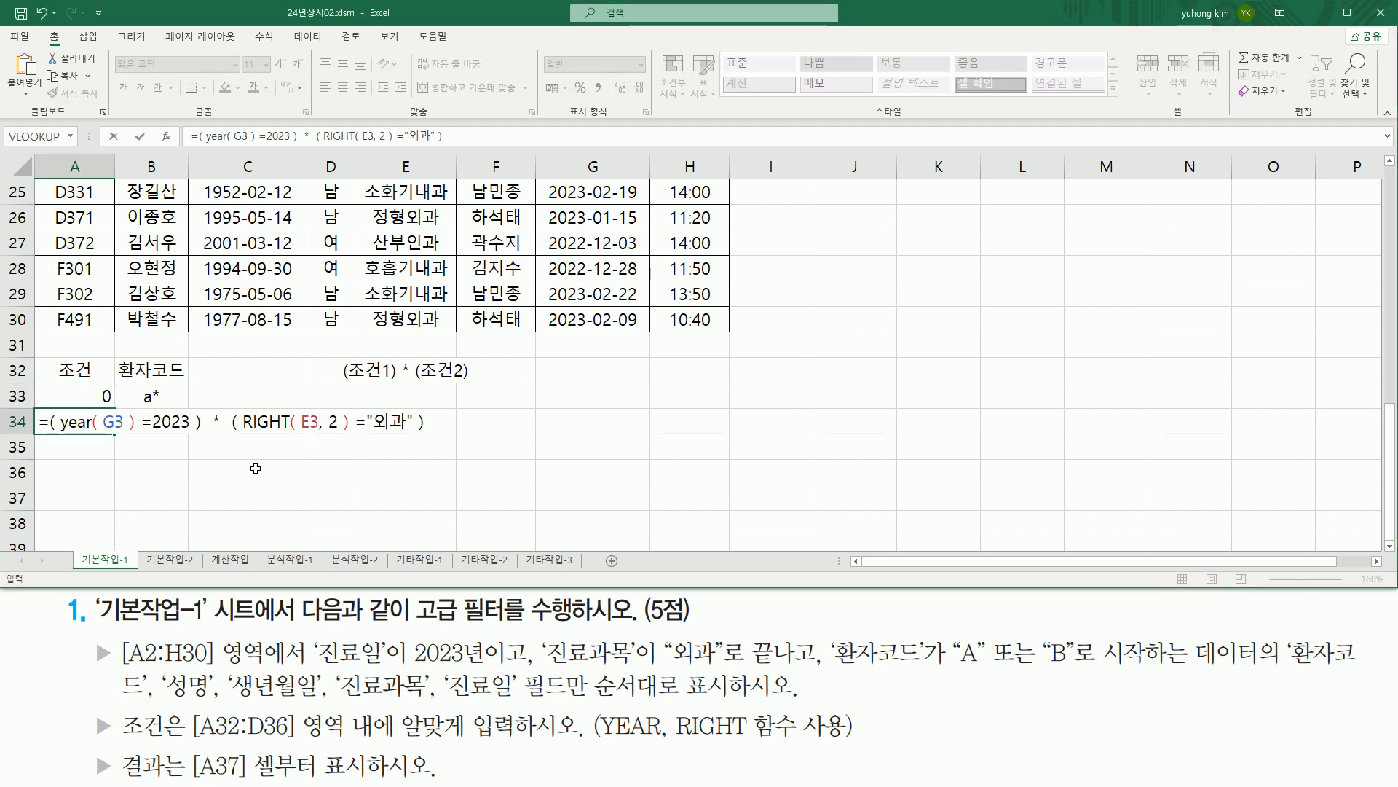
{"action": "key", "text": "Return"}
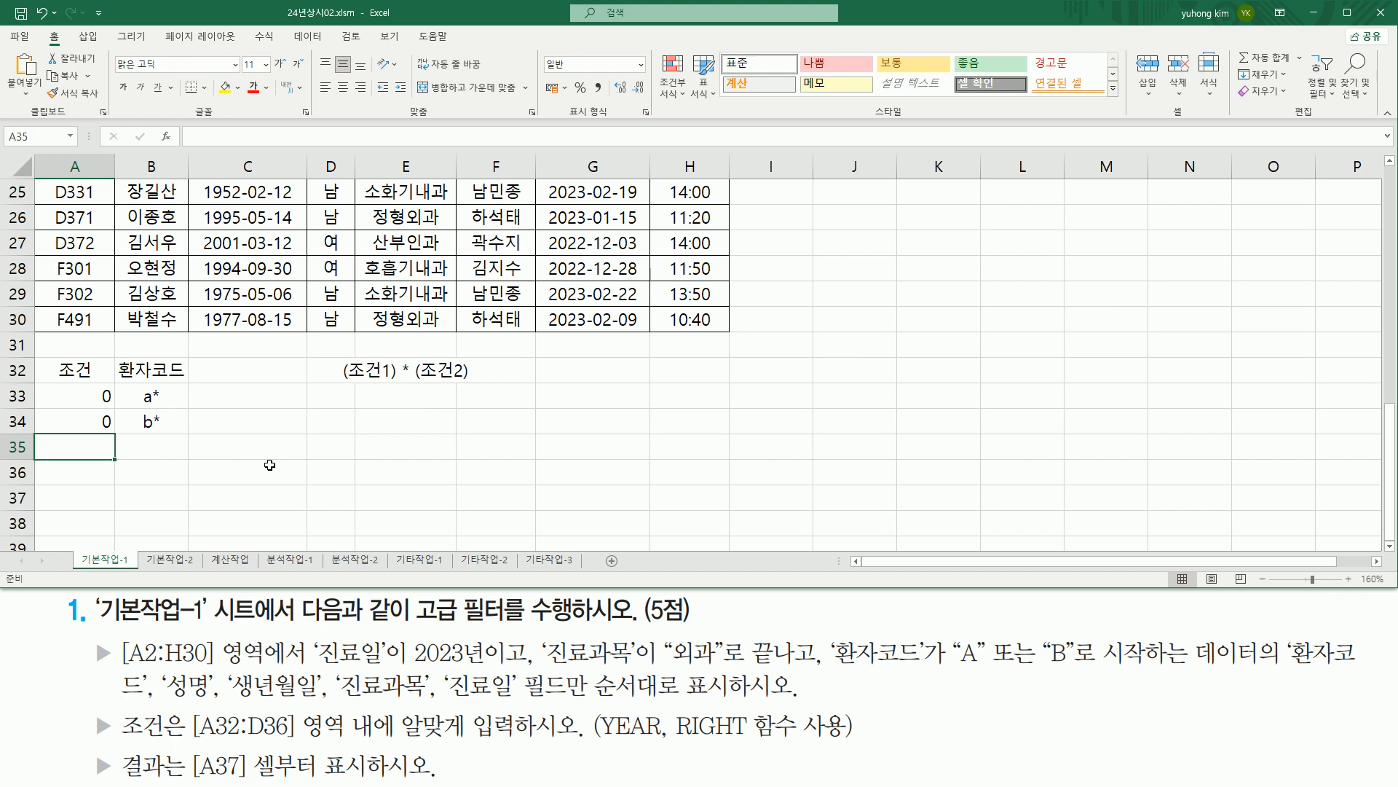
Step: Review how the formula and 환자코드 pattern combine within each criteria row, and how rows 33 and 34 relate to each other
{"action": "left_click_drag", "start_coordinate": [49, 413], "coordinate": [113, 431]}
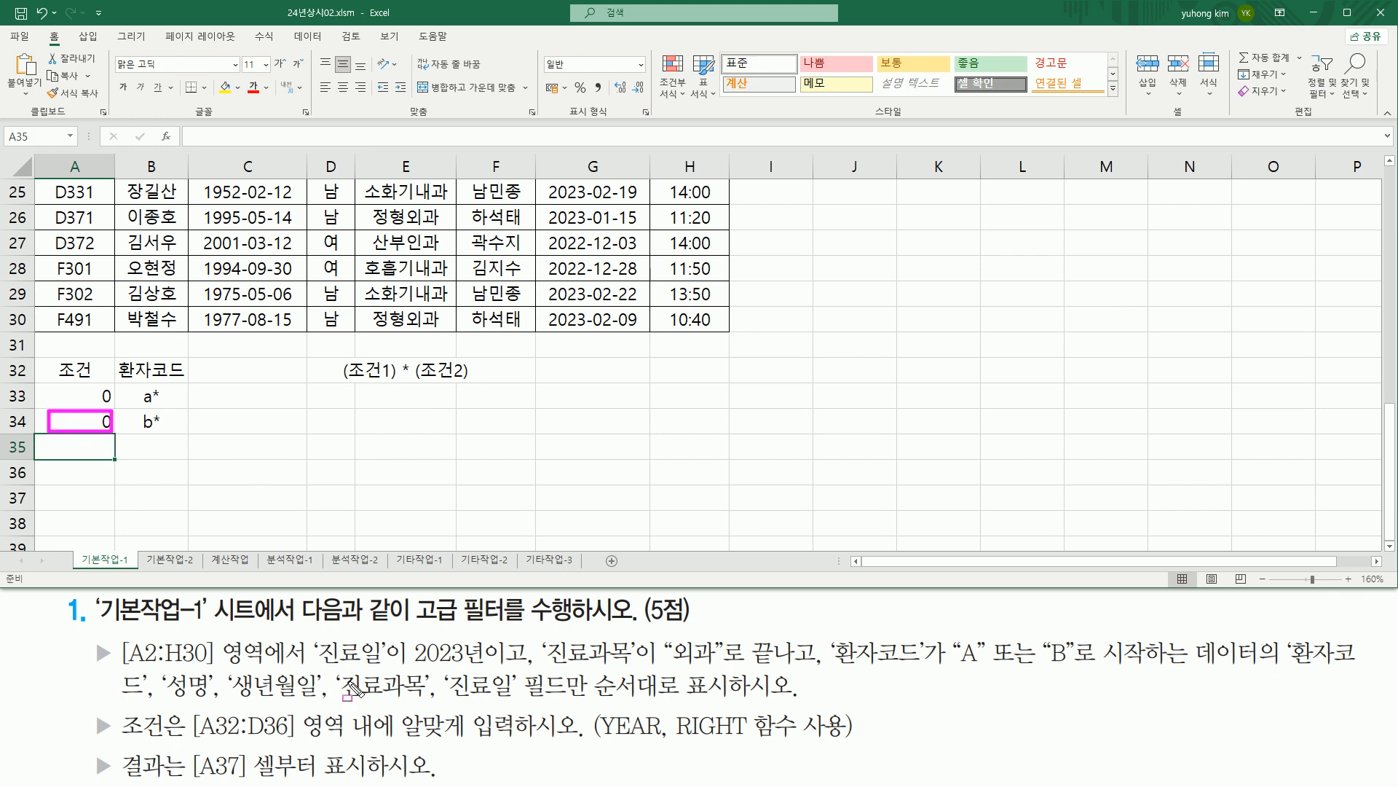
{"action": "left_click_drag", "start_coordinate": [316, 666], "coordinate": [387, 665]}
{"action": "left_click_drag", "start_coordinate": [543, 666], "coordinate": [638, 670]}
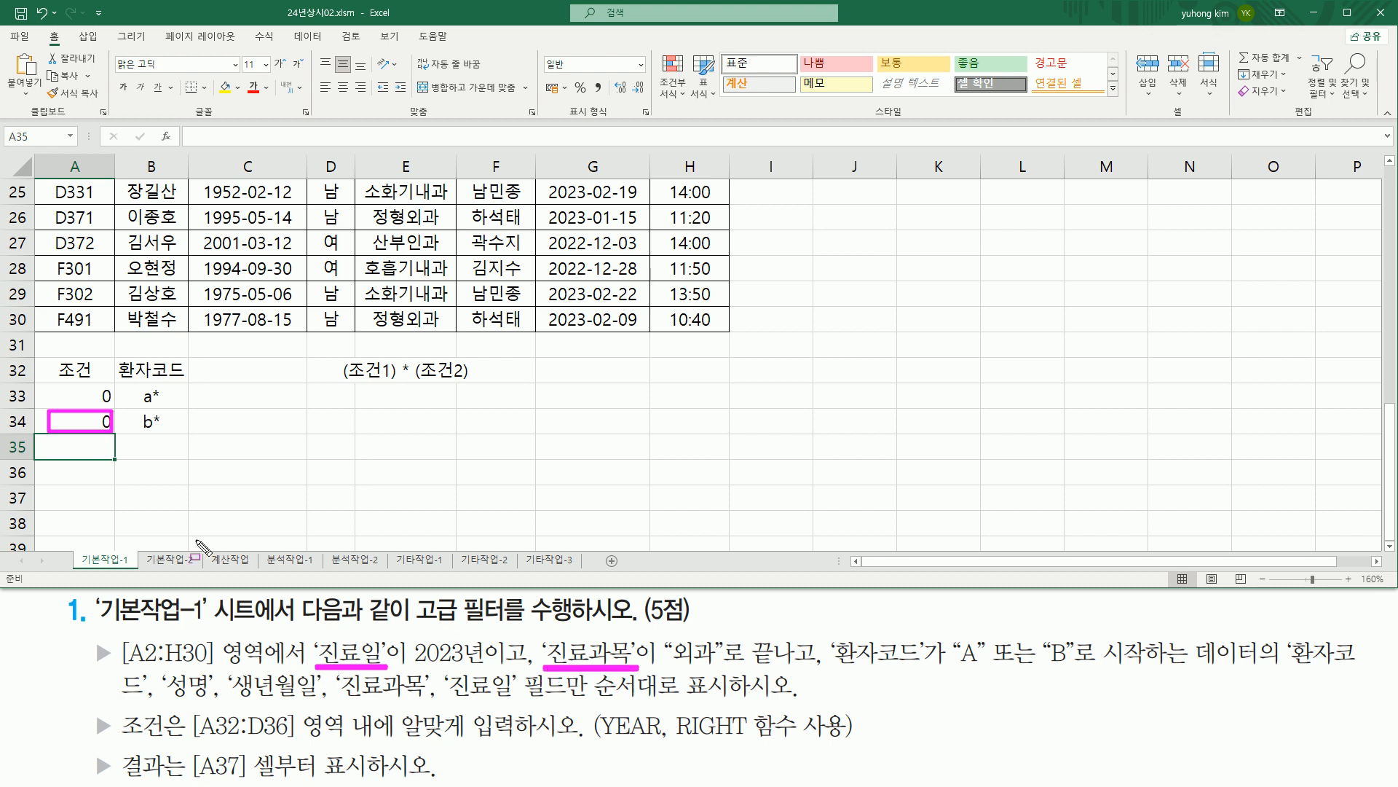
{"action": "left_click_drag", "start_coordinate": [138, 412], "coordinate": [168, 433]}
{"action": "left_click_drag", "start_coordinate": [41, 409], "coordinate": [188, 437]}
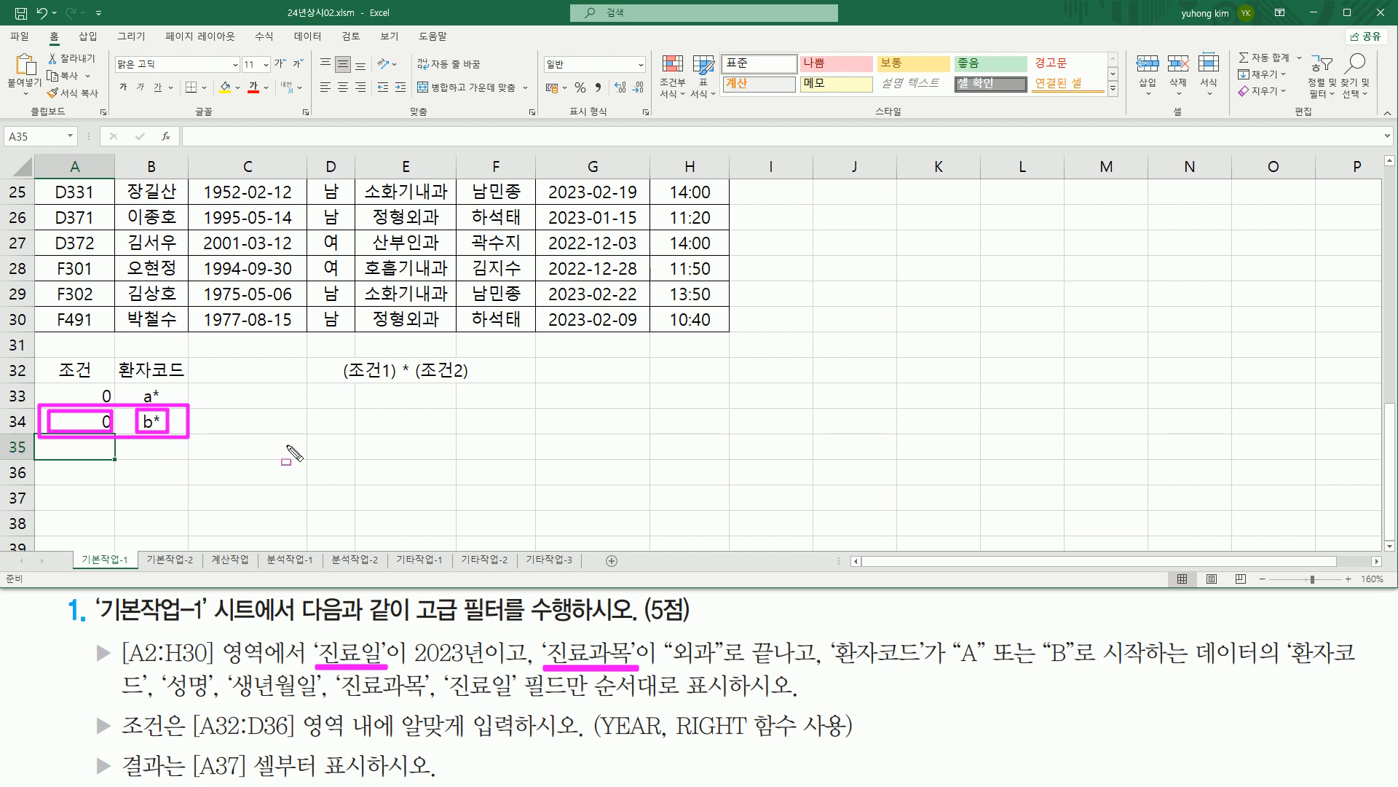
{"action": "key", "text": "Escape"}
{"action": "mouse_move", "coordinate": [36, 384]}
{"action": "left_mouse_down"}
{"action": "mouse_move", "coordinate": [51, 400]}
{"action": "mouse_move", "coordinate": [187, 413]}
{"action": "left_mouse_up"}
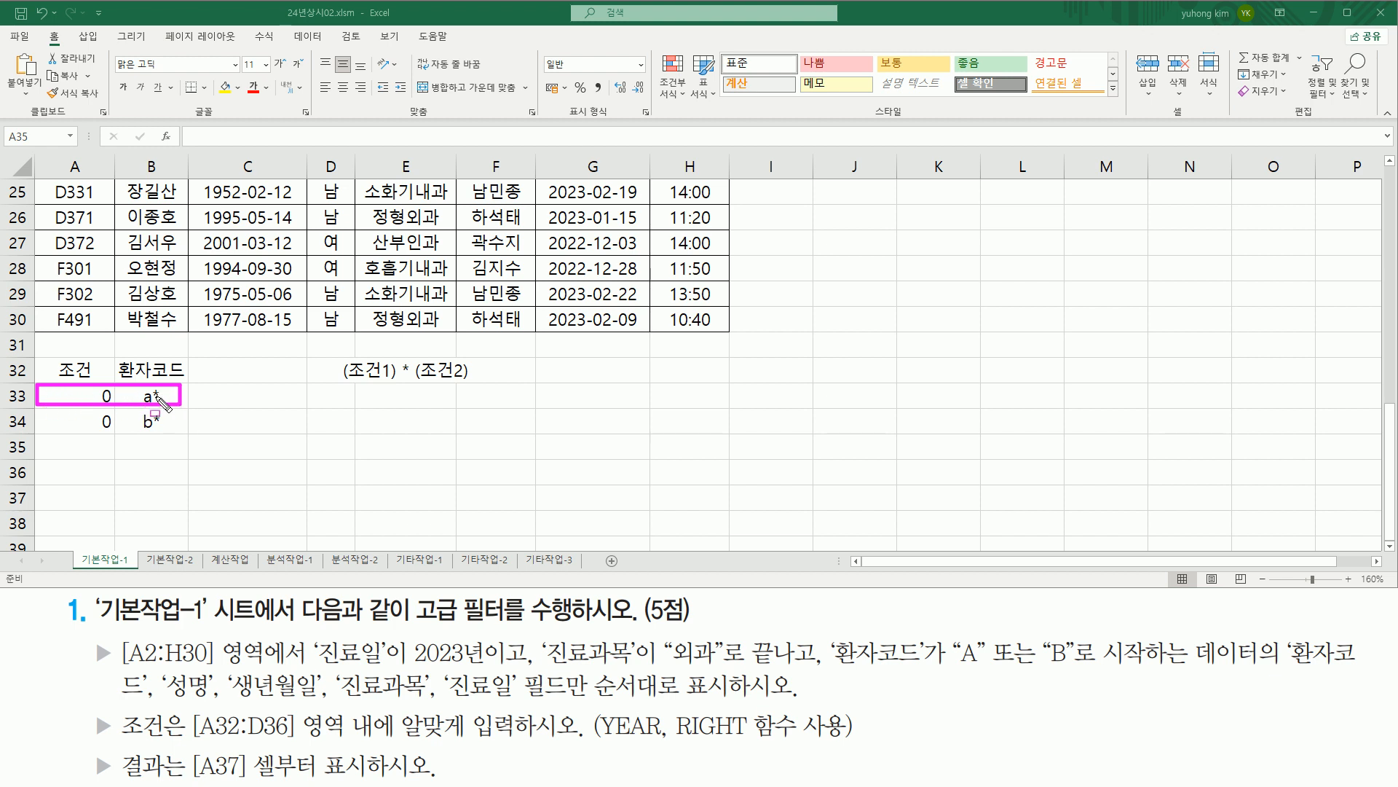
{"action": "left_click_drag", "start_coordinate": [41, 413], "coordinate": [179, 432]}
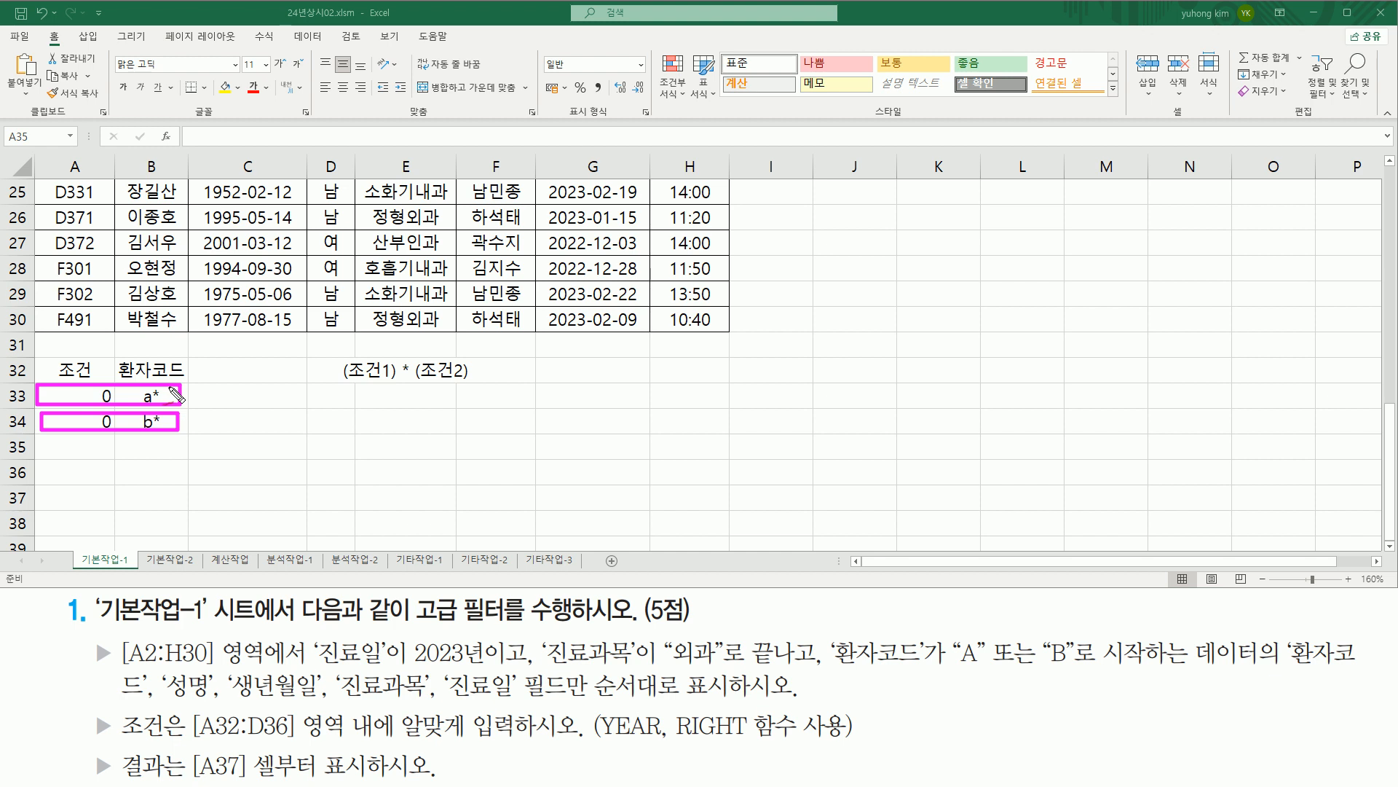
{"action": "mouse_move", "coordinate": [120, 382]}
{"action": "left_mouse_down"}
{"action": "mouse_move", "coordinate": [135, 402]}
{"action": "mouse_move", "coordinate": [151, 360]}
{"action": "left_mouse_up"}
{"action": "mouse_move", "coordinate": [121, 418]}
{"action": "left_mouse_down"}
{"action": "mouse_move", "coordinate": [130, 430]}
{"action": "mouse_move", "coordinate": [145, 415]}
{"action": "left_mouse_up"}
{"action": "key", "text": "Escape"}
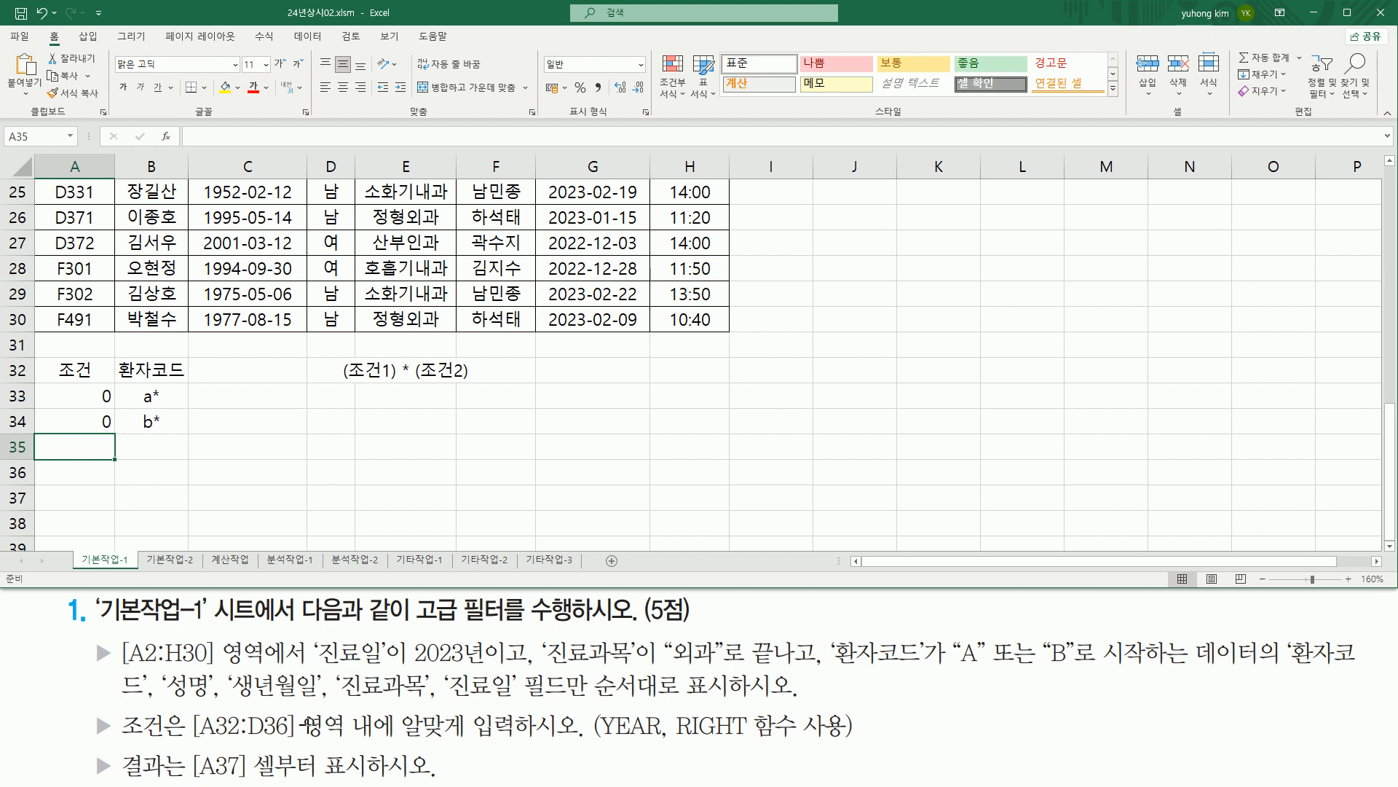
Step: Following the task's output fields and start cell, enter the headers 환자코드 in A37 and 성명 in B37
{"action": "key", "text": "ctrl+2"}
{"action": "left_click_drag", "start_coordinate": [124, 780], "coordinate": [373, 781]}
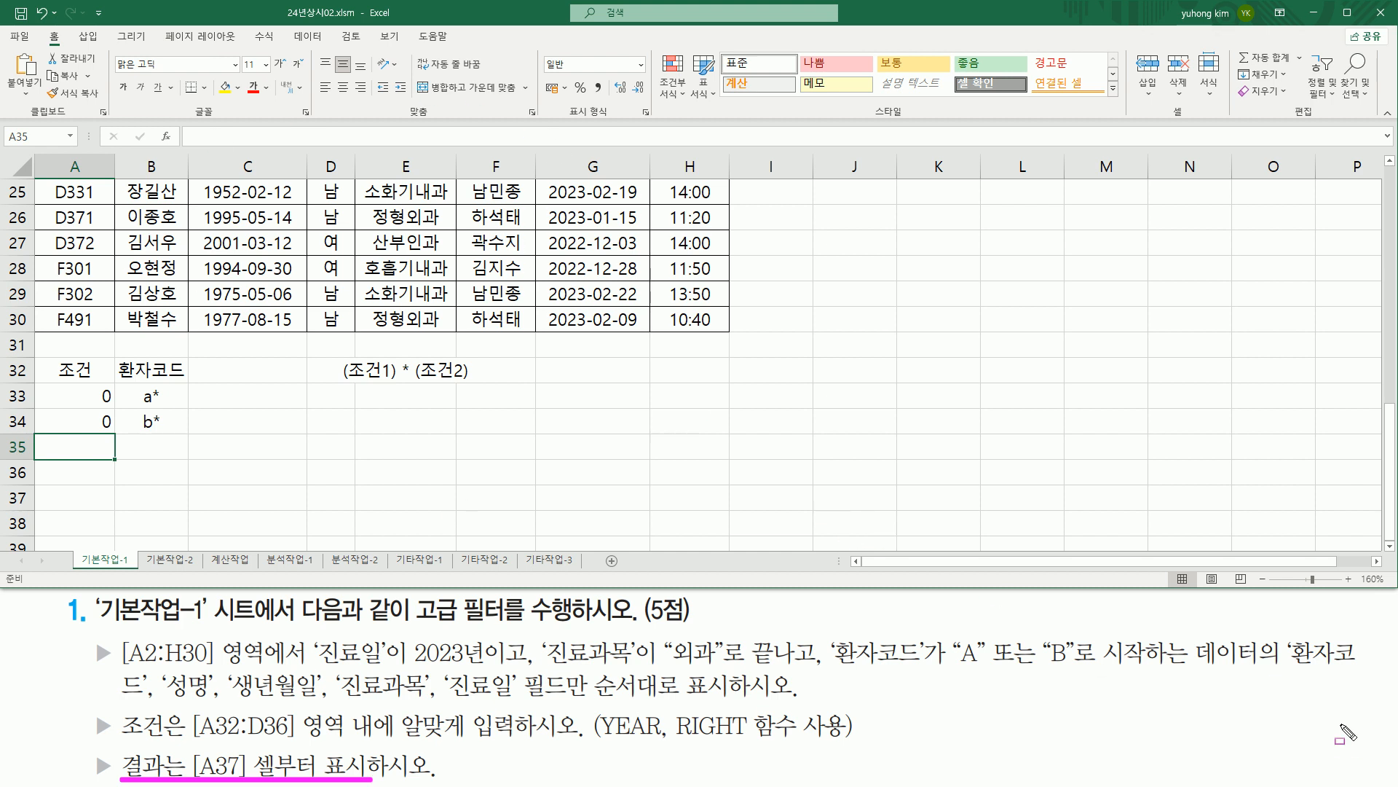
{"action": "left_click_drag", "start_coordinate": [302, 664], "coordinate": [1361, 668]}
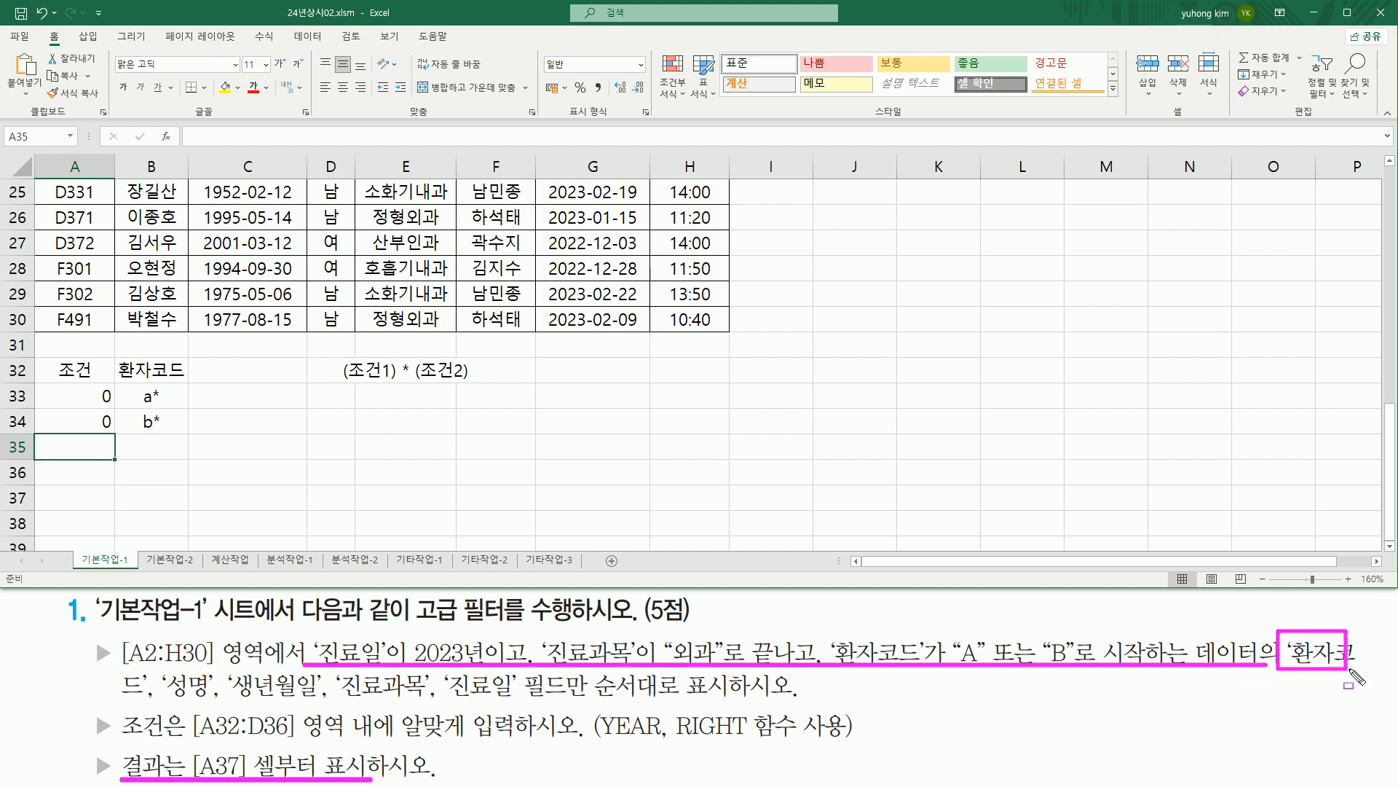
{"action": "mouse_move", "coordinate": [108, 668]}
{"action": "left_mouse_down"}
{"action": "mouse_move", "coordinate": [223, 703]}
{"action": "mouse_move", "coordinate": [526, 705]}
{"action": "left_mouse_up"}
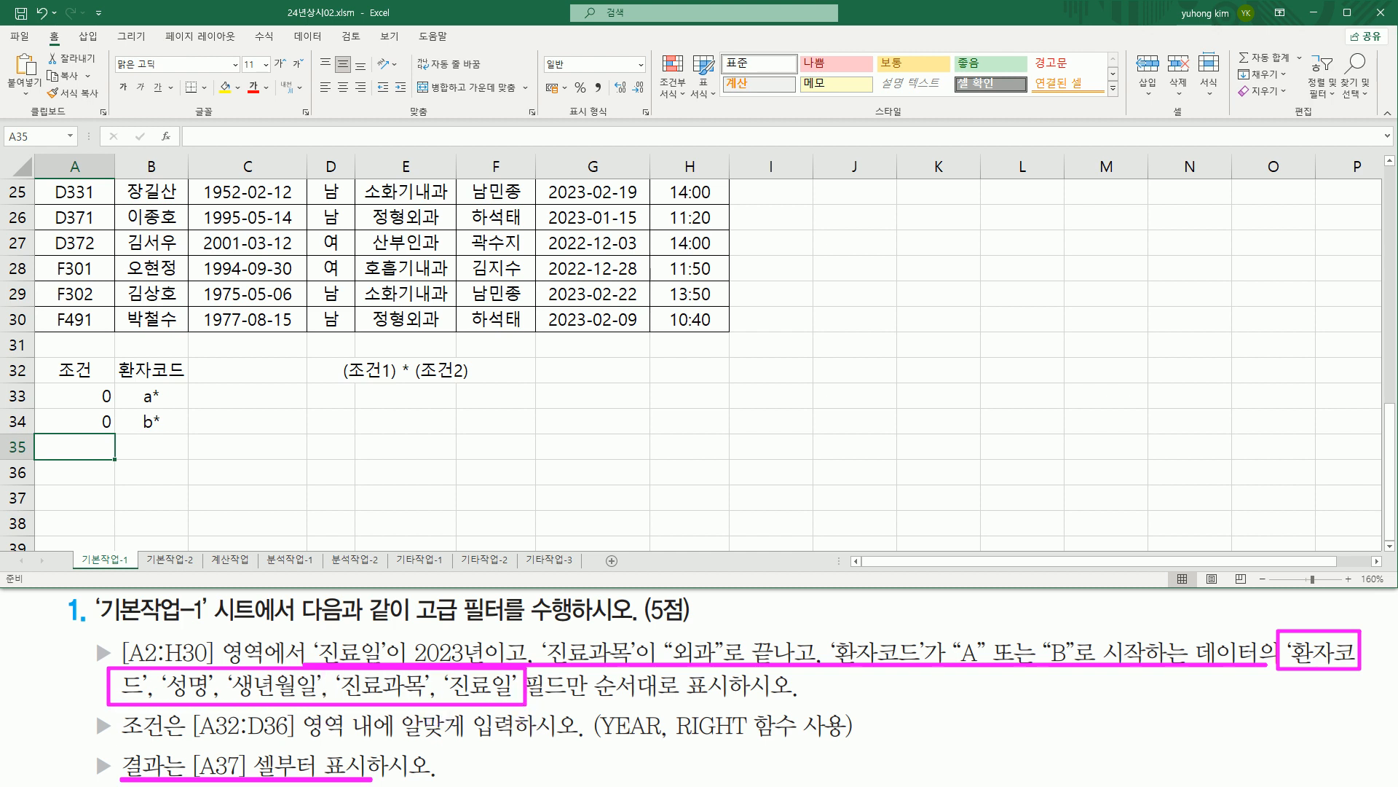
{"action": "left_click_drag", "start_coordinate": [535, 699], "coordinate": [784, 698]}
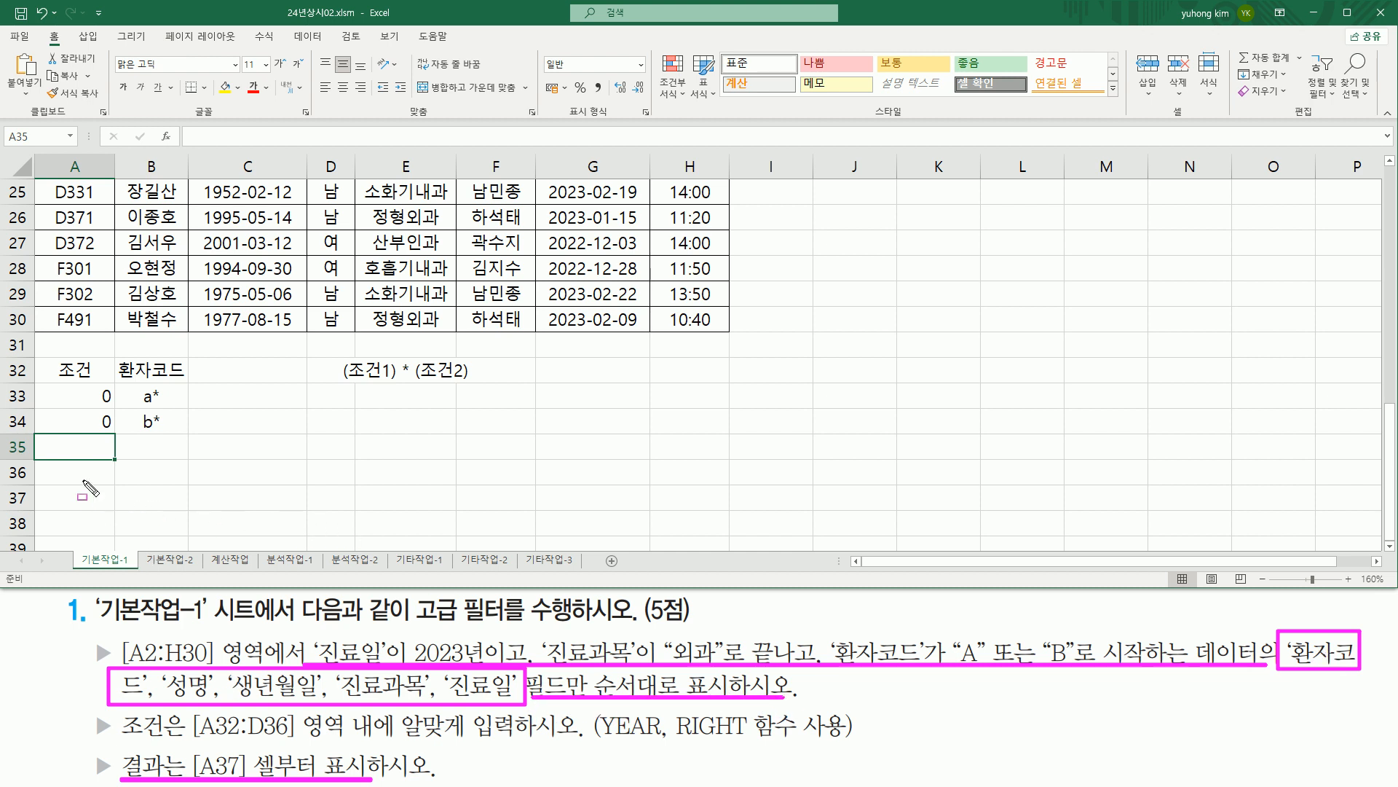
{"action": "key", "text": "Escape"}
{"action": "left_click", "coordinate": [59, 501]}
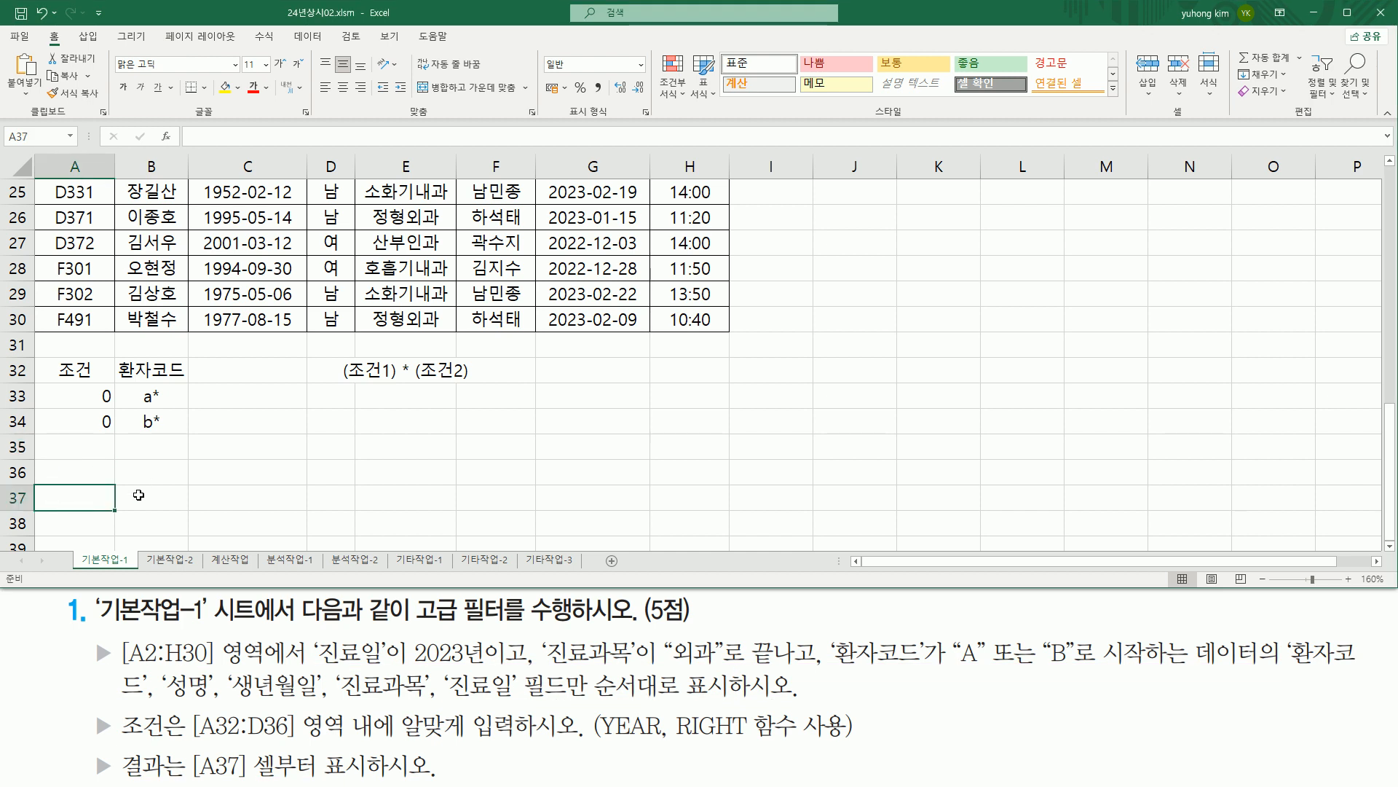
{"action": "type", "text": "화"}
{"action": "type", "text": "자코드"}
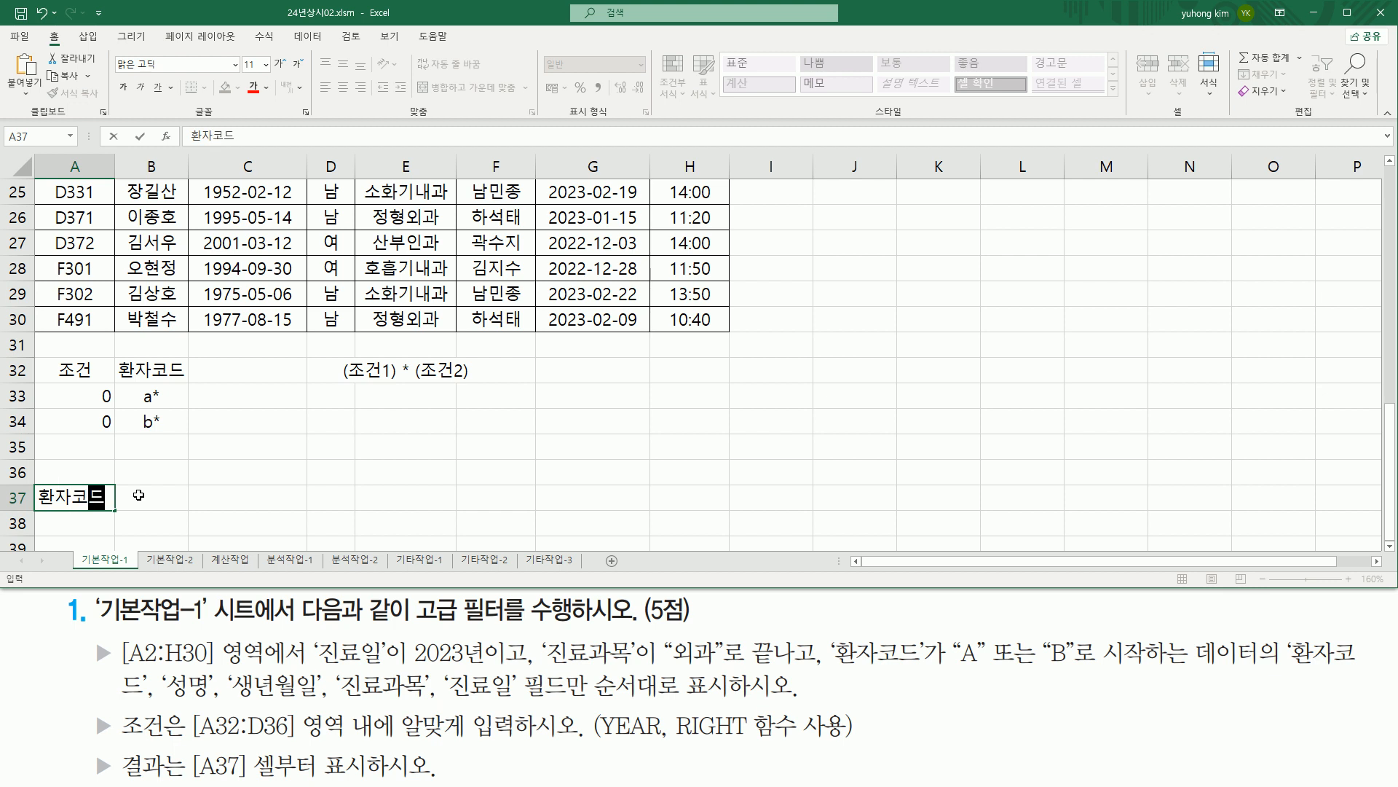
{"action": "key", "text": "Tab"}
{"action": "type", "text": "성ㅁ"}
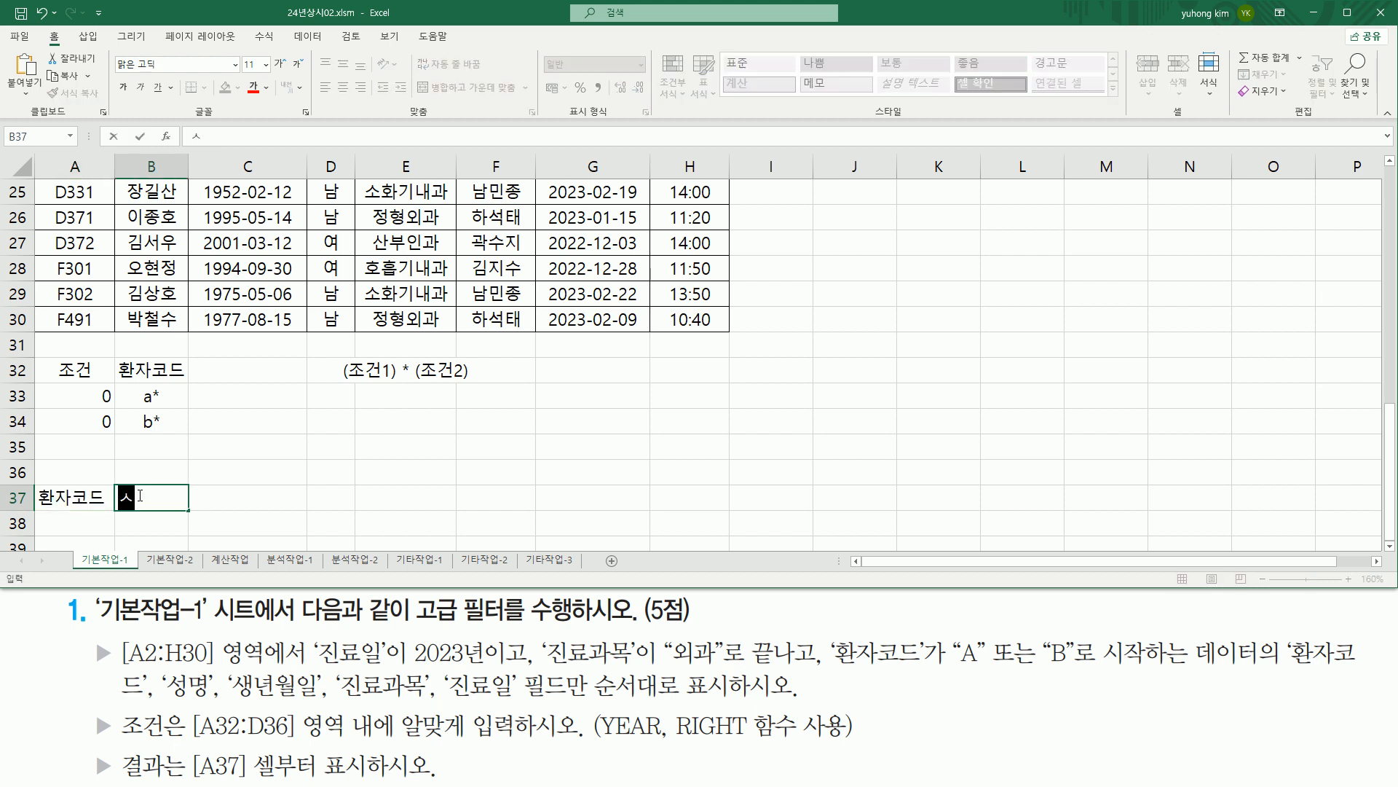
{"action": "key", "text": "Tab"}
Step: Enter the remaining output headers 생년월일, 진료과목 and 진료일 in C37, D37 and E37
{"action": "type", "text": "생"}
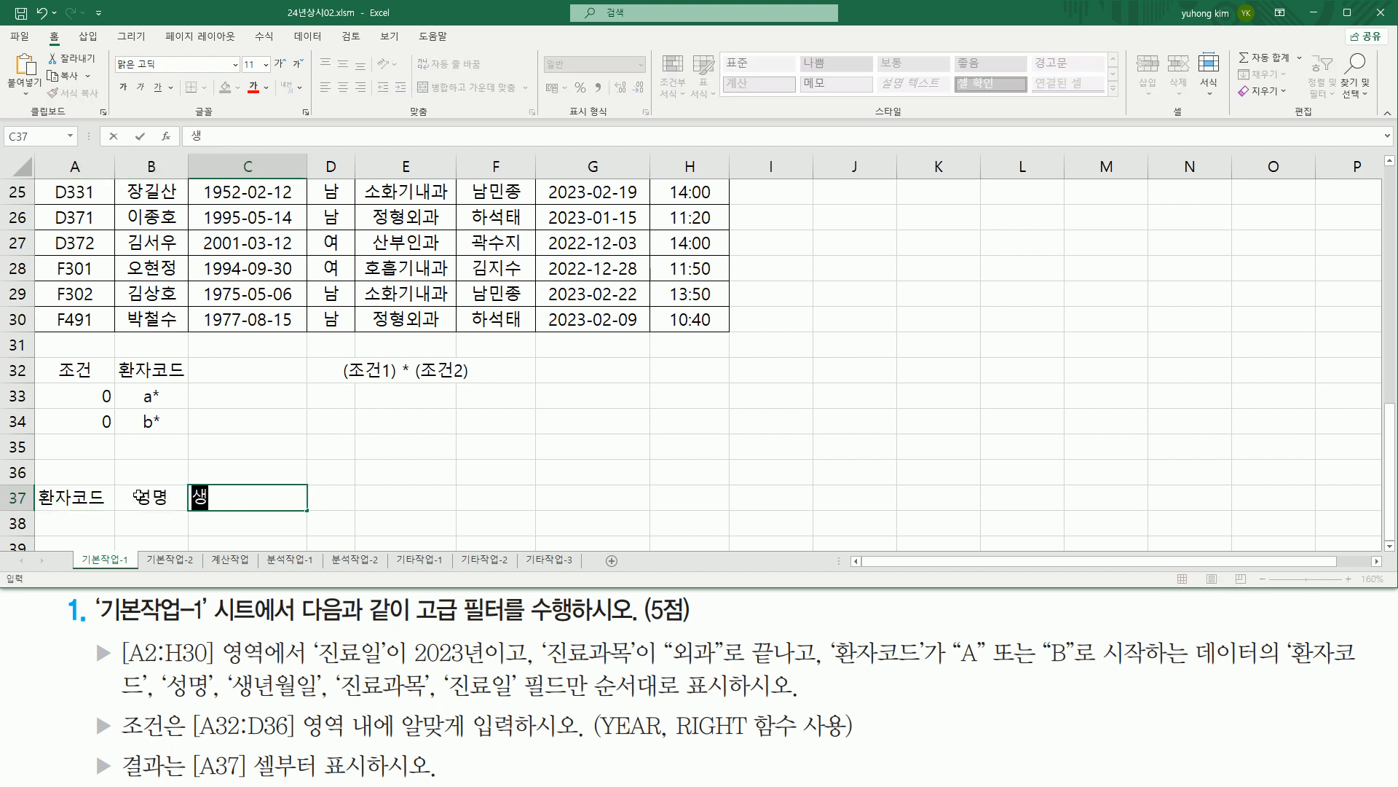
{"action": "type", "text": "년월이"}
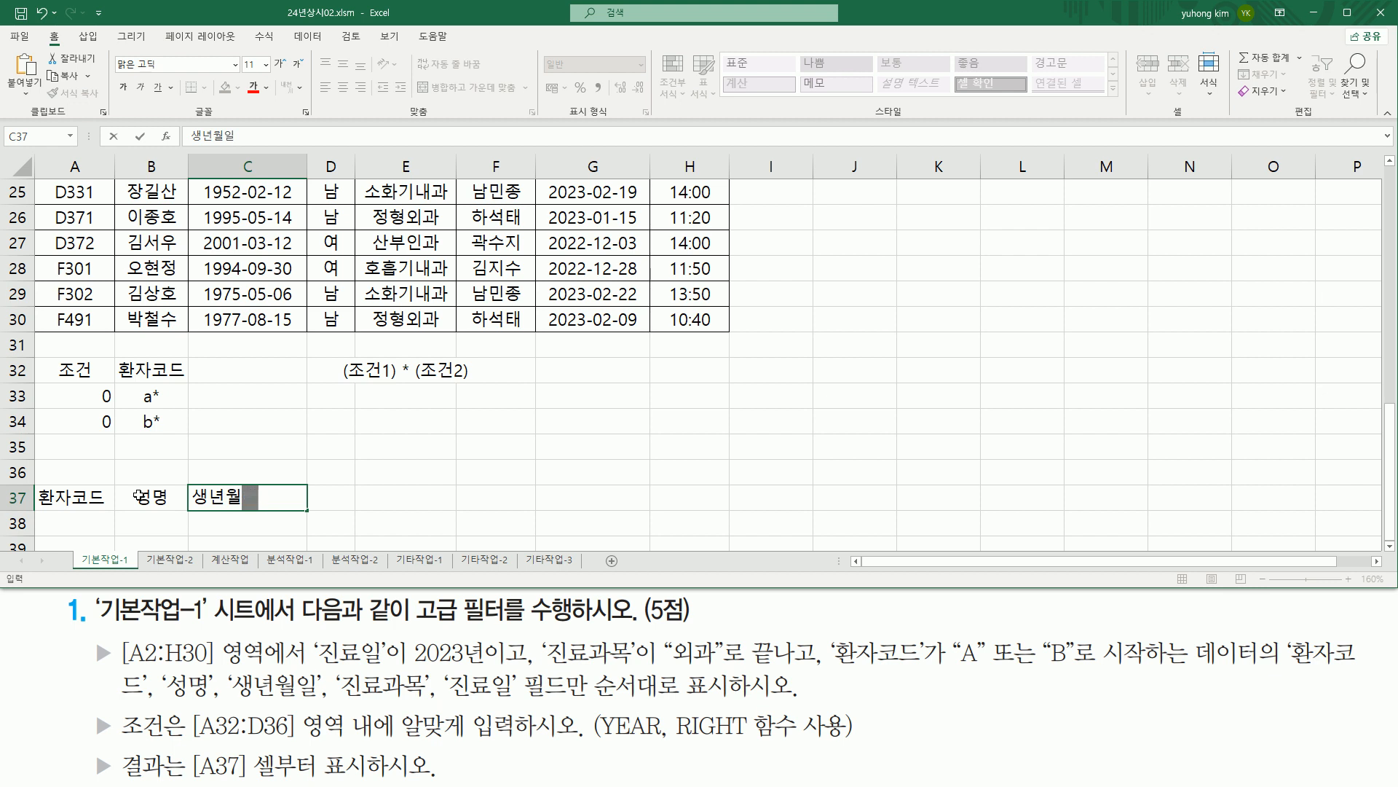
{"action": "key", "text": "Tab"}
{"action": "type", "text": "진료과목"}
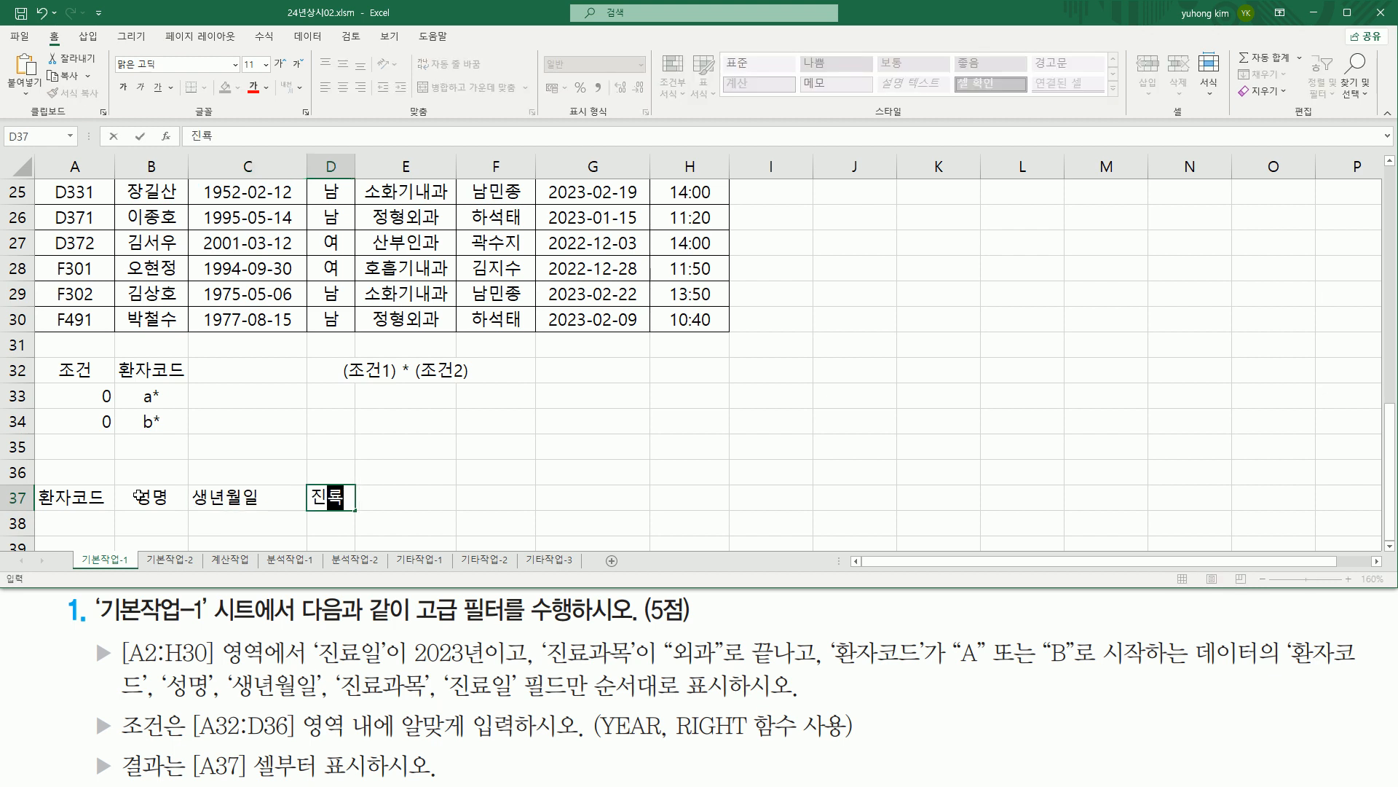
{"action": "key", "text": "Tab"}
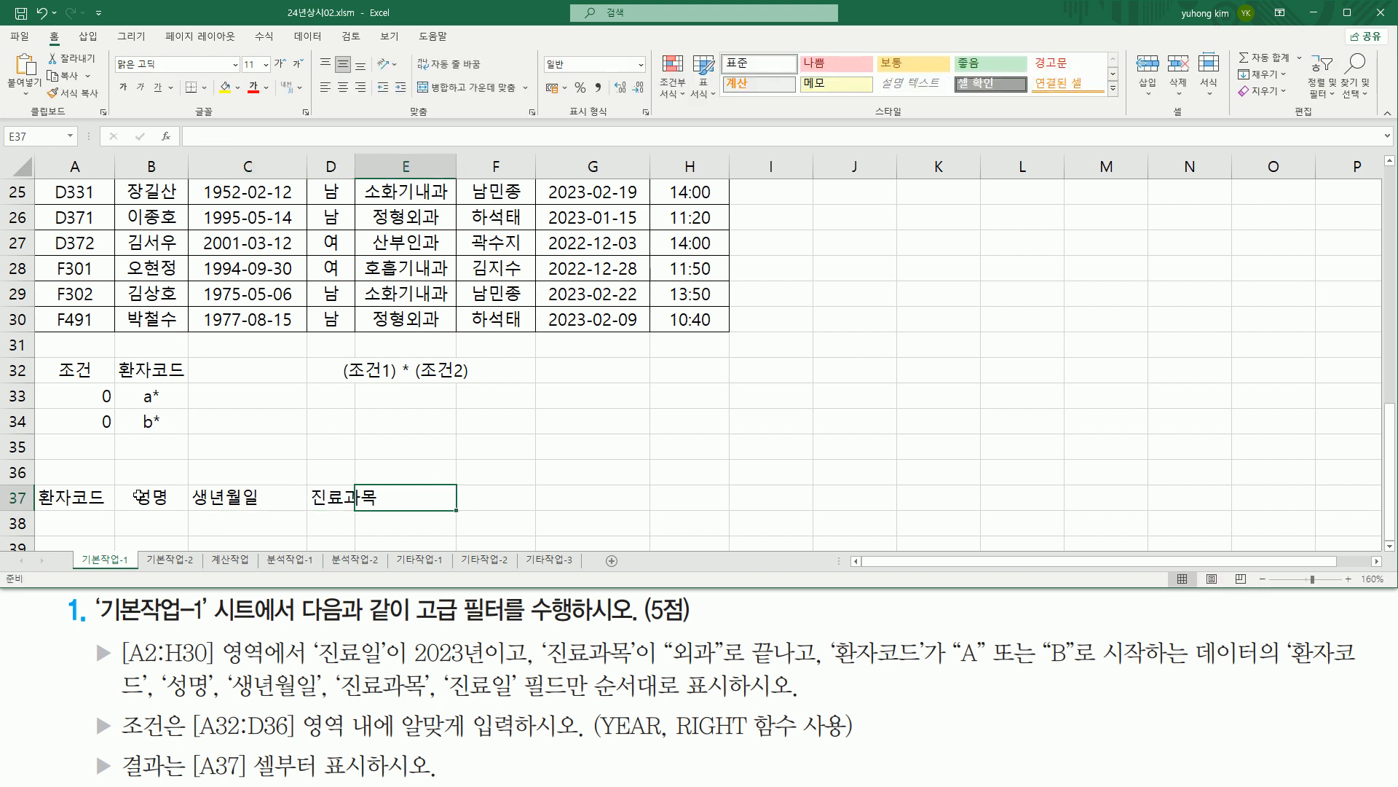
{"action": "type", "text": "진료일"}
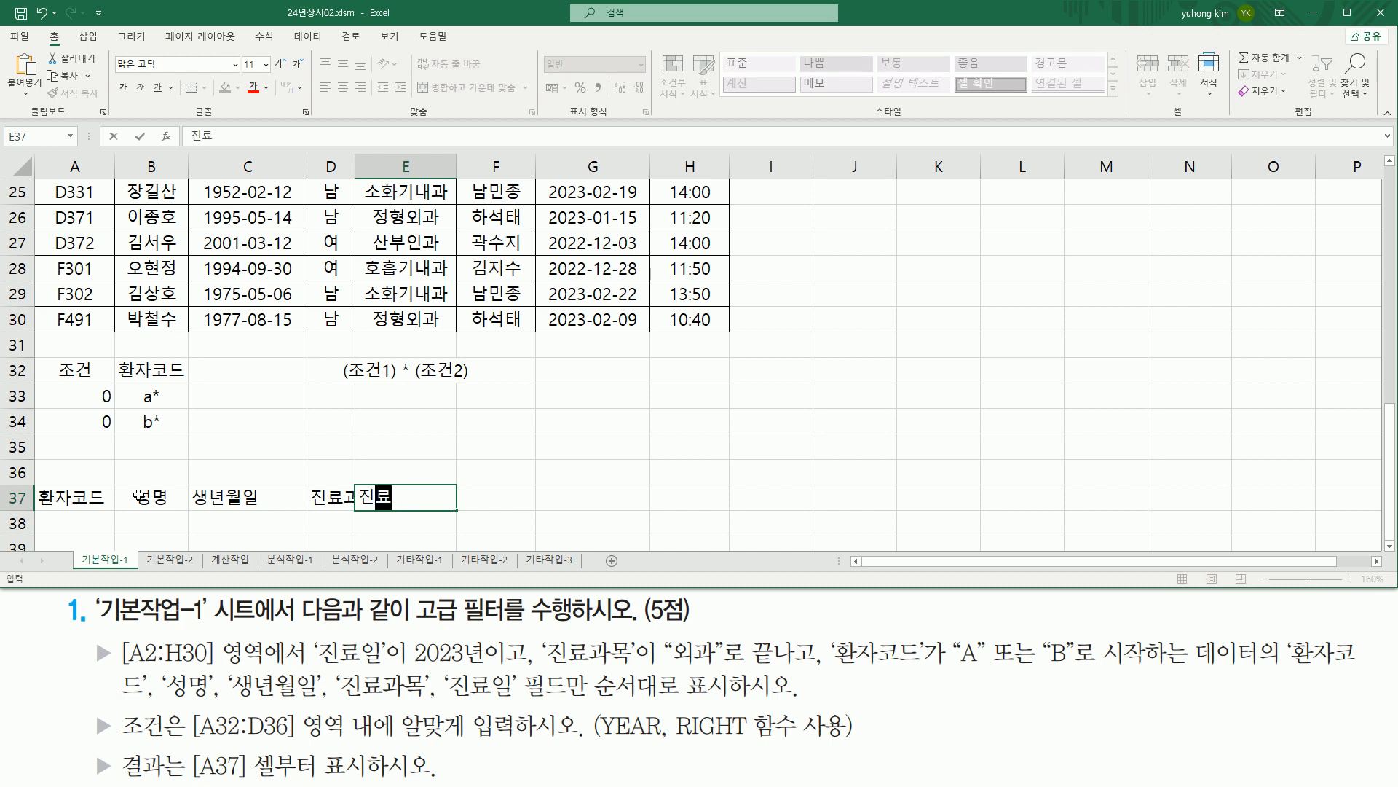
{"action": "key", "text": "Return"}
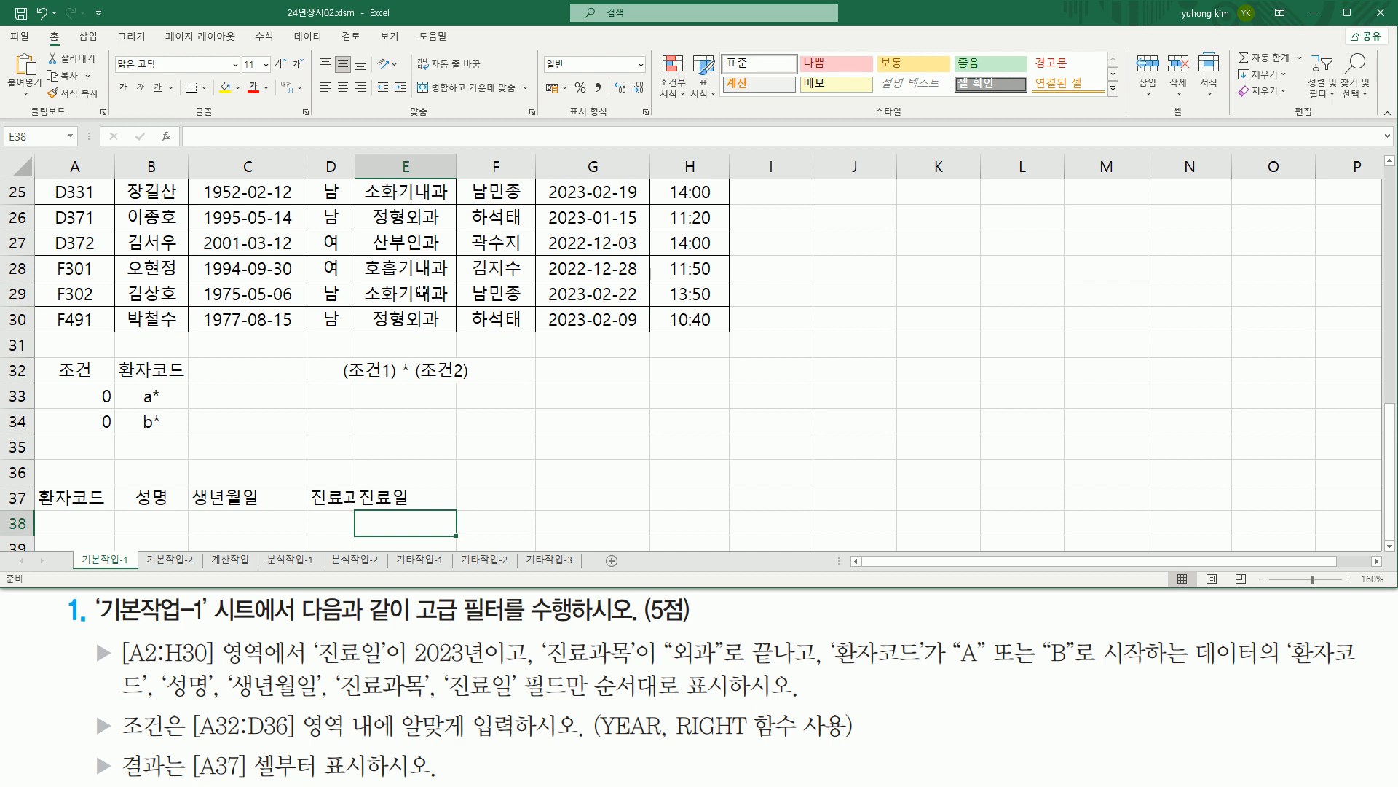
Step: Start the advanced filter (고급 필터) with a cell inside the patient data table selected
{"action": "scroll", "coordinate": [423, 293], "scroll_direction": "up", "scroll_amount": 8}
{"action": "left_click", "coordinate": [369, 261]}
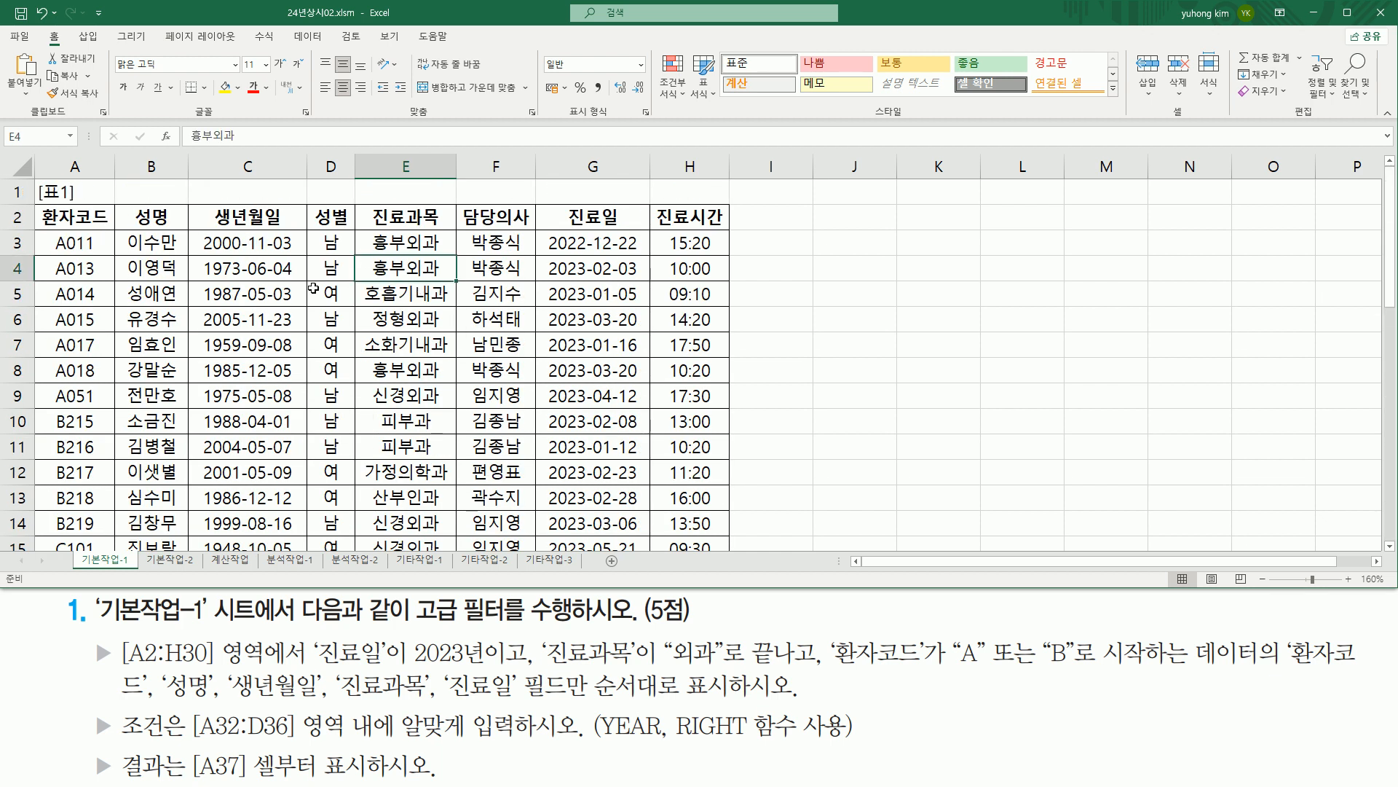
{"action": "left_click", "coordinate": [245, 326]}
{"action": "left_click", "coordinate": [244, 374]}
{"action": "left_click", "coordinate": [413, 388]}
{"action": "left_click", "coordinate": [612, 423]}
{"action": "left_click", "coordinate": [417, 447]}
{"action": "left_click", "coordinate": [326, 373]}
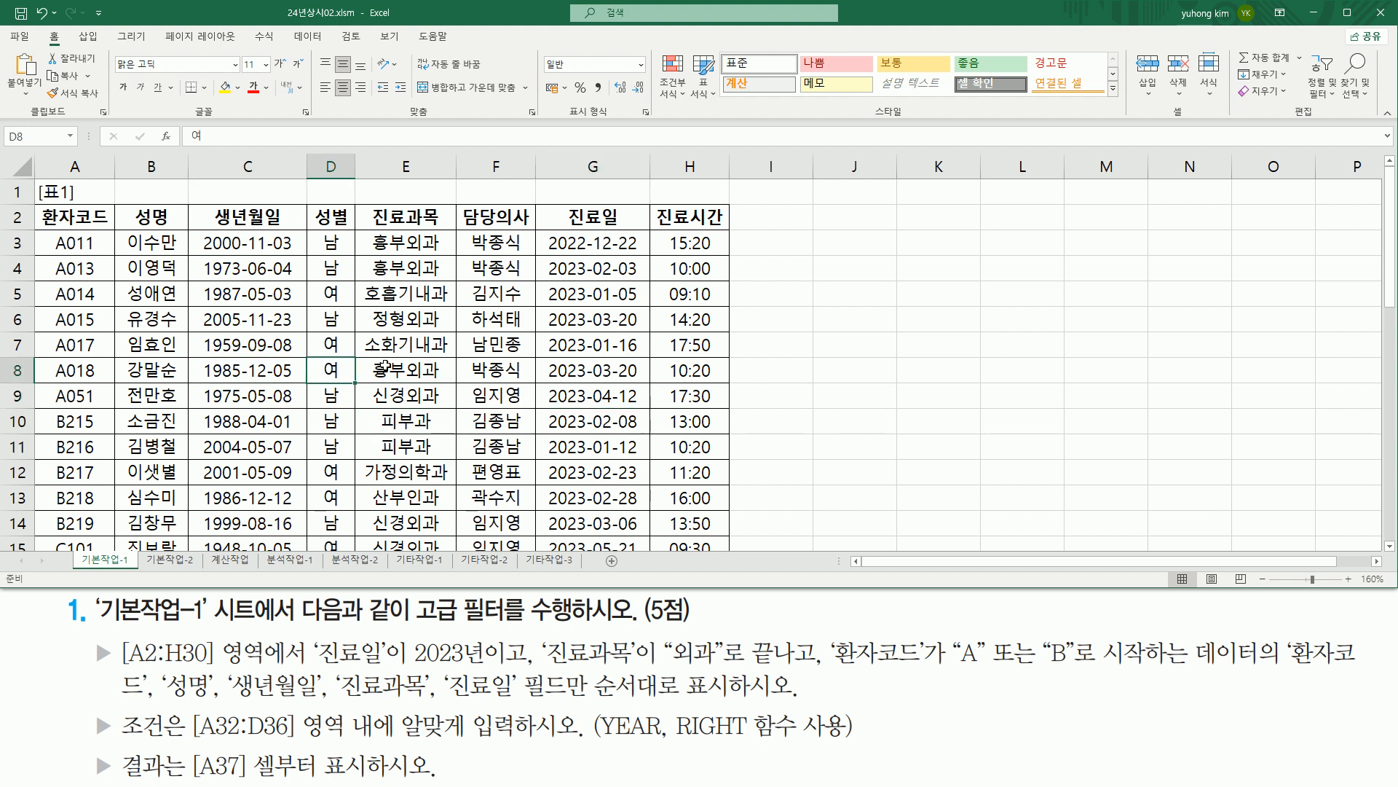
{"action": "left_click", "coordinate": [314, 38]}
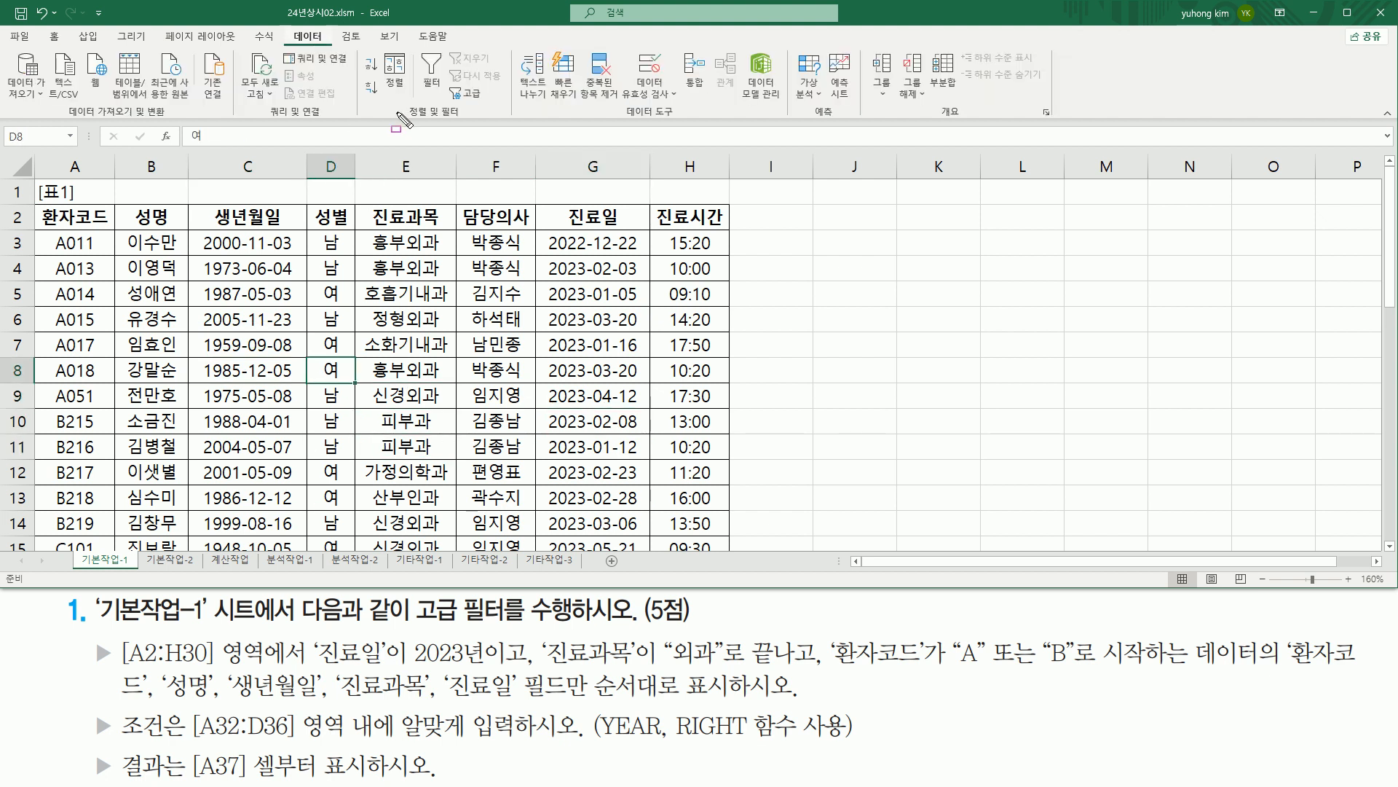
{"action": "left_click_drag", "start_coordinate": [404, 117], "coordinate": [497, 104]}
{"action": "left_click", "coordinate": [470, 93]}
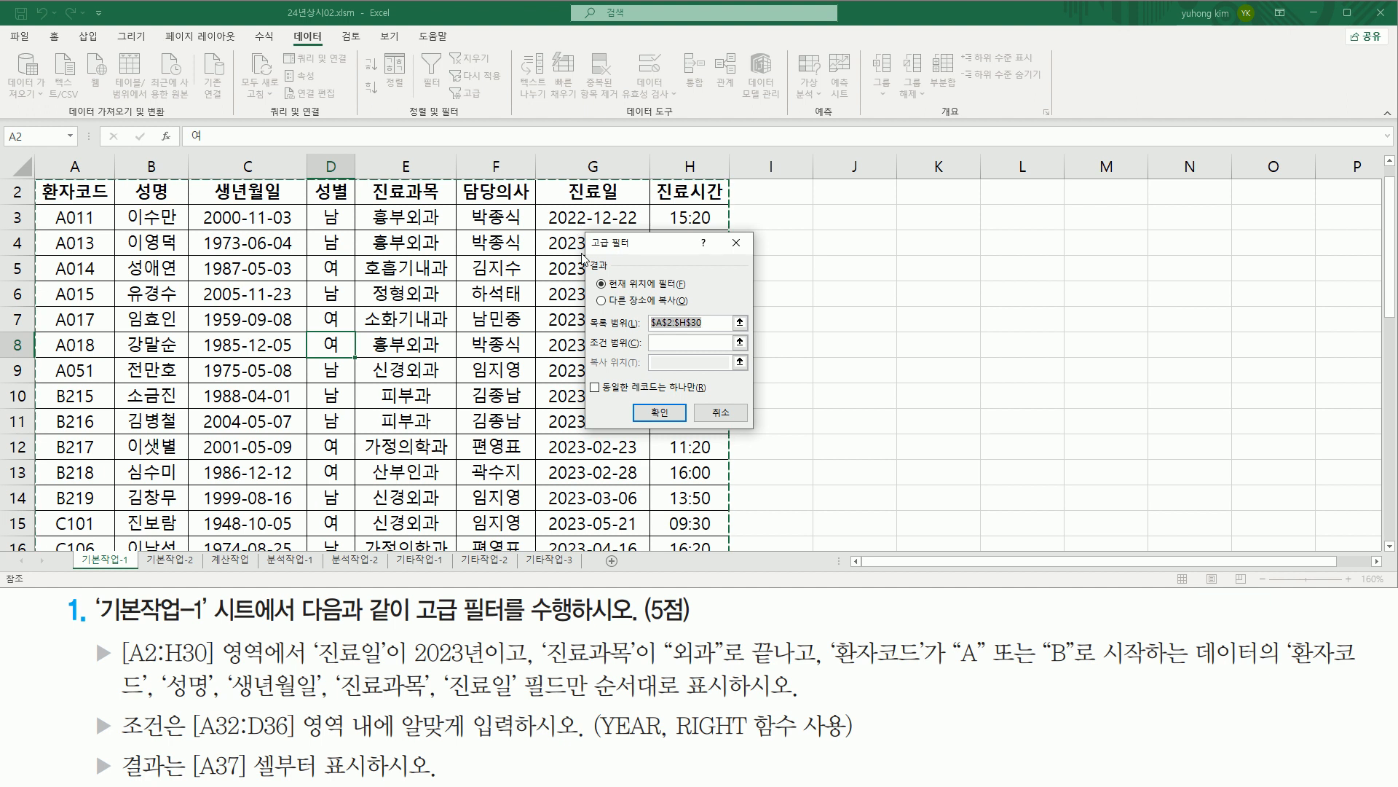
Step: Set the filter to copy its results to another location (다른 장소에 복사) and check the list range $A$2:$H$30
{"action": "mouse_move", "coordinate": [588, 257]}
{"action": "left_mouse_down"}
{"action": "mouse_move", "coordinate": [618, 297]}
{"action": "mouse_move", "coordinate": [701, 320]}
{"action": "mouse_move", "coordinate": [685, 315]}
{"action": "left_mouse_up"}
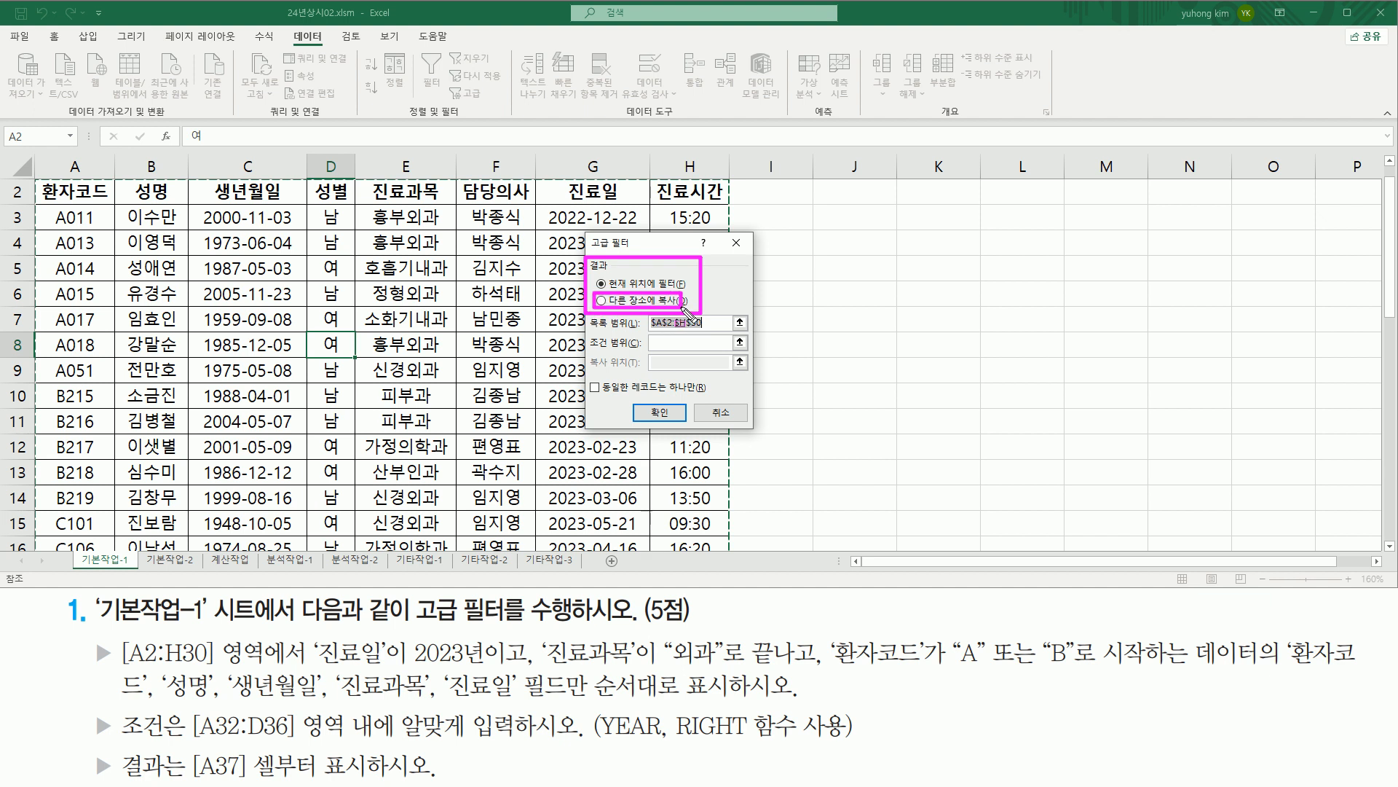
{"action": "left_click", "coordinate": [635, 302]}
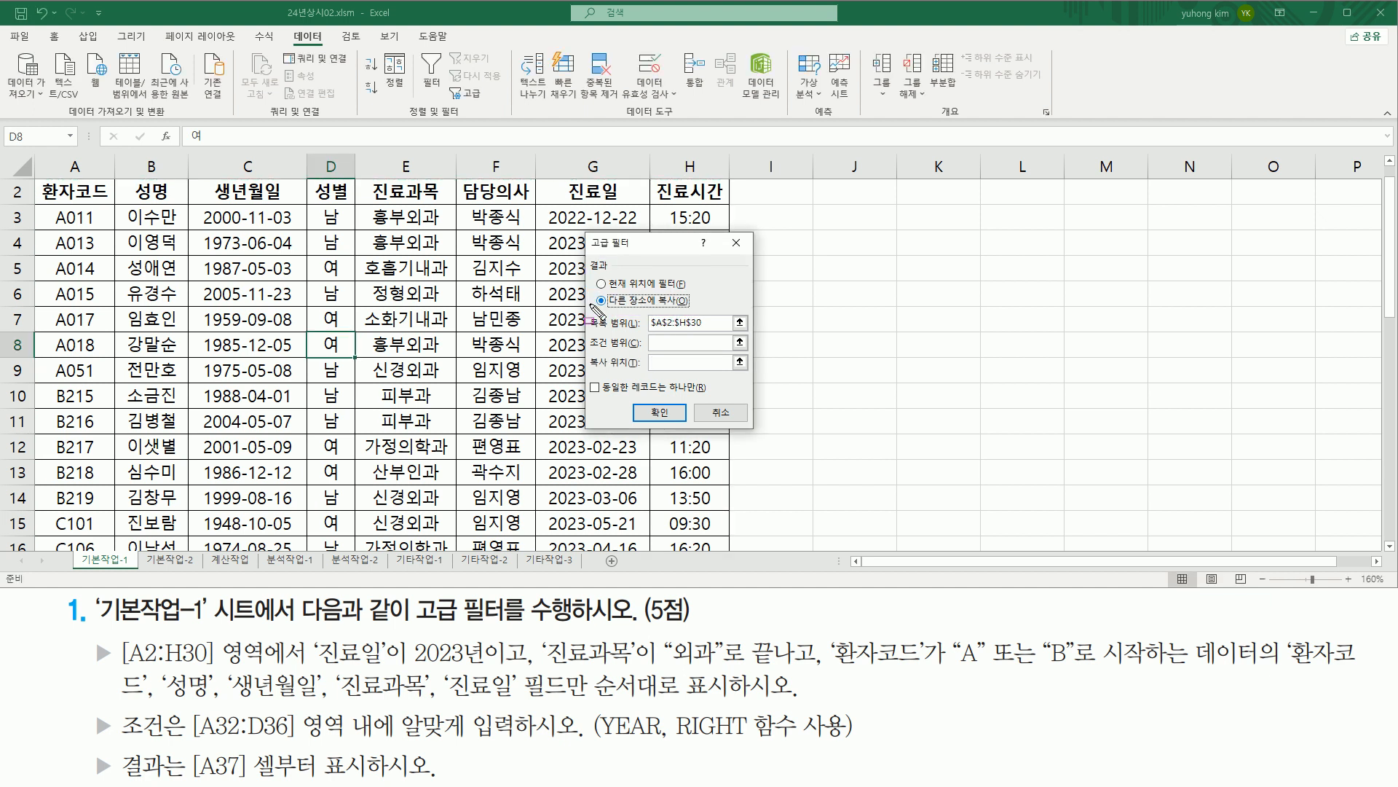
{"action": "left_click_drag", "start_coordinate": [593, 307], "coordinate": [699, 308]}
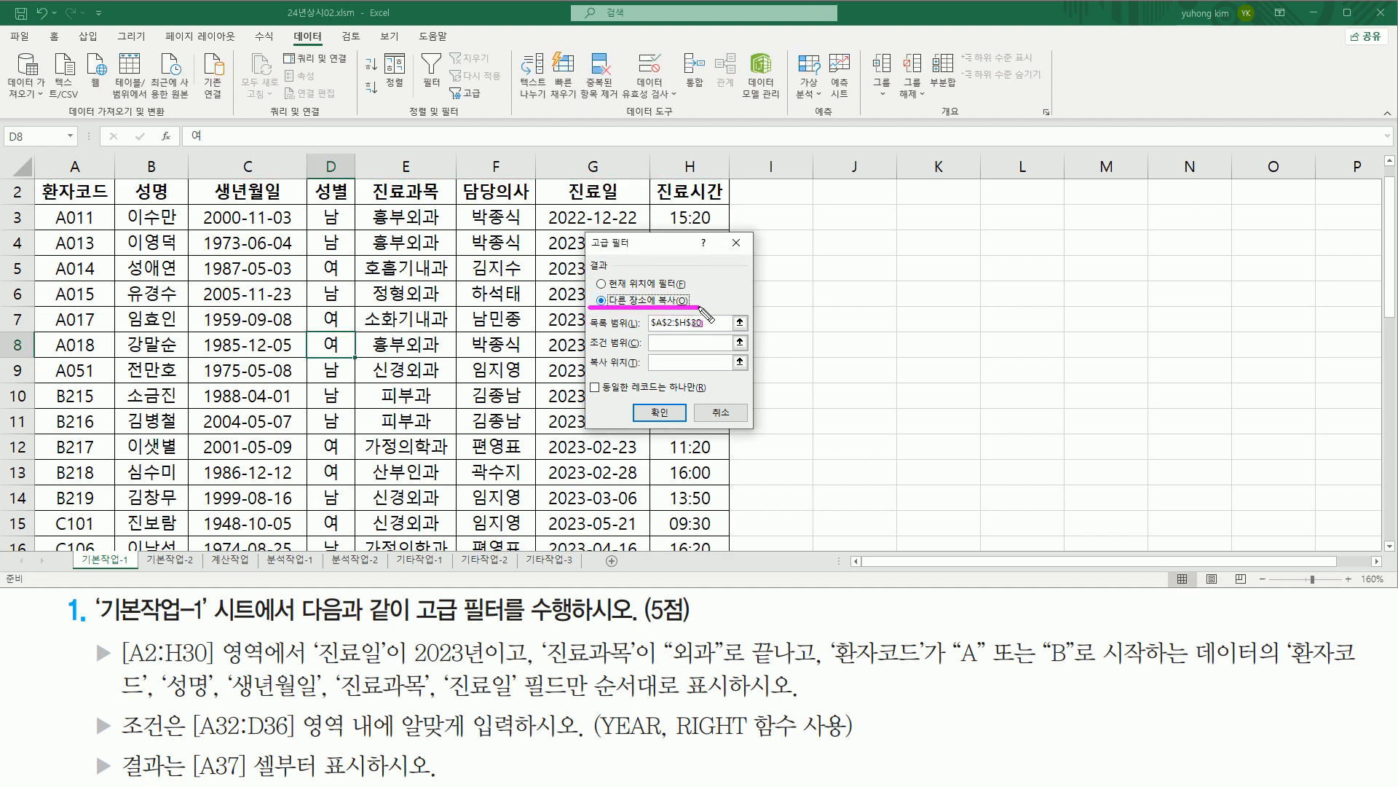
{"action": "left_click", "coordinate": [681, 322]}
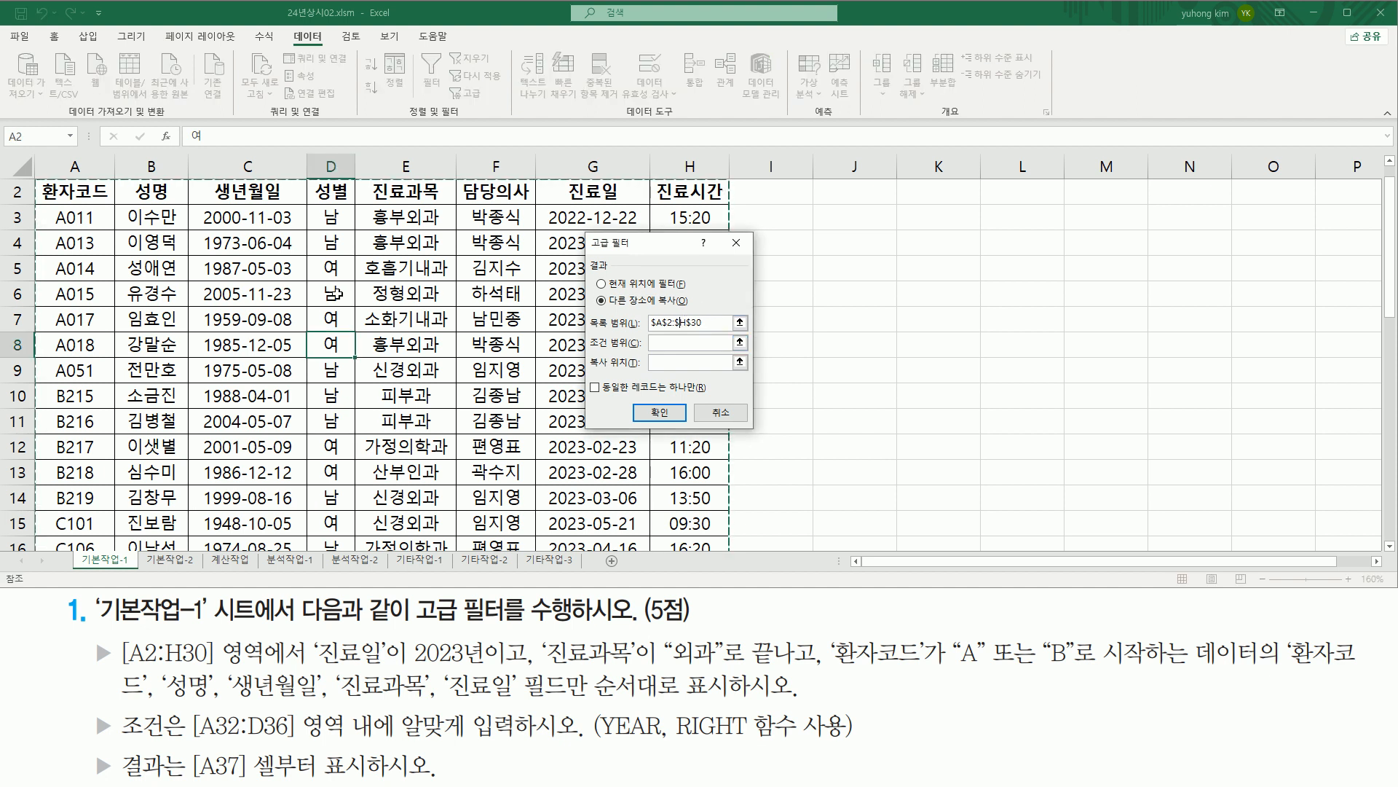
{"action": "scroll", "coordinate": [337, 294], "scroll_direction": "up", "scroll_amount": 1}
{"action": "scroll", "coordinate": [462, 291], "scroll_direction": "down", "scroll_amount": 7}
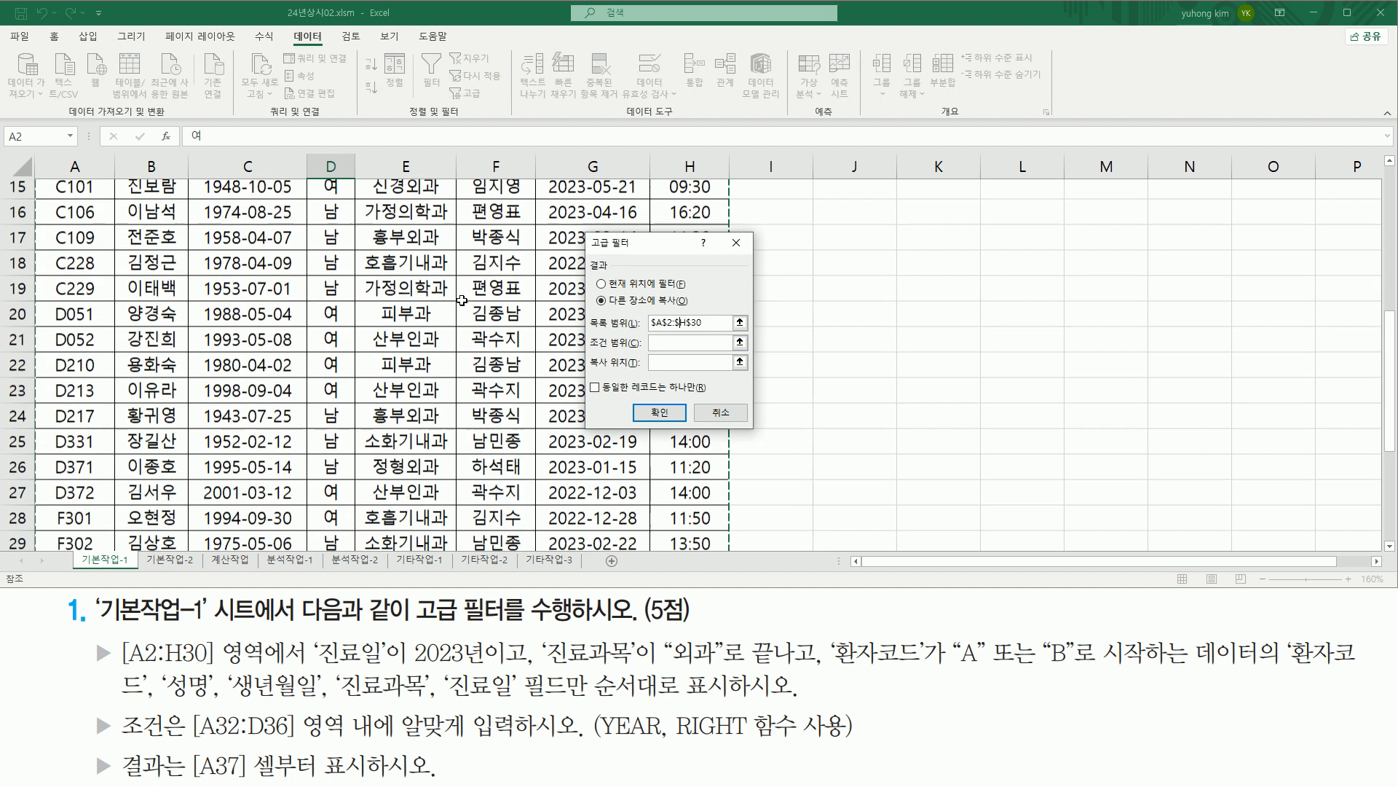
Step: Set the filter's criteria range to A32:B34 and its copy destination to the output headers in A37:E37
{"action": "left_click", "coordinate": [662, 342]}
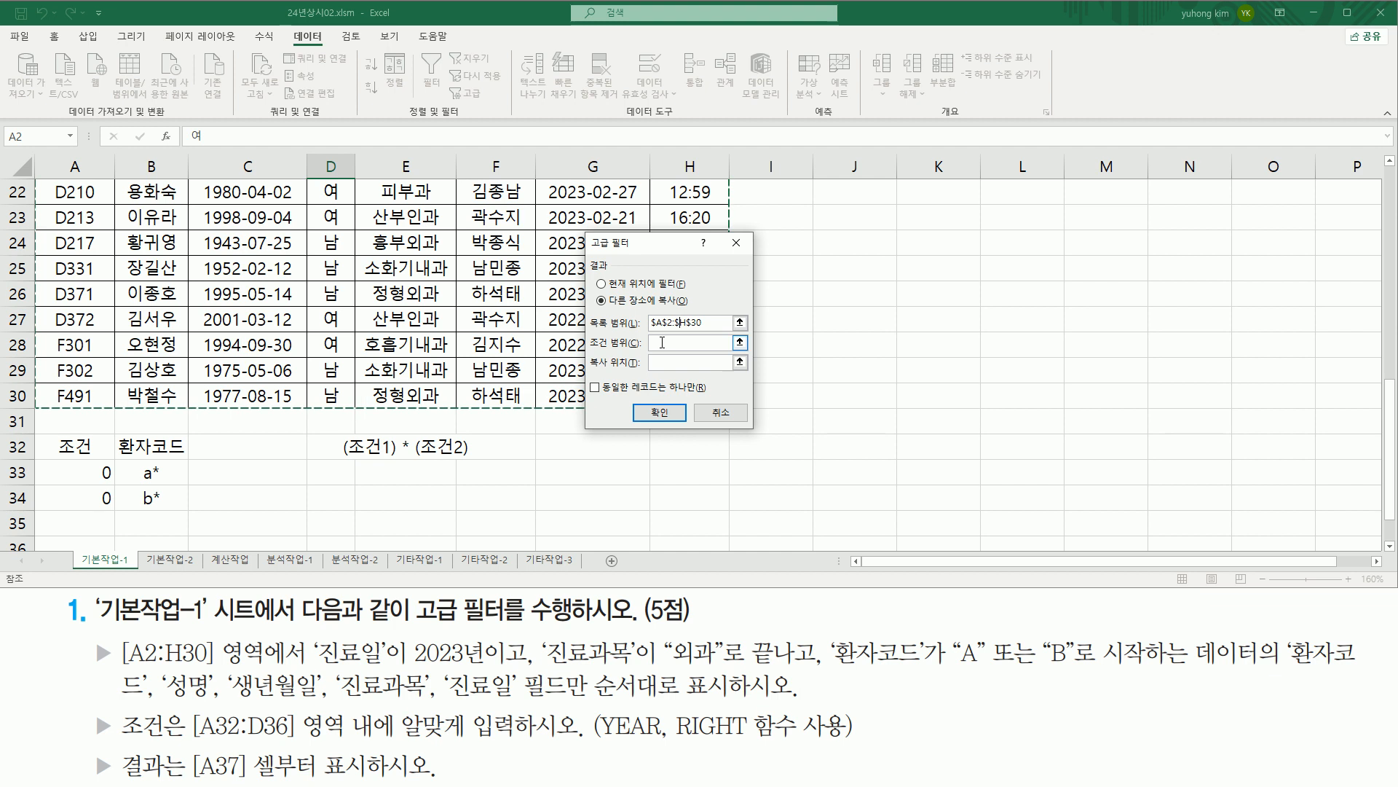
{"action": "left_click_drag", "start_coordinate": [98, 457], "coordinate": [146, 501]}
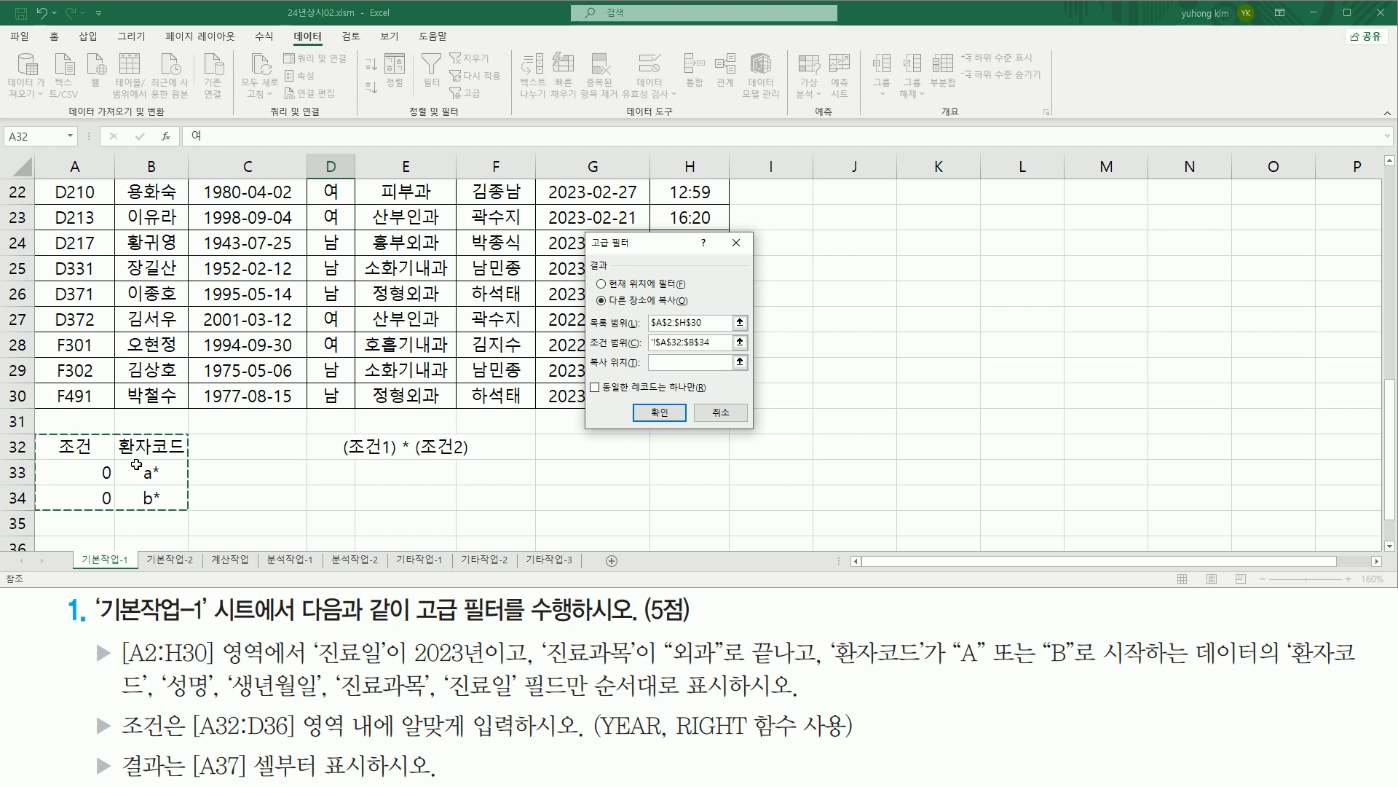
{"action": "left_click", "coordinate": [666, 362]}
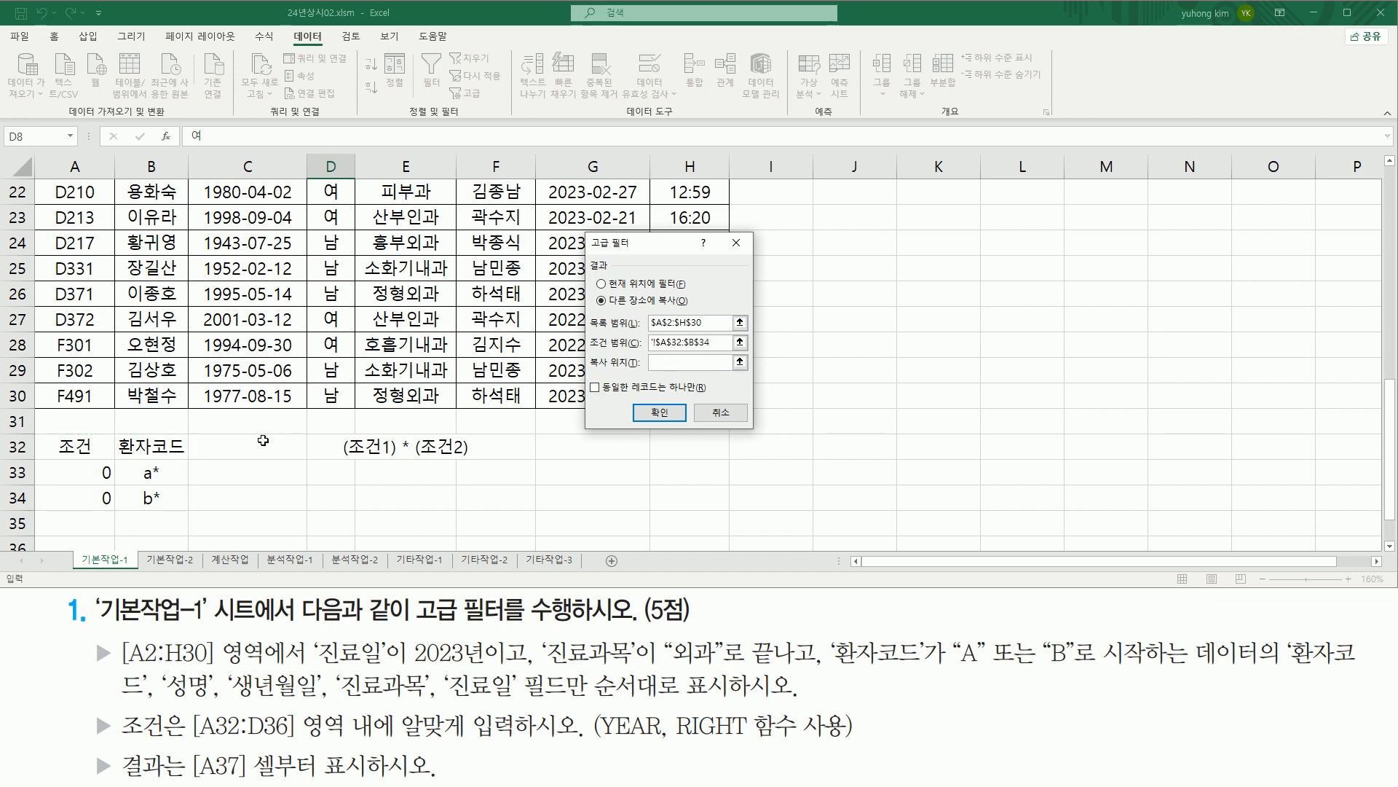
{"action": "scroll", "coordinate": [263, 440], "scroll_direction": "down", "scroll_amount": 2}
{"action": "left_click_drag", "start_coordinate": [73, 421], "coordinate": [389, 424]}
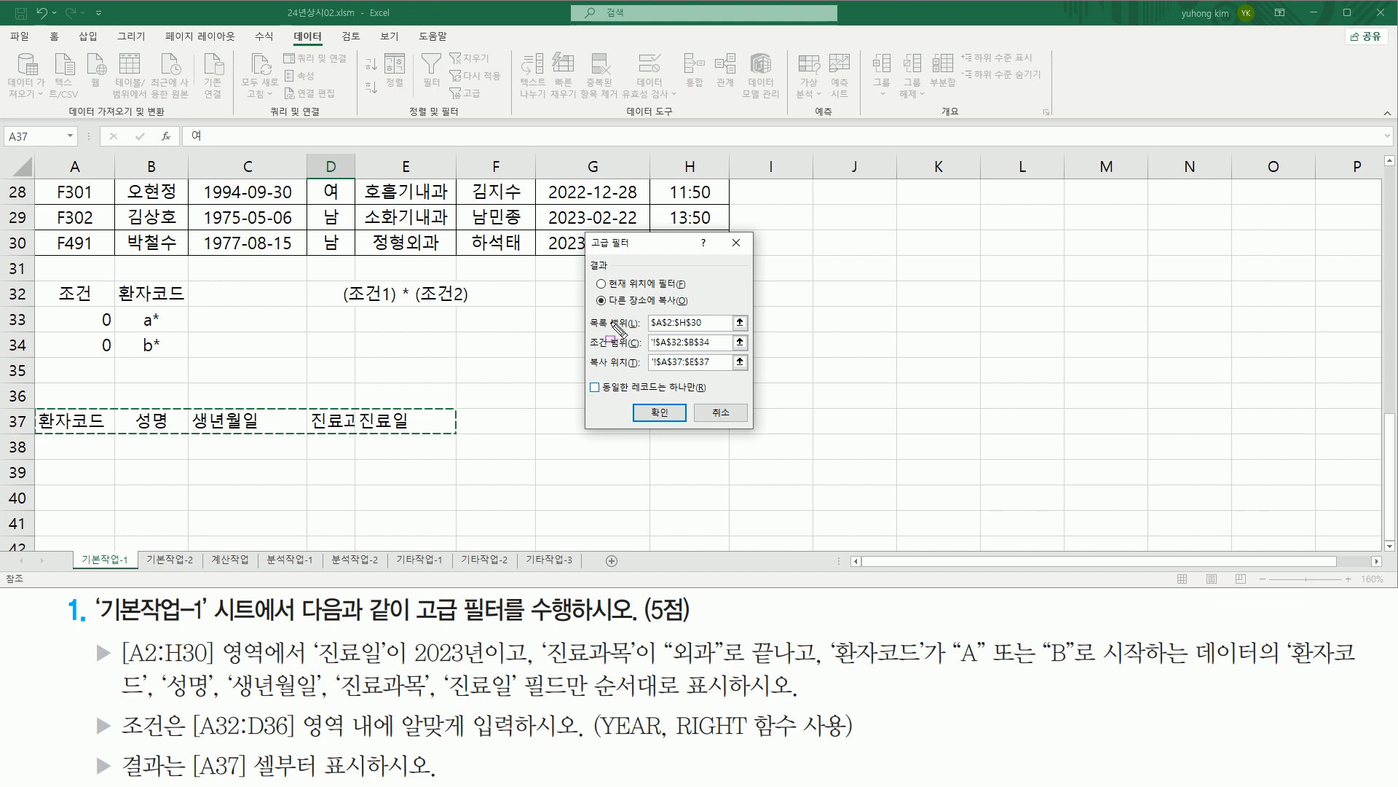
Step: Run the advanced filter to copy the matching records under the A37:E37 headers and auto-fit column D to its contents
{"action": "left_click", "coordinate": [645, 411]}
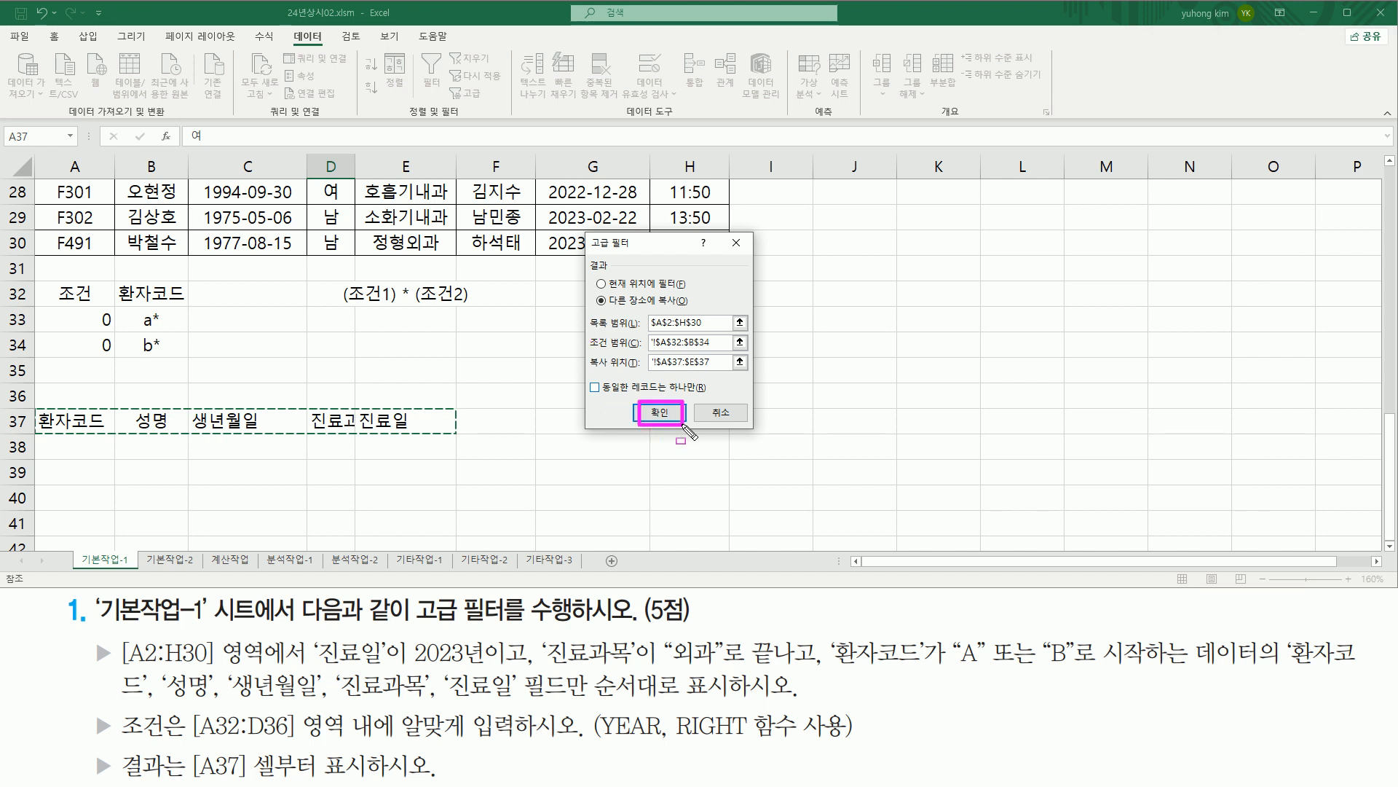
{"action": "key", "text": "Escape"}
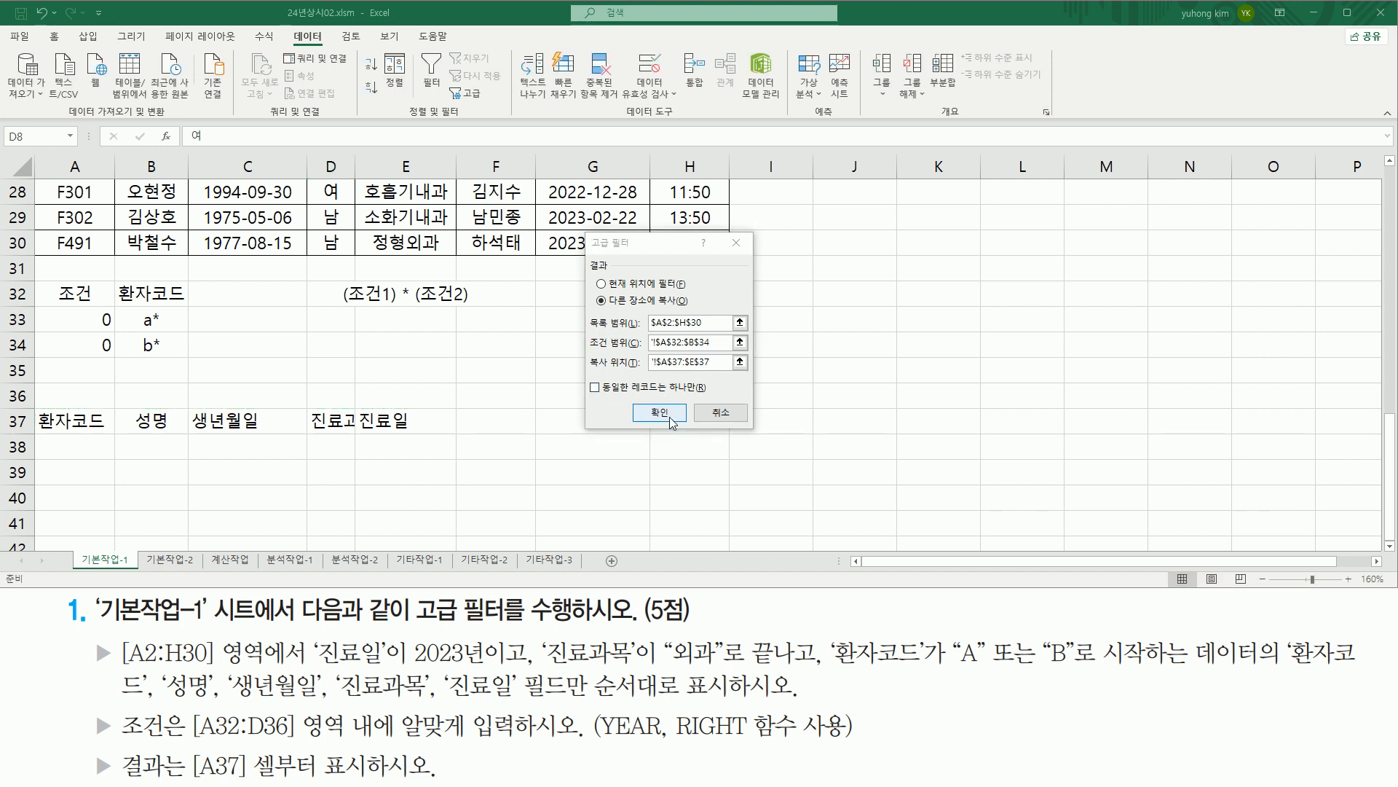
{"action": "left_click", "coordinate": [660, 412]}
{"action": "scroll", "coordinate": [668, 421], "scroll_direction": "up", "scroll_amount": 7}
{"action": "scroll", "coordinate": [668, 422], "scroll_direction": "down", "scroll_amount": 8}
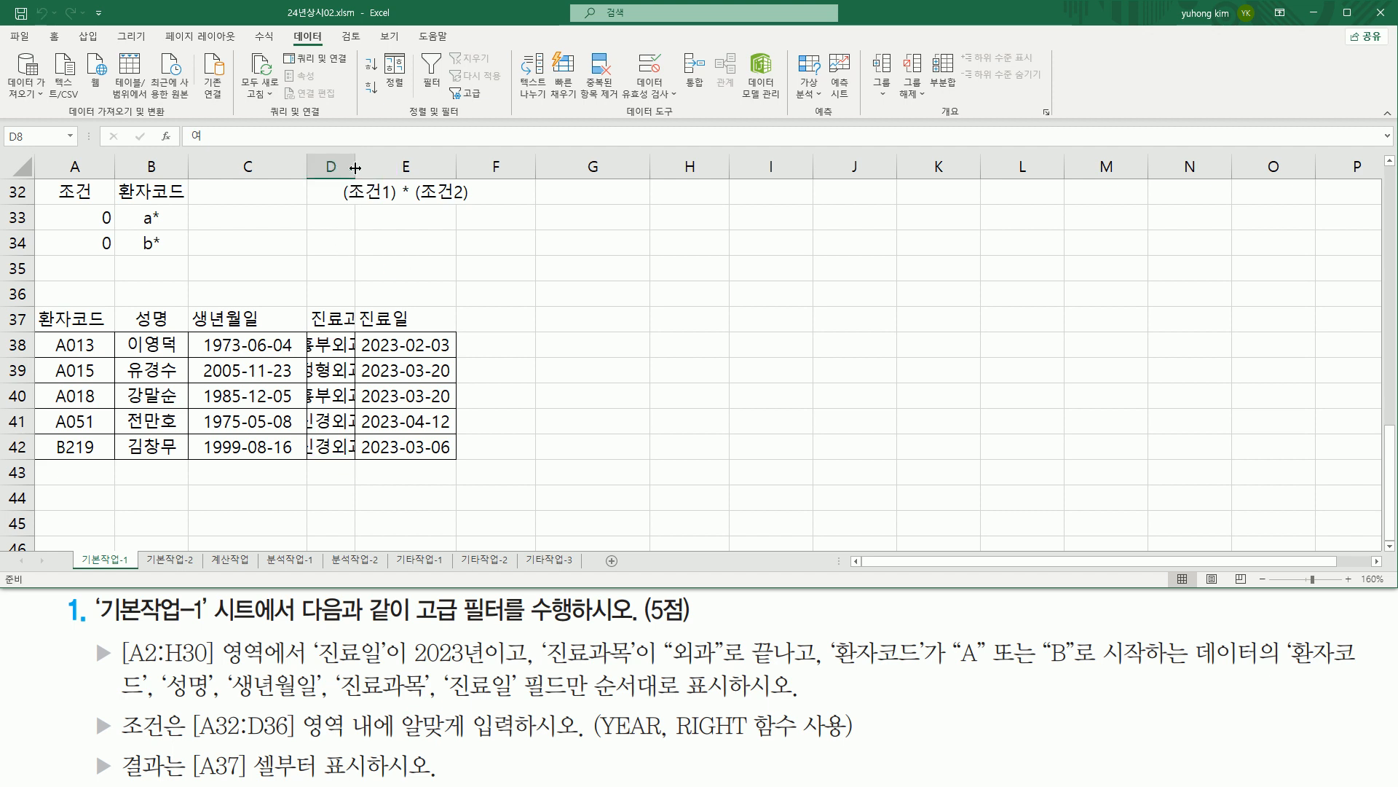
{"action": "double_click", "coordinate": [356, 167]}
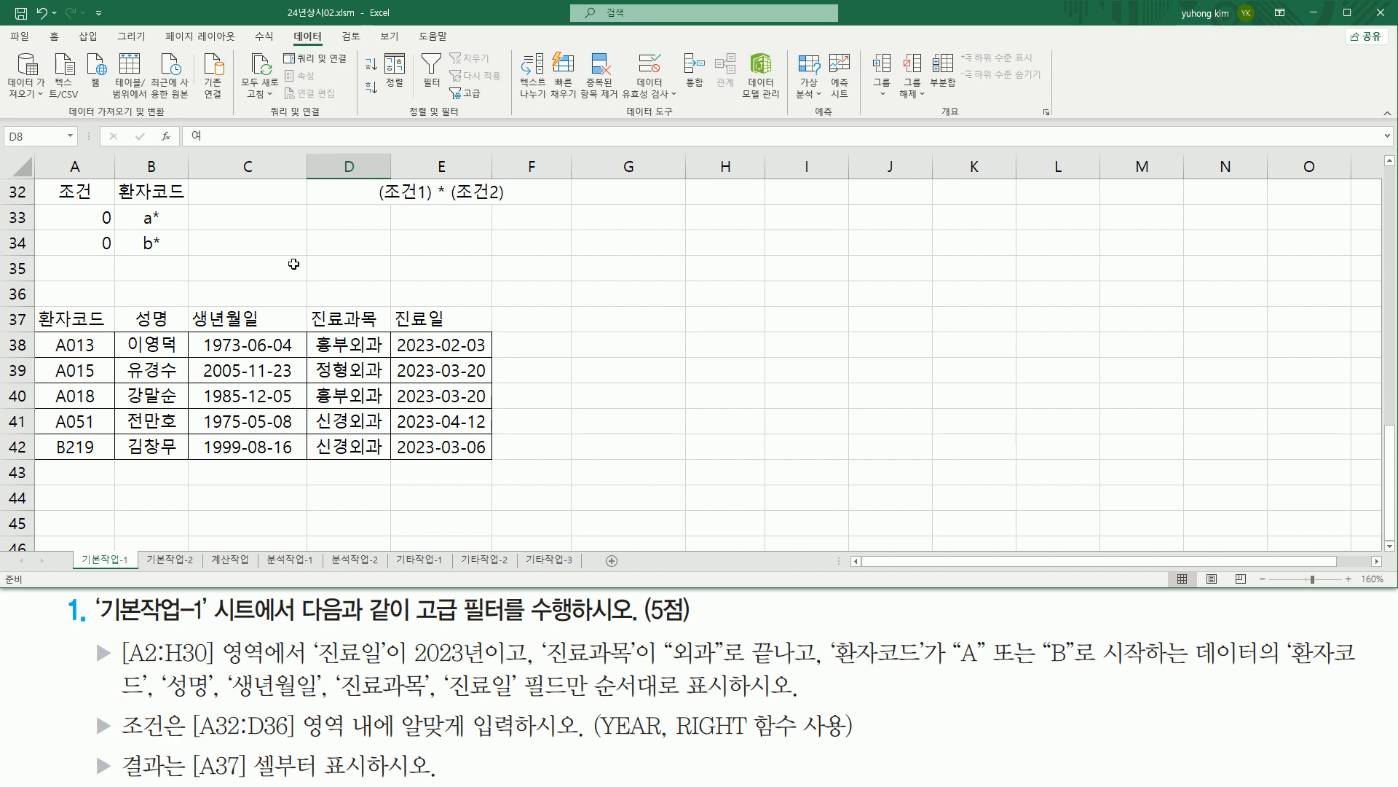
Step: Check the copied rows in A38:E42 against the 2023 진료일, 외과 진료과목 and A or B 환자코드 conditions
{"action": "left_click_drag", "start_coordinate": [395, 331], "coordinate": [436, 467]}
{"action": "left_click_drag", "start_coordinate": [325, 665], "coordinate": [745, 665]}
{"action": "mouse_move", "coordinate": [348, 332]}
{"action": "left_mouse_down"}
{"action": "mouse_move", "coordinate": [360, 455]}
{"action": "mouse_move", "coordinate": [386, 342]}
{"action": "mouse_move", "coordinate": [387, 461]}
{"action": "left_mouse_up"}
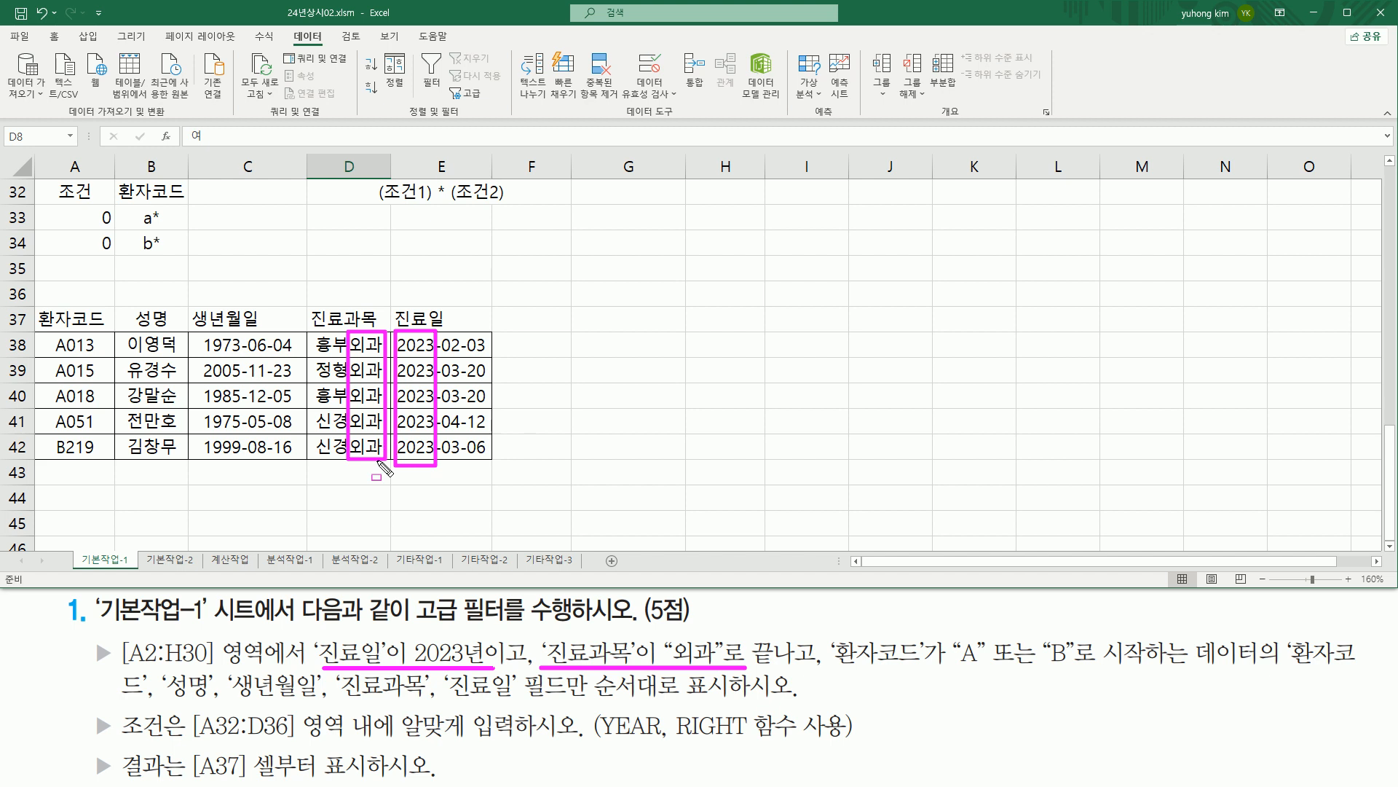
{"action": "left_click_drag", "start_coordinate": [50, 332], "coordinate": [71, 436]}
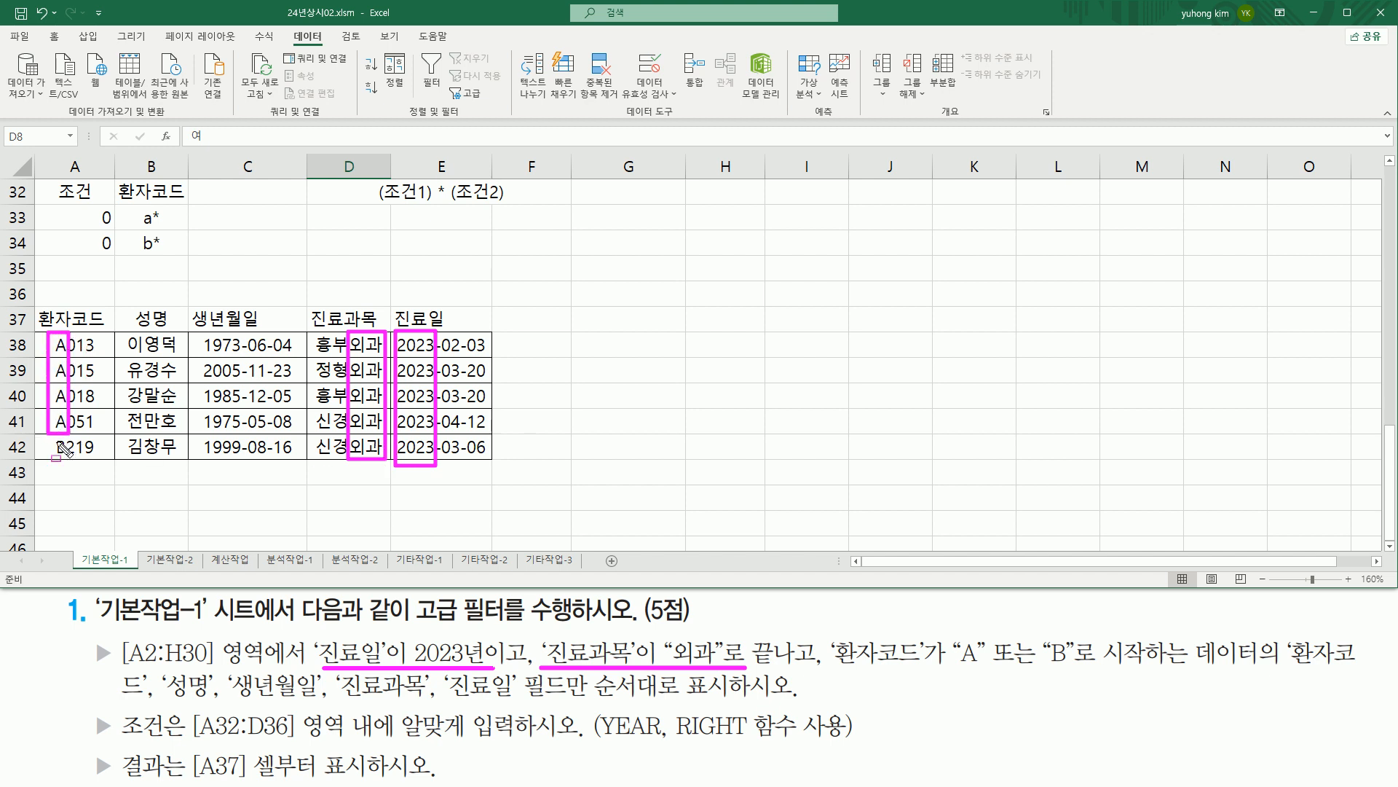
{"action": "left_click_drag", "start_coordinate": [52, 442], "coordinate": [70, 457]}
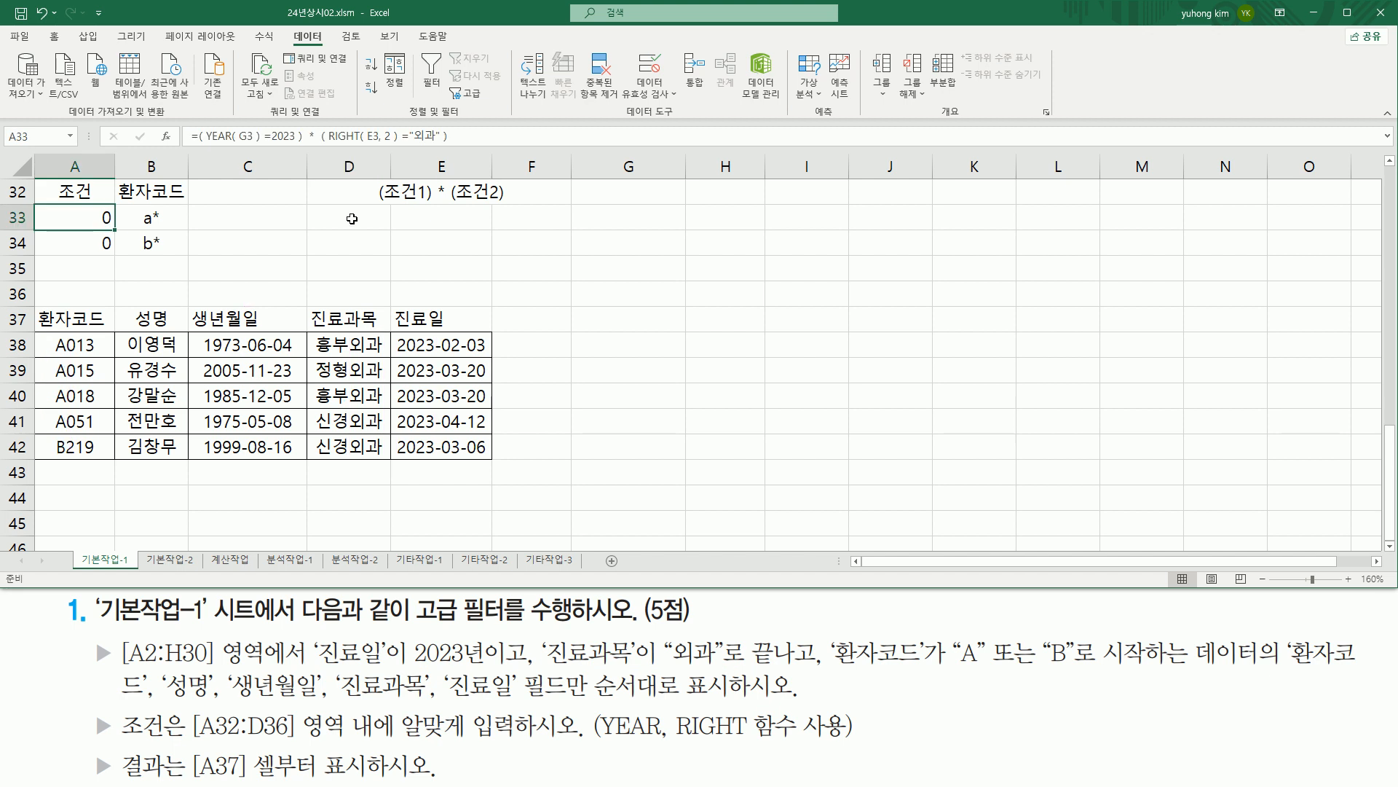
Step: Place the criteria formula =( YEAR( G3 ) =2023 ) * ( RIGHT( E3, 2 ) ="외과" ) as text in D34, left-aligned
{"action": "left_click", "coordinate": [353, 219]}
{"action": "type", "text": "=( YEAR( G3 ) =2023 ) * ( RIGHT( E3, 2 ) =\"외과\" )"}
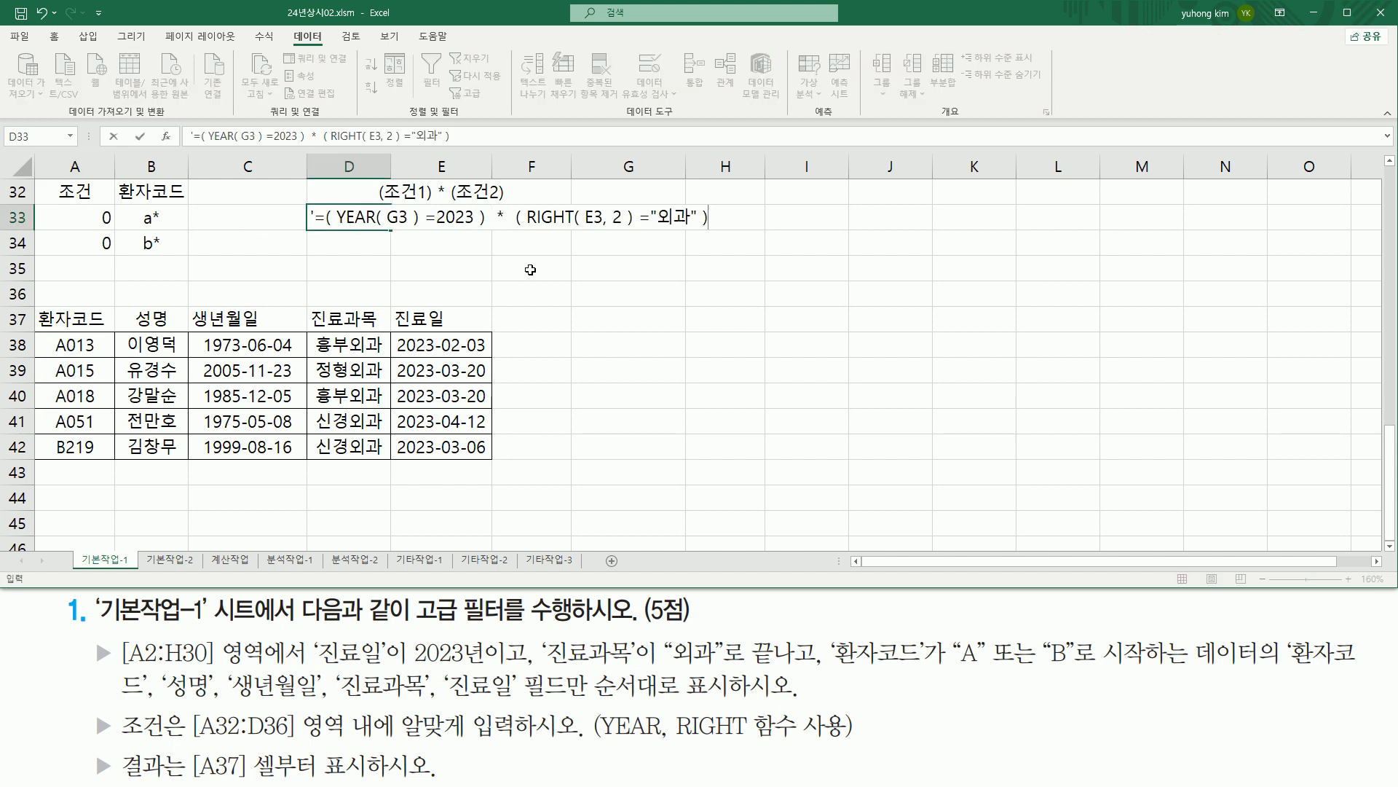
{"action": "key", "text": "Return"}
{"action": "left_click", "coordinate": [364, 218]}
{"action": "left_click_drag", "start_coordinate": [365, 230], "coordinate": [361, 246]}
{"action": "left_click", "coordinate": [54, 36]}
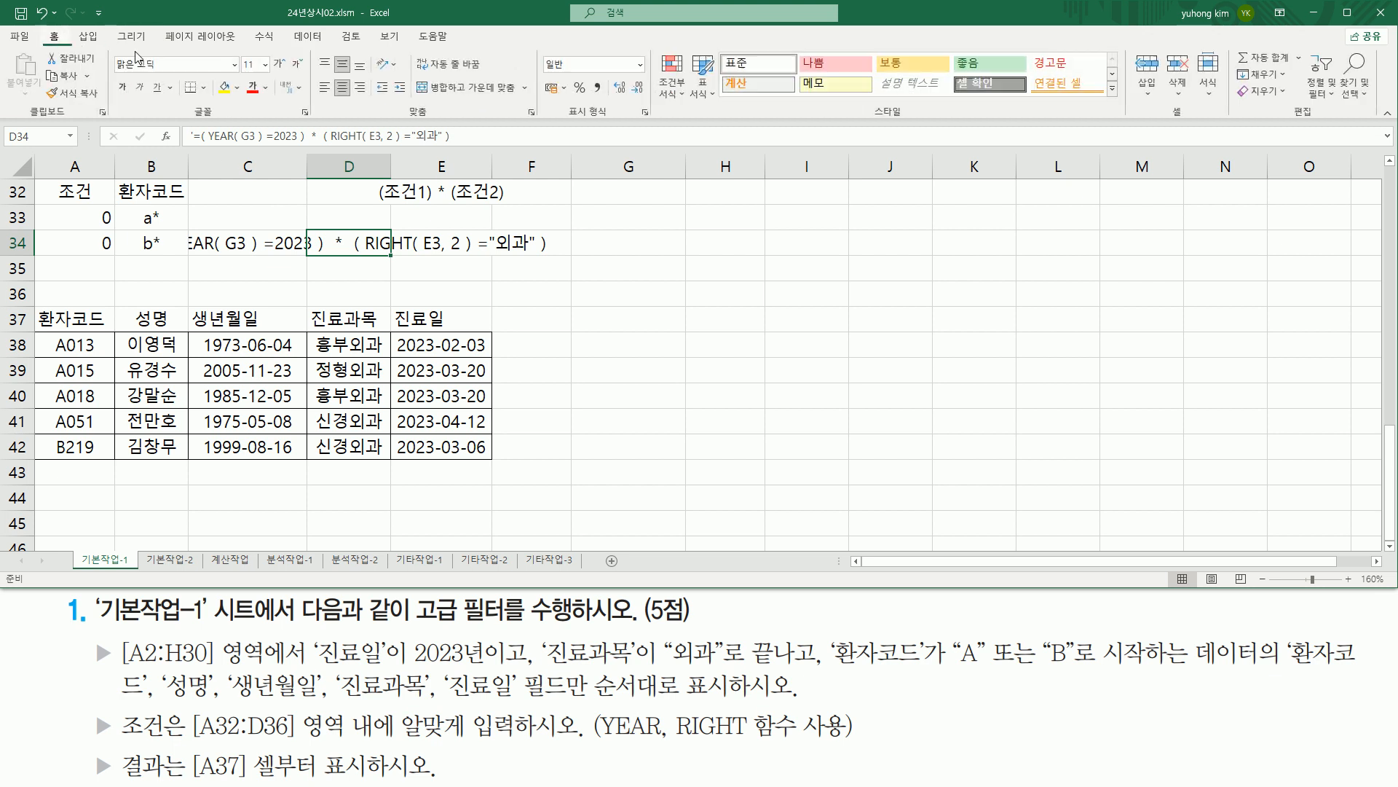
{"action": "left_click", "coordinate": [325, 87]}
{"action": "left_click", "coordinate": [889, 401]}
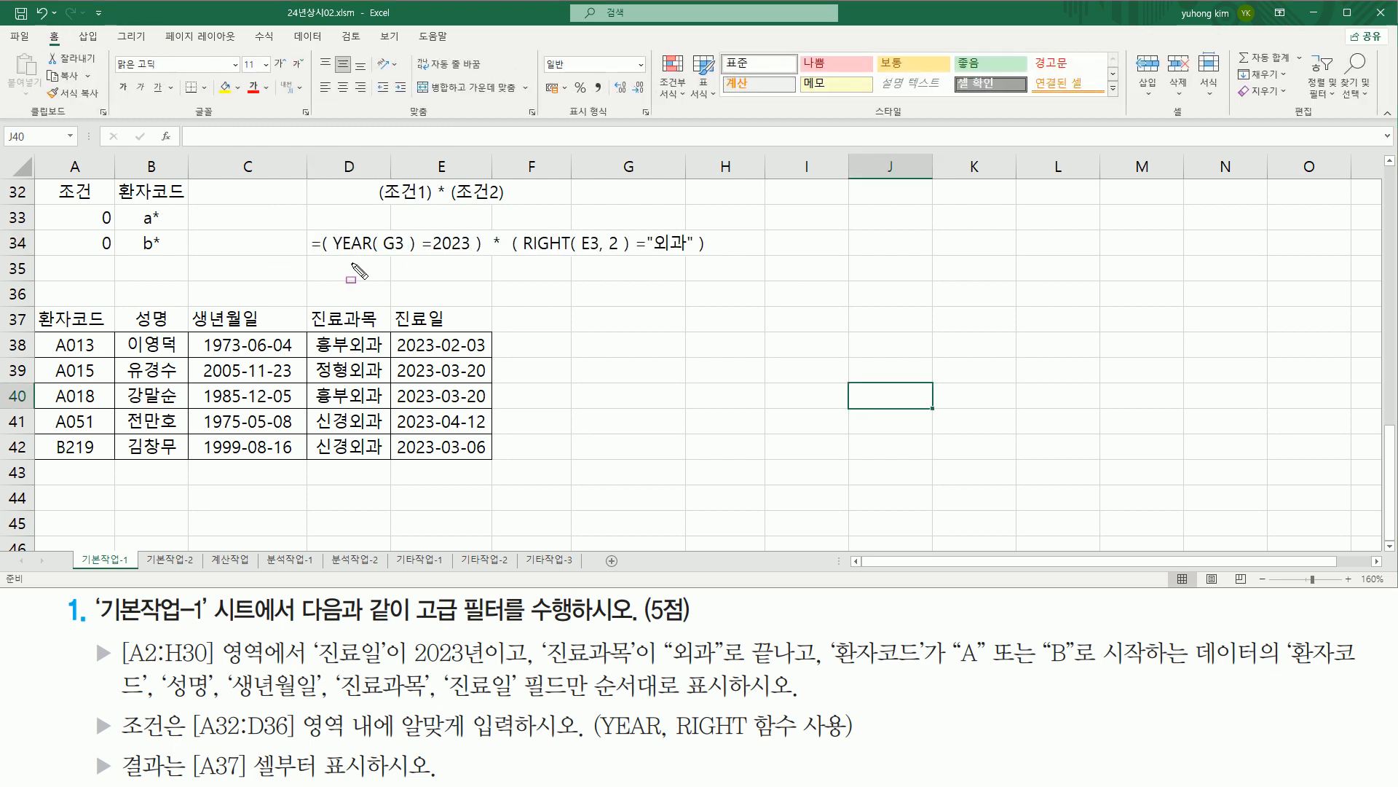
Step: Compare the formula text in D34 with the task's 진료일 and 진료과목 conditions and review its 환자코드 condition
{"action": "left_click_drag", "start_coordinate": [318, 256], "coordinate": [706, 256]}
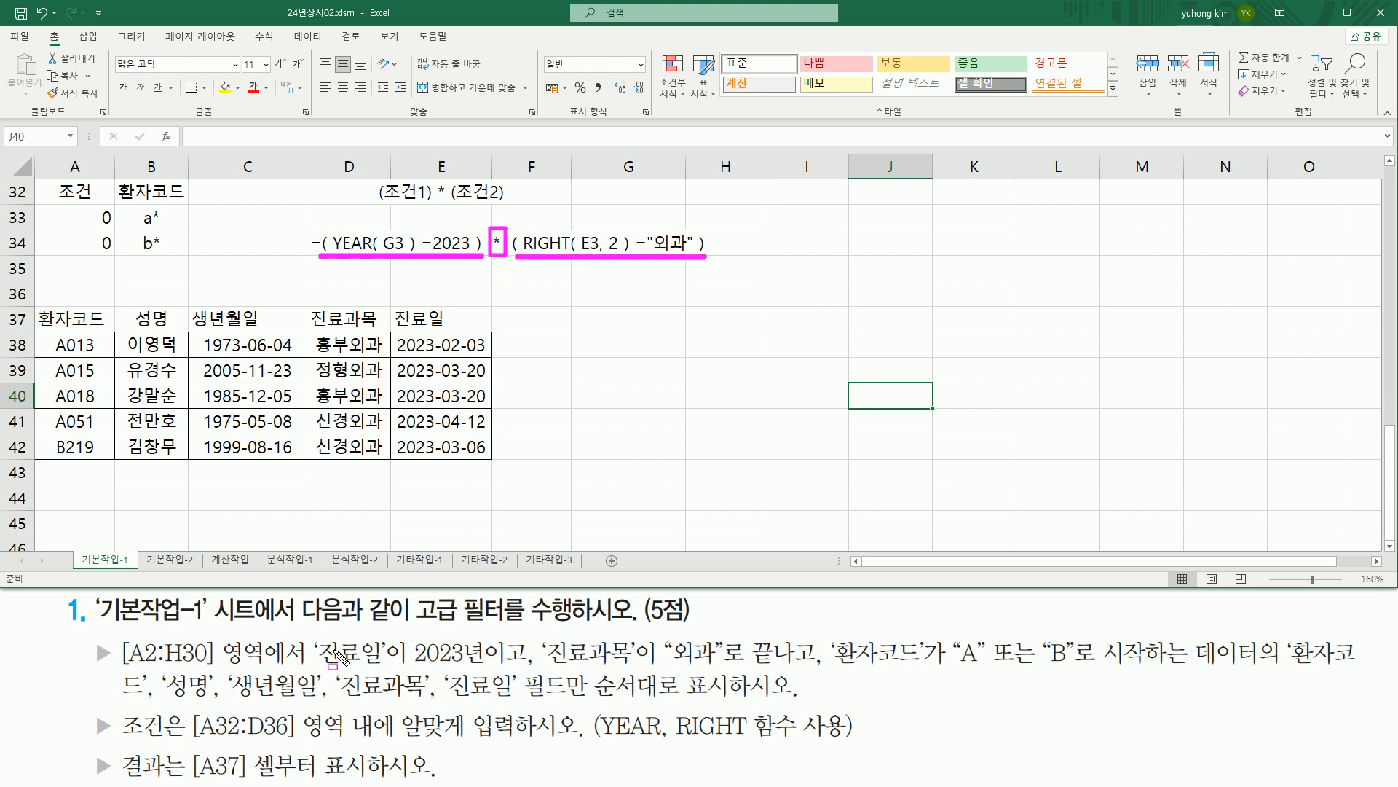
{"action": "left_click_drag", "start_coordinate": [316, 634], "coordinate": [384, 670]}
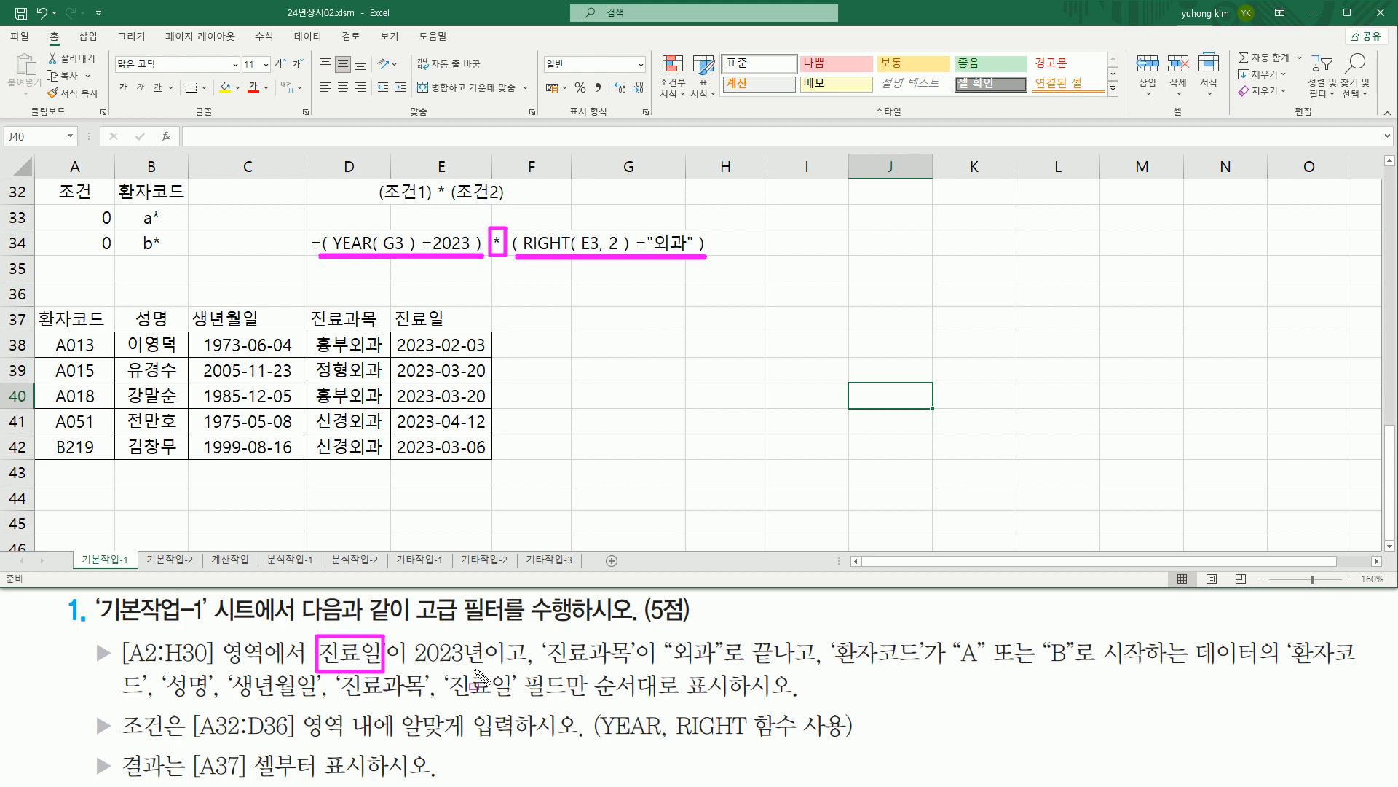
{"action": "left_click_drag", "start_coordinate": [483, 662], "coordinate": [639, 670]}
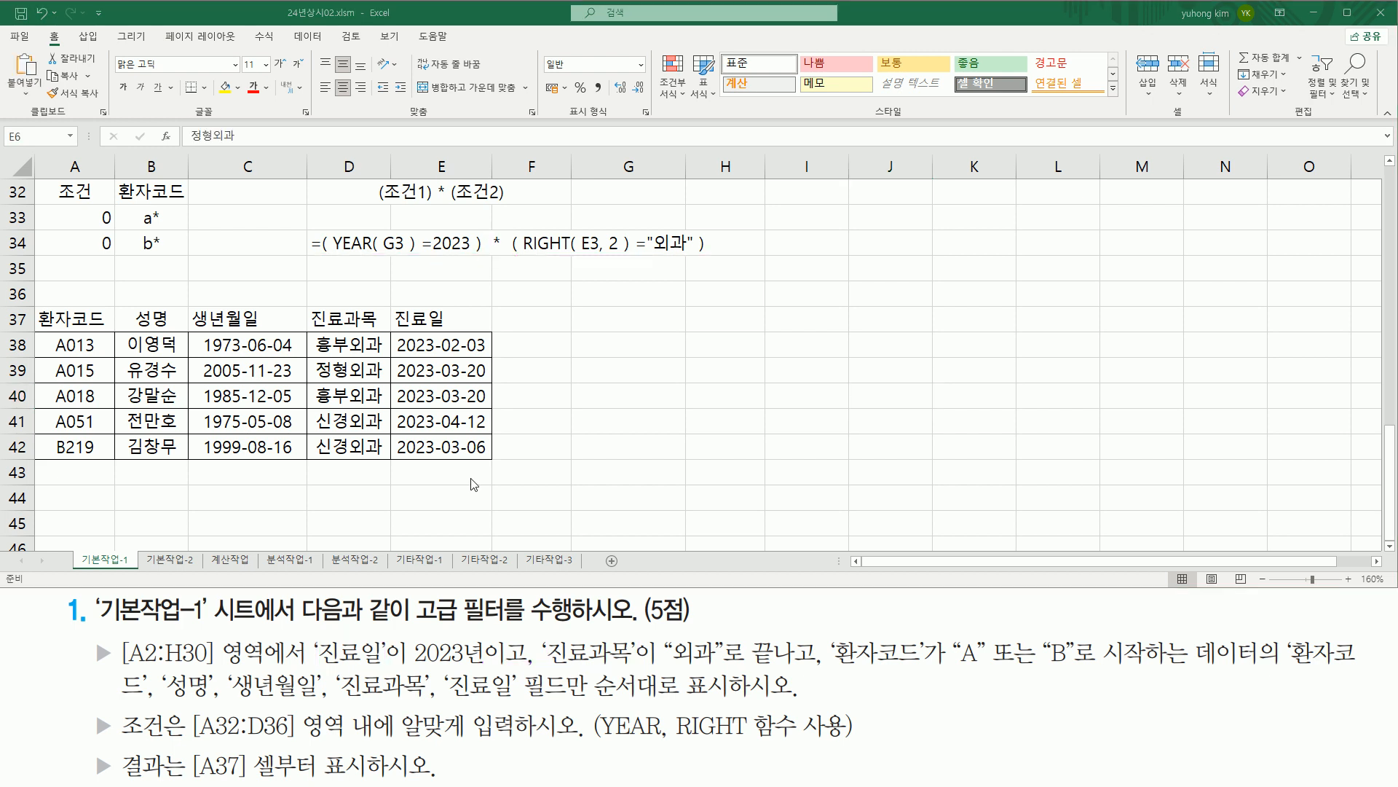
{"action": "scroll", "coordinate": [474, 485], "scroll_direction": "up", "scroll_amount": 9}
{"action": "scroll", "coordinate": [473, 484], "scroll_direction": "up", "scroll_amount": 2}
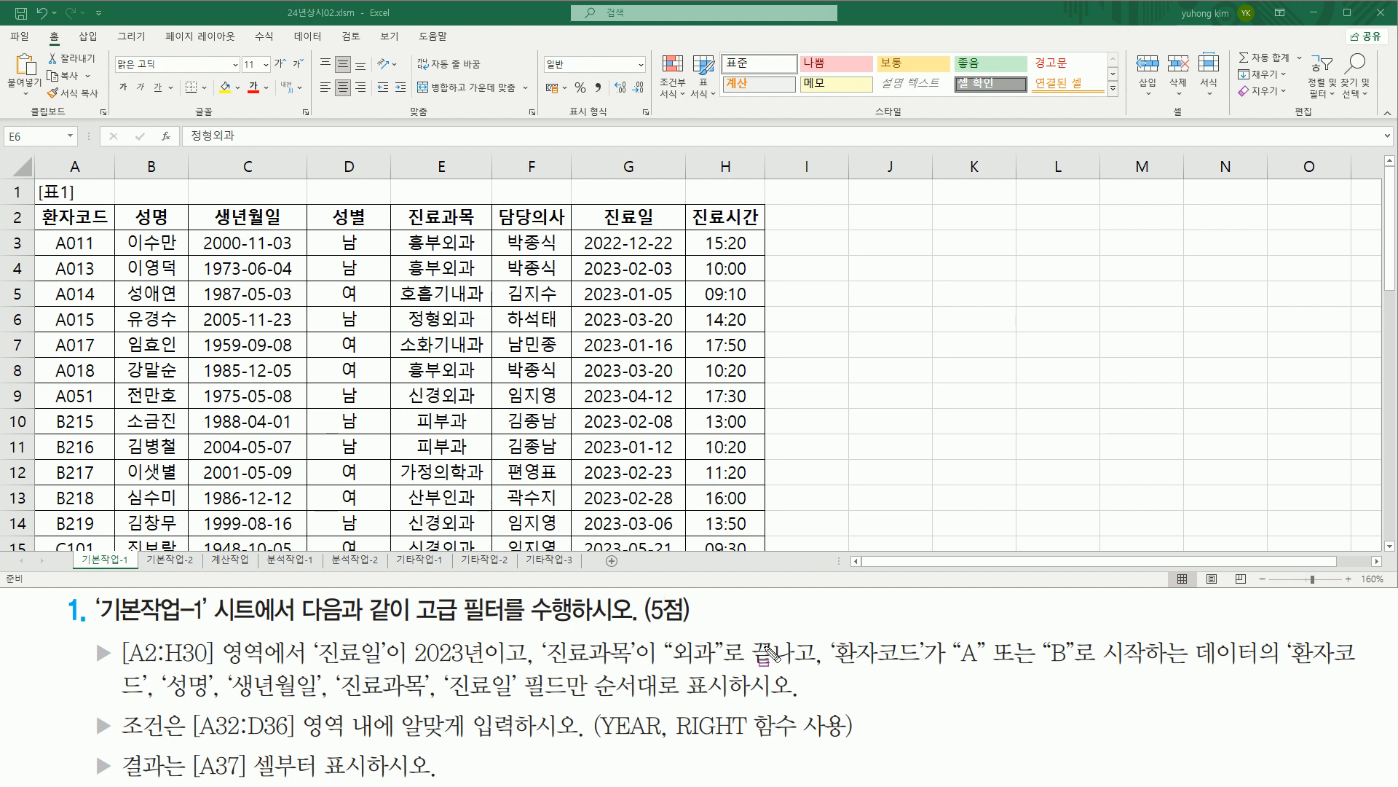
{"action": "mouse_move", "coordinate": [825, 632]}
{"action": "left_mouse_down"}
{"action": "mouse_move", "coordinate": [941, 672]}
{"action": "mouse_move", "coordinate": [1210, 668]}
{"action": "left_mouse_up"}
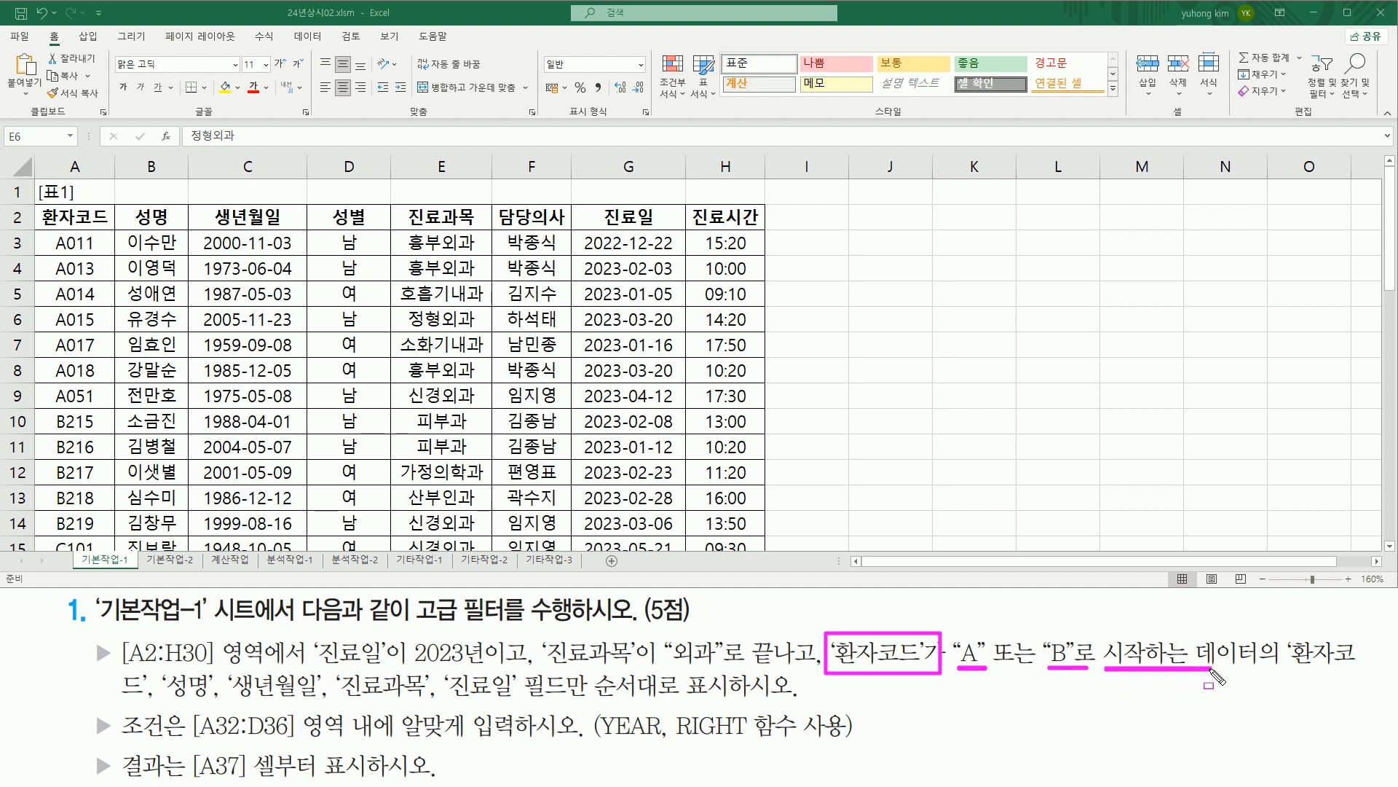
{"action": "key", "text": "Escape"}
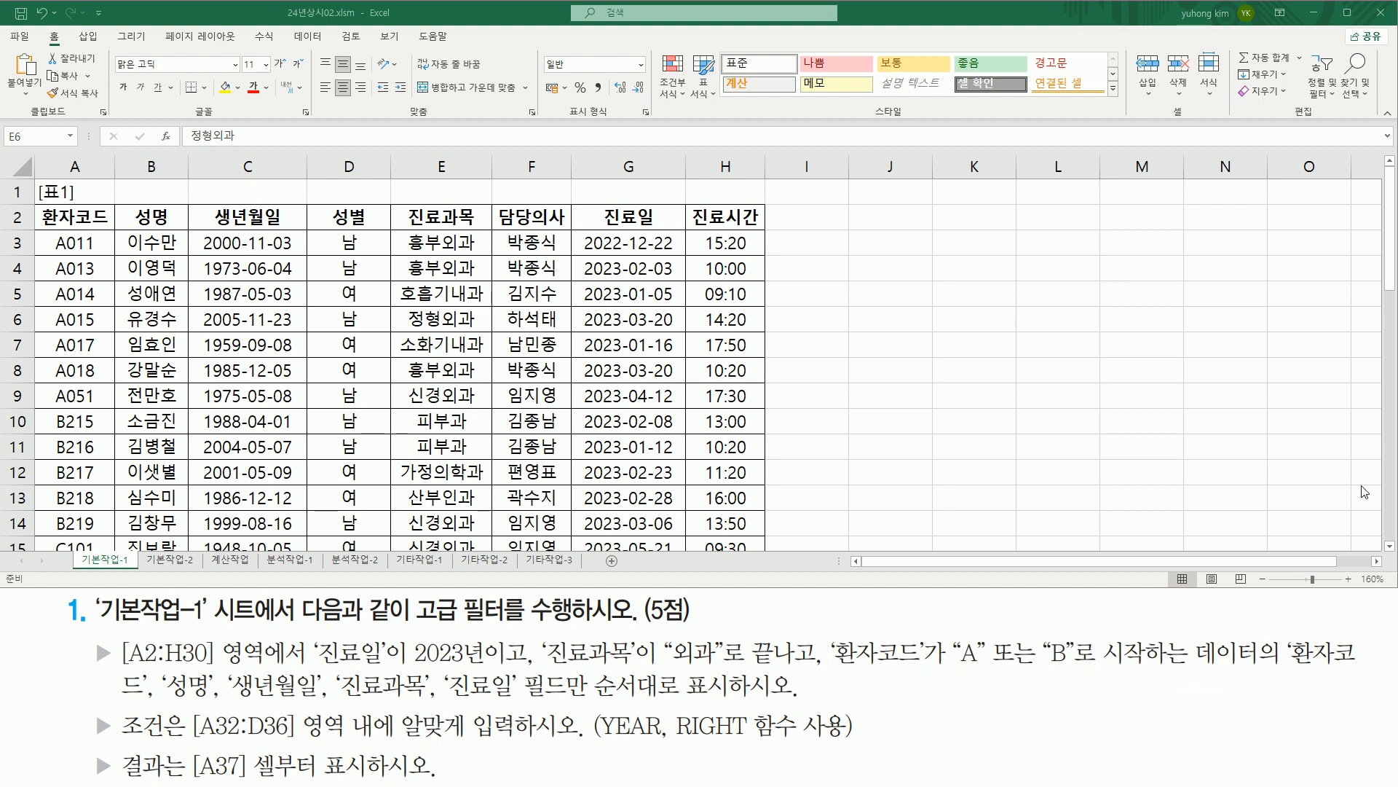
Step: Examine the 환자코드 column of the patient table for codes starting with A or B
{"action": "left_click", "coordinate": [1389, 547]}
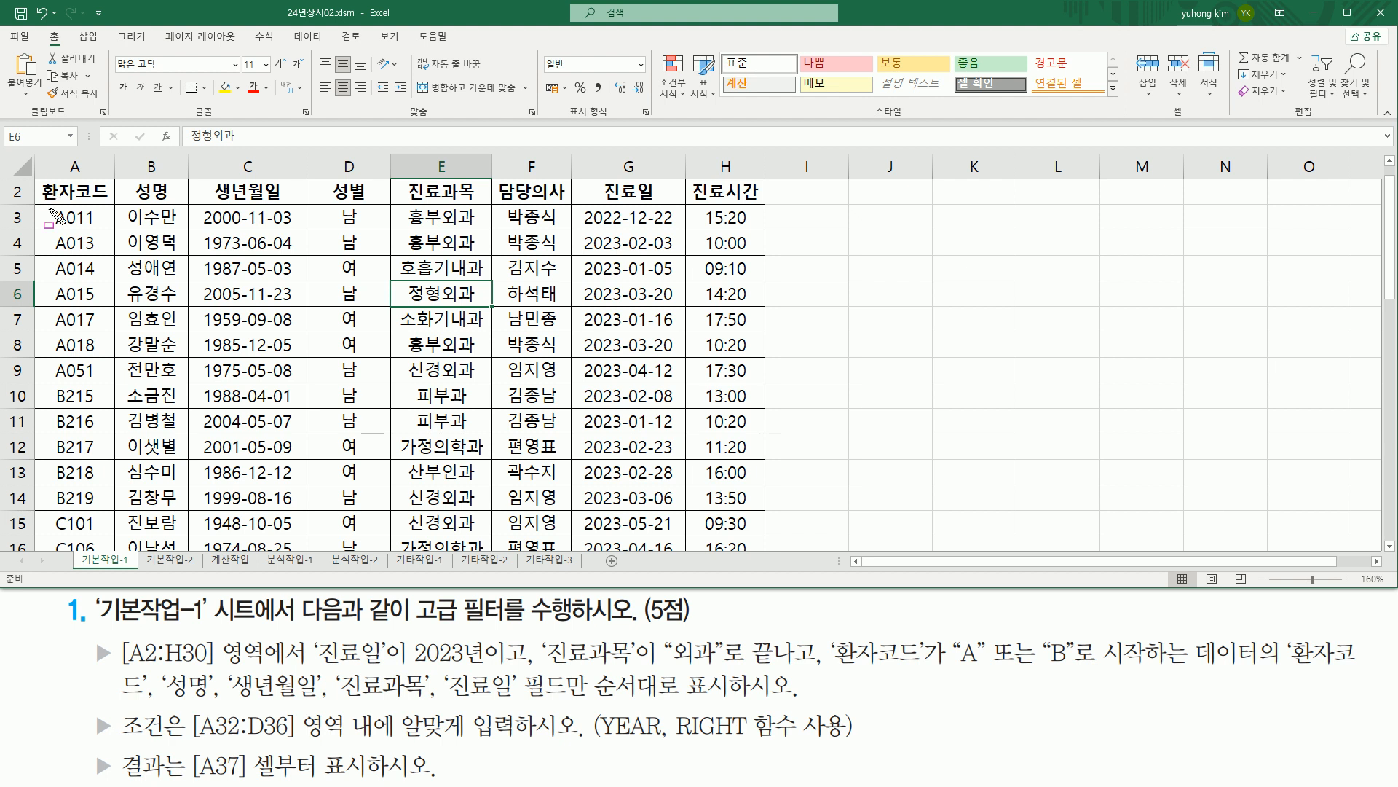
{"action": "mouse_move", "coordinate": [51, 205]}
{"action": "left_mouse_down"}
{"action": "mouse_move", "coordinate": [68, 280]}
{"action": "mouse_move", "coordinate": [77, 575]}
{"action": "mouse_move", "coordinate": [86, 492]}
{"action": "mouse_move", "coordinate": [82, 519]}
{"action": "left_mouse_up"}
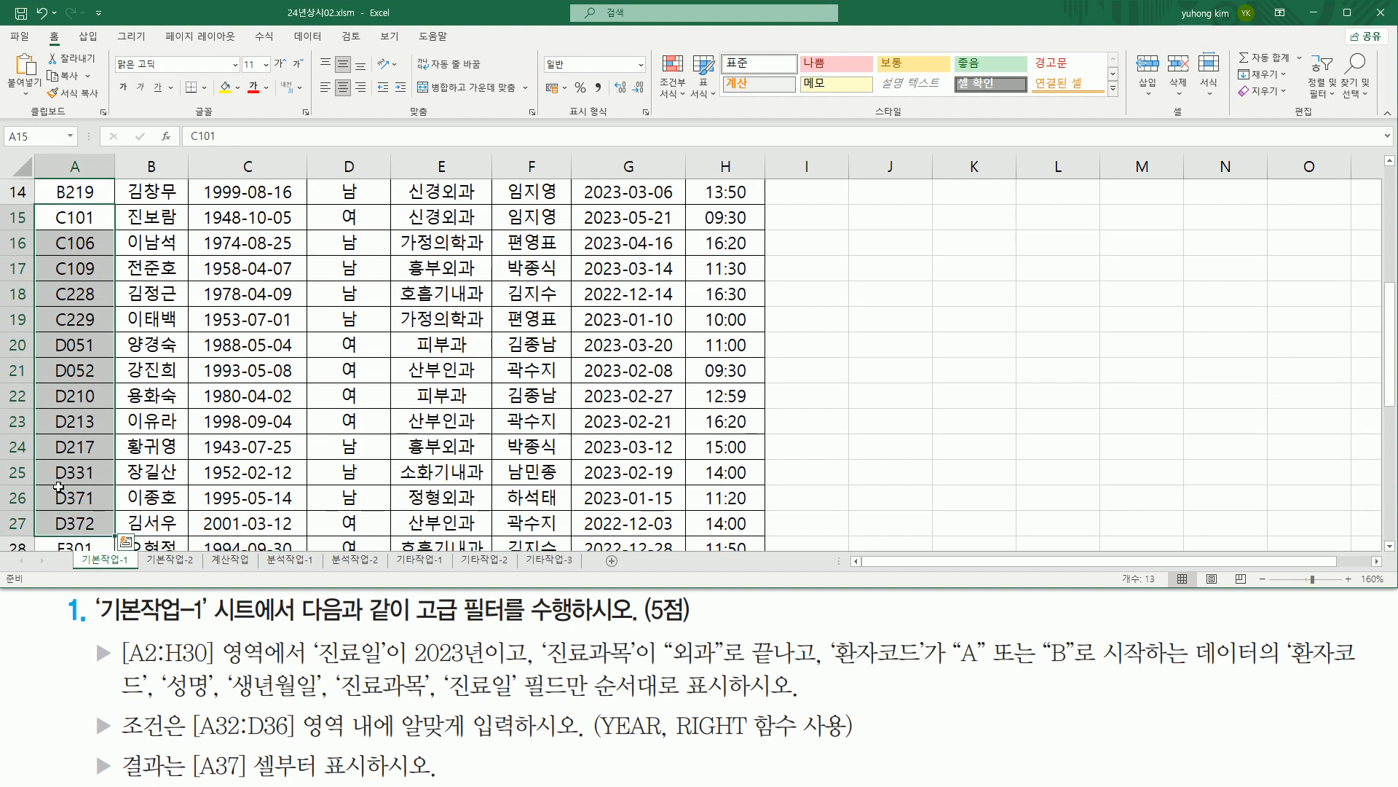
{"action": "scroll", "coordinate": [58, 487], "scroll_direction": "down", "scroll_amount": 2}
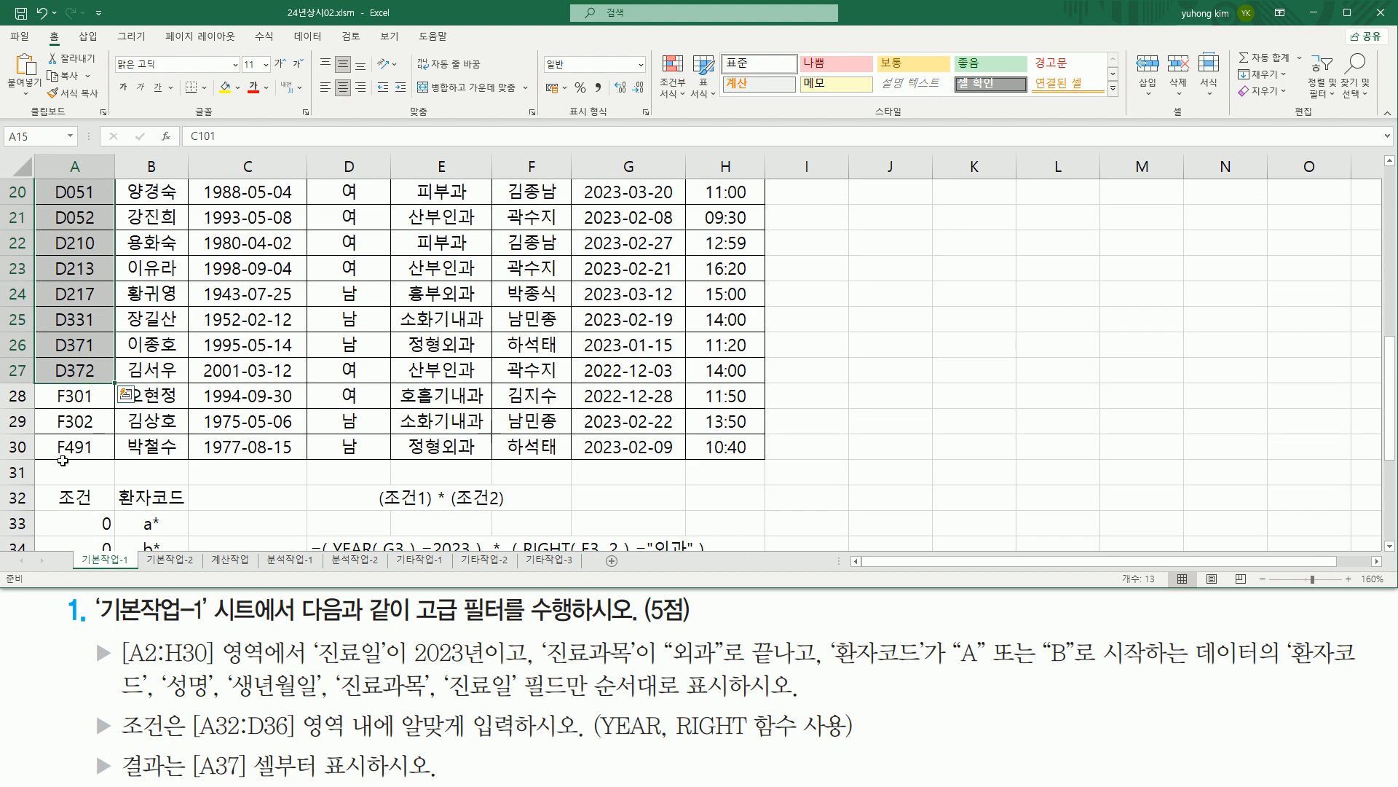
{"action": "left_click_drag", "start_coordinate": [80, 451], "coordinate": [82, 298]}
{"action": "scroll", "coordinate": [155, 333], "scroll_direction": "up", "scroll_amount": 3}
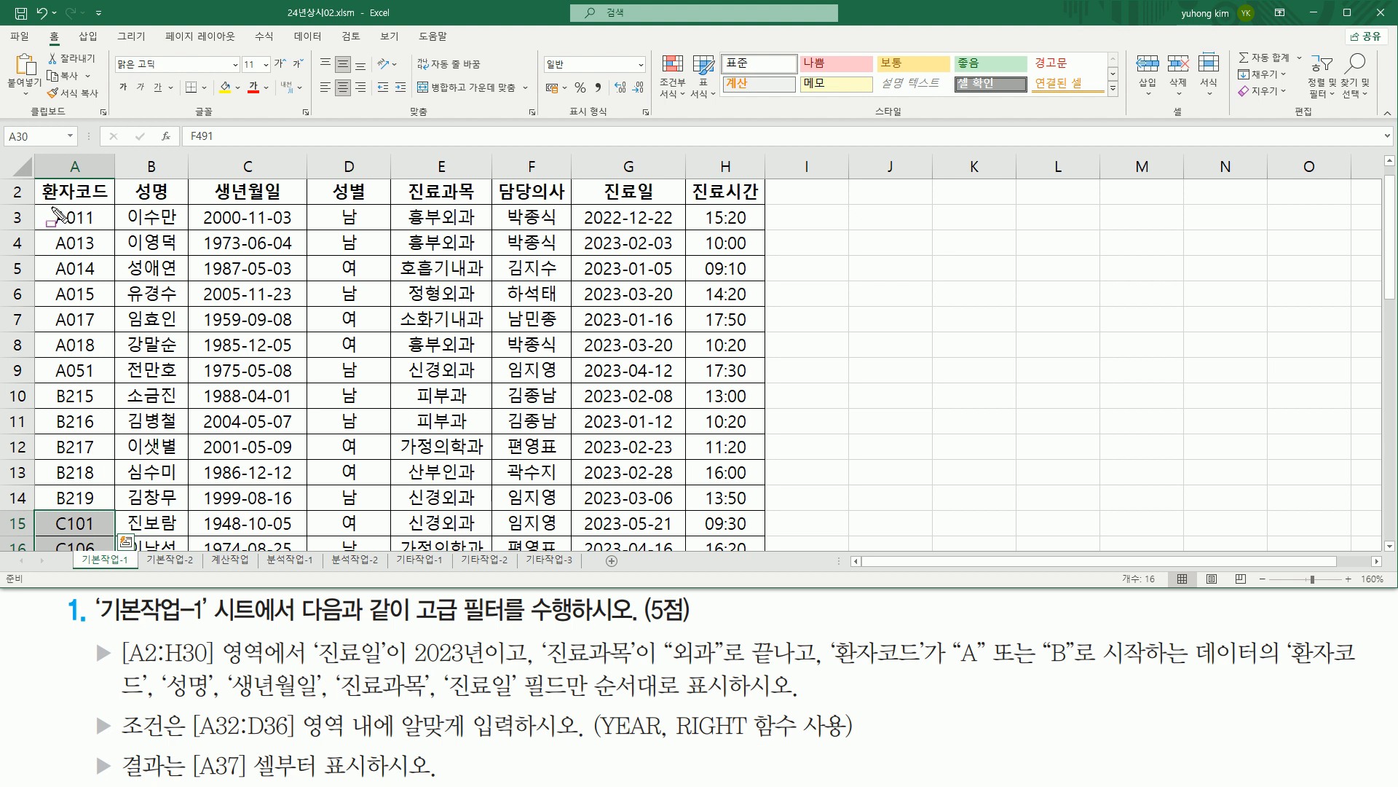
{"action": "mouse_move", "coordinate": [54, 205]}
{"action": "left_mouse_down"}
{"action": "mouse_move", "coordinate": [70, 523]}
{"action": "mouse_move", "coordinate": [68, 508]}
{"action": "left_mouse_up"}
{"action": "key", "text": "Escape"}
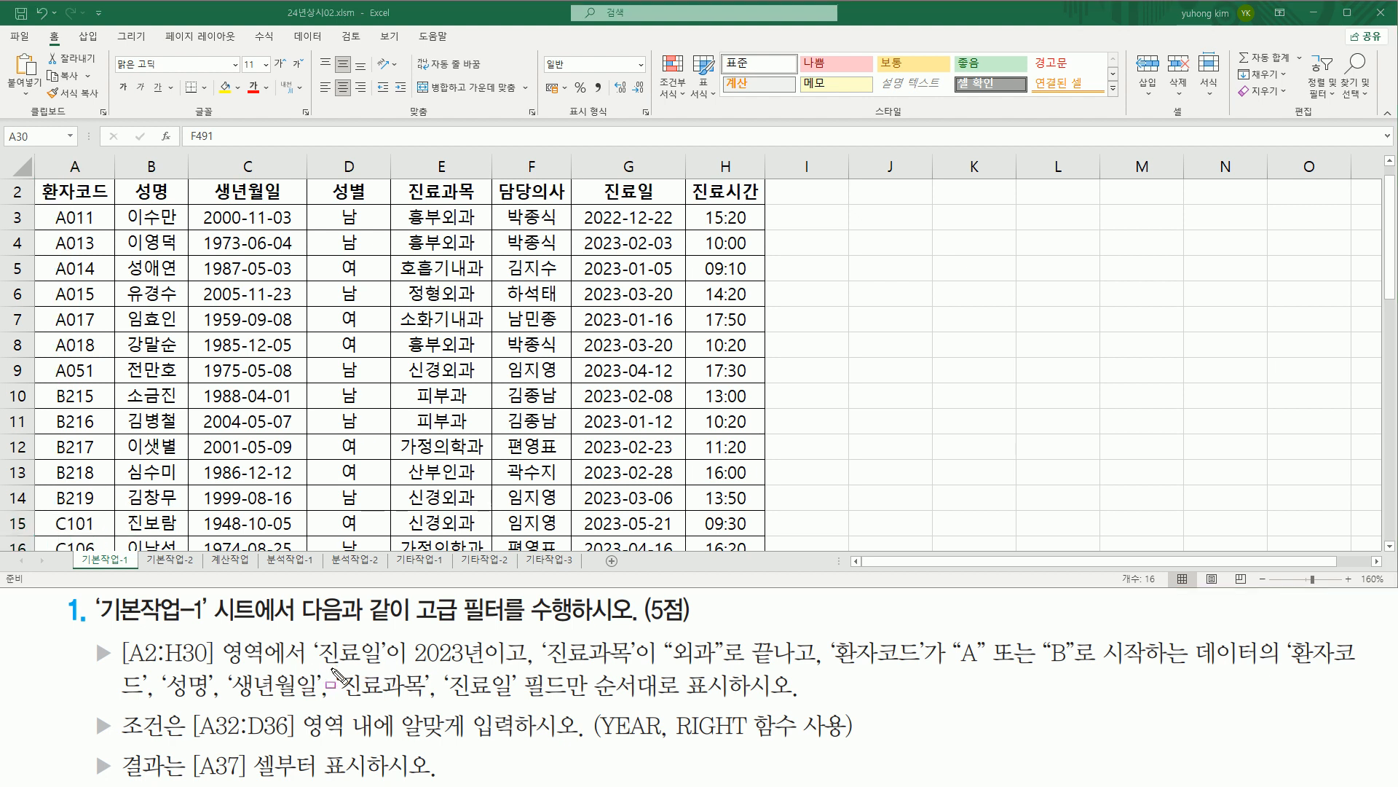
Step: Check the A and B patient rows for a 2023 진료일 and a 진료과목 ending in 외과
{"action": "left_click_drag", "start_coordinate": [317, 664], "coordinate": [497, 665]}
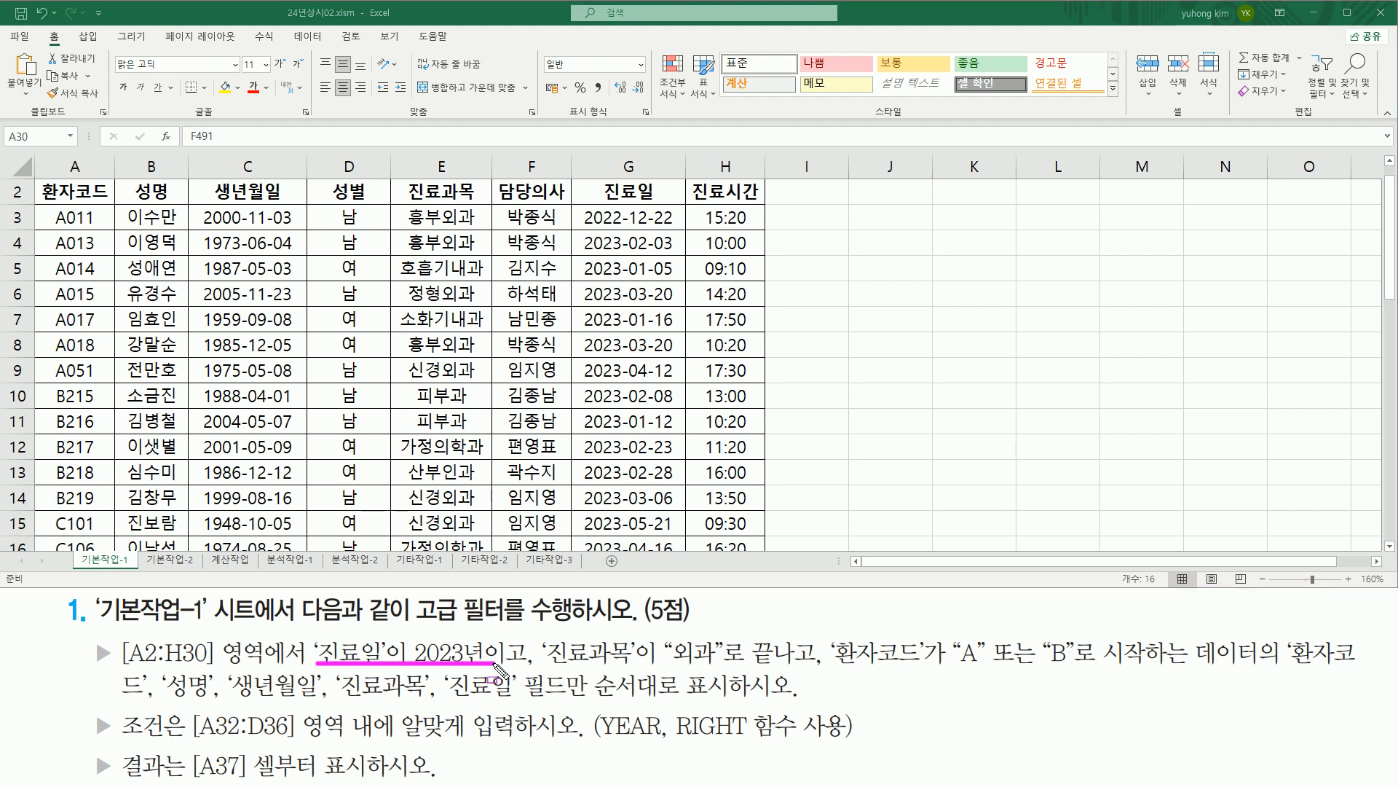
{"action": "left_click_drag", "start_coordinate": [52, 205], "coordinate": [69, 512]}
{"action": "mouse_move", "coordinate": [582, 232]}
{"action": "left_mouse_down"}
{"action": "mouse_move", "coordinate": [630, 313]}
{"action": "mouse_move", "coordinate": [627, 533]}
{"action": "mouse_move", "coordinate": [624, 506]}
{"action": "left_mouse_up"}
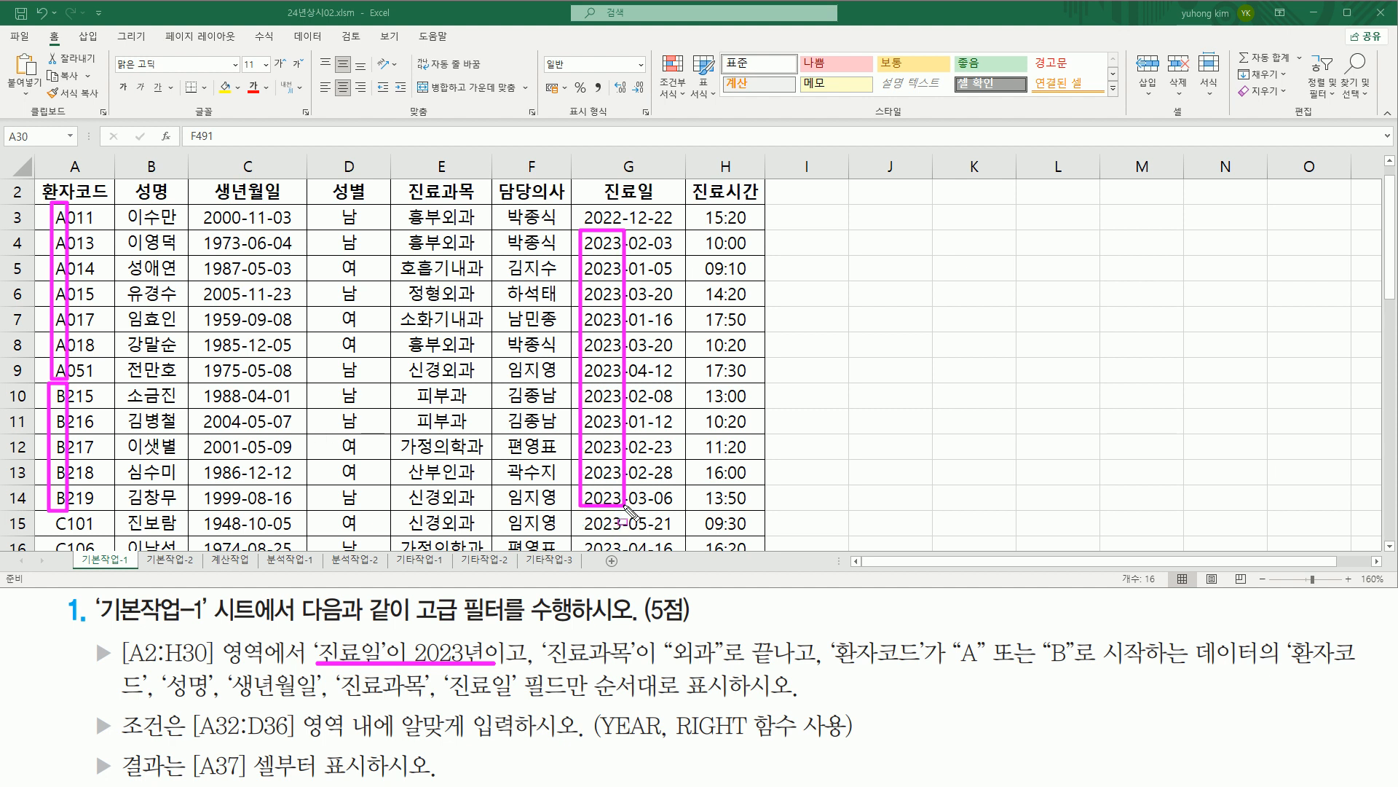
{"action": "left_click_drag", "start_coordinate": [660, 669], "coordinate": [723, 669]}
{"action": "mouse_move", "coordinate": [440, 233]}
{"action": "left_mouse_down"}
{"action": "mouse_move", "coordinate": [441, 255]}
{"action": "mouse_move", "coordinate": [482, 248]}
{"action": "left_mouse_up"}
{"action": "mouse_move", "coordinate": [441, 299]}
{"action": "left_mouse_down"}
{"action": "mouse_move", "coordinate": [463, 276]}
{"action": "mouse_move", "coordinate": [472, 302]}
{"action": "left_mouse_up"}
{"action": "mouse_move", "coordinate": [441, 351]}
{"action": "left_mouse_down"}
{"action": "mouse_move", "coordinate": [447, 334]}
{"action": "mouse_move", "coordinate": [454, 376]}
{"action": "mouse_move", "coordinate": [476, 380]}
{"action": "left_mouse_up"}
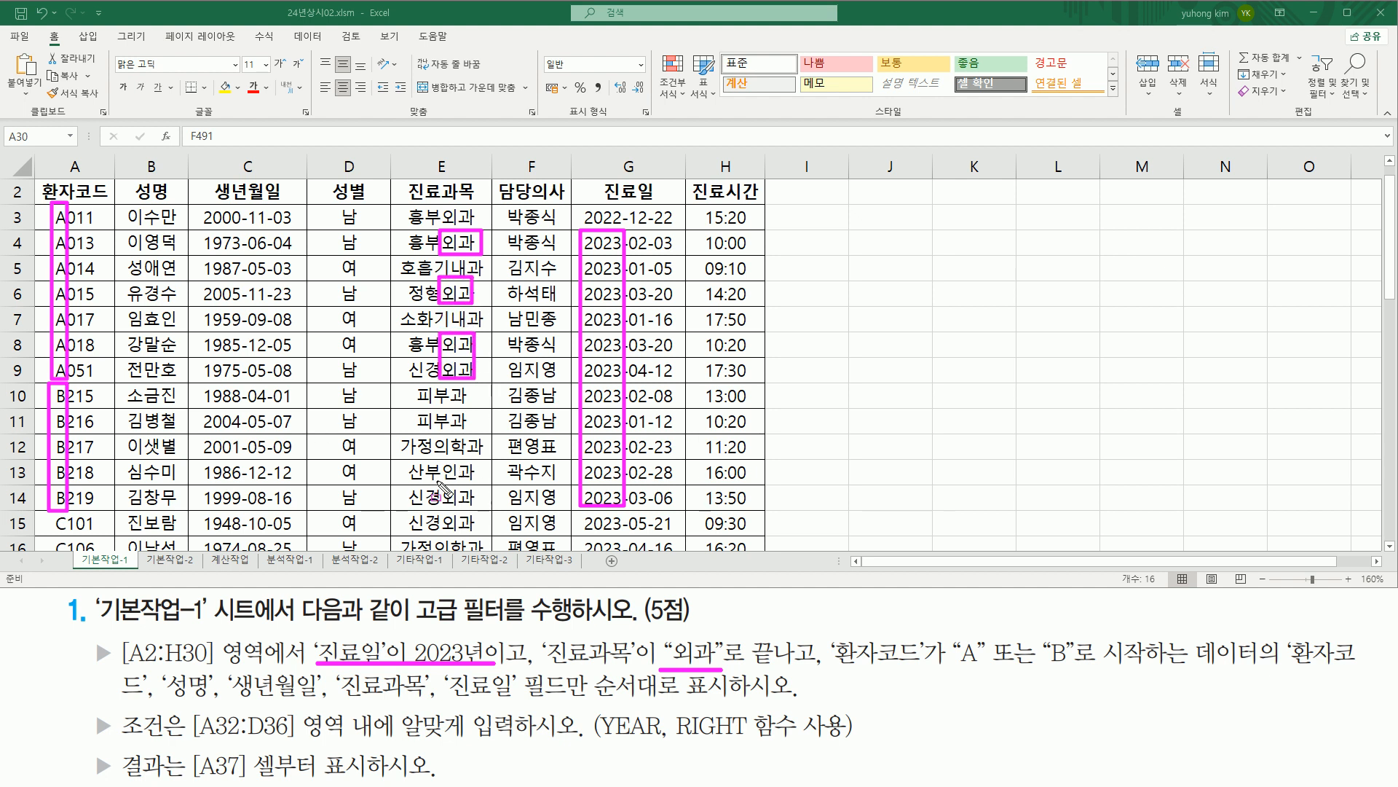
{"action": "mouse_move", "coordinate": [444, 494]}
{"action": "left_mouse_down"}
{"action": "mouse_move", "coordinate": [463, 487]}
{"action": "mouse_move", "coordinate": [474, 509]}
{"action": "left_mouse_up"}
Step: Compare the matching source rows with the filter results listed under A37
{"action": "scroll", "coordinate": [389, 350], "scroll_direction": "down", "scroll_amount": 5}
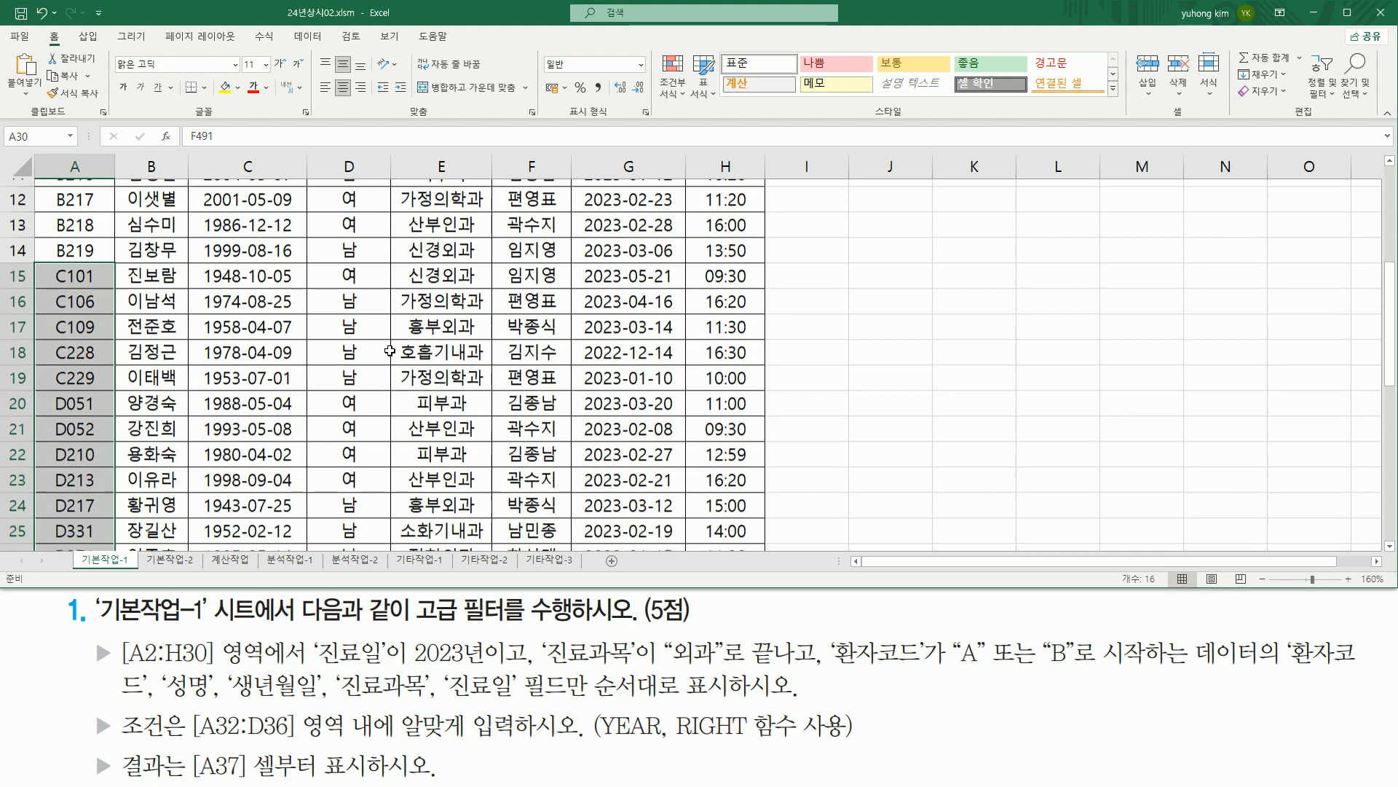
{"action": "scroll", "coordinate": [390, 350], "scroll_direction": "down", "scroll_amount": 3}
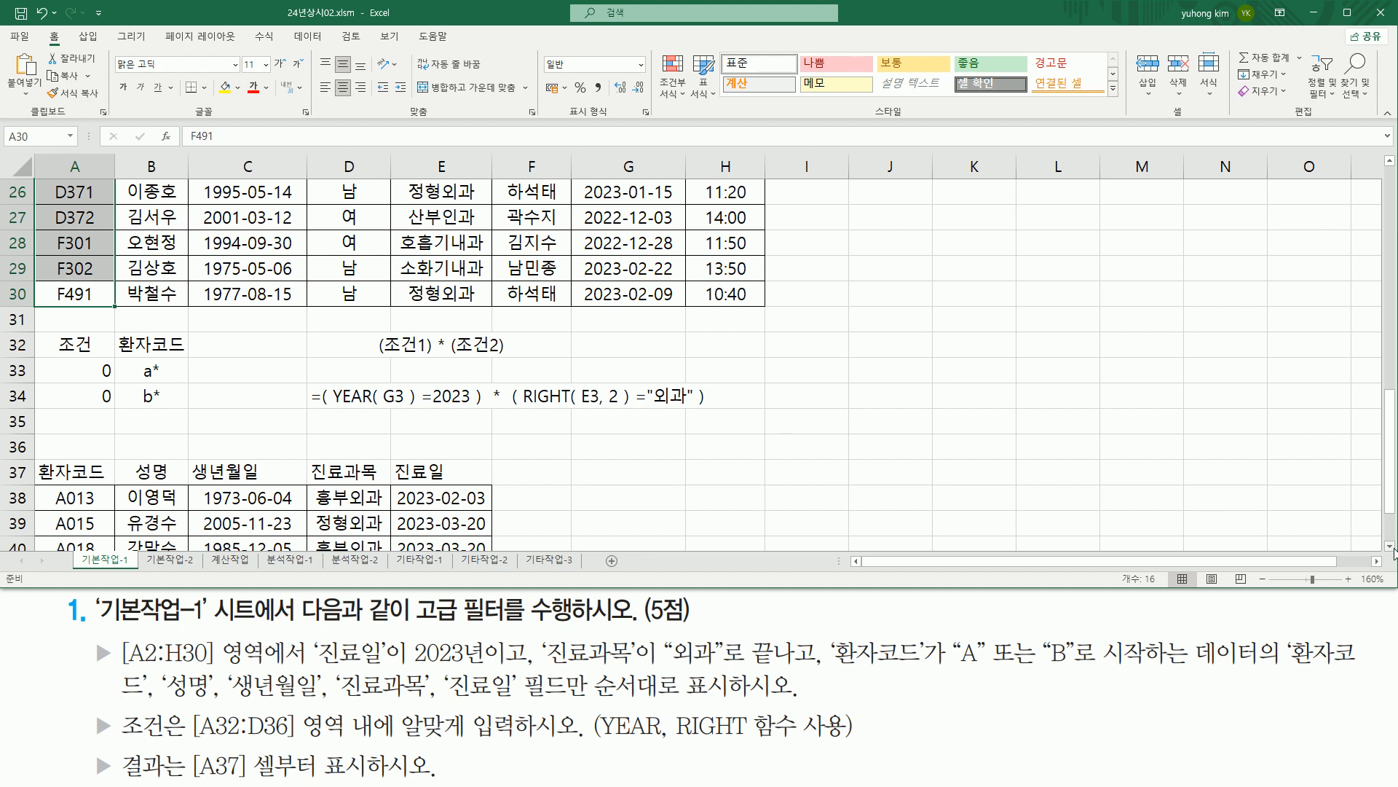
{"action": "left_click", "coordinate": [1390, 546]}
{"action": "left_click", "coordinate": [1392, 548]}
{"action": "left_click", "coordinate": [1392, 548]}
{"action": "left_click", "coordinate": [1393, 547]}
{"action": "left_click", "coordinate": [1392, 548]}
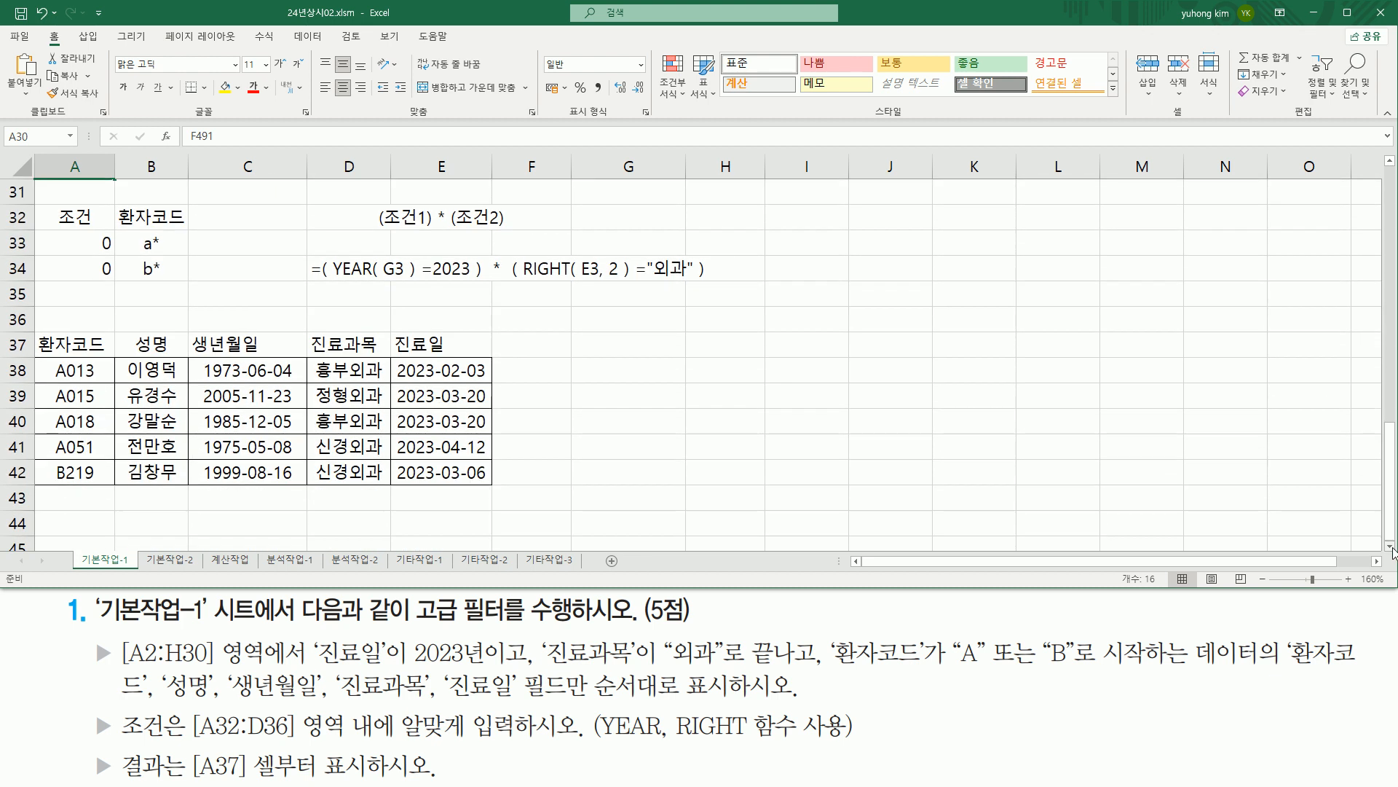
{"action": "left_click", "coordinate": [1393, 548]}
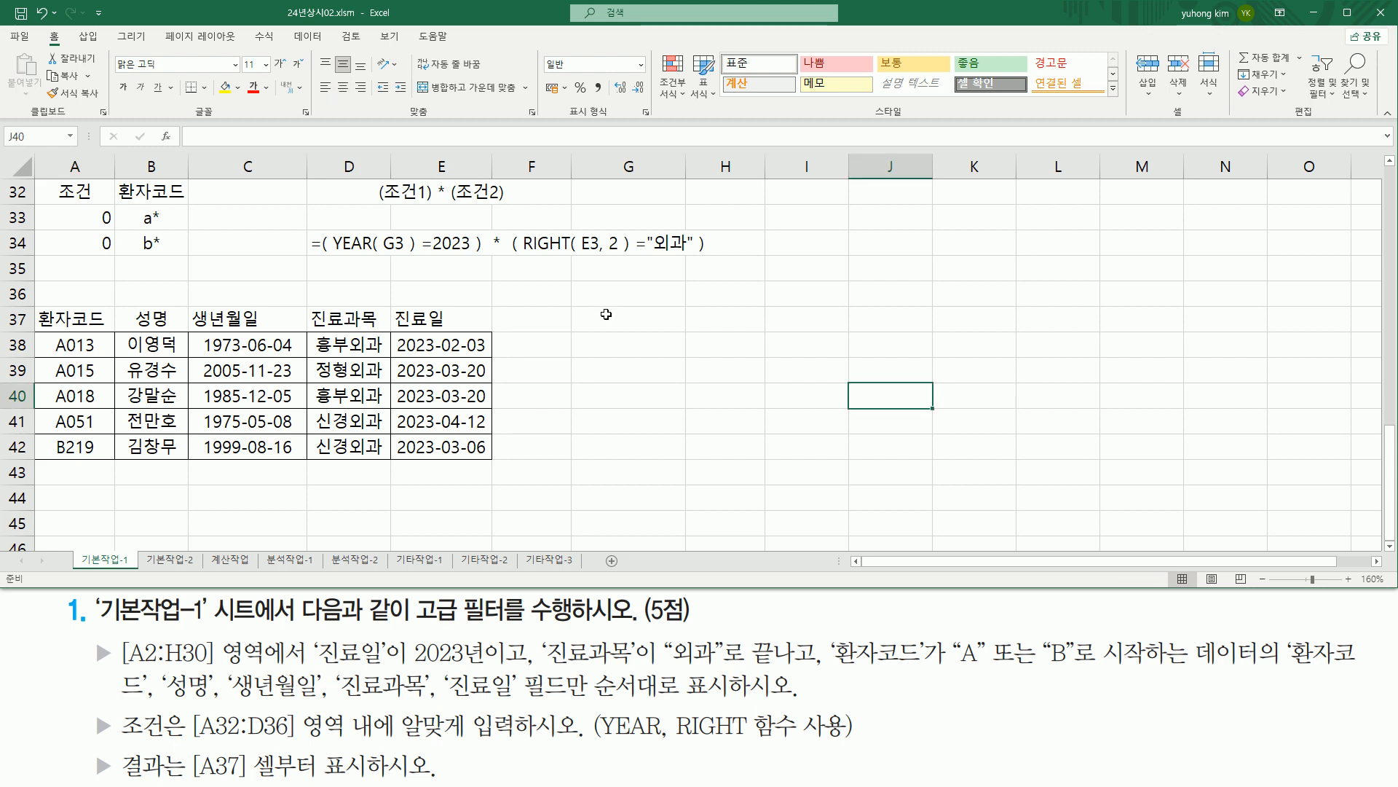
Step: Review the conditional formatting task for 기본작업-1 and examine where its A3:H30 range lies in the patient table
{"action": "scroll", "coordinate": [606, 314], "scroll_direction": "up", "scroll_amount": 1}
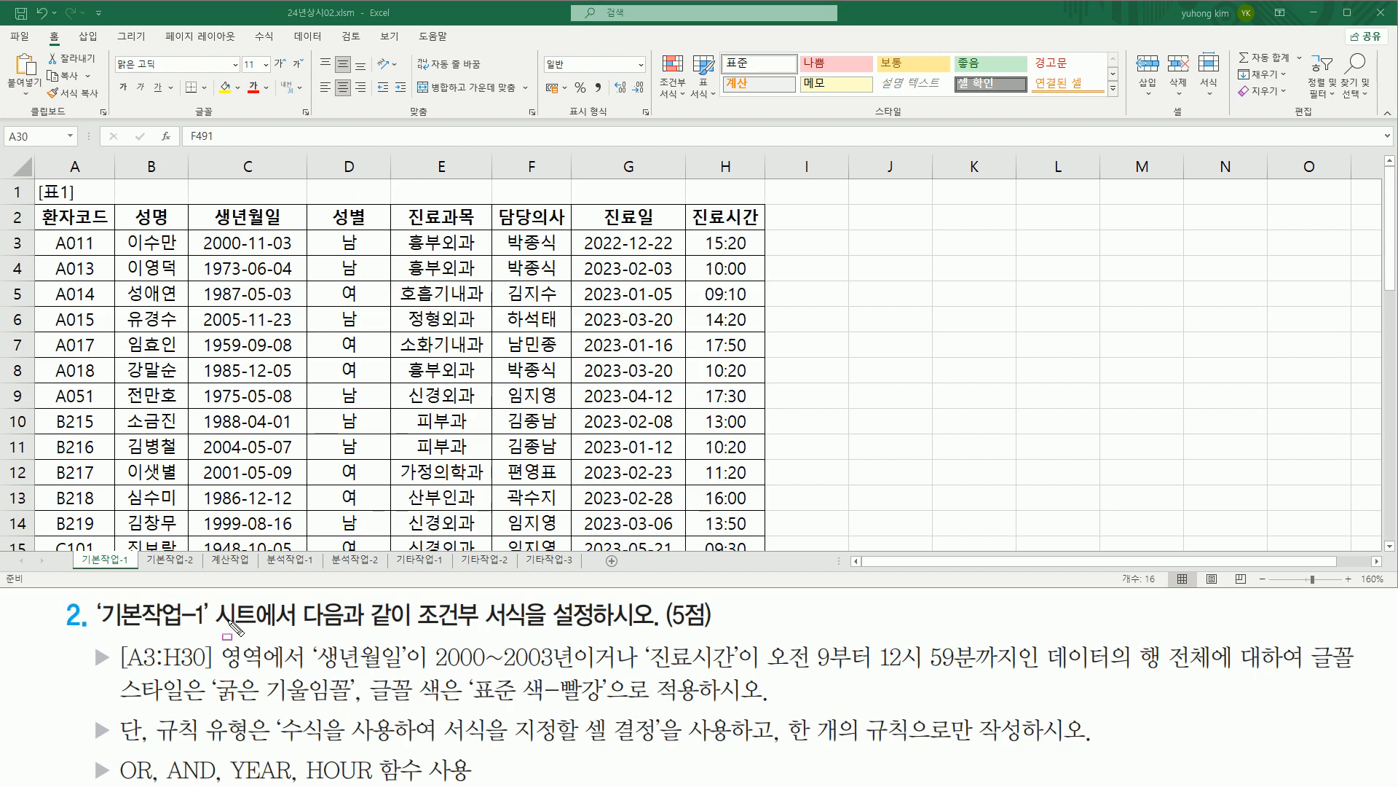
{"action": "mouse_move", "coordinate": [99, 633]}
{"action": "left_mouse_down"}
{"action": "mouse_move", "coordinate": [217, 632]}
{"action": "mouse_move", "coordinate": [212, 599]}
{"action": "left_mouse_up"}
{"action": "left_click_drag", "start_coordinate": [412, 631], "coordinate": [526, 631]}
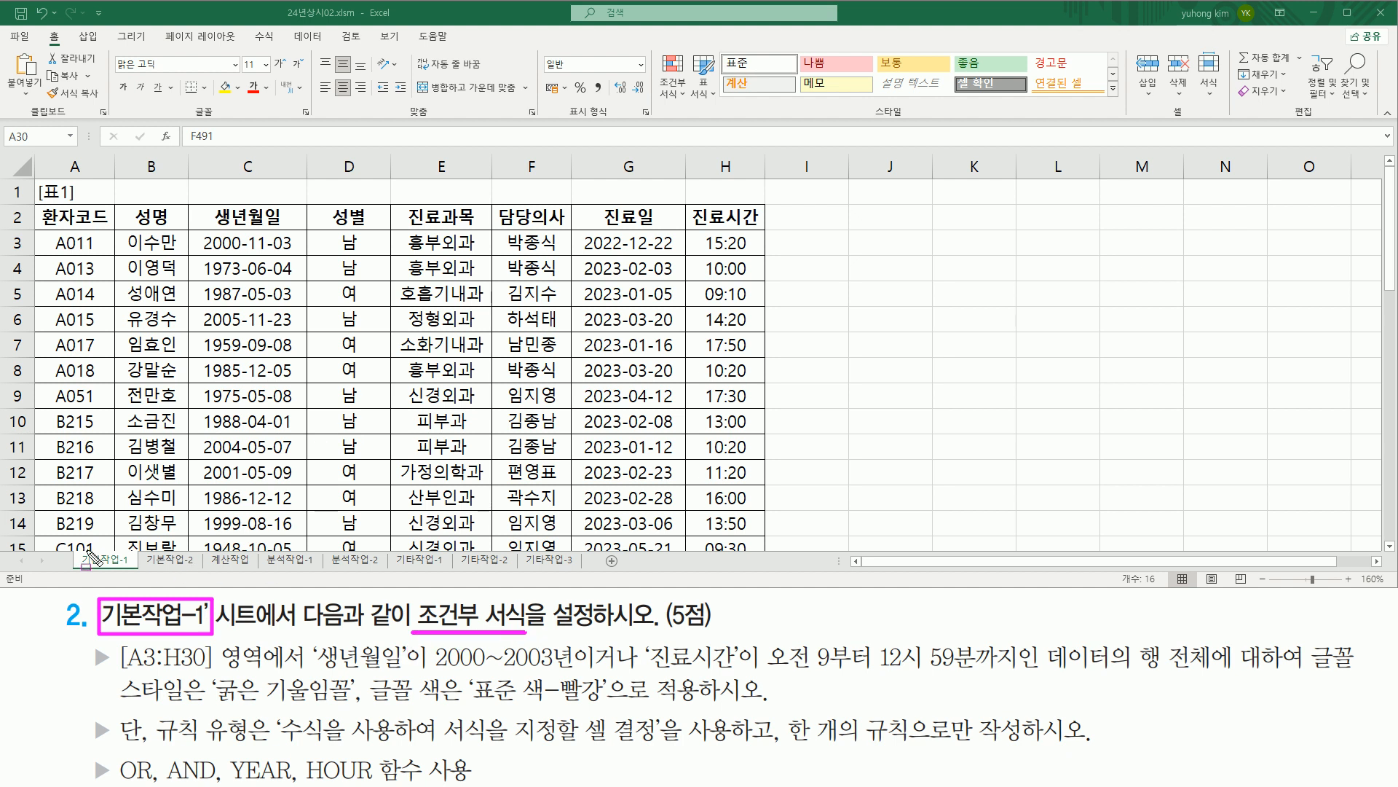
{"action": "left_click_drag", "start_coordinate": [76, 550], "coordinate": [125, 567]}
{"action": "key", "text": "Escape"}
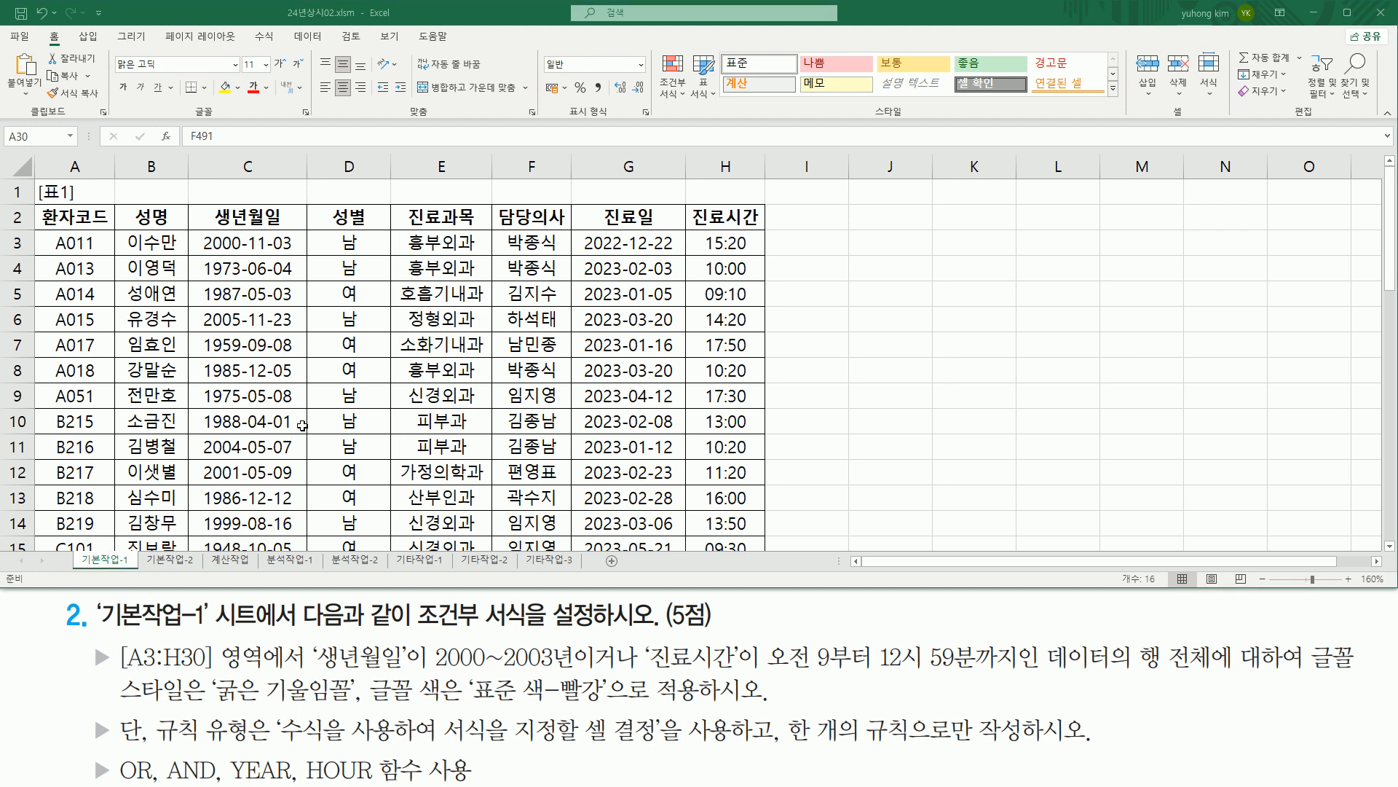
{"action": "scroll", "coordinate": [335, 423], "scroll_direction": "down", "scroll_amount": 4}
{"action": "scroll", "coordinate": [335, 423], "scroll_direction": "down", "scroll_amount": 4}
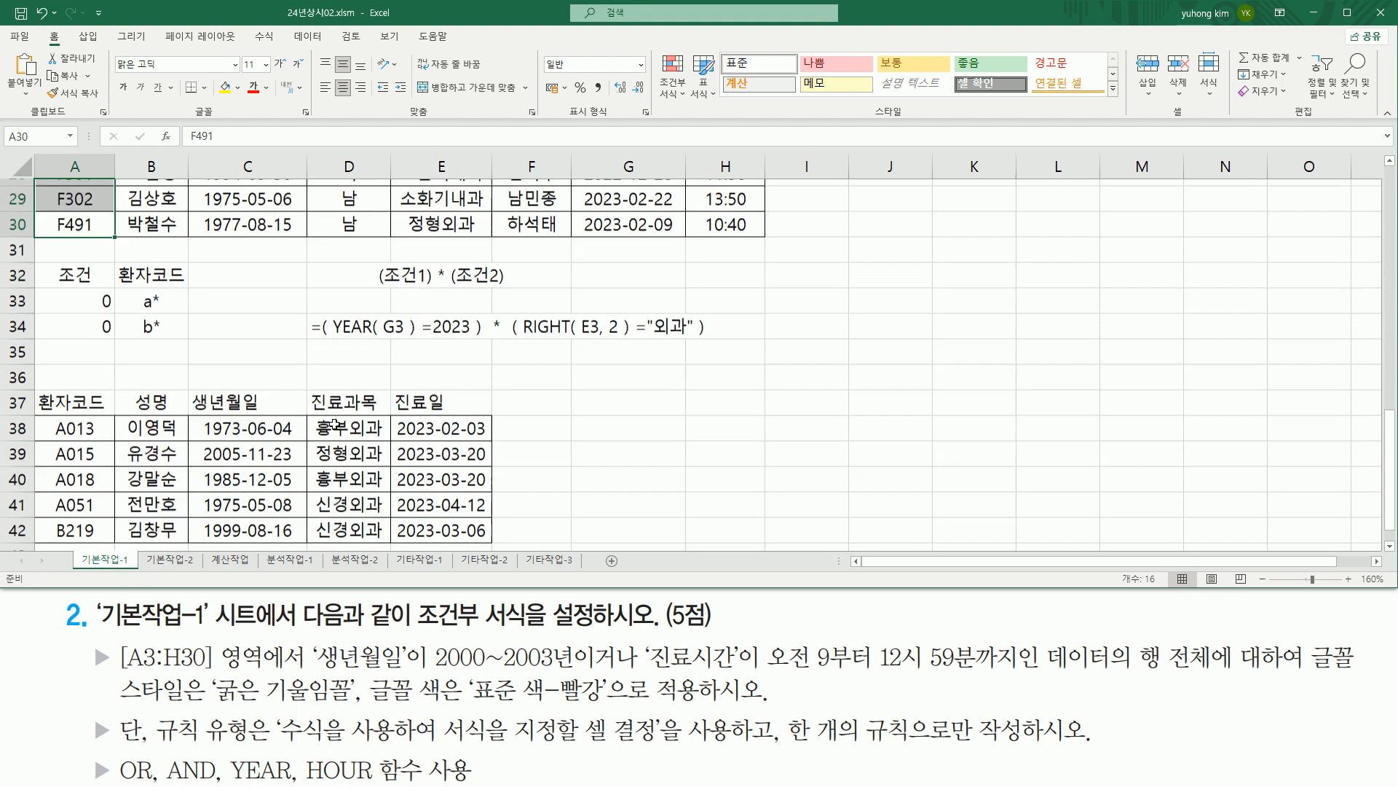
{"action": "scroll", "coordinate": [334, 423], "scroll_direction": "up", "scroll_amount": 2}
{"action": "scroll", "coordinate": [334, 423], "scroll_direction": "up", "scroll_amount": 7}
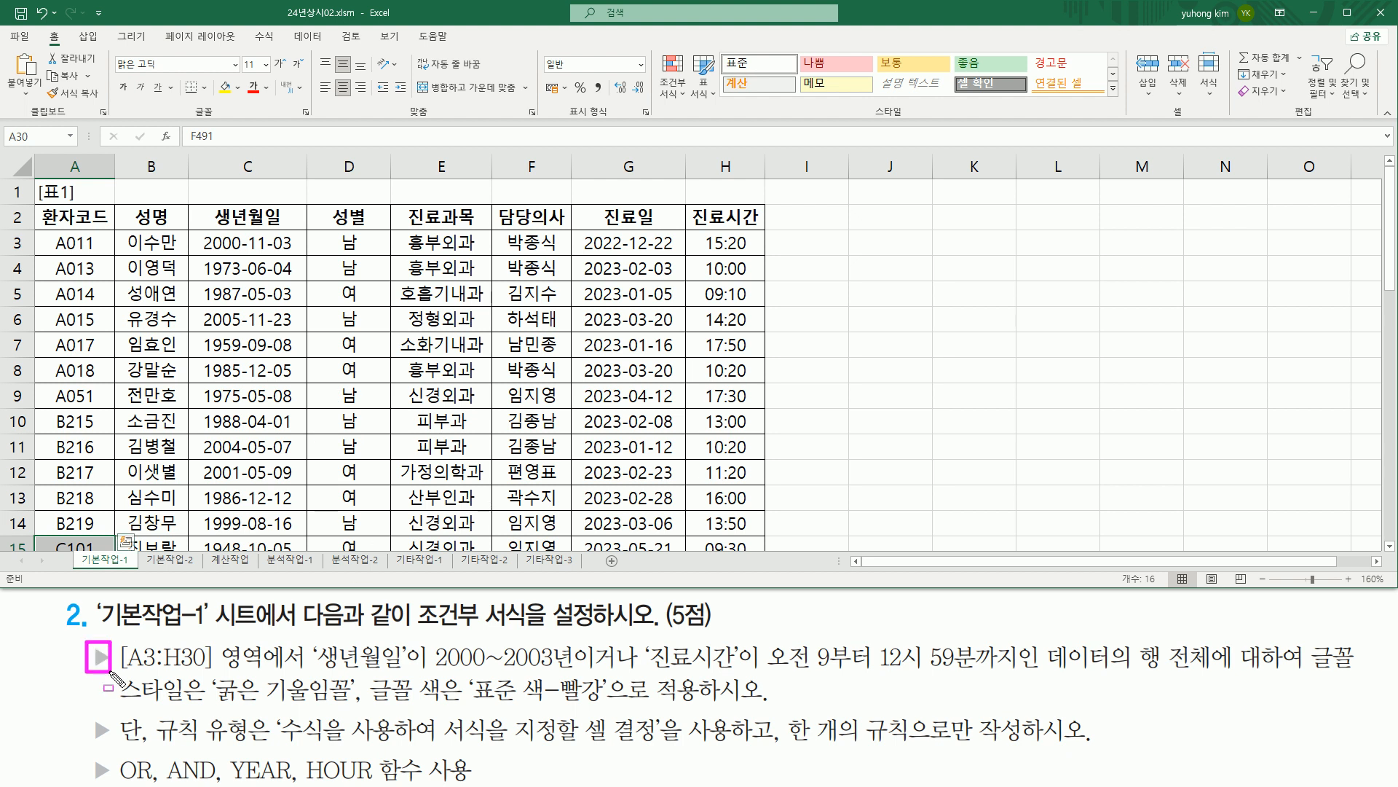
{"action": "left_click_drag", "start_coordinate": [120, 671], "coordinate": [303, 671]}
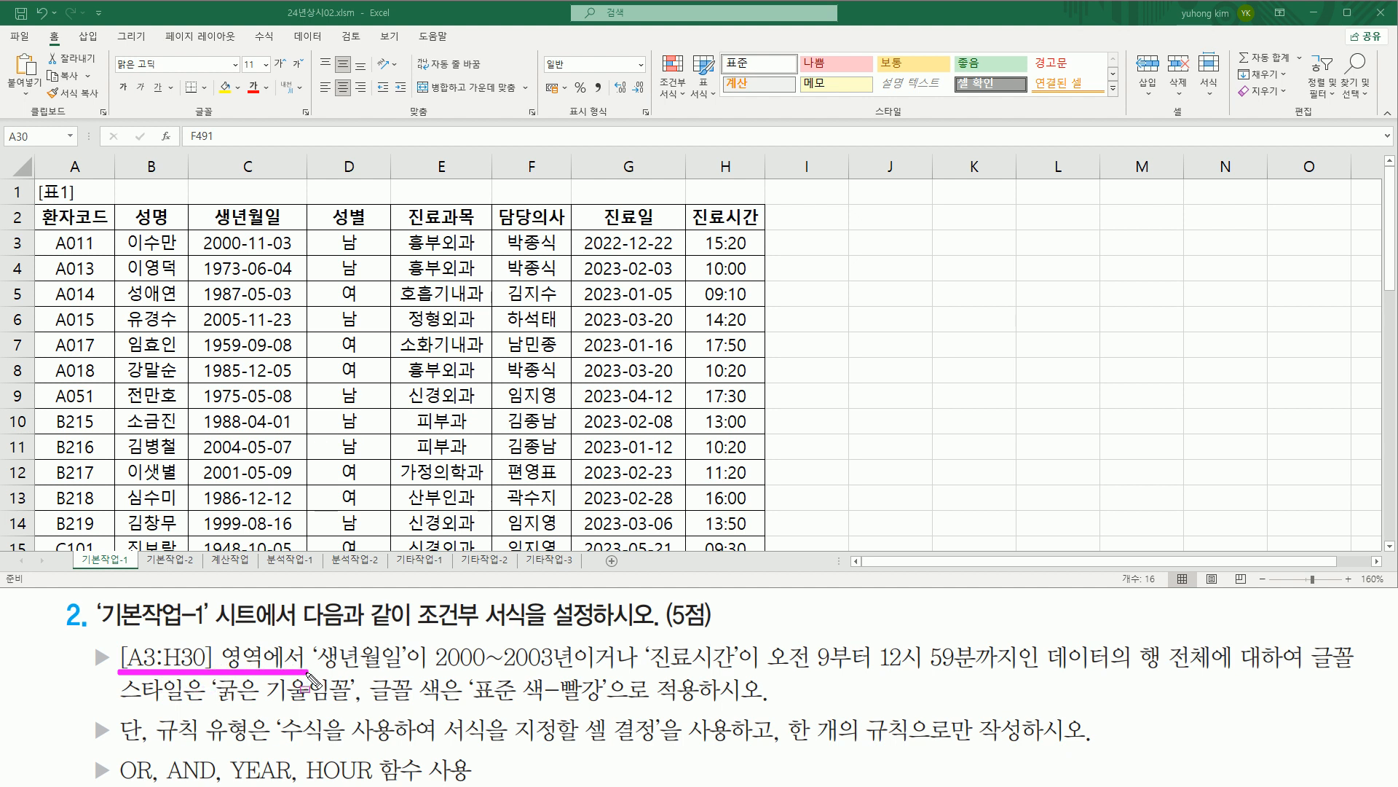
{"action": "mouse_move", "coordinate": [47, 236]}
{"action": "left_mouse_down"}
{"action": "mouse_move", "coordinate": [44, 252]}
{"action": "mouse_move", "coordinate": [102, 231]}
{"action": "mouse_move", "coordinate": [107, 258]}
{"action": "left_mouse_up"}
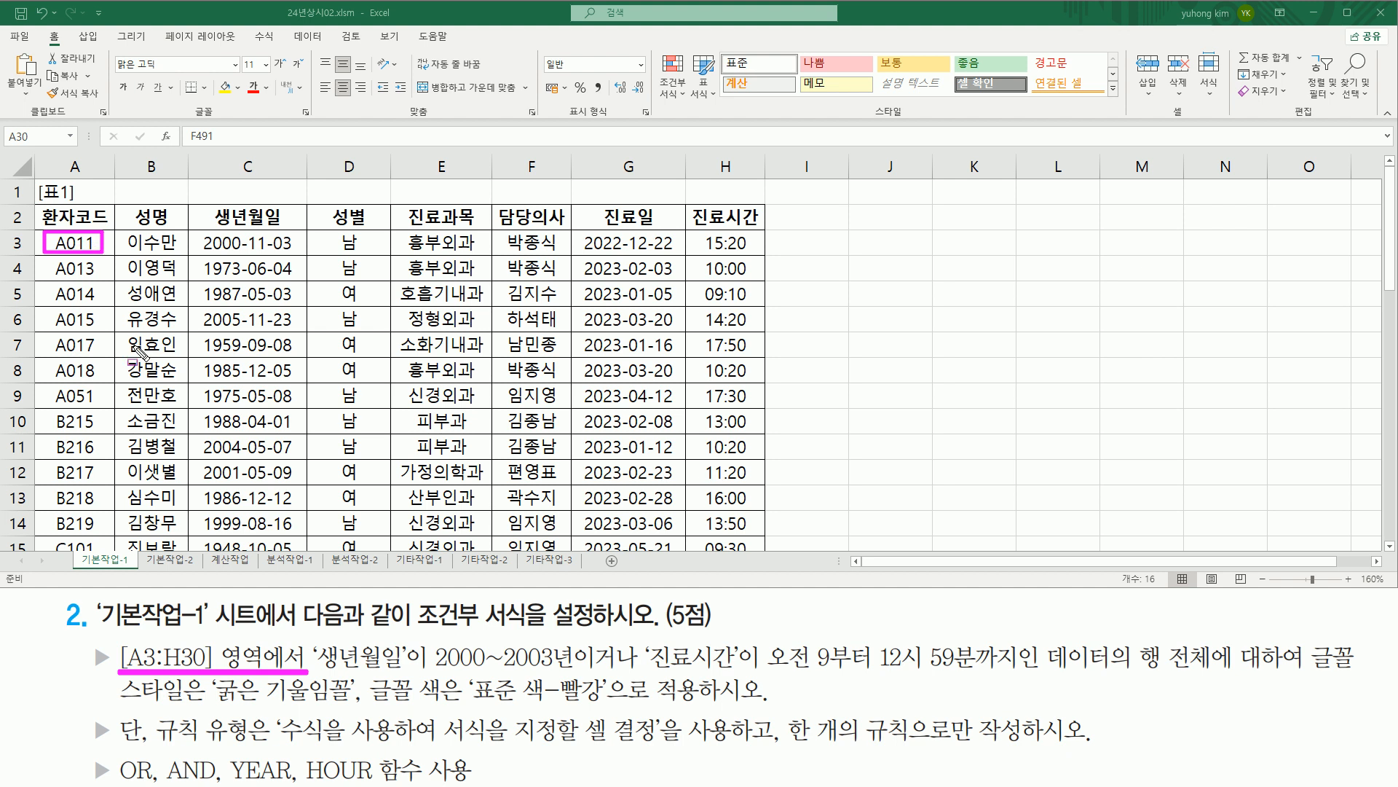
Step: Examine how far the A3:H30 formatting range extends through the patient table, down to row 30
{"action": "key", "text": "Escape"}
{"action": "left_click", "coordinate": [171, 313]}
{"action": "scroll", "coordinate": [380, 395], "scroll_direction": "down", "scroll_amount": 2}
{"action": "scroll", "coordinate": [380, 395], "scroll_direction": "down", "scroll_amount": 4}
{"action": "left_click", "coordinate": [604, 423]}
{"action": "key", "text": "ctrl+2"}
{"action": "left_click_drag", "start_coordinate": [757, 481], "coordinate": [46, 197]}
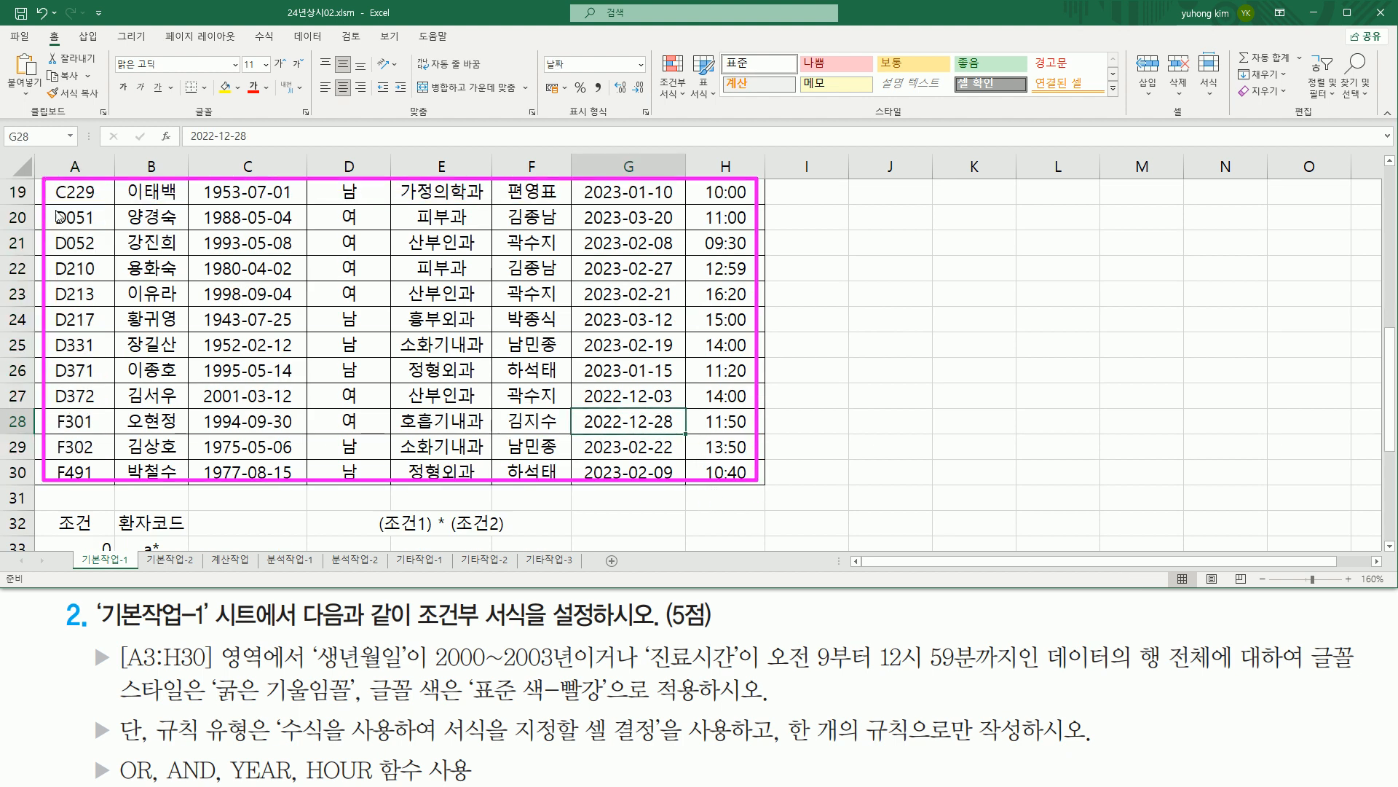
{"action": "key", "text": "Escape"}
{"action": "scroll", "coordinate": [151, 268], "scroll_direction": "up", "scroll_amount": 6}
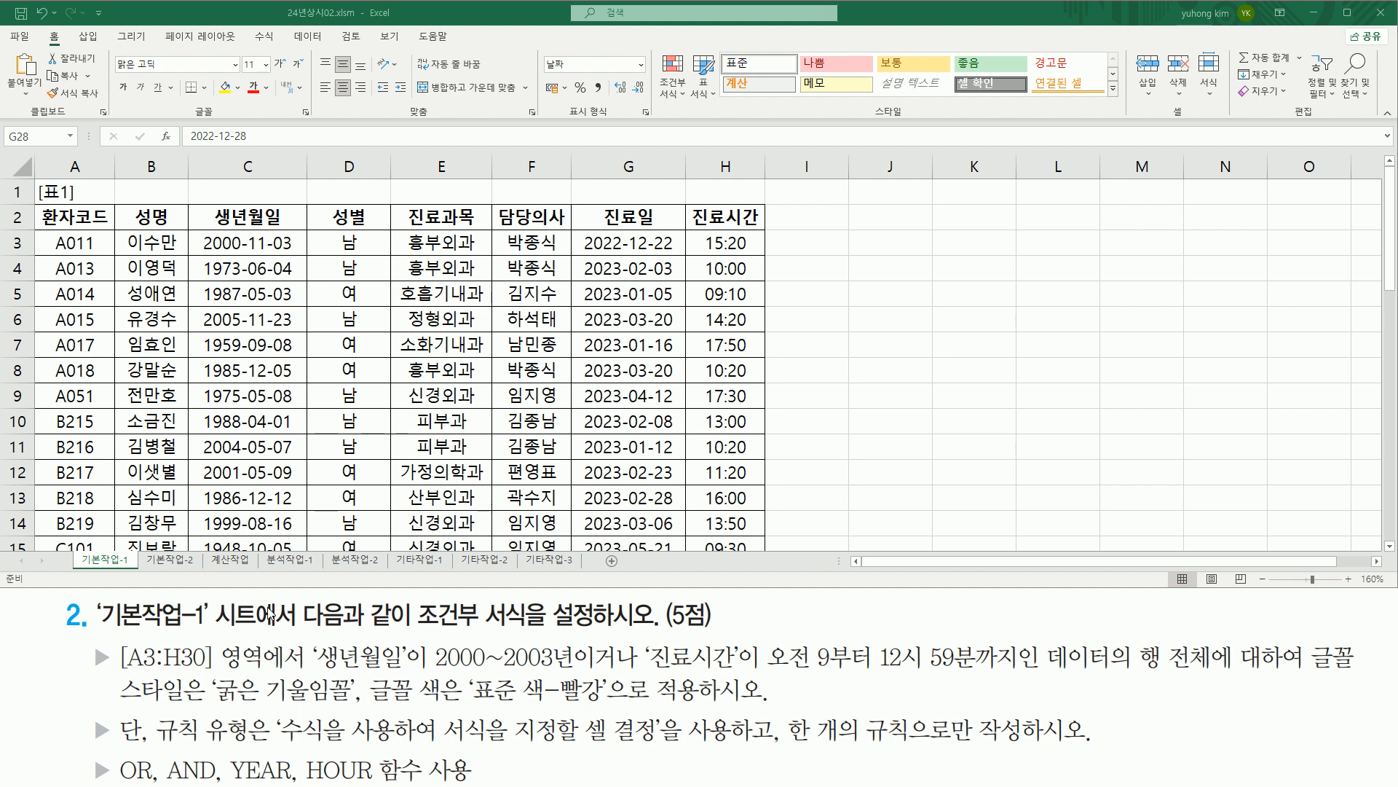
Step: Review the 생년월일 condition for 2000~2003 against its column and the YEAR function listed in the task
{"action": "left_click_drag", "start_coordinate": [307, 637], "coordinate": [405, 676]}
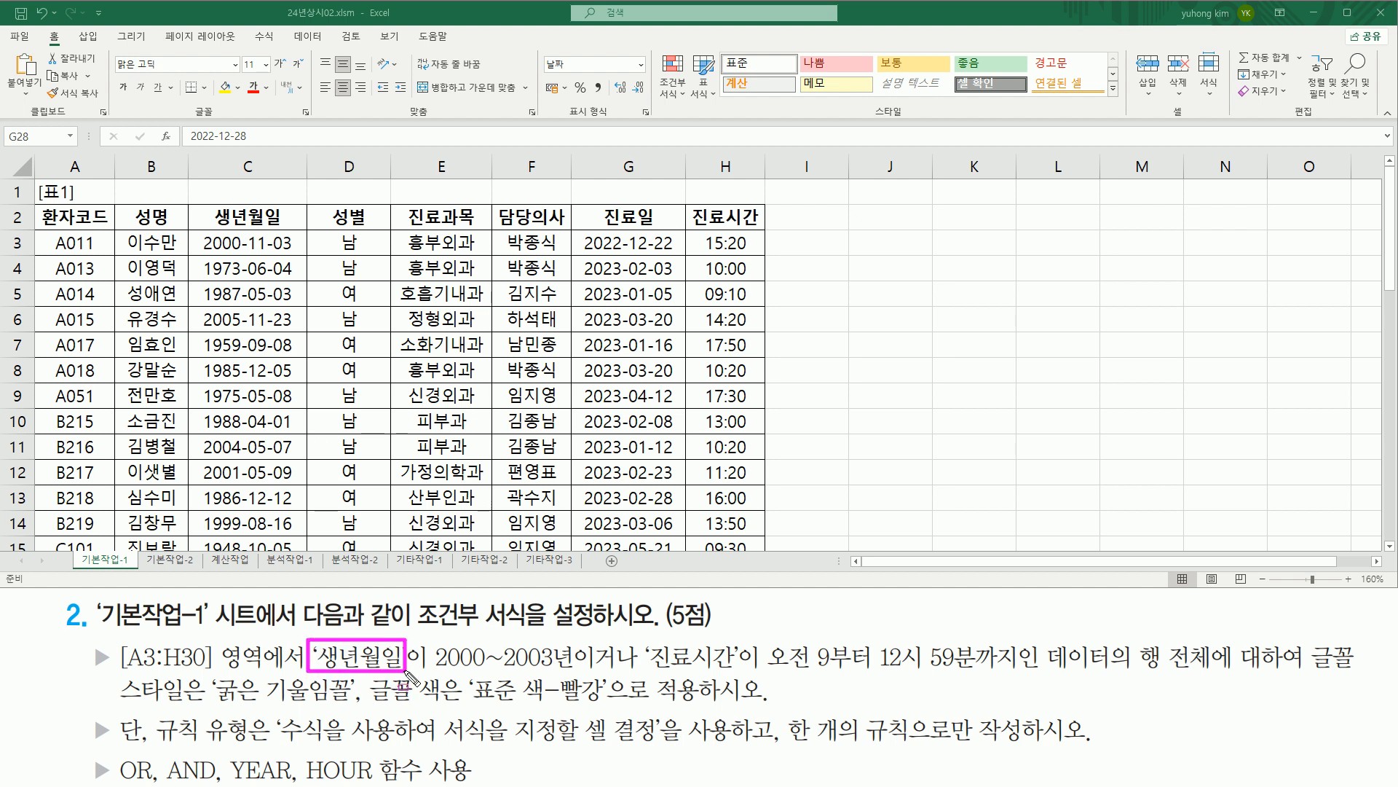
{"action": "left_click_drag", "start_coordinate": [208, 205], "coordinate": [288, 229]}
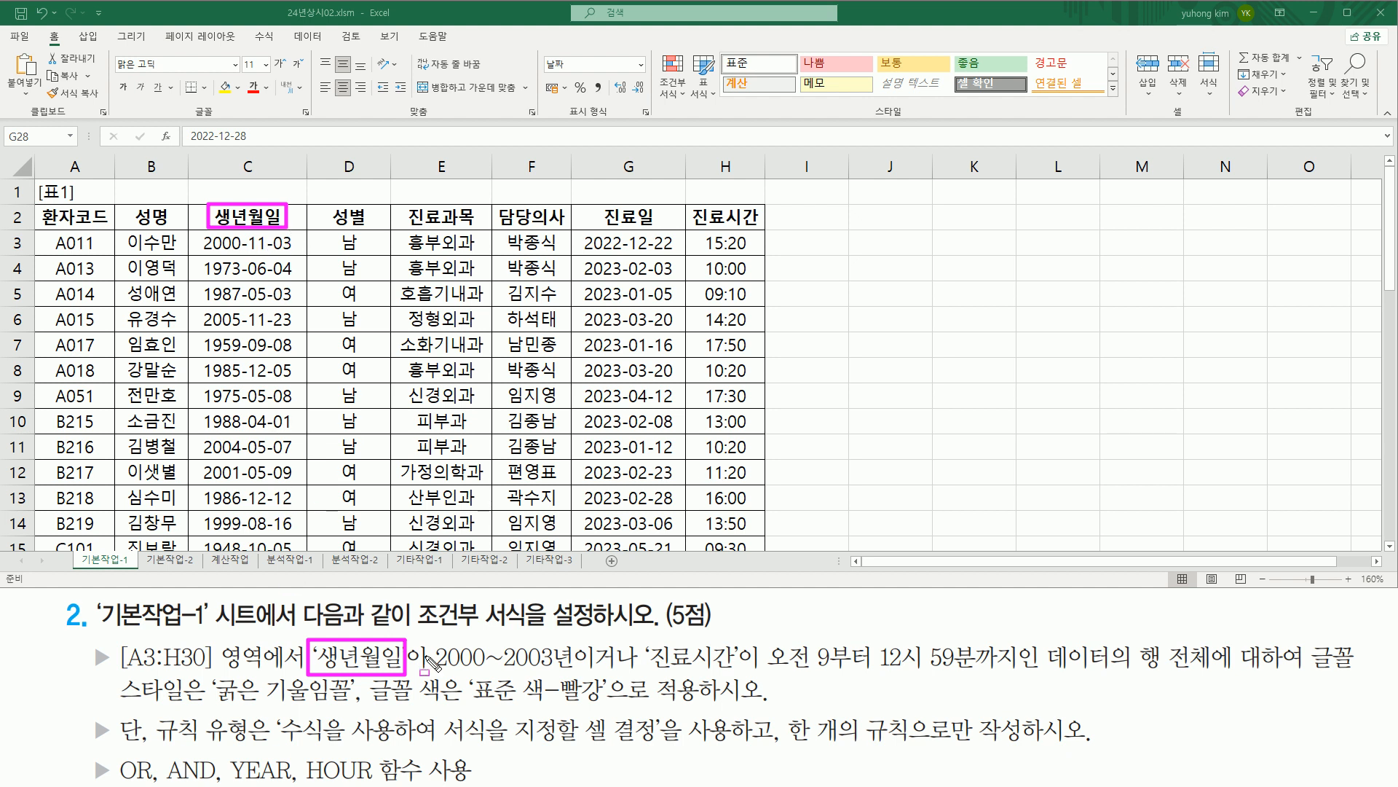
{"action": "left_click_drag", "start_coordinate": [434, 670], "coordinate": [572, 670]}
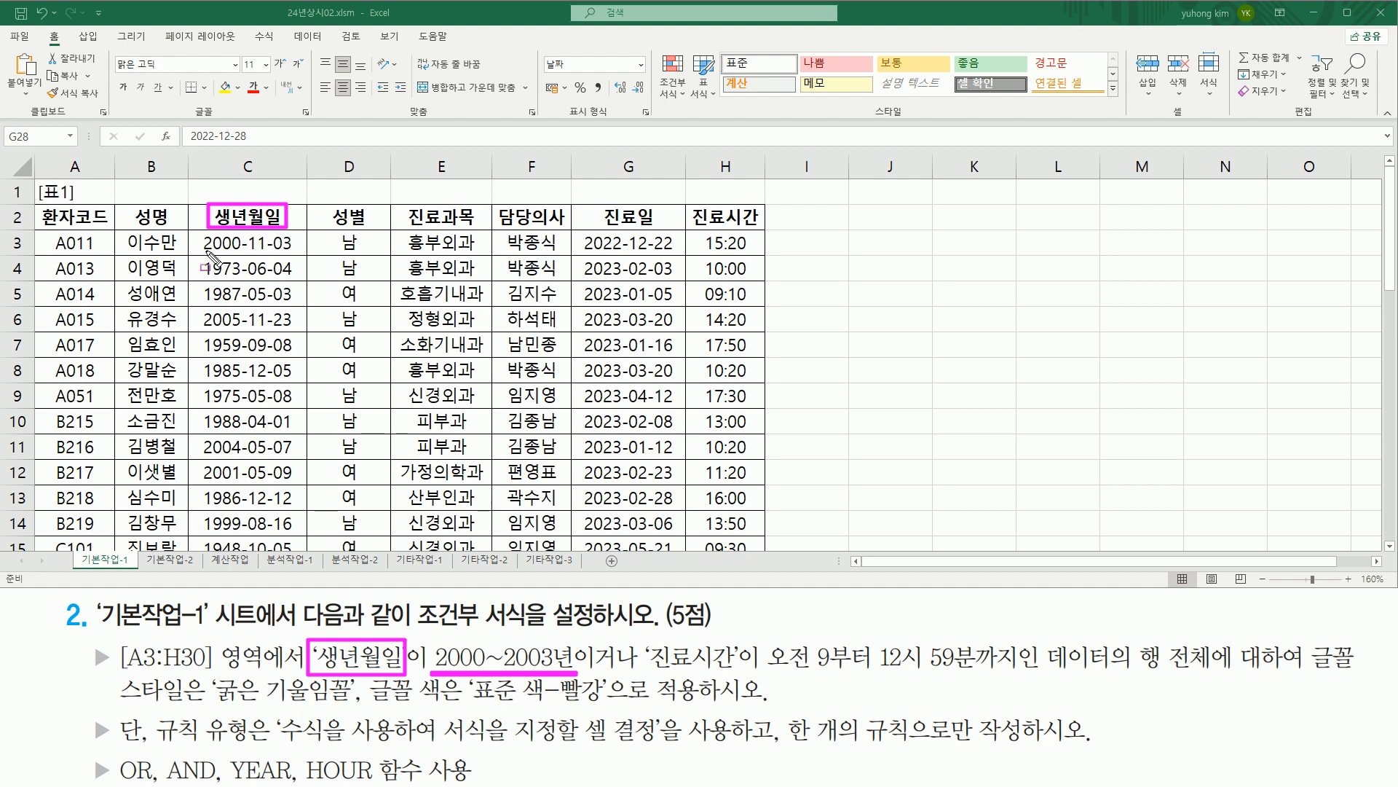
{"action": "left_click_drag", "start_coordinate": [197, 230], "coordinate": [246, 554]}
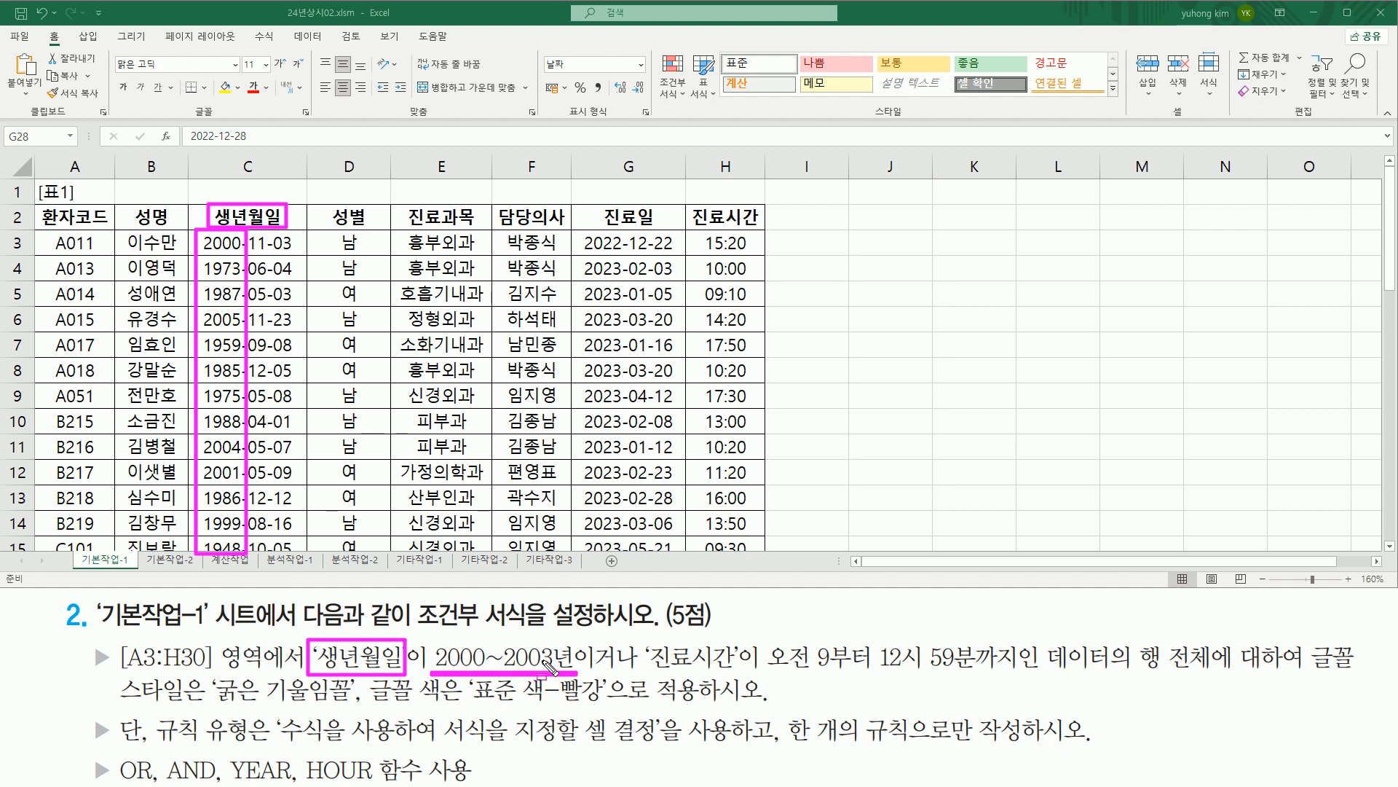
{"action": "left_click_drag", "start_coordinate": [232, 759], "coordinate": [296, 783]}
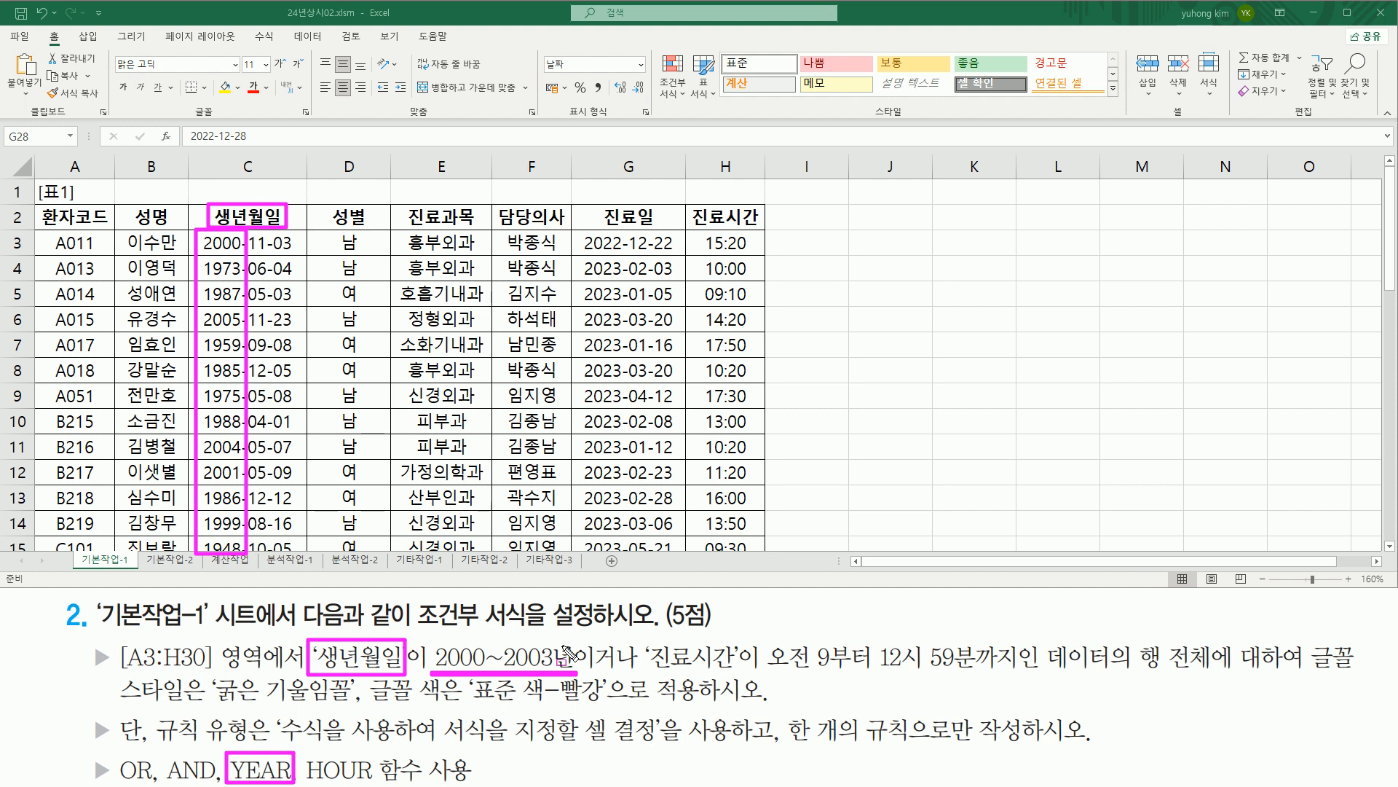
Step: Review the 진료시간 condition for 오전 9부터 12시 59분까지 against its column and the HOUR function
{"action": "left_click_drag", "start_coordinate": [643, 639], "coordinate": [739, 674]}
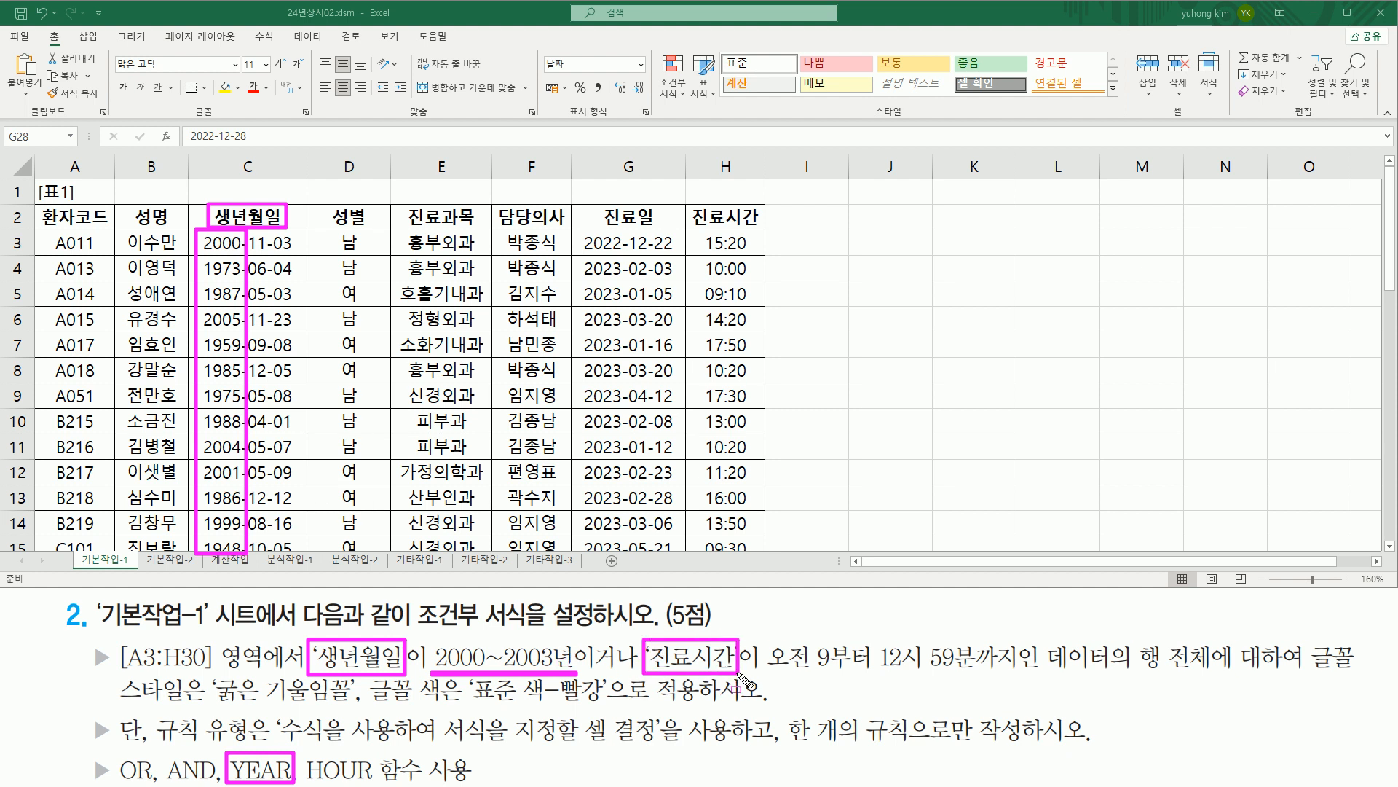
{"action": "left_click_drag", "start_coordinate": [691, 203], "coordinate": [758, 230]}
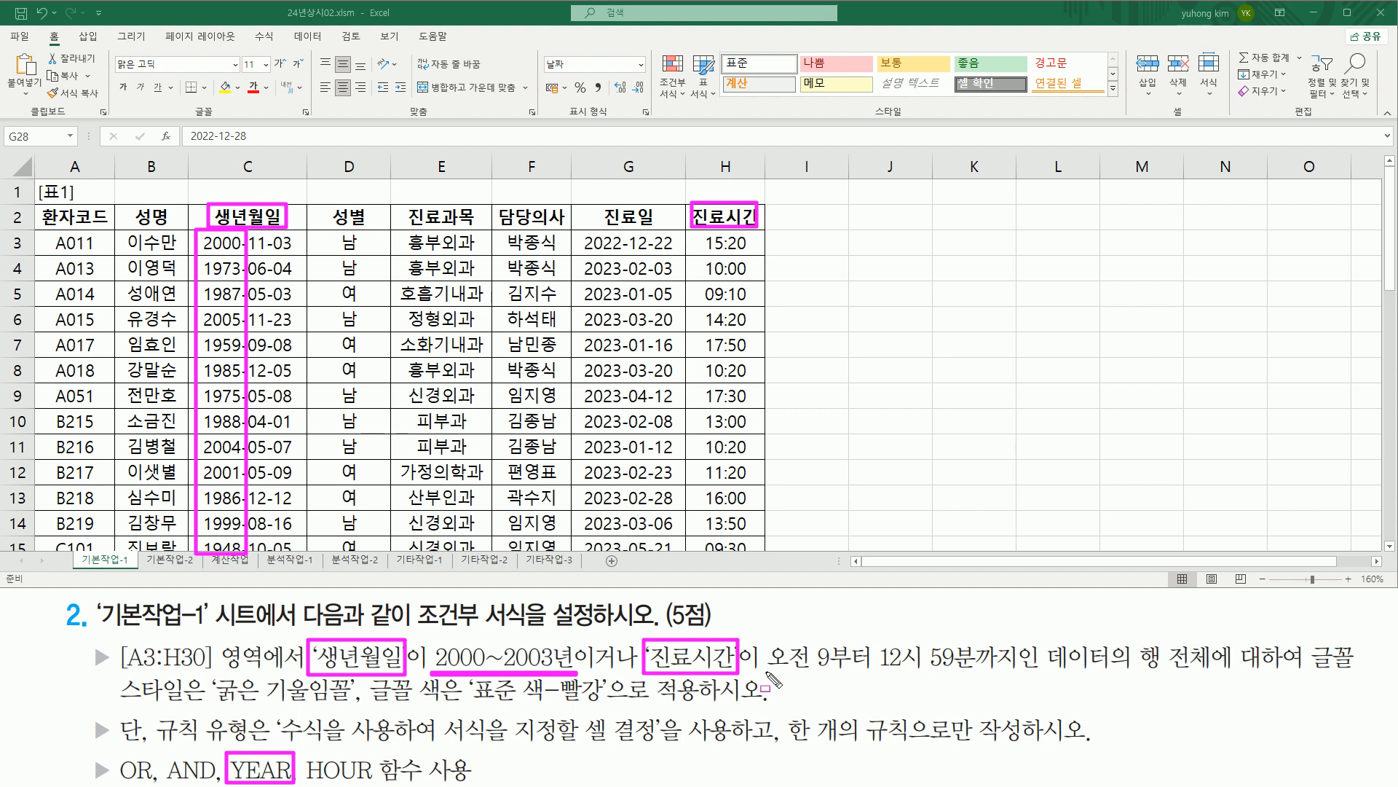
{"action": "left_click_drag", "start_coordinate": [766, 671], "coordinate": [1128, 671]}
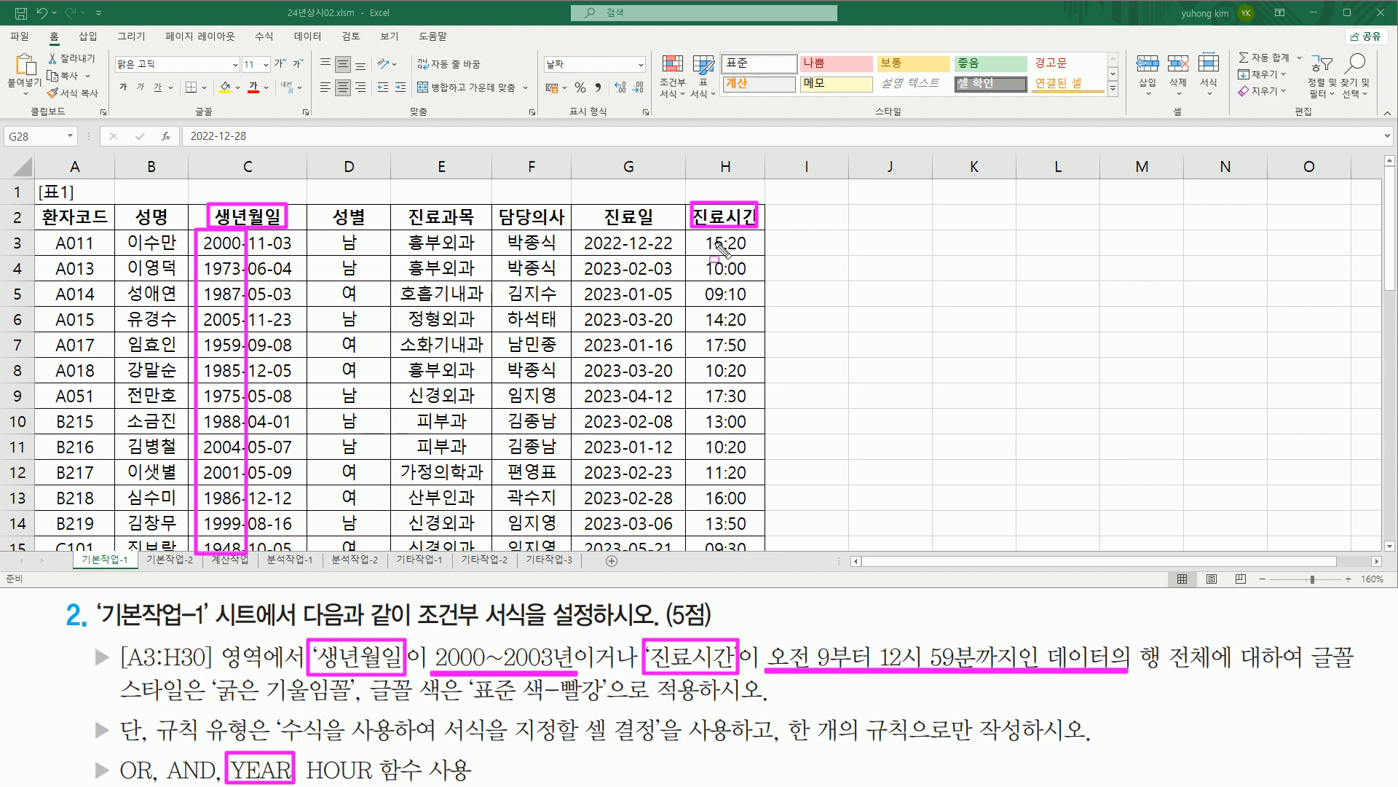
{"action": "mouse_move", "coordinate": [303, 751]}
{"action": "left_mouse_down"}
{"action": "mouse_move", "coordinate": [332, 782]}
{"action": "mouse_move", "coordinate": [379, 783]}
{"action": "left_mouse_up"}
{"action": "mouse_move", "coordinate": [721, 232]}
{"action": "left_mouse_down"}
{"action": "mouse_move", "coordinate": [701, 240]}
{"action": "mouse_move", "coordinate": [701, 364]}
{"action": "mouse_move", "coordinate": [727, 550]}
{"action": "left_mouse_up"}
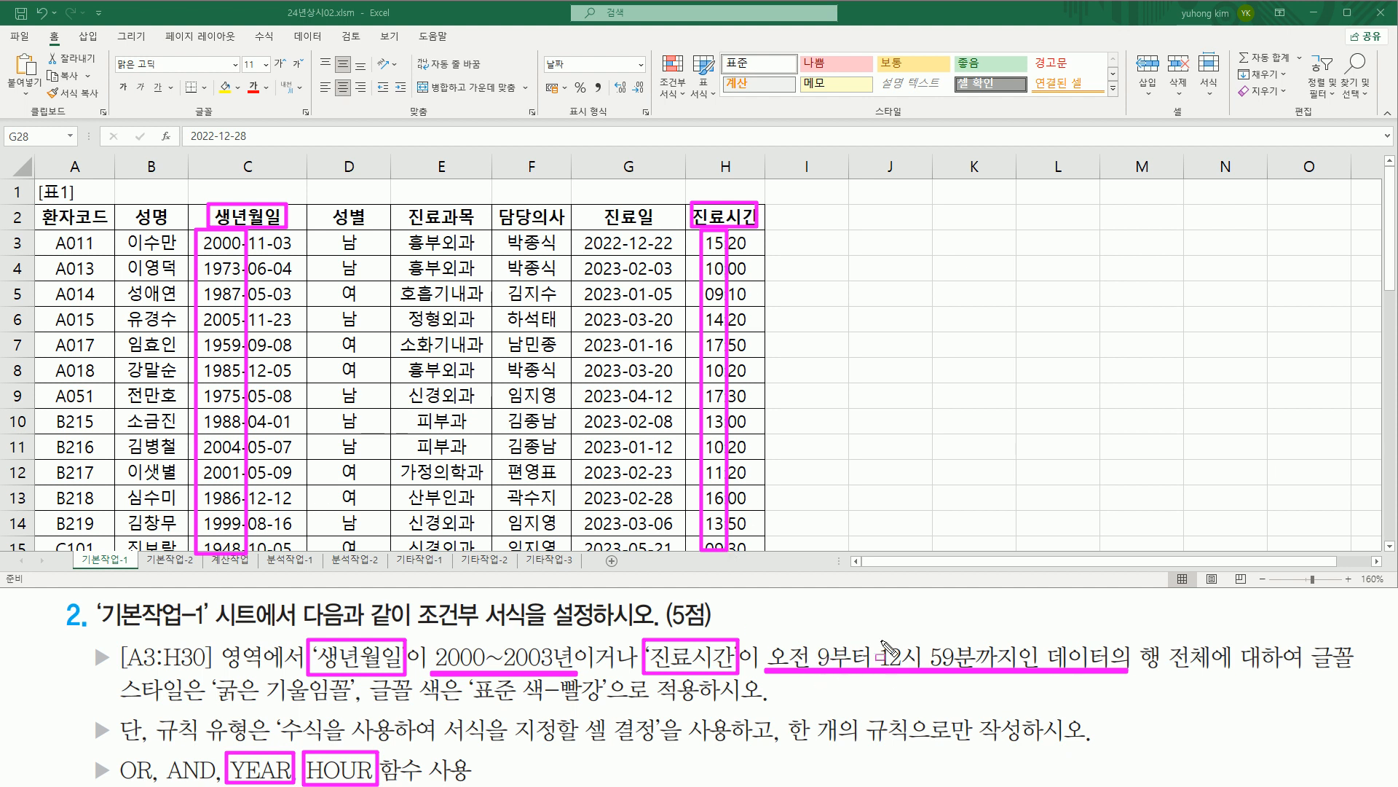
{"action": "mouse_move", "coordinate": [879, 640]}
{"action": "left_mouse_down"}
{"action": "mouse_move", "coordinate": [1021, 671]}
{"action": "mouse_move", "coordinate": [914, 674]}
{"action": "mouse_move", "coordinate": [926, 675]}
{"action": "left_mouse_up"}
Step: Check how '이거나' links the 생년월일 and 진료시간 conditions and match it to the OR function
{"action": "mouse_move", "coordinate": [357, 633]}
{"action": "left_mouse_down"}
{"action": "mouse_move", "coordinate": [374, 659]}
{"action": "mouse_move", "coordinate": [413, 618]}
{"action": "left_mouse_up"}
{"action": "mouse_move", "coordinate": [699, 631]}
{"action": "left_mouse_down"}
{"action": "mouse_move", "coordinate": [705, 655]}
{"action": "mouse_move", "coordinate": [765, 606]}
{"action": "left_mouse_up"}
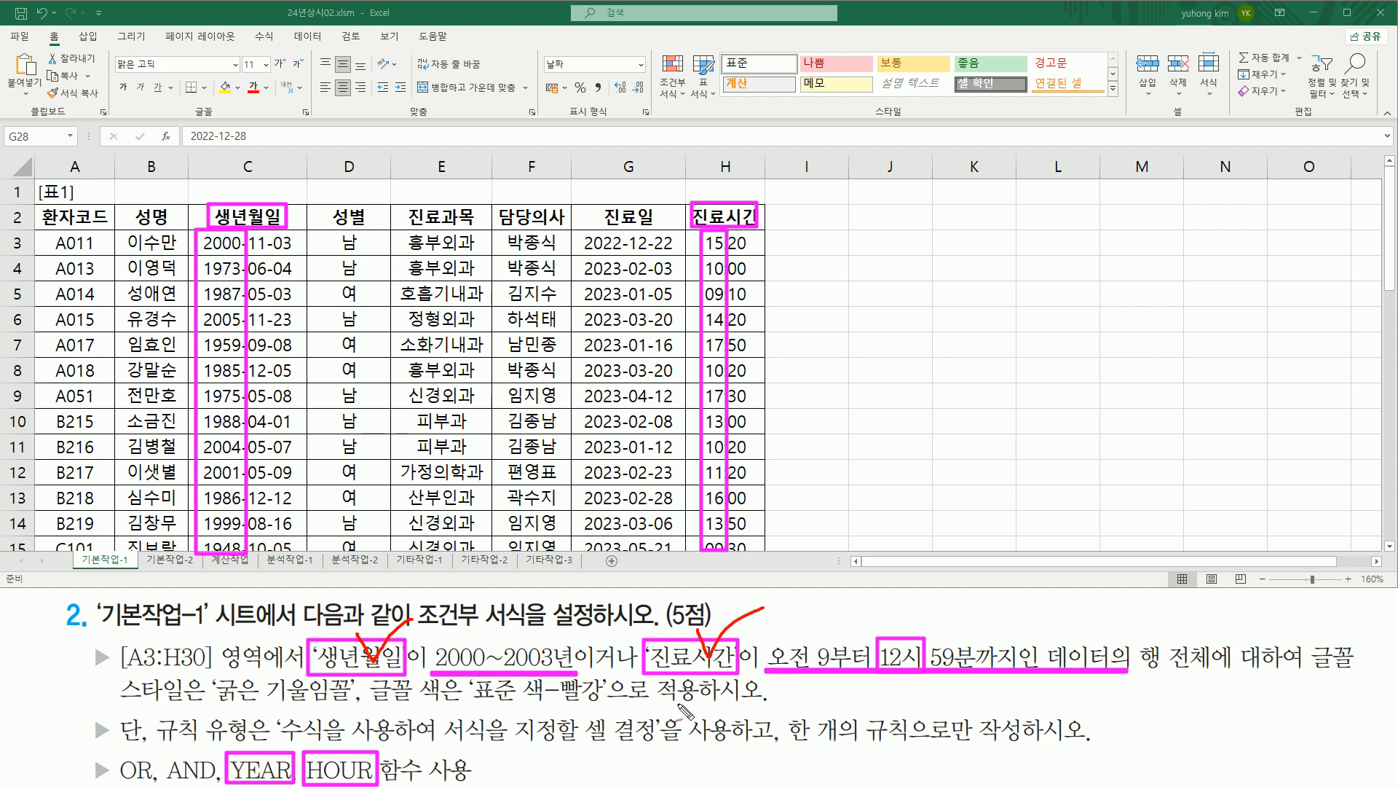
{"action": "mouse_move", "coordinate": [587, 636]}
{"action": "left_mouse_down"}
{"action": "mouse_move", "coordinate": [579, 659]}
{"action": "mouse_move", "coordinate": [605, 688]}
{"action": "mouse_move", "coordinate": [645, 674]}
{"action": "mouse_move", "coordinate": [624, 644]}
{"action": "mouse_move", "coordinate": [584, 647]}
{"action": "left_mouse_up"}
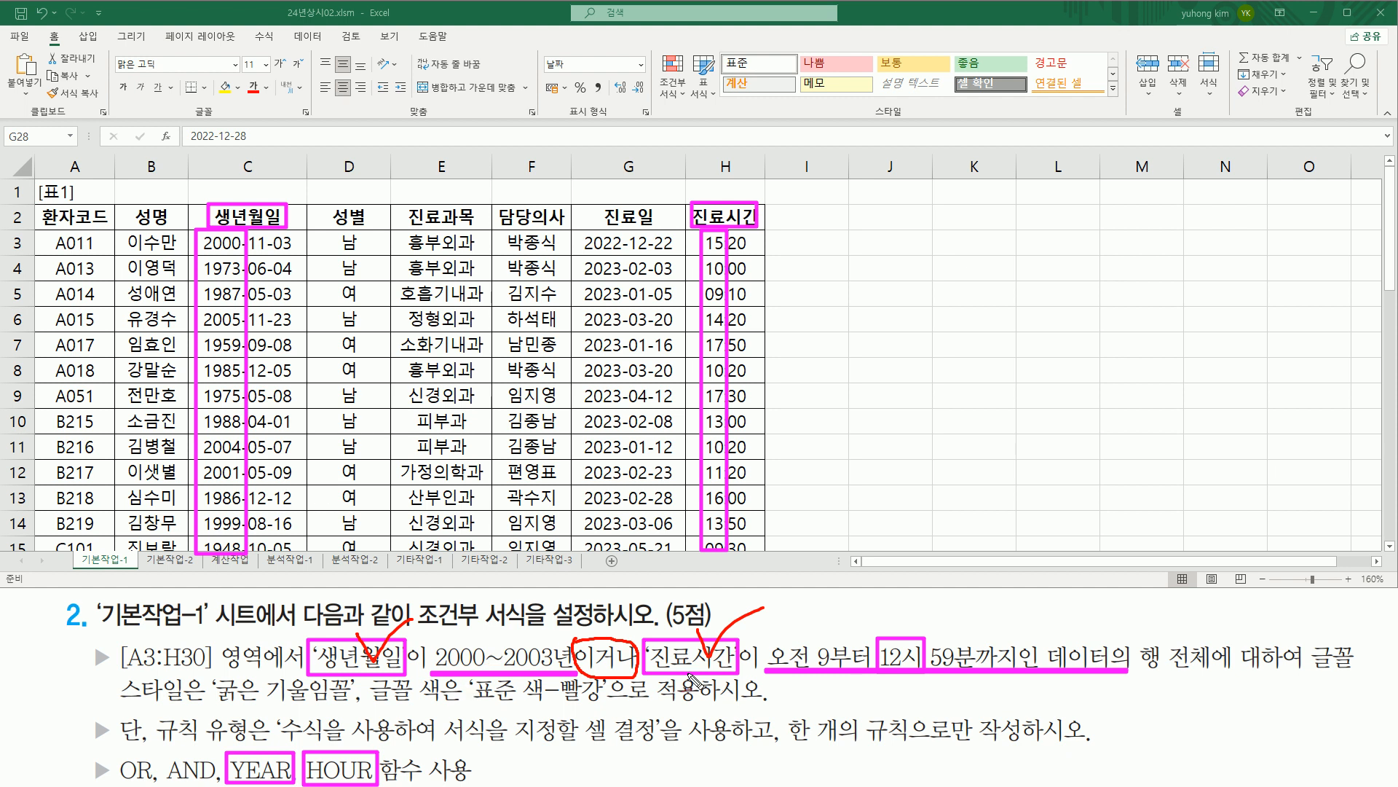
{"action": "left_click_drag", "start_coordinate": [126, 757], "coordinate": [162, 719]}
{"action": "key", "text": "Escape"}
Step: Enter the text outline "or( 생년월일, 진료시간 )" in cell J4
{"action": "left_click", "coordinate": [890, 268]}
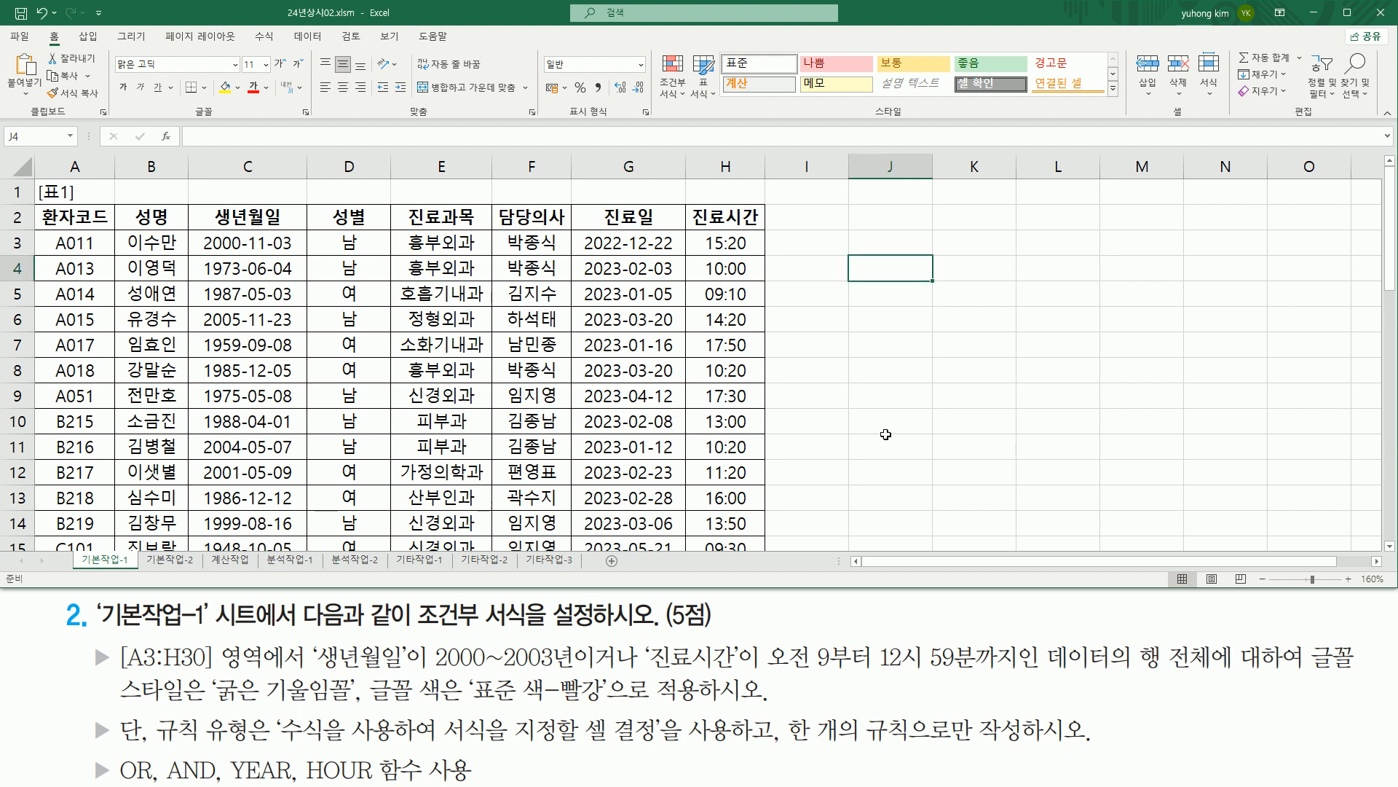
{"action": "key", "text": "BackSpace"}
{"action": "type", "text": "ㅐ"}
{"action": "key", "text": "BackSpace"}
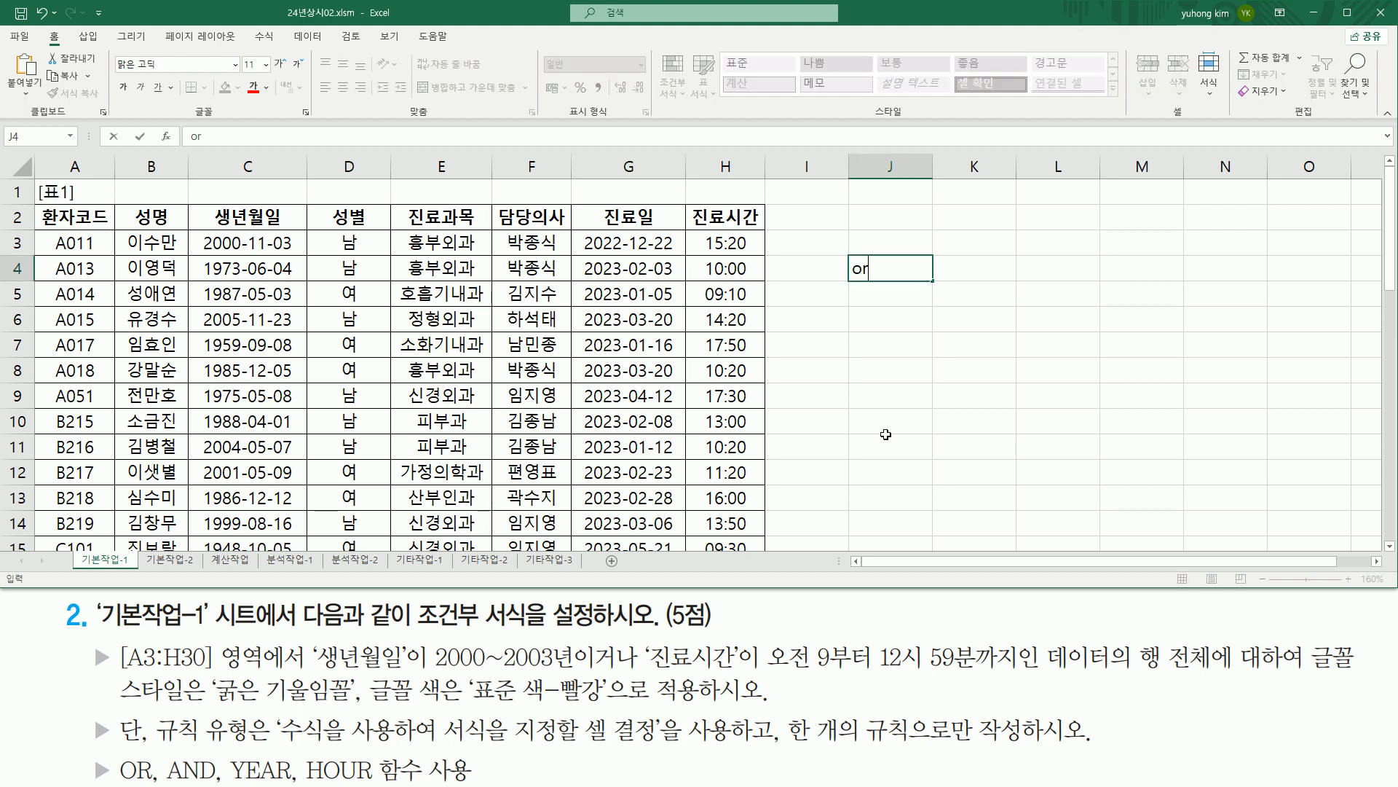
{"action": "type", "text": "or( 생년월일, 진료시간 "}
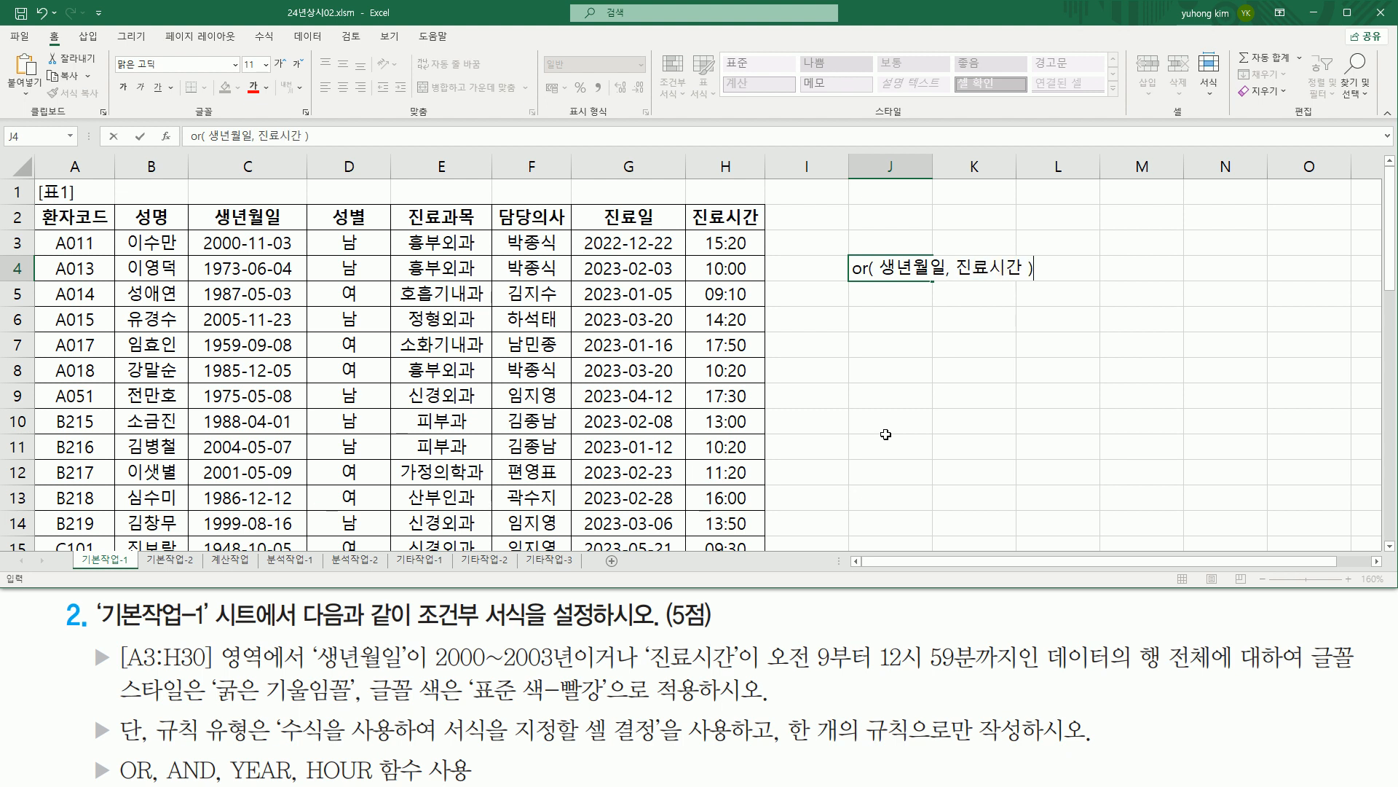
{"action": "type", "text": ")"}
{"action": "key", "text": "Return"}
Step: Compare the outline in J4 with the task's 2000~2003년 range and the AND function that range requires
{"action": "left_click", "coordinate": [926, 370]}
{"action": "key", "text": "ctrl+2"}
{"action": "left_click_drag", "start_coordinate": [882, 281], "coordinate": [1022, 282]}
{"action": "left_click_drag", "start_coordinate": [838, 249], "coordinate": [1054, 298]}
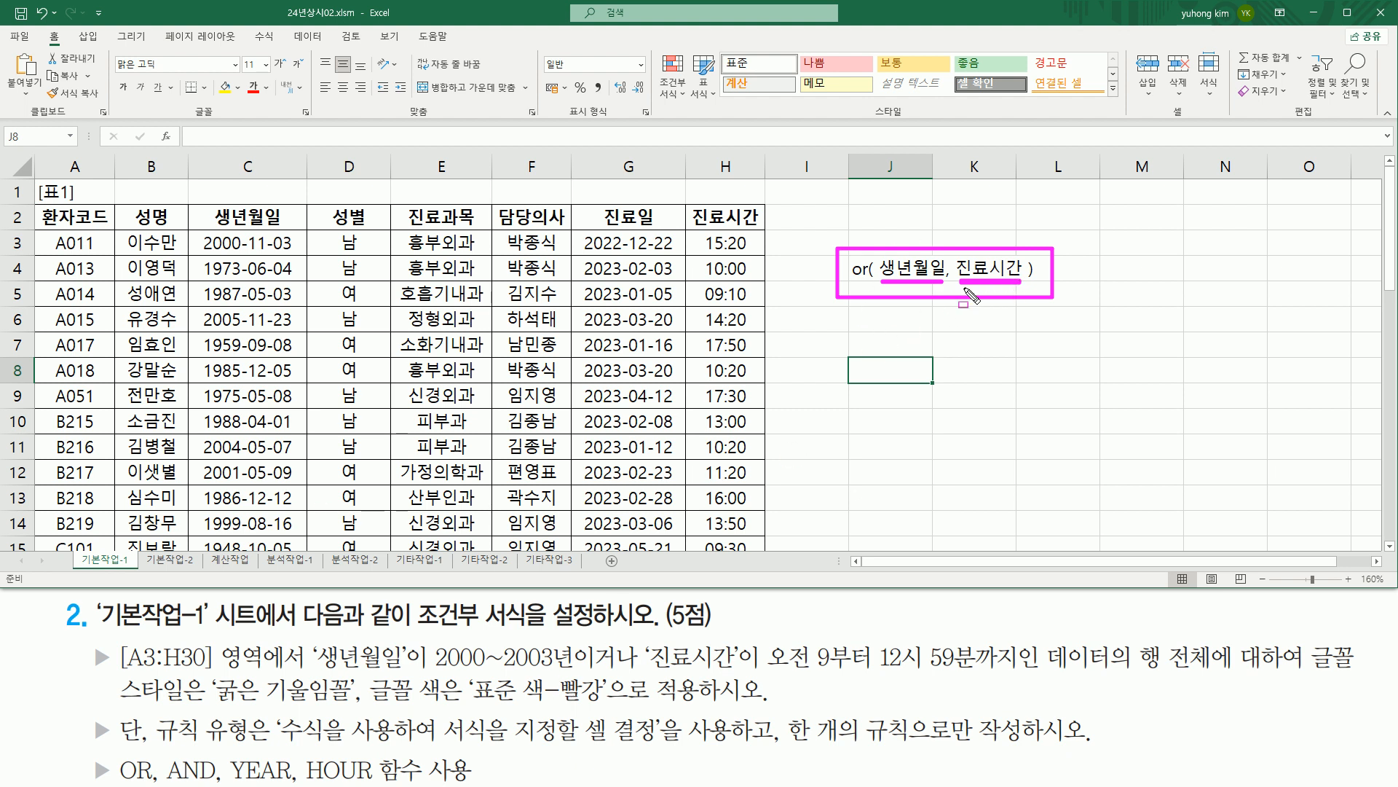
{"action": "left_click_drag", "start_coordinate": [434, 668], "coordinate": [568, 671]}
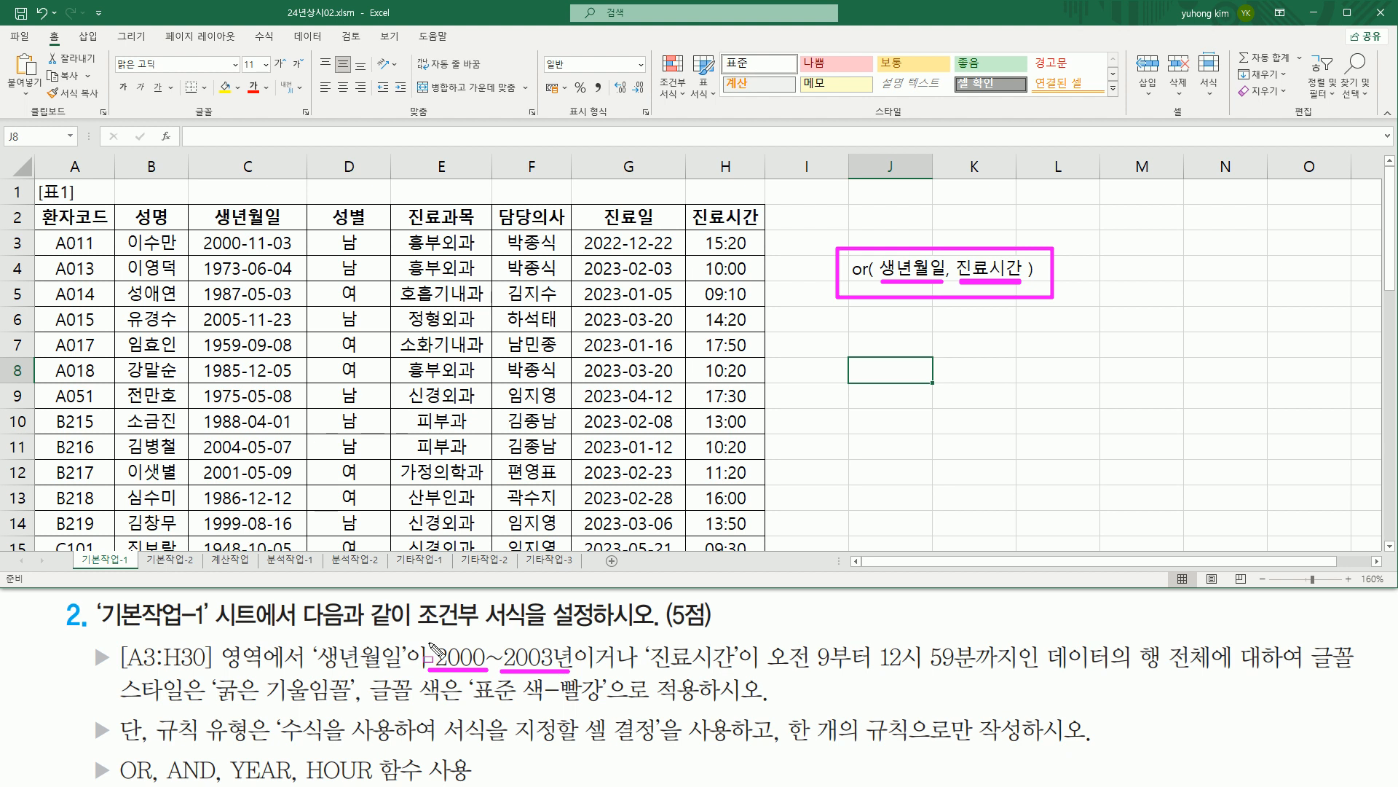
{"action": "mouse_move", "coordinate": [425, 636]}
{"action": "left_mouse_down"}
{"action": "mouse_move", "coordinate": [472, 677]}
{"action": "mouse_move", "coordinate": [575, 678]}
{"action": "left_mouse_up"}
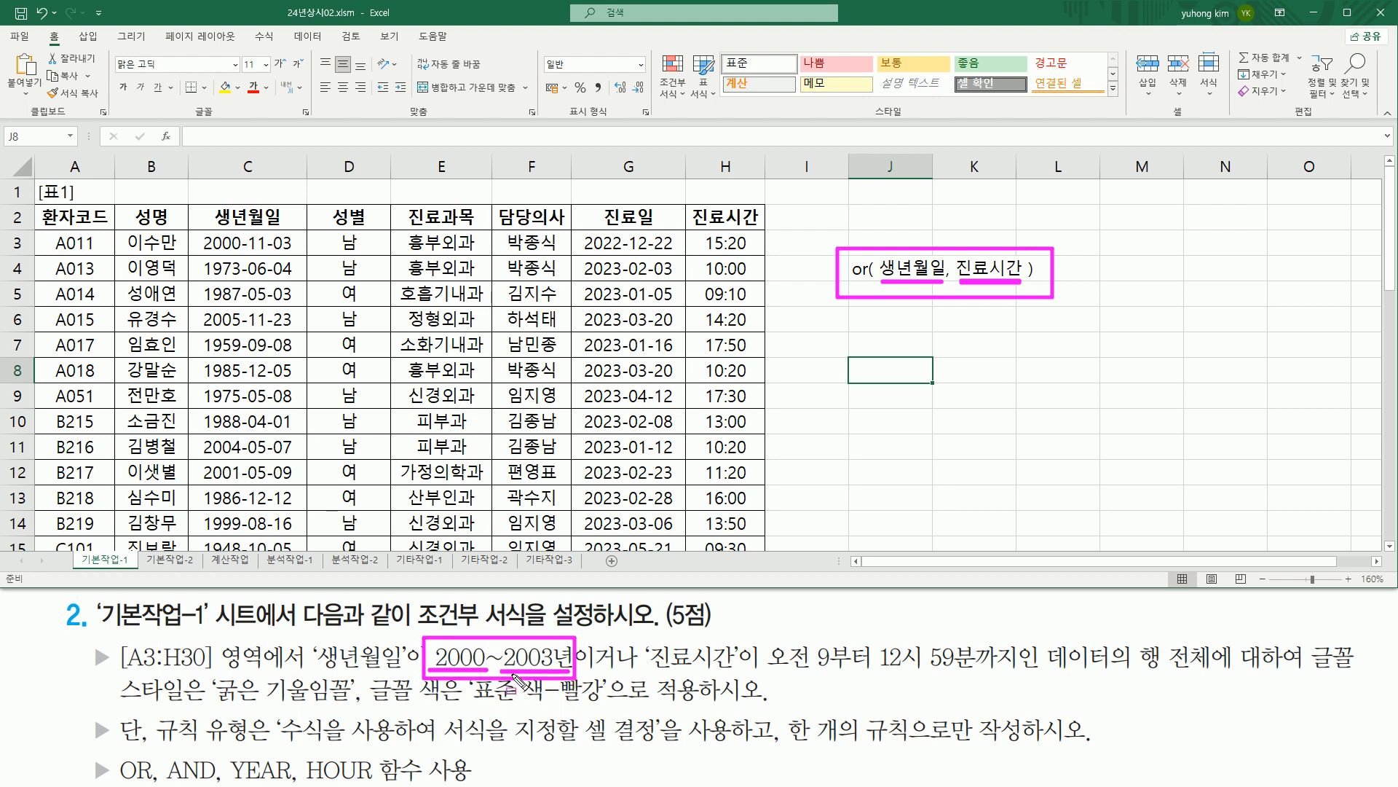
{"action": "left_click_drag", "start_coordinate": [161, 751], "coordinate": [221, 783]}
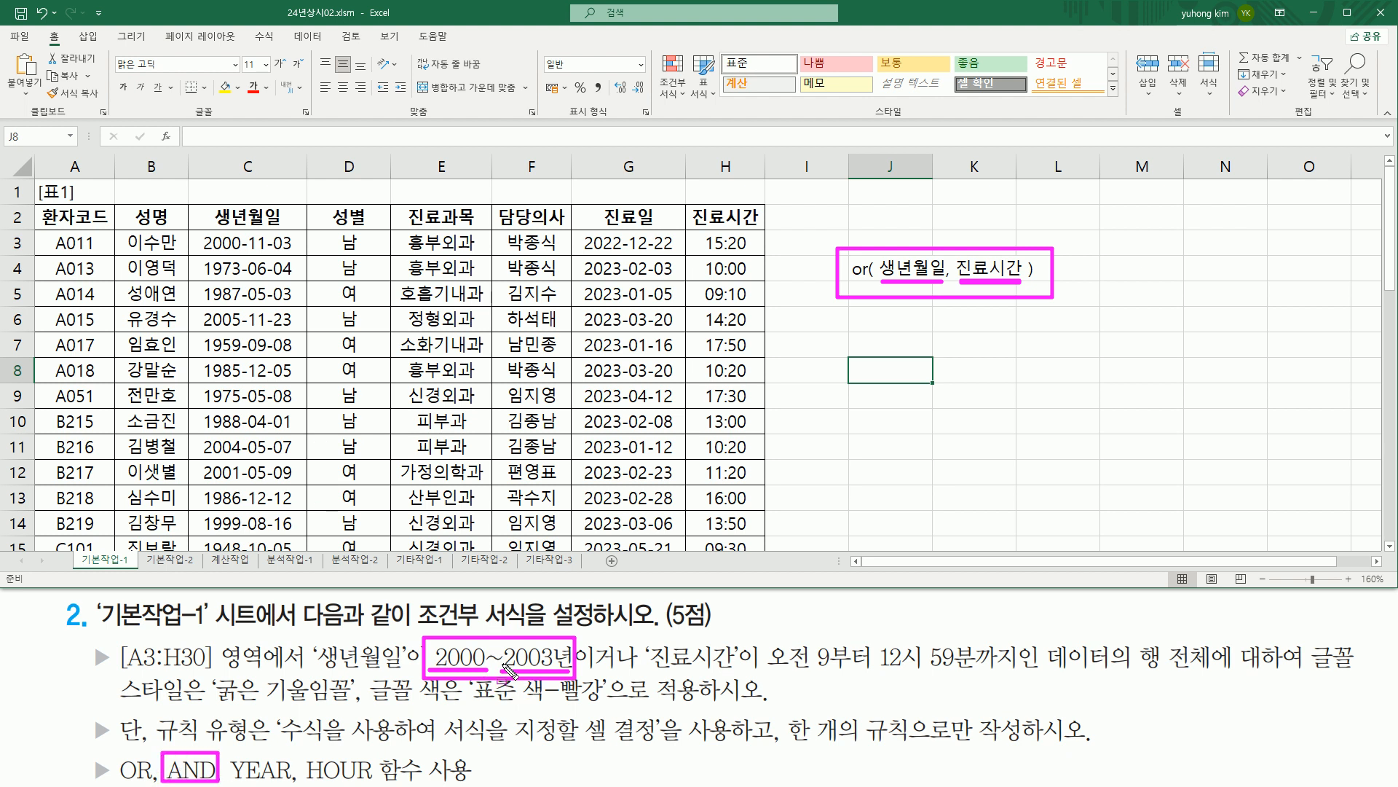
{"action": "left_click_drag", "start_coordinate": [502, 671], "coordinate": [571, 671]}
Step: Review how the HOUR and AND functions apply to the task's time range from 9 to 12시
{"action": "left_click_drag", "start_coordinate": [333, 783], "coordinate": [377, 784]}
{"action": "left_click_drag", "start_coordinate": [814, 671], "coordinate": [929, 670]}
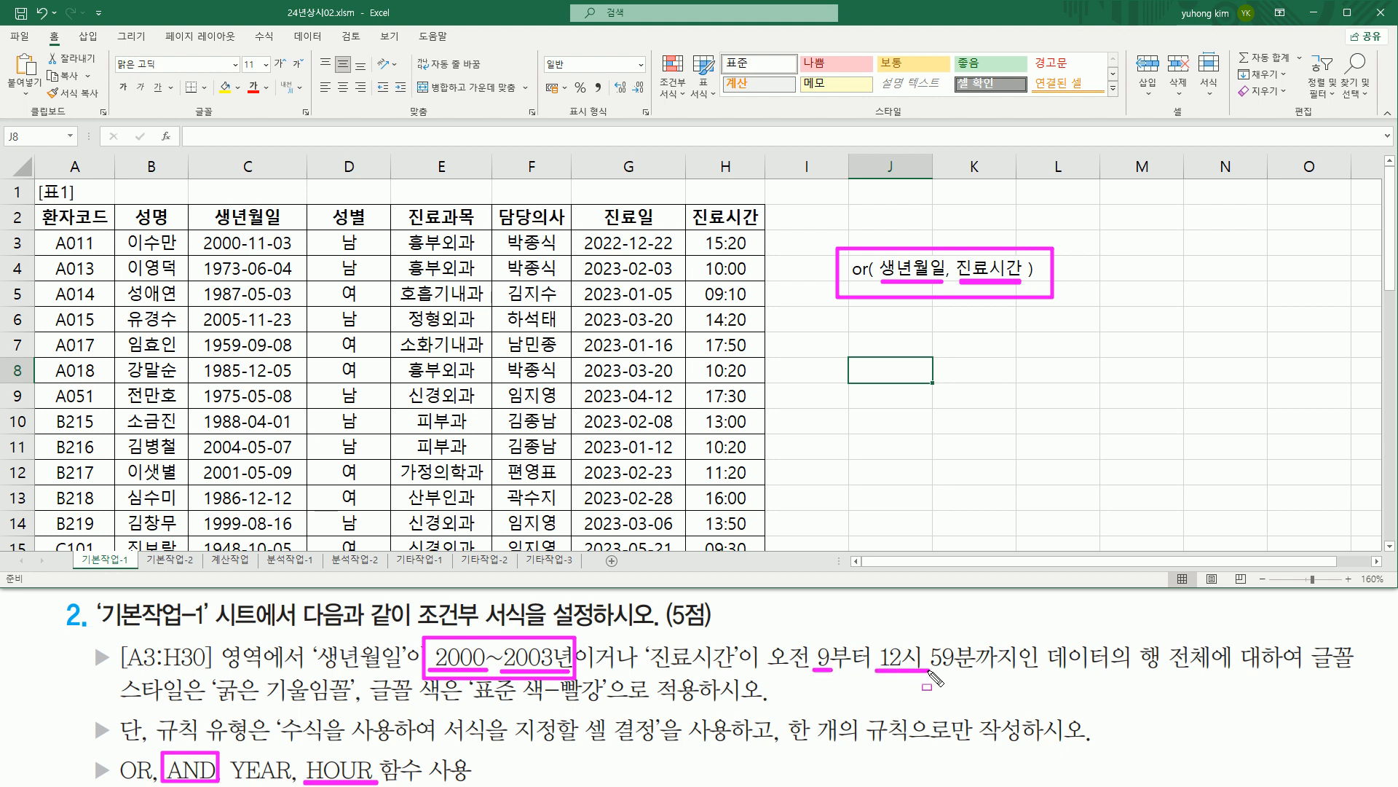
{"action": "mouse_move", "coordinate": [810, 639]}
{"action": "left_mouse_down"}
{"action": "mouse_move", "coordinate": [825, 671]}
{"action": "mouse_move", "coordinate": [929, 677]}
{"action": "left_mouse_up"}
{"action": "left_click_drag", "start_coordinate": [175, 762], "coordinate": [216, 771]}
{"action": "key", "text": "Escape"}
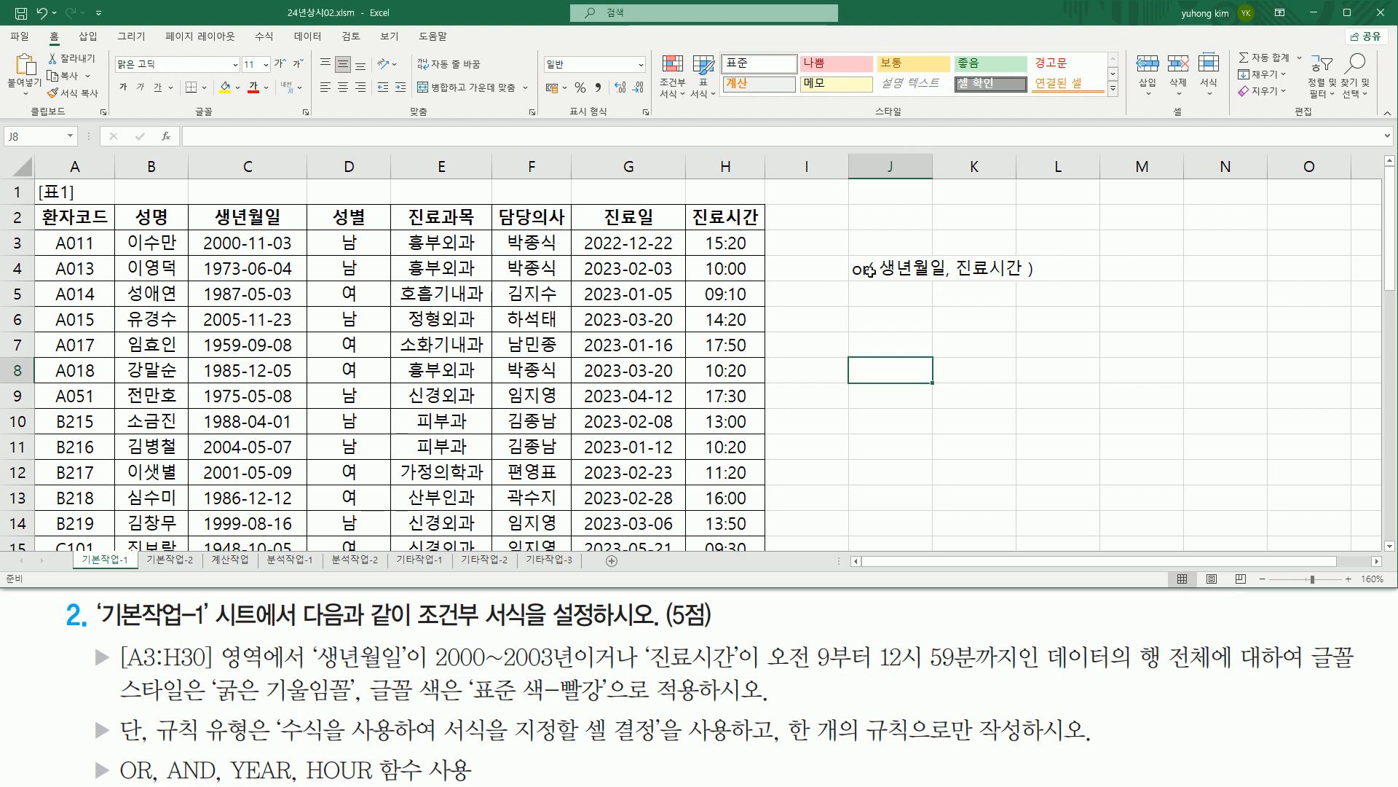
Step: Copy the text outline from J4 into J6
{"action": "left_click", "coordinate": [881, 268]}
{"action": "key", "text": "ctrl+c"}
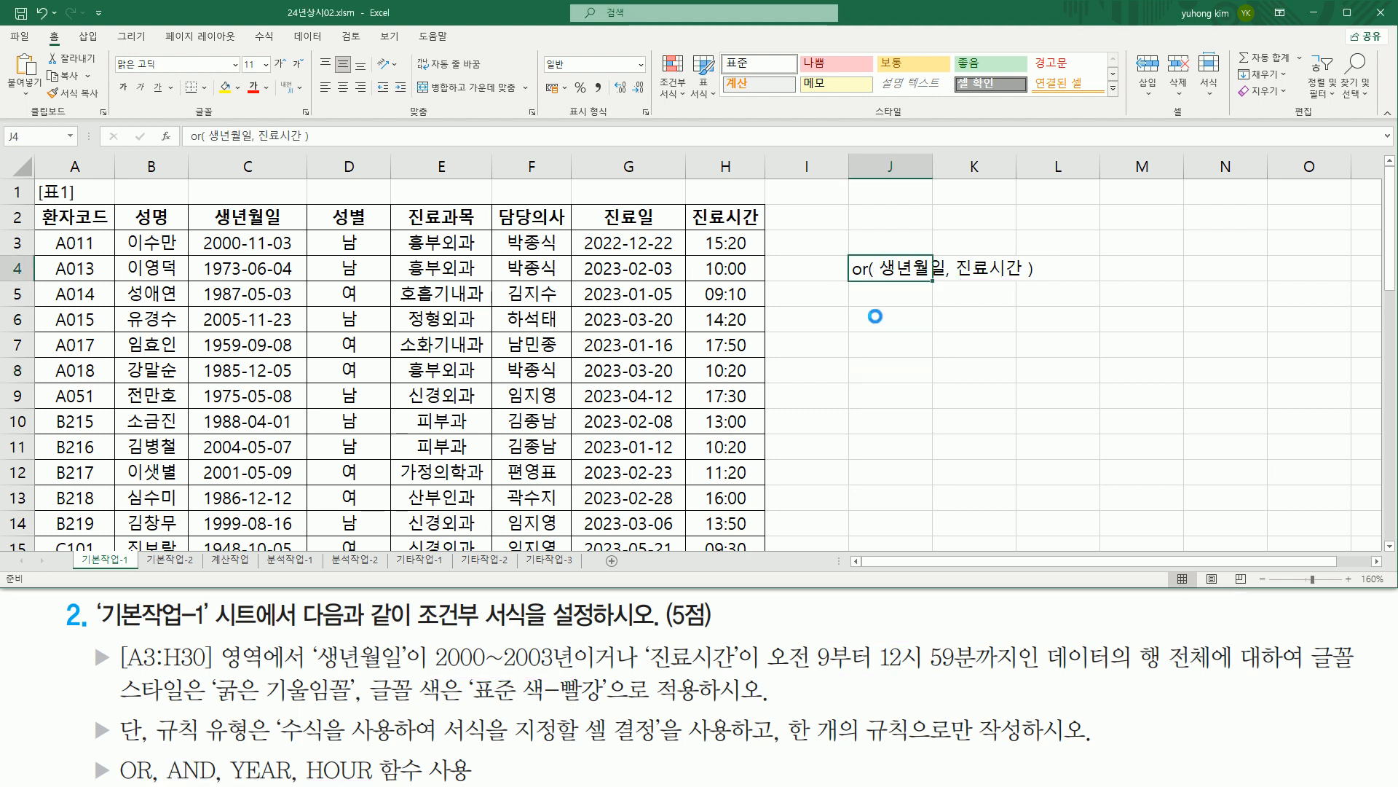
{"action": "left_click", "coordinate": [881, 319]}
{"action": "key", "text": "ctrl+v"}
Step: Replace 생년월일 in the J6 outline with the two limits ">=2000, <=2003"
{"action": "double_click", "coordinate": [877, 318]}
{"action": "left_click_drag", "start_coordinate": [879, 318], "coordinate": [945, 318]}
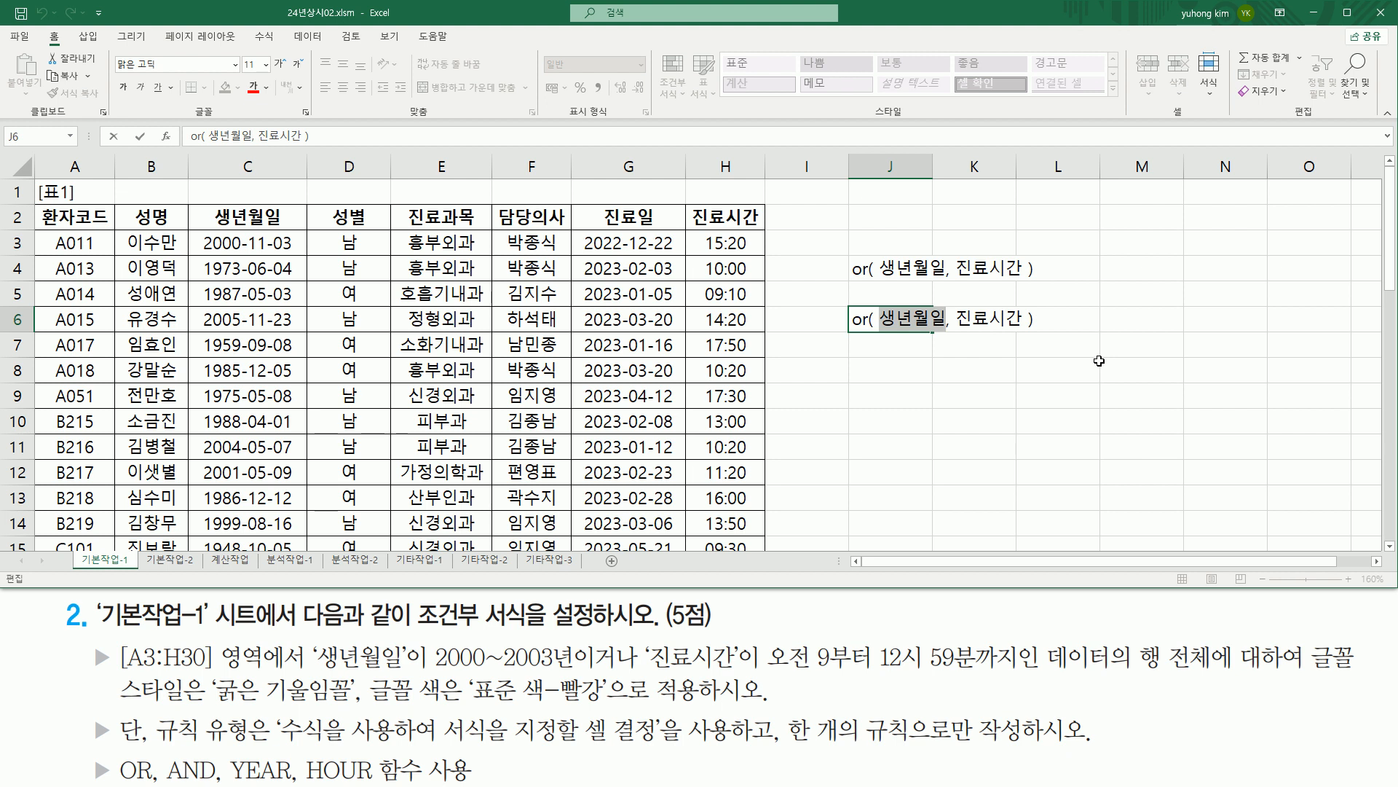
{"action": "key", "text": "BackSpace"}
{"action": "type", "text": ">=2000, "}
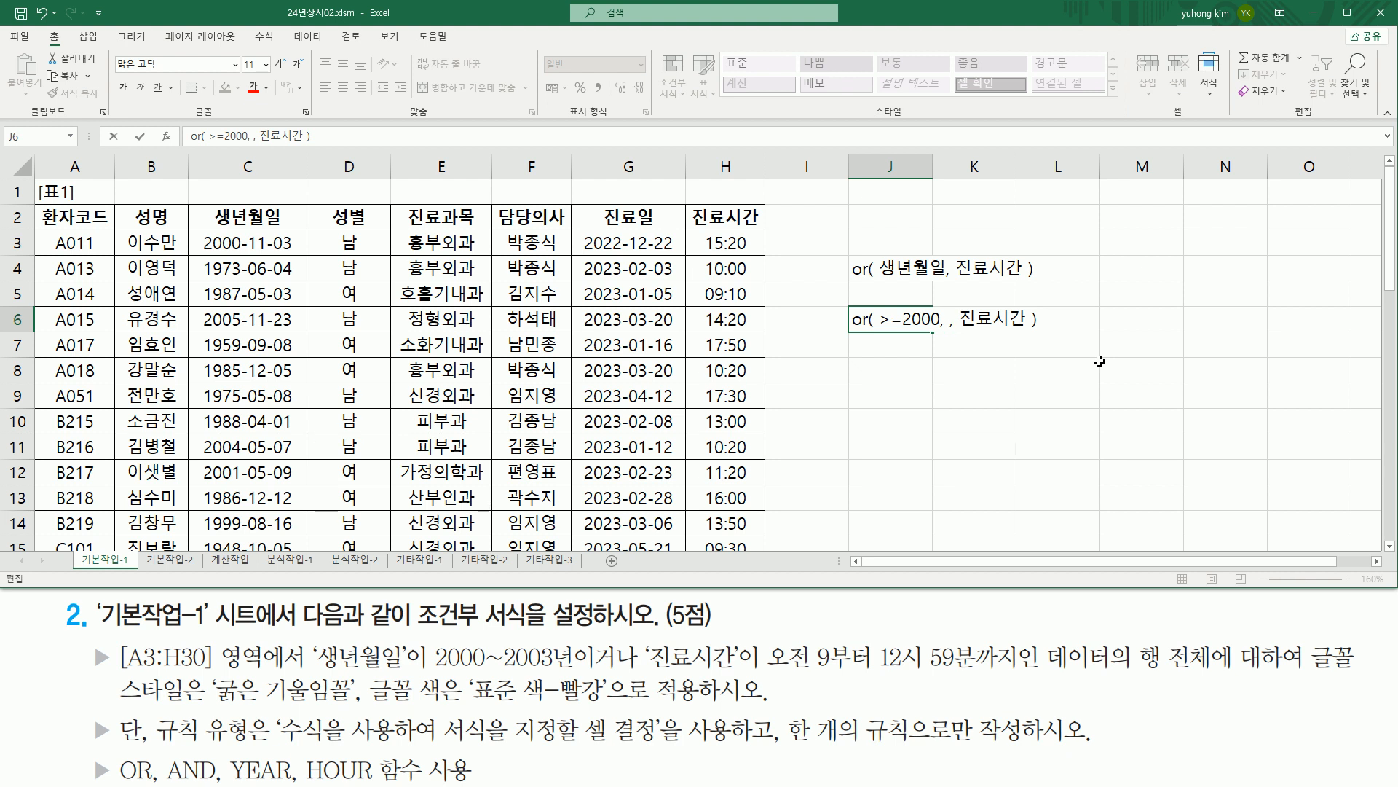
{"action": "type", "text": "<=200"}
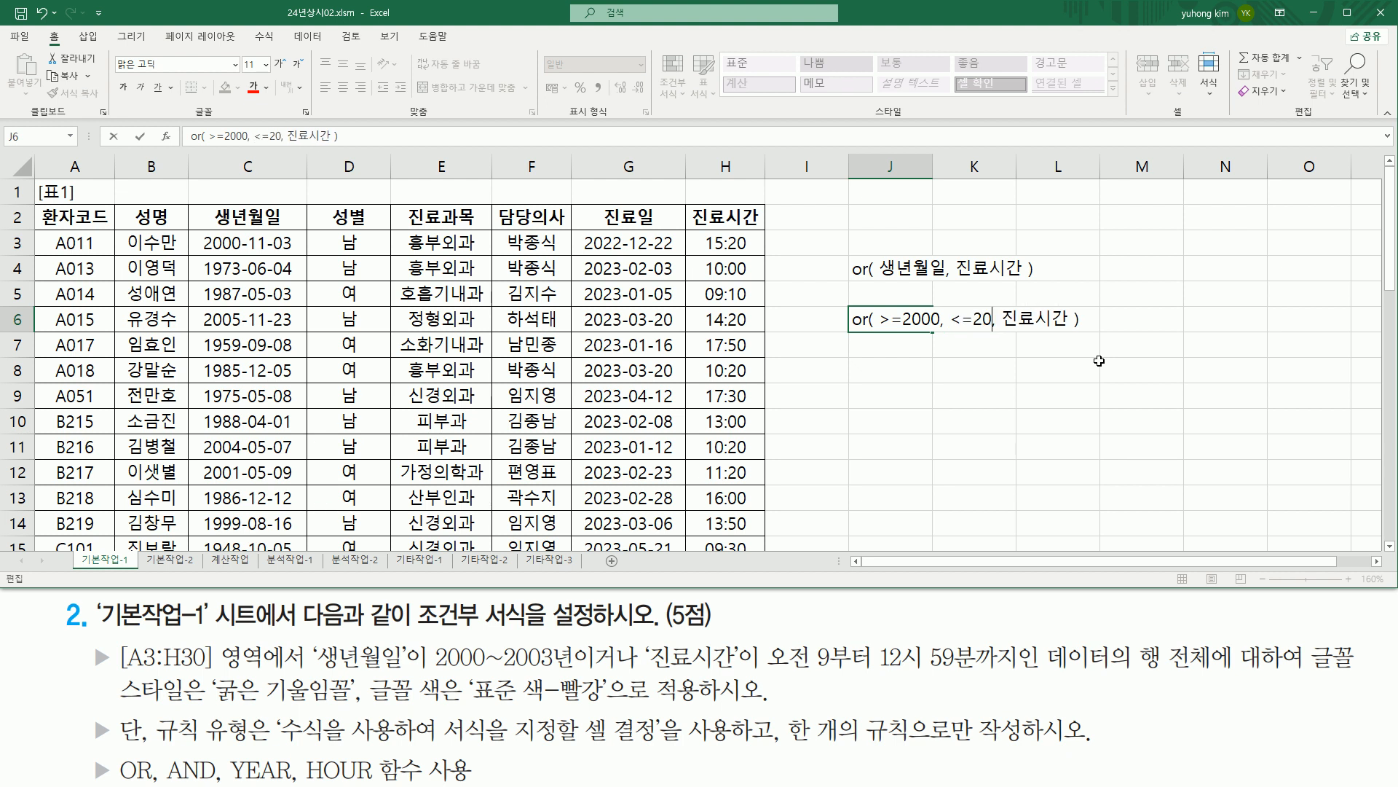
{"action": "type", "text": "3 "}
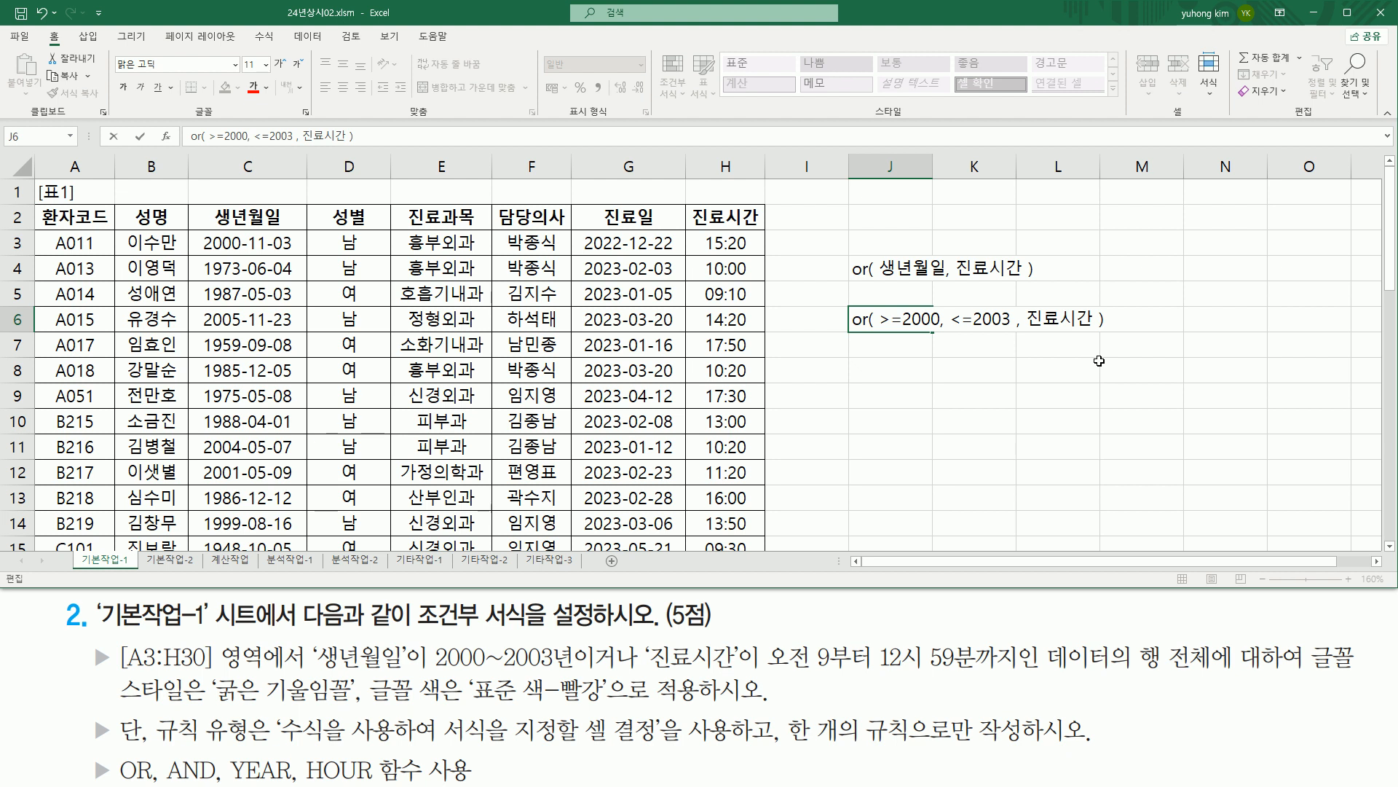
Step: Wrap the two year limits in J6 in and( ) and space that part out from its neighbours
{"action": "type", "text": ")"}
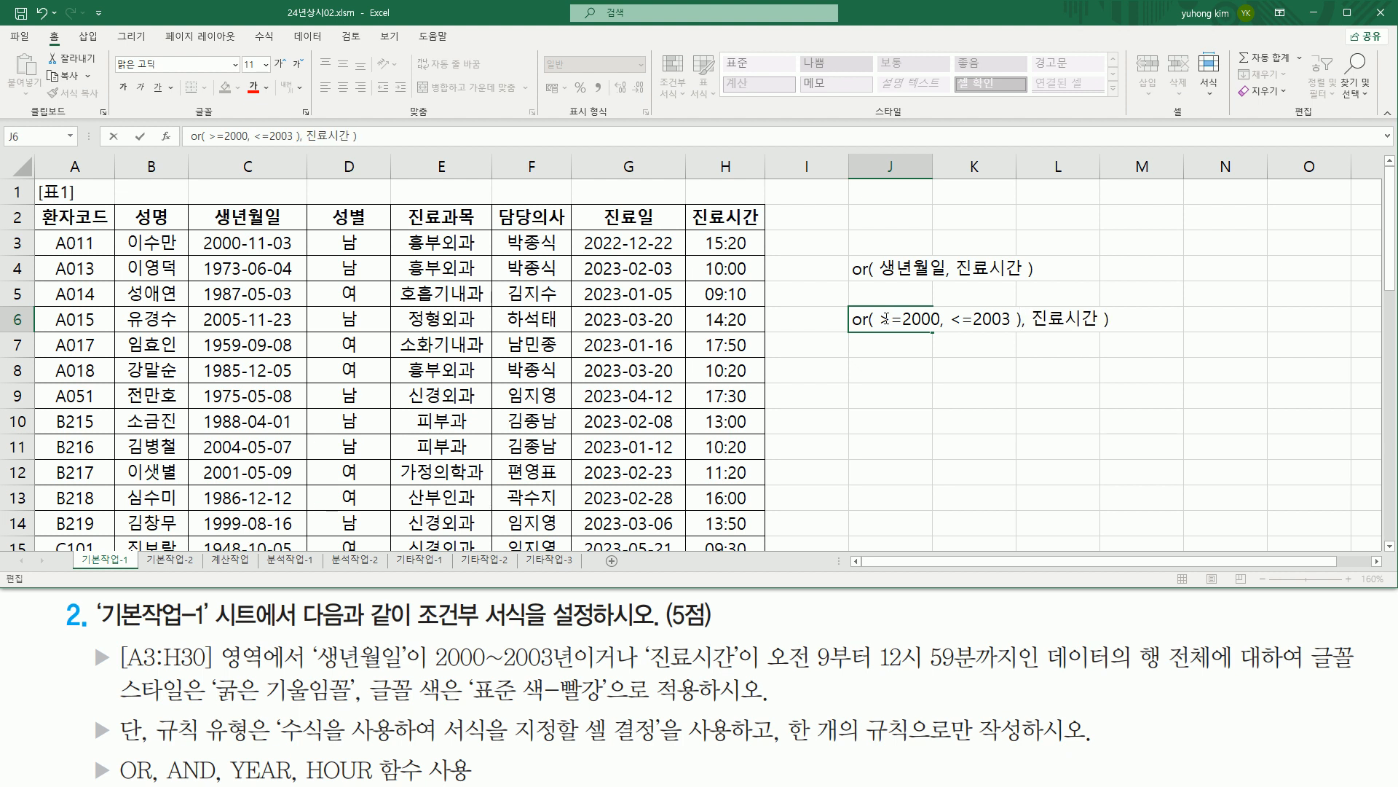
{"action": "left_click", "coordinate": [882, 324]}
{"action": "type", "text": "("}
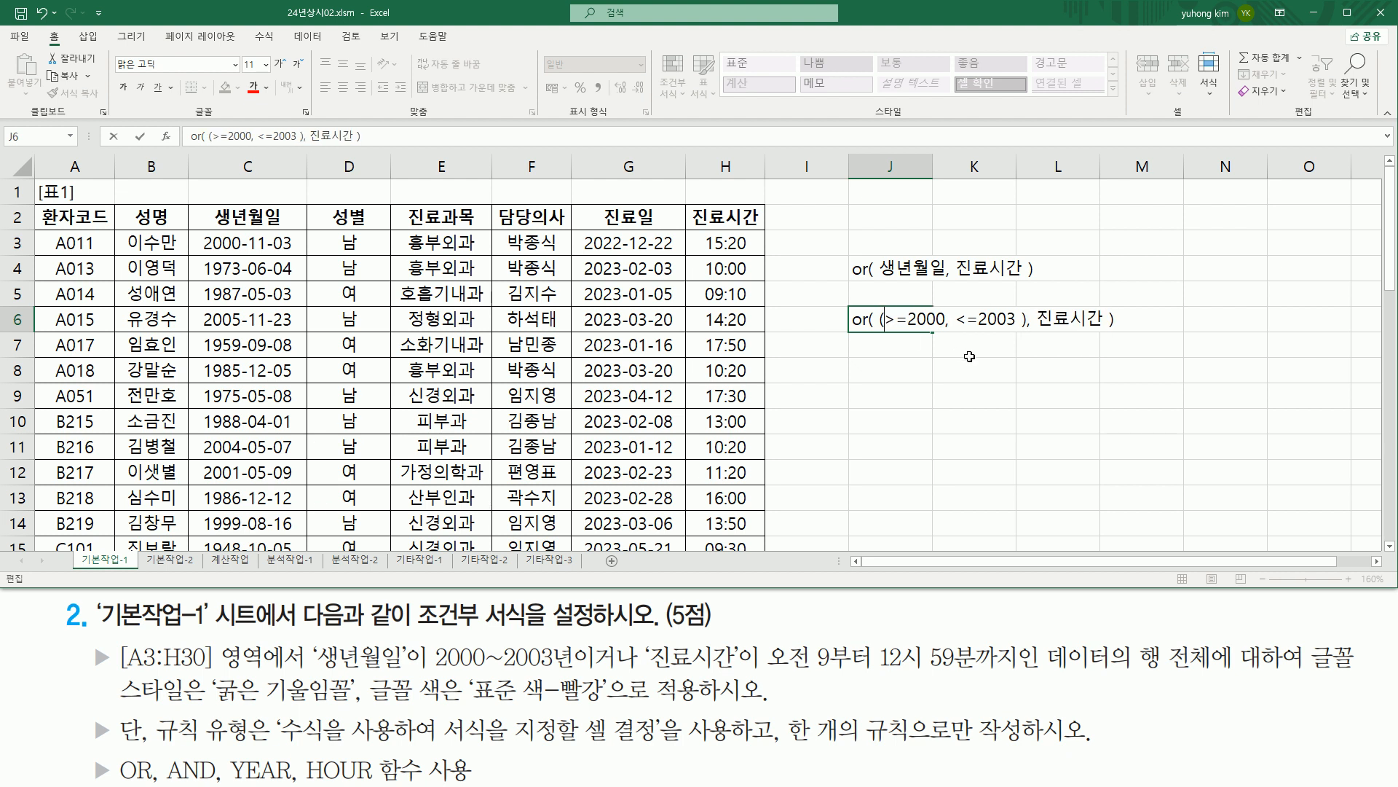
{"action": "key", "text": "Left"}
{"action": "key", "text": "Left"}
{"action": "type", "text": "and"}
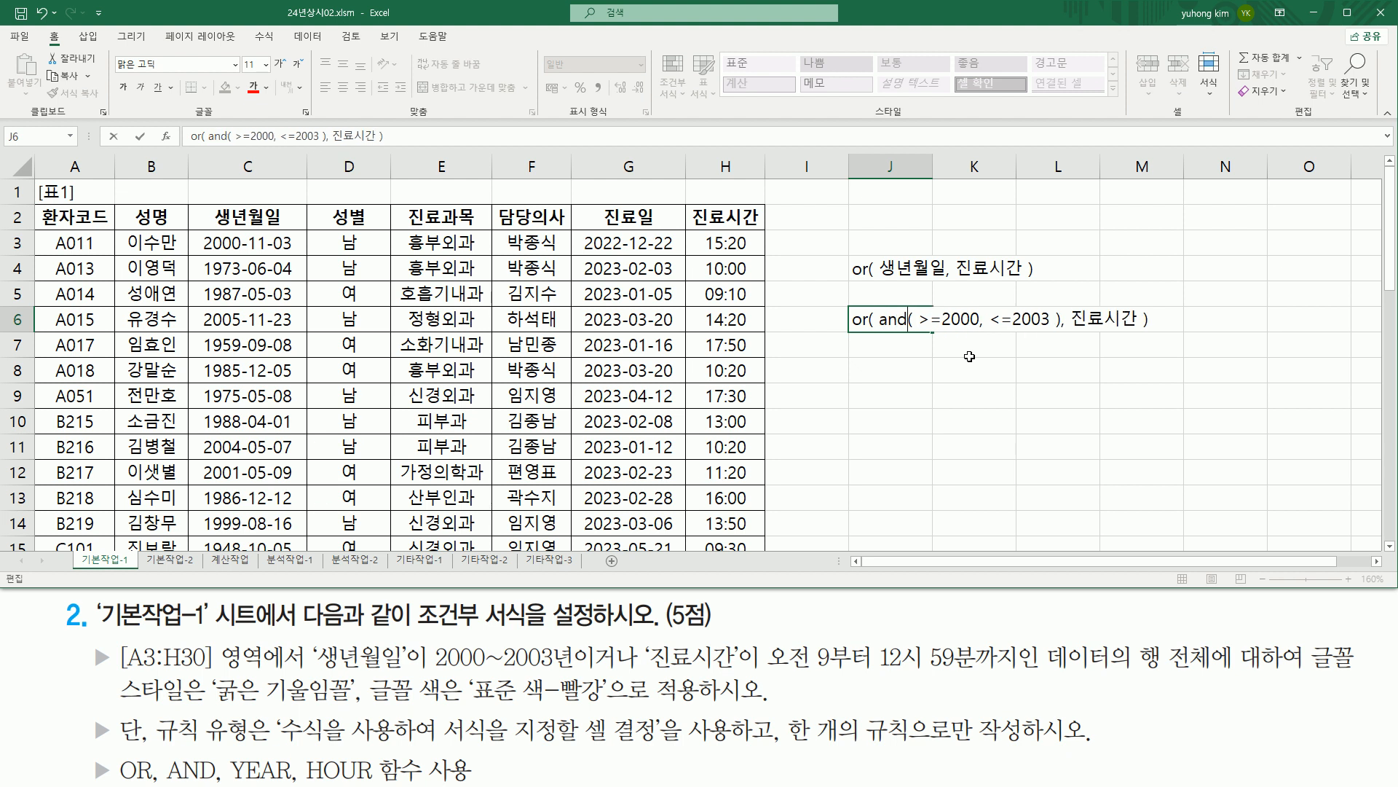
{"action": "left_click_drag", "start_coordinate": [882, 321], "coordinate": [886, 321]}
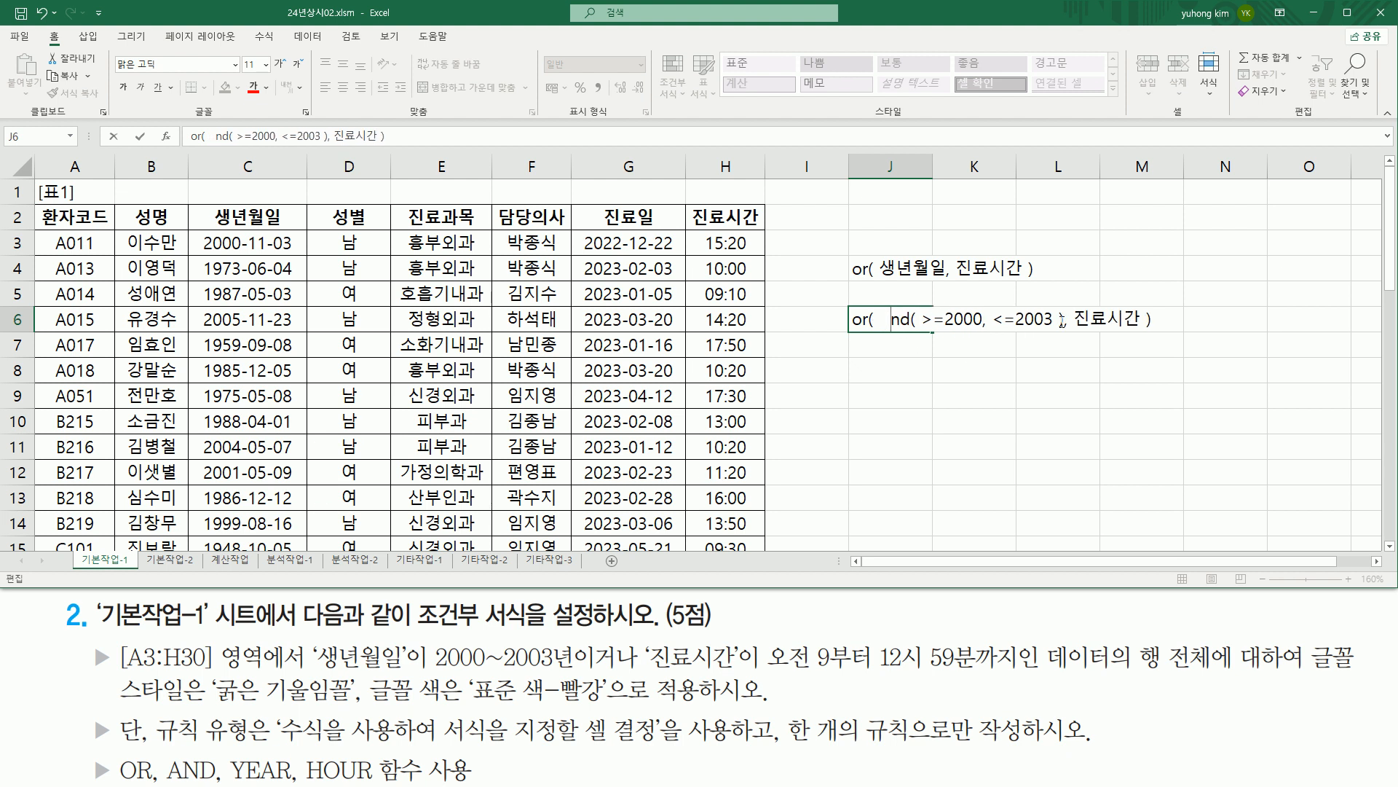
{"action": "type", "text": "a"}
{"action": "left_click", "coordinate": [1075, 321]}
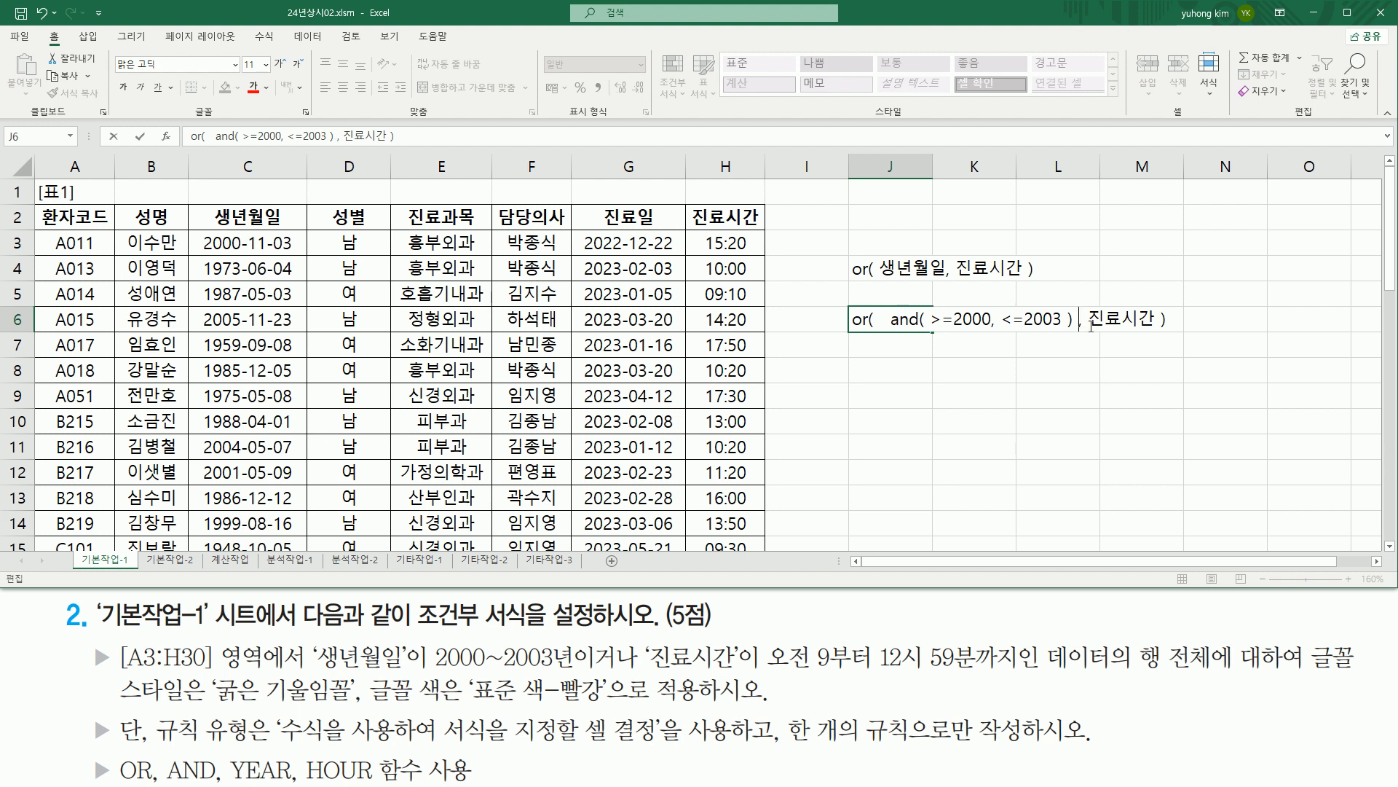
Step: Replace 진료시간 in the J6 outline with the two hour limits ">=9 , <=12"
{"action": "left_click", "coordinate": [1094, 321]}
{"action": "left_click_drag", "start_coordinate": [1106, 319], "coordinate": [1173, 319]}
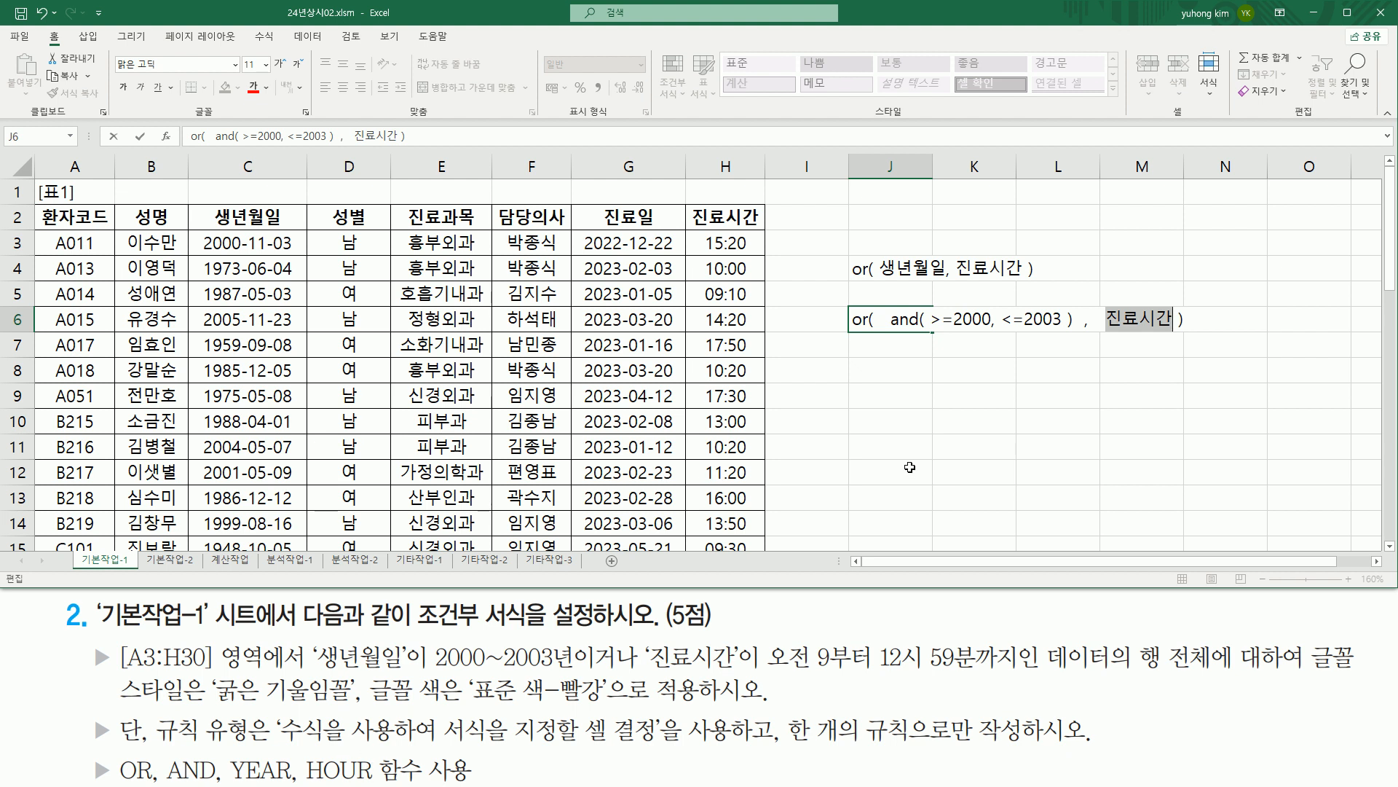
{"action": "type", "text": ">=9"}
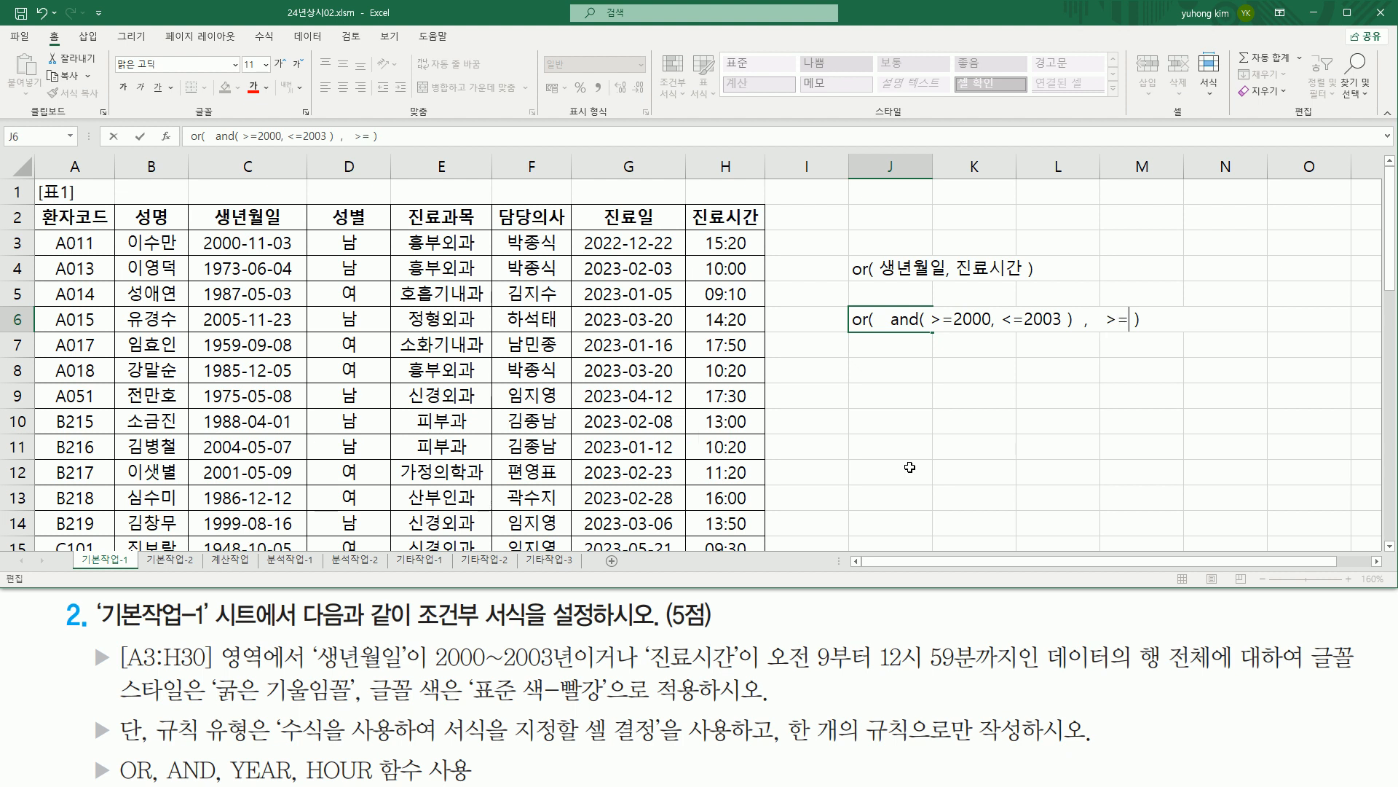
{"action": "type", "text": "  ,  "}
{"action": "type", "text": "12"}
{"action": "key", "text": "BackSpace"}
{"action": "key", "text": "BackSpace"}
{"action": "type", "text": "<=12"}
Step: Wrap the two hour limits in the J6 outline in and( )
{"action": "left_click", "coordinate": [1099, 320]}
{"action": "type", "text": "("}
{"action": "type", "text": " )"}
{"action": "type", "text": "and"}
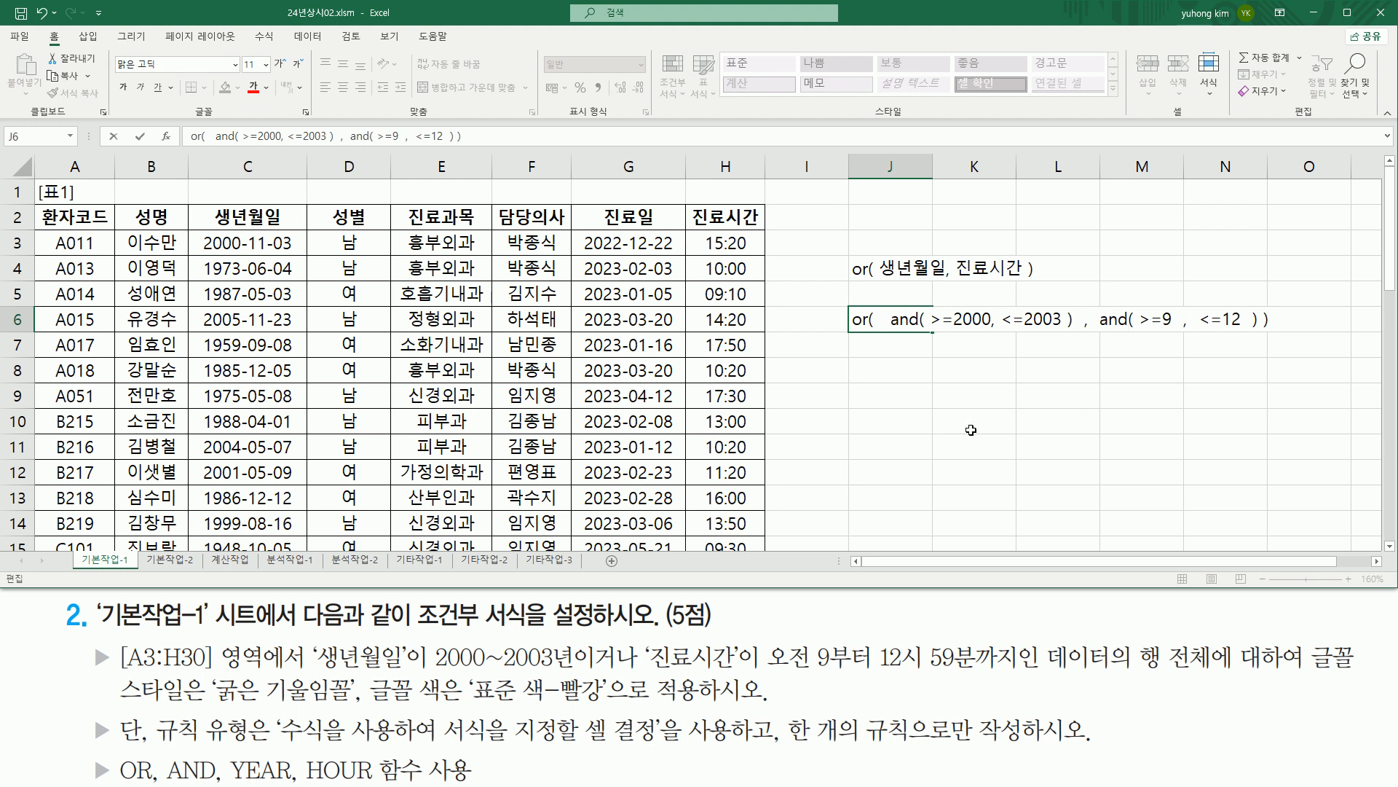
Step: Commit the or( ) formula outline in J6
{"action": "left_click", "coordinate": [1014, 421]}
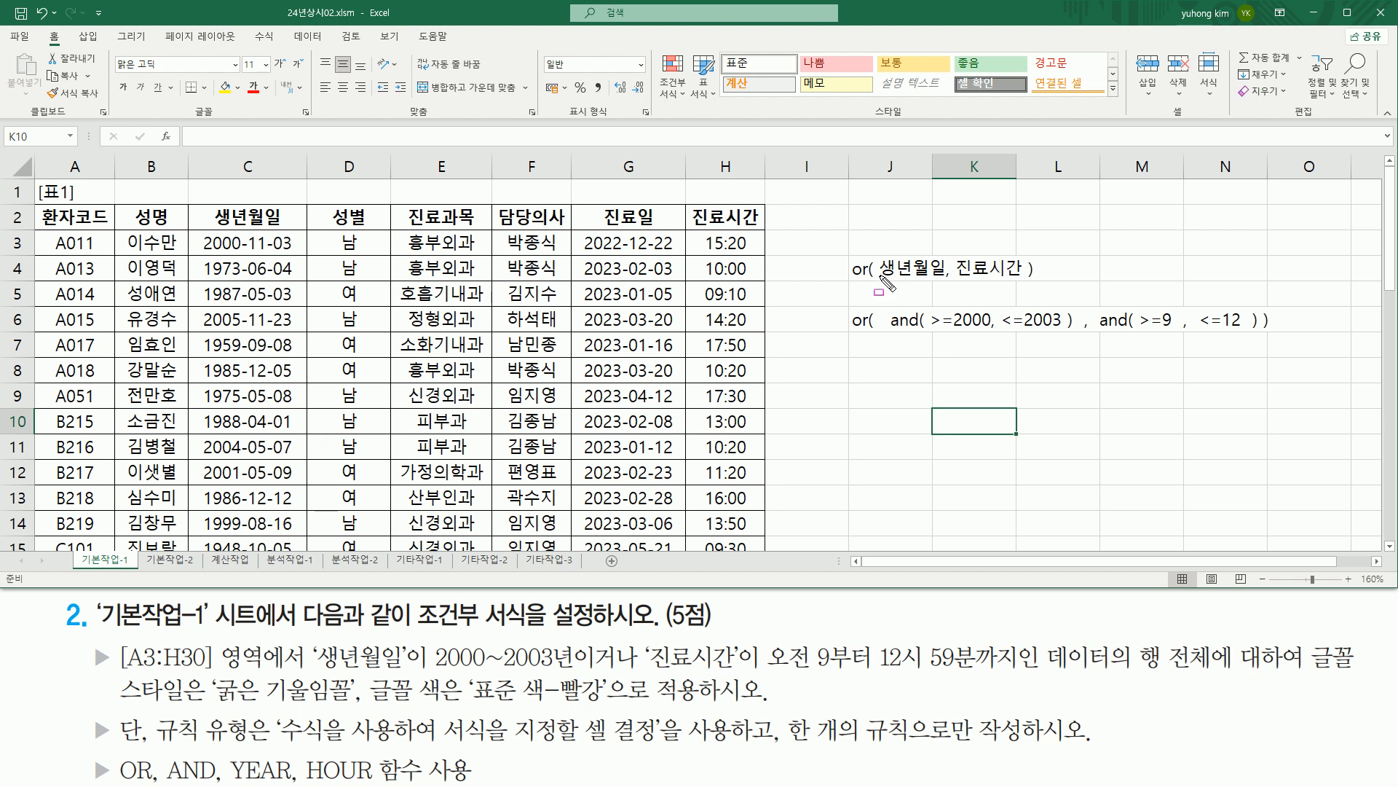
Step: Review the J6 outline against the conditions in J4, and check the task's whole-row, bold-italic and standard-red formatting requirements
{"action": "left_click_drag", "start_coordinate": [887, 333], "coordinate": [1071, 335]}
{"action": "left_click_drag", "start_coordinate": [883, 276], "coordinate": [945, 275]}
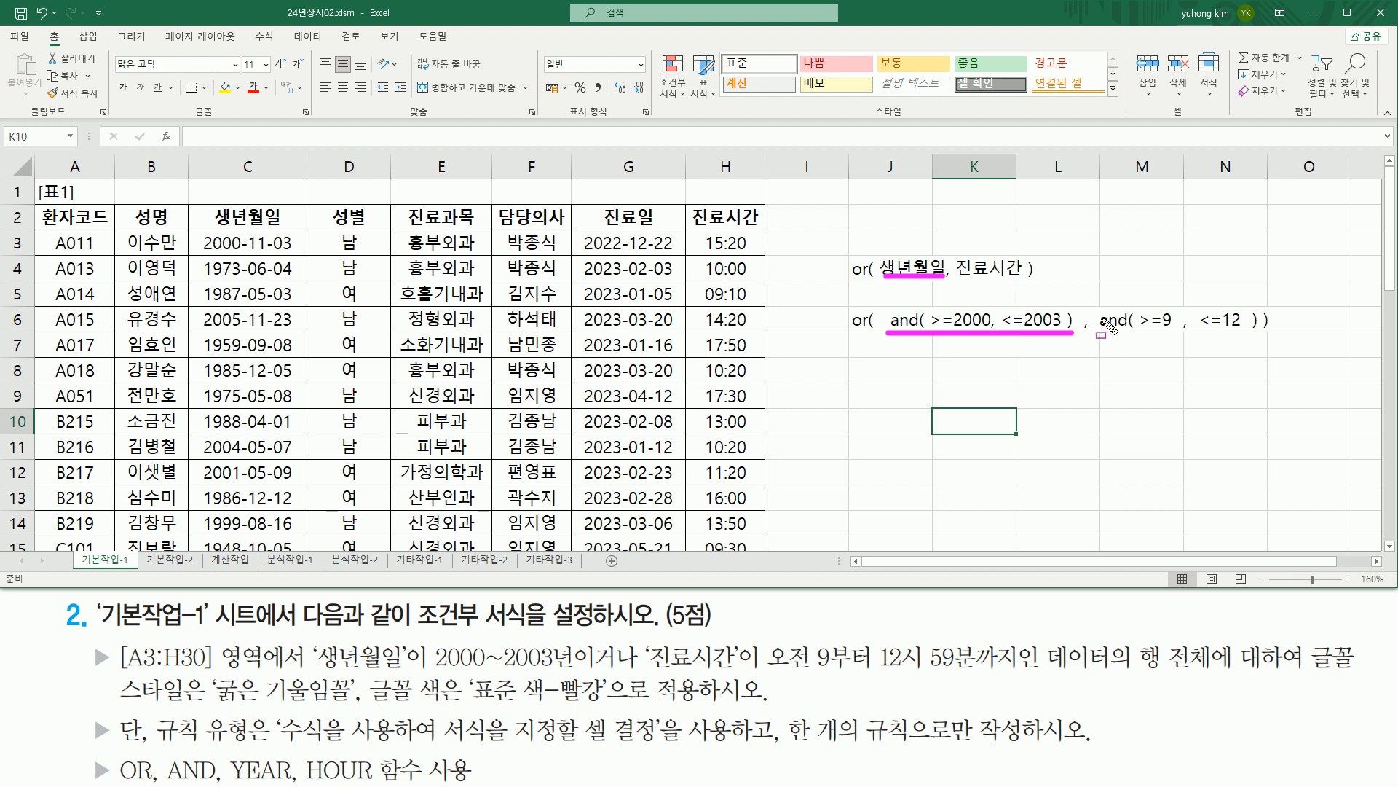
{"action": "left_click_drag", "start_coordinate": [1094, 333], "coordinate": [1256, 331]}
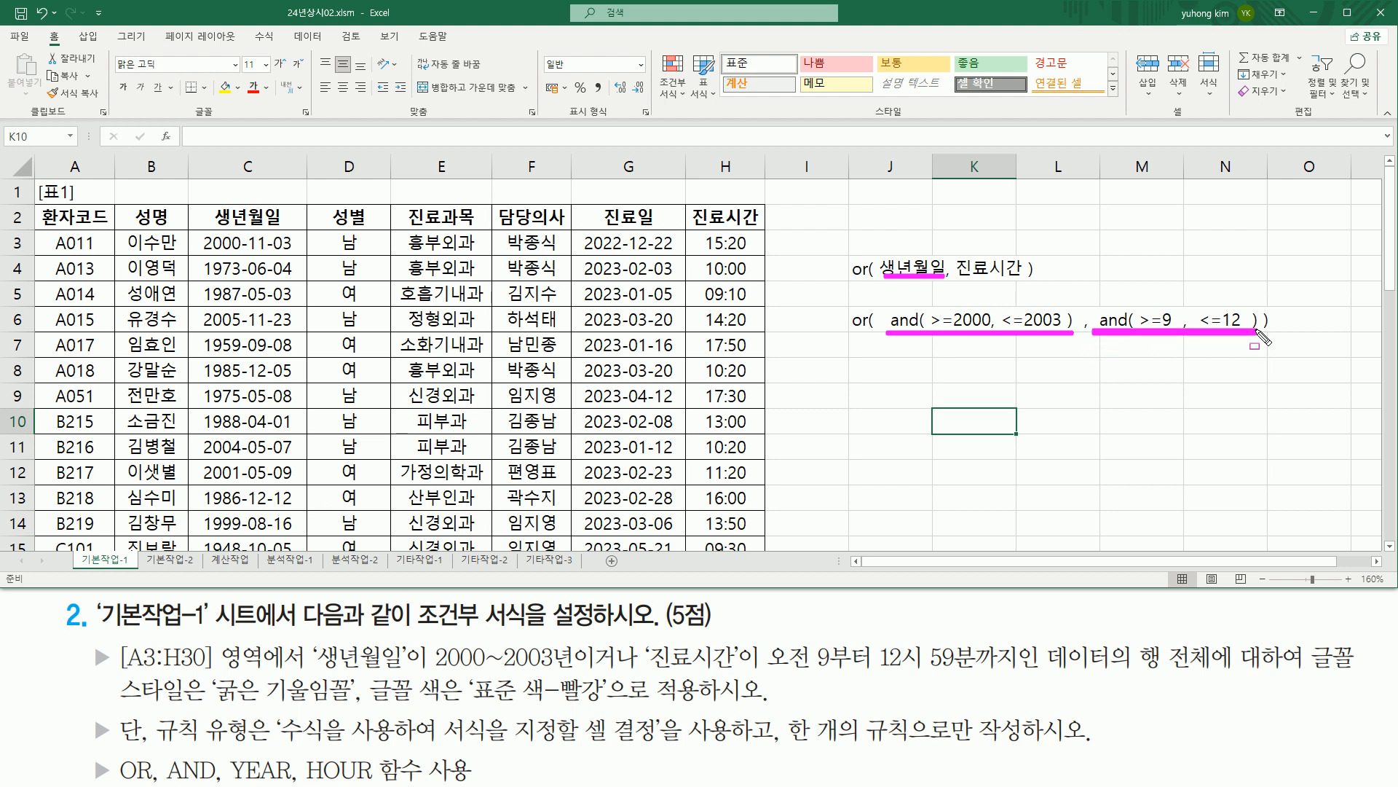
{"action": "left_click_drag", "start_coordinate": [959, 279], "coordinate": [1018, 281]}
{"action": "left_click_drag", "start_coordinate": [955, 300], "coordinate": [1059, 287]}
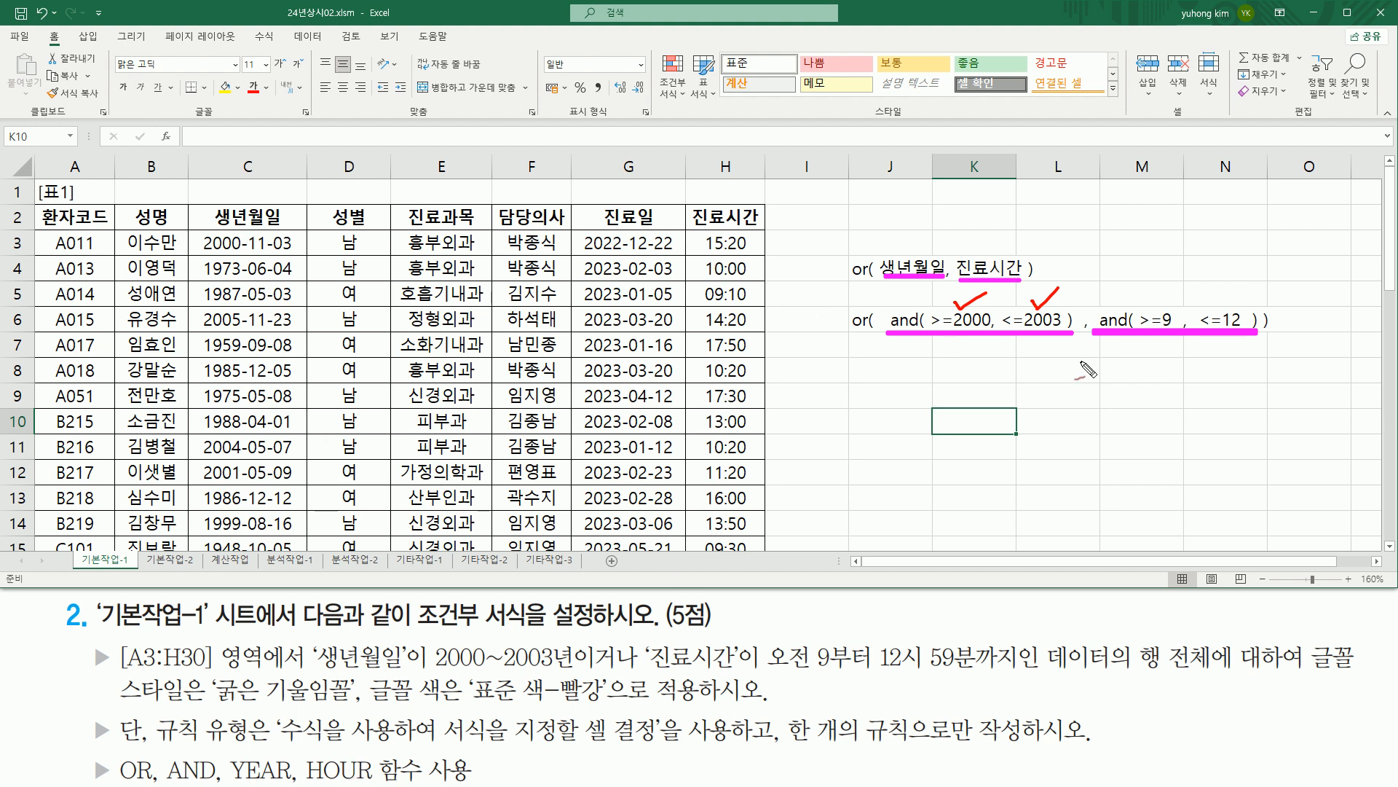
{"action": "mouse_move", "coordinate": [1146, 302]}
{"action": "left_mouse_down"}
{"action": "mouse_move", "coordinate": [1158, 314]}
{"action": "mouse_move", "coordinate": [1189, 279]}
{"action": "mouse_move", "coordinate": [1226, 308]}
{"action": "mouse_move", "coordinate": [1244, 289]}
{"action": "left_mouse_up"}
{"action": "key", "text": "Escape"}
{"action": "key", "text": "ctrl+2"}
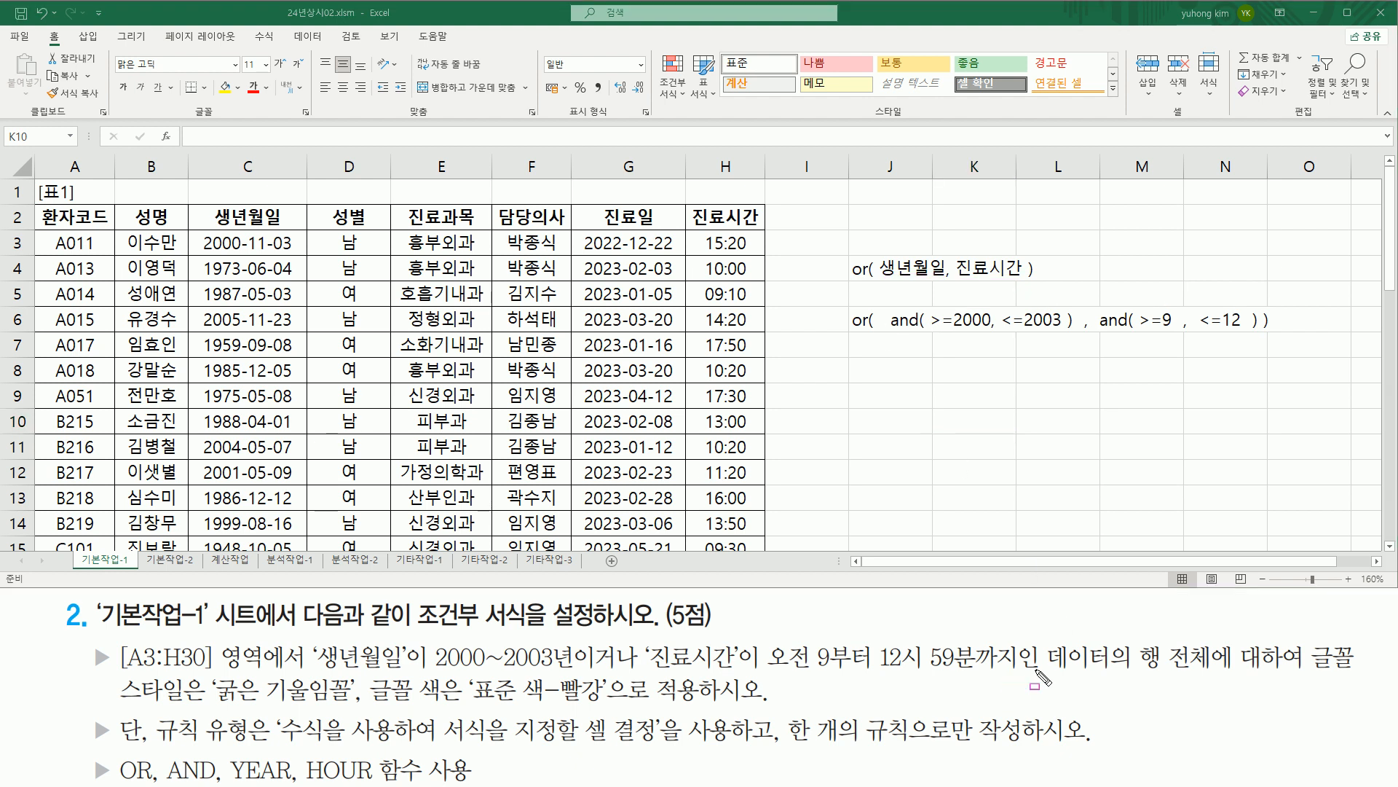
{"action": "mouse_move", "coordinate": [1135, 635]}
{"action": "left_mouse_down"}
{"action": "mouse_move", "coordinate": [1150, 664]}
{"action": "mouse_move", "coordinate": [1214, 684]}
{"action": "left_mouse_up"}
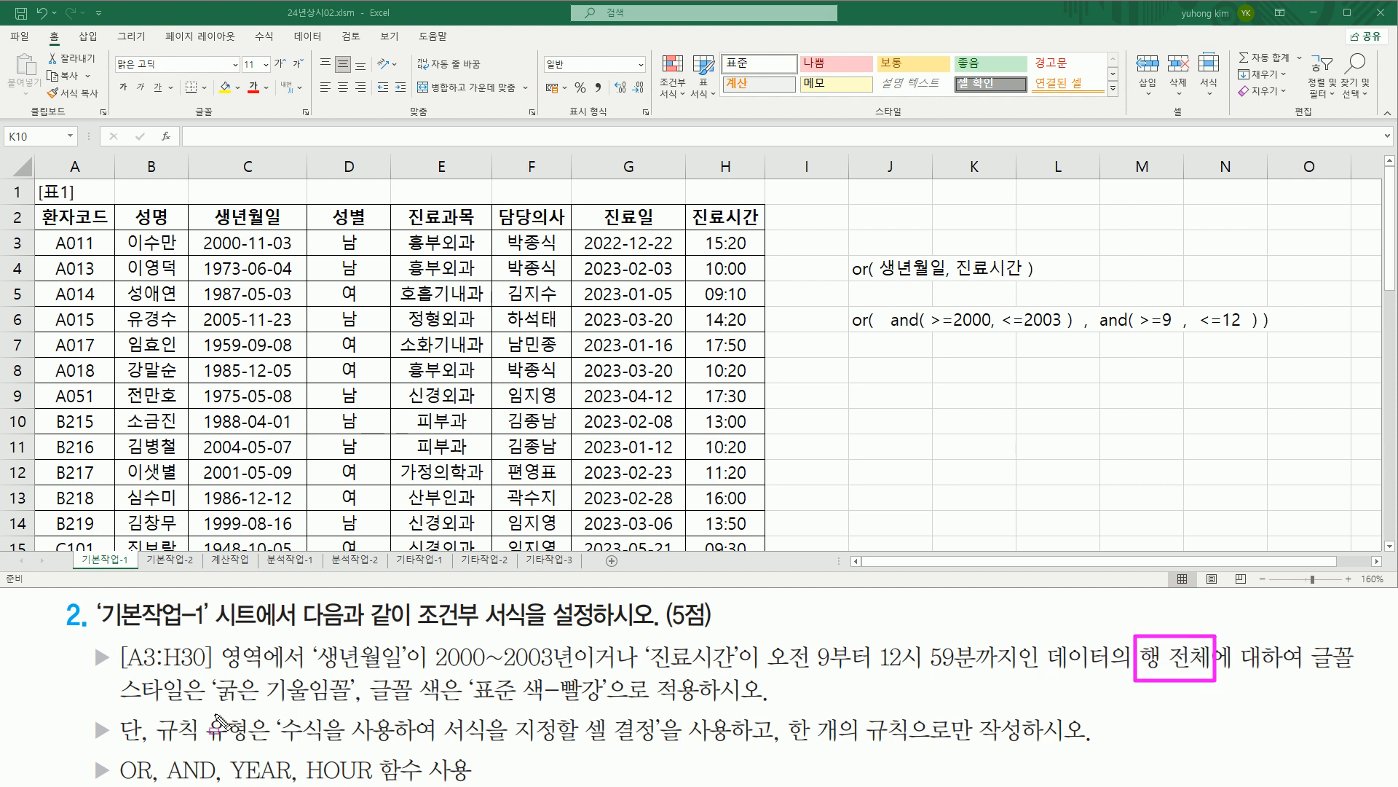
{"action": "left_click_drag", "start_coordinate": [211, 707], "coordinate": [354, 710]}
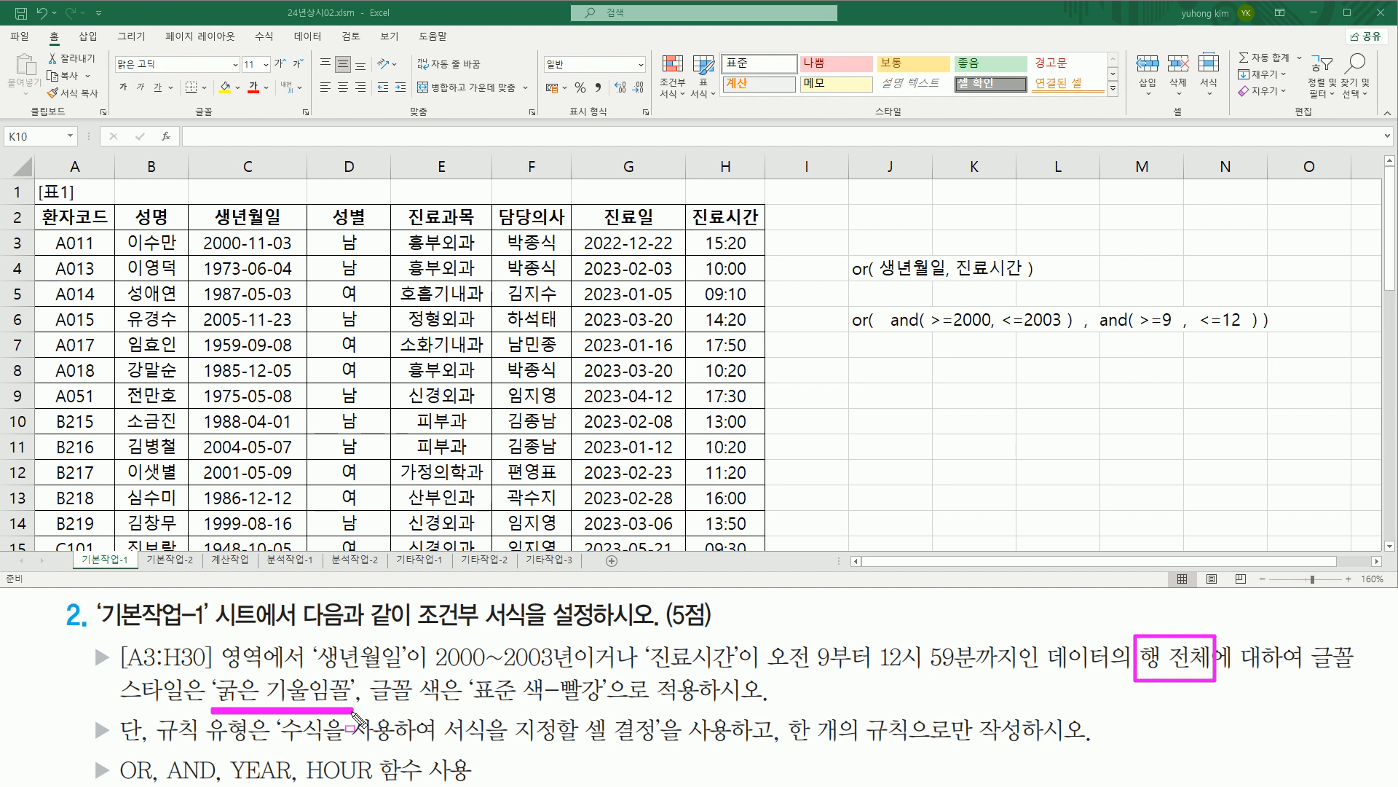
{"action": "left_click_drag", "start_coordinate": [470, 703], "coordinate": [601, 705]}
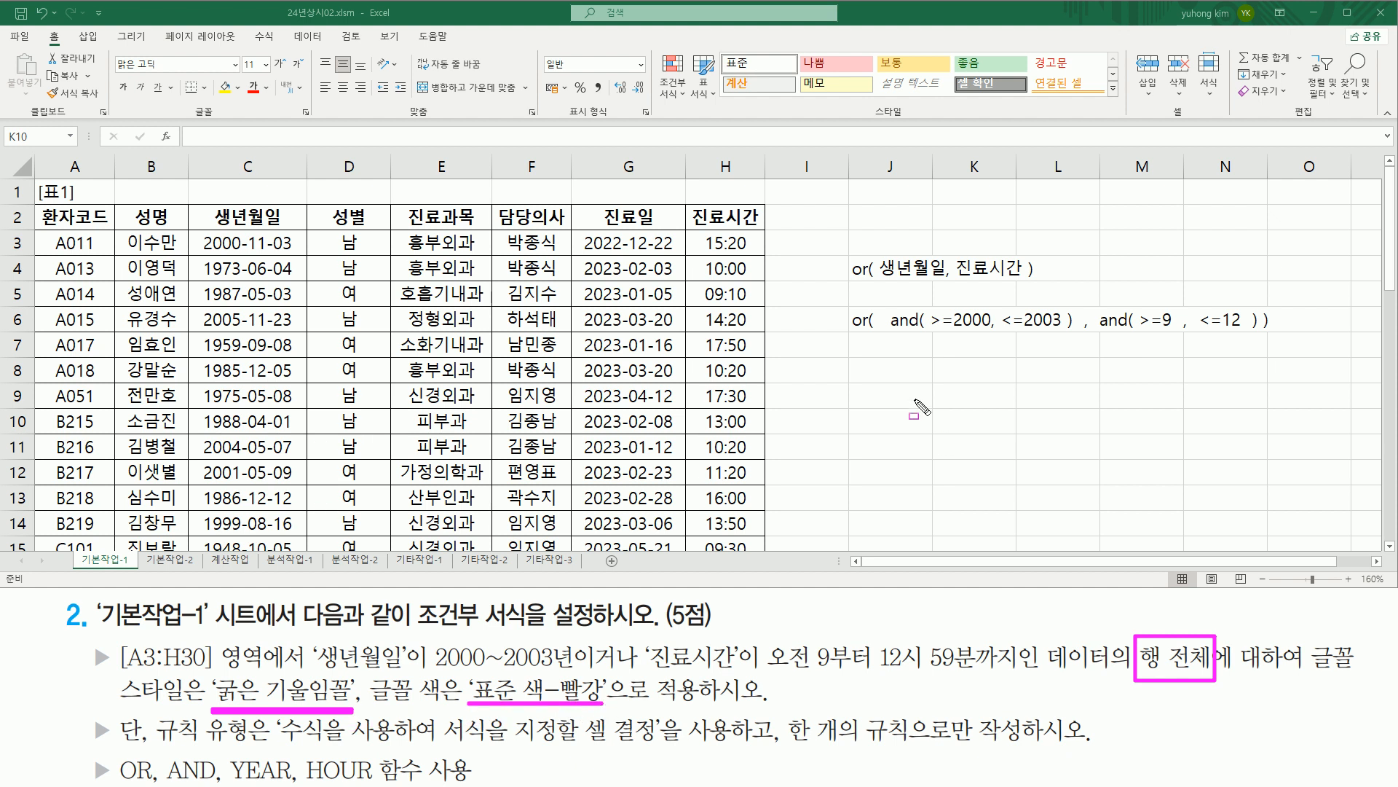
{"action": "key", "text": "Escape"}
Step: Enter the labels 행전체 in J8 and 열전체 in J9
{"action": "left_click", "coordinate": [877, 374]}
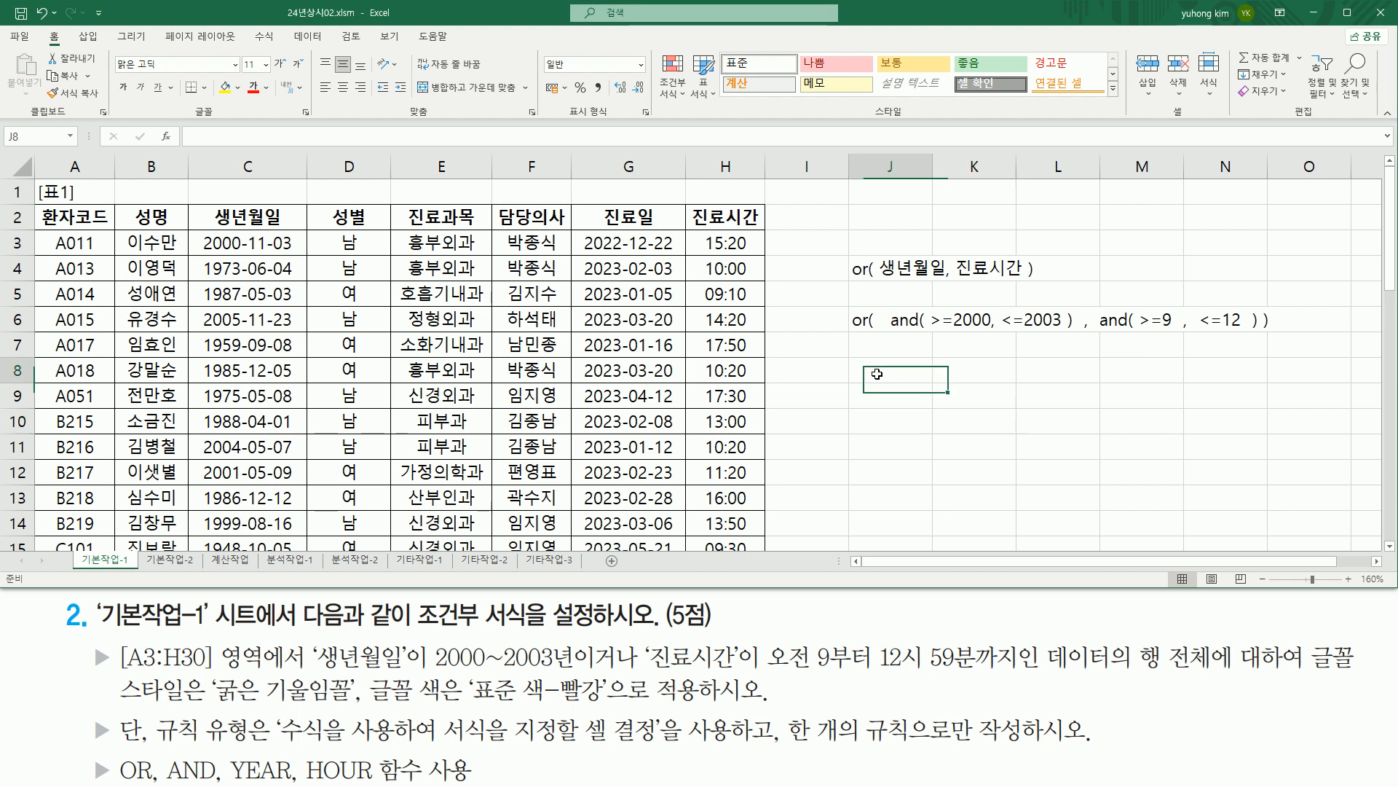
{"action": "type", "text": "god"}
{"action": "key", "text": "BackSpace"}
{"action": "key", "text": "BackSpace"}
{"action": "key", "text": "BackSpace"}
{"action": "key", "text": "Hangul"}
{"action": "type", "text": "행저ㄴ체"}
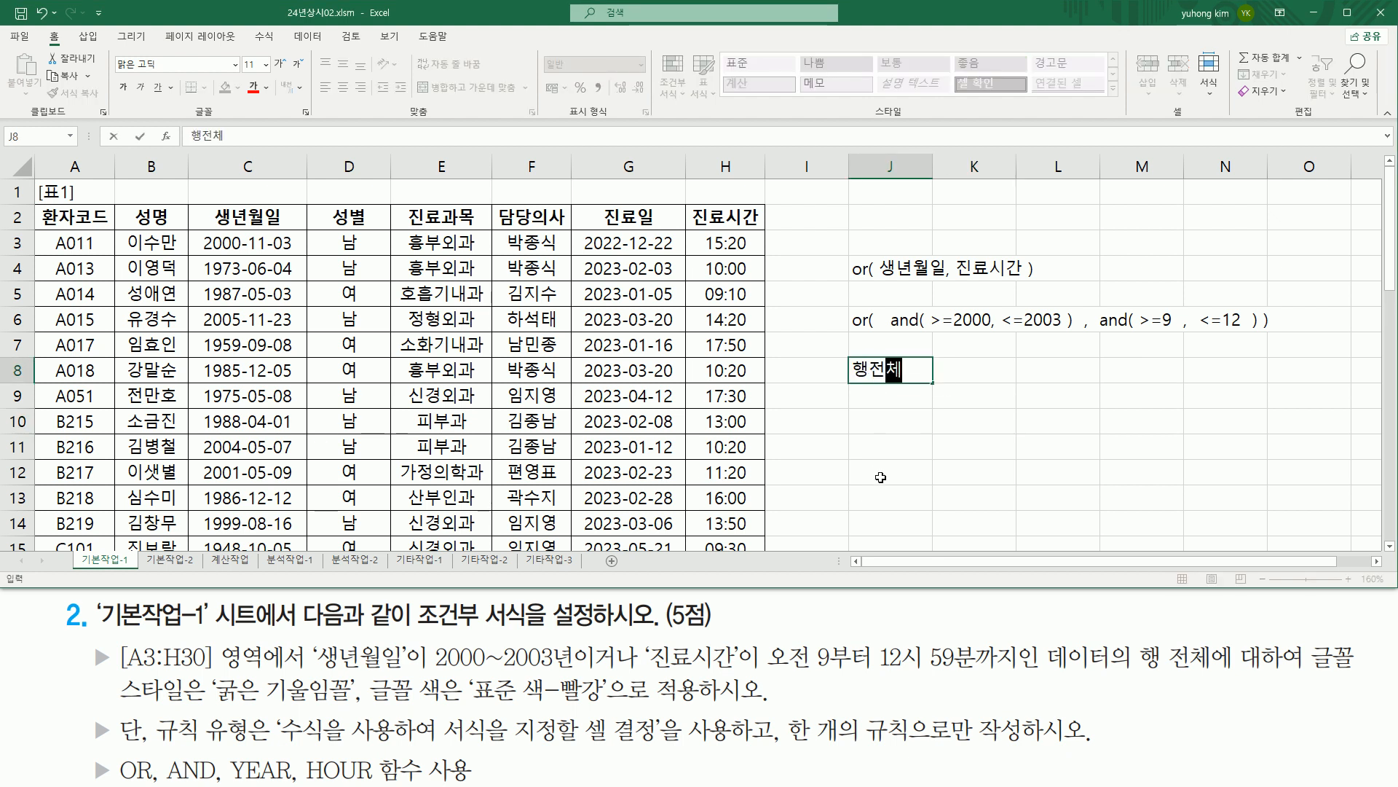
{"action": "key", "text": "Return"}
{"action": "type", "text": "열전체"}
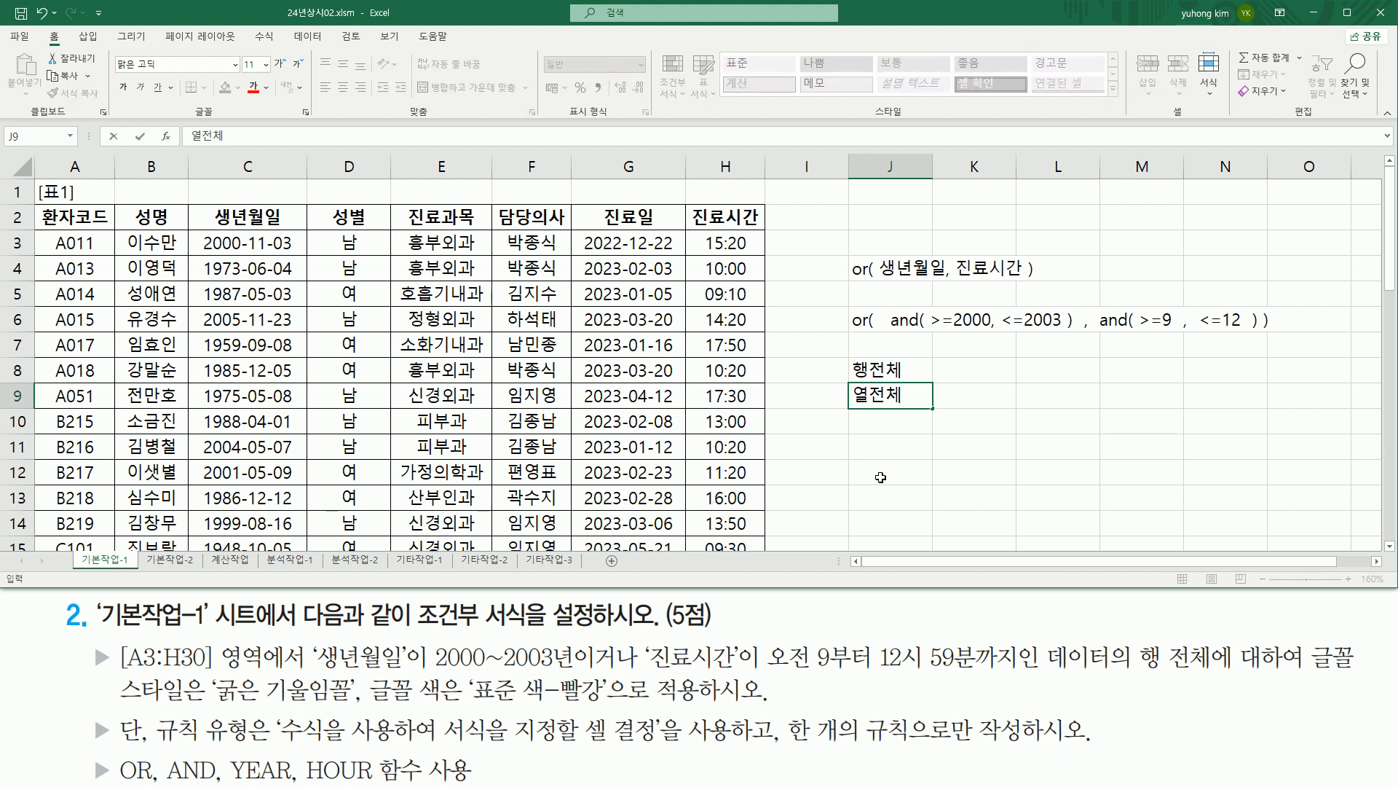
Step: Enter the sample reference a1 beside each of the two labels, in K8 and K9
{"action": "key", "text": "Tab"}
{"action": "key", "text": "Up"}
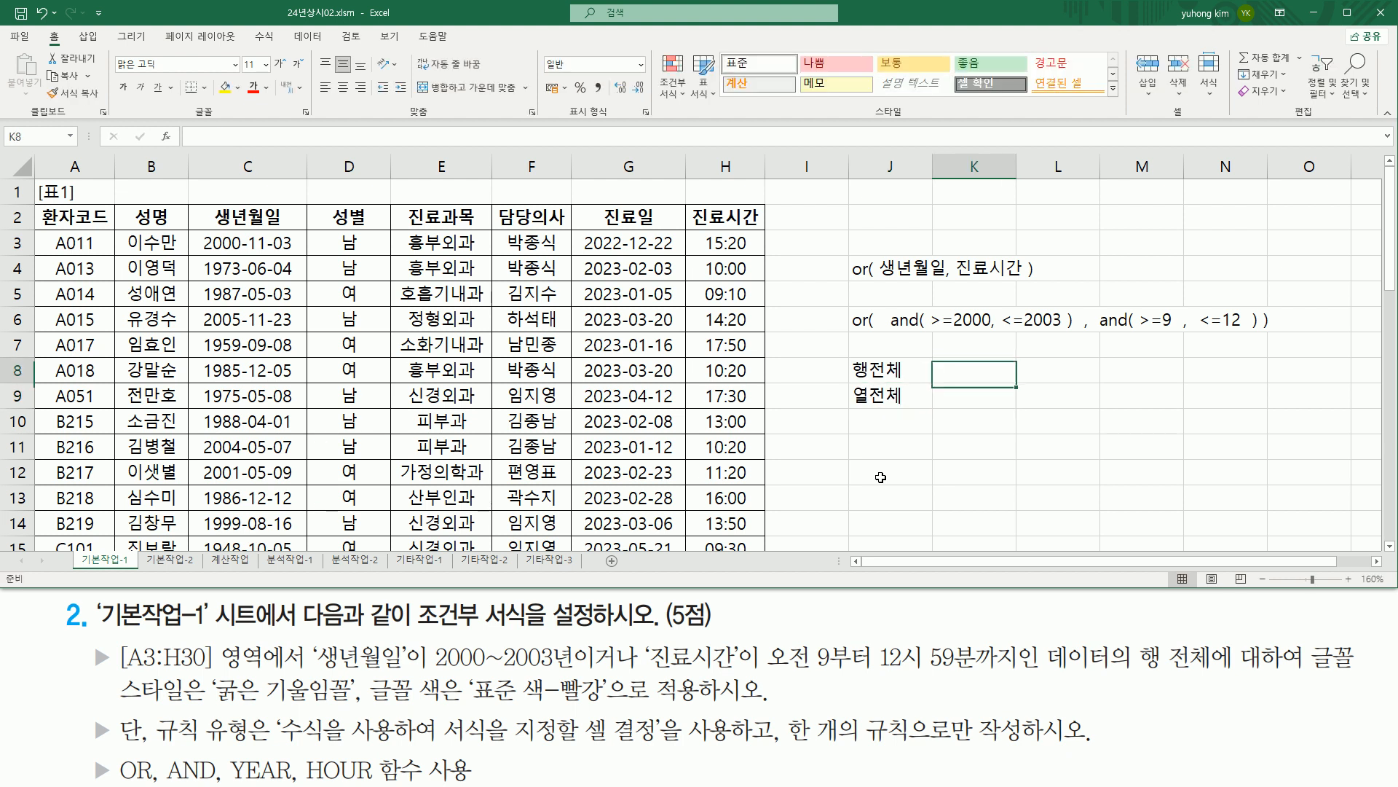
{"action": "type", "text": "a"}
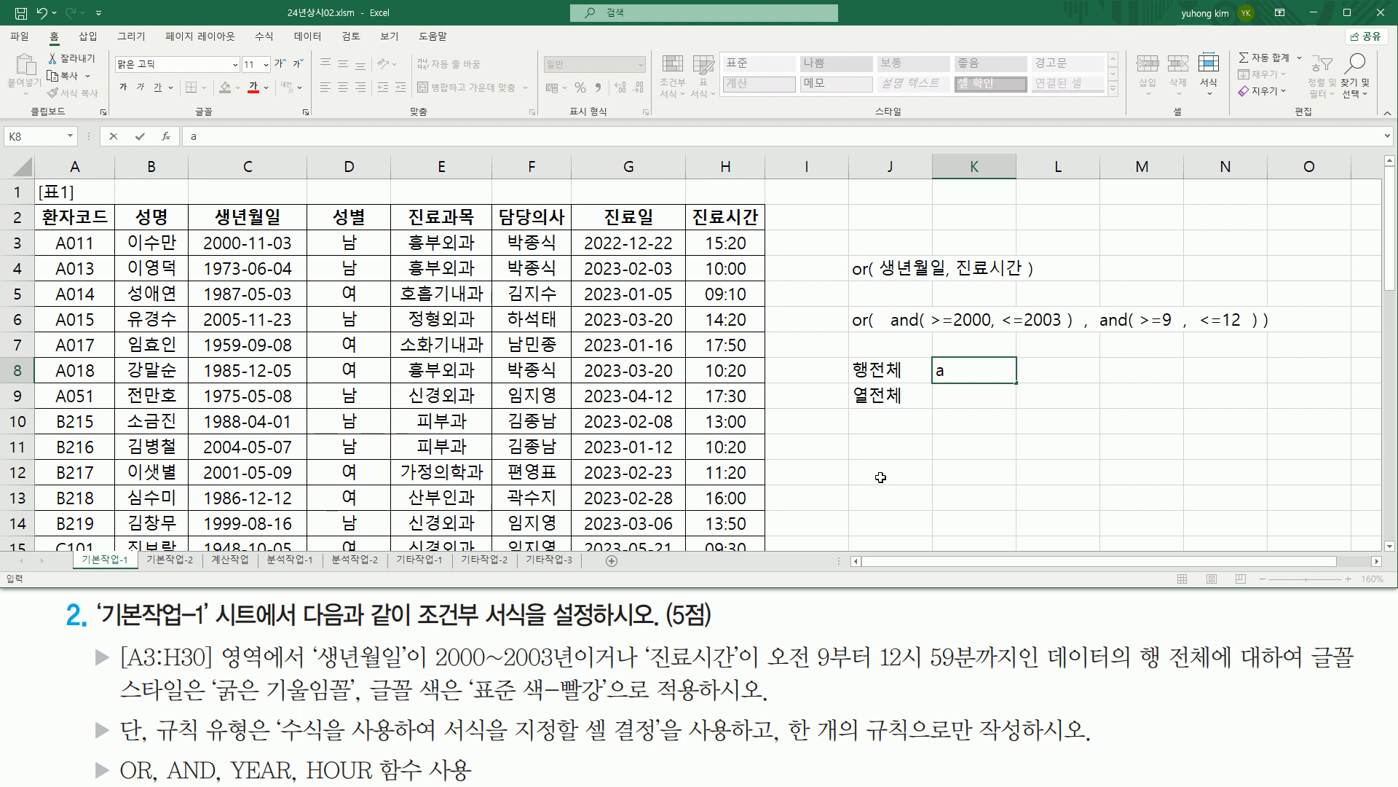
{"action": "key", "text": "Return"}
{"action": "type", "text": "a1"}
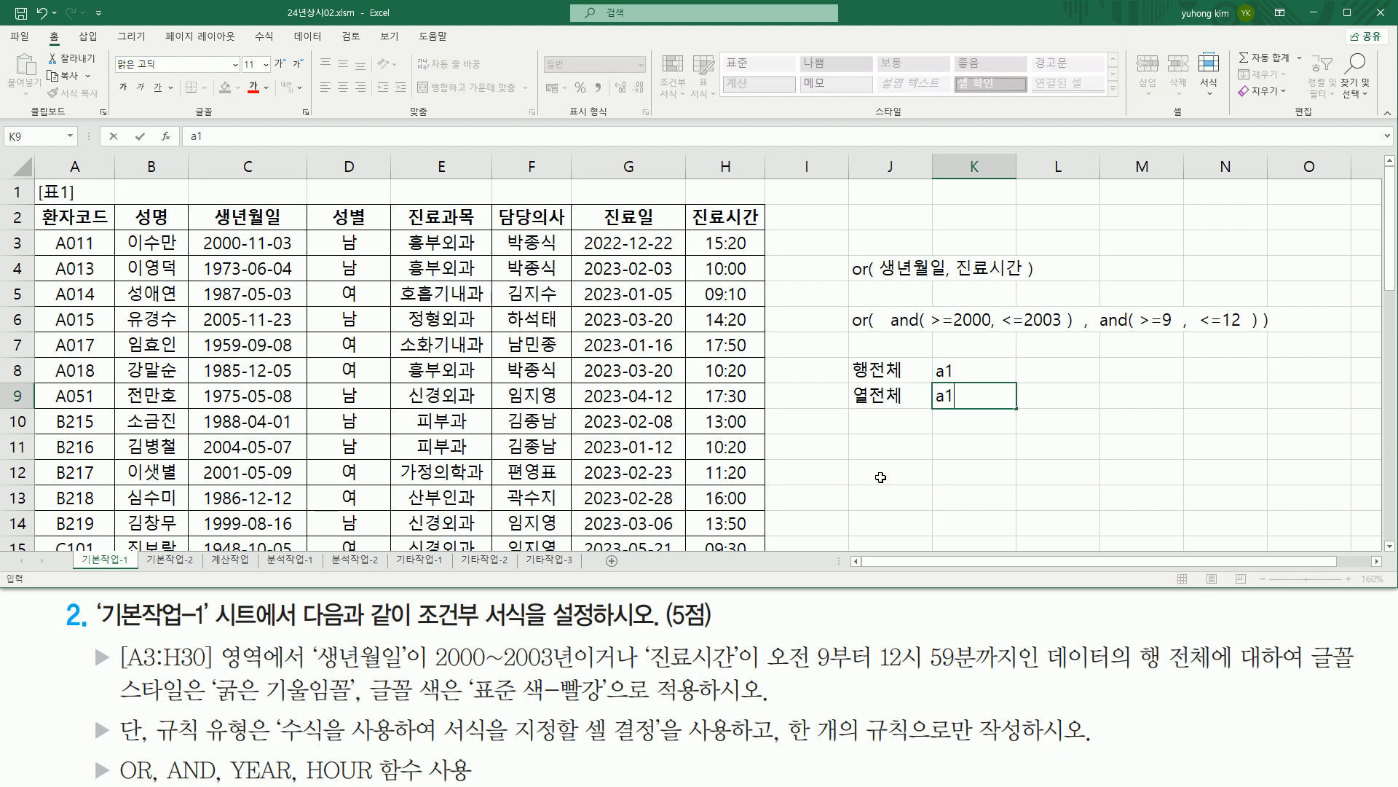
{"action": "key", "text": "Return"}
{"action": "key", "text": "Up"}
{"action": "key", "text": "Up"}
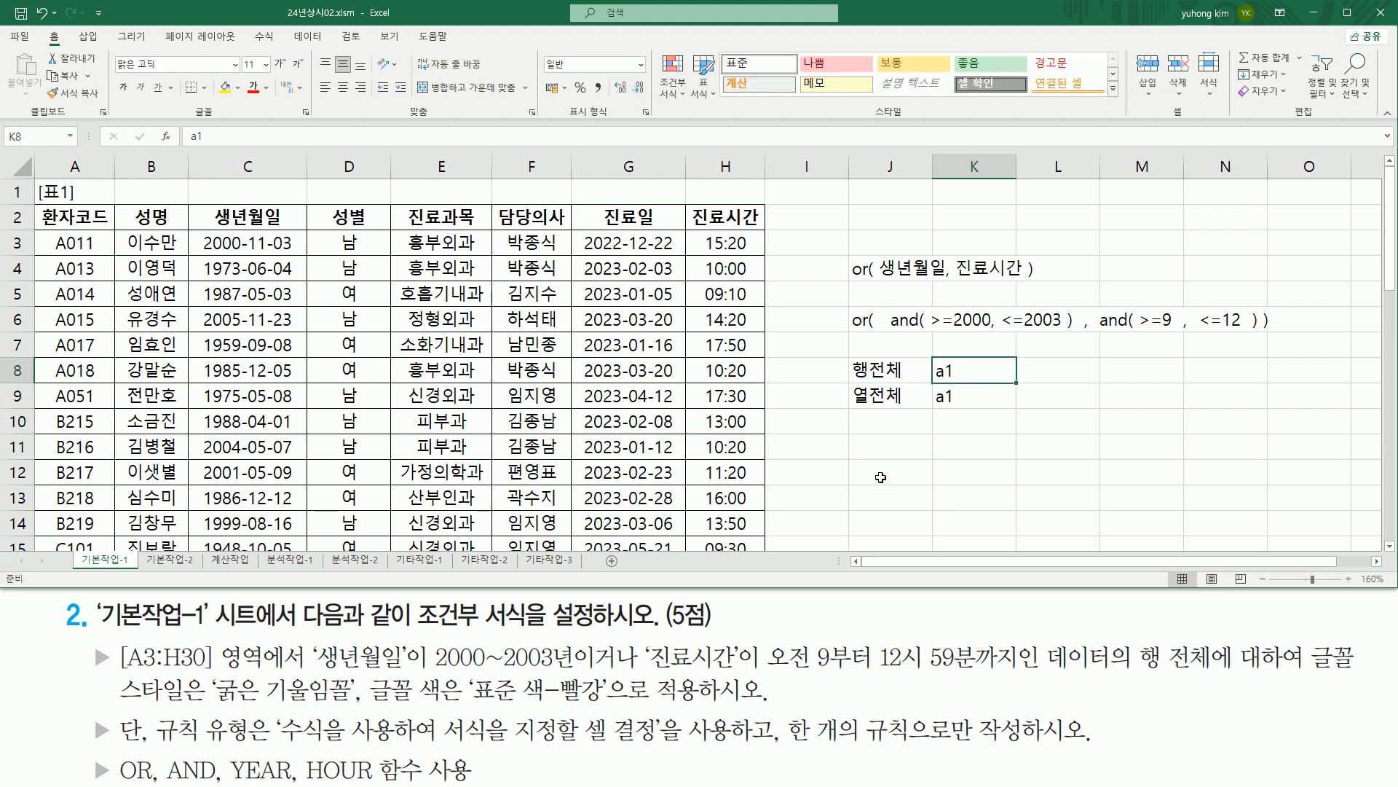
Step: Change the sample references to $a1 in K8 for 행전체 and a$1 in K9 for 열전체
{"action": "double_click", "coordinate": [965, 370]}
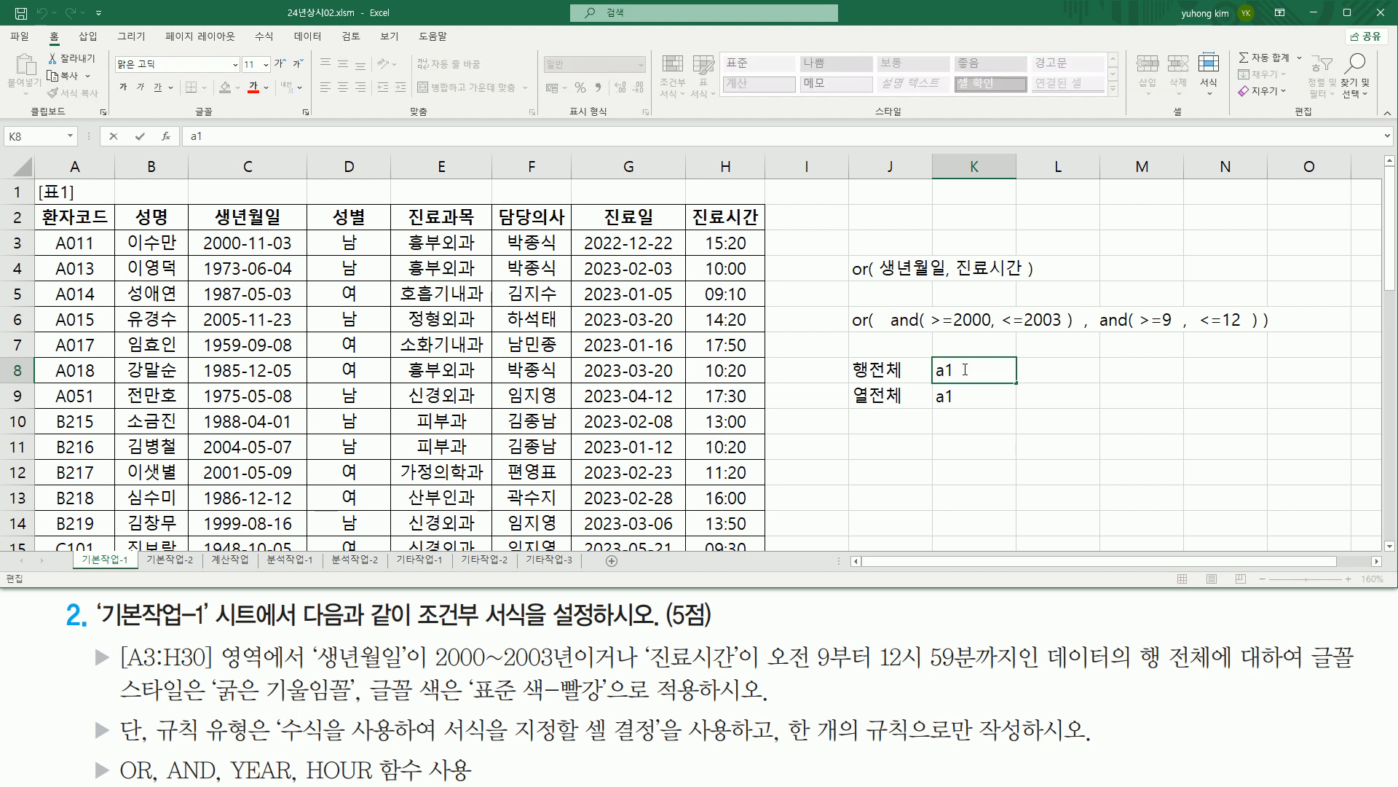
{"action": "type", "text": "$"}
{"action": "key", "text": "Return"}
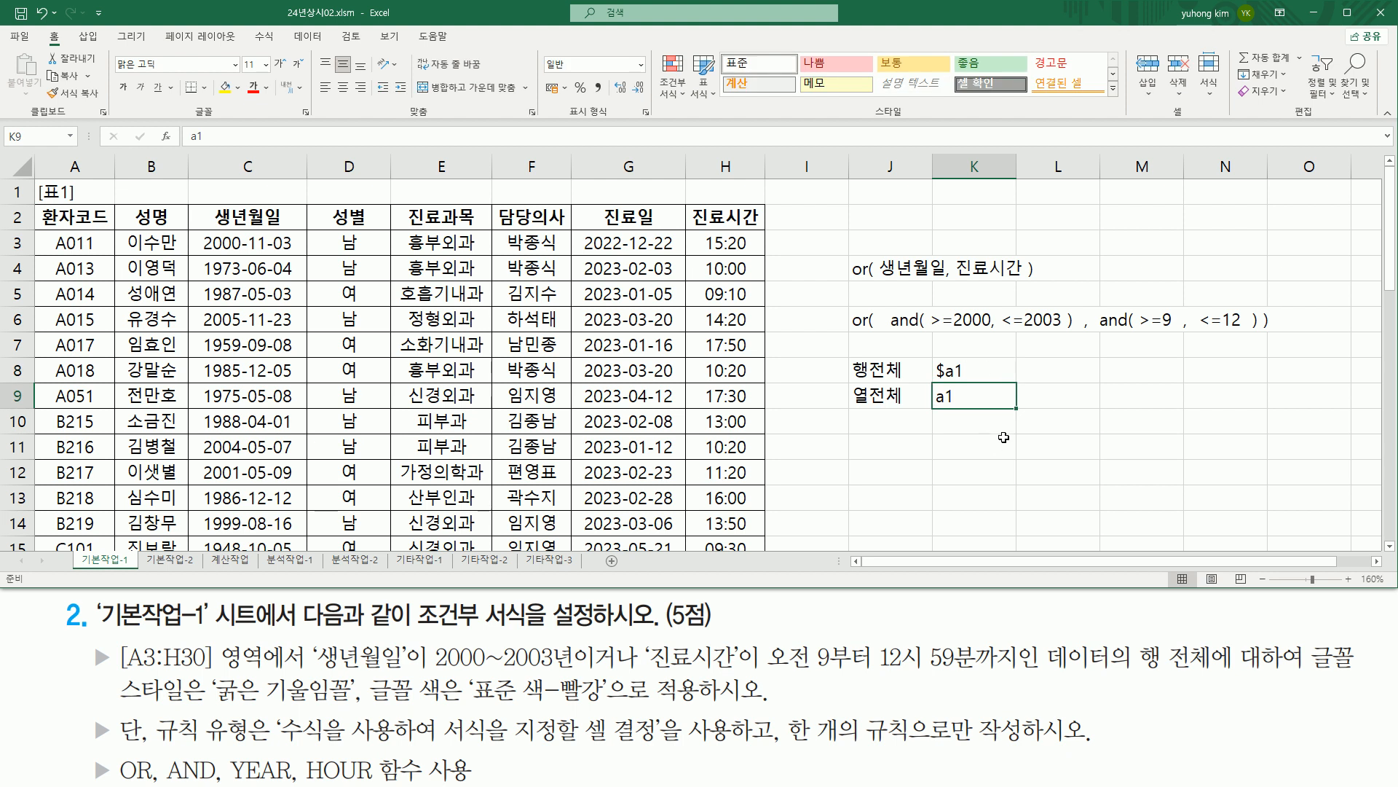
{"action": "key", "text": "F2"}
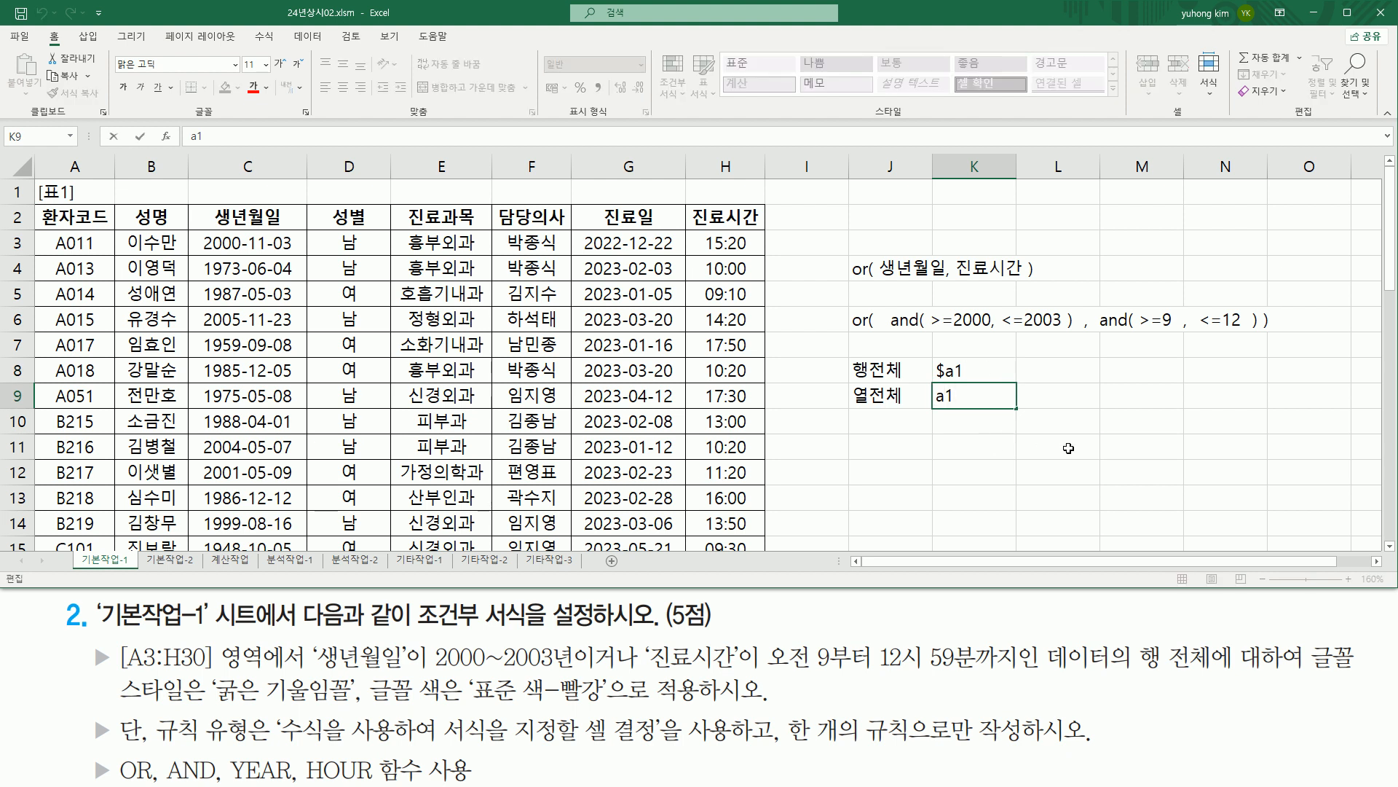
{"action": "key", "text": "Left"}
{"action": "type", "text": "$"}
{"action": "key", "text": "Return"}
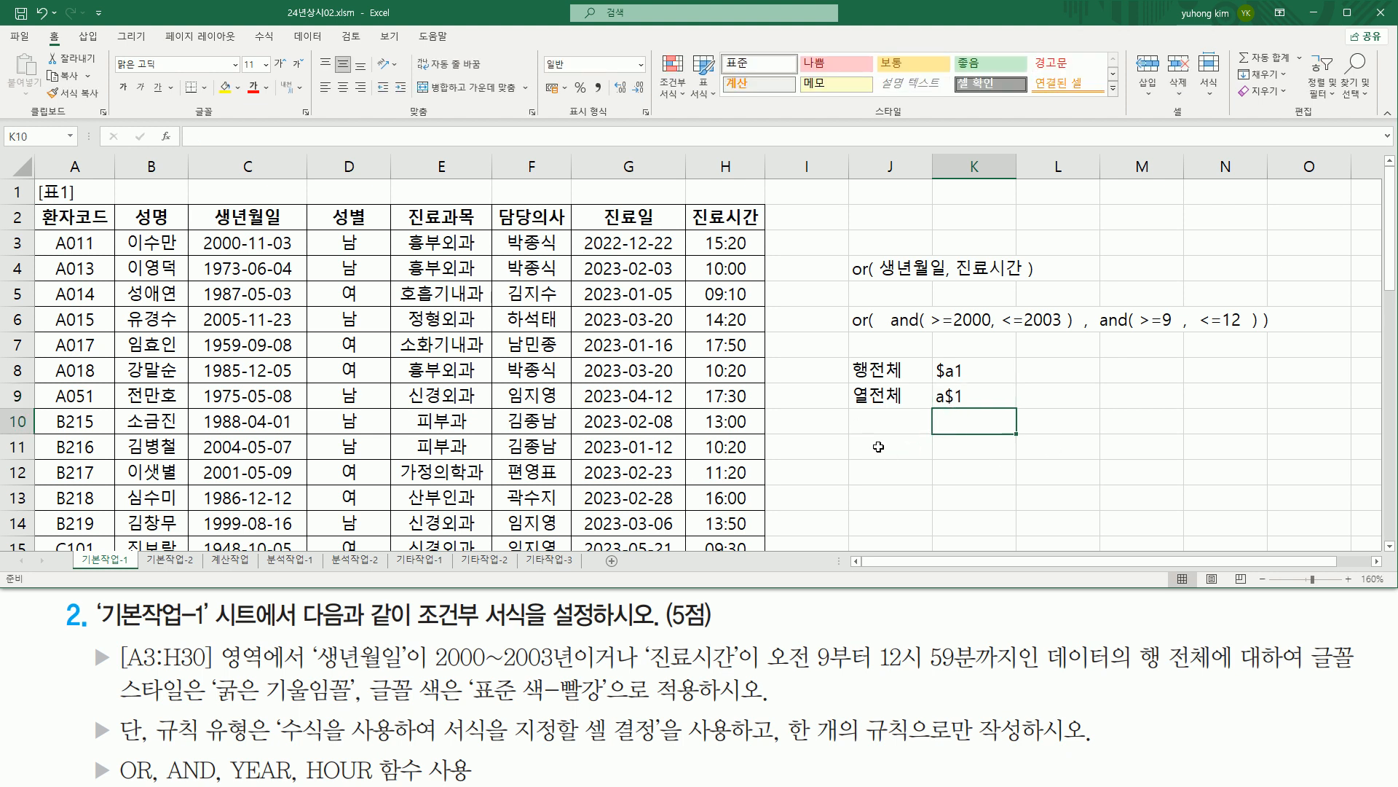
Step: Select the data range A3:H30 and start a new conditional formatting rule for it, keeping column C's neighbours clear of the dialog
{"action": "left_click", "coordinate": [109, 250]}
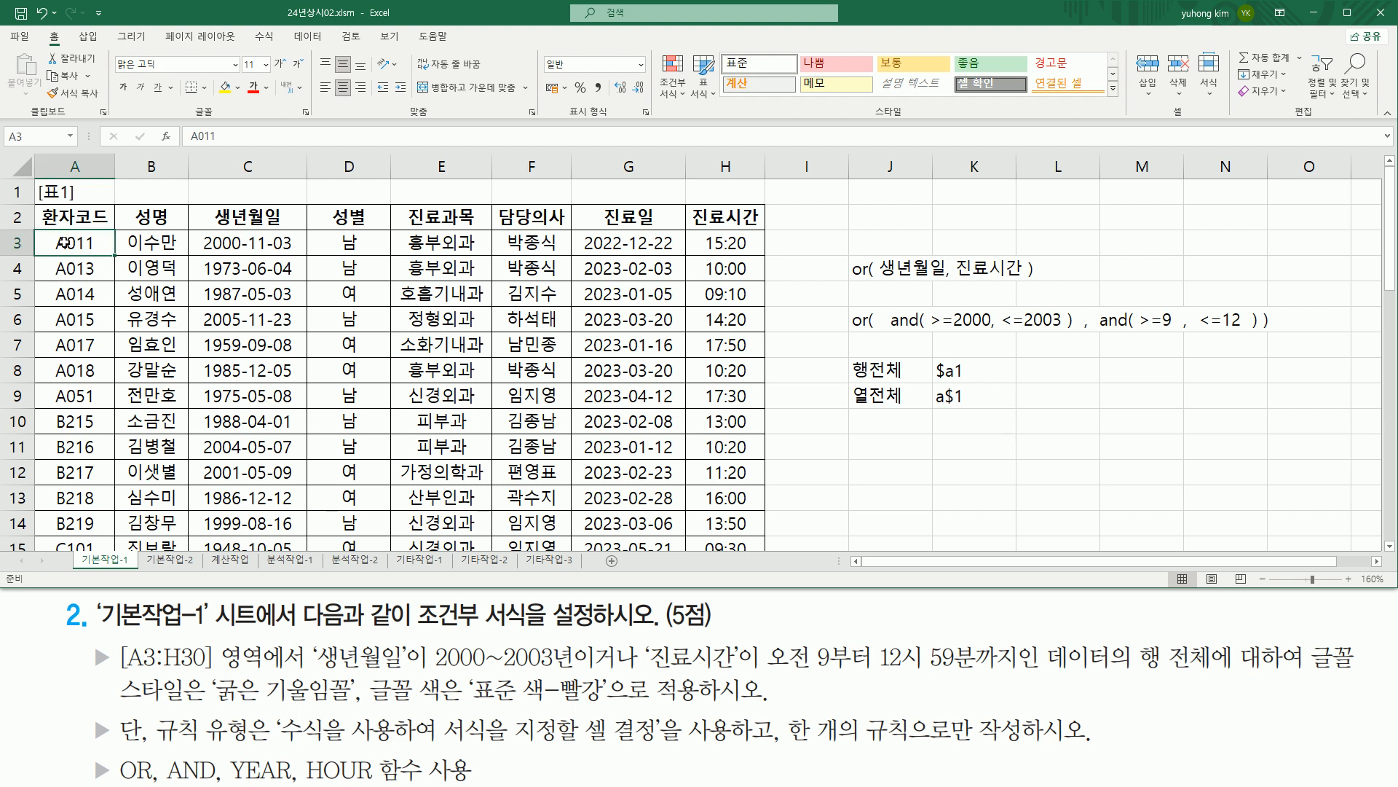
{"action": "left_click_drag", "start_coordinate": [64, 243], "coordinate": [723, 497]}
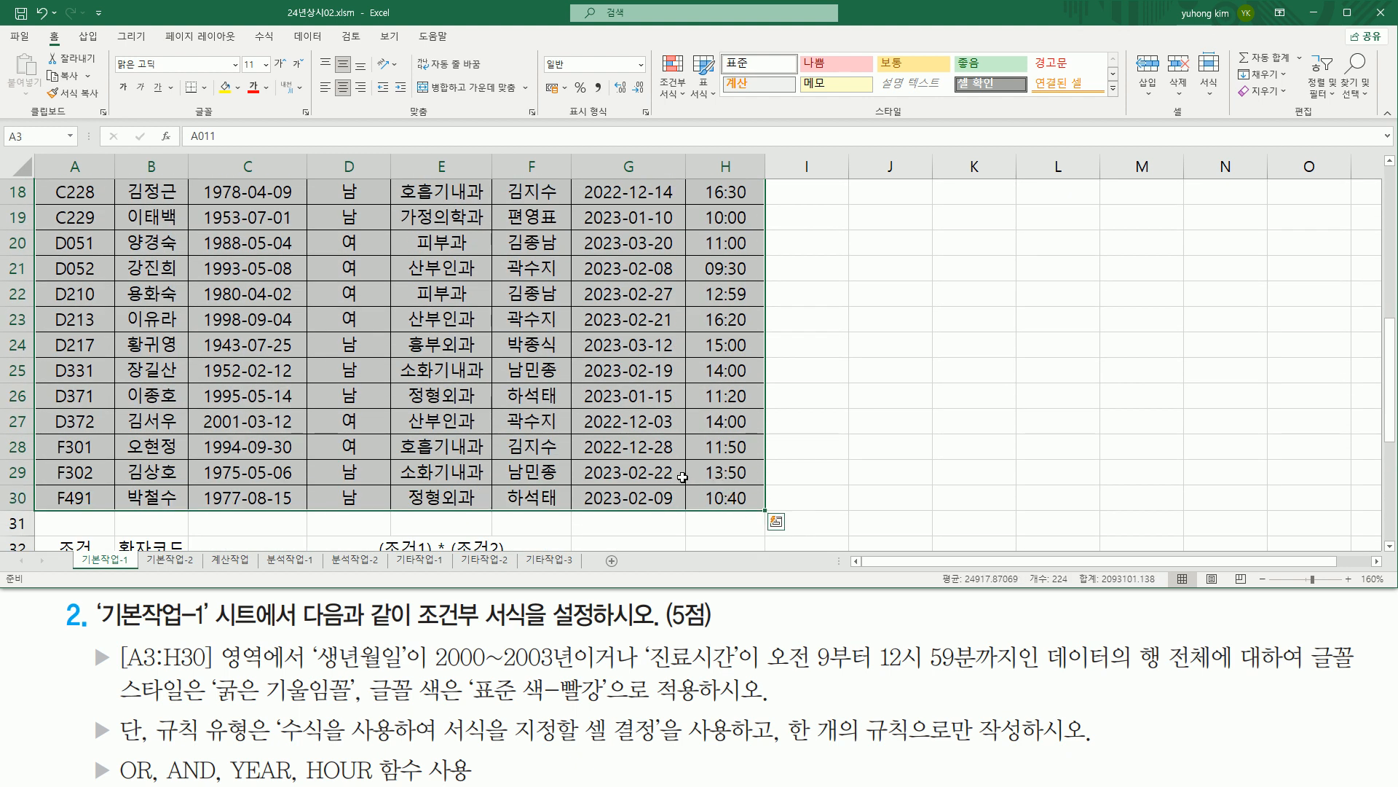
{"action": "scroll", "coordinate": [699, 479], "scroll_direction": "up", "scroll_amount": 5}
{"action": "scroll", "coordinate": [657, 474], "scroll_direction": "up", "scroll_amount": 1}
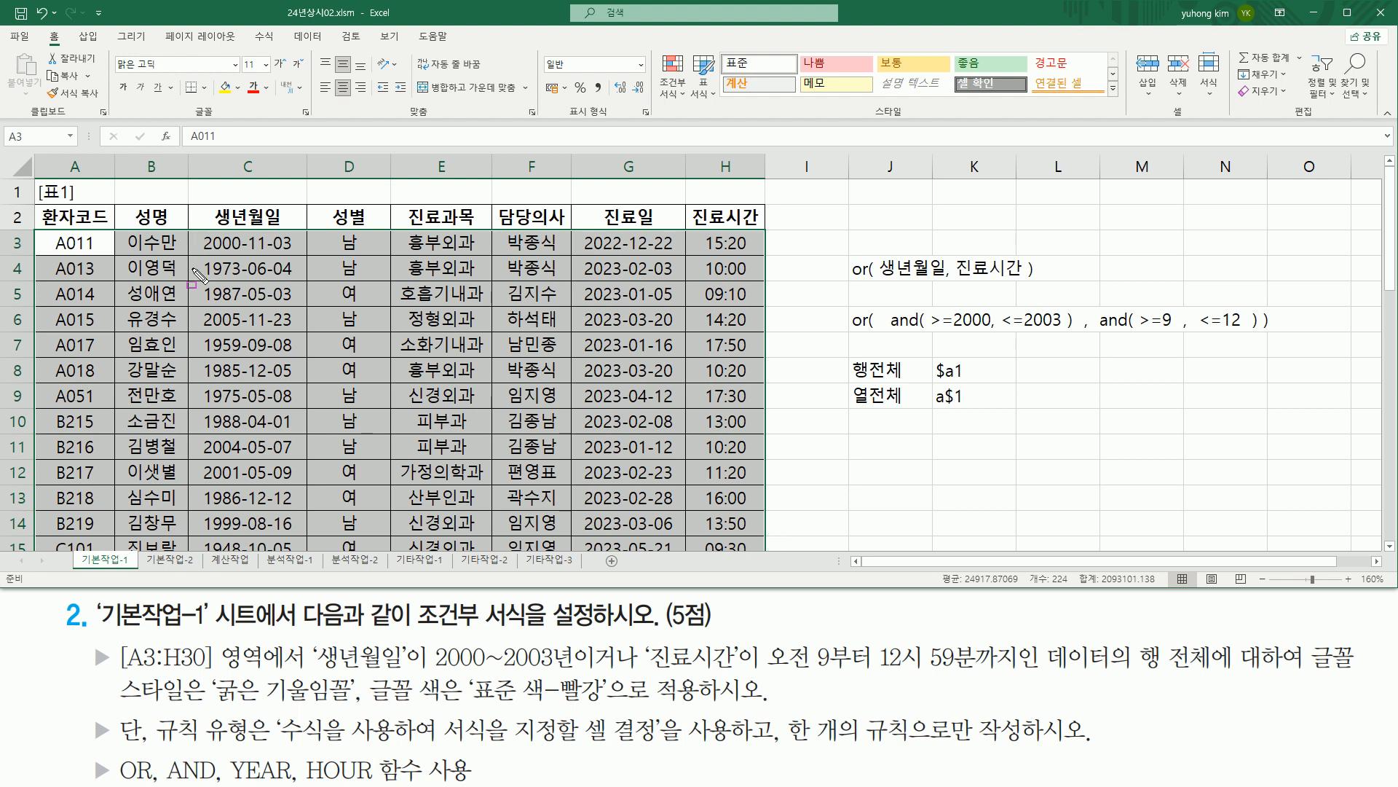
{"action": "left_click_drag", "start_coordinate": [44, 27], "coordinate": [64, 47]}
{"action": "left_click_drag", "start_coordinate": [863, 117], "coordinate": [922, 117]}
{"action": "left_click_drag", "start_coordinate": [651, 50], "coordinate": [691, 106]}
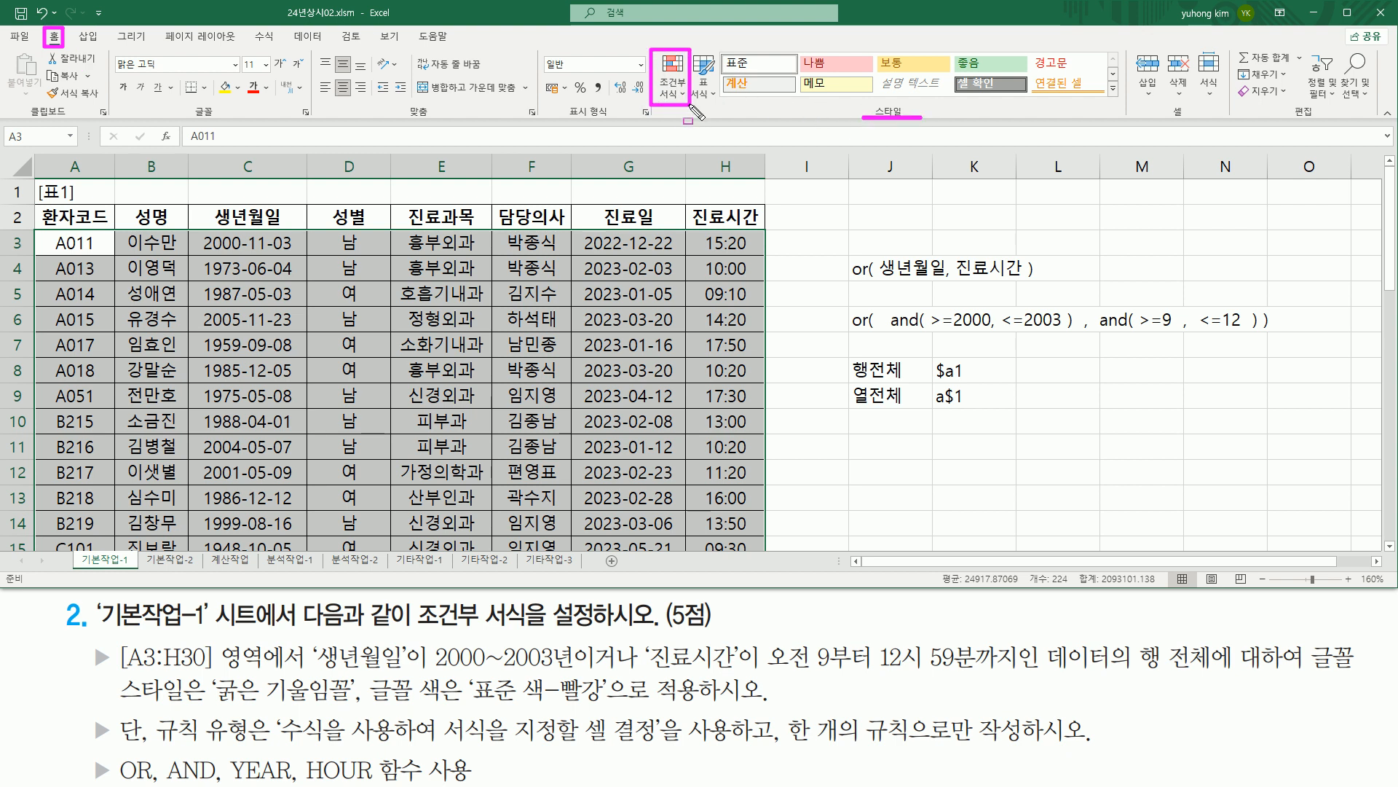
{"action": "key", "text": "Escape"}
{"action": "left_click", "coordinate": [680, 94]}
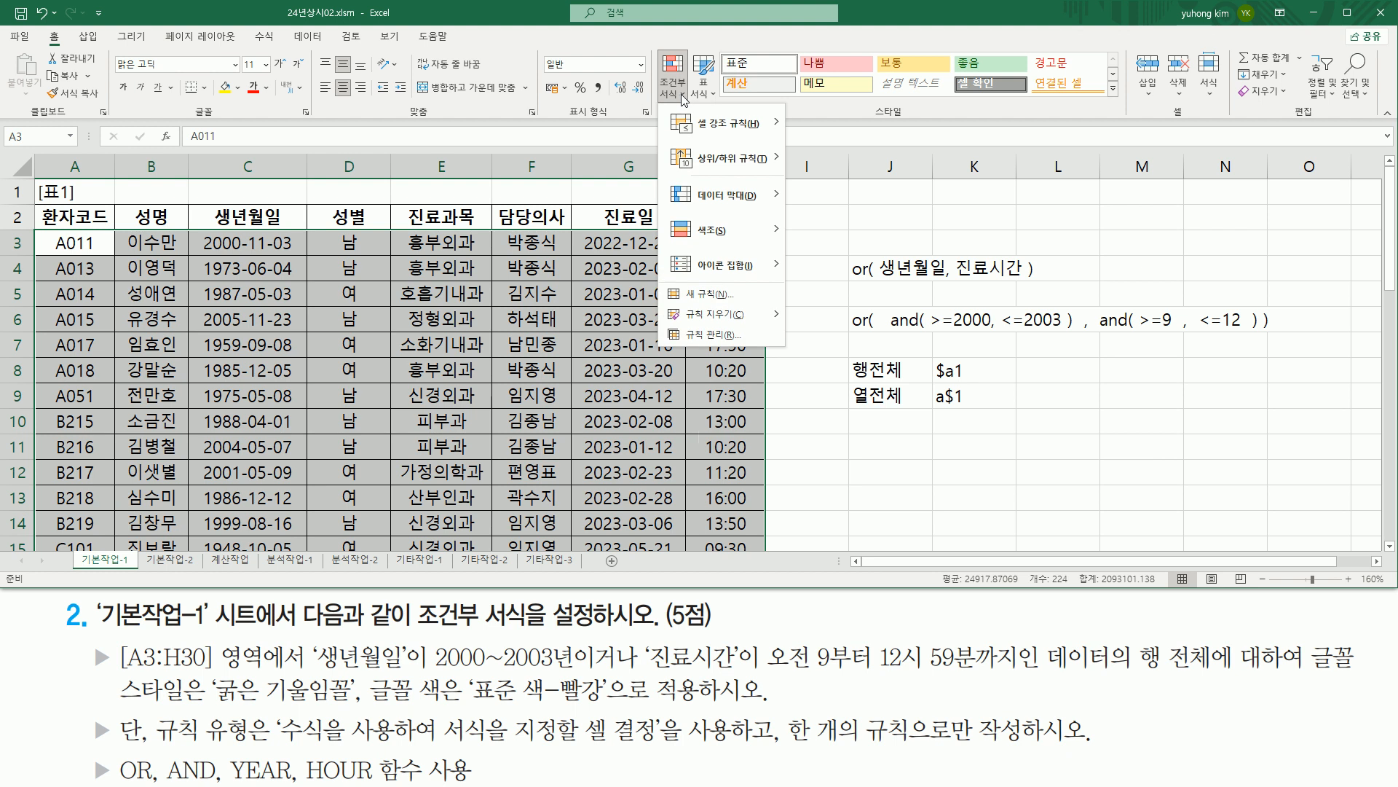
{"action": "left_click", "coordinate": [693, 294]}
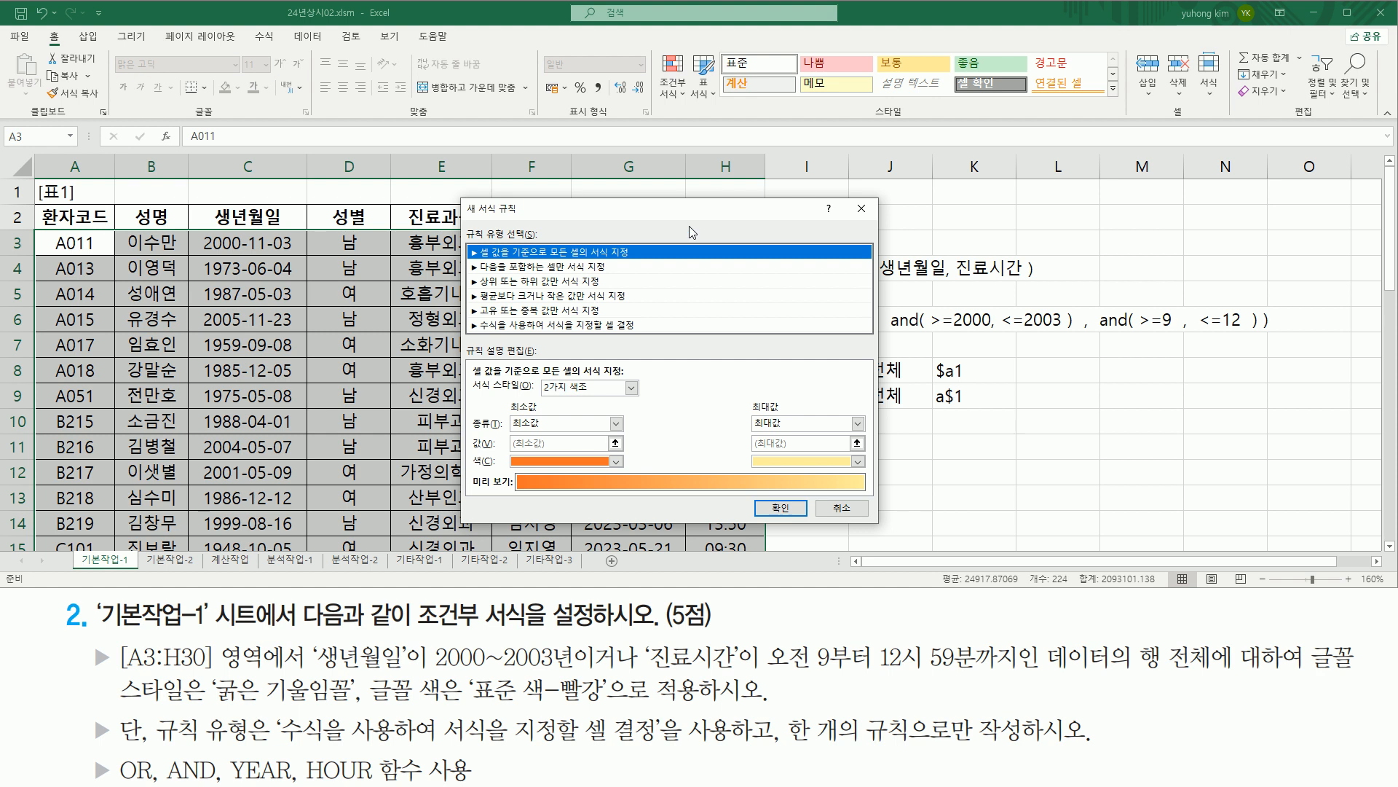
{"action": "left_click_drag", "start_coordinate": [699, 220], "coordinate": [521, 209]}
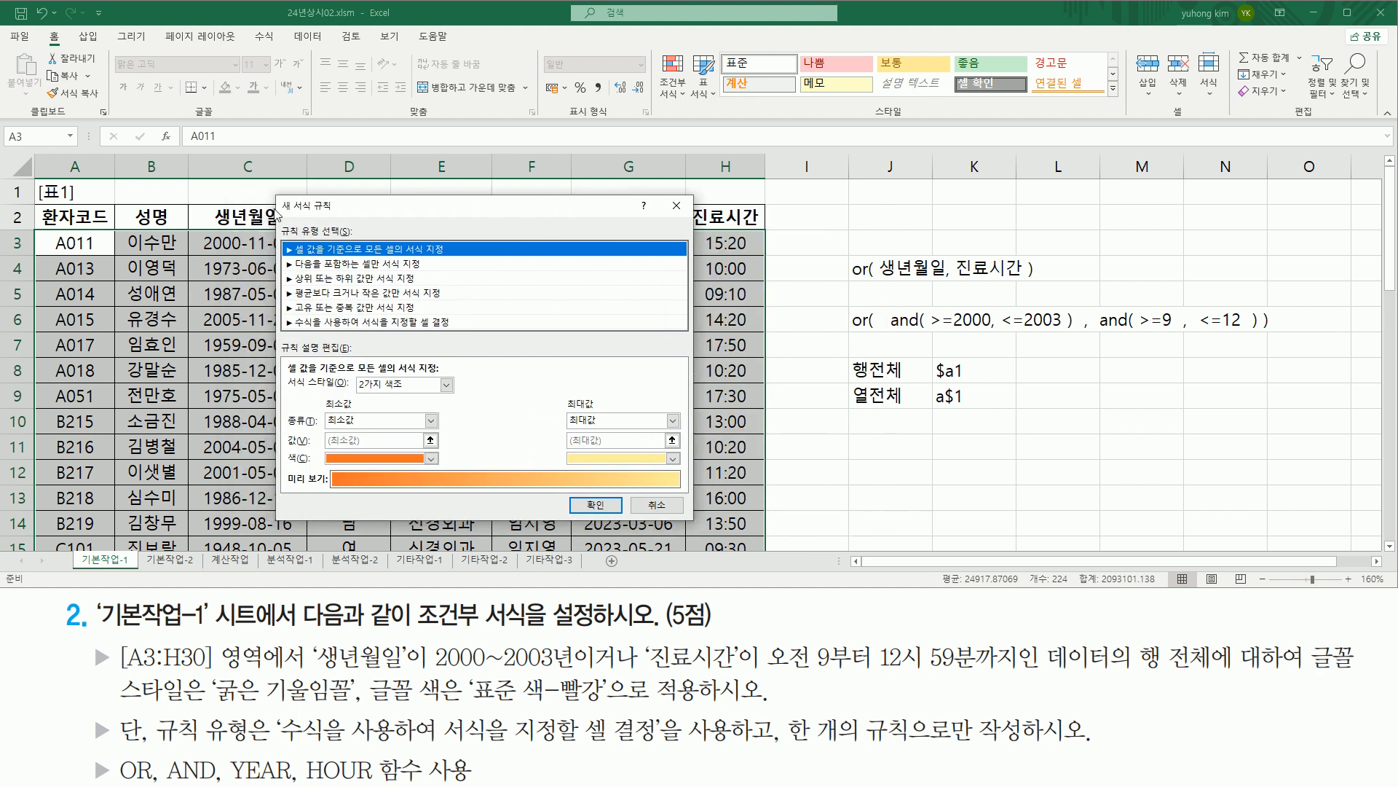
Step: Set the new rule's type to '수식을 사용하여 서식을 지정할 셀 결정'
{"action": "key", "text": "ctrl+2"}
{"action": "mouse_move", "coordinate": [278, 221]}
{"action": "left_mouse_down"}
{"action": "mouse_move", "coordinate": [285, 235]}
{"action": "mouse_move", "coordinate": [355, 238]}
{"action": "mouse_move", "coordinate": [370, 331]}
{"action": "mouse_move", "coordinate": [467, 337]}
{"action": "left_mouse_up"}
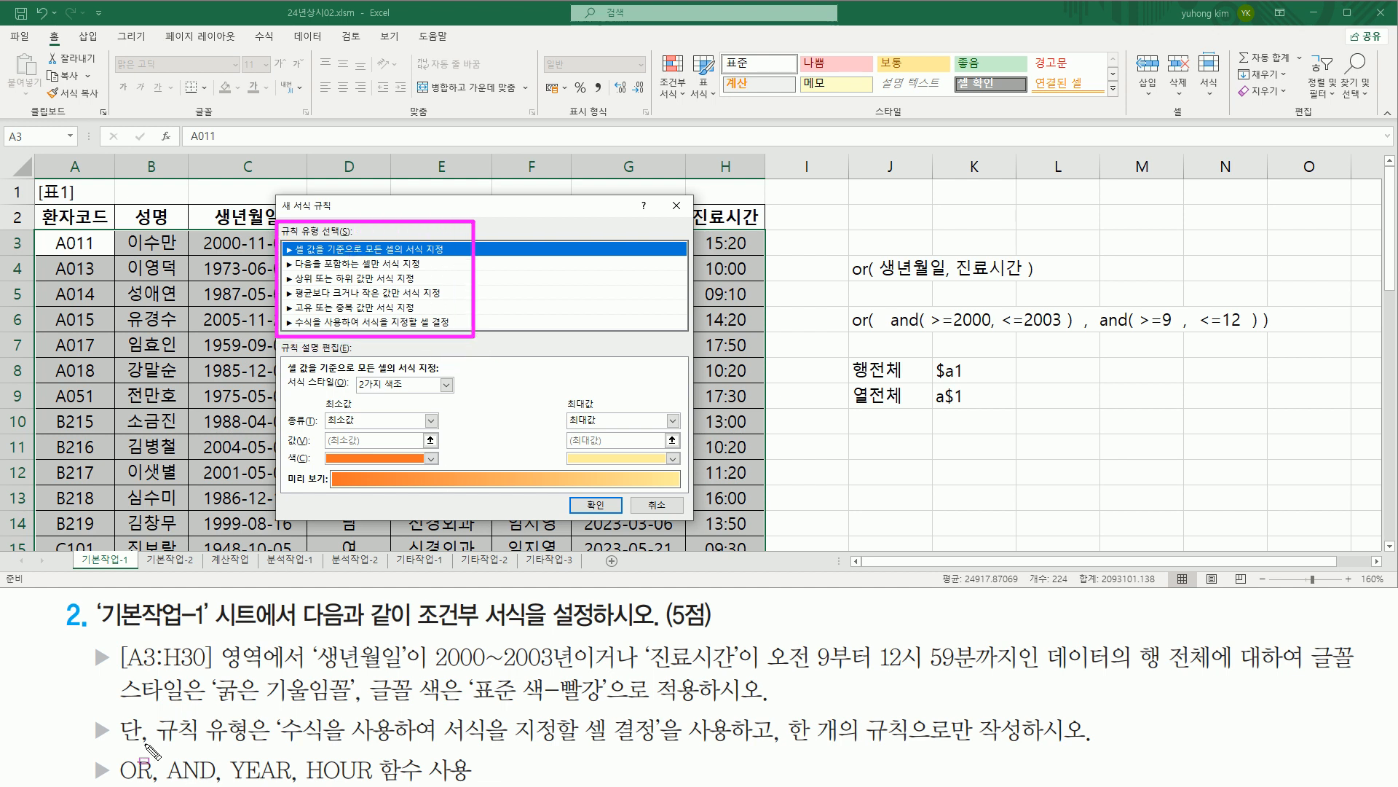
{"action": "mouse_move", "coordinate": [151, 710]}
{"action": "left_mouse_down"}
{"action": "mouse_move", "coordinate": [228, 746]}
{"action": "mouse_move", "coordinate": [667, 746]}
{"action": "left_mouse_up"}
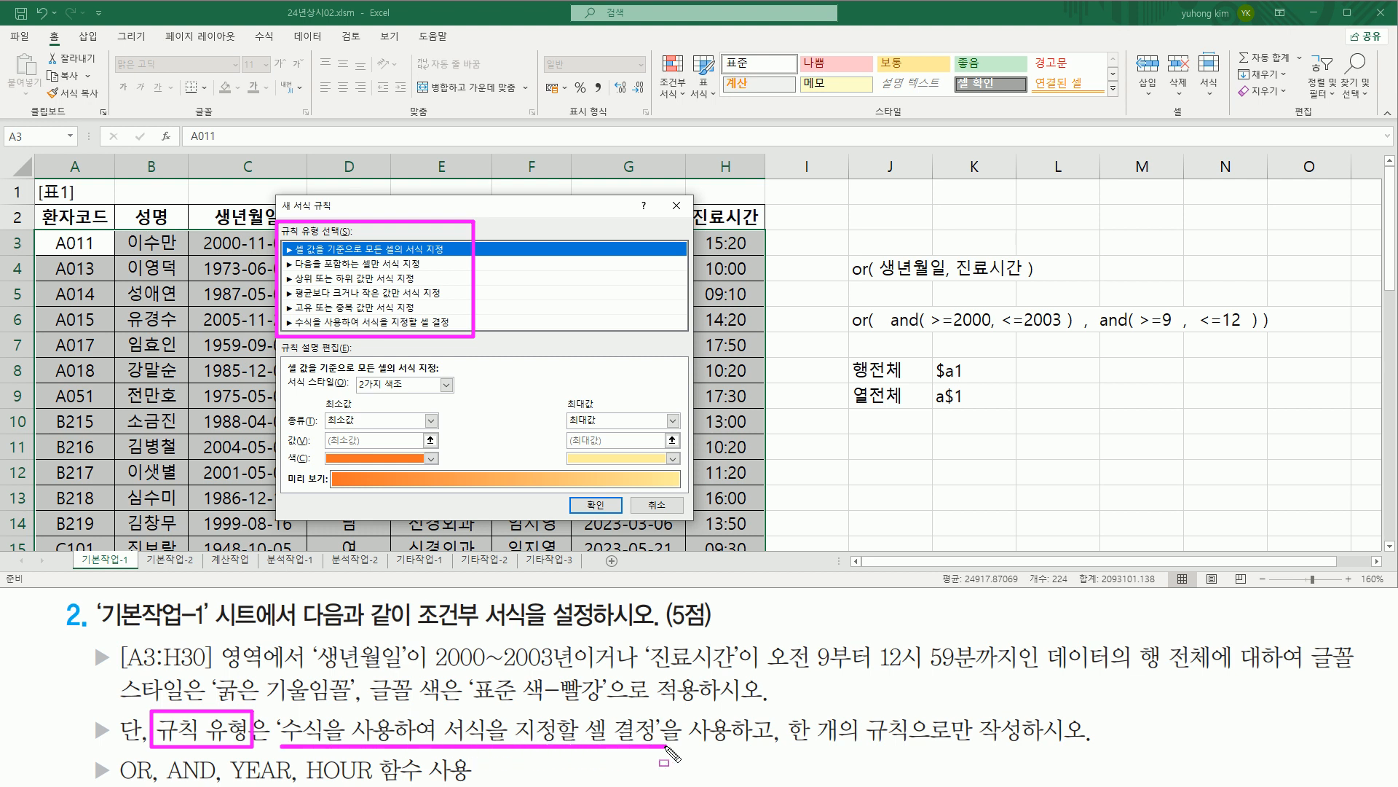
{"action": "left_click_drag", "start_coordinate": [789, 748], "coordinate": [1047, 747]}
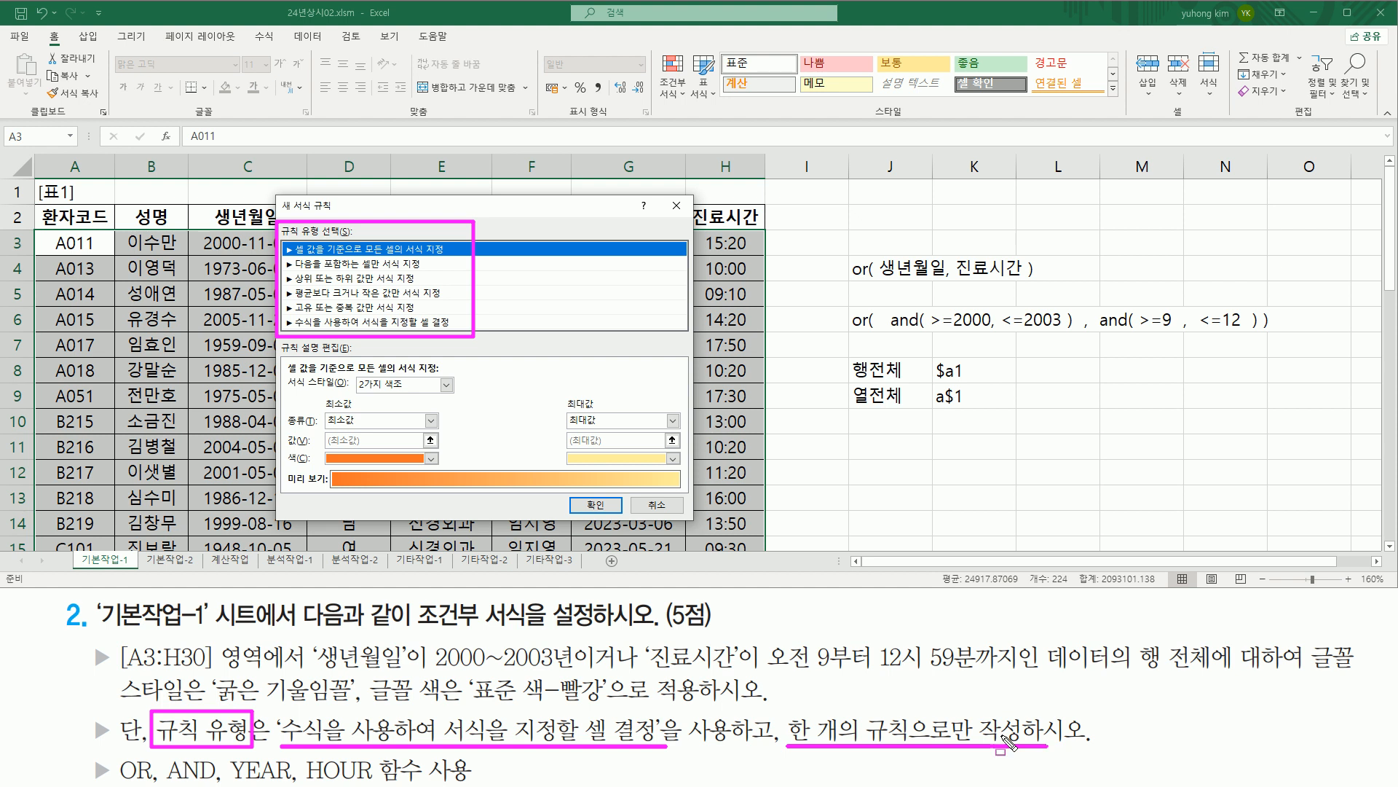
{"action": "mouse_move", "coordinate": [294, 317]}
{"action": "left_mouse_down"}
{"action": "mouse_move", "coordinate": [458, 328]}
{"action": "mouse_move", "coordinate": [437, 331]}
{"action": "left_mouse_up"}
{"action": "key", "text": "Escape"}
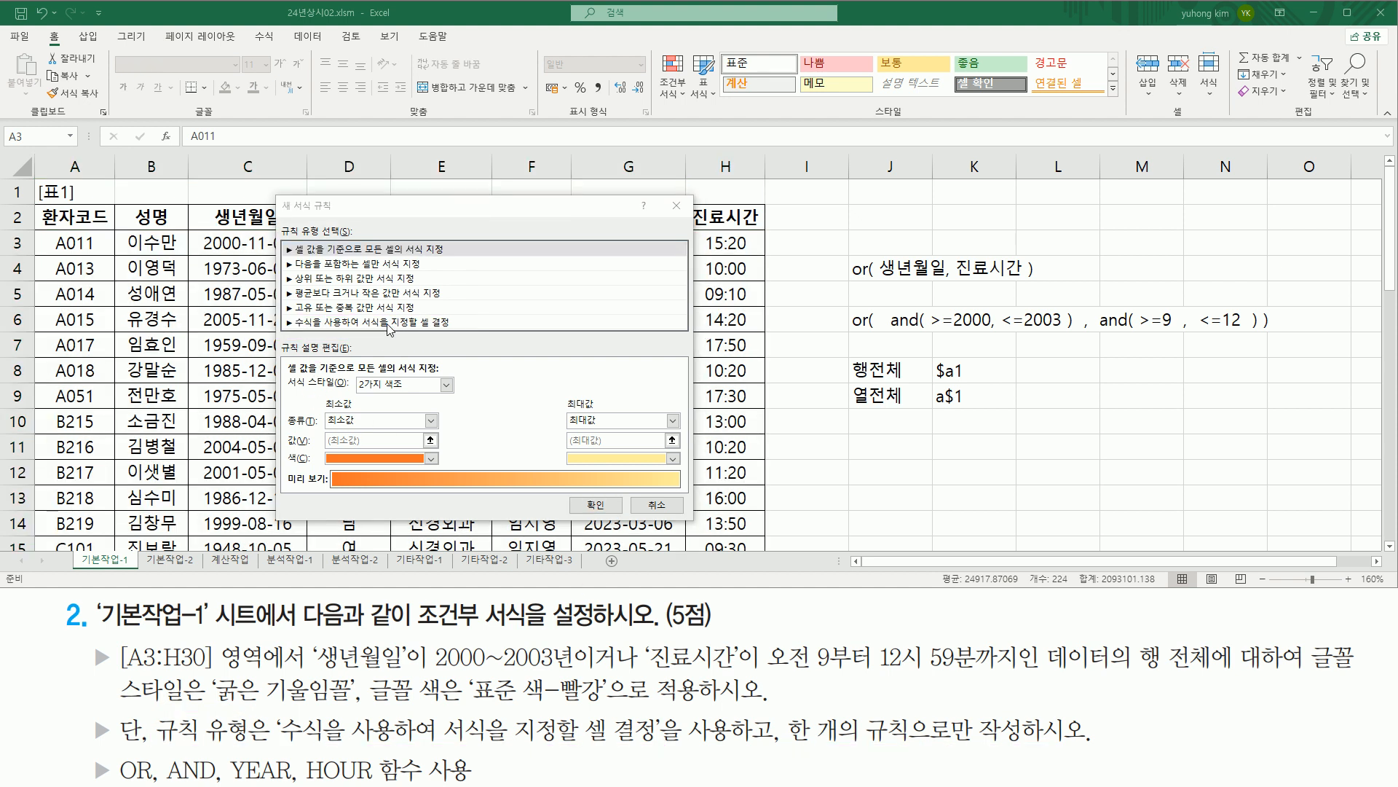
{"action": "left_click", "coordinate": [419, 322]}
Step: Begin the rule formula with =or( and( year( to test the birth date inside the first AND group
{"action": "left_click", "coordinate": [334, 386]}
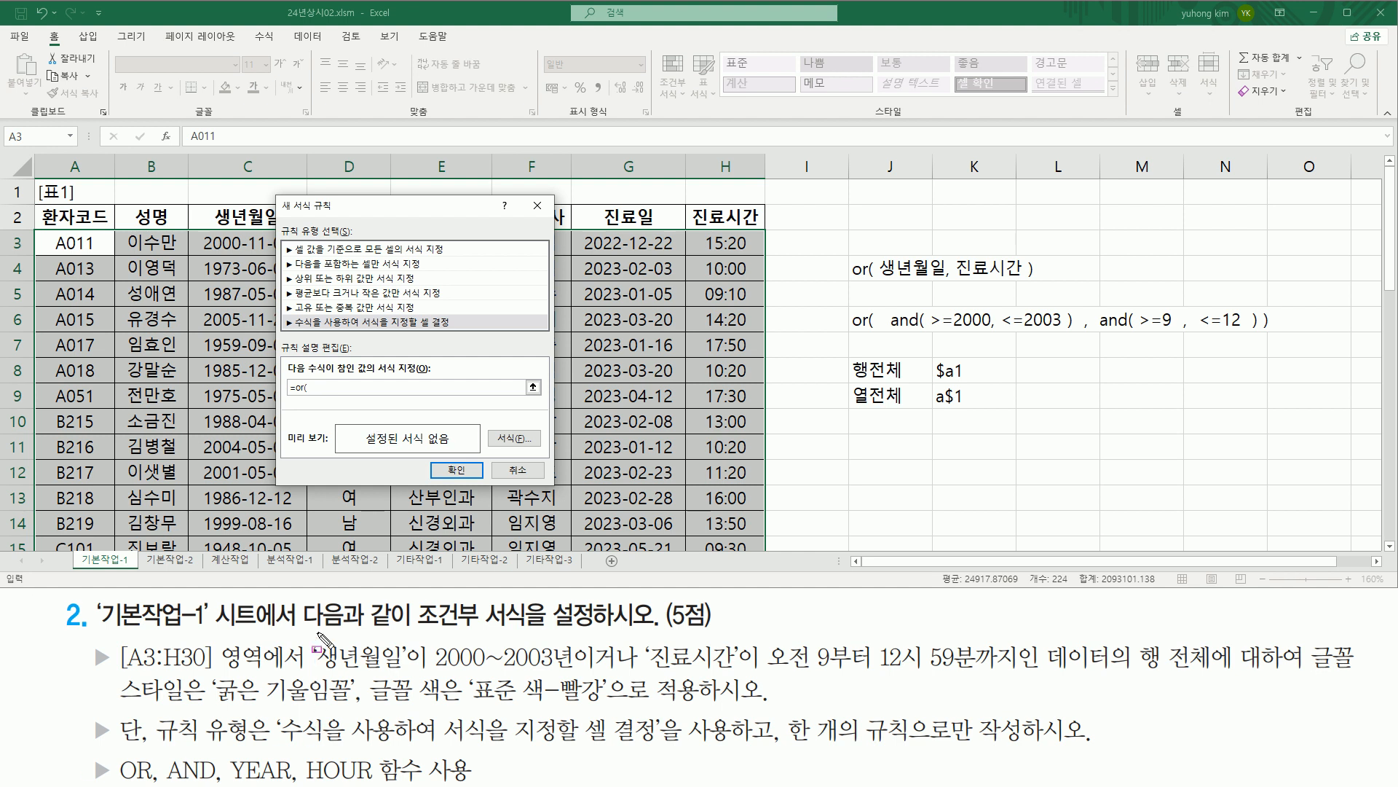
{"action": "left_click_drag", "start_coordinate": [303, 640], "coordinate": [421, 671]}
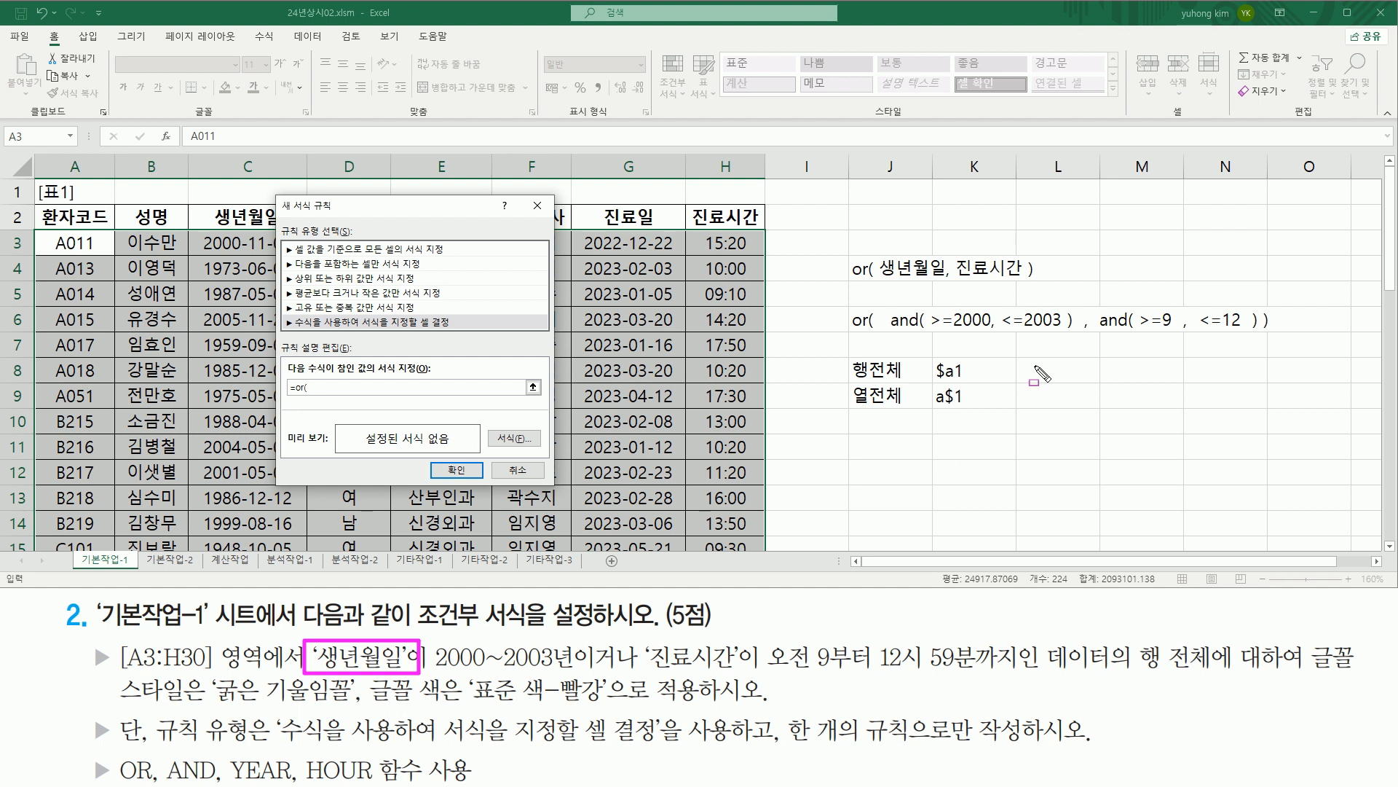
{"action": "mouse_move", "coordinate": [884, 301]}
{"action": "left_mouse_down"}
{"action": "mouse_move", "coordinate": [1128, 337]}
{"action": "mouse_move", "coordinate": [1077, 343]}
{"action": "left_mouse_up"}
{"action": "key", "text": "Escape"}
{"action": "left_click", "coordinate": [336, 388]}
{"action": "type", "text": "and(  year("}
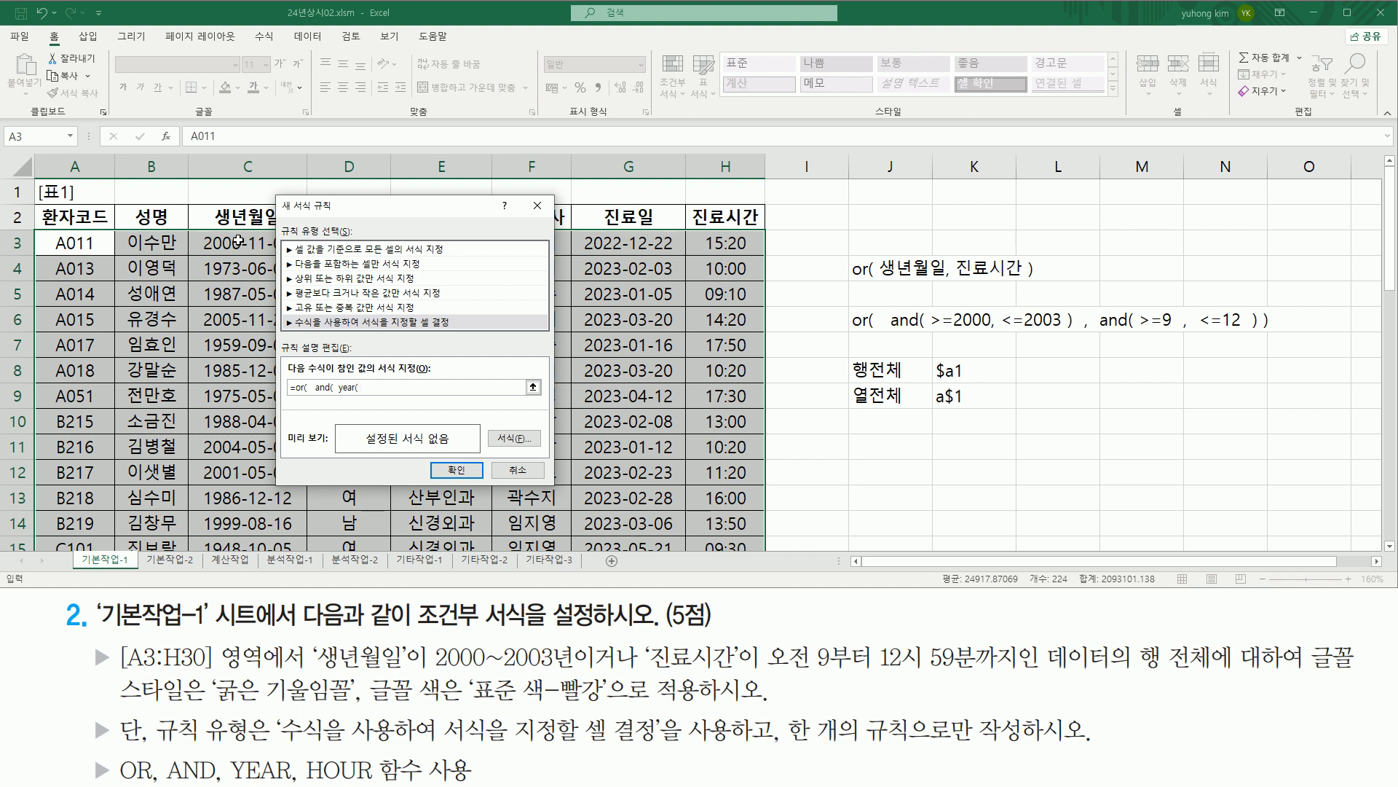
Step: Reference the first 생년월일 cell inside YEAR as $C3, fixing only the column so the whole row is formatted
{"action": "left_click_drag", "start_coordinate": [336, 216], "coordinate": [390, 213]}
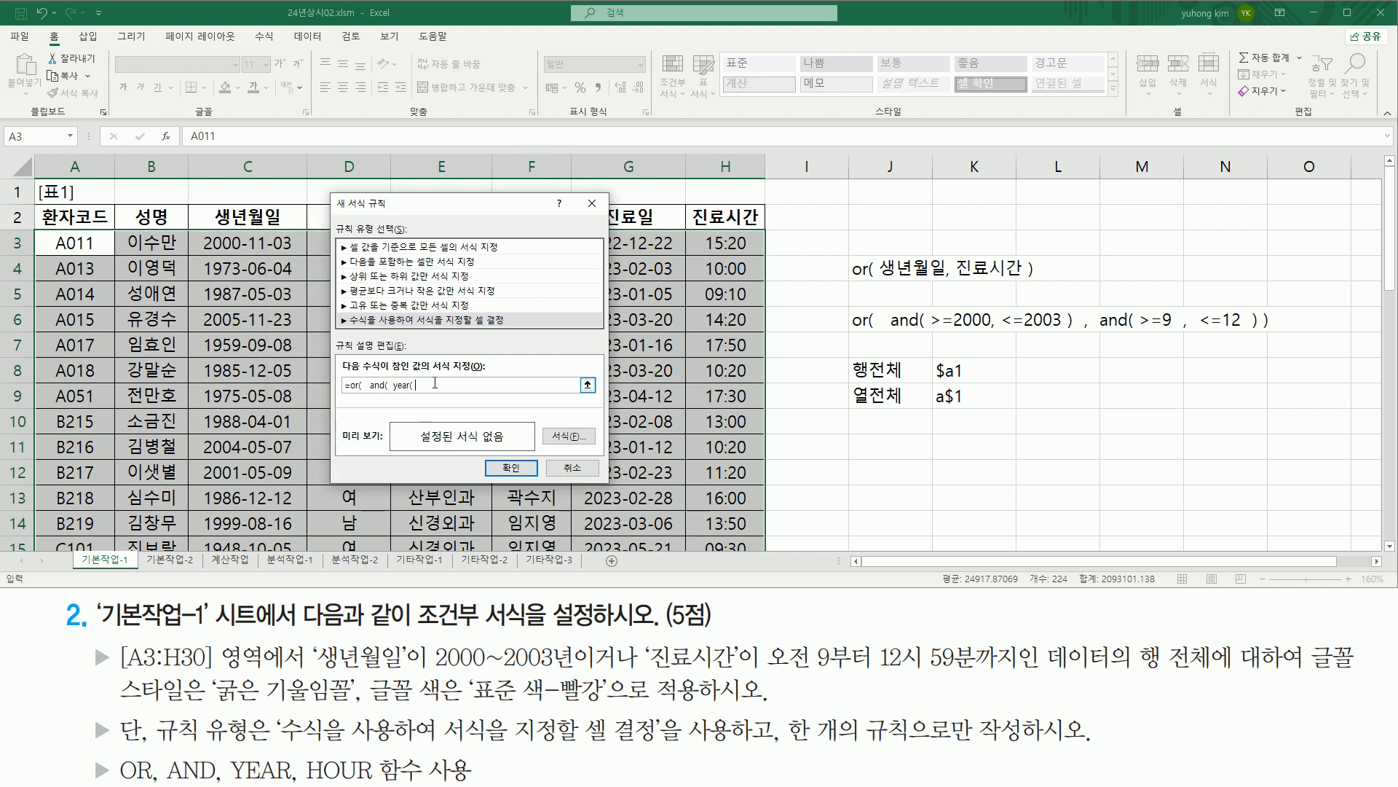
{"action": "left_click", "coordinate": [248, 242]}
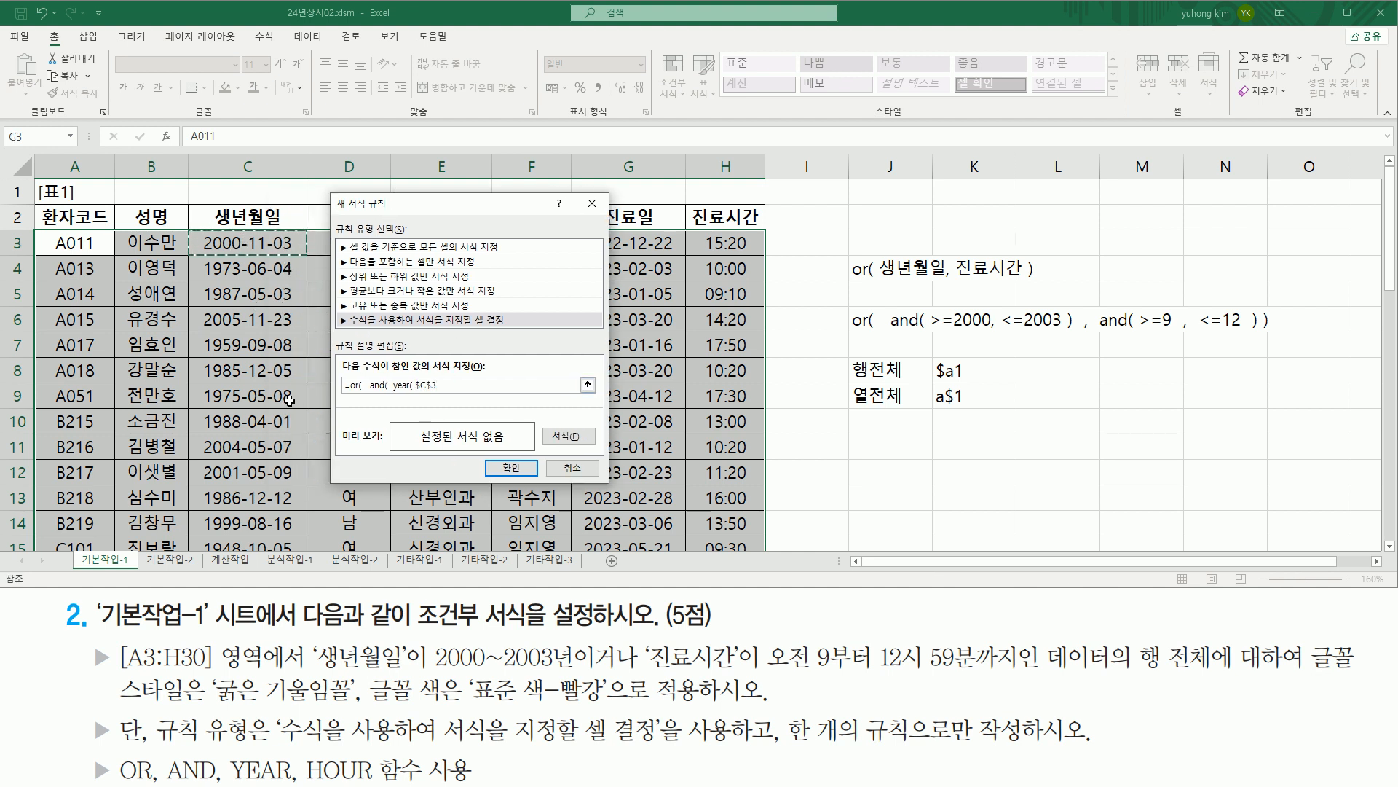
{"action": "key", "text": "F4"}
{"action": "key", "text": "F4"}
{"action": "left_click_drag", "start_coordinate": [411, 392], "coordinate": [437, 391]}
{"action": "left_click_drag", "start_coordinate": [847, 379], "coordinate": [988, 380]}
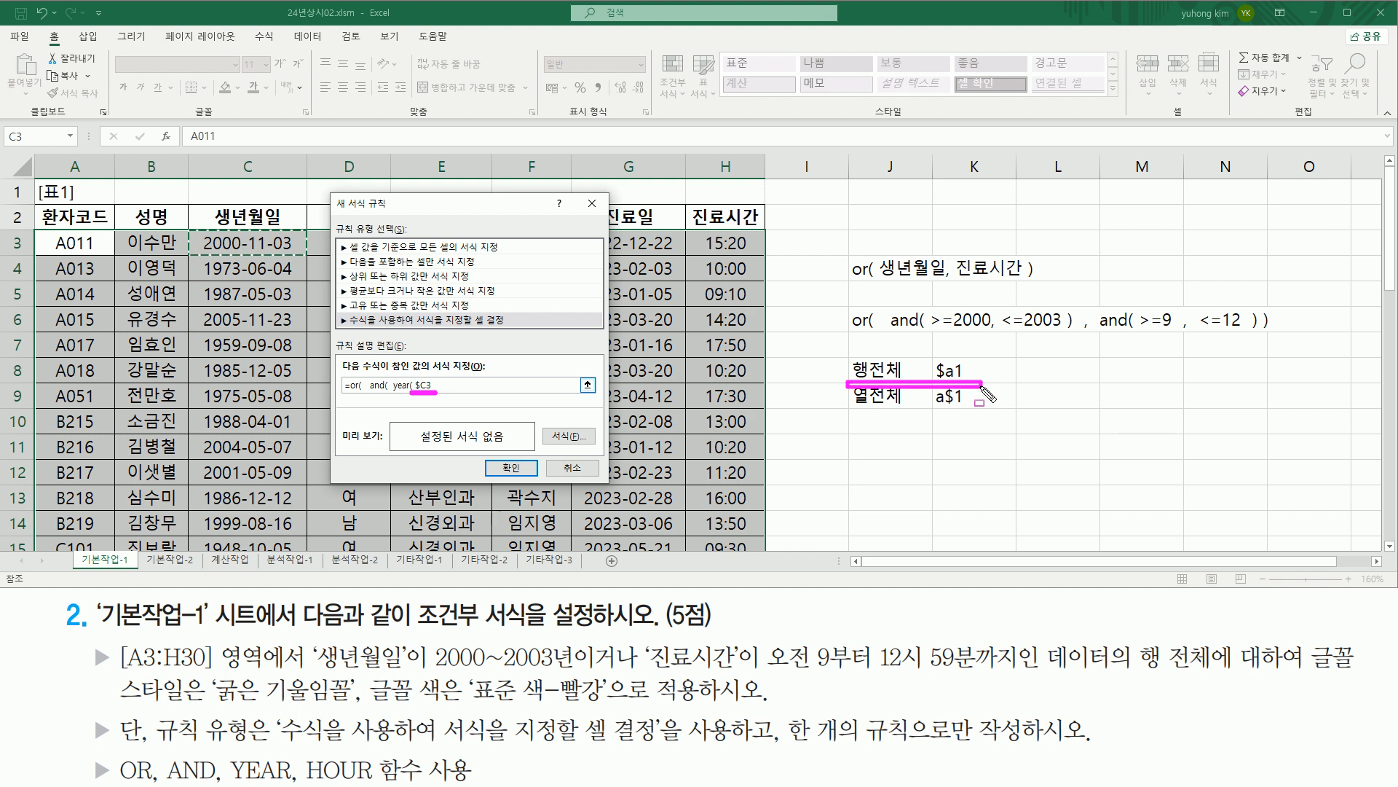
{"action": "left_click", "coordinate": [850, 356]}
{"action": "left_click_drag", "start_coordinate": [863, 373], "coordinate": [916, 381]}
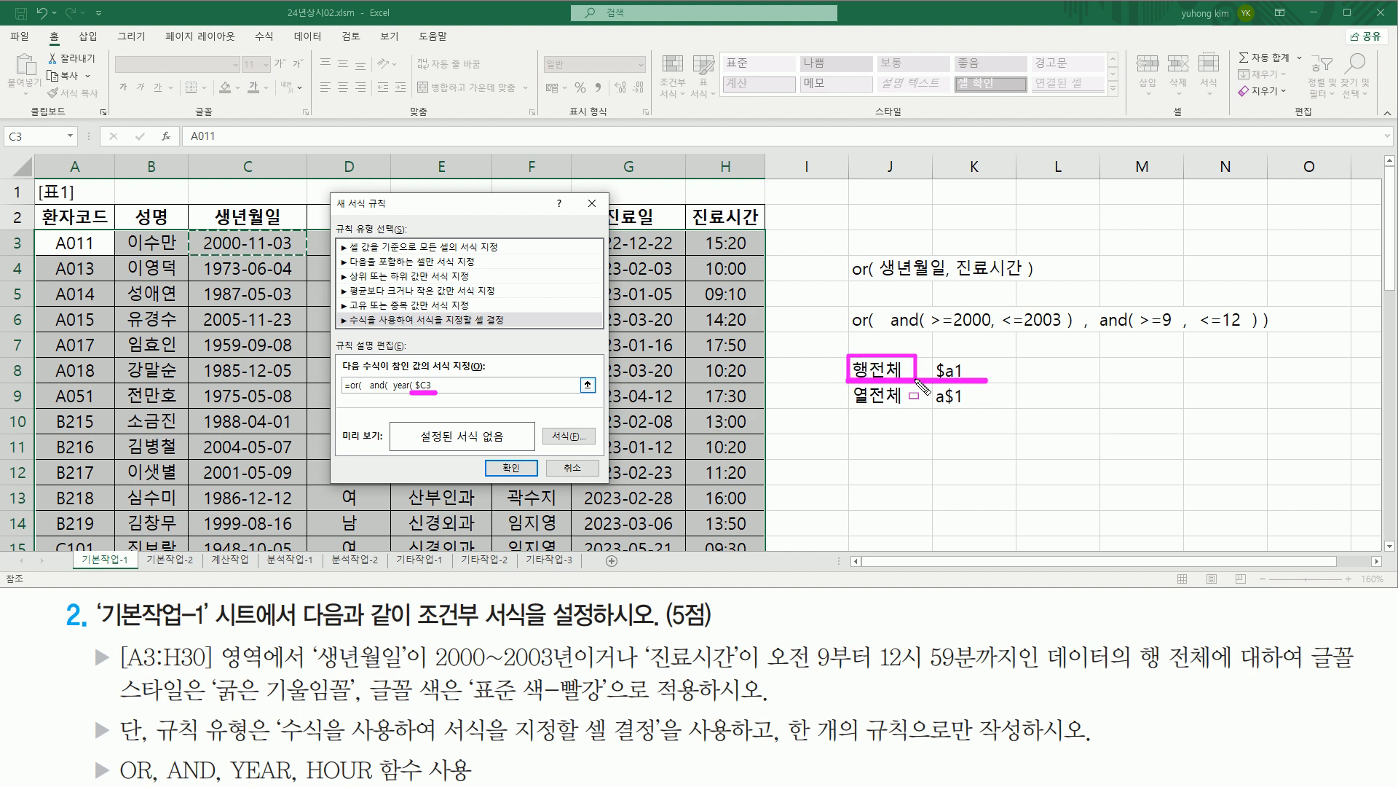
{"action": "left_click_drag", "start_coordinate": [1129, 631], "coordinate": [1216, 681]}
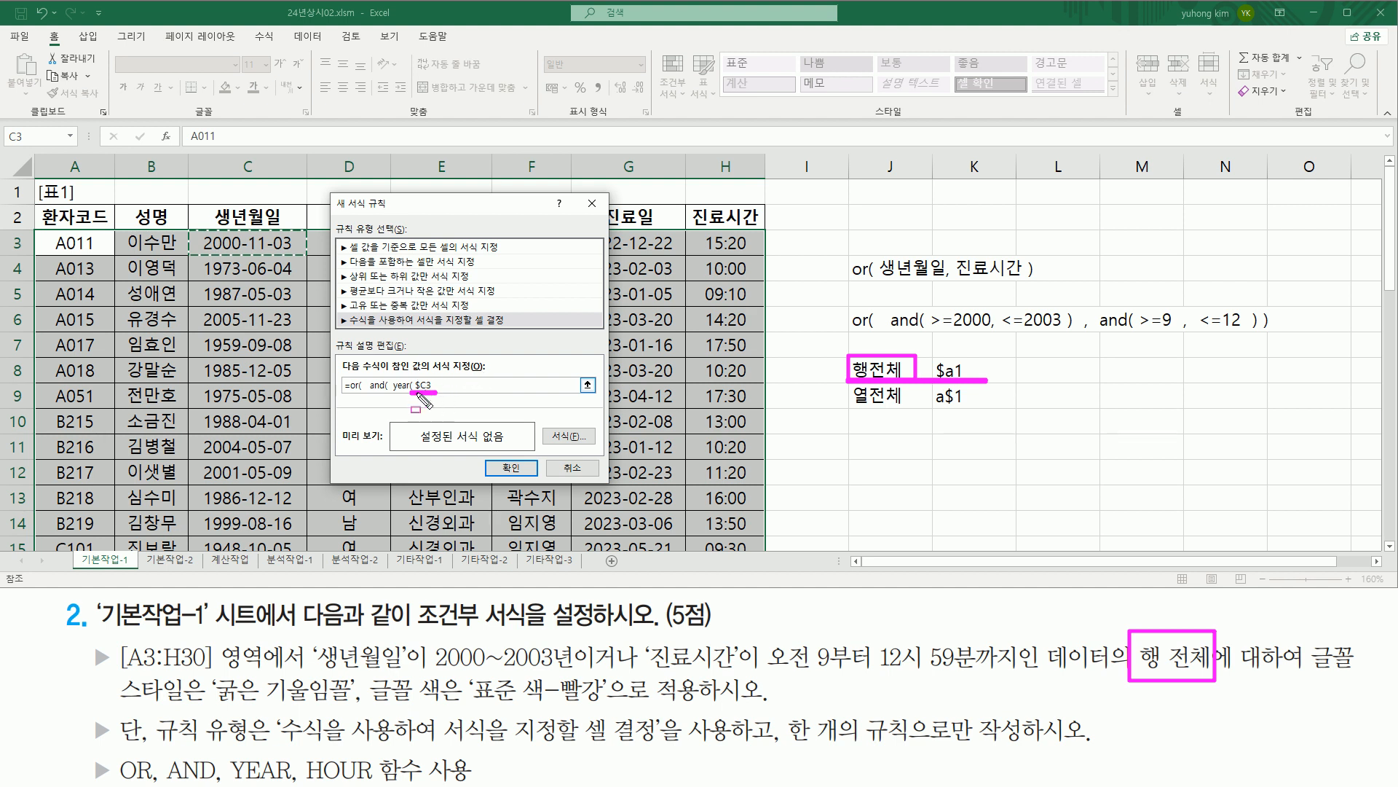
{"action": "key", "text": "Escape"}
Step: Close the YEAR function and add the comparison >=2000 to it
{"action": "left_click", "coordinate": [464, 386]}
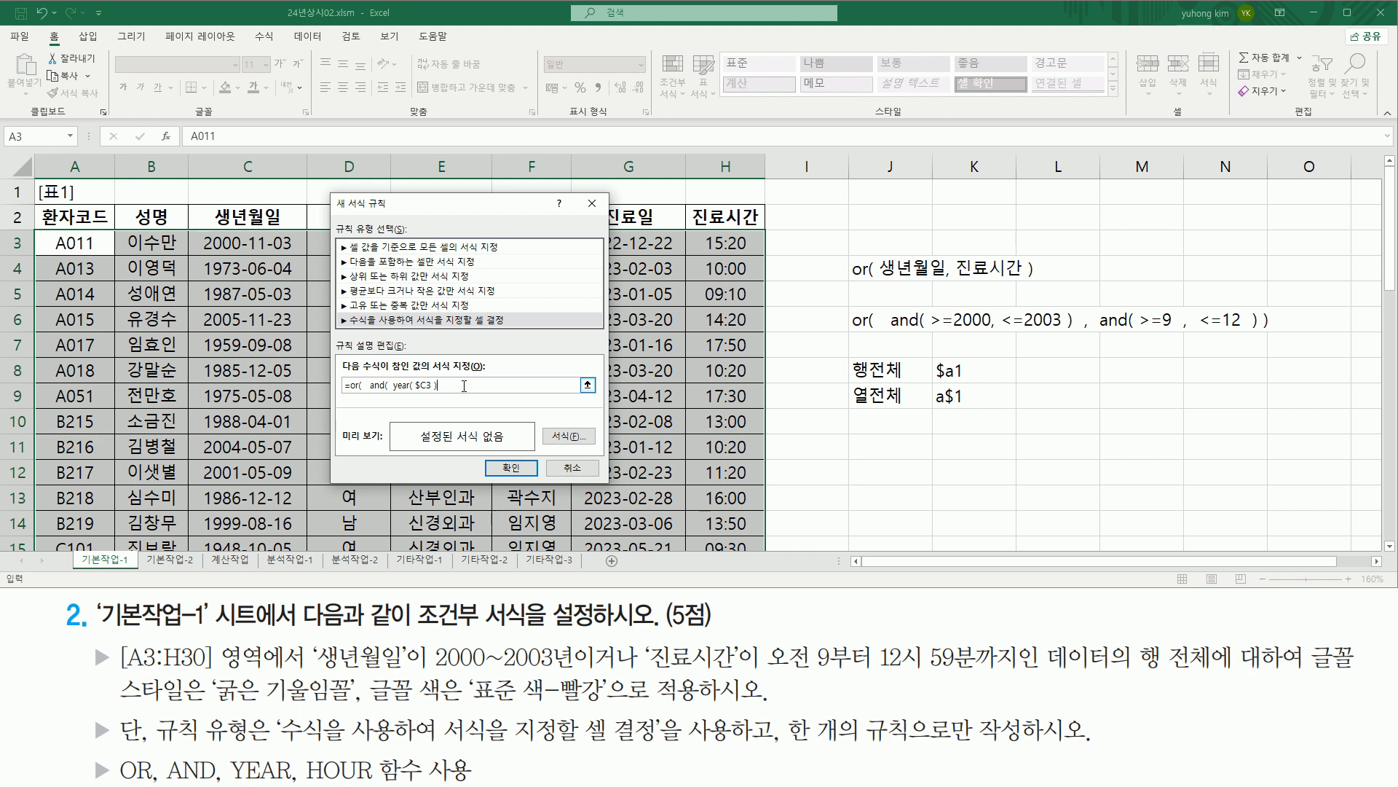
{"action": "key", "text": "BackSpace"}
{"action": "type", "text": "2000"}
Step: Duplicate the YEAR condition as the second AND argument and change its comparison to <=2003
{"action": "left_click_drag", "start_coordinate": [393, 385], "coordinate": [475, 386]}
{"action": "type", "text": ","}
{"action": "key", "text": "ctrl+c"}
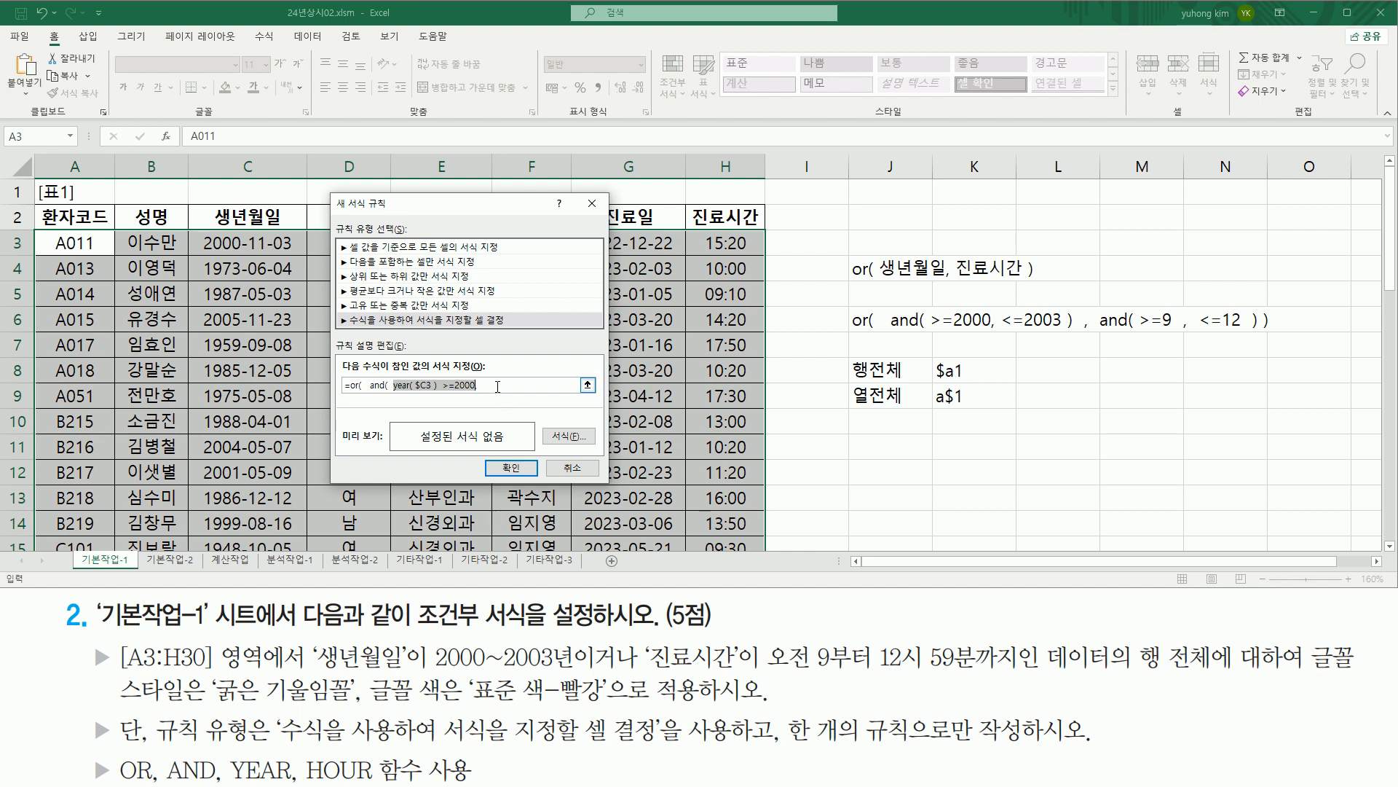
{"action": "left_click", "coordinate": [499, 386]}
{"action": "key", "text": "ctrl+v"}
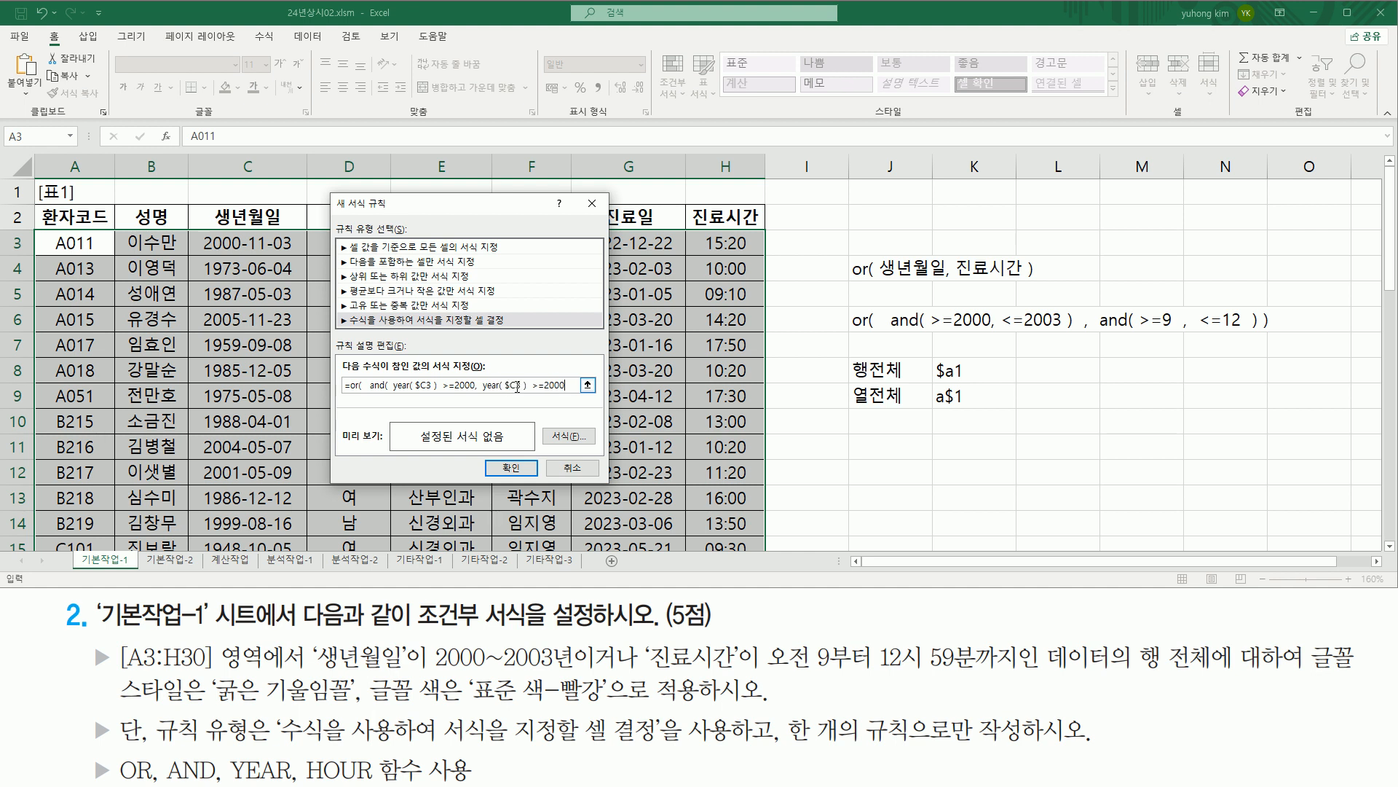
{"action": "left_click_drag", "start_coordinate": [532, 385], "coordinate": [539, 386]}
{"action": "type", "text": "<"}
{"action": "left_click_drag", "start_coordinate": [560, 385], "coordinate": [568, 385]}
{"action": "type", "text": "3"}
Step: Close the first AND group after the 2003 condition and add a comma for the next OR argument
{"action": "left_click_drag", "start_coordinate": [932, 333], "coordinate": [1068, 334]}
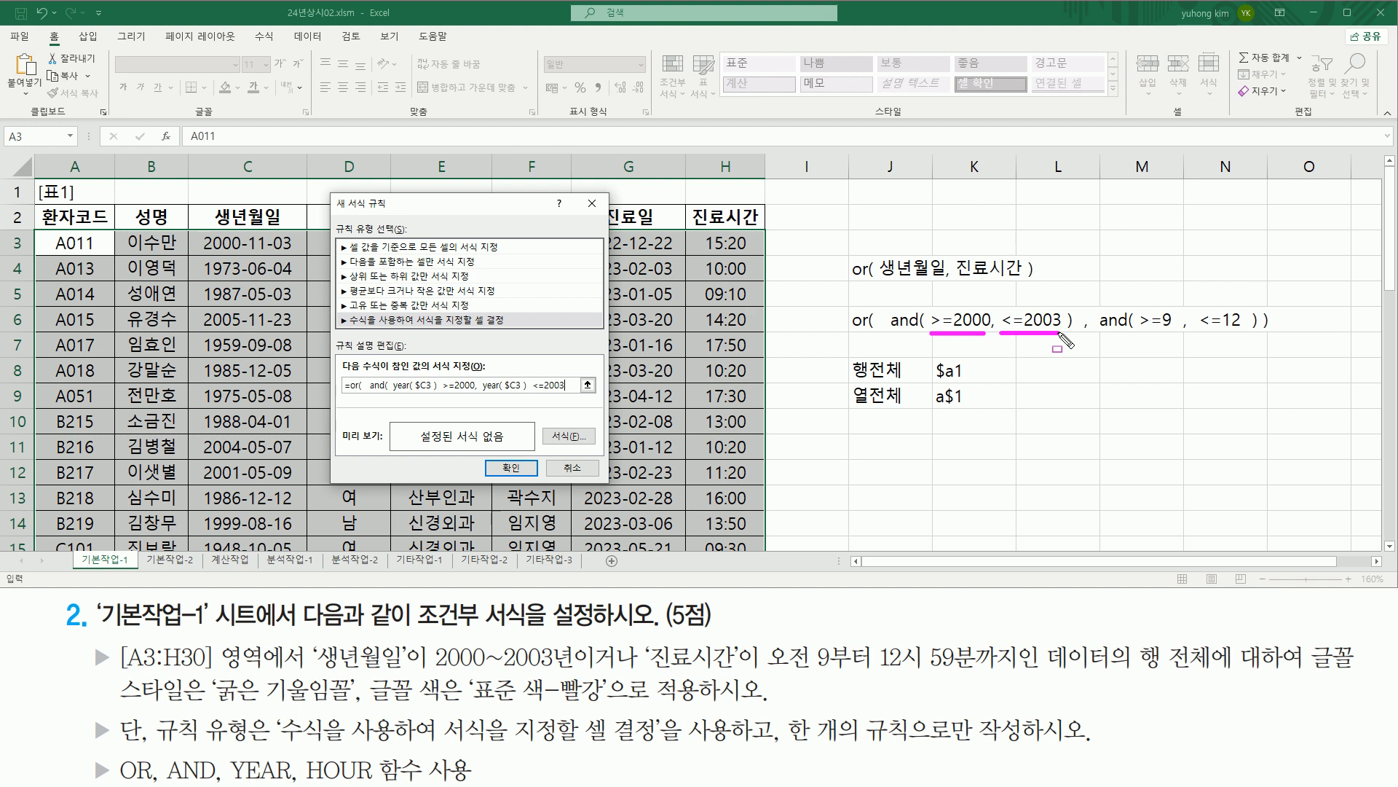
{"action": "left_click_drag", "start_coordinate": [392, 390], "coordinate": [567, 391]}
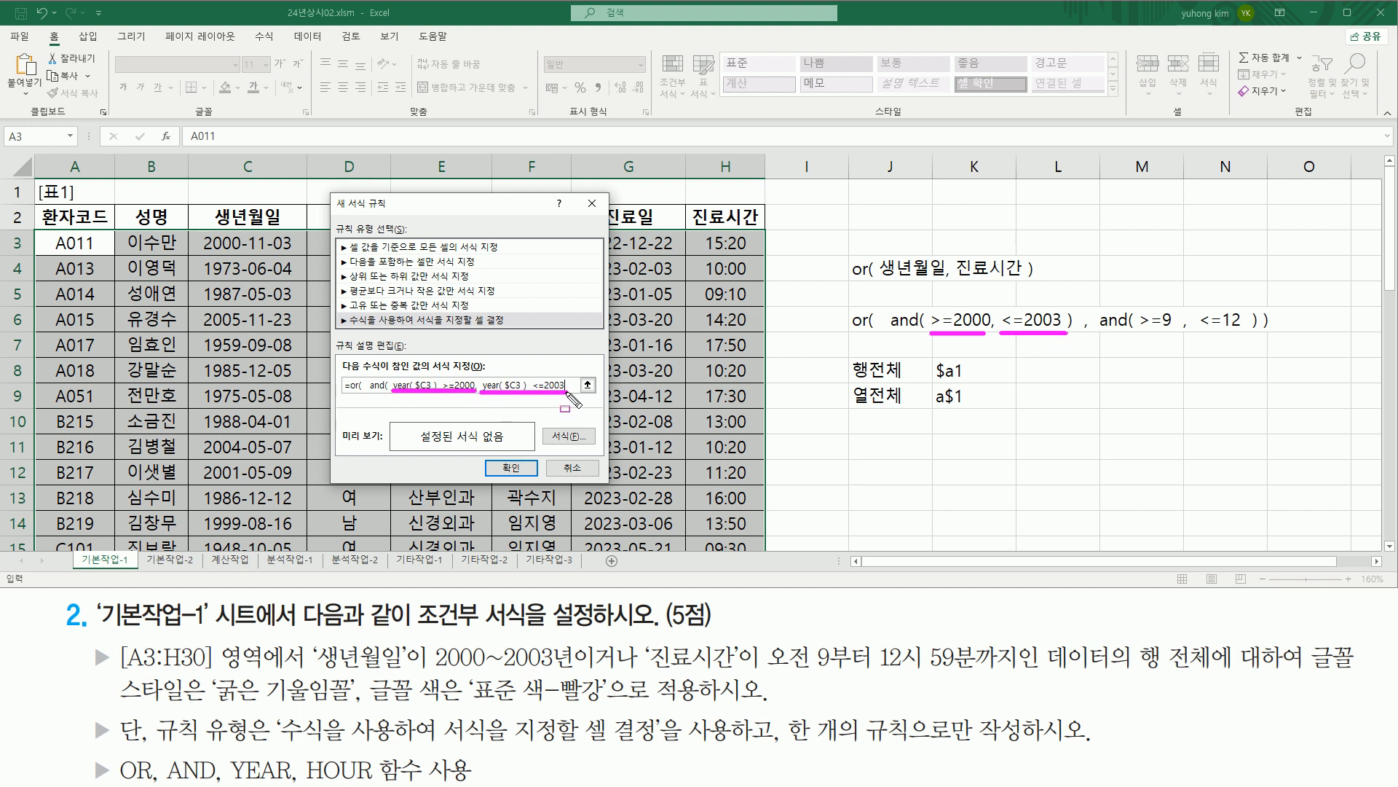
{"action": "left_click_drag", "start_coordinate": [922, 300], "coordinate": [929, 348]}
{"action": "left_click_drag", "start_coordinate": [1066, 301], "coordinate": [1071, 348]}
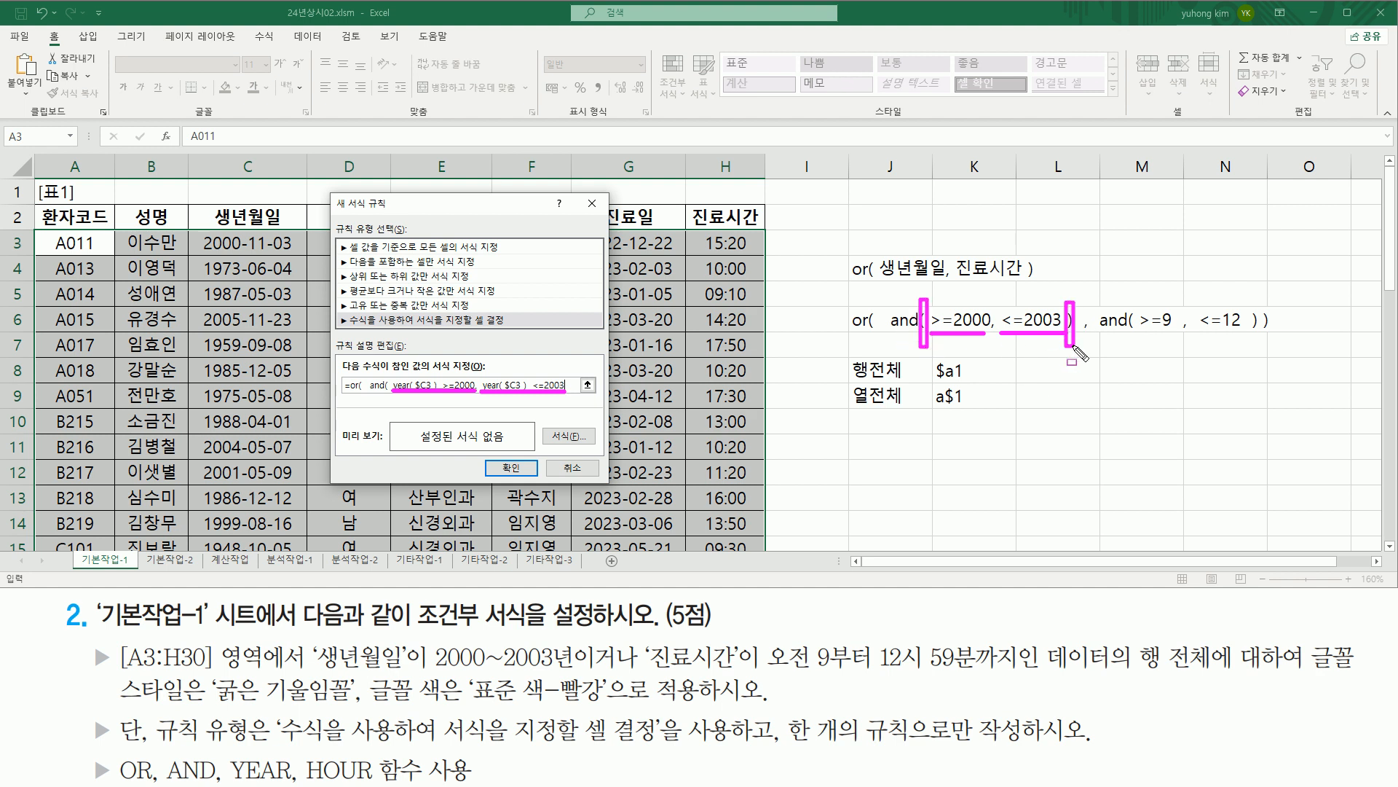
{"action": "key", "text": "Escape"}
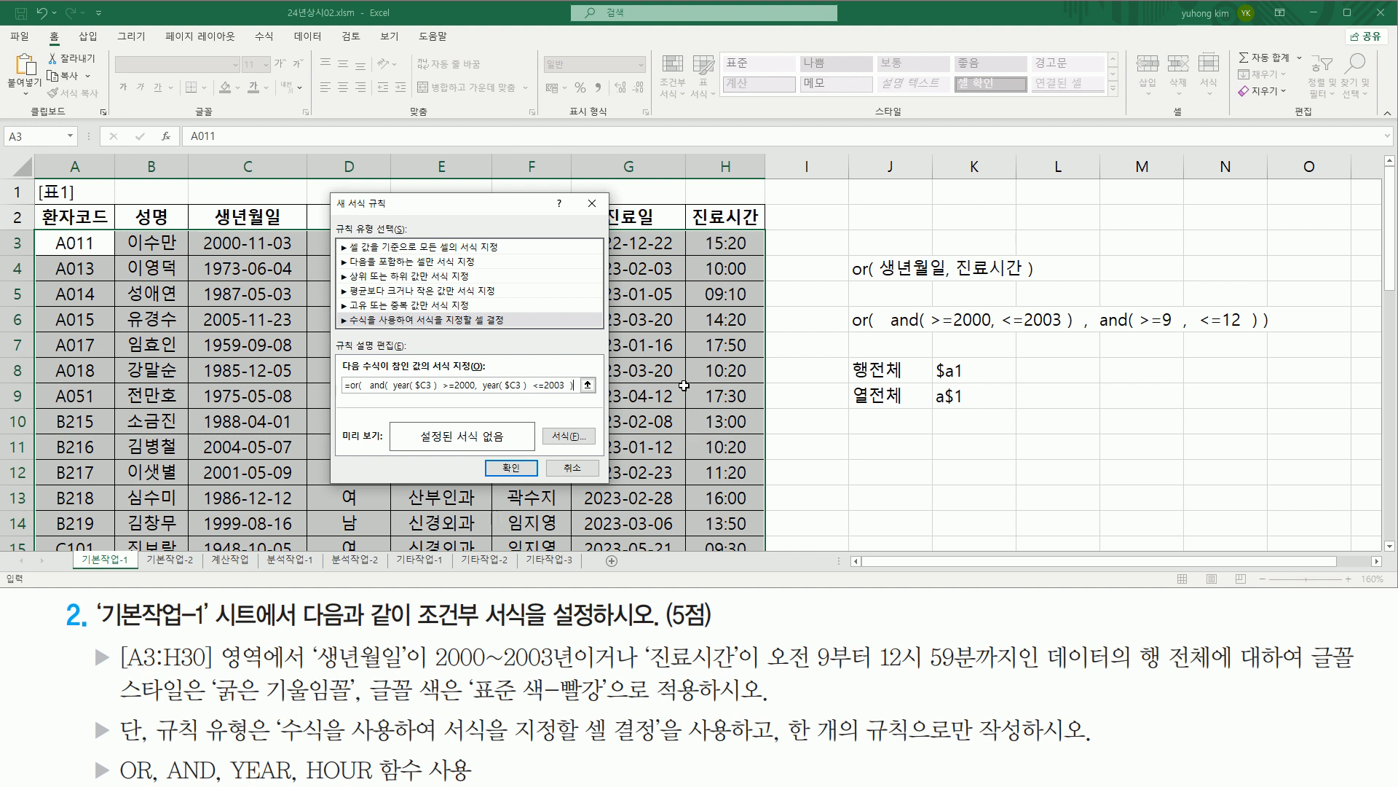
{"action": "type", "text": ") ,"}
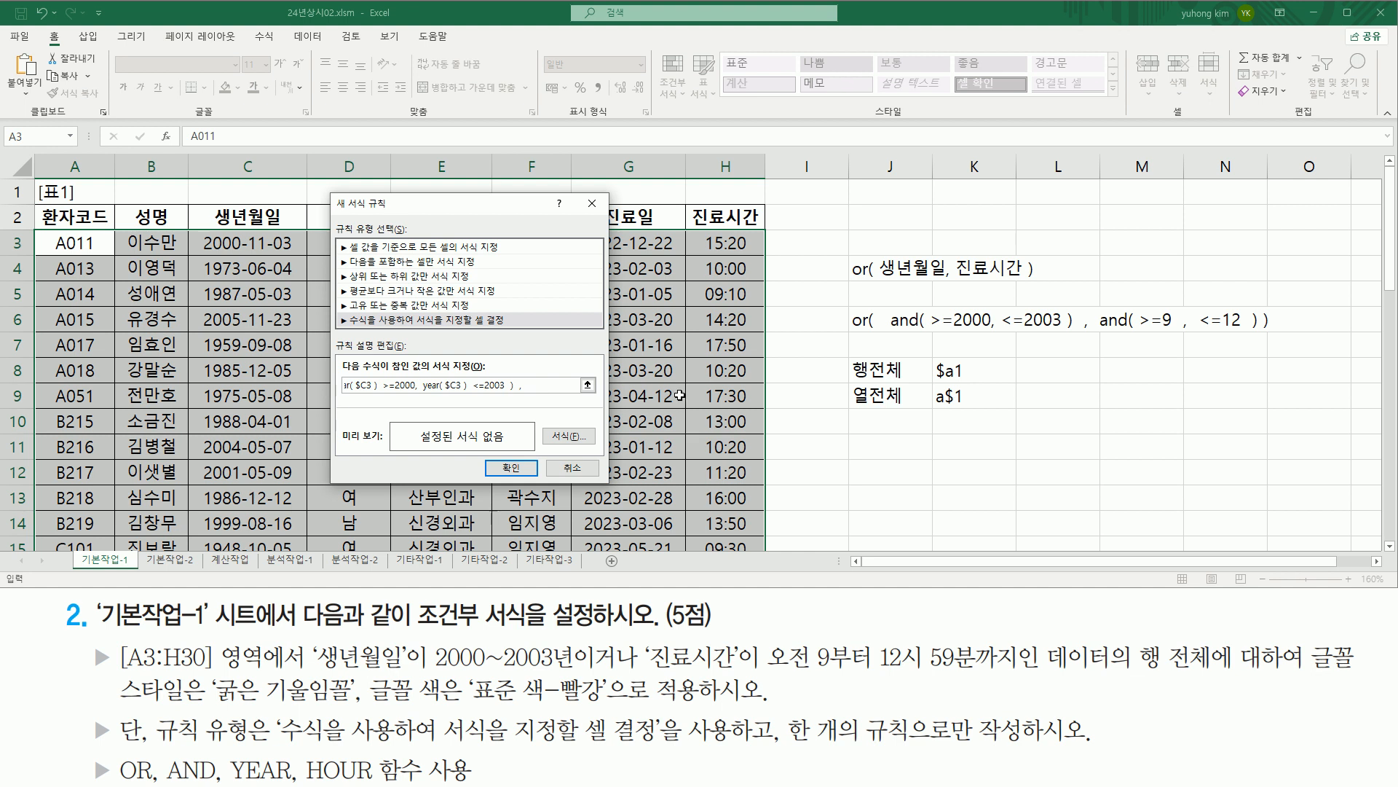
Step: Start the second AND group with HOUR, referencing the first 진료시간 cell as $H3
{"action": "left_click_drag", "start_coordinate": [890, 332], "coordinate": [1074, 329]}
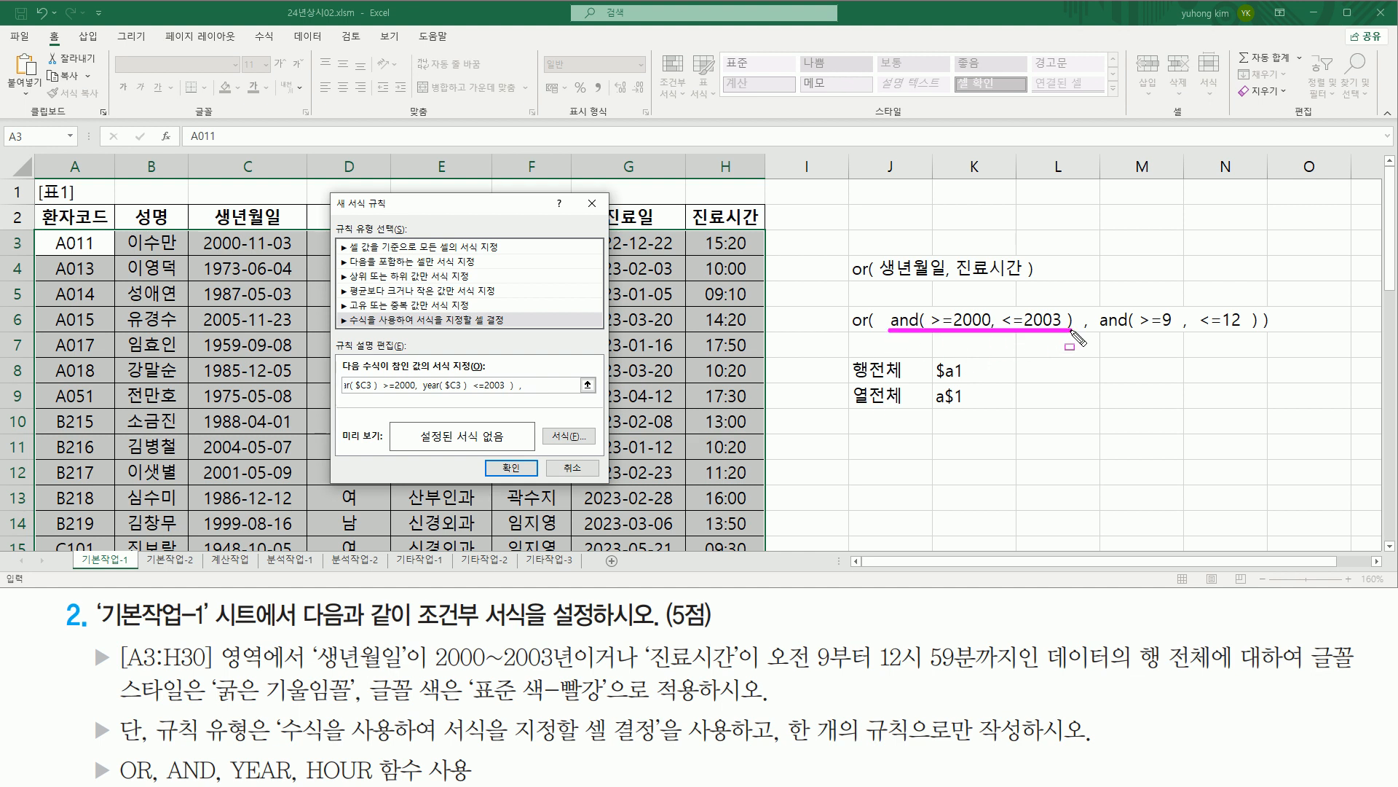
{"action": "left_click_drag", "start_coordinate": [516, 378], "coordinate": [525, 397]}
{"action": "mouse_move", "coordinate": [1079, 322]}
{"action": "left_mouse_down"}
{"action": "mouse_move", "coordinate": [1089, 337]}
{"action": "mouse_move", "coordinate": [1257, 340]}
{"action": "mouse_move", "coordinate": [1263, 299]}
{"action": "left_mouse_up"}
{"action": "left_click_drag", "start_coordinate": [956, 281], "coordinate": [1028, 283]}
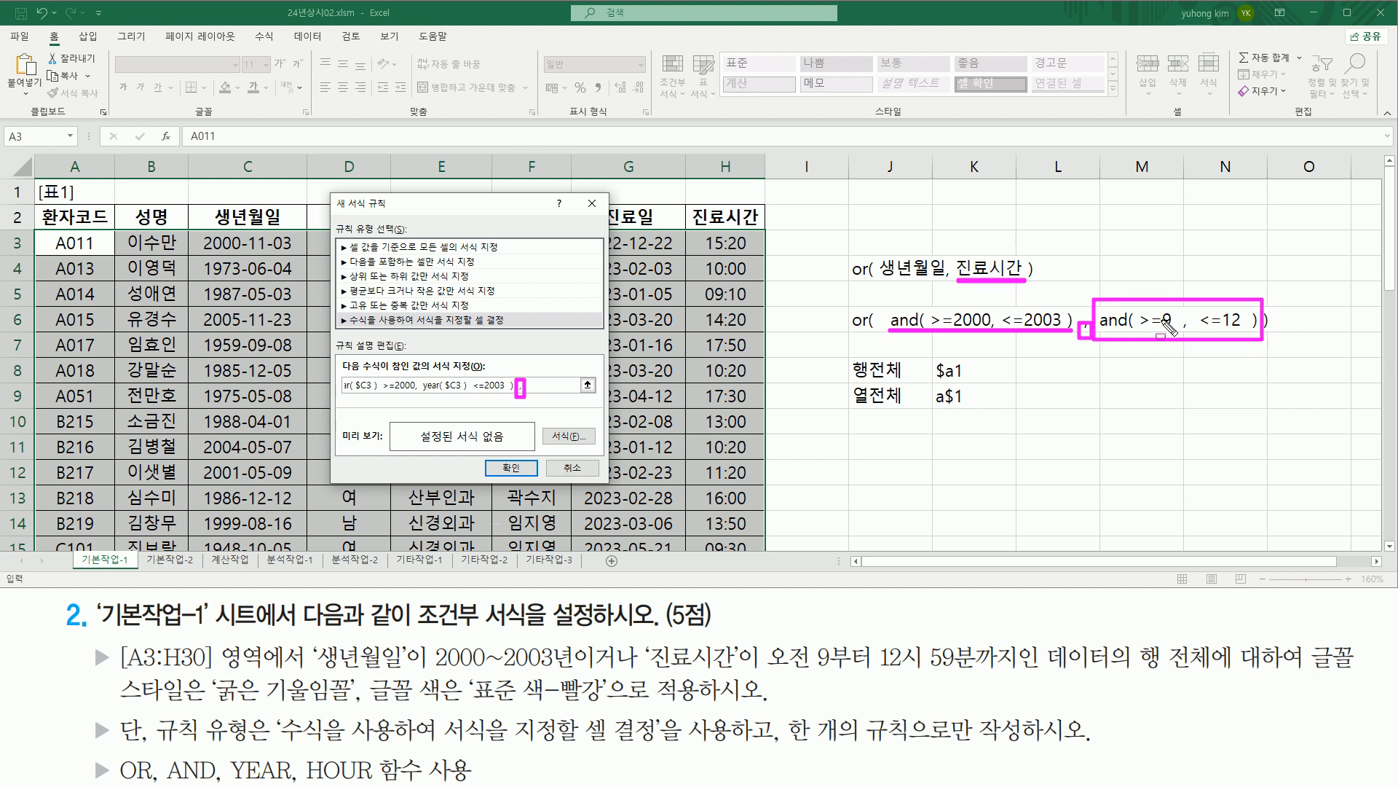
{"action": "key", "text": "Escape"}
{"action": "left_click", "coordinate": [545, 384]}
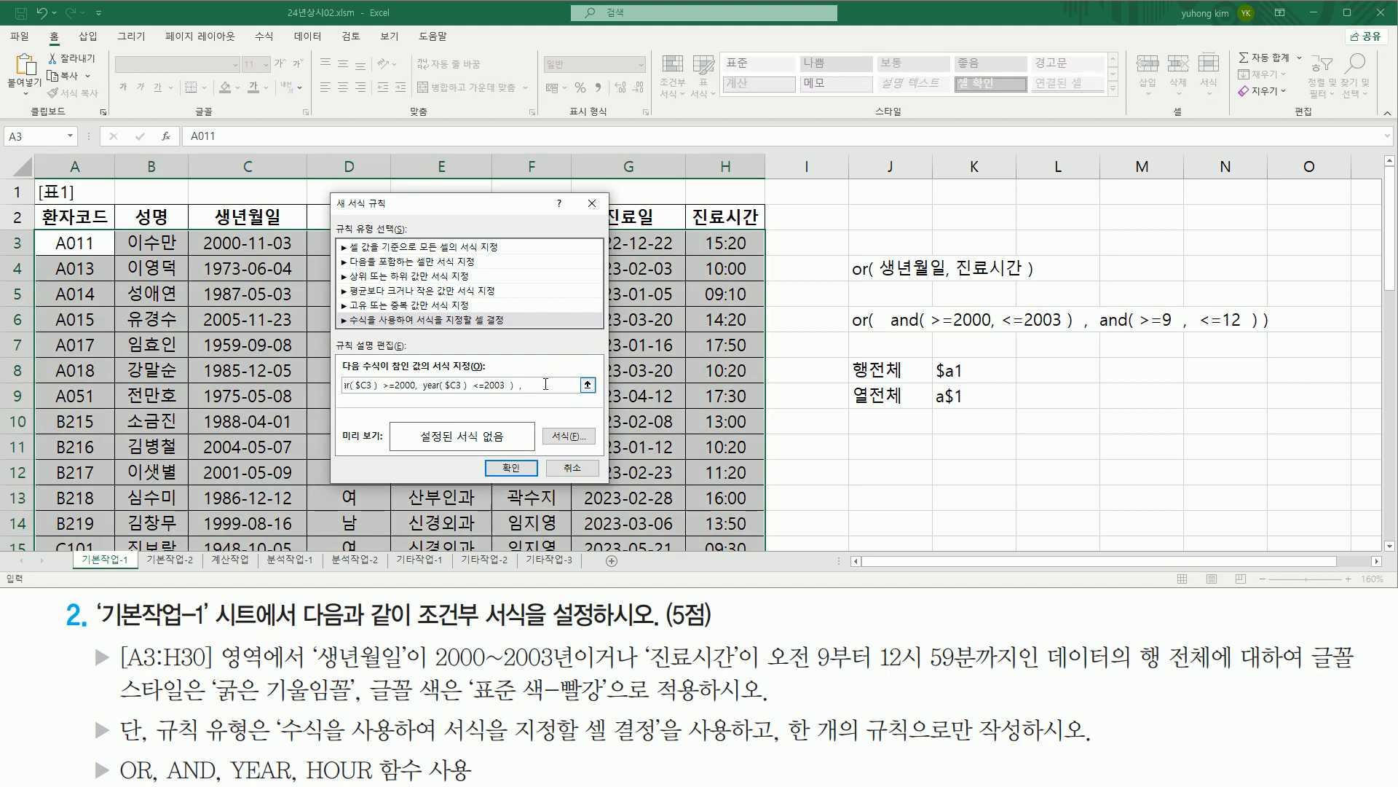
{"action": "type", "text": "and("}
{"action": "type", "text": "hour("}
{"action": "left_click", "coordinate": [731, 242]}
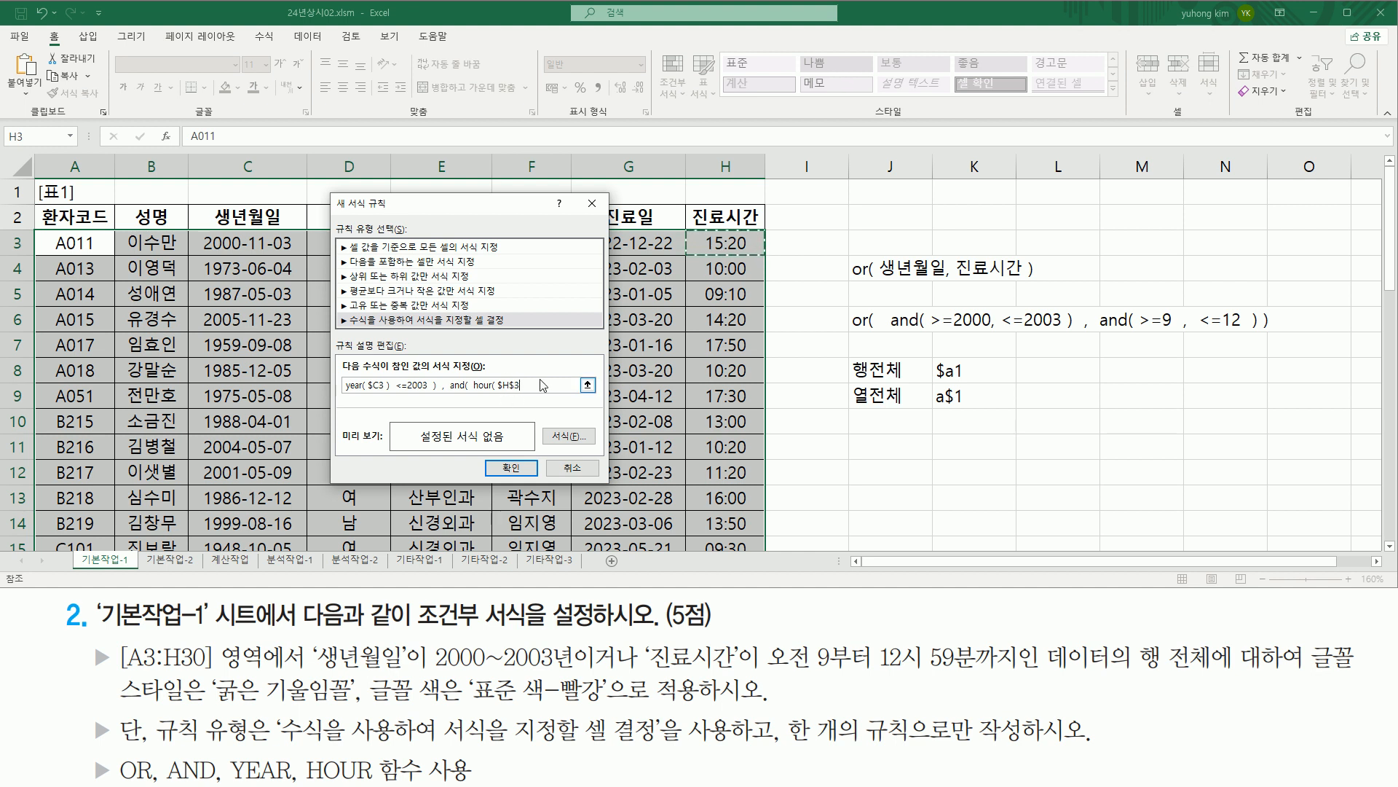
{"action": "key", "text": "F4"}
Step: Close the HOUR function and add the comparison >=9 to it
{"action": "key", "text": "ctrl+2"}
{"action": "left_click_drag", "start_coordinate": [496, 391], "coordinate": [519, 392]}
{"action": "key", "text": "Escape"}
{"action": "left_click", "coordinate": [540, 385]}
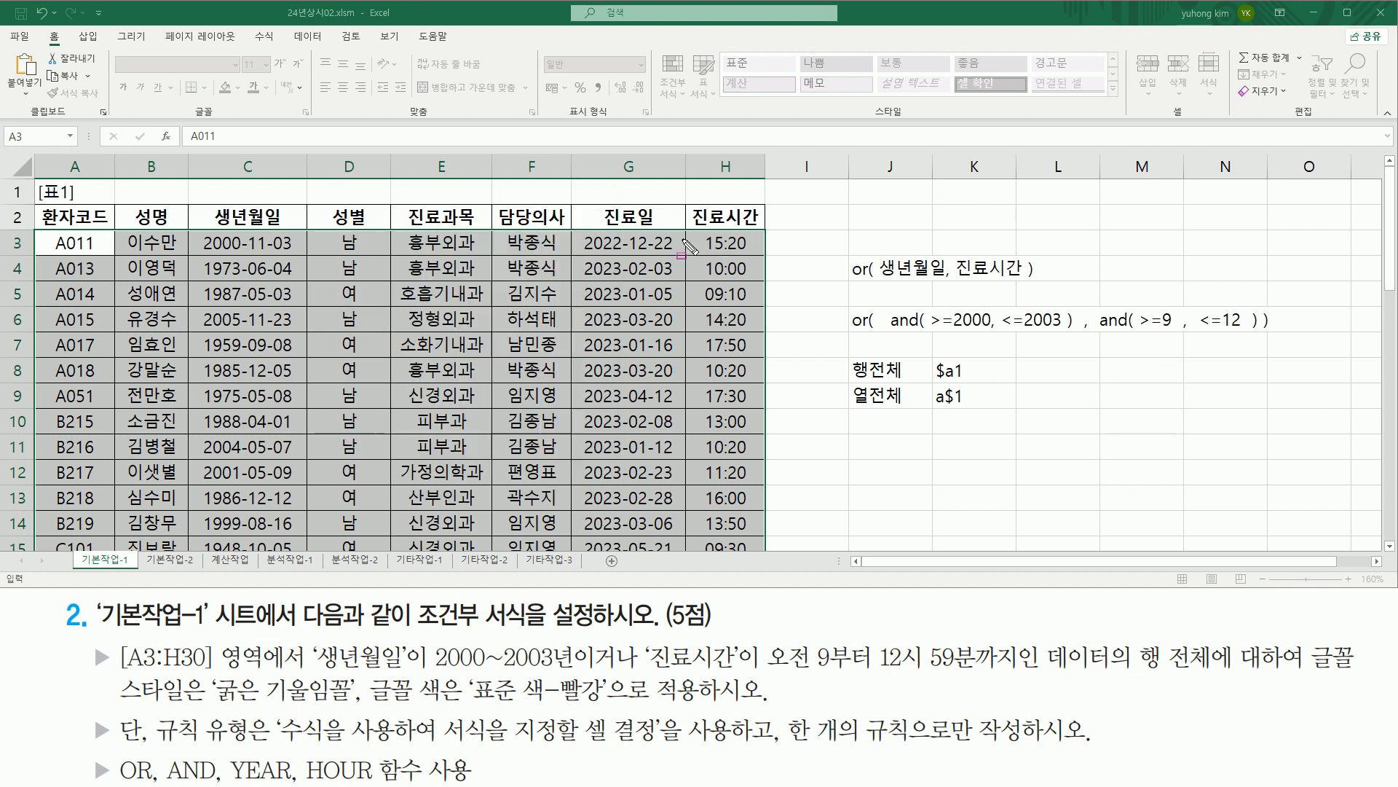
{"action": "key", "text": "ctrl+2"}
{"action": "left_click", "coordinate": [546, 383]}
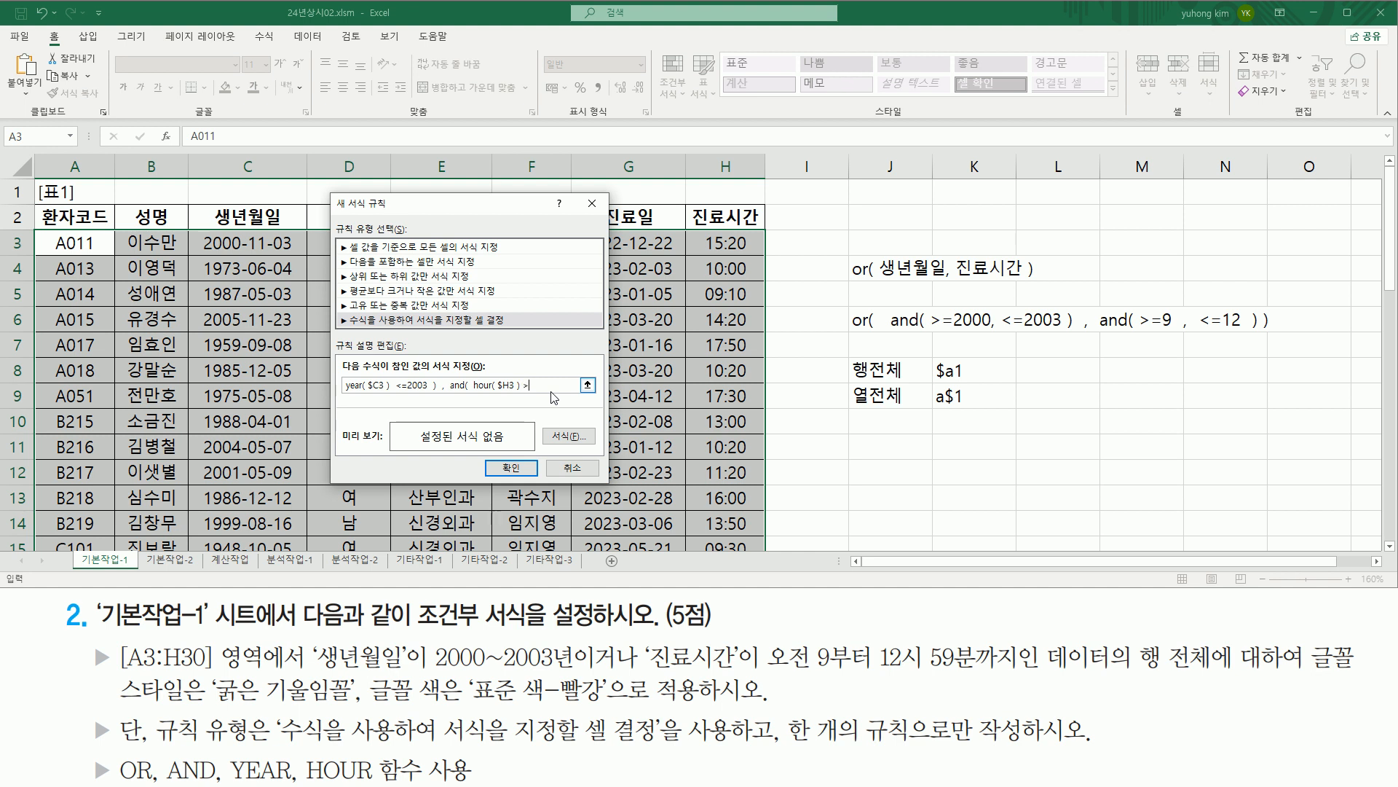
{"action": "type", "text": ">=9"}
Step: Duplicate the HOUR condition as the second argument of this AND group and change its comparison to <= 12
{"action": "left_click_drag", "start_coordinate": [475, 386], "coordinate": [567, 386]}
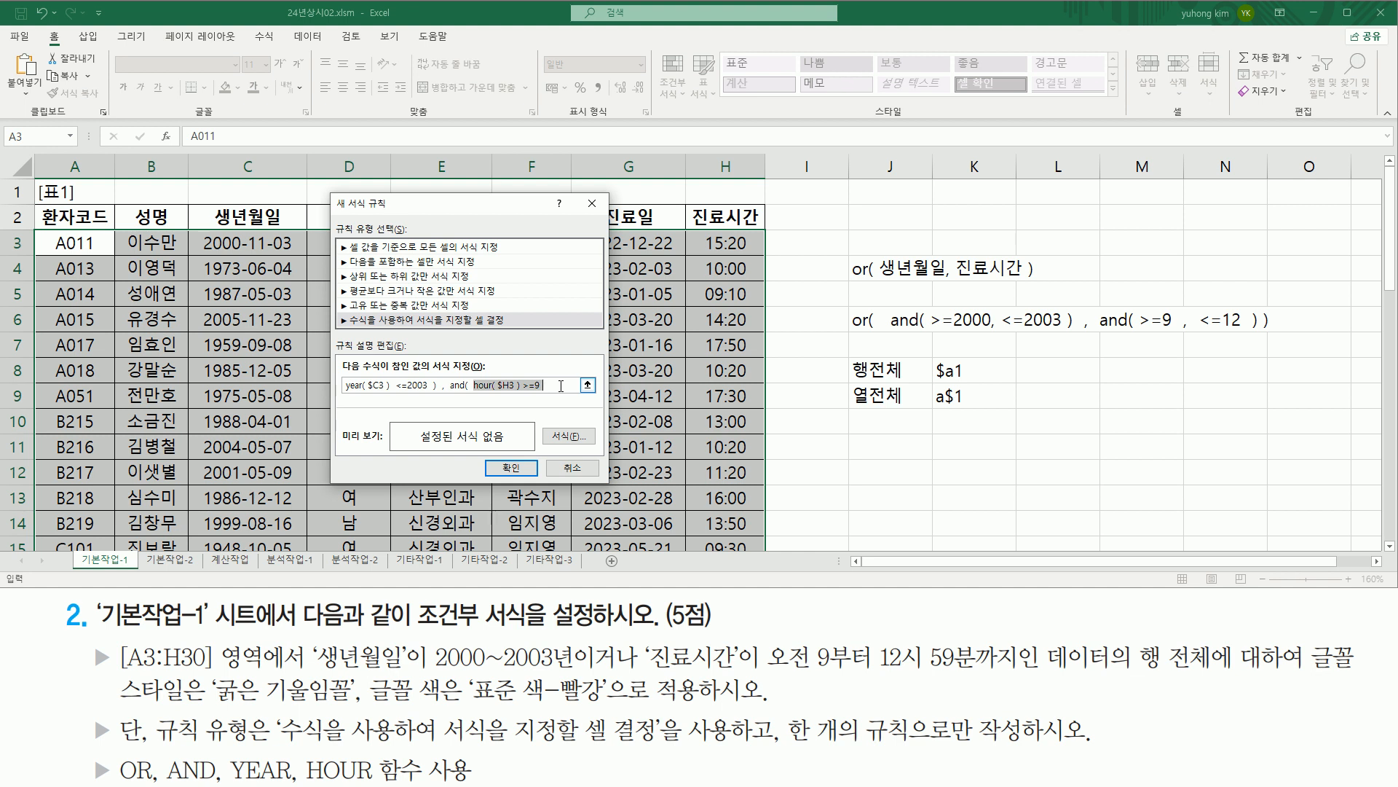
{"action": "left_click", "coordinate": [564, 387]}
{"action": "key", "text": "ctrl+v"}
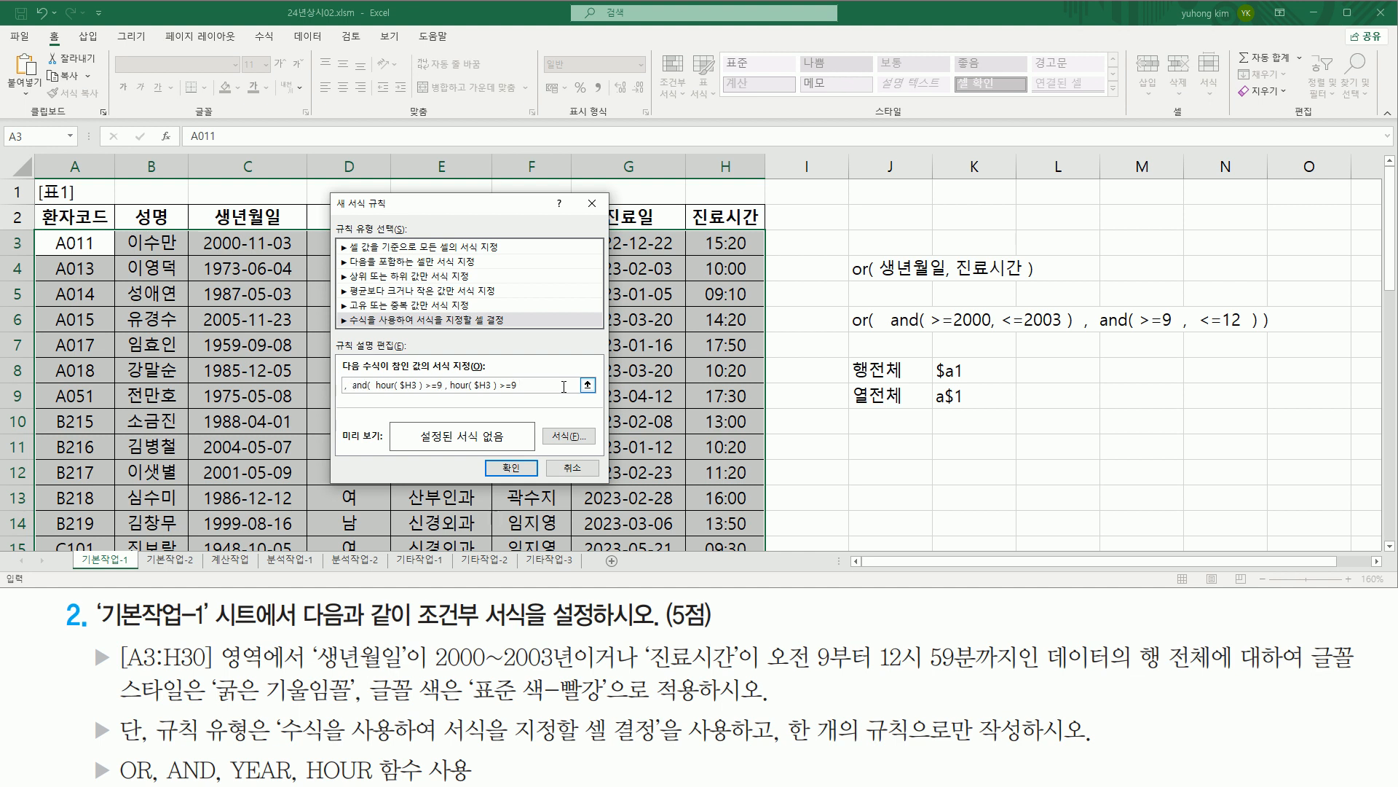
{"action": "left_click_drag", "start_coordinate": [500, 385], "coordinate": [520, 384]}
{"action": "type", "text": "<= 12"}
Step: Complete the rule formula by closing the second AND group and the outer OR
{"action": "left_click_drag", "start_coordinate": [372, 393], "coordinate": [522, 390]}
{"action": "mouse_move", "coordinate": [350, 372]}
{"action": "left_mouse_down"}
{"action": "mouse_move", "coordinate": [361, 399]}
{"action": "mouse_move", "coordinate": [543, 407]}
{"action": "left_mouse_up"}
{"action": "left_click_drag", "start_coordinate": [1097, 333], "coordinate": [1255, 340]}
{"action": "left_click_drag", "start_coordinate": [1259, 313], "coordinate": [1276, 354]}
{"action": "left_click_drag", "start_coordinate": [866, 293], "coordinate": [877, 353]}
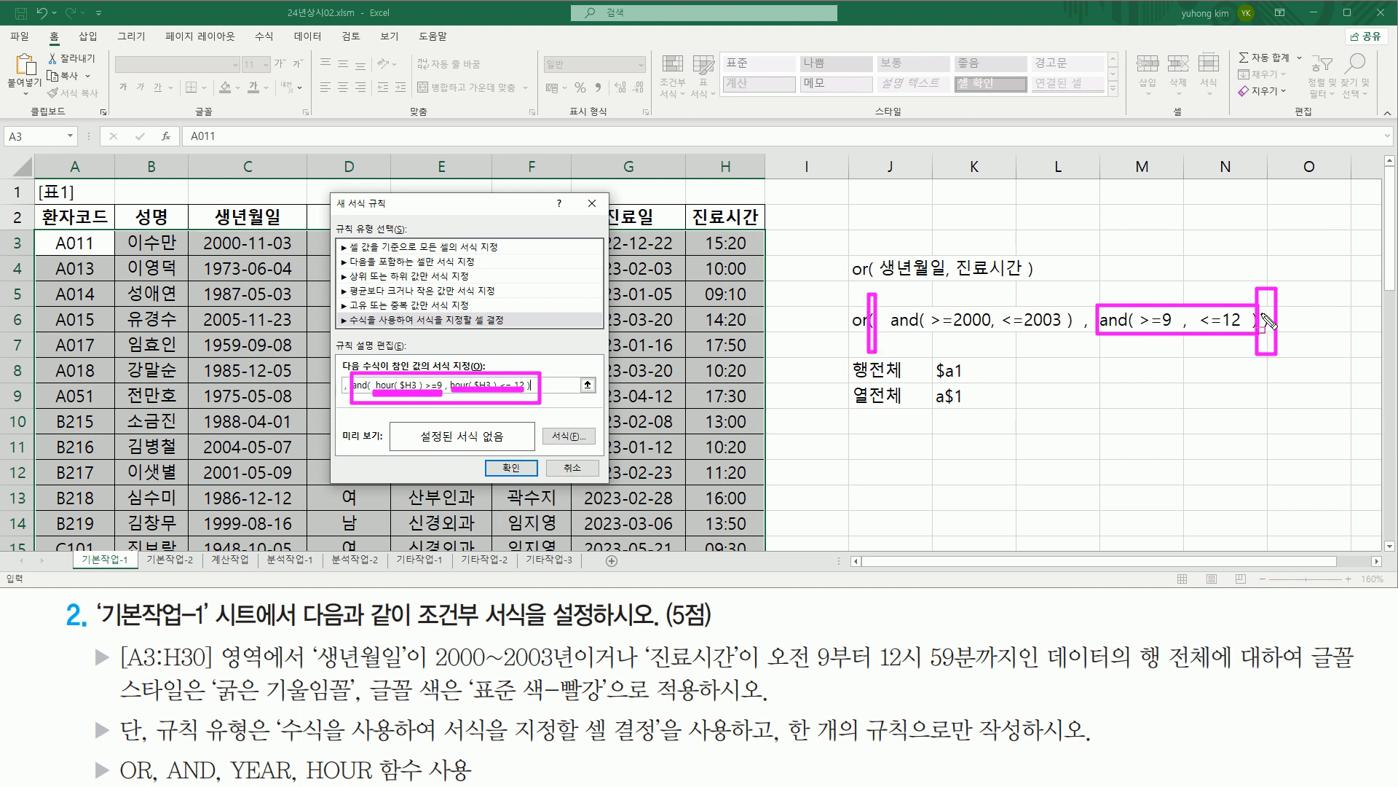
{"action": "key", "text": "Escape"}
{"action": "left_click", "coordinate": [548, 384]}
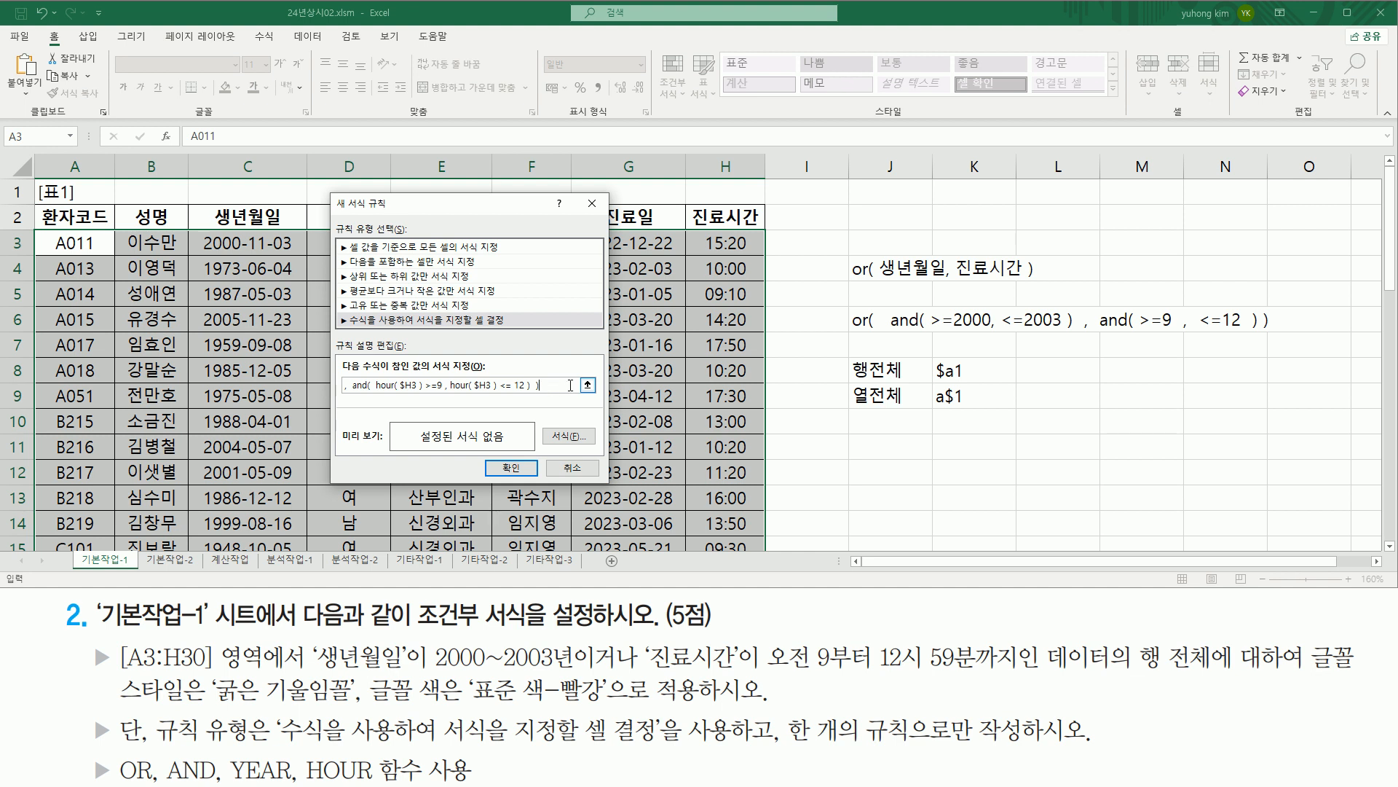
{"action": "key", "text": "Home"}
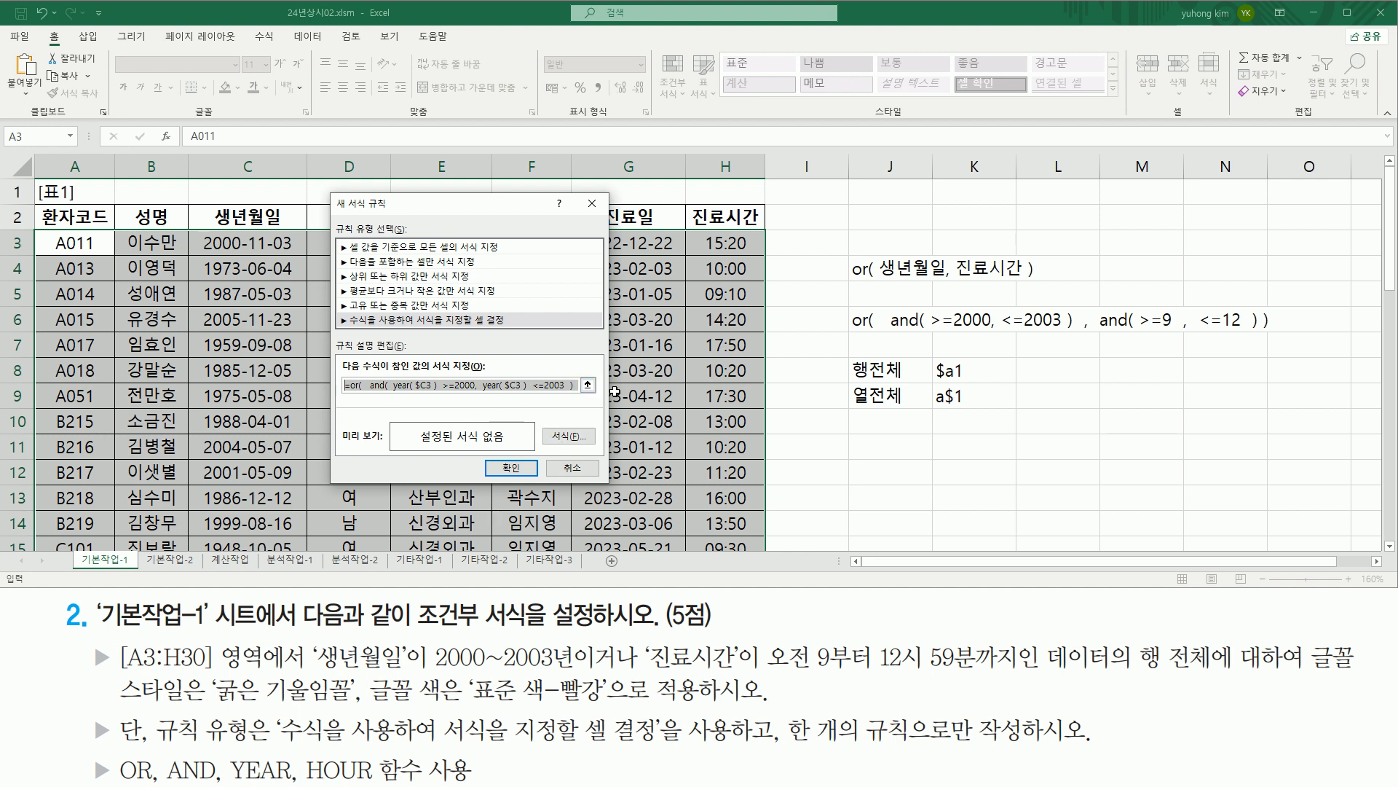
Step: Open the rule's cell format settings and set the font style to 굵은 기울임꼴
{"action": "key", "text": "ctrl+2"}
{"action": "left_click_drag", "start_coordinate": [538, 424], "coordinate": [598, 448]}
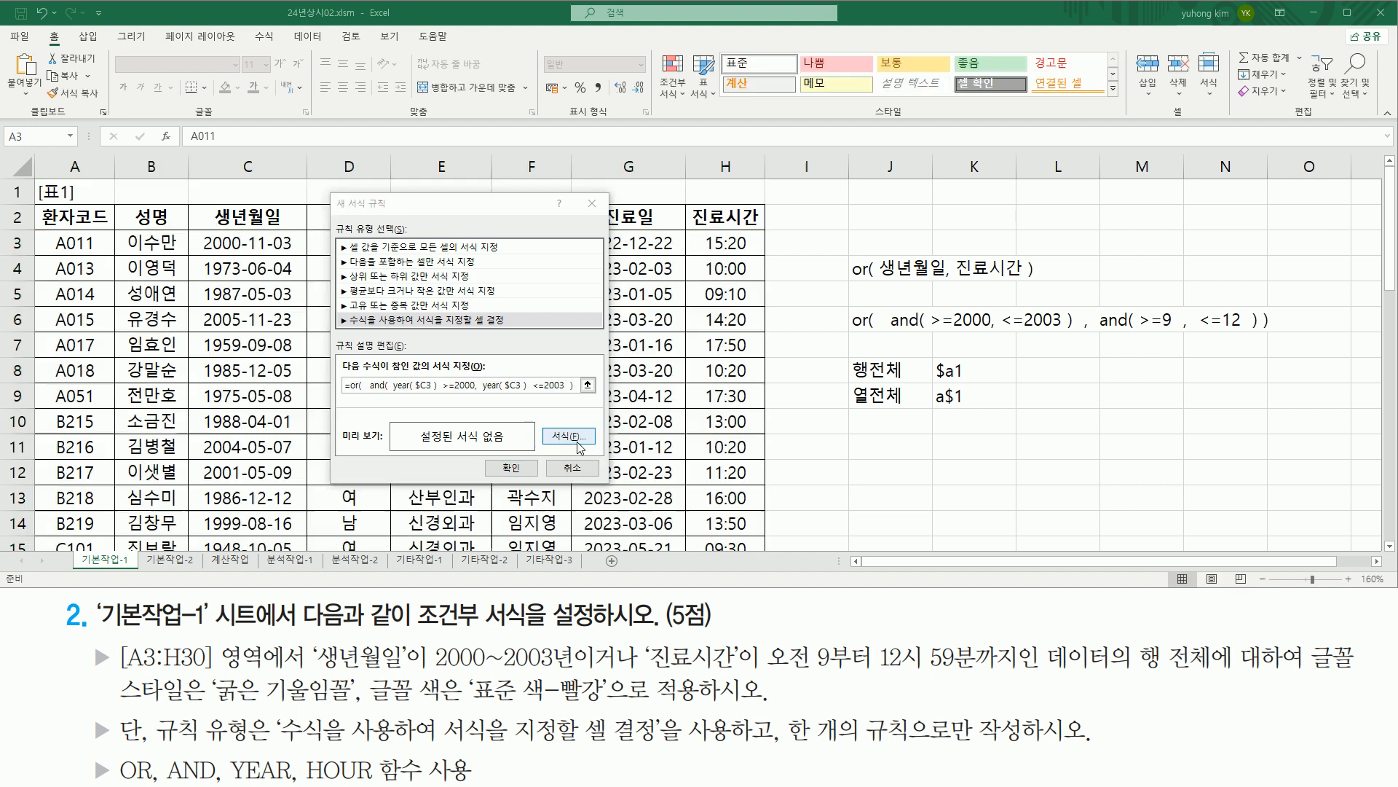
{"action": "key", "text": "Escape"}
{"action": "left_click", "coordinate": [579, 441]}
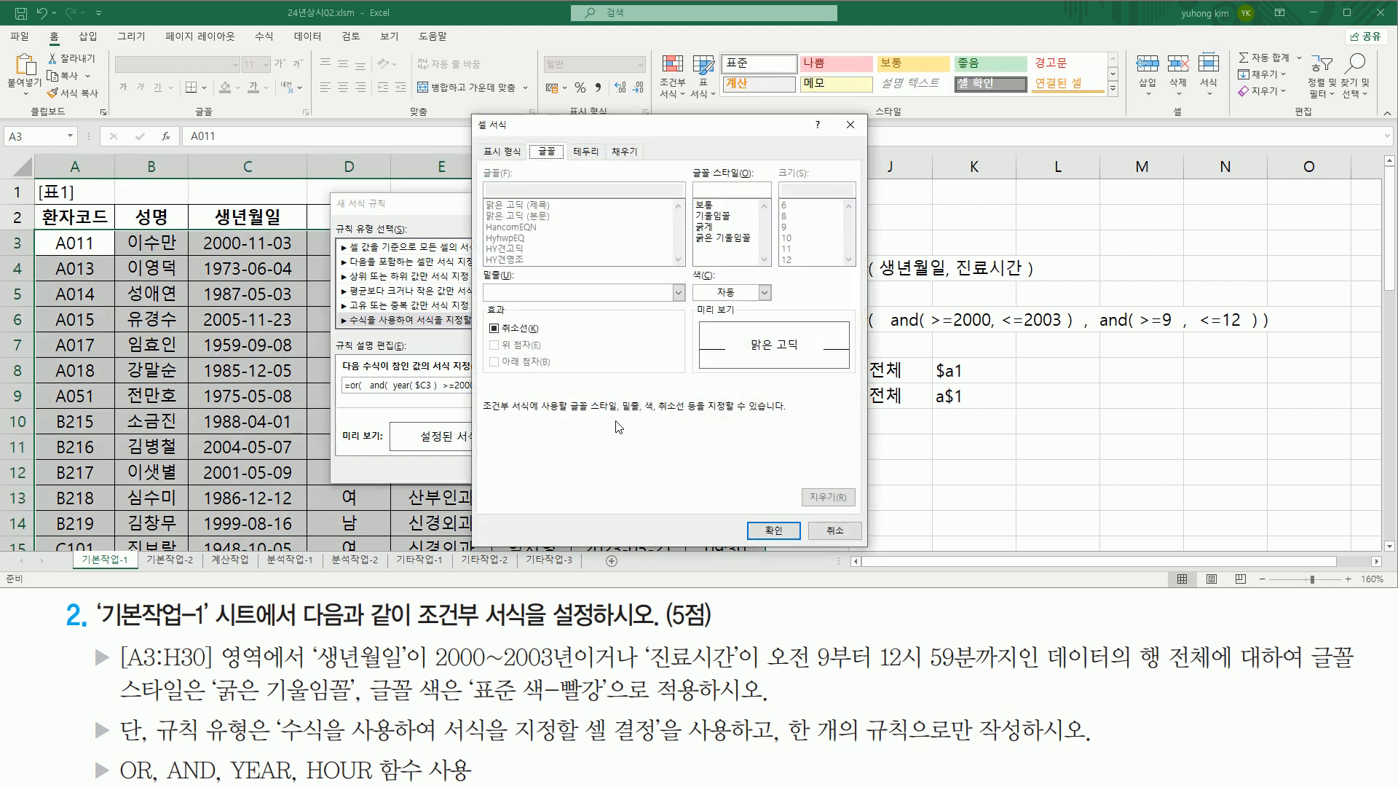
{"action": "left_click_drag", "start_coordinate": [214, 704], "coordinate": [348, 704]}
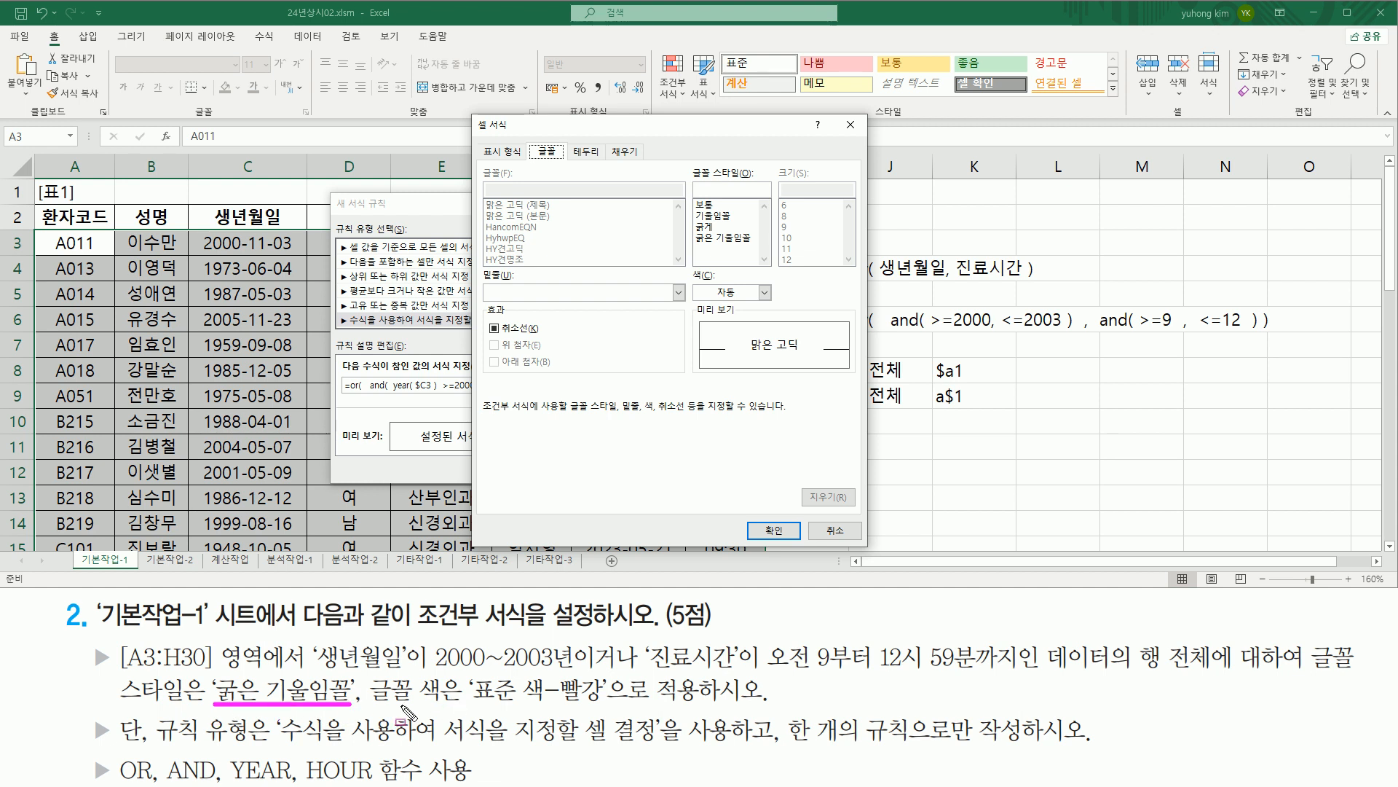
{"action": "left_click_drag", "start_coordinate": [473, 705], "coordinate": [611, 705]}
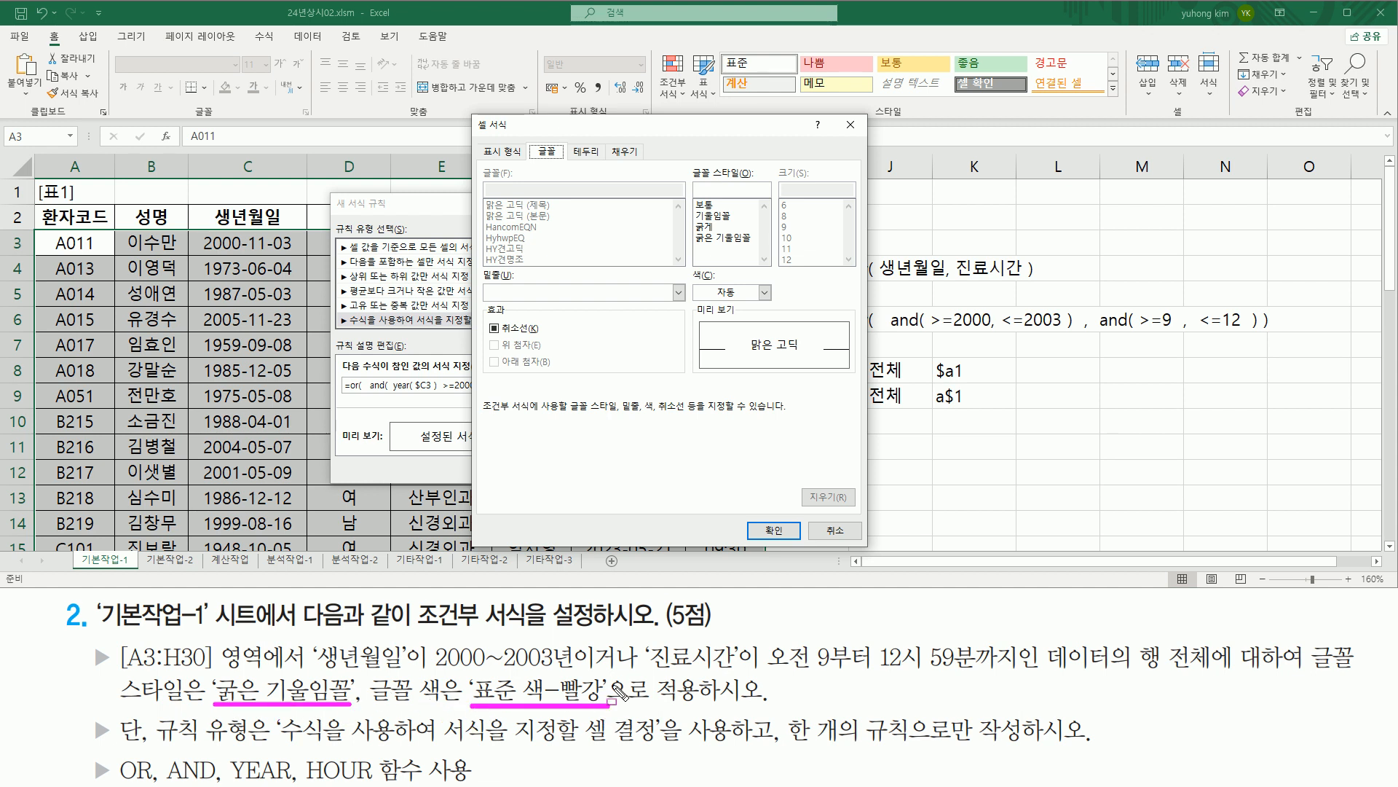
{"action": "mouse_move", "coordinate": [687, 231]}
{"action": "left_mouse_down"}
{"action": "mouse_move", "coordinate": [740, 244]}
{"action": "mouse_move", "coordinate": [724, 299]}
{"action": "mouse_move", "coordinate": [769, 301]}
{"action": "left_mouse_up"}
{"action": "key", "text": "Escape"}
{"action": "left_click", "coordinate": [741, 241]}
Step: Set the font colour to the standard colour 빨강 and apply the format to the rule
{"action": "key", "text": "Escape"}
{"action": "left_click", "coordinate": [764, 292]}
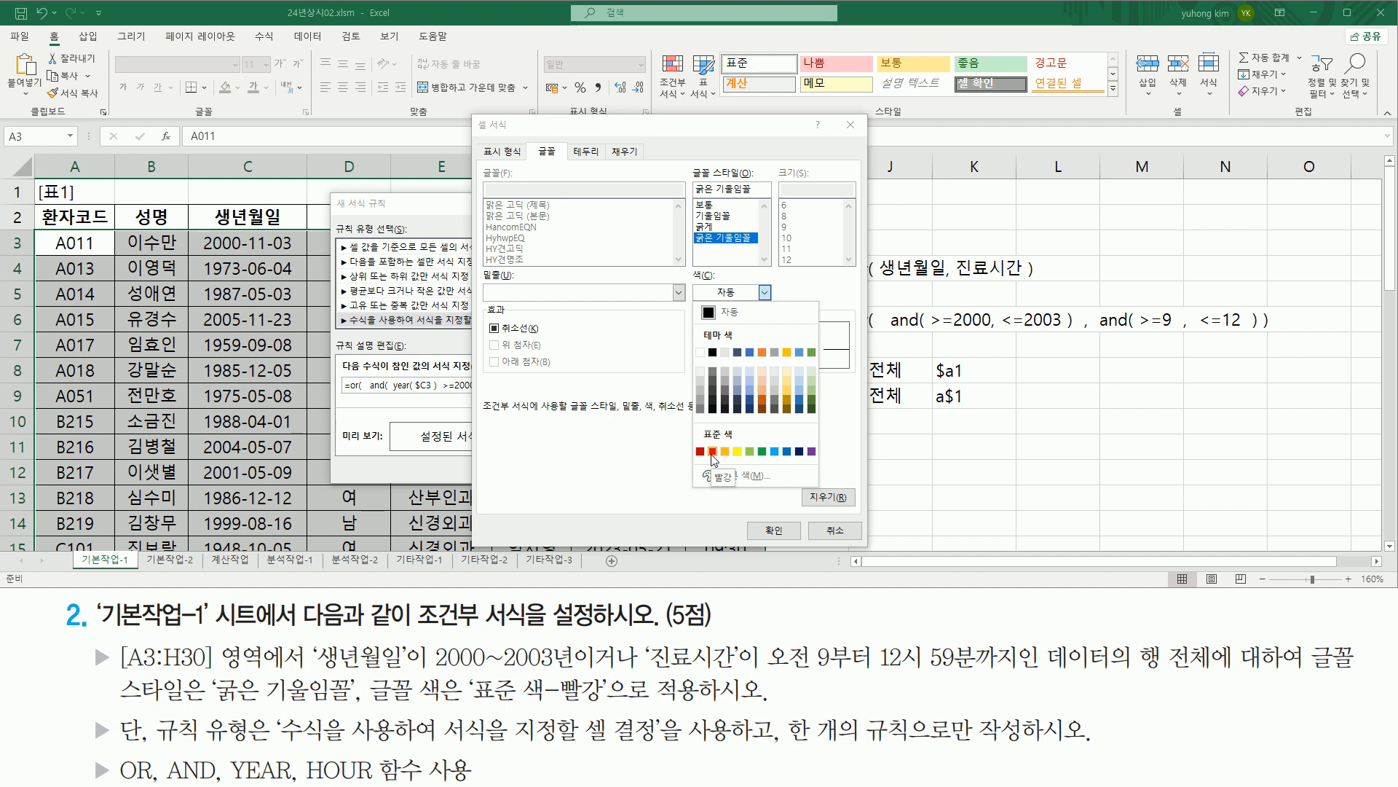
{"action": "left_click", "coordinate": [712, 452]}
{"action": "key", "text": "ctrl+2"}
{"action": "left_click_drag", "start_coordinate": [689, 228], "coordinate": [760, 249]}
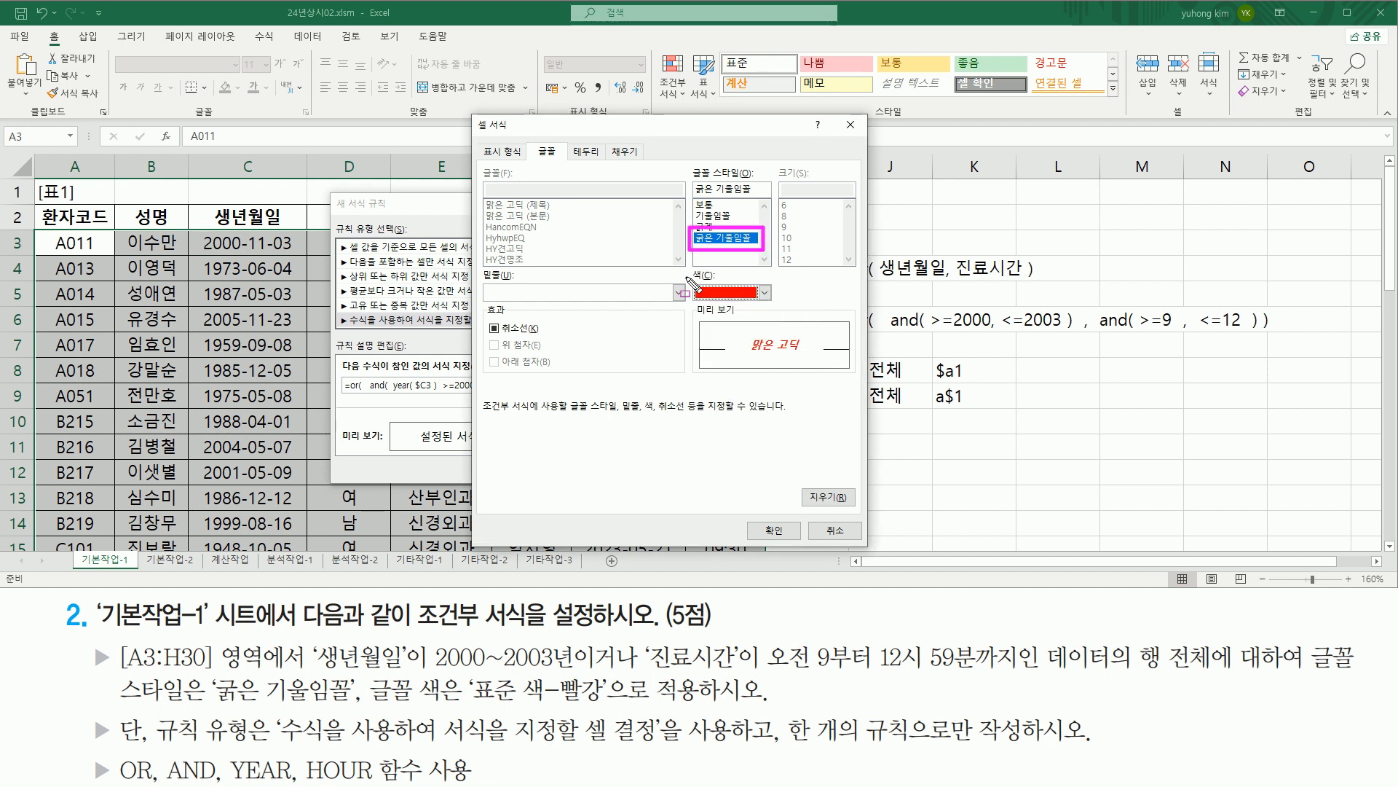
{"action": "left_click_drag", "start_coordinate": [686, 276], "coordinate": [778, 309]}
{"action": "left_click_drag", "start_coordinate": [746, 516], "coordinate": [795, 543]}
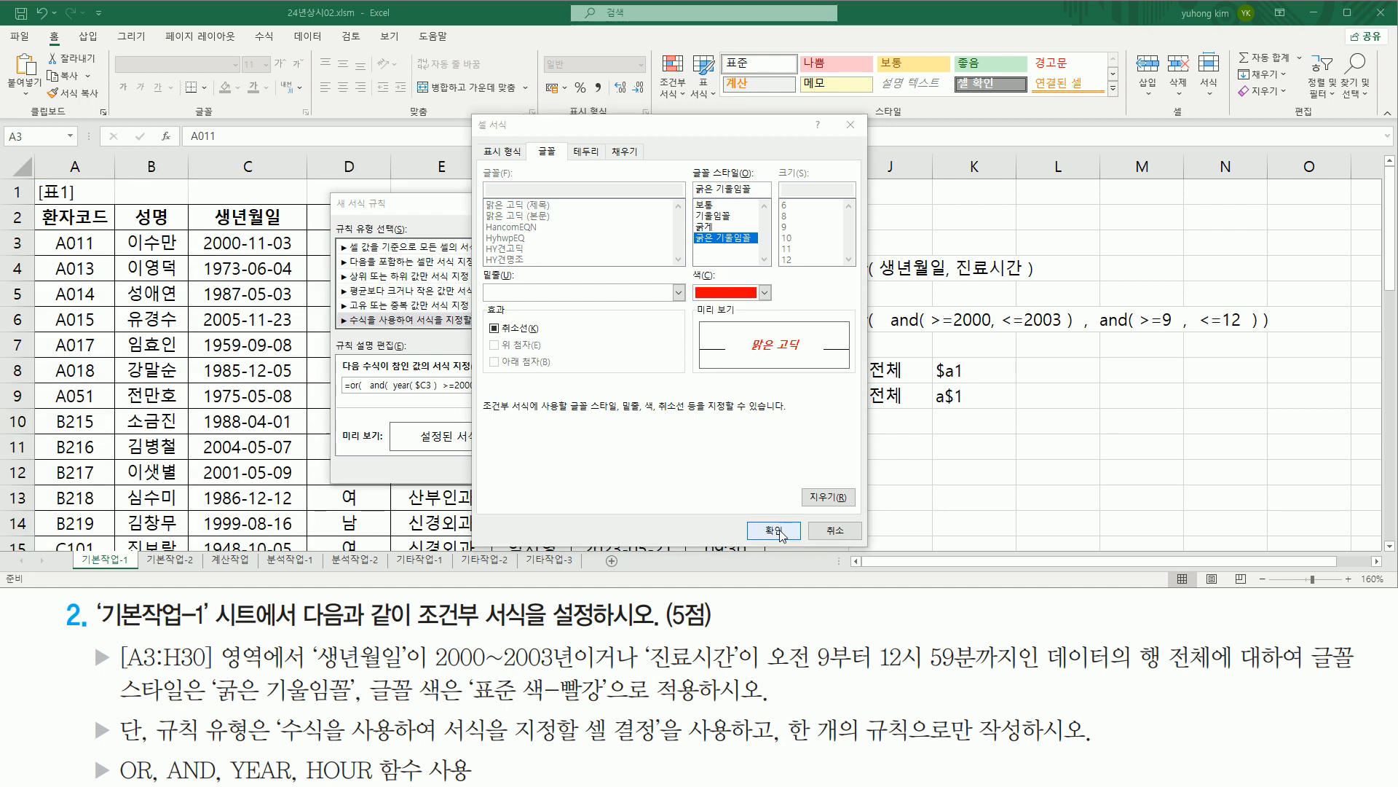
{"action": "left_click", "coordinate": [781, 530]}
{"action": "left_click_drag", "start_coordinate": [338, 397], "coordinate": [597, 395]}
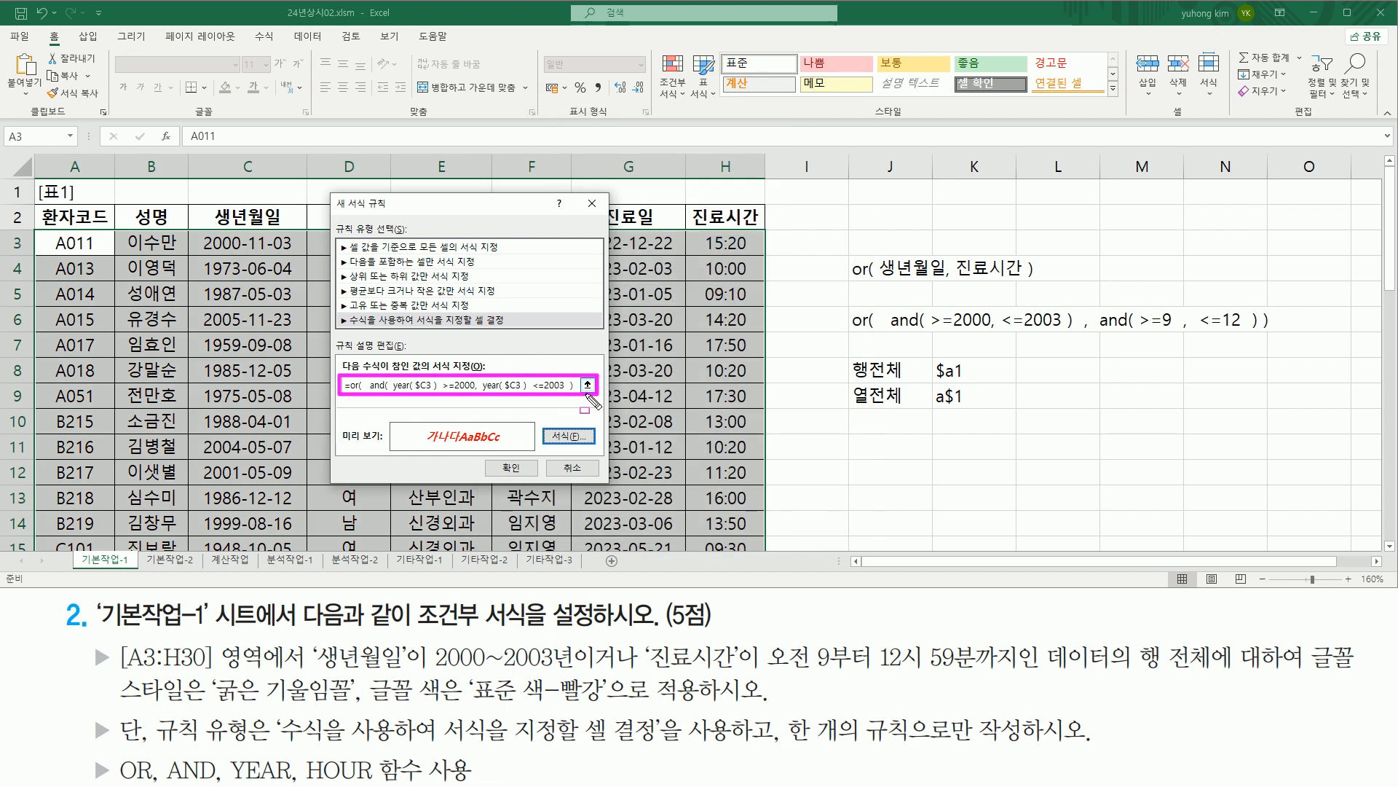
Step: Confirm the new formula-based conditional formatting rule for A3:H30
{"action": "left_click_drag", "start_coordinate": [423, 447], "coordinate": [507, 447]}
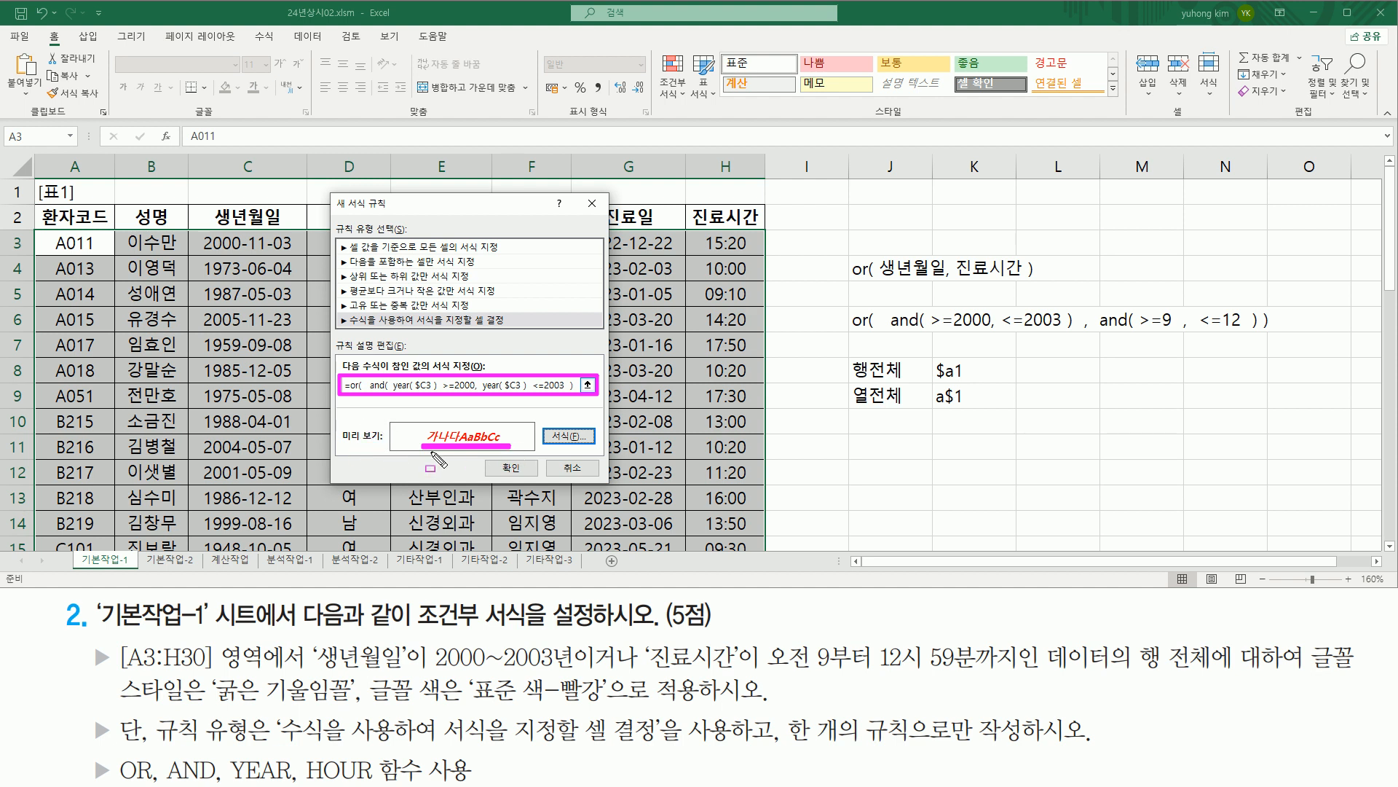
{"action": "left_click_drag", "start_coordinate": [490, 458], "coordinate": [523, 477]}
{"action": "key", "text": "Escape"}
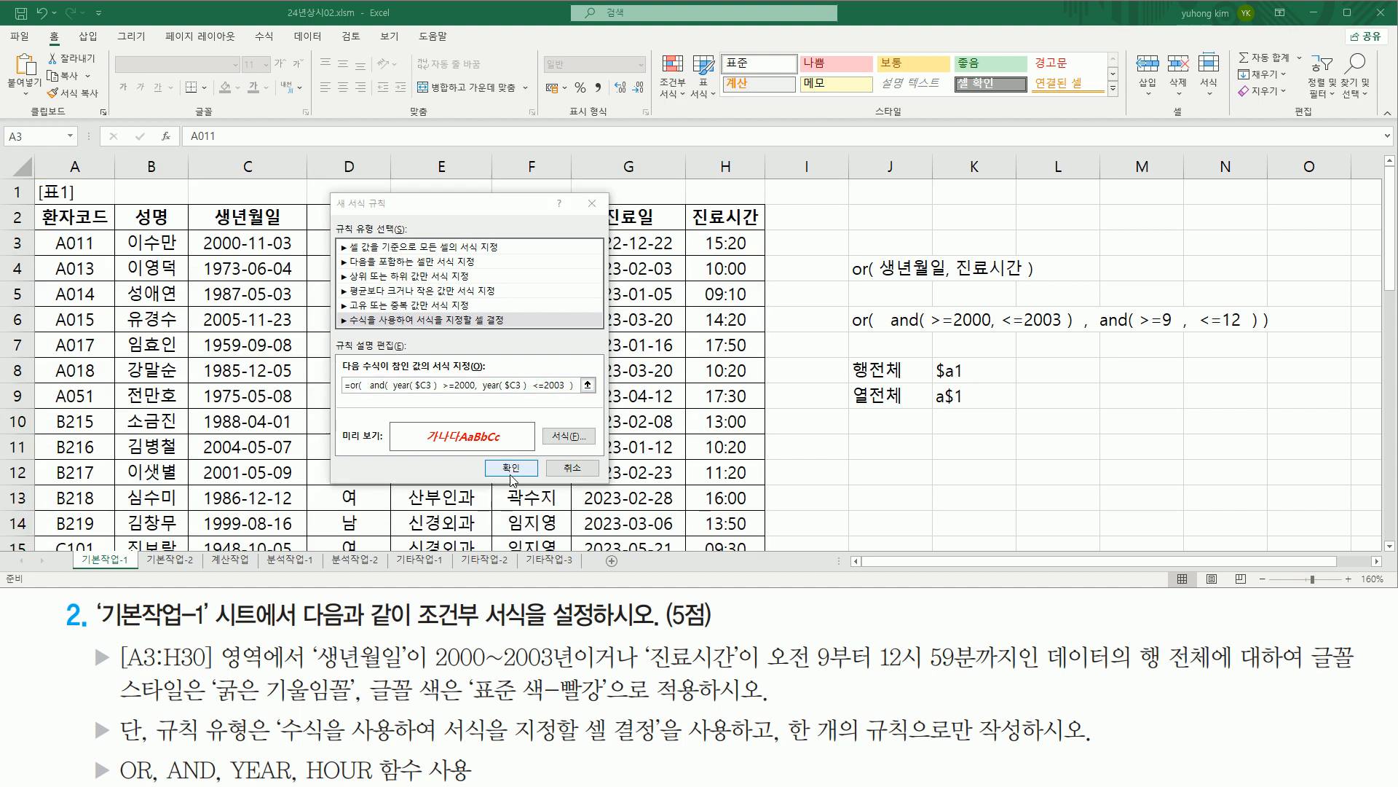
{"action": "left_click", "coordinate": [512, 468]}
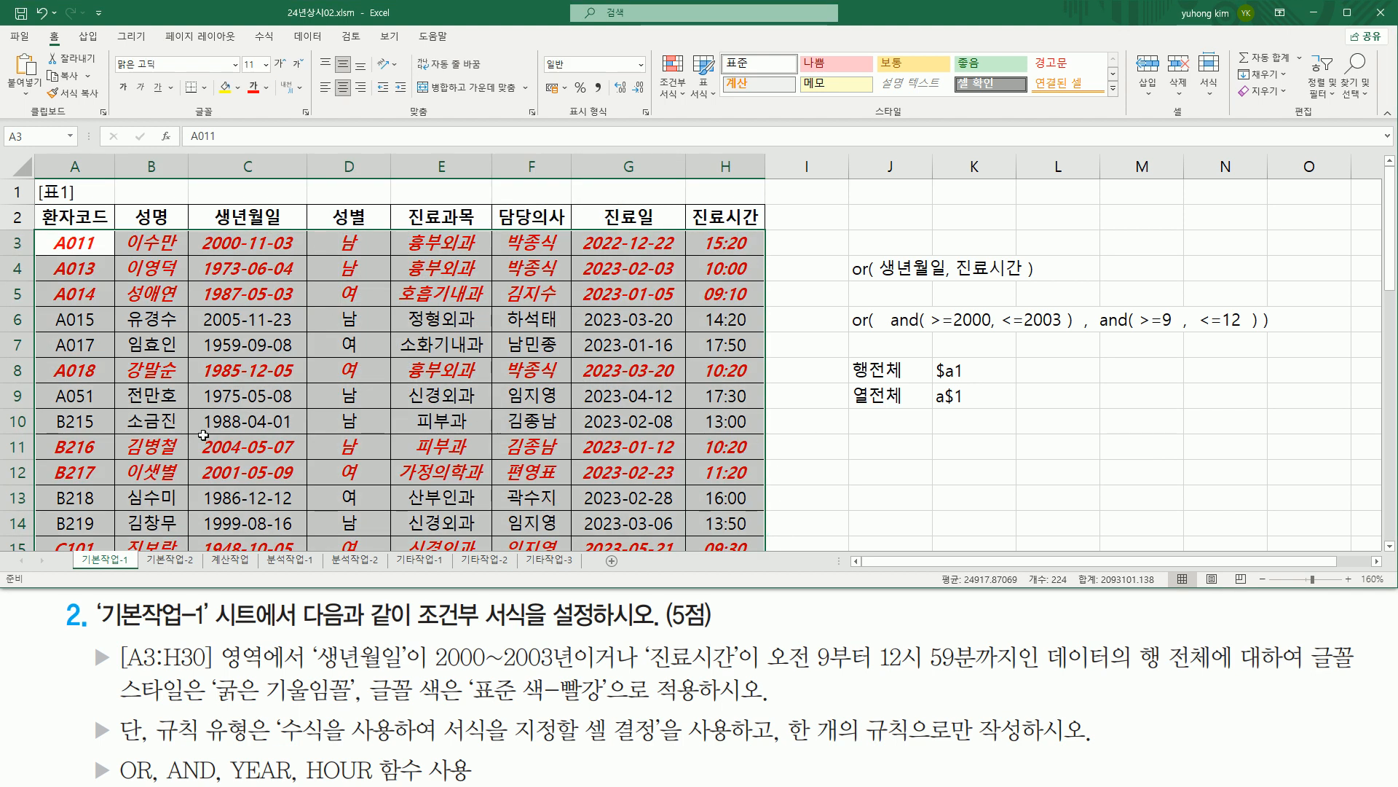
Step: Check the formatting of rows 3 to 12 against the criteria: 생년월일 in 2000~2003 or 진료시간 from 9:00 to 12:59
{"action": "left_click", "coordinate": [256, 320]}
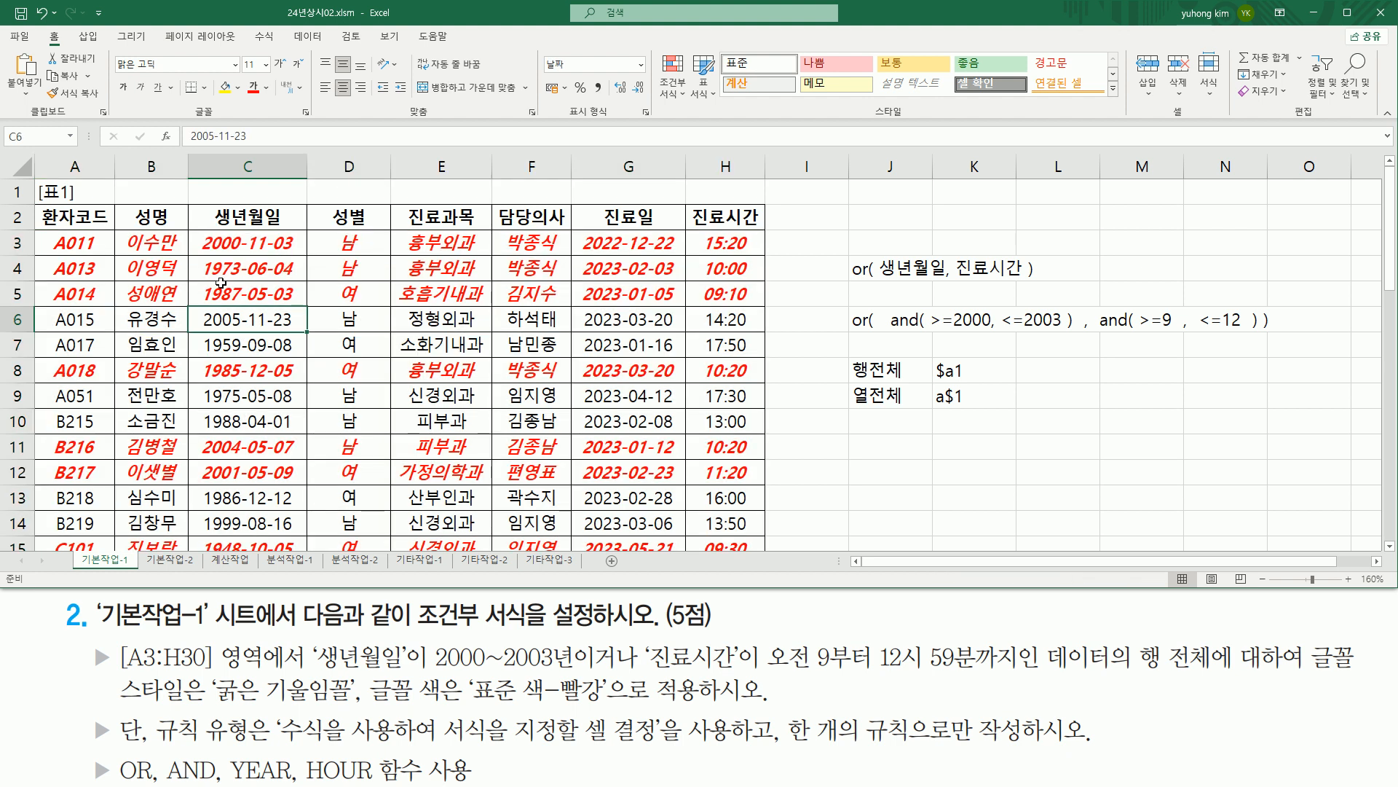
{"action": "mouse_move", "coordinate": [313, 638]}
{"action": "left_mouse_down"}
{"action": "mouse_move", "coordinate": [399, 672]}
{"action": "mouse_move", "coordinate": [551, 668]}
{"action": "left_mouse_up"}
{"action": "mouse_move", "coordinate": [646, 639]}
{"action": "left_mouse_down"}
{"action": "mouse_move", "coordinate": [734, 669]}
{"action": "mouse_move", "coordinate": [1021, 668]}
{"action": "left_mouse_up"}
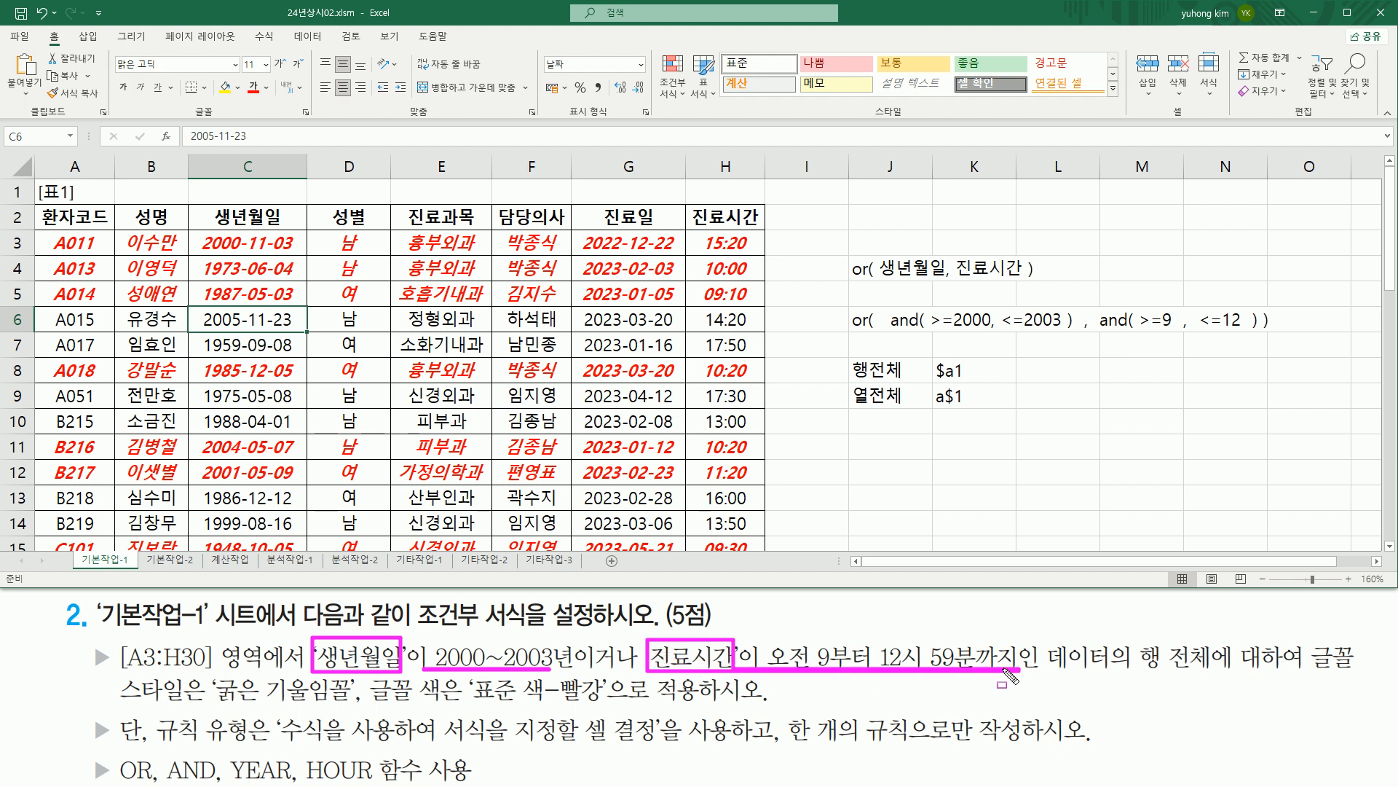
{"action": "mouse_move", "coordinate": [573, 636]}
{"action": "left_mouse_down"}
{"action": "mouse_move", "coordinate": [598, 674]}
{"action": "mouse_move", "coordinate": [636, 689]}
{"action": "left_mouse_up"}
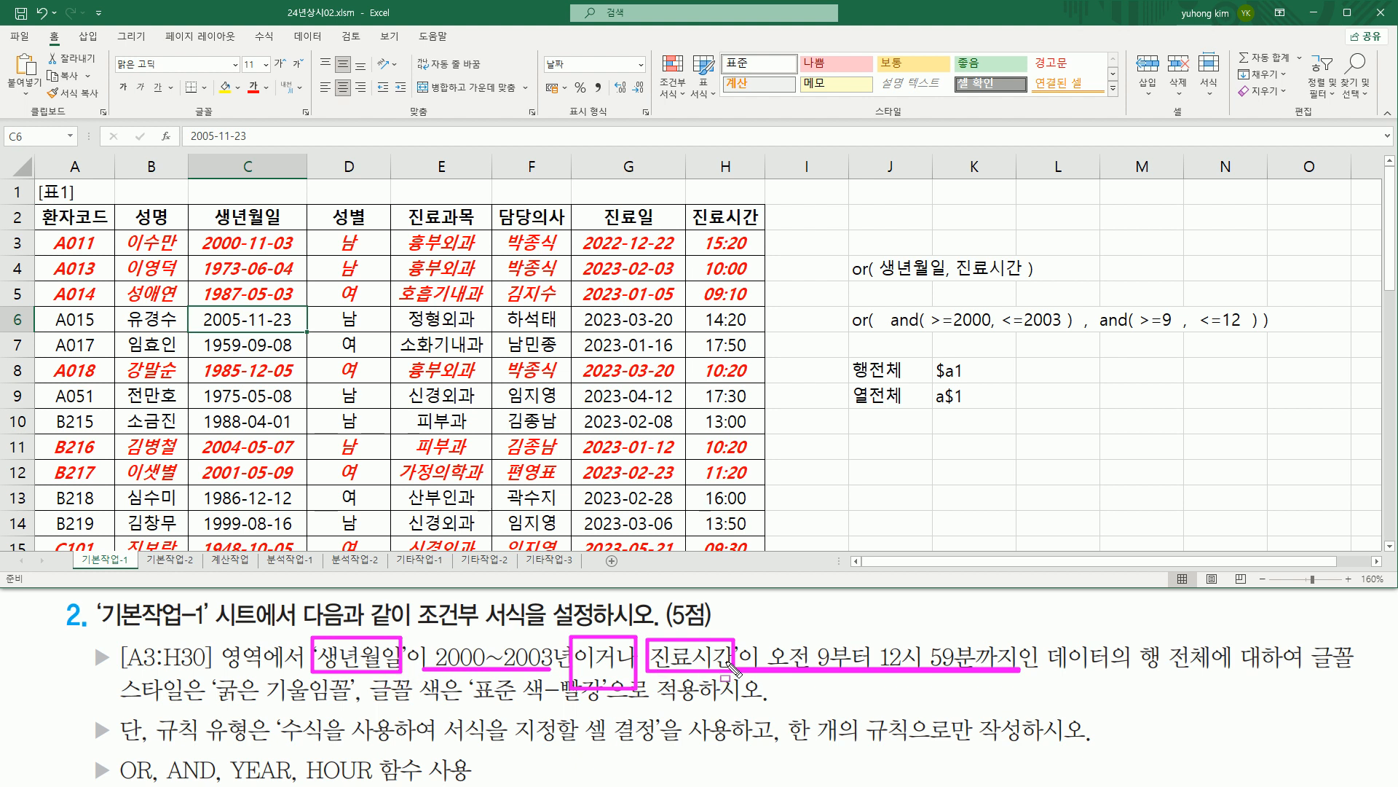
{"action": "left_click_drag", "start_coordinate": [203, 231], "coordinate": [244, 253]}
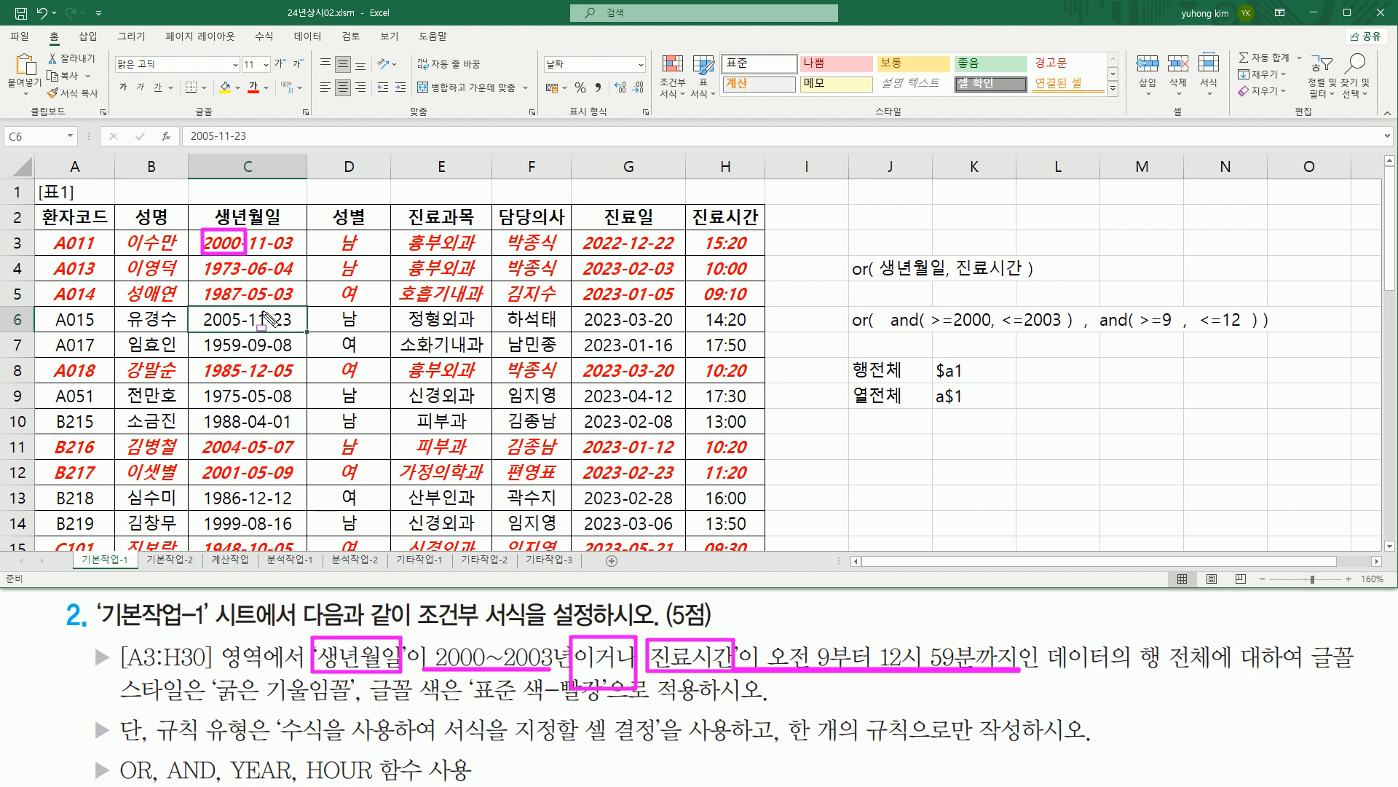
{"action": "mouse_move", "coordinate": [196, 264]}
{"action": "left_mouse_down"}
{"action": "mouse_move", "coordinate": [230, 408]}
{"action": "mouse_move", "coordinate": [264, 421]}
{"action": "mouse_move", "coordinate": [265, 385]}
{"action": "left_mouse_up"}
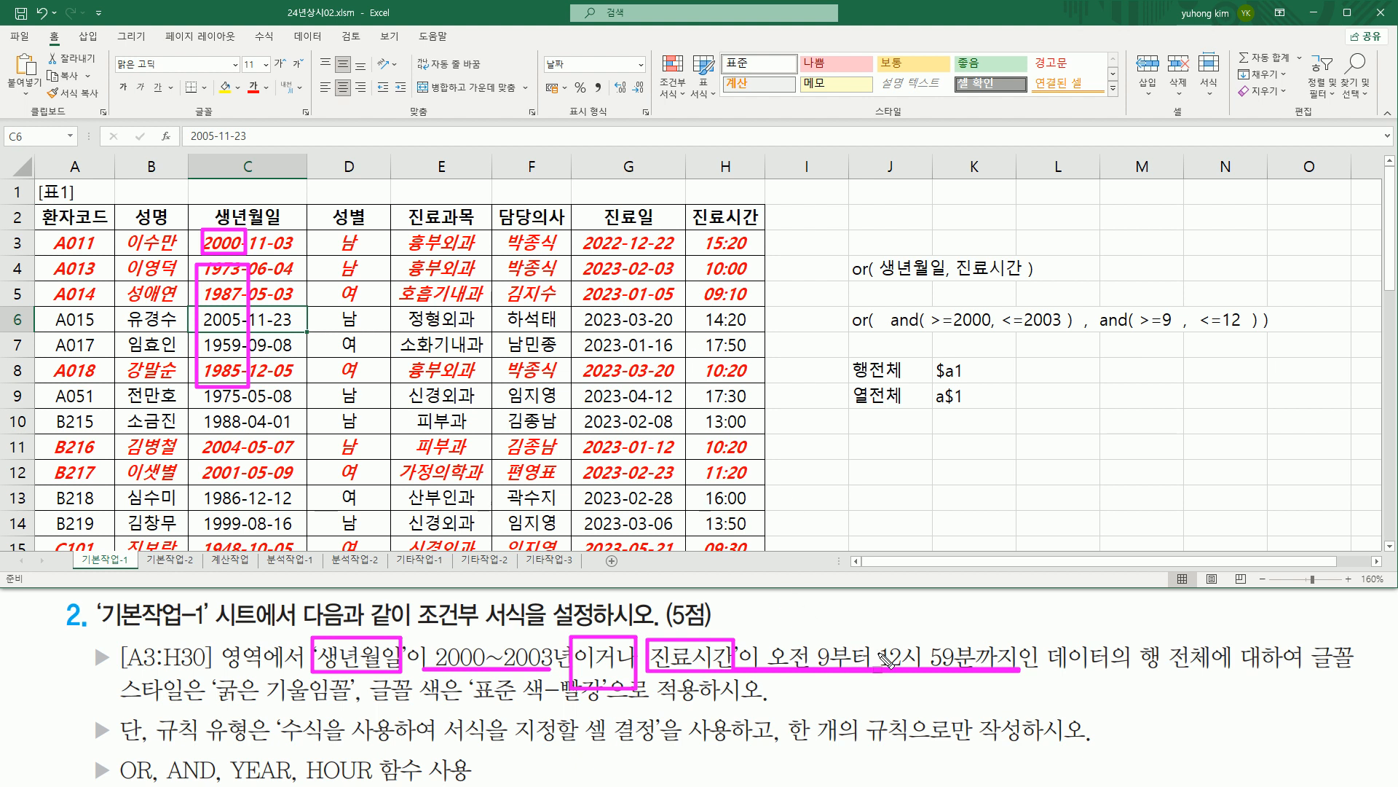
{"action": "mouse_move", "coordinate": [703, 258]}
{"action": "left_mouse_down"}
{"action": "mouse_move", "coordinate": [736, 304]}
{"action": "mouse_move", "coordinate": [766, 306]}
{"action": "left_mouse_up"}
{"action": "mouse_move", "coordinate": [696, 355]}
{"action": "left_mouse_down"}
{"action": "mouse_move", "coordinate": [727, 386]}
{"action": "mouse_move", "coordinate": [756, 383]}
{"action": "left_mouse_up"}
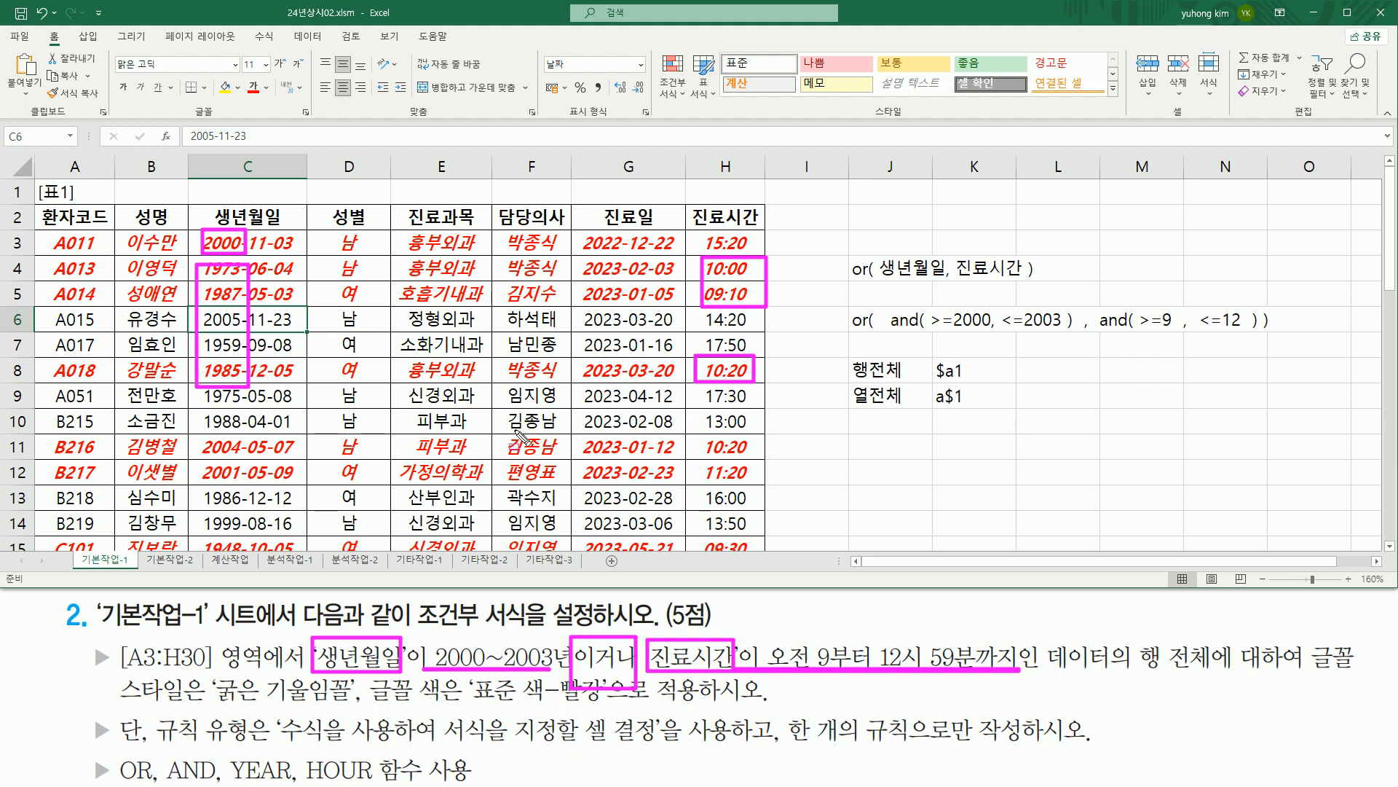
{"action": "key", "text": "Escape"}
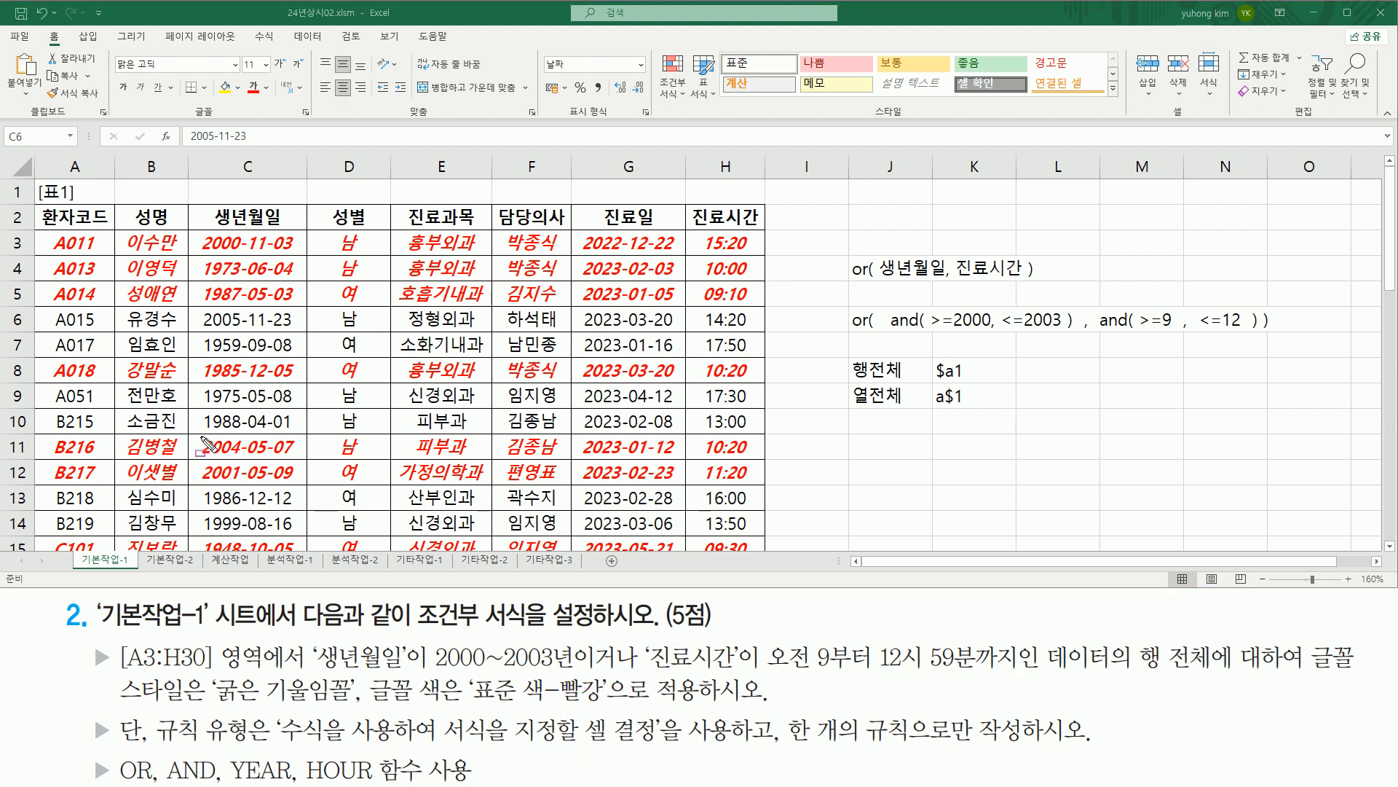
{"action": "mouse_move", "coordinate": [250, 457]}
{"action": "left_mouse_down"}
{"action": "mouse_move", "coordinate": [196, 448]}
{"action": "mouse_move", "coordinate": [250, 442]}
{"action": "mouse_move", "coordinate": [250, 457]}
{"action": "left_mouse_up"}
{"action": "left_click_drag", "start_coordinate": [434, 668], "coordinate": [569, 667]}
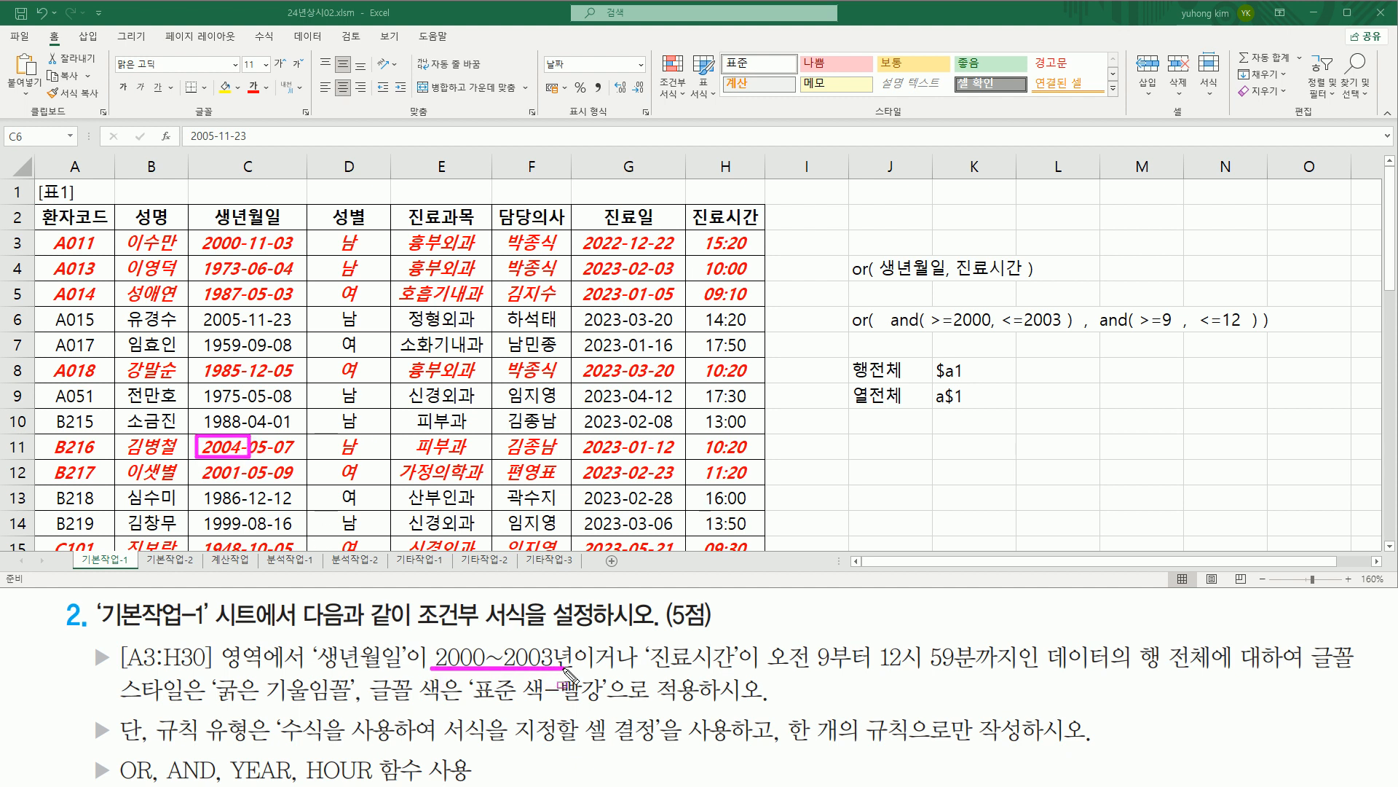
{"action": "mouse_move", "coordinate": [692, 440]}
{"action": "left_mouse_down"}
{"action": "mouse_move", "coordinate": [706, 457]}
{"action": "mouse_move", "coordinate": [755, 459]}
{"action": "left_mouse_up"}
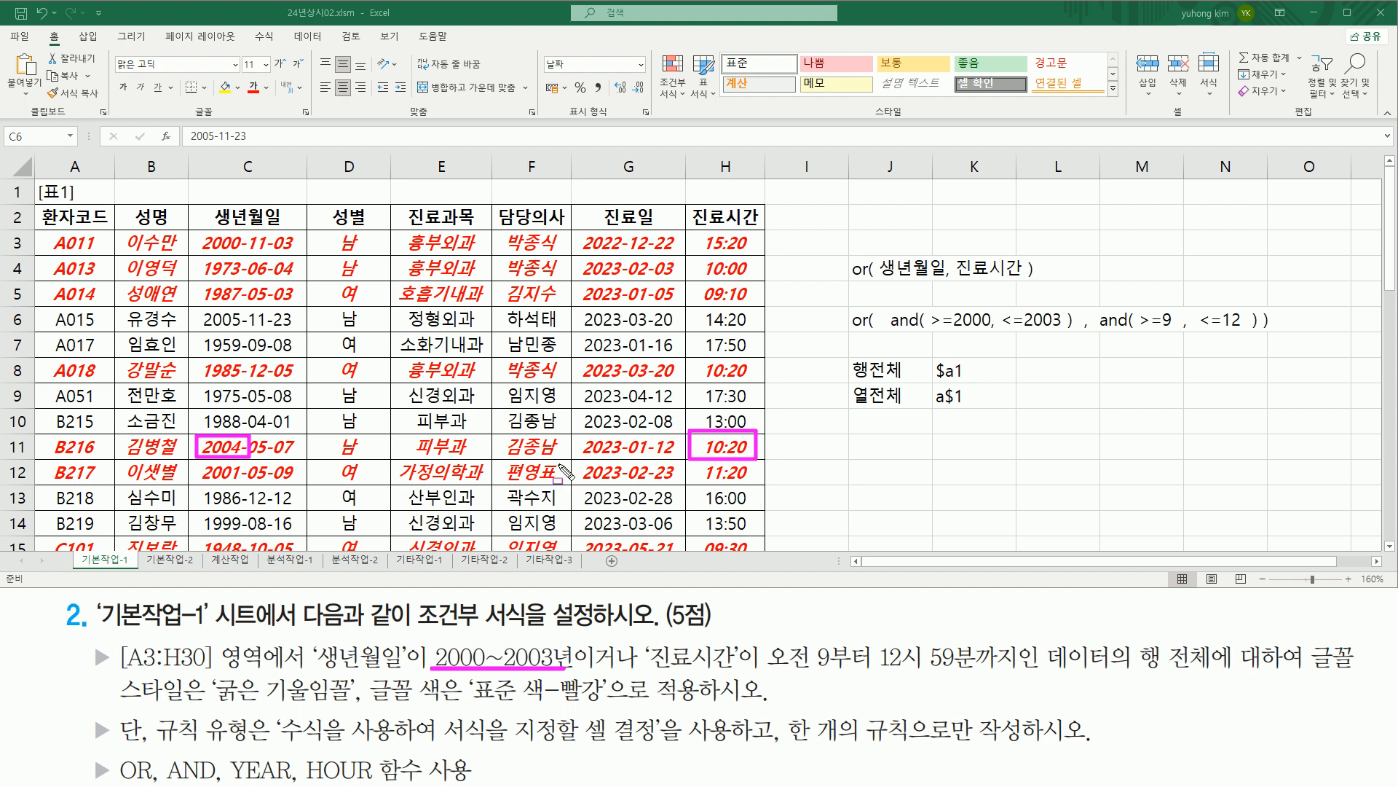
{"action": "key", "text": "e"}
{"action": "left_click_drag", "start_coordinate": [197, 458], "coordinate": [245, 486]}
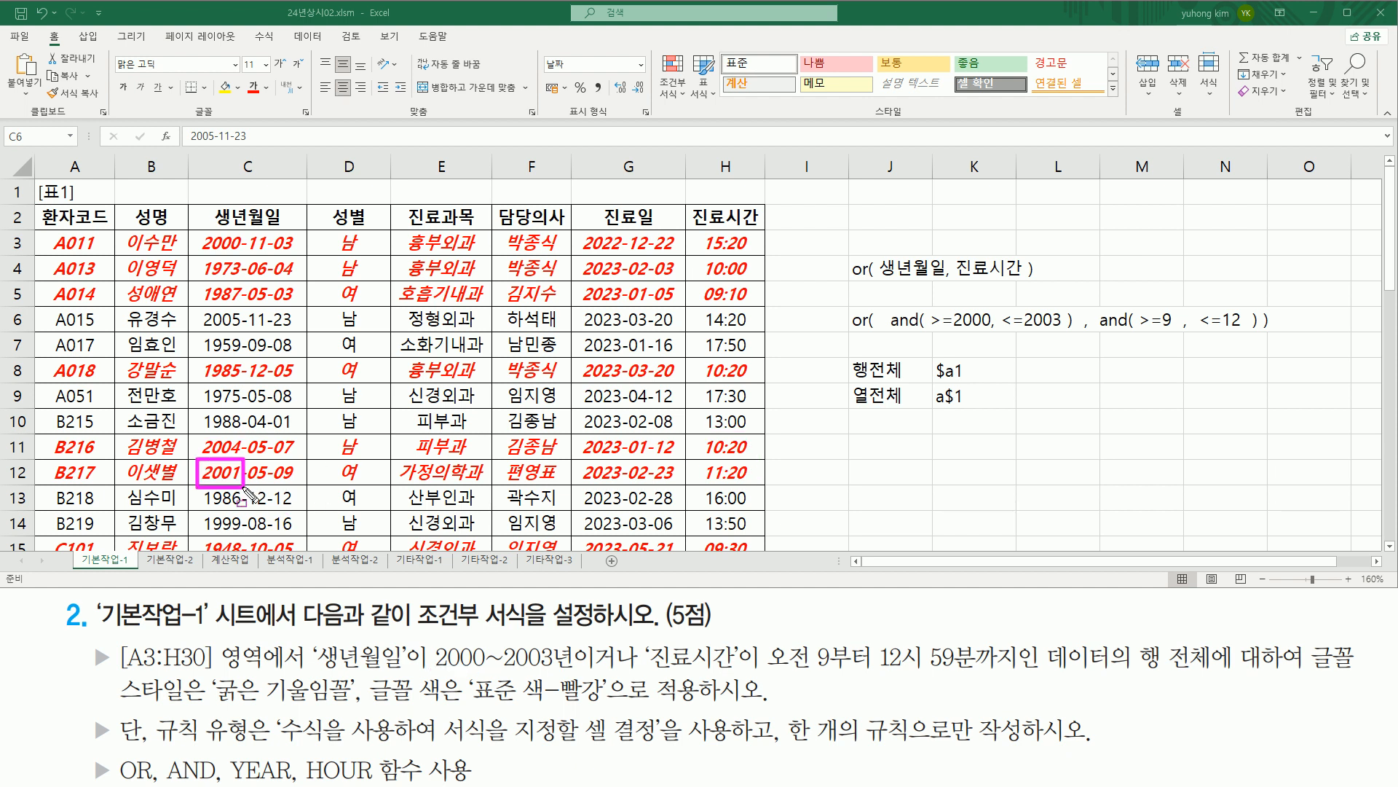
{"action": "left_click_drag", "start_coordinate": [436, 665], "coordinate": [580, 666]}
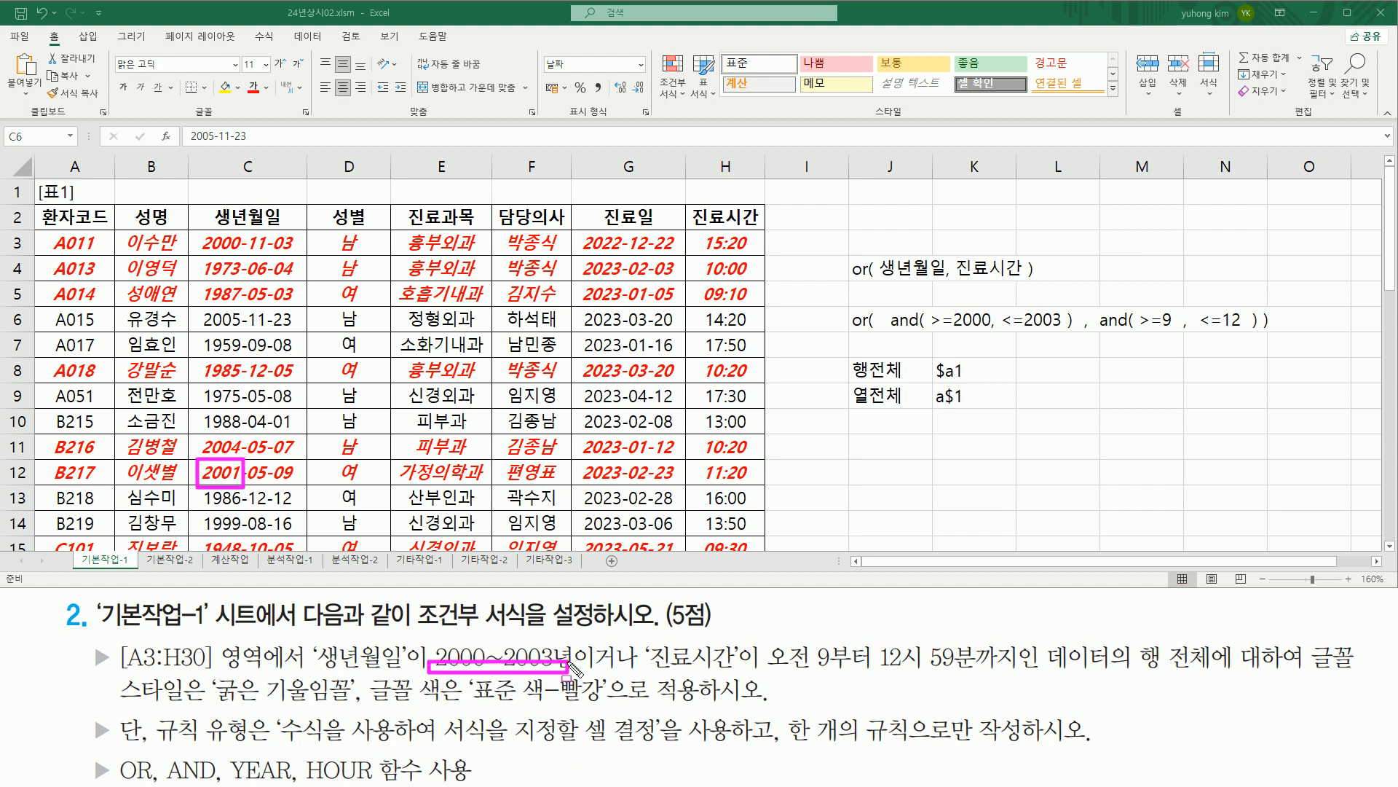
{"action": "key", "text": "Escape"}
Step: Compare 생년월일 and 진료시간 in the formatted rows 15 to 26 with the year and hour criteria
{"action": "scroll", "coordinate": [287, 447], "scroll_direction": "down", "scroll_amount": 4}
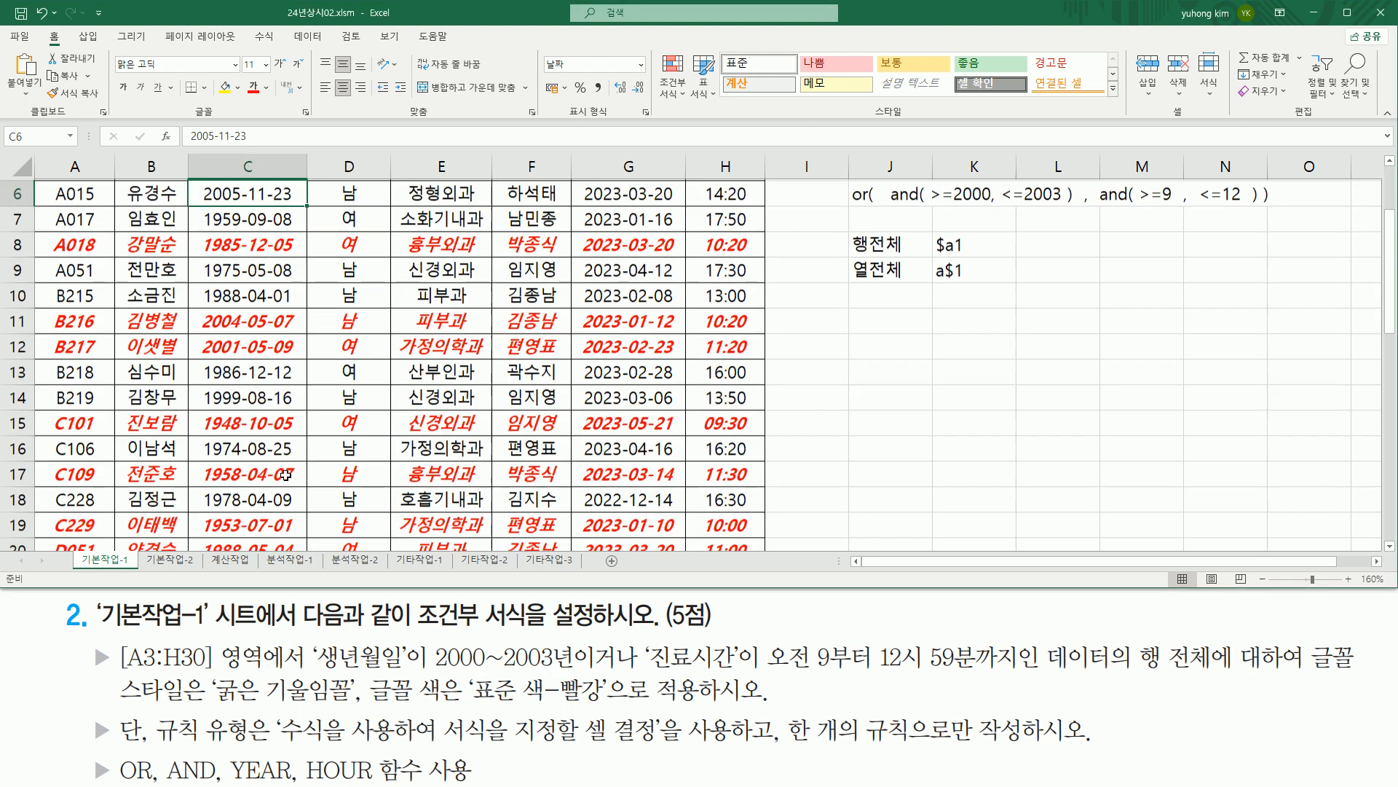
{"action": "left_click_drag", "start_coordinate": [200, 228], "coordinate": [248, 256]}
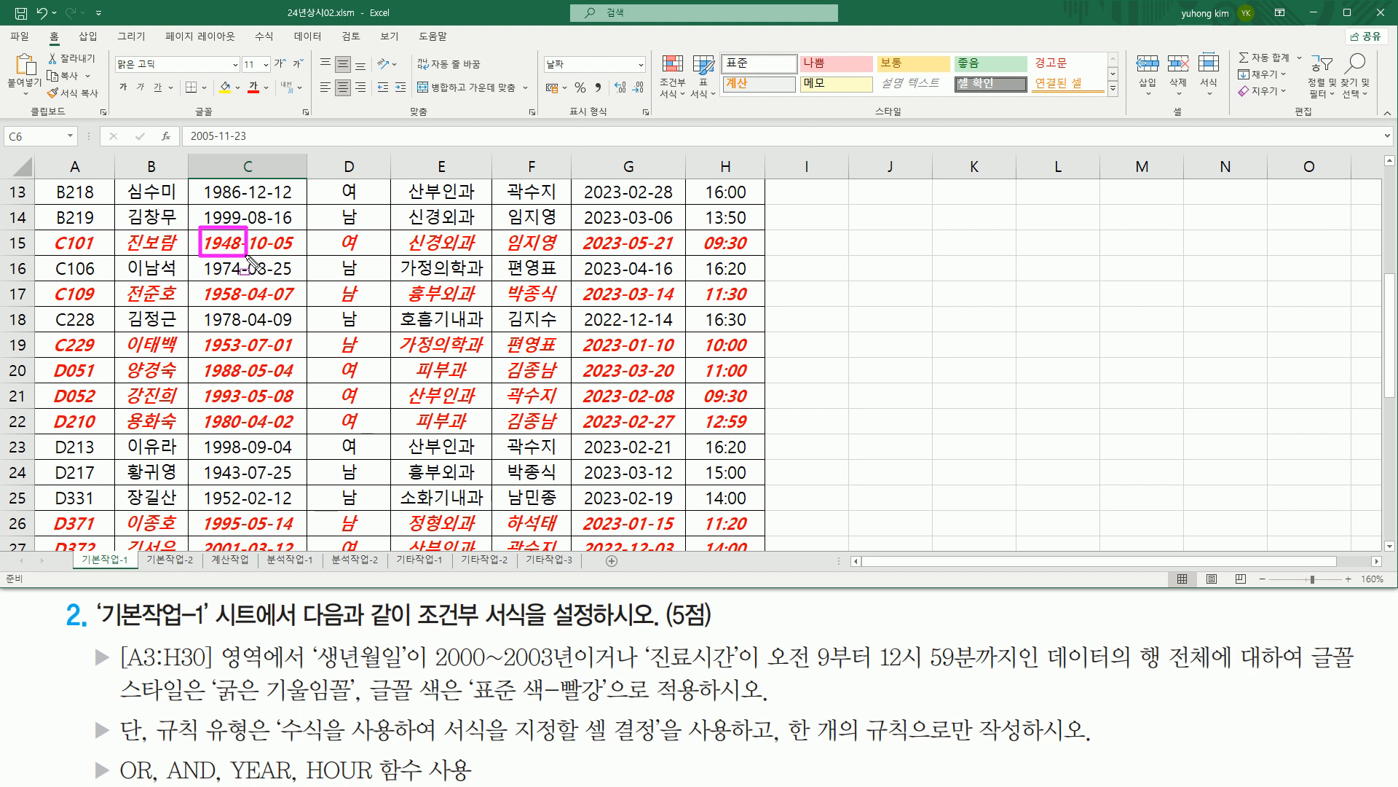
{"action": "left_click_drag", "start_coordinate": [434, 669], "coordinate": [572, 667]}
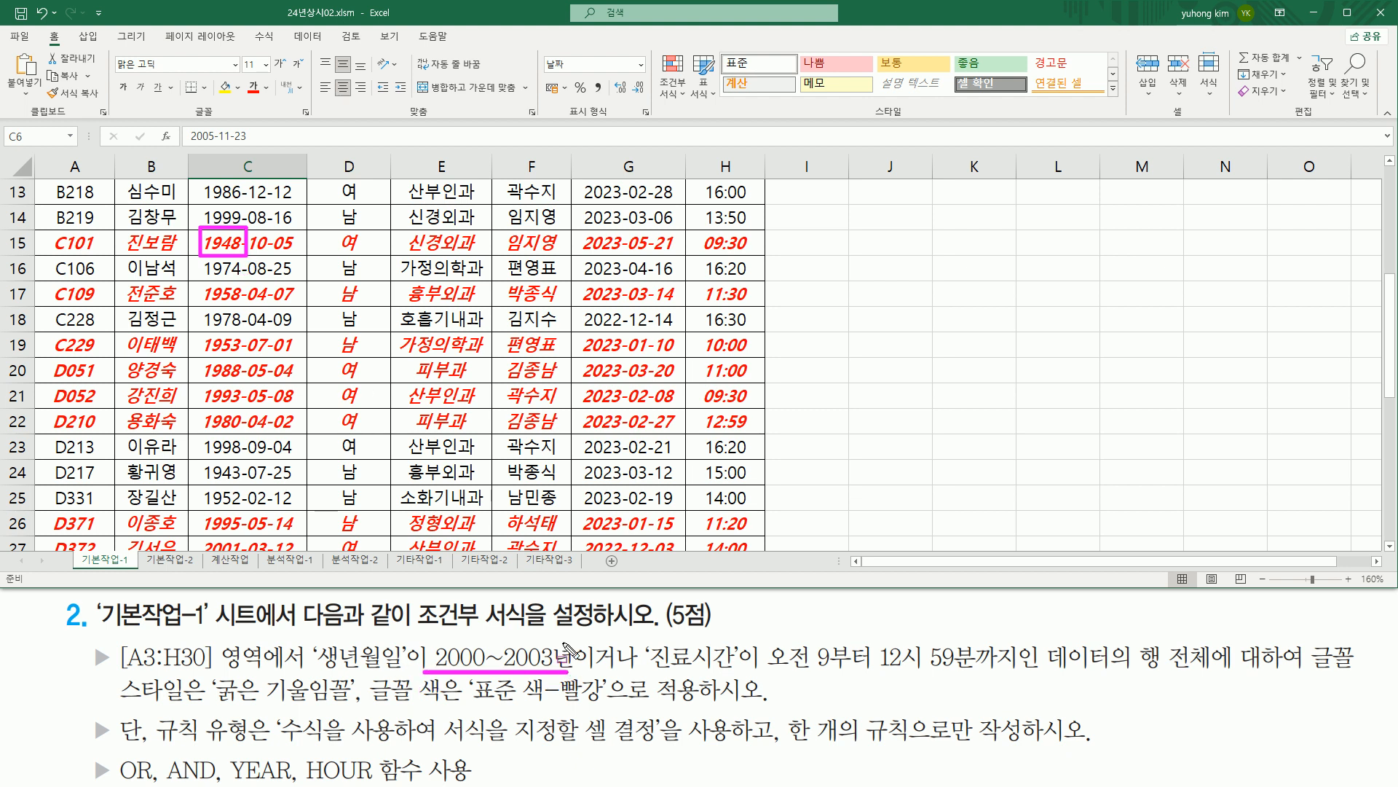
{"action": "left_click_drag", "start_coordinate": [696, 230], "coordinate": [754, 257]}
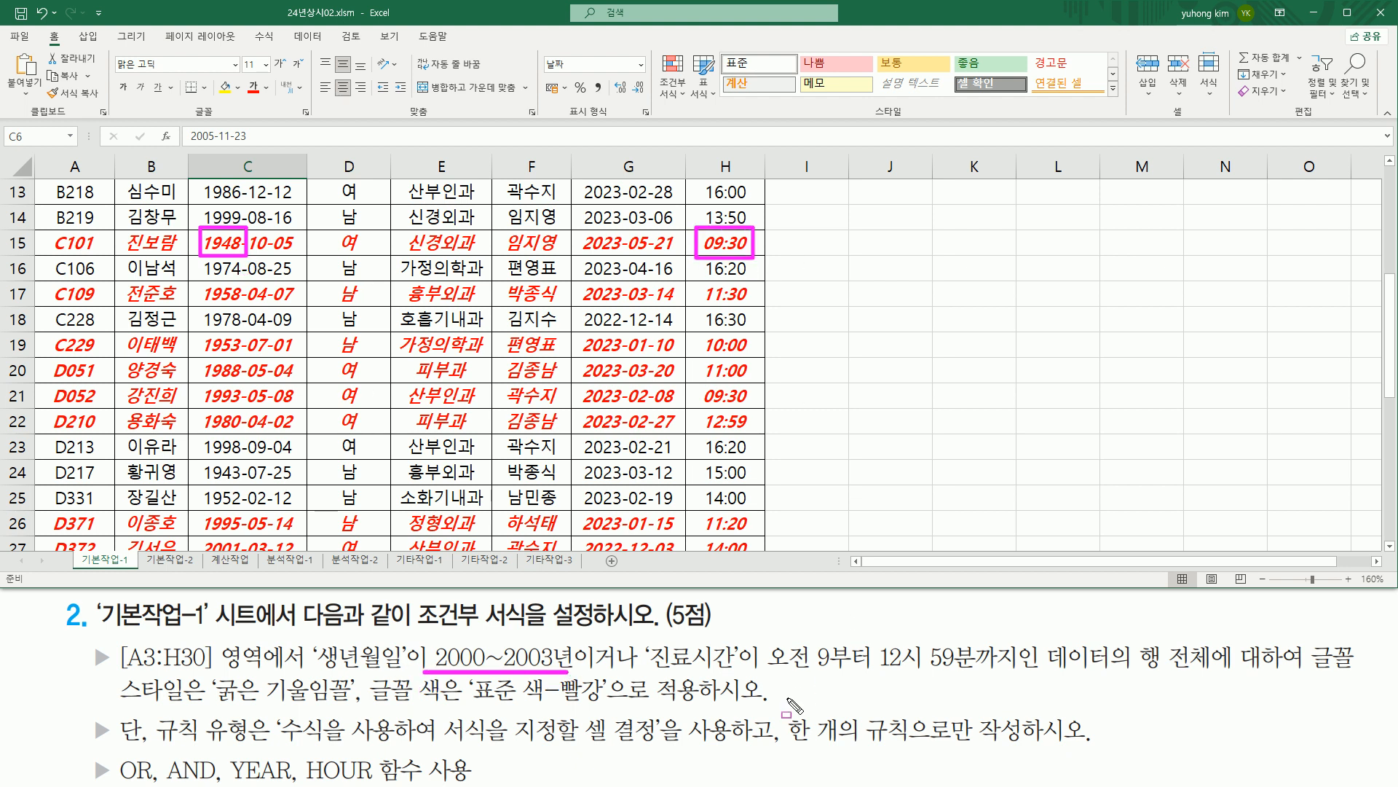
{"action": "left_click_drag", "start_coordinate": [646, 668], "coordinate": [986, 669]}
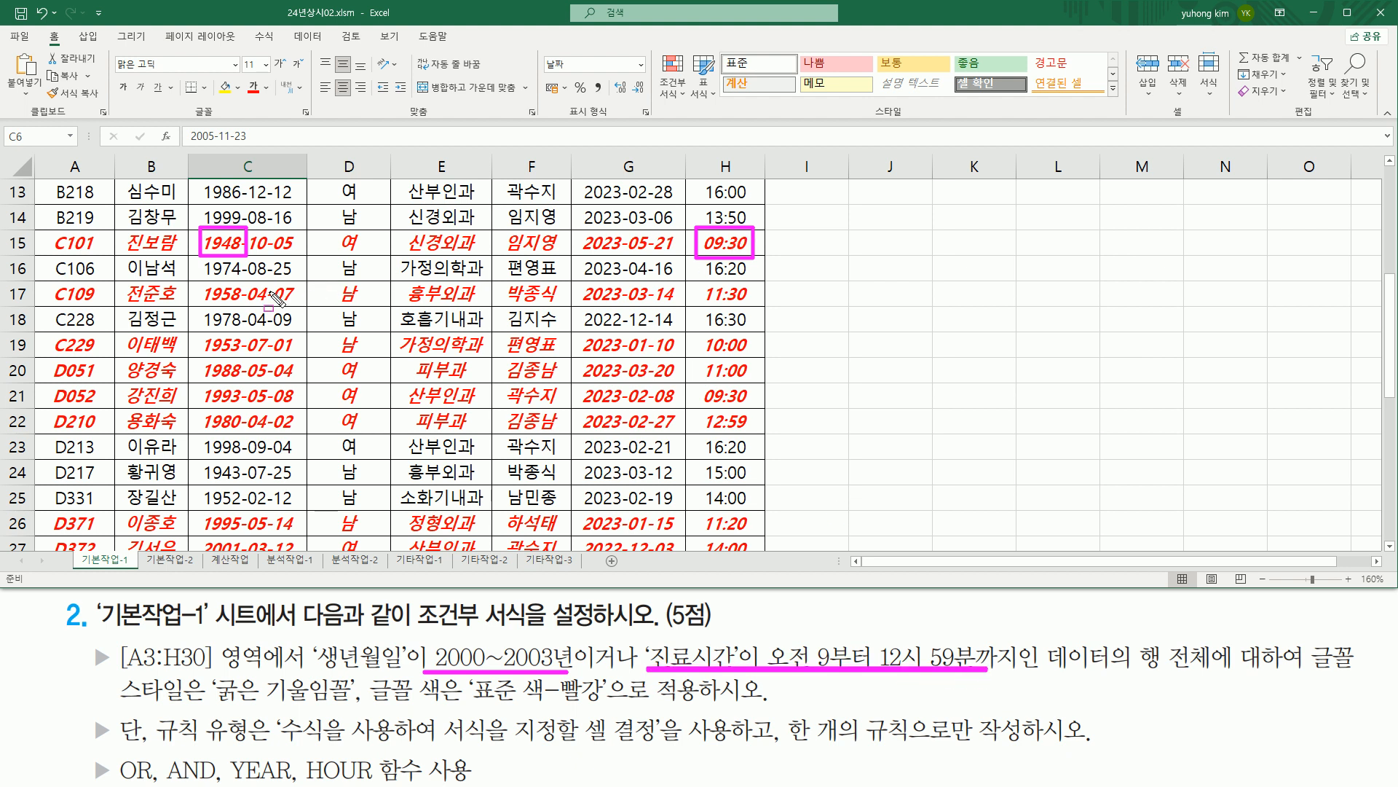
{"action": "key", "text": "Escape"}
{"action": "mouse_move", "coordinate": [197, 307]}
{"action": "left_mouse_down"}
{"action": "mouse_move", "coordinate": [248, 306]}
{"action": "mouse_move", "coordinate": [246, 284]}
{"action": "left_mouse_up"}
{"action": "mouse_move", "coordinate": [194, 356]}
{"action": "left_mouse_down"}
{"action": "mouse_move", "coordinate": [248, 356]}
{"action": "mouse_move", "coordinate": [248, 332]}
{"action": "mouse_move", "coordinate": [210, 418]}
{"action": "mouse_move", "coordinate": [248, 435]}
{"action": "mouse_move", "coordinate": [248, 360]}
{"action": "left_mouse_up"}
{"action": "mouse_move", "coordinate": [196, 512]}
{"action": "left_mouse_down"}
{"action": "mouse_move", "coordinate": [197, 531]}
{"action": "mouse_move", "coordinate": [241, 538]}
{"action": "mouse_move", "coordinate": [242, 511]}
{"action": "left_mouse_up"}
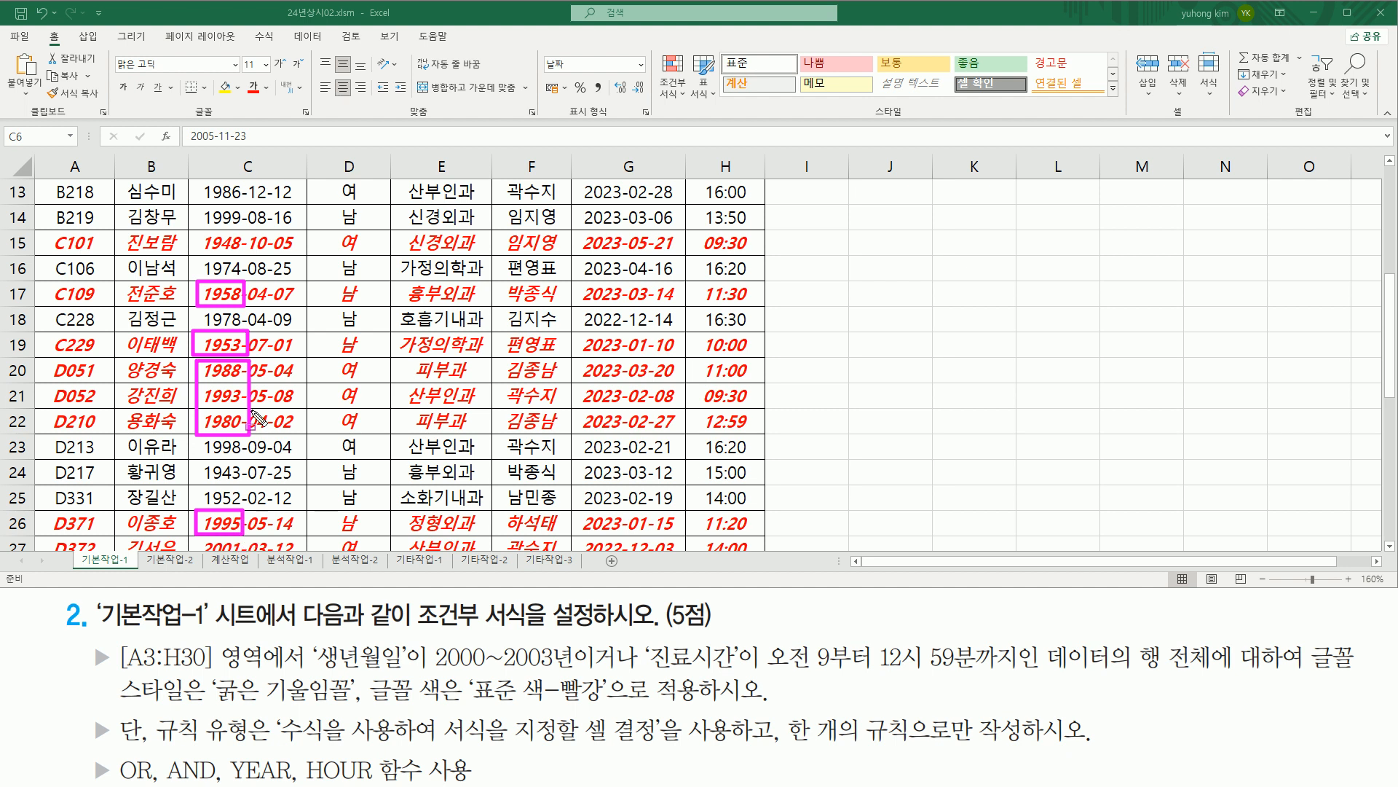
{"action": "left_click_drag", "start_coordinate": [696, 281], "coordinate": [763, 307]}
{"action": "left_click_drag", "start_coordinate": [690, 333], "coordinate": [756, 435]}
{"action": "left_click_drag", "start_coordinate": [697, 511], "coordinate": [753, 536]}
{"action": "key", "text": "Escape"}
Step: Check the formatted rows 27 to 30 at the end of the table against the same birth-year and treatment-time criteria
{"action": "left_click", "coordinate": [266, 523]}
{"action": "scroll", "coordinate": [270, 490], "scroll_direction": "down", "scroll_amount": 2}
{"action": "scroll", "coordinate": [269, 491], "scroll_direction": "down", "scroll_amount": 1}
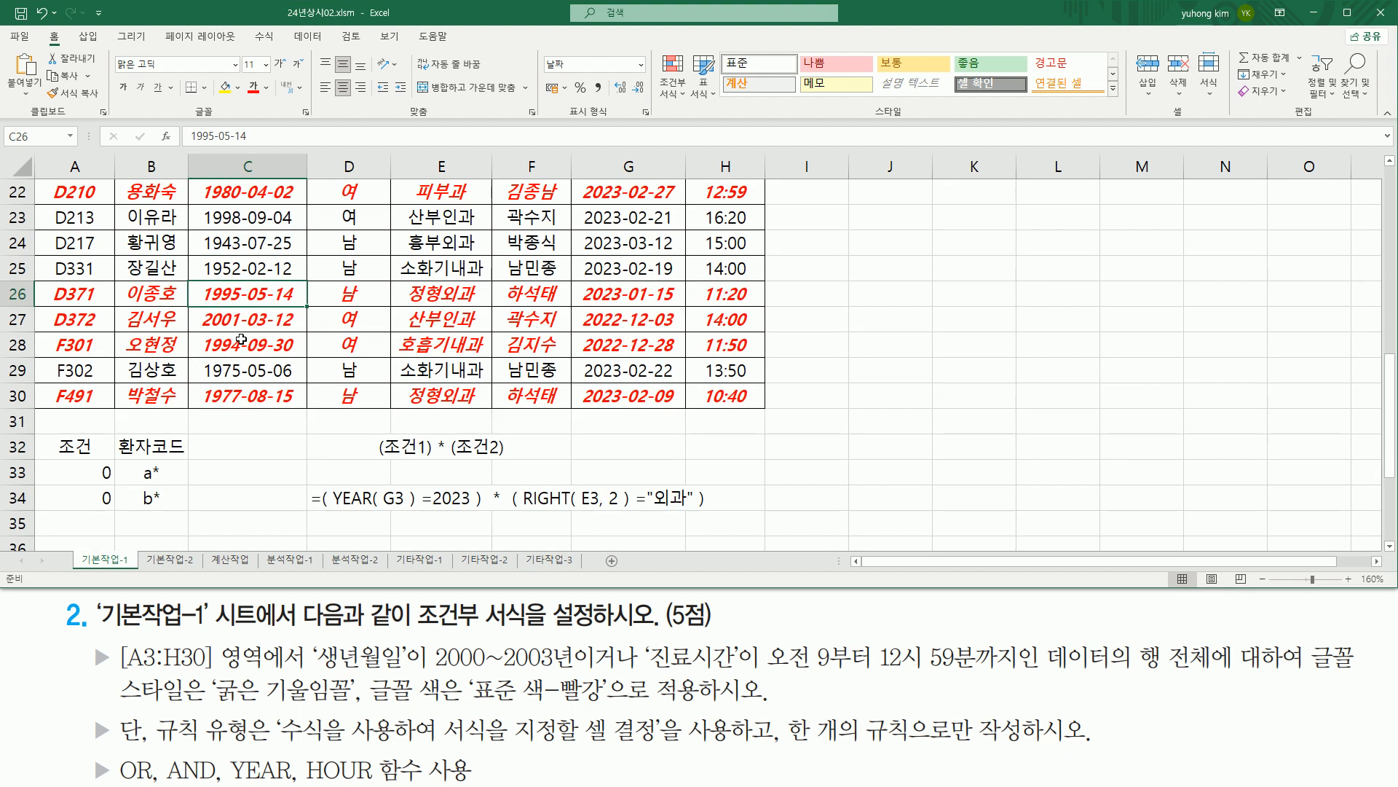
{"action": "mouse_move", "coordinate": [198, 332]}
{"action": "left_mouse_down"}
{"action": "mouse_move", "coordinate": [247, 359]}
{"action": "mouse_move", "coordinate": [248, 407]}
{"action": "left_mouse_up"}
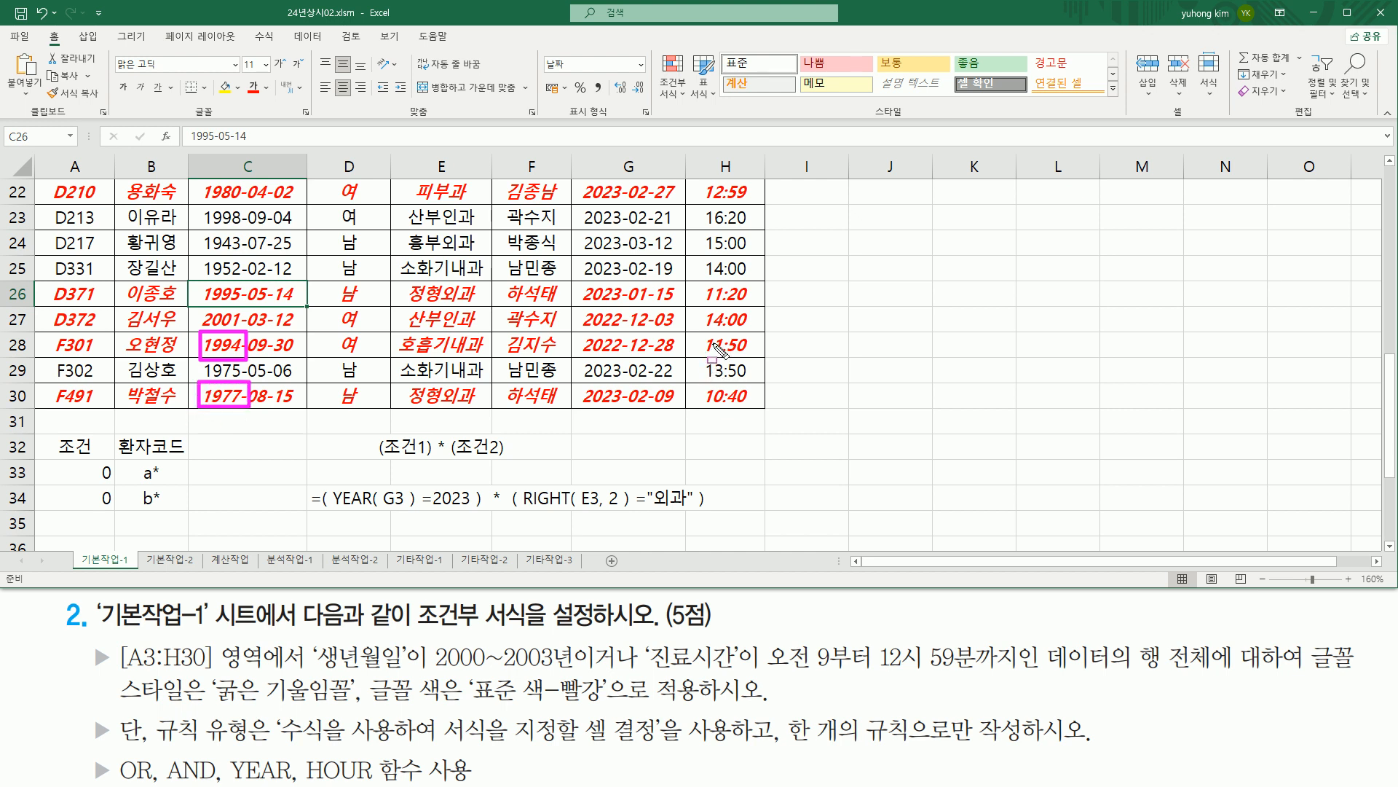
{"action": "mouse_move", "coordinate": [701, 335]}
{"action": "left_mouse_down"}
{"action": "mouse_move", "coordinate": [759, 354]}
{"action": "mouse_move", "coordinate": [713, 405]}
{"action": "mouse_move", "coordinate": [762, 407]}
{"action": "left_mouse_up"}
{"action": "key", "text": "e"}
{"action": "left_click_drag", "start_coordinate": [196, 306], "coordinate": [245, 334]}
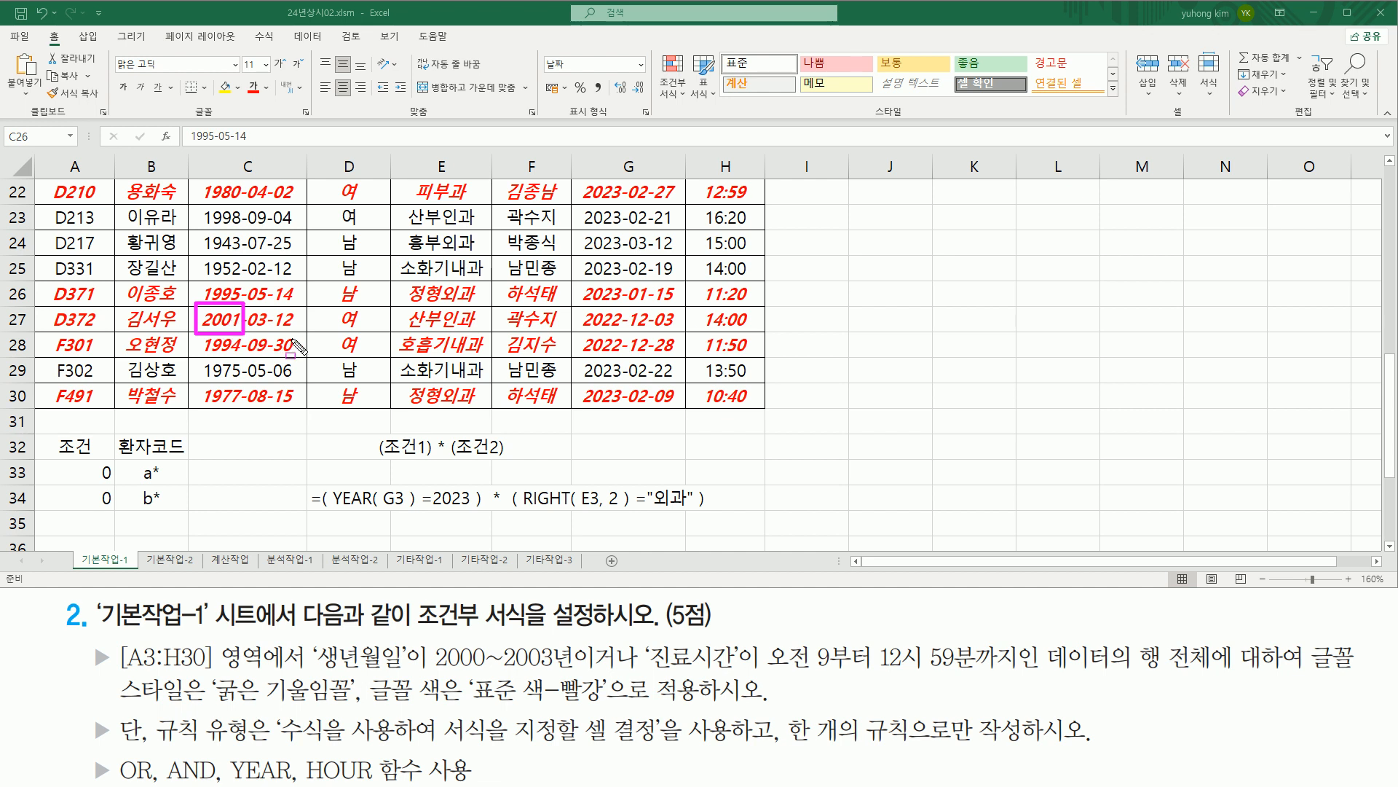
{"action": "key", "text": "Escape"}
{"action": "scroll", "coordinate": [384, 314], "scroll_direction": "up", "scroll_amount": 3}
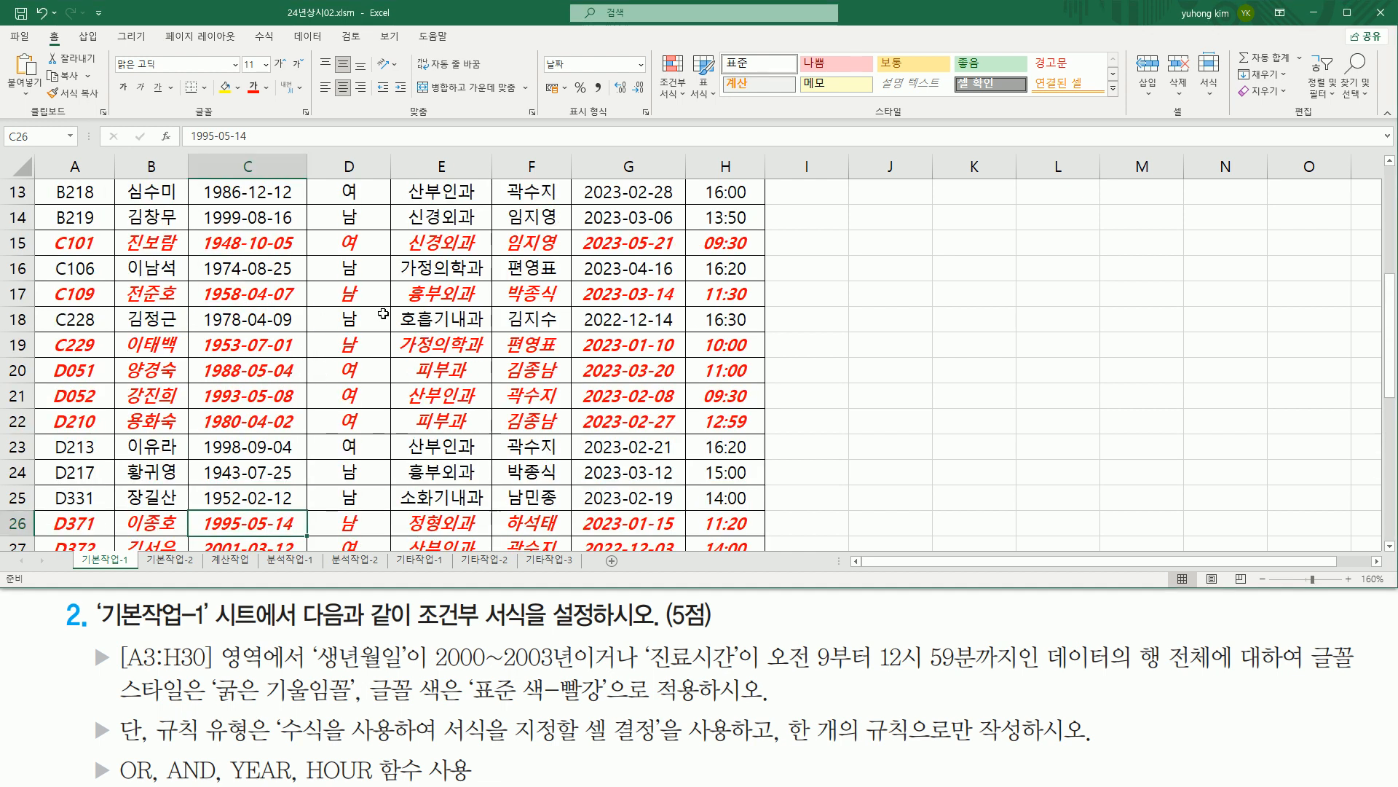
Step: Record the rule formula as text in C1: =or(and(year($C3)>=2000, year($C3)<=2003), and(hour($H3)>=9, hour($H3)<=12))
{"action": "scroll", "coordinate": [383, 313], "scroll_direction": "up", "scroll_amount": 4}
{"action": "left_click", "coordinate": [233, 188]}
{"action": "type", "text": "'"}
{"action": "type", "text": "=or(   and(  year( $C3 )  >=2000,  year( $C3 )  <=2003  )  ,  and(  hour( $H3 ) >=9 , hour( $H3 ) <= 12 )  )"}
{"action": "key", "text": "Return"}
{"action": "left_click", "coordinate": [397, 385]}
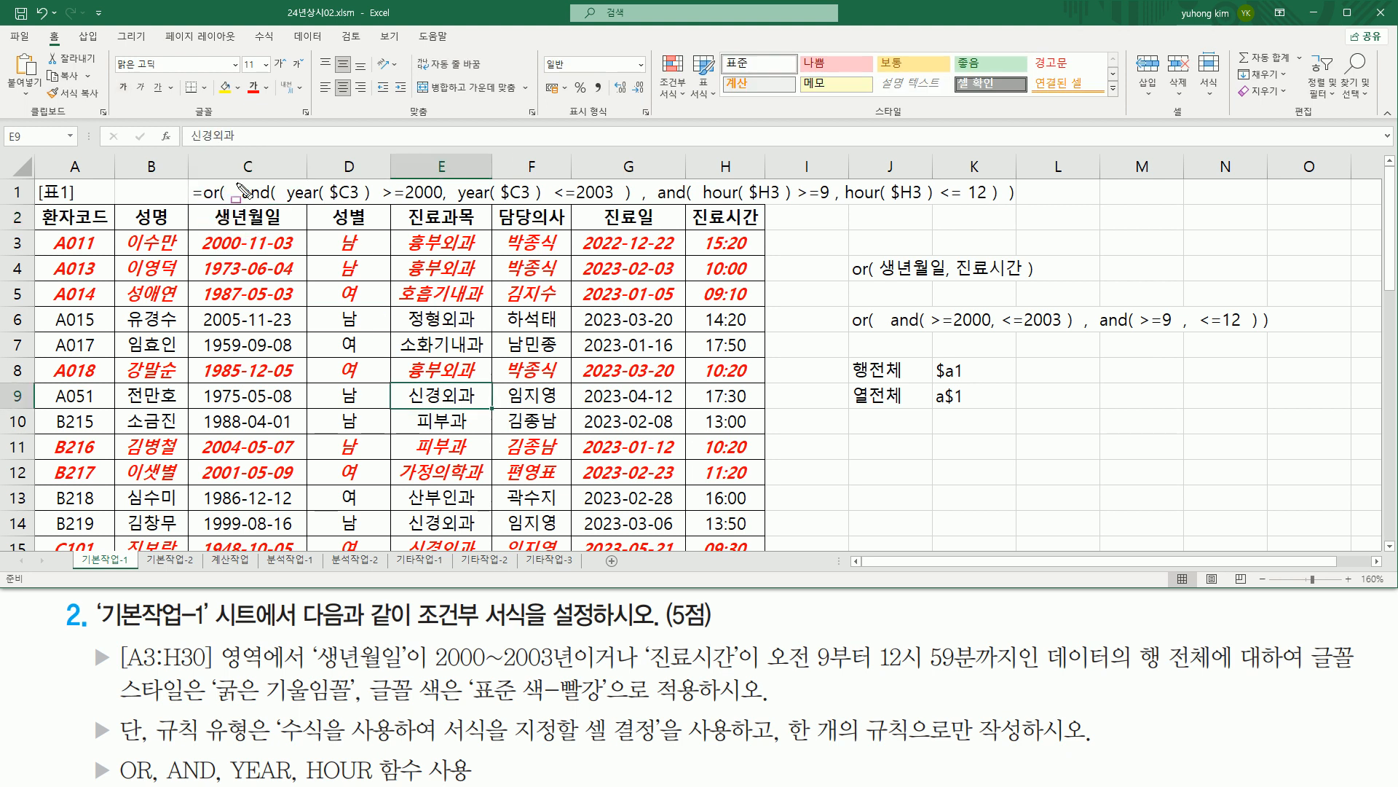
Step: Review the YEAR and HOUR conditions inside the two AND groups of the formula text in C1
{"action": "left_click_drag", "start_coordinate": [237, 204], "coordinate": [638, 206]}
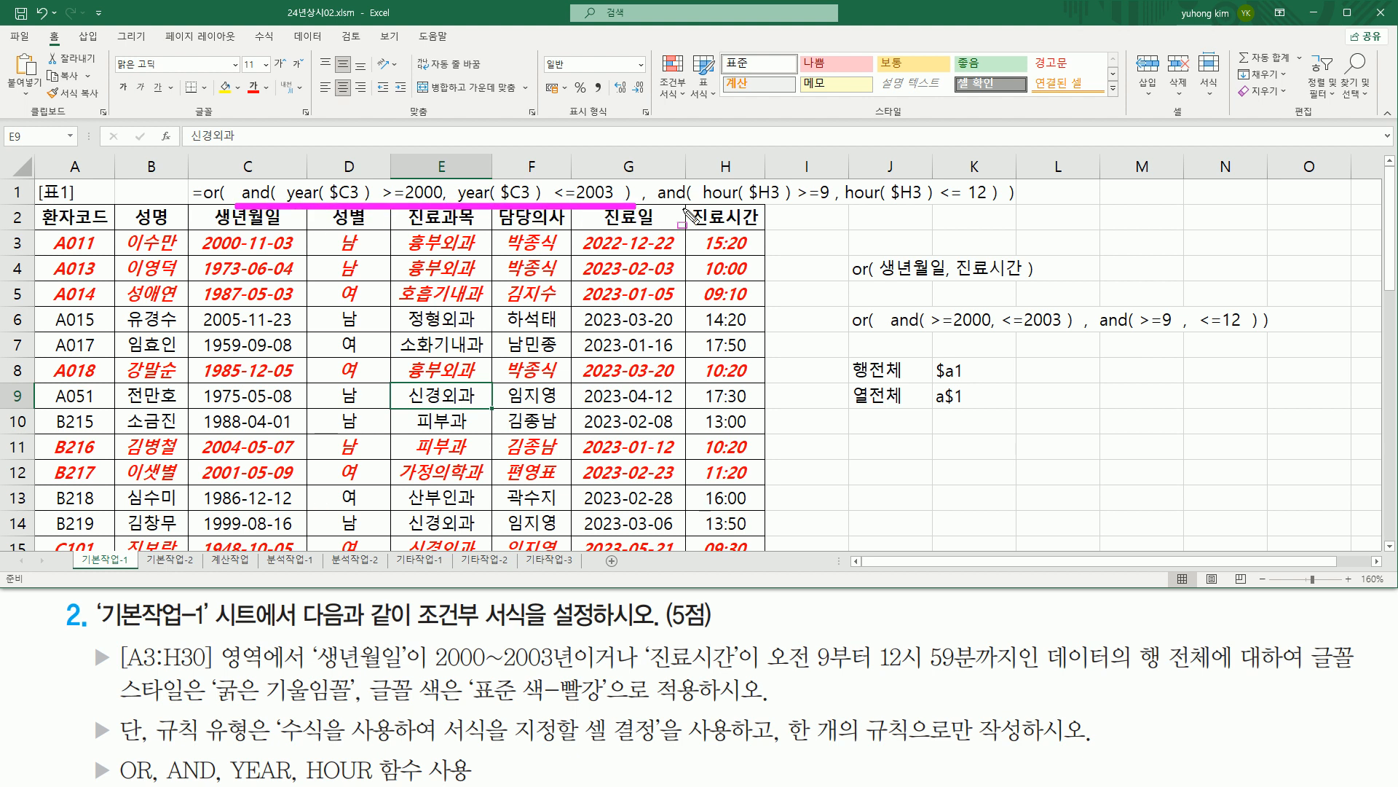
{"action": "left_click_drag", "start_coordinate": [655, 206], "coordinate": [1003, 209]}
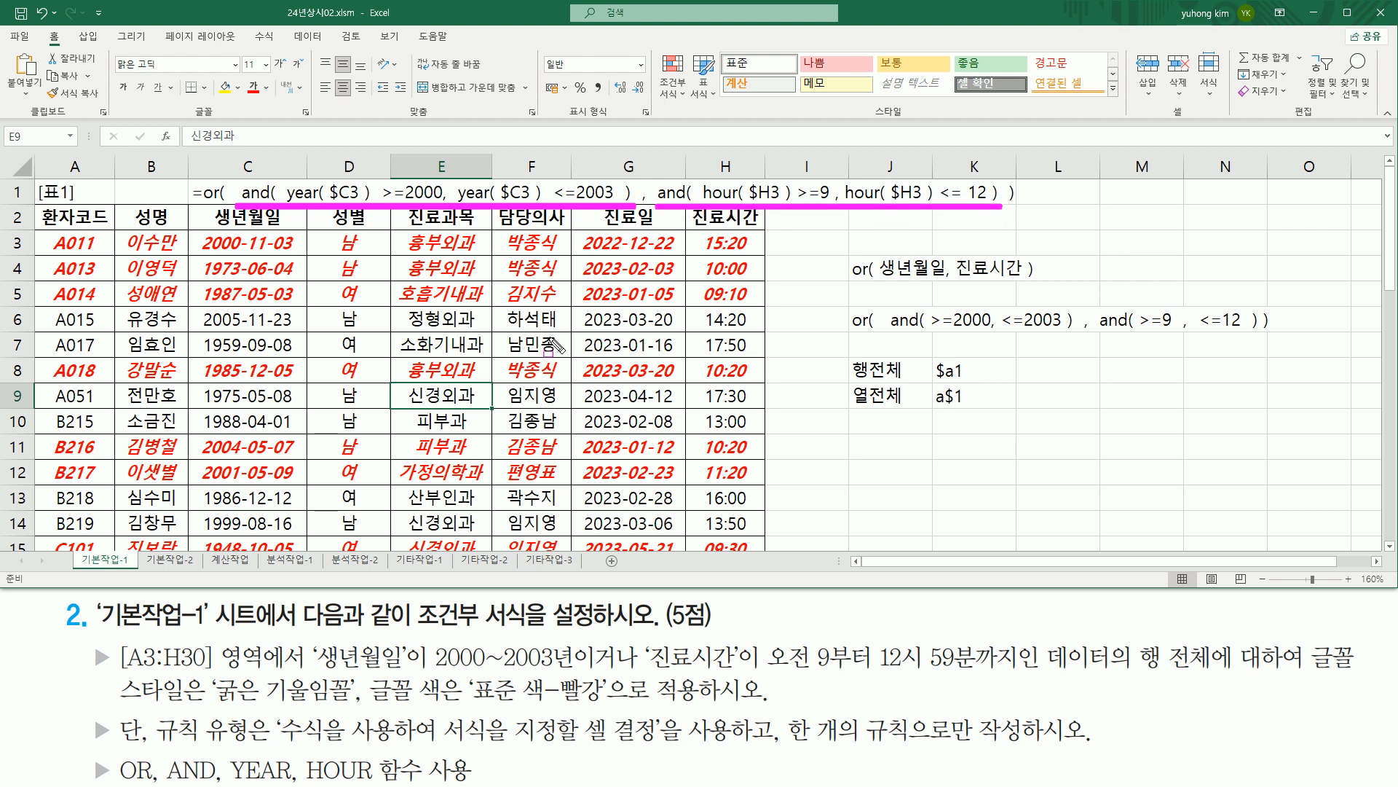
{"action": "mouse_move", "coordinate": [286, 173]}
{"action": "left_mouse_down"}
{"action": "mouse_move", "coordinate": [393, 211]}
{"action": "mouse_move", "coordinate": [376, 211]}
{"action": "mouse_move", "coordinate": [449, 211]}
{"action": "left_mouse_up"}
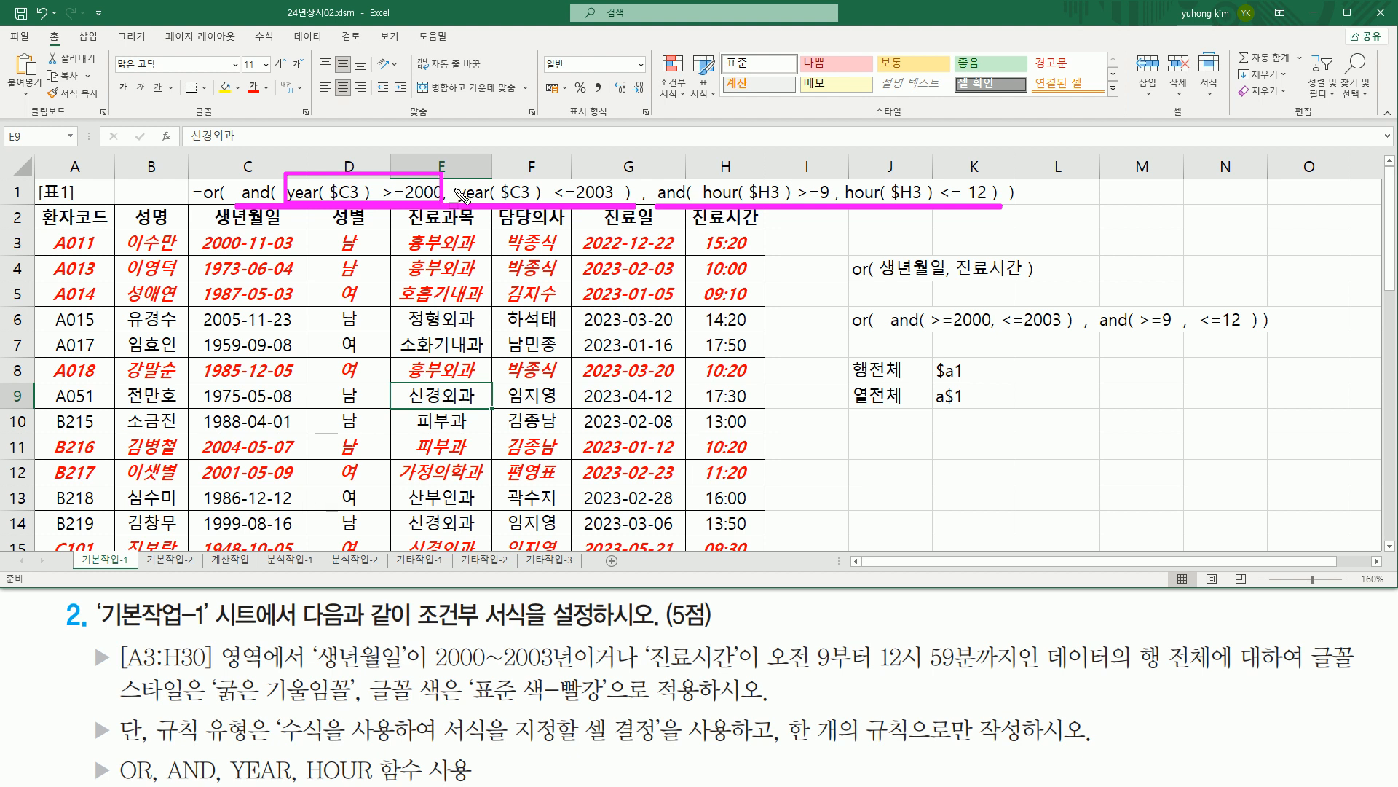
{"action": "mouse_move", "coordinate": [451, 173]}
{"action": "left_mouse_down"}
{"action": "mouse_move", "coordinate": [477, 207]}
{"action": "mouse_move", "coordinate": [621, 207]}
{"action": "left_mouse_up"}
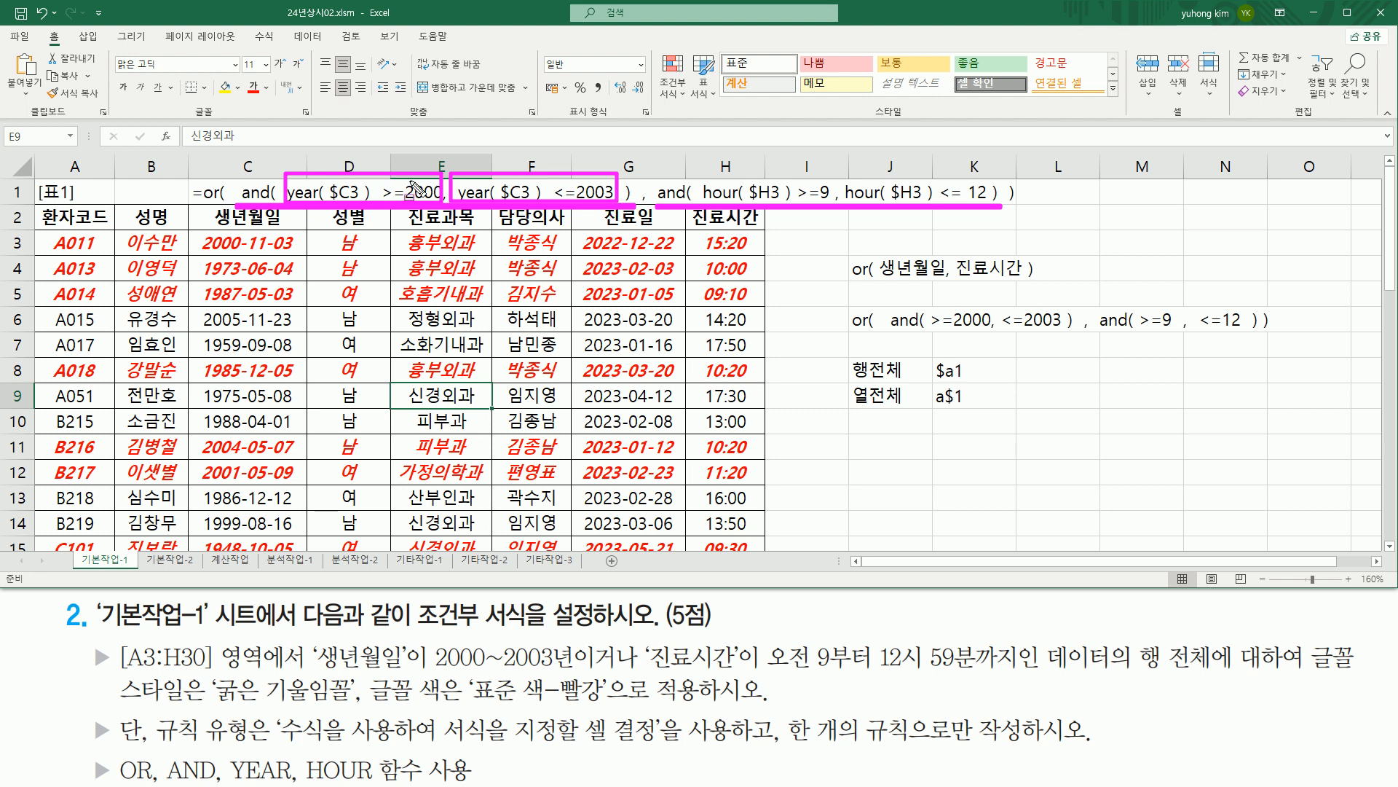
{"action": "left_click_drag", "start_coordinate": [247, 205], "coordinate": [634, 207]}
{"action": "left_click_drag", "start_coordinate": [842, 373], "coordinate": [849, 378]}
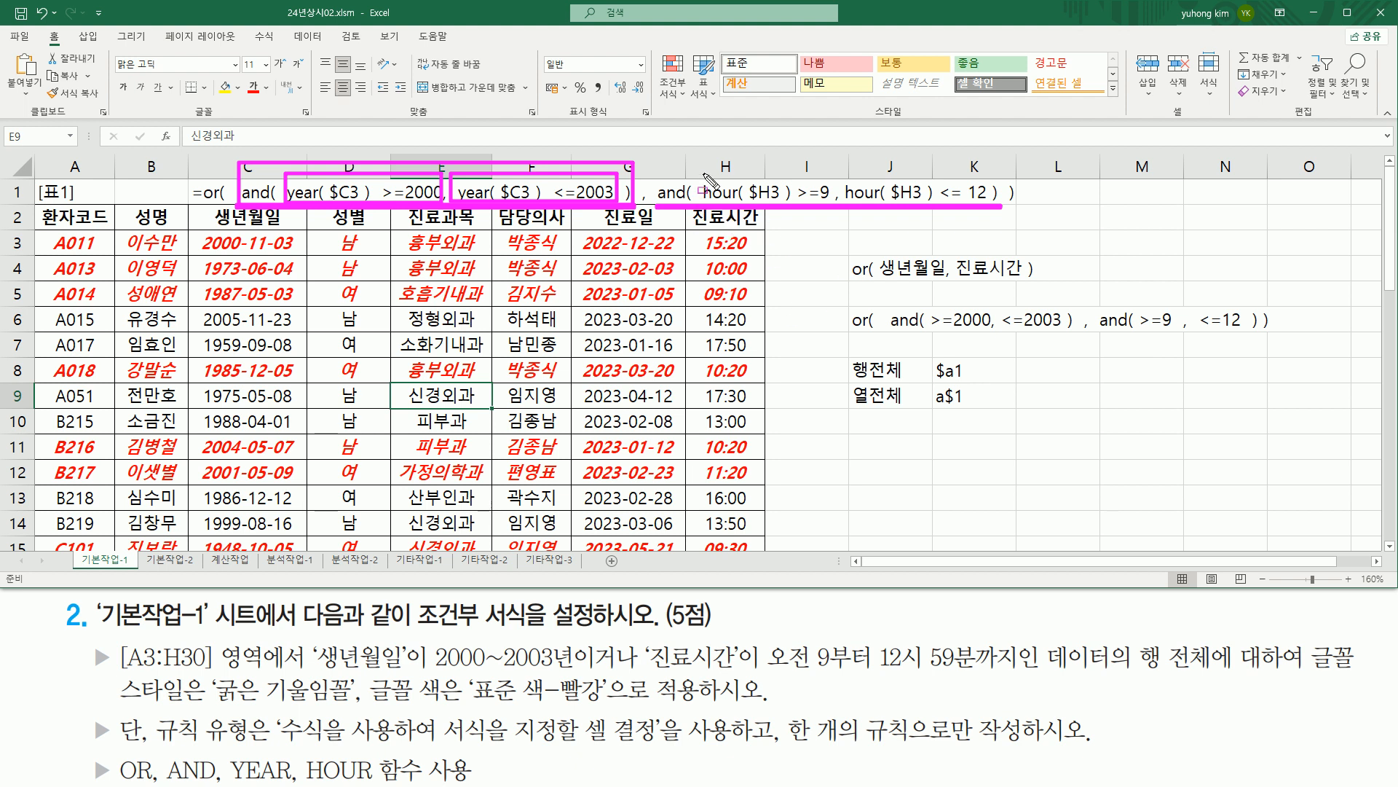
{"action": "mouse_move", "coordinate": [703, 173]}
{"action": "left_mouse_down"}
{"action": "mouse_move", "coordinate": [728, 216]}
{"action": "mouse_move", "coordinate": [996, 206]}
{"action": "mouse_move", "coordinate": [662, 206]}
{"action": "left_mouse_up"}
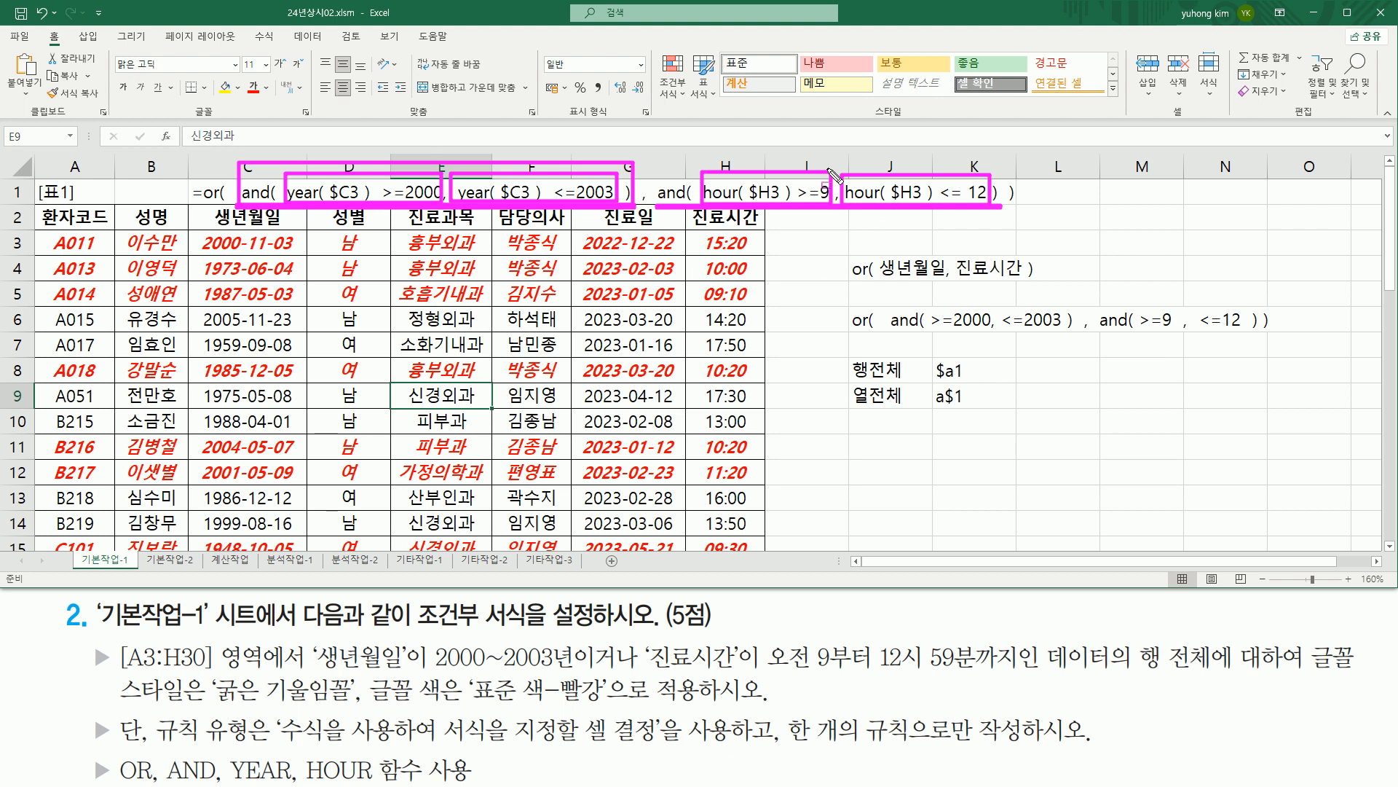
{"action": "key", "text": "Escape"}
{"action": "left_click", "coordinate": [884, 471]}
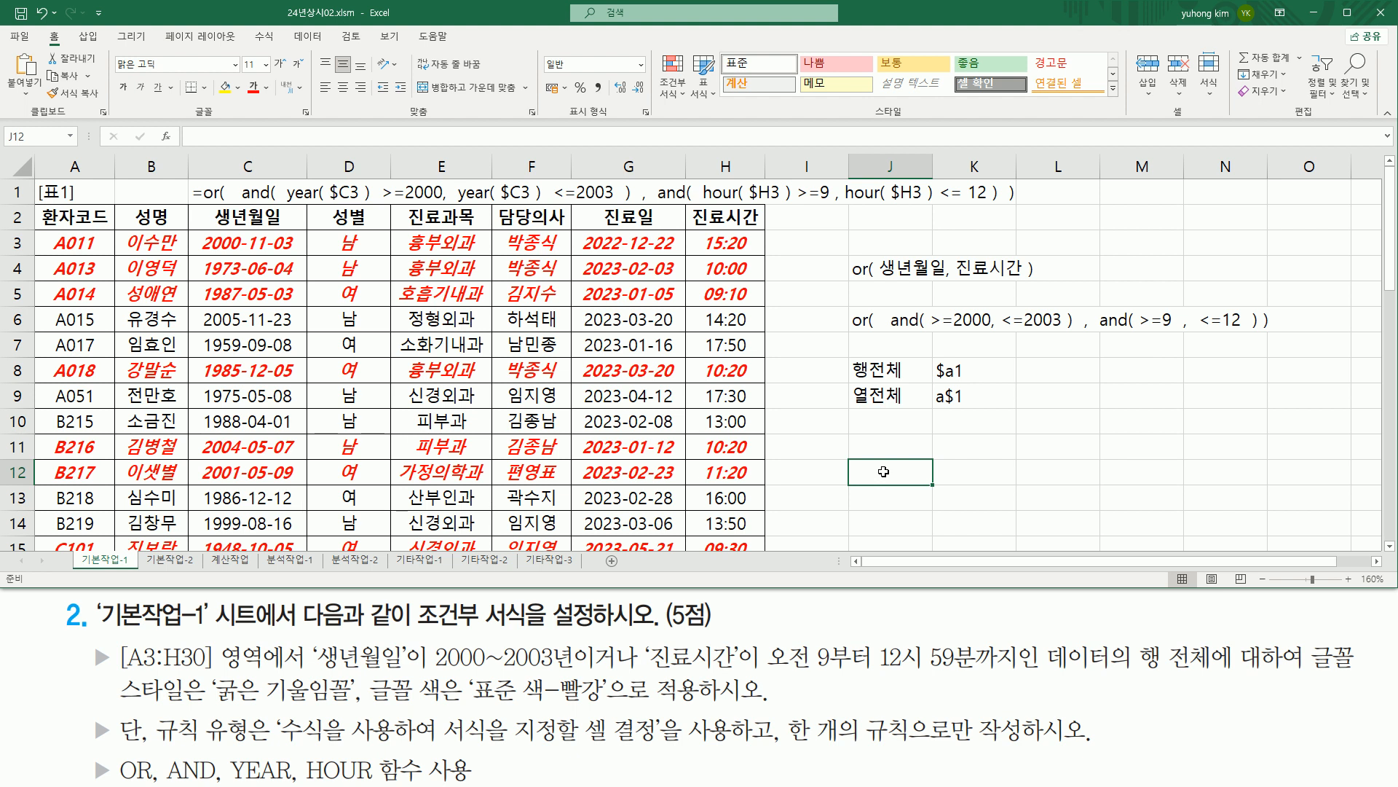
Step: Switch to the 기본작업-2 sheet and read its page layout task
{"action": "key", "text": "ctrl+Page_Down"}
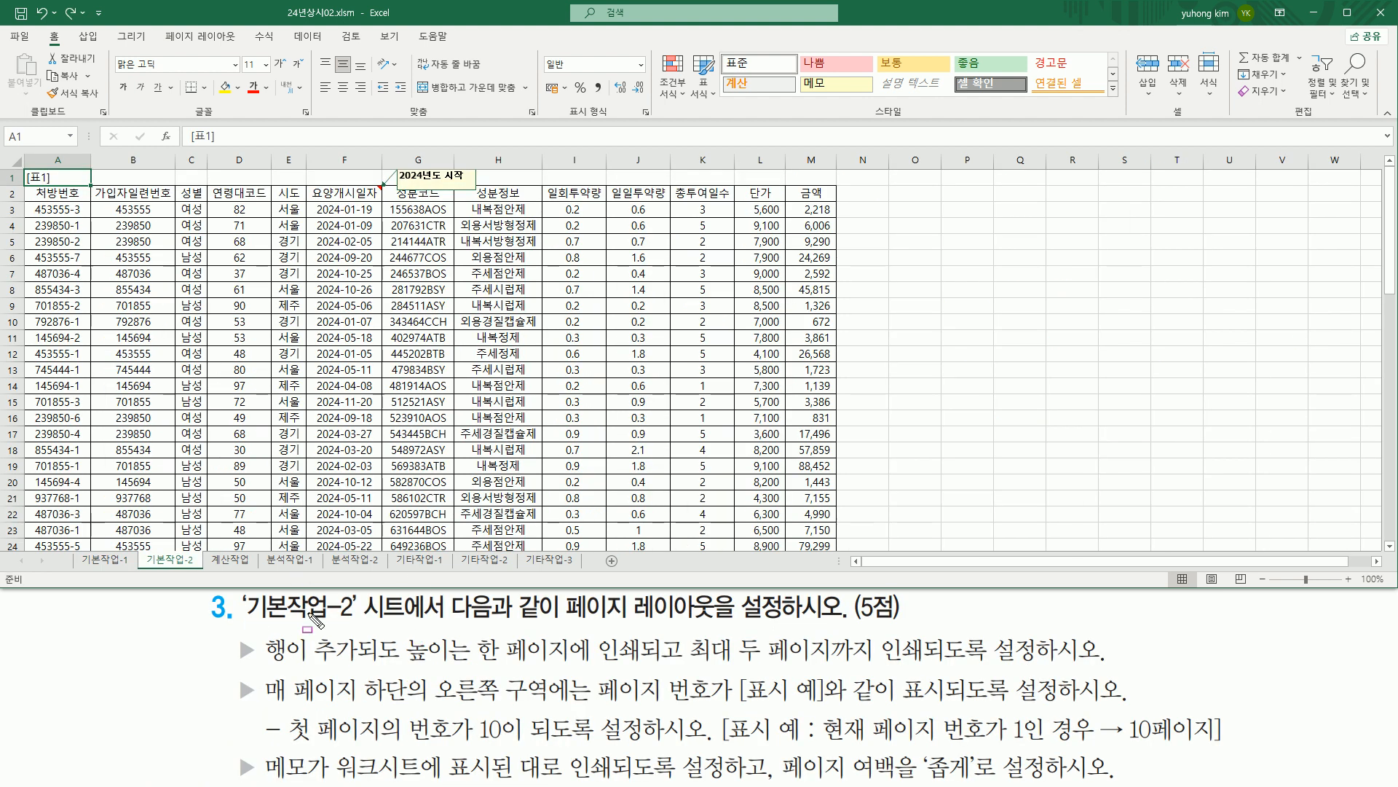
{"action": "left_click_drag", "start_coordinate": [246, 624], "coordinate": [356, 624]}
{"action": "left_click_drag", "start_coordinate": [561, 624], "coordinate": [708, 624]}
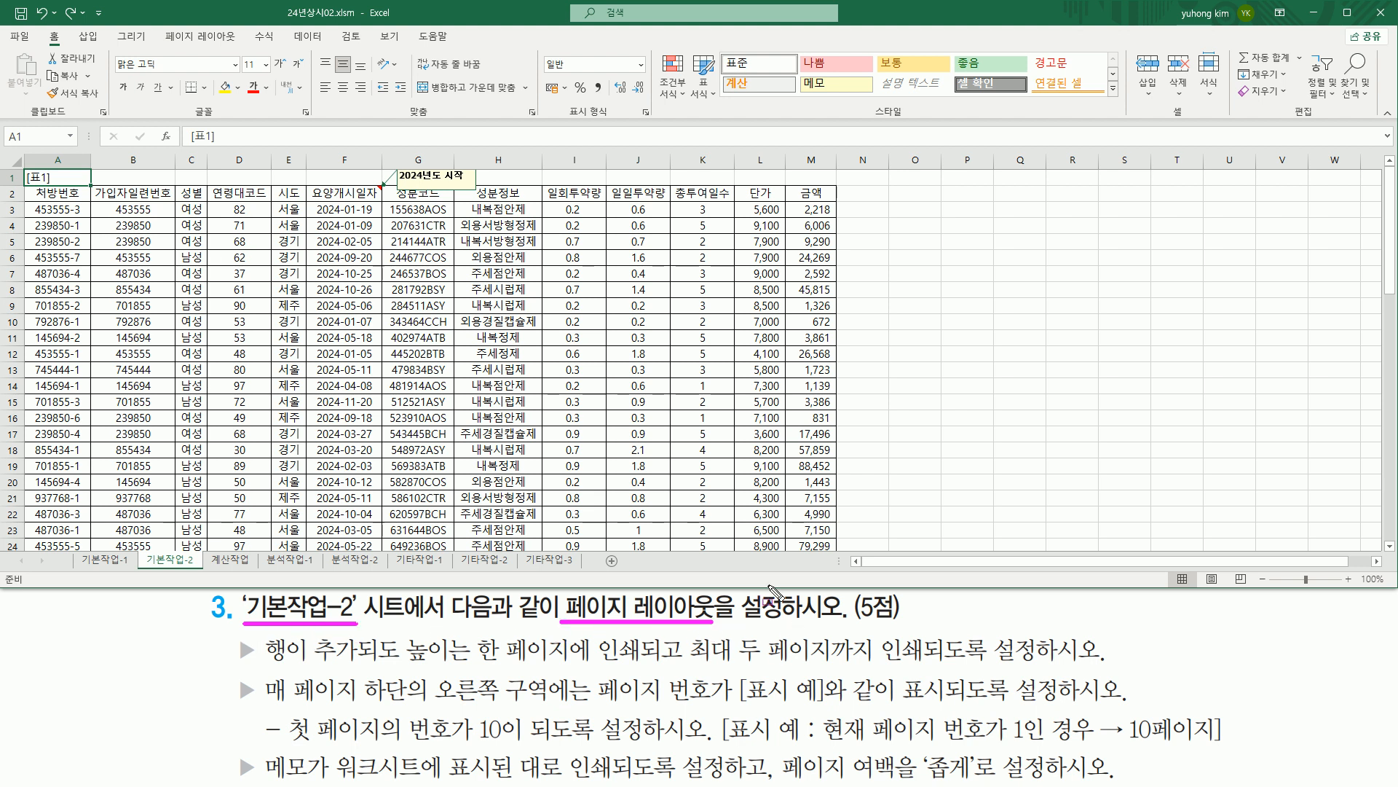
{"action": "left_click_drag", "start_coordinate": [143, 552], "coordinate": [197, 571]}
{"action": "key", "text": "Escape"}
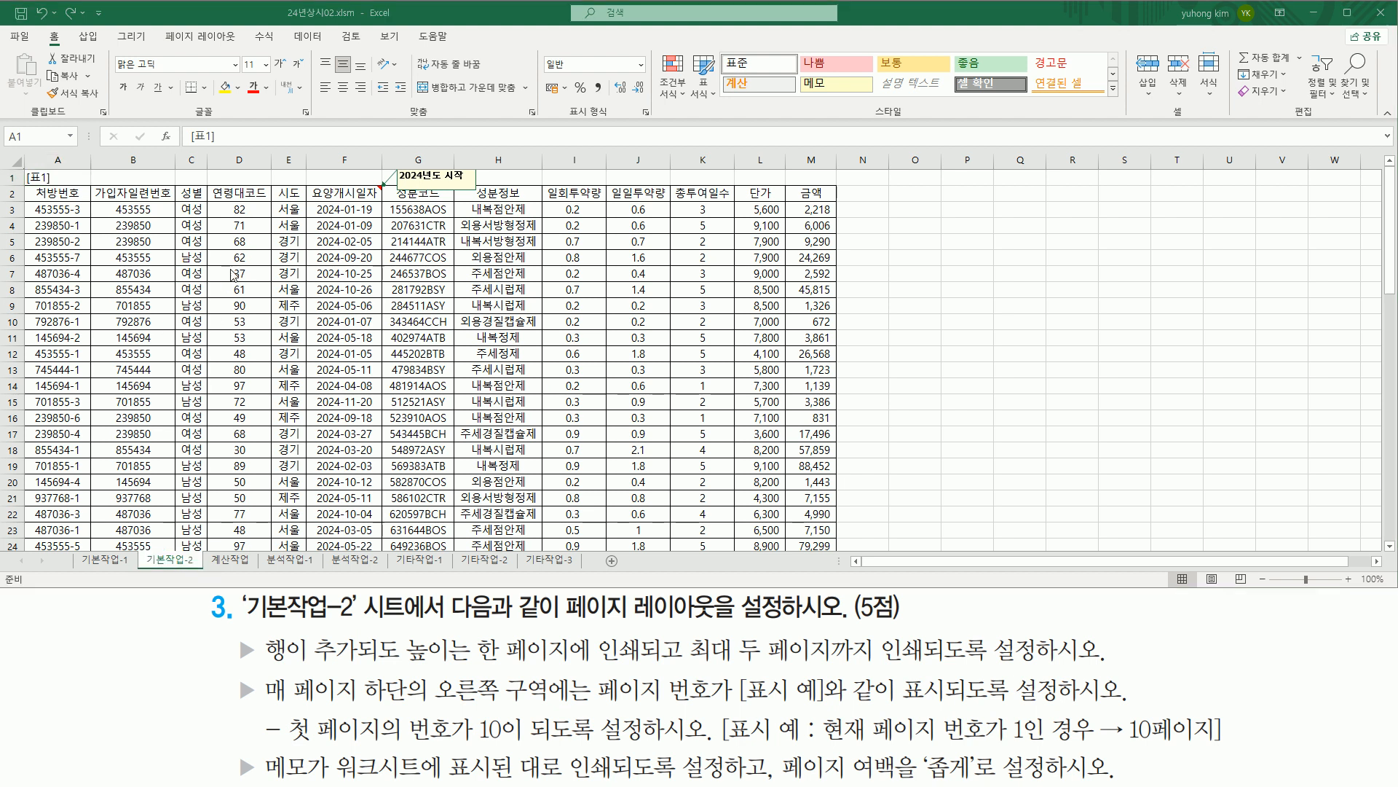
Step: Review the extent of the 기본작업-2 table and open the sheet's Page Setup dialog beside it
{"action": "scroll", "coordinate": [259, 295], "scroll_direction": "down", "scroll_amount": 3}
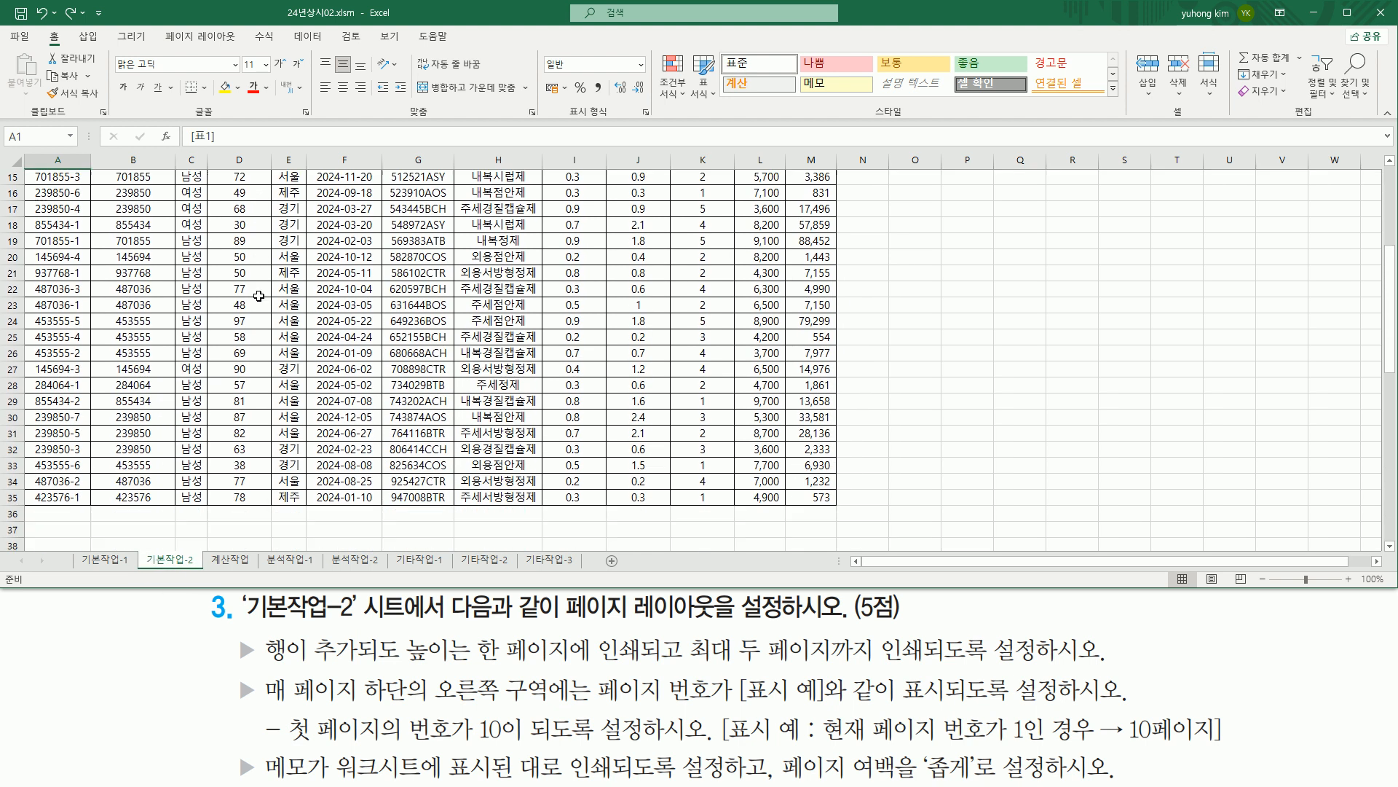
{"action": "scroll", "coordinate": [258, 296], "scroll_direction": "up", "scroll_amount": 3}
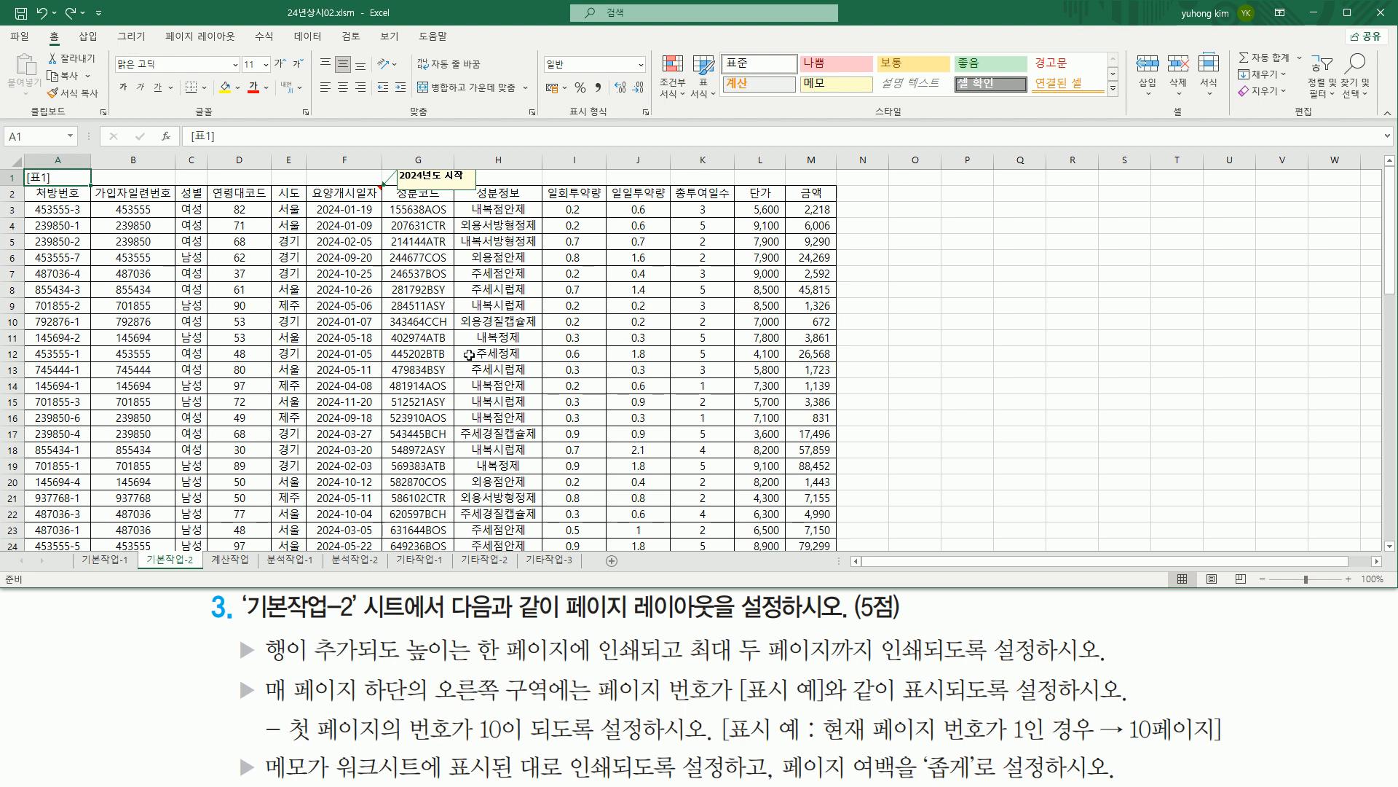
{"action": "left_click", "coordinate": [202, 40]}
{"action": "left_click_drag", "start_coordinate": [159, 41], "coordinate": [242, 28]}
{"action": "mouse_move", "coordinate": [161, 121]}
{"action": "left_mouse_down"}
{"action": "mouse_move", "coordinate": [318, 105]}
{"action": "mouse_move", "coordinate": [318, 126]}
{"action": "left_mouse_up"}
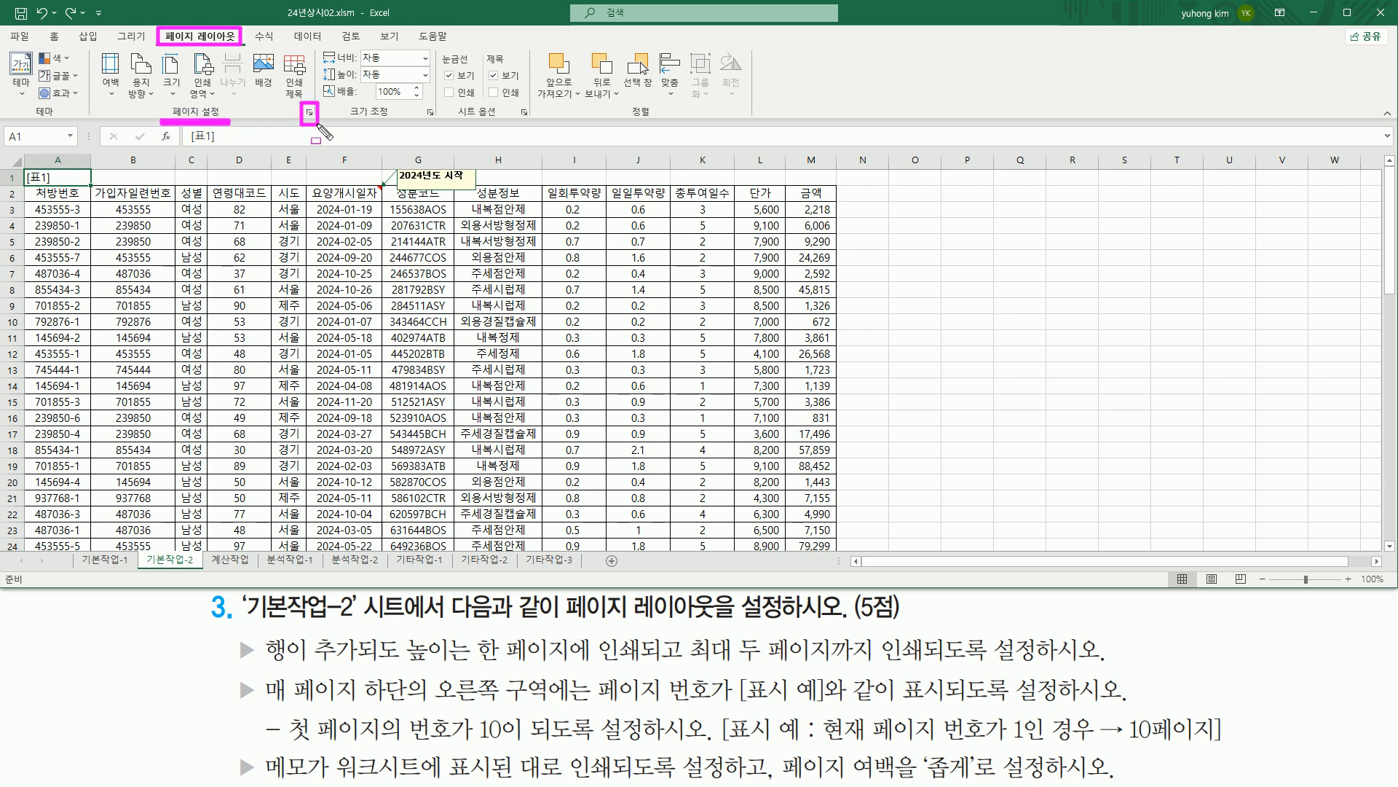
{"action": "left_click", "coordinate": [309, 111]}
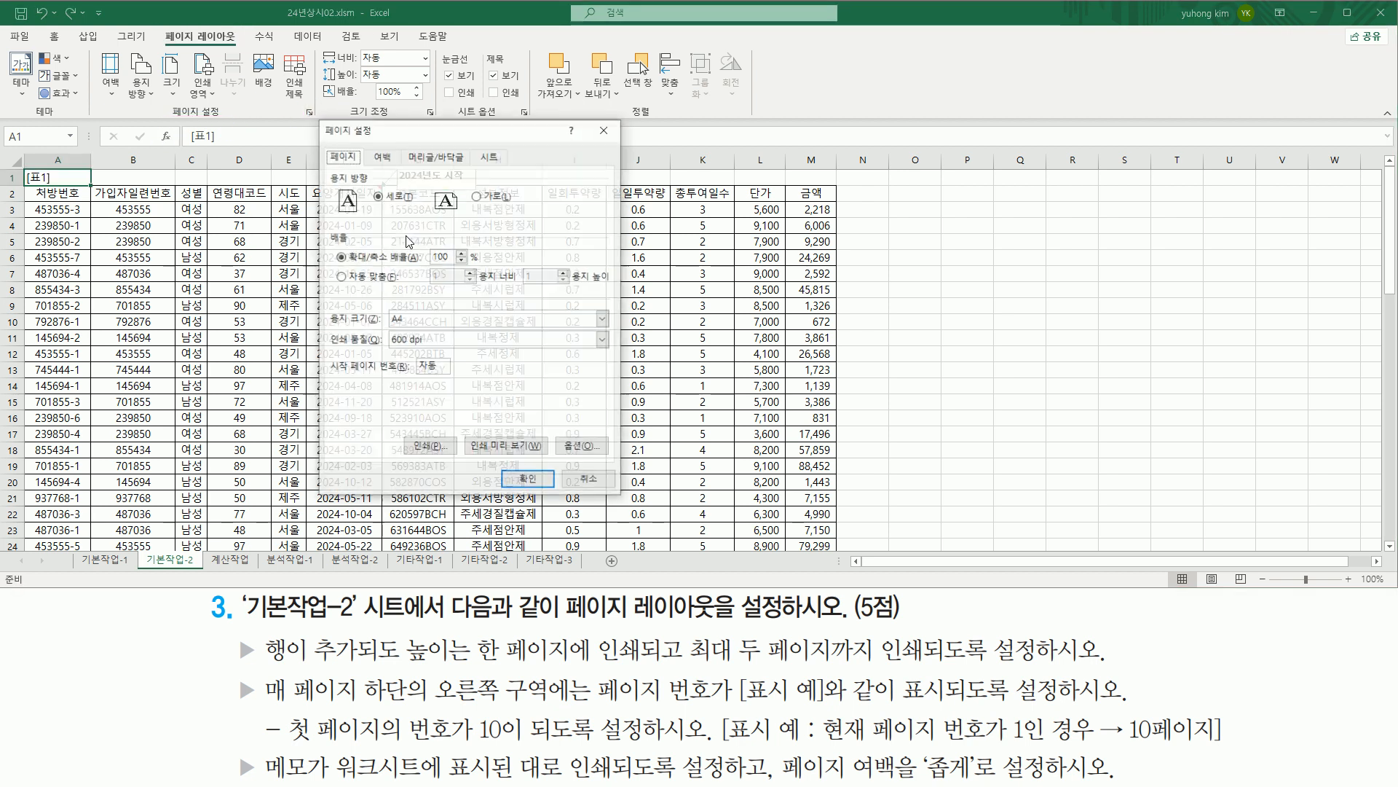
{"action": "left_click_drag", "start_coordinate": [430, 143], "coordinate": [670, 178]}
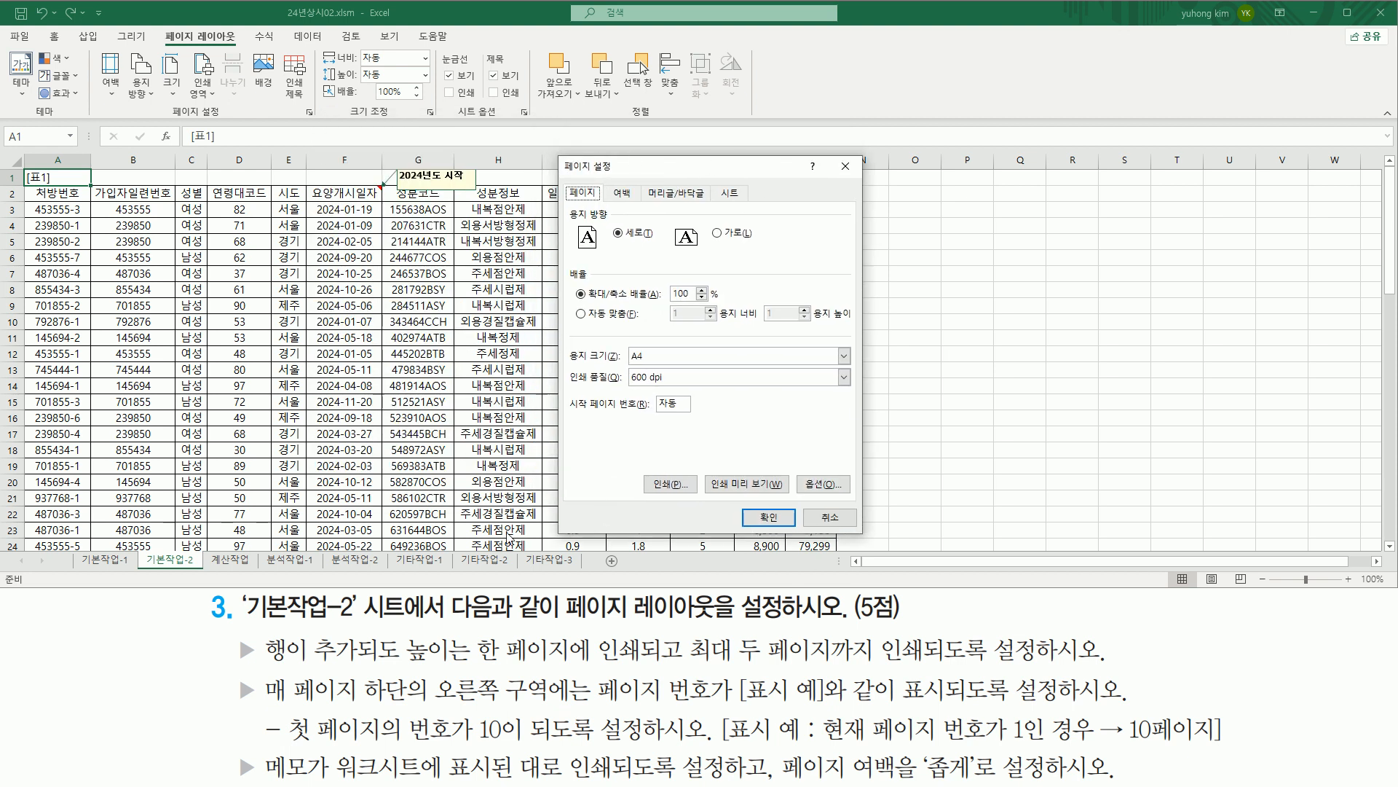
Step: Switch the print scaling to automatic fit (자동 맞춤) for the one-page-height, two-page-maximum requirement
{"action": "mouse_move", "coordinate": [229, 632]}
{"action": "left_mouse_down"}
{"action": "mouse_move", "coordinate": [259, 668]}
{"action": "mouse_move", "coordinate": [398, 664]}
{"action": "left_mouse_up"}
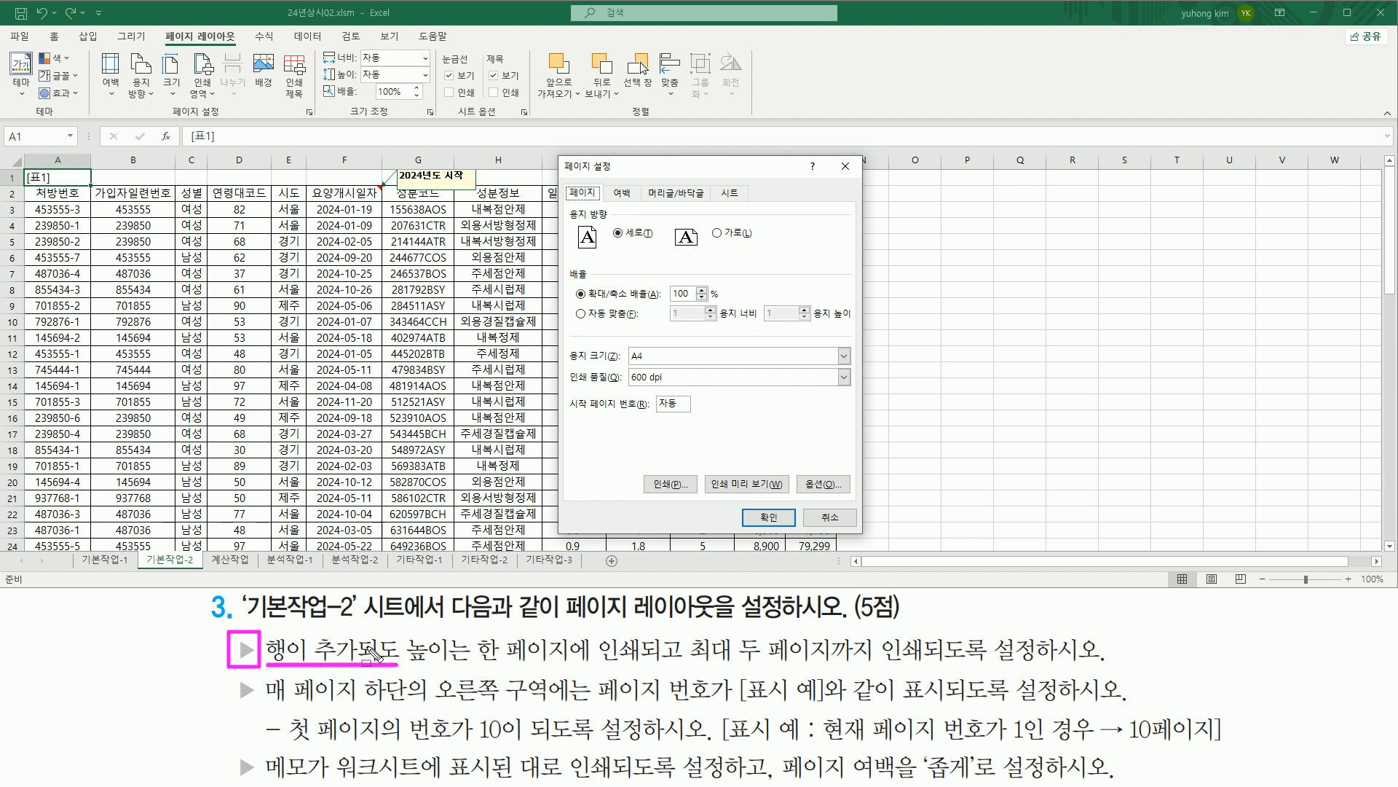
{"action": "mouse_move", "coordinate": [402, 668]}
{"action": "left_mouse_down"}
{"action": "mouse_move", "coordinate": [430, 629]}
{"action": "mouse_move", "coordinate": [464, 673]}
{"action": "mouse_move", "coordinate": [690, 664]}
{"action": "mouse_move", "coordinate": [690, 630]}
{"action": "mouse_move", "coordinate": [859, 628]}
{"action": "mouse_move", "coordinate": [900, 668]}
{"action": "mouse_move", "coordinate": [874, 667]}
{"action": "mouse_move", "coordinate": [1035, 664]}
{"action": "left_mouse_up"}
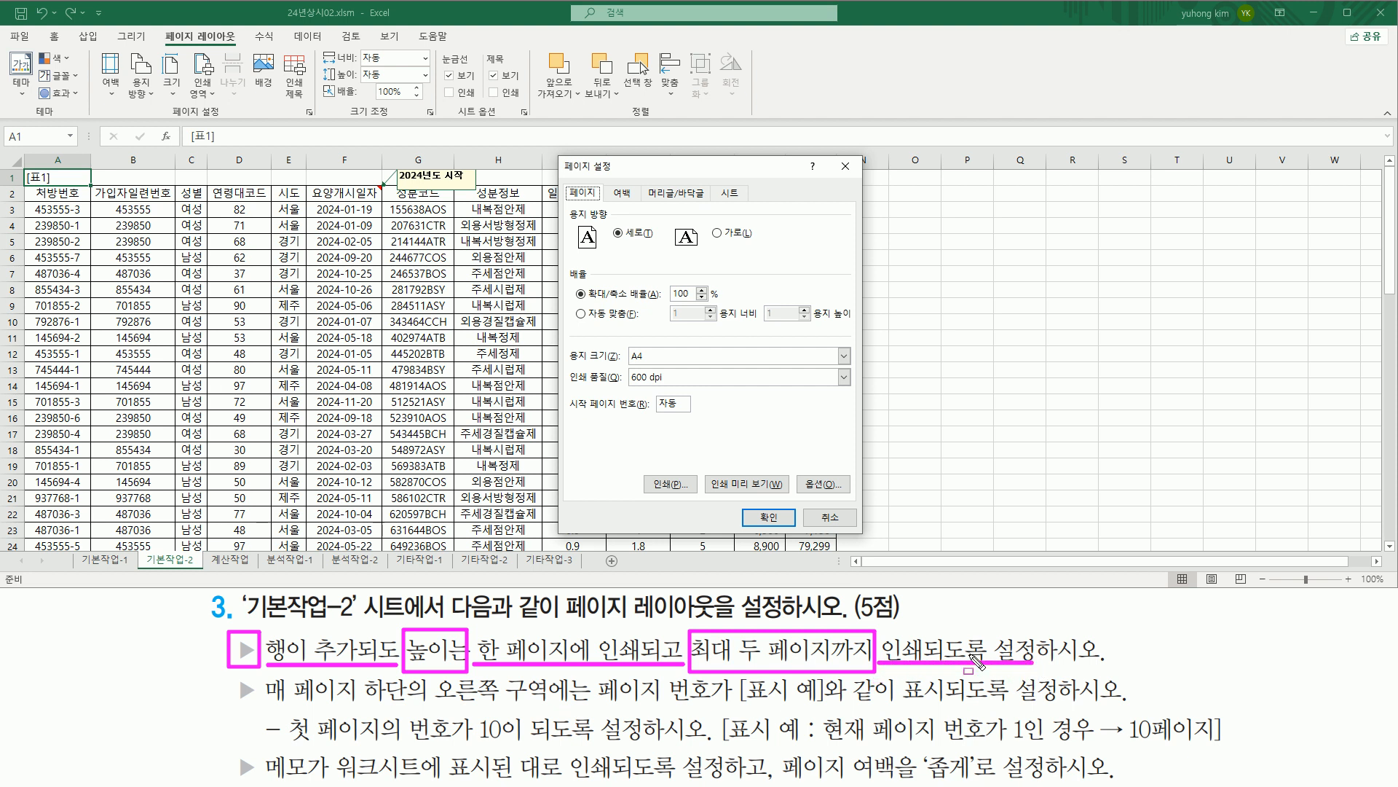
{"action": "mouse_move", "coordinate": [564, 183]}
{"action": "left_mouse_down"}
{"action": "mouse_move", "coordinate": [572, 198]}
{"action": "mouse_move", "coordinate": [602, 191]}
{"action": "mouse_move", "coordinate": [566, 182]}
{"action": "left_mouse_up"}
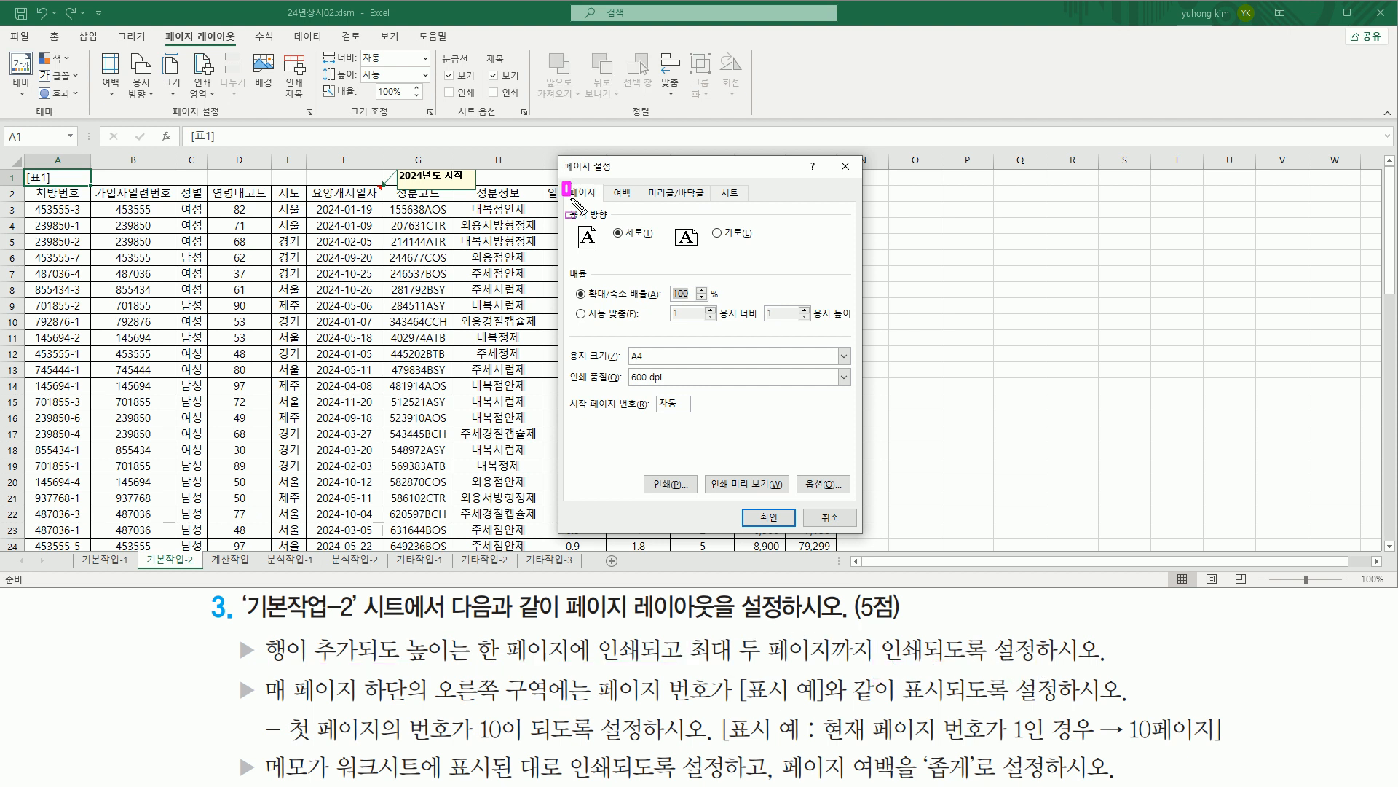
{"action": "left_click_drag", "start_coordinate": [562, 265], "coordinate": [647, 322]}
{"action": "key", "text": "Escape"}
{"action": "left_click", "coordinate": [609, 318]}
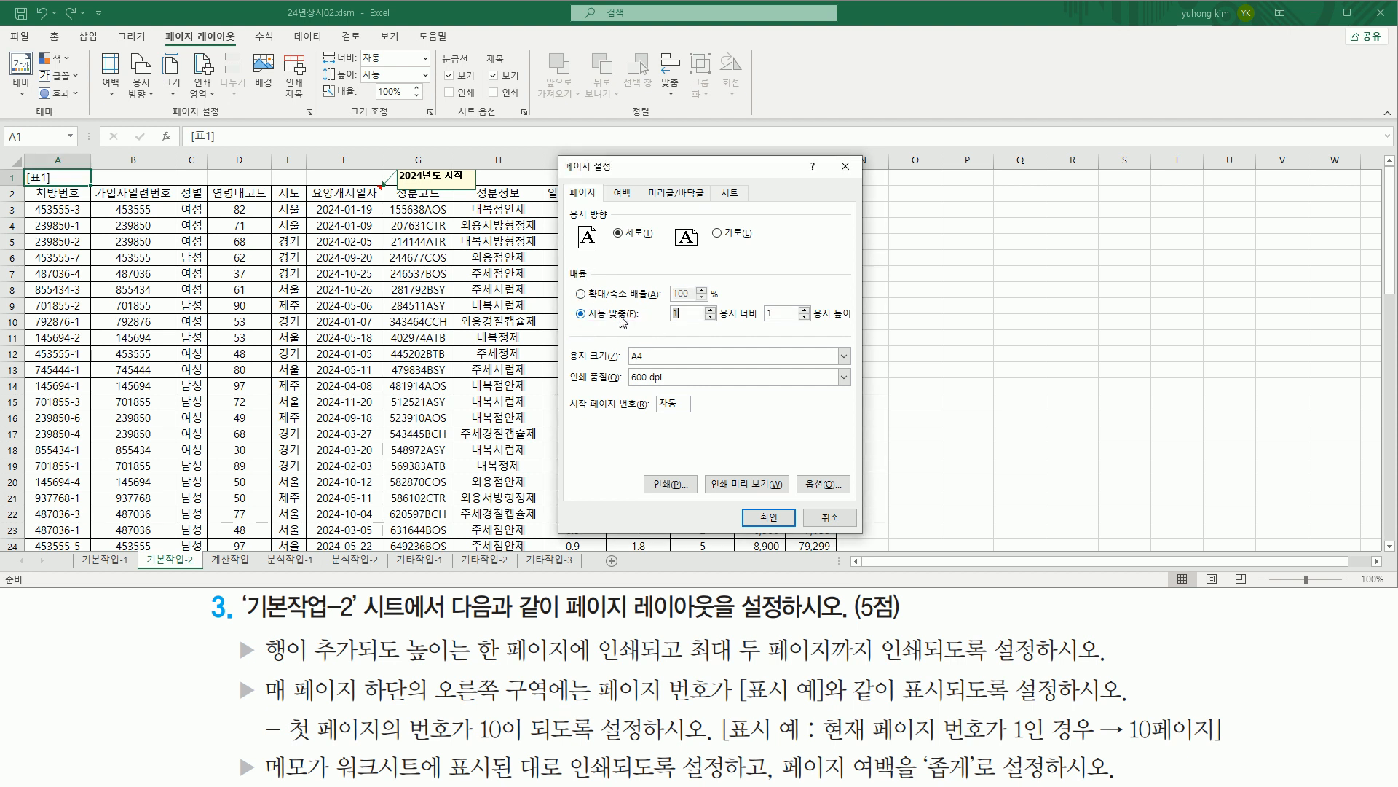
Step: Set the automatic fit to 2 pages wide, keeping the height at 1 page as the task requires
{"action": "mouse_move", "coordinate": [256, 631]}
{"action": "left_mouse_down"}
{"action": "mouse_move", "coordinate": [405, 670]}
{"action": "mouse_move", "coordinate": [929, 674]}
{"action": "left_mouse_up"}
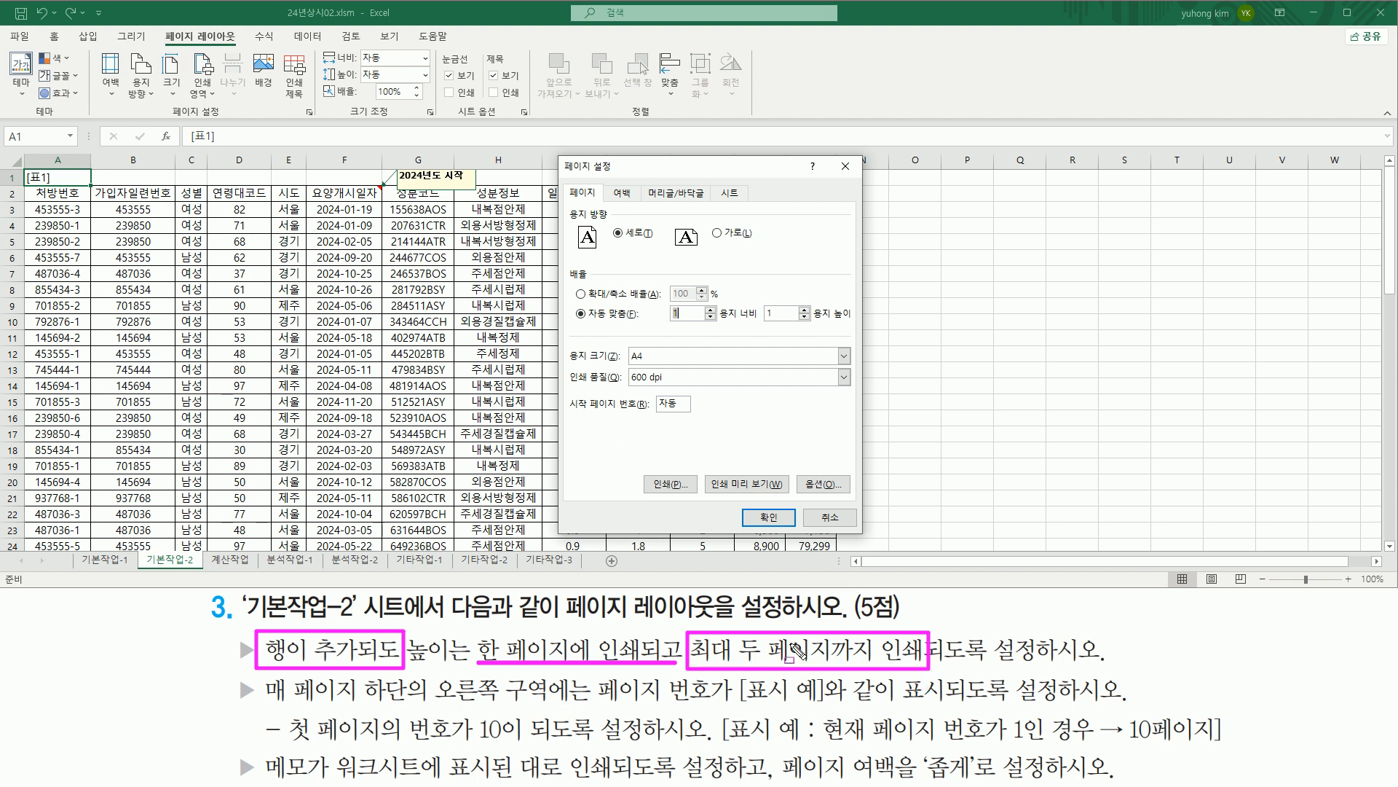
{"action": "key", "text": "Escape"}
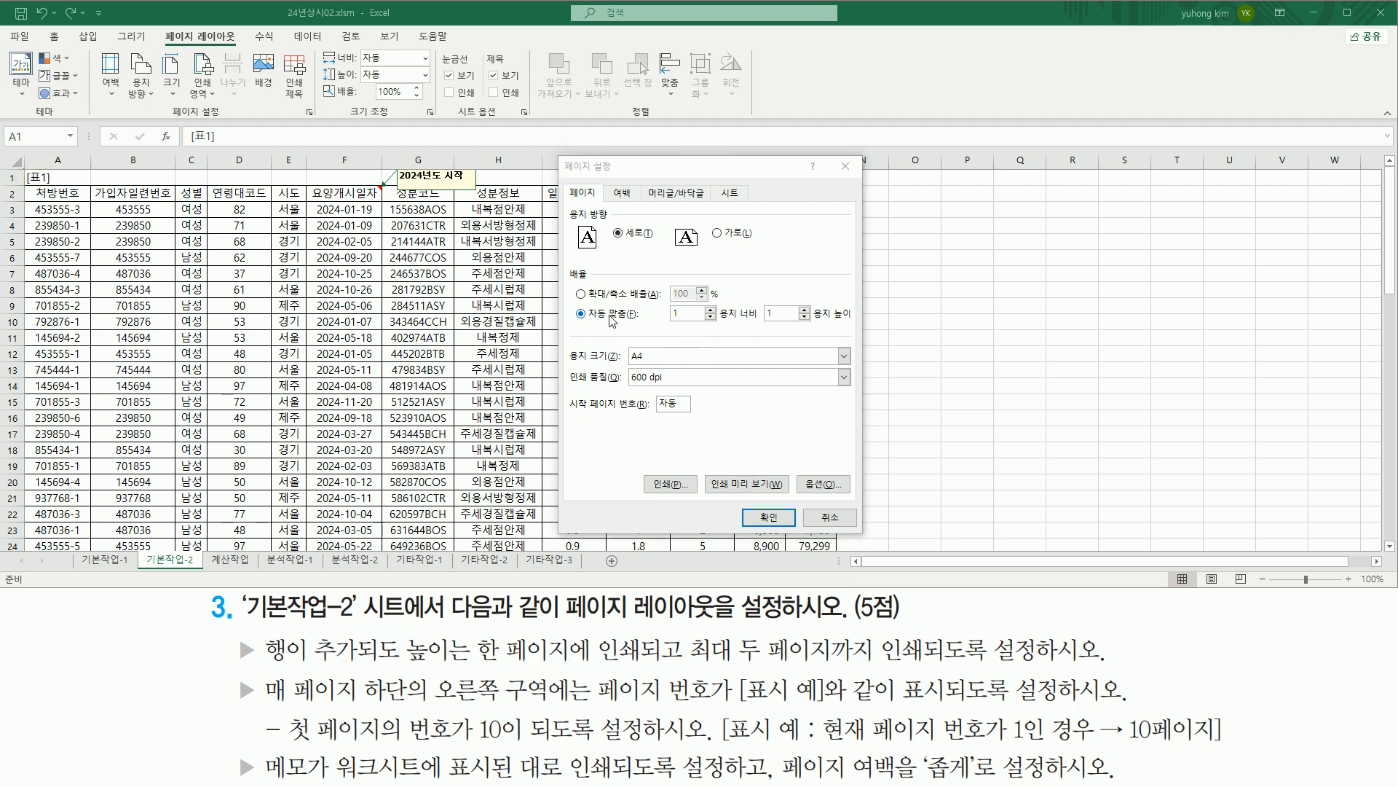
{"action": "left_click", "coordinate": [656, 314]}
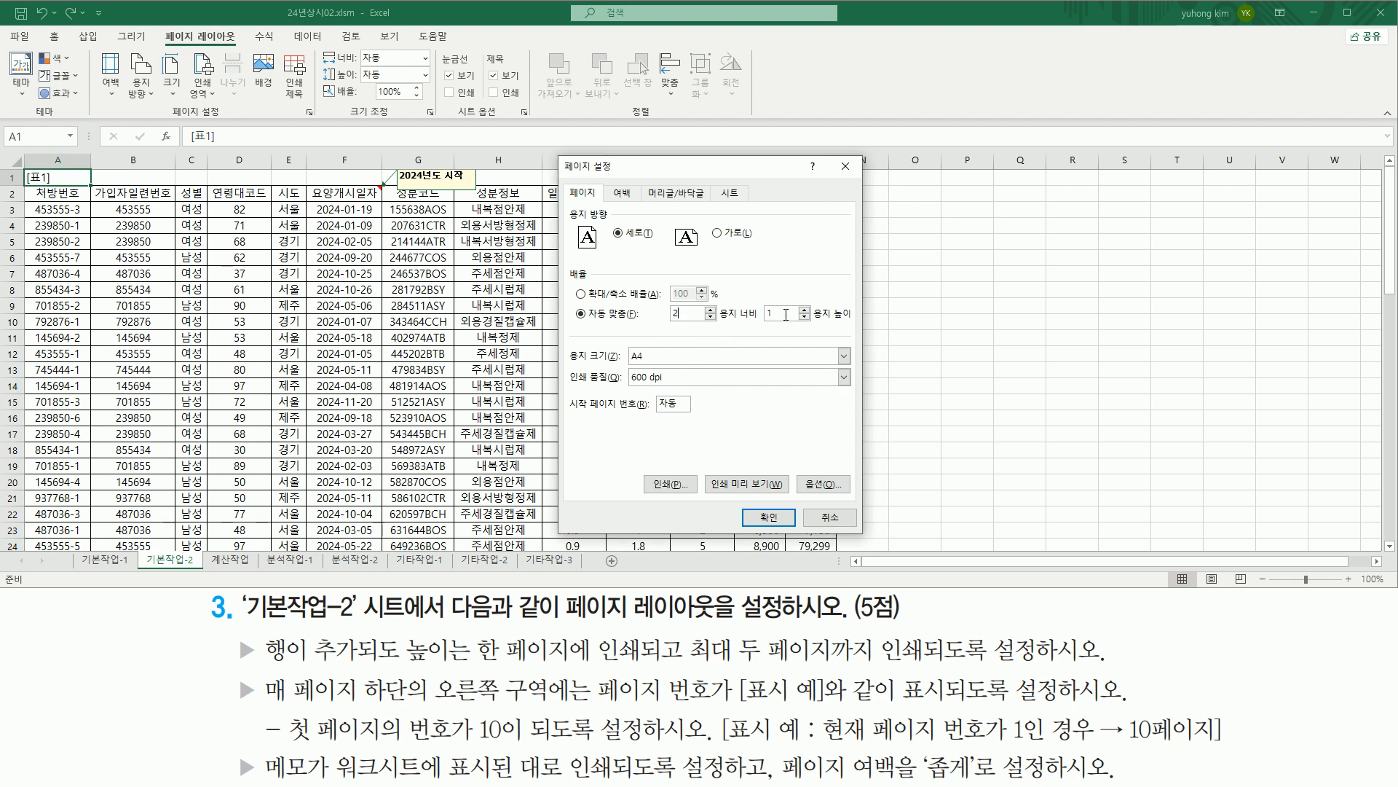
{"action": "left_click_drag", "start_coordinate": [405, 670], "coordinate": [656, 668]}
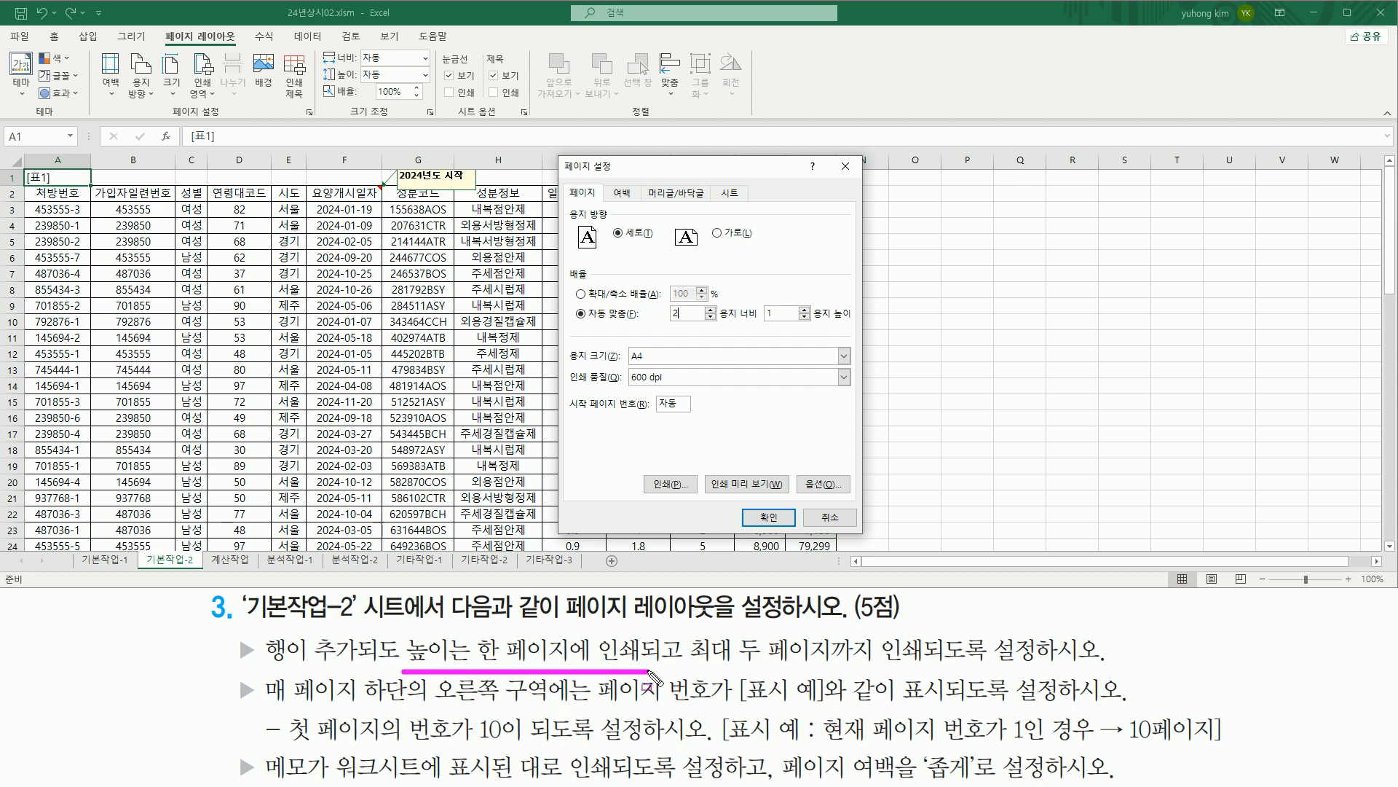
{"action": "mouse_move", "coordinate": [760, 296]}
{"action": "left_mouse_down"}
{"action": "mouse_move", "coordinate": [772, 326]}
{"action": "mouse_move", "coordinate": [854, 329]}
{"action": "left_mouse_up"}
{"action": "key", "text": "Escape"}
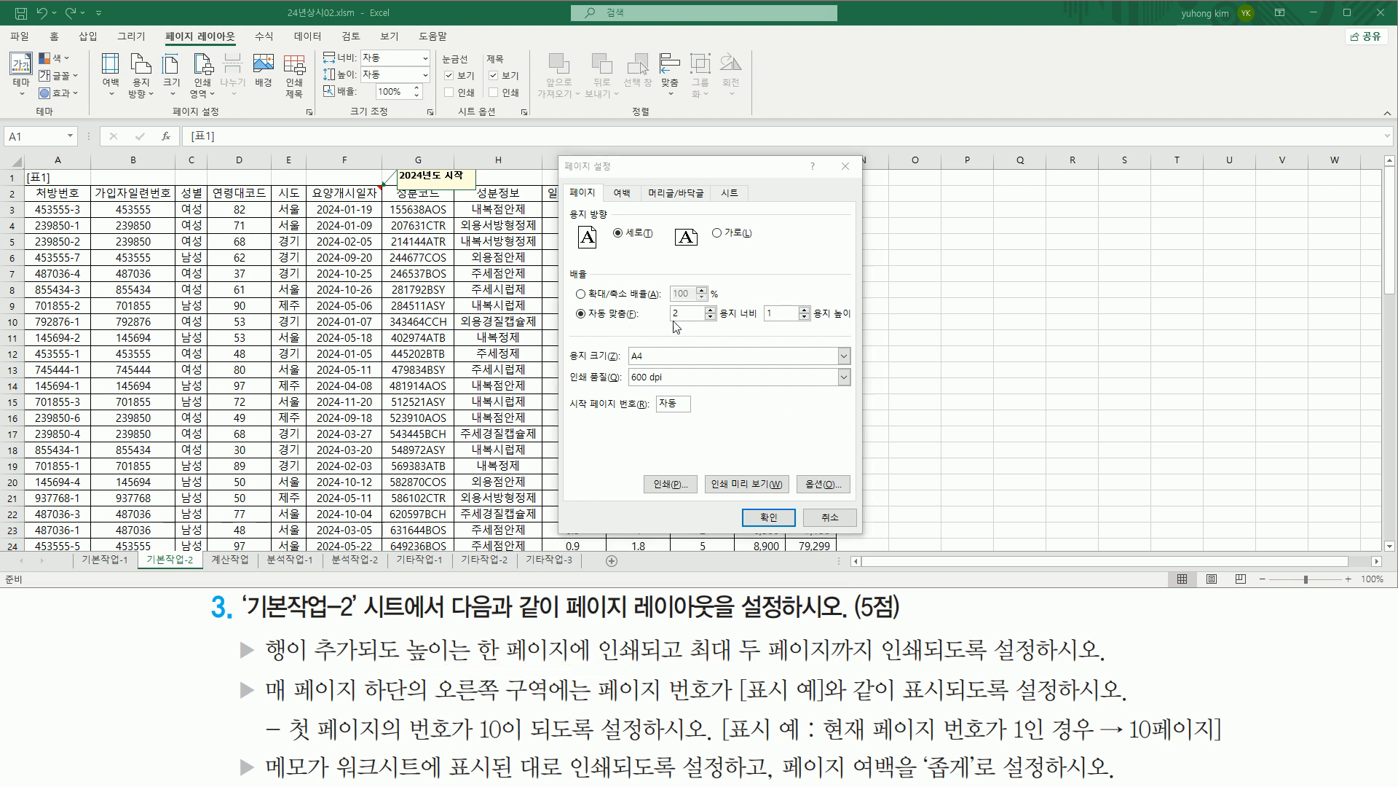
{"action": "left_click_drag", "start_coordinate": [653, 324], "coordinate": [864, 324]}
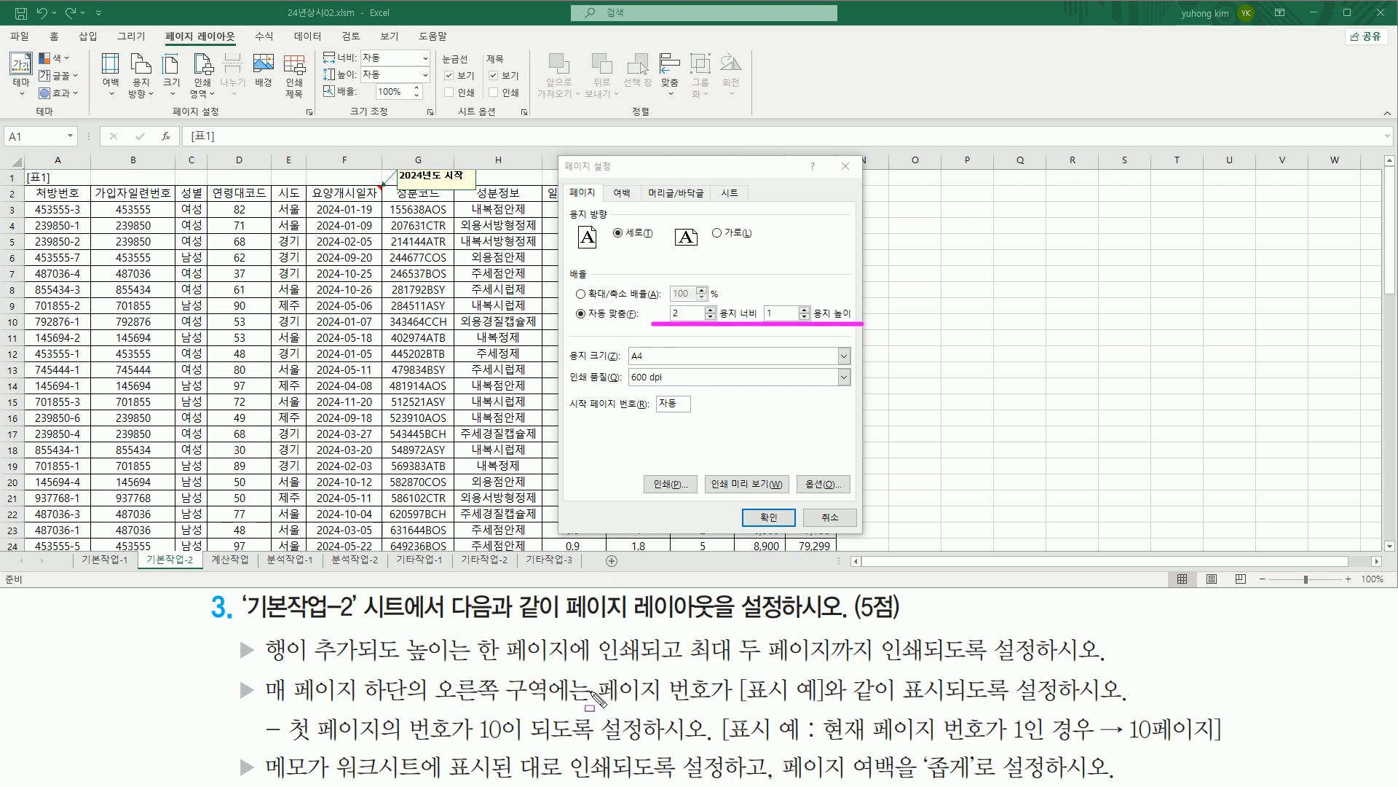
{"action": "key", "text": "Escape"}
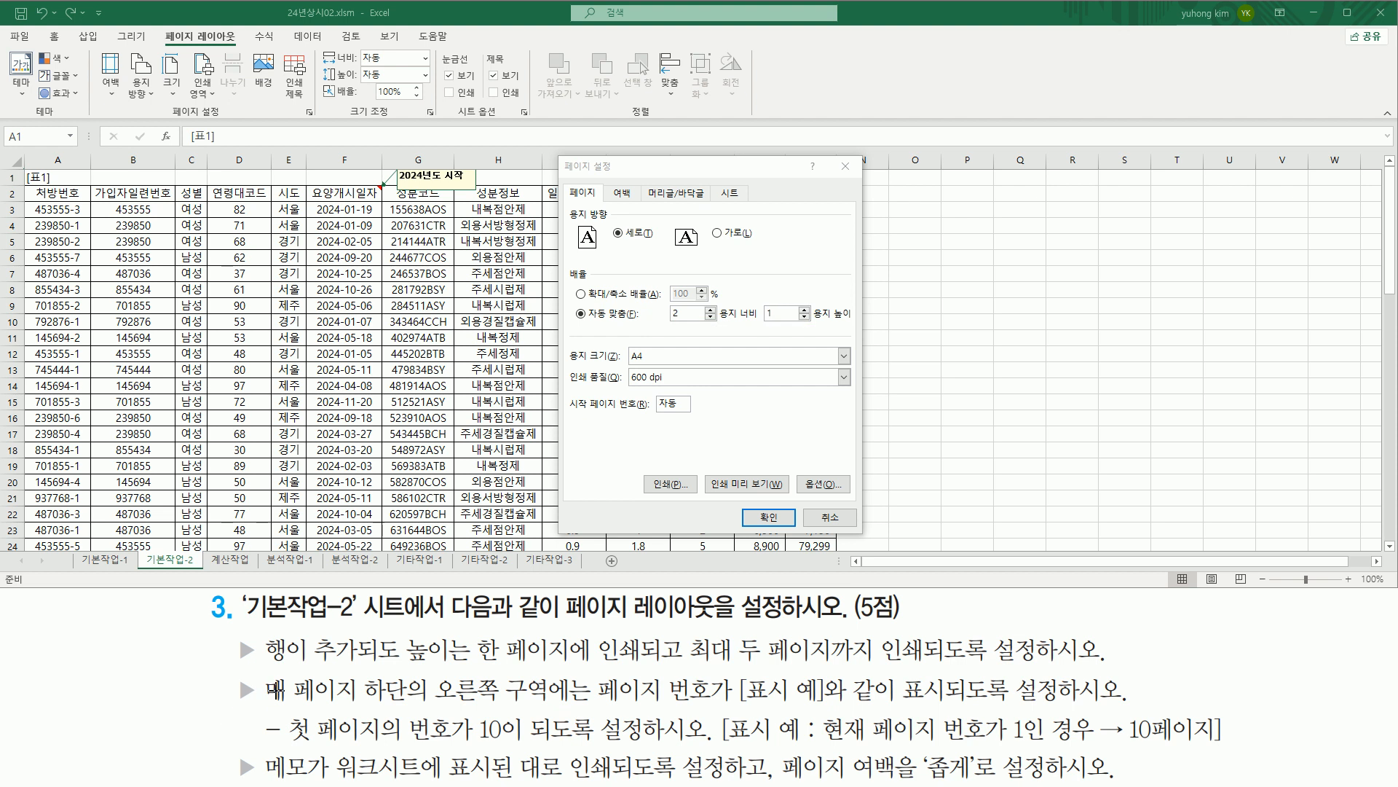
Step: Open the custom footer editor for the page number required at the bottom of every page
{"action": "mouse_move", "coordinate": [259, 674]}
{"action": "left_mouse_down"}
{"action": "mouse_move", "coordinate": [402, 704]}
{"action": "mouse_move", "coordinate": [716, 705]}
{"action": "left_mouse_up"}
{"action": "key", "text": "Escape"}
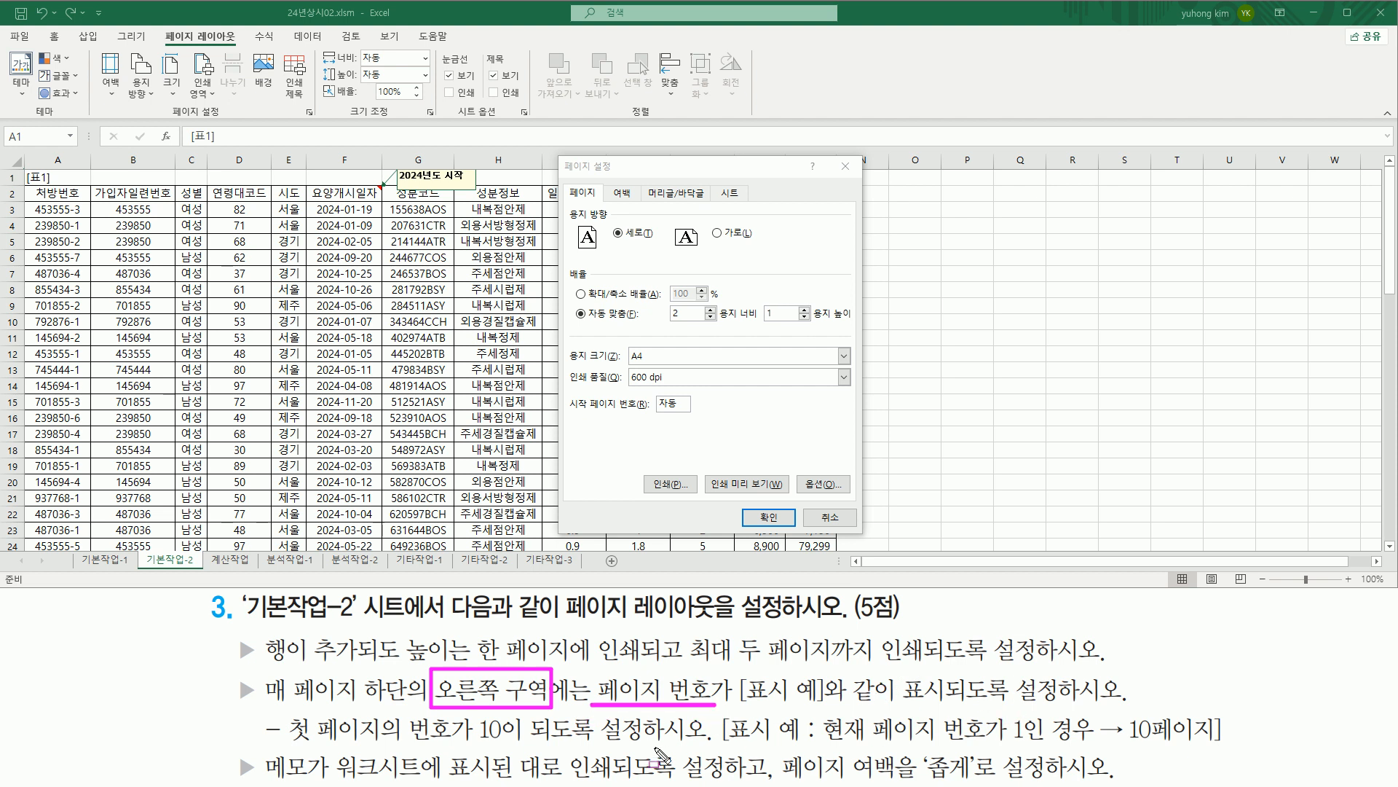
{"action": "mouse_move", "coordinate": [259, 670]}
{"action": "left_mouse_down"}
{"action": "mouse_move", "coordinate": [281, 703]}
{"action": "mouse_move", "coordinate": [406, 701]}
{"action": "left_mouse_up"}
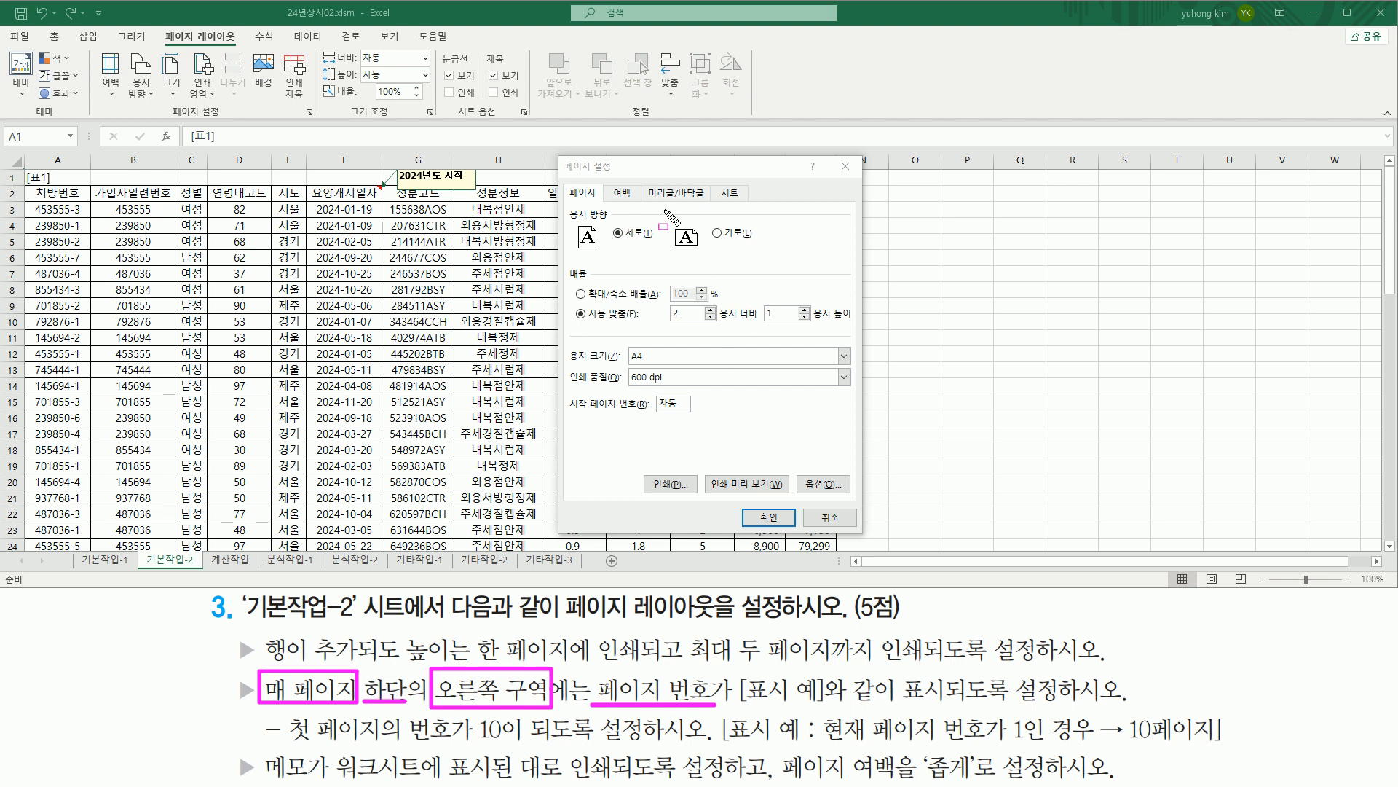
{"action": "left_click_drag", "start_coordinate": [644, 207], "coordinate": [713, 182]}
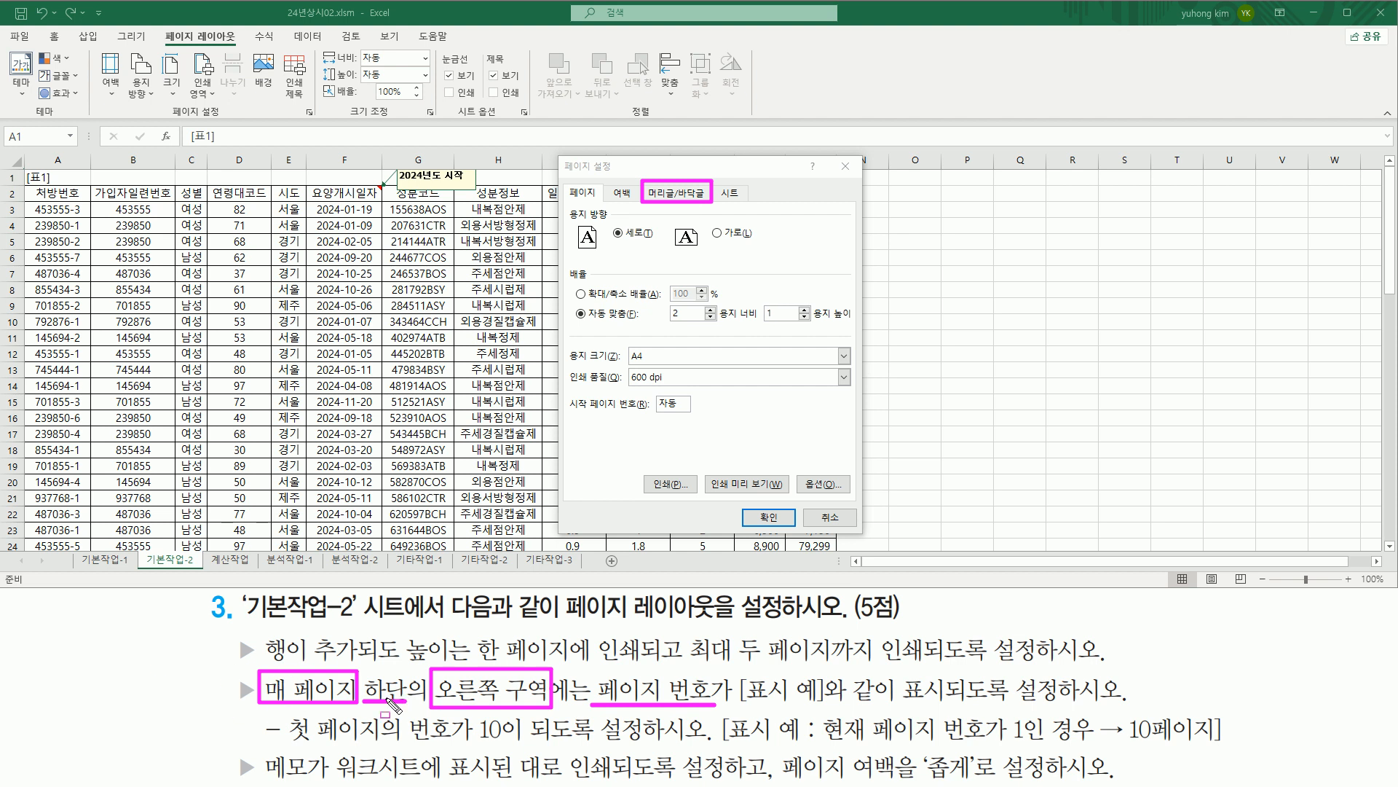
{"action": "left_click", "coordinate": [681, 193]}
{"action": "left_click_drag", "start_coordinate": [644, 182], "coordinate": [707, 202]}
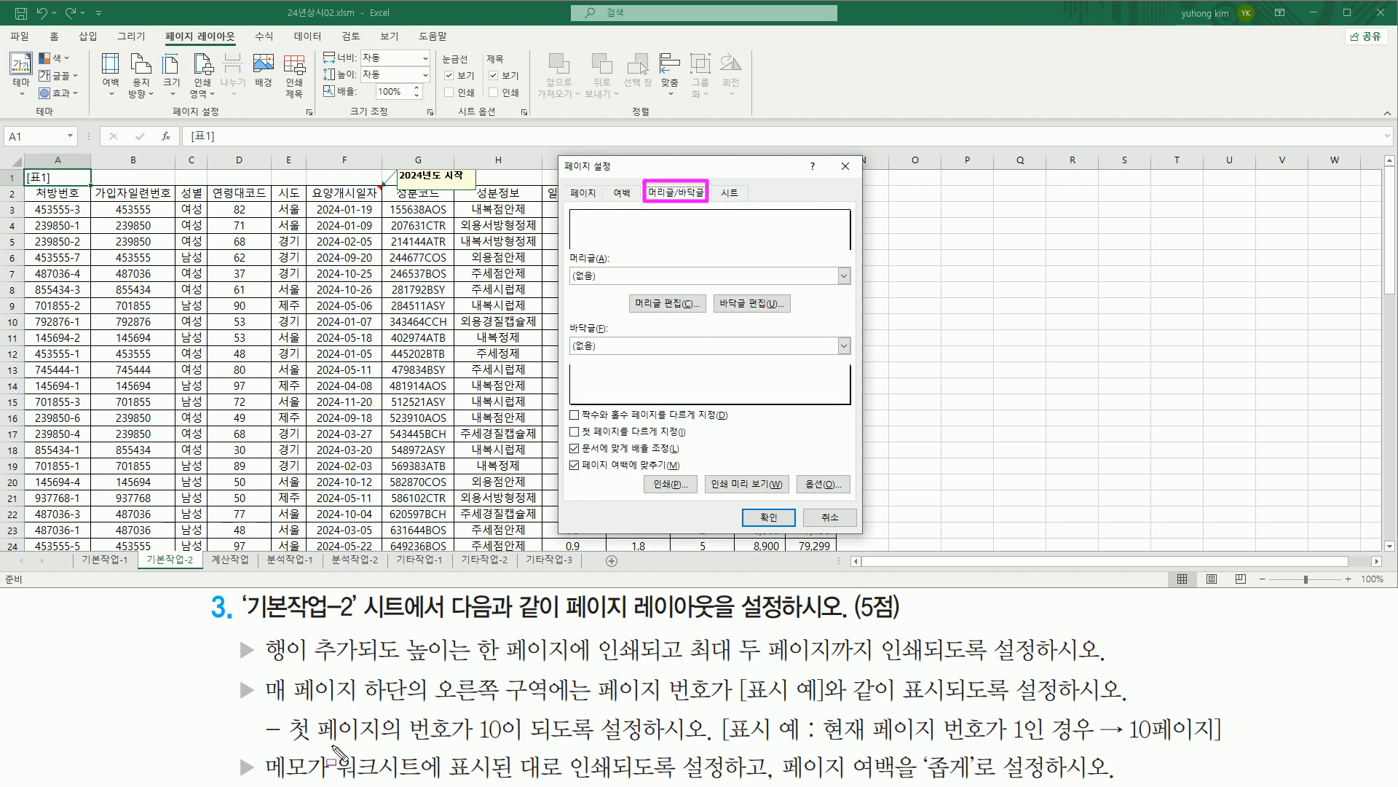
{"action": "left_click_drag", "start_coordinate": [264, 703], "coordinate": [425, 706]}
{"action": "left_click_drag", "start_coordinate": [714, 292], "coordinate": [794, 315]}
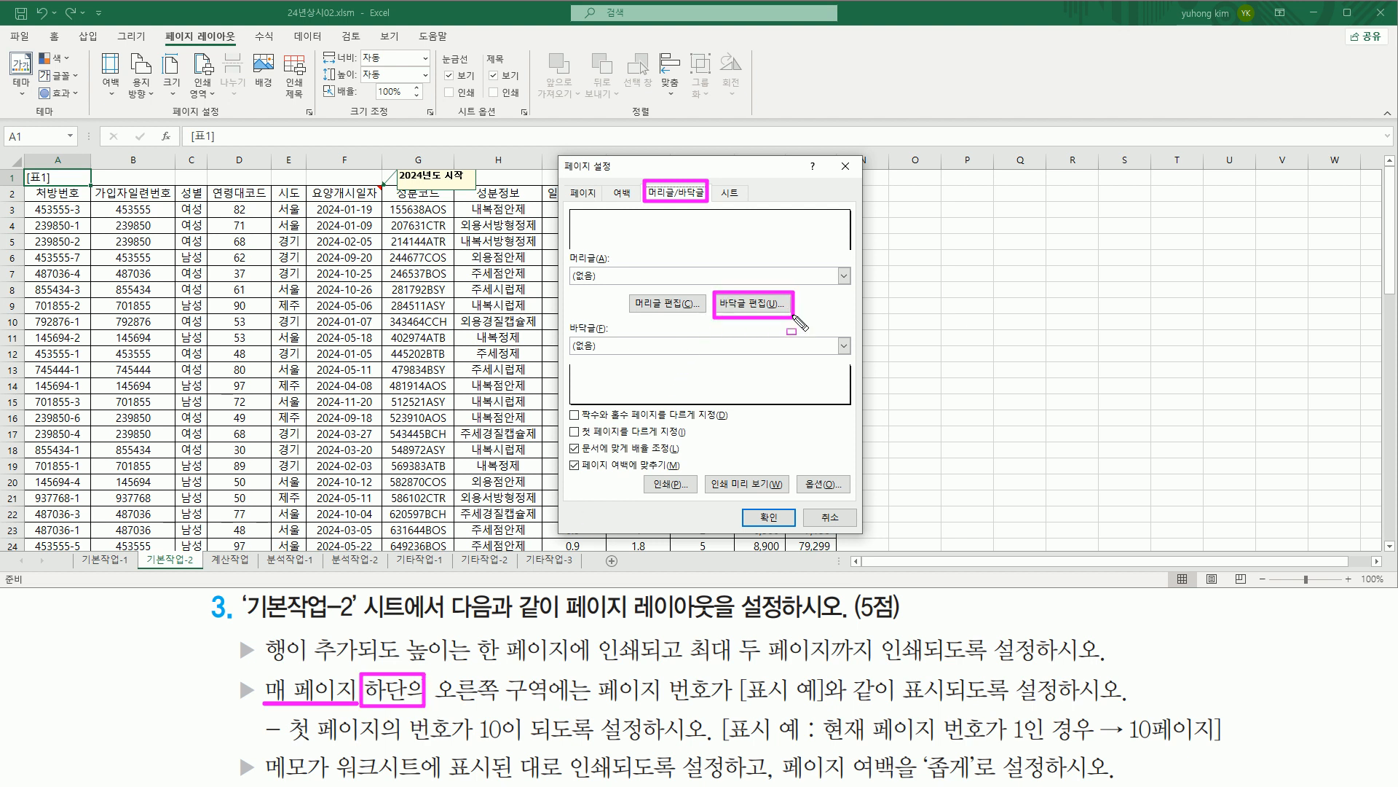
{"action": "left_click", "coordinate": [752, 303]}
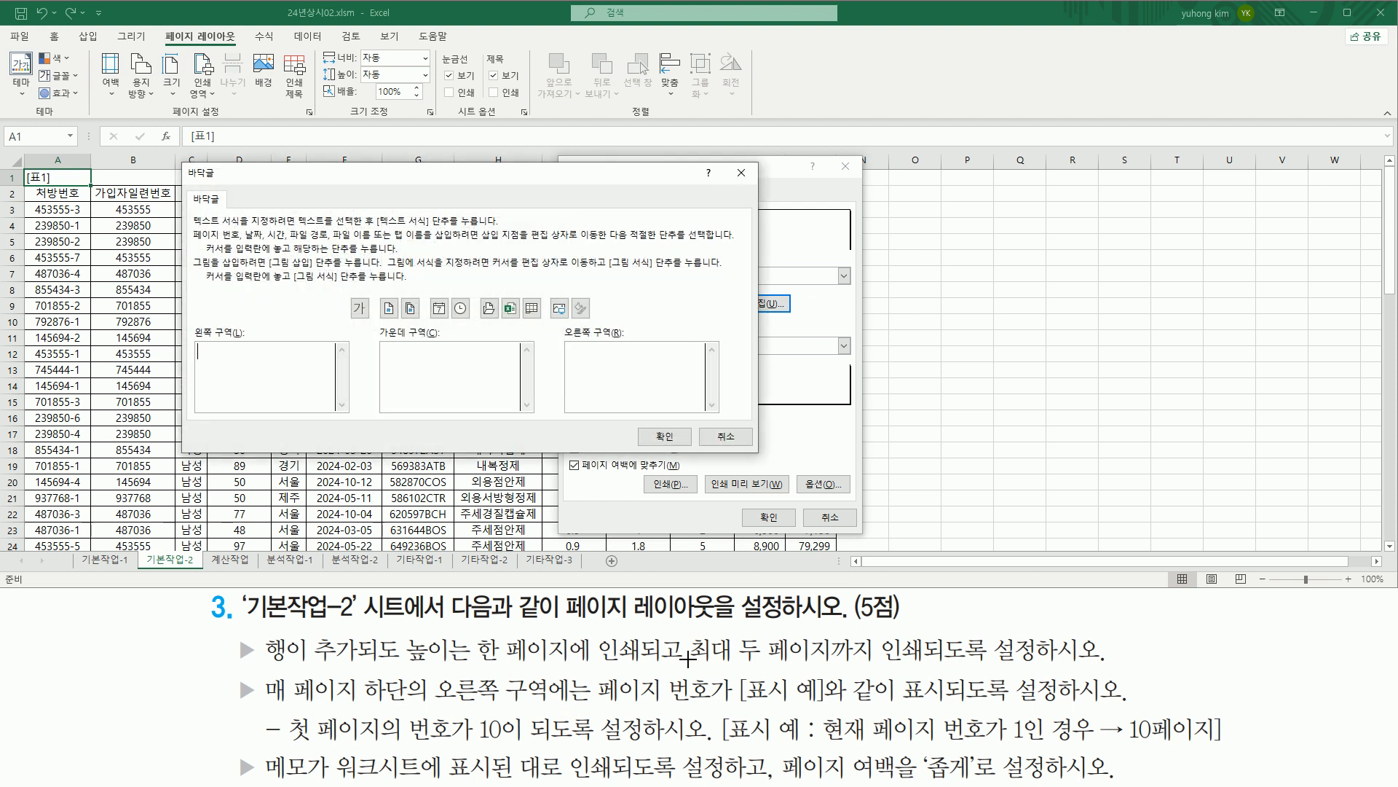
Step: Insert the page number code &[페이지 번호] in the footer's right section (오른쪽 구역)
{"action": "left_click_drag", "start_coordinate": [262, 701], "coordinate": [568, 707]}
{"action": "mouse_move", "coordinate": [575, 345]}
{"action": "left_mouse_down"}
{"action": "mouse_move", "coordinate": [576, 375]}
{"action": "mouse_move", "coordinate": [690, 347]}
{"action": "mouse_move", "coordinate": [575, 345]}
{"action": "left_mouse_up"}
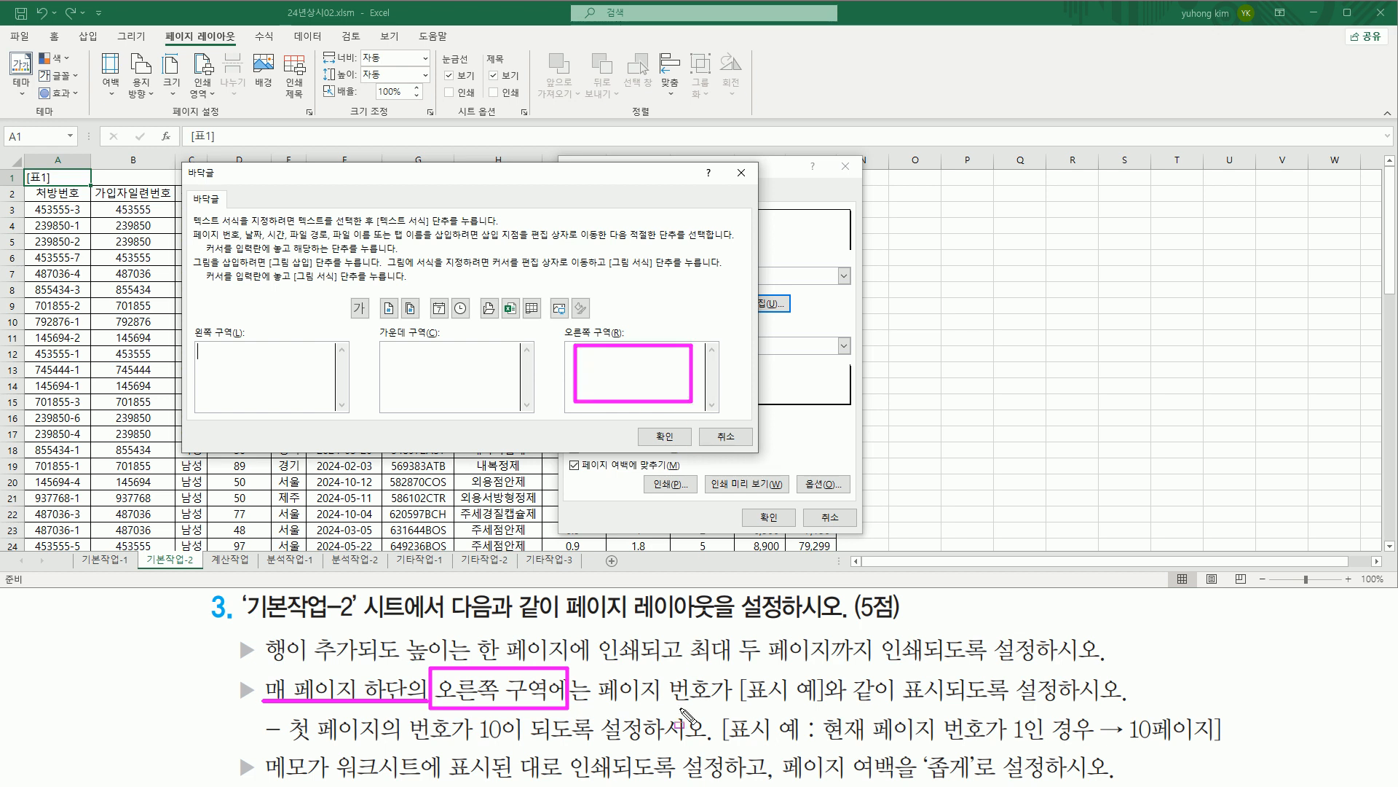
{"action": "left_click_drag", "start_coordinate": [590, 705], "coordinate": [707, 705]}
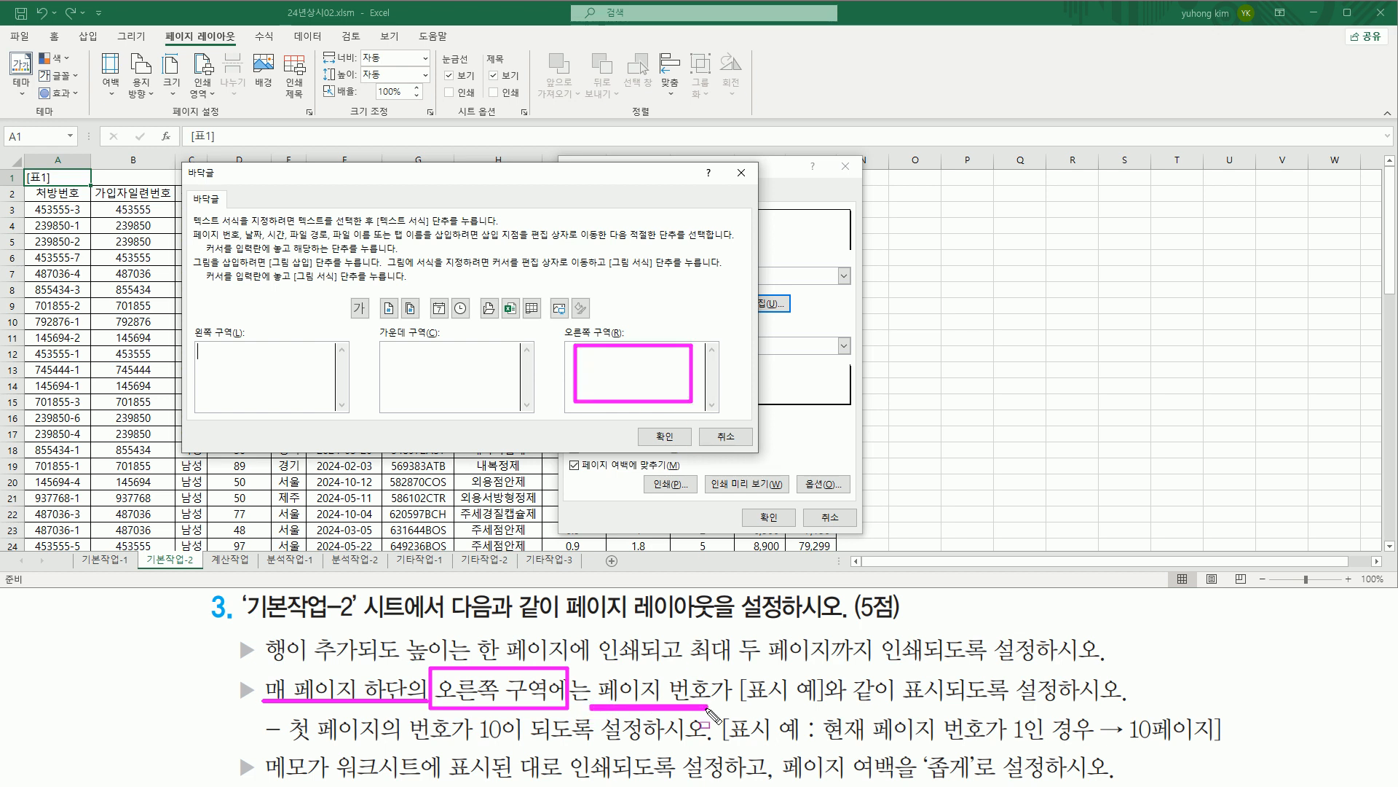
{"action": "mouse_move", "coordinate": [289, 740]}
{"action": "left_mouse_down"}
{"action": "mouse_move", "coordinate": [459, 740]}
{"action": "mouse_move", "coordinate": [474, 713]}
{"action": "mouse_move", "coordinate": [507, 741]}
{"action": "mouse_move", "coordinate": [474, 742]}
{"action": "mouse_move", "coordinate": [728, 741]}
{"action": "mouse_move", "coordinate": [688, 741]}
{"action": "left_mouse_up"}
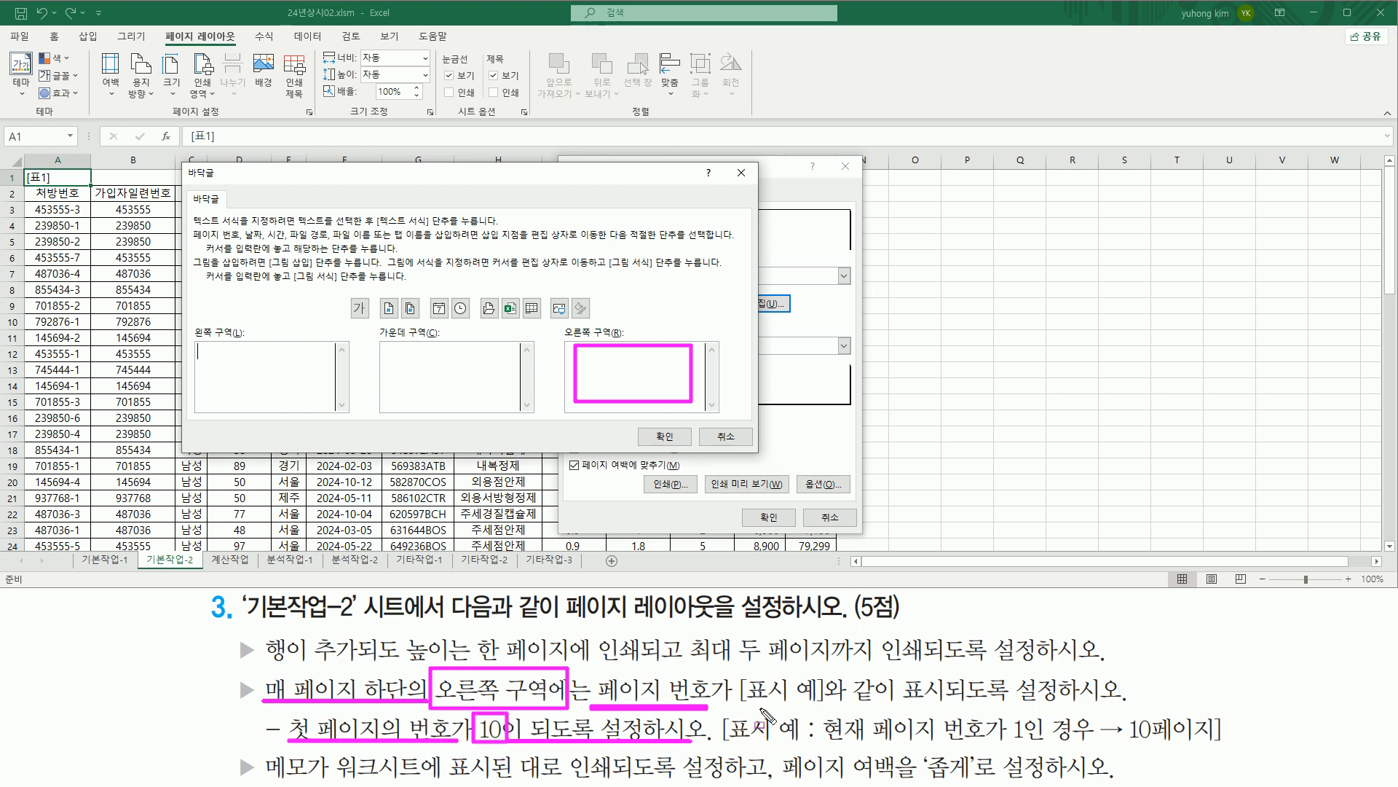
{"action": "mouse_move", "coordinate": [817, 745]}
{"action": "left_mouse_down"}
{"action": "mouse_move", "coordinate": [1145, 755]}
{"action": "mouse_move", "coordinate": [1158, 750]}
{"action": "mouse_move", "coordinate": [1153, 714]}
{"action": "mouse_move", "coordinate": [1209, 745]}
{"action": "left_mouse_up"}
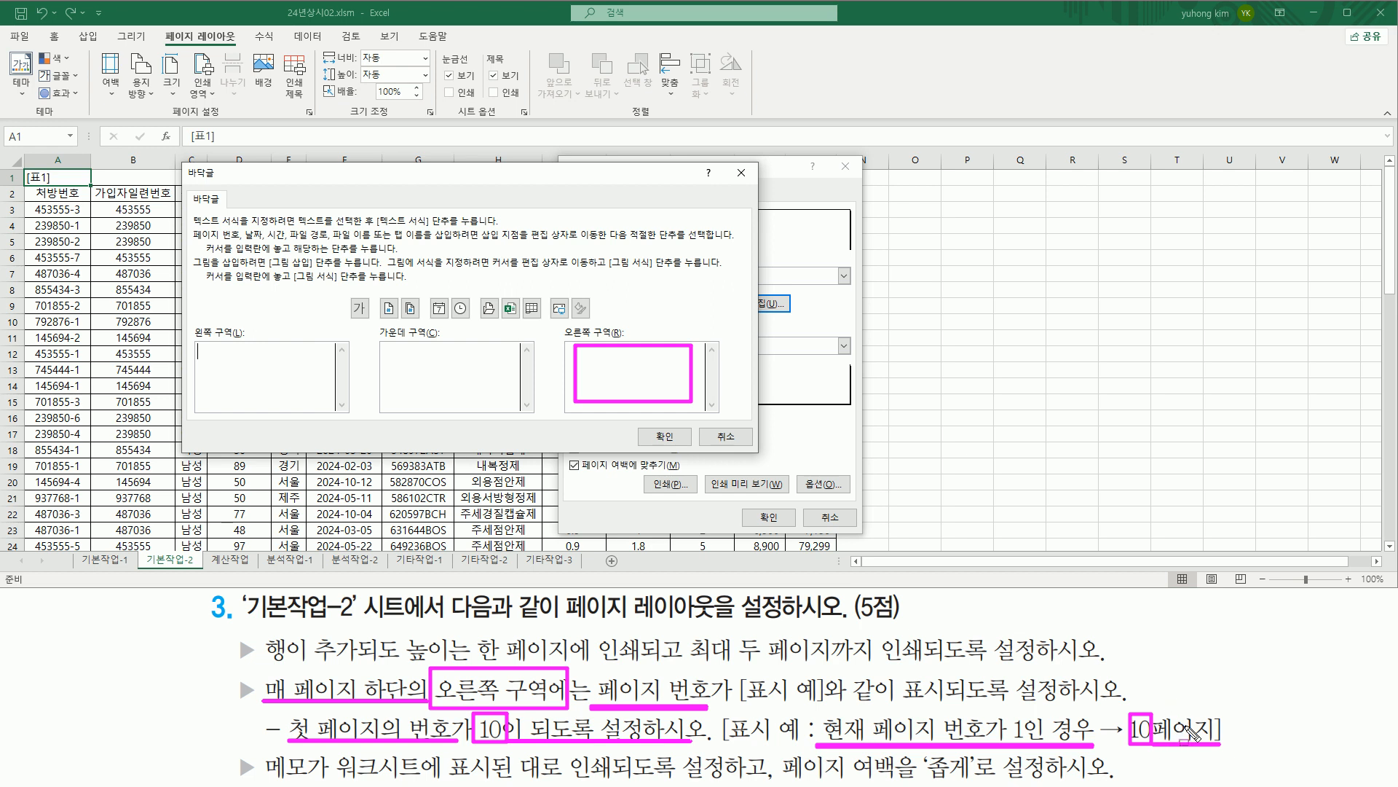
{"action": "key", "text": "Escape"}
{"action": "left_click", "coordinate": [625, 368]}
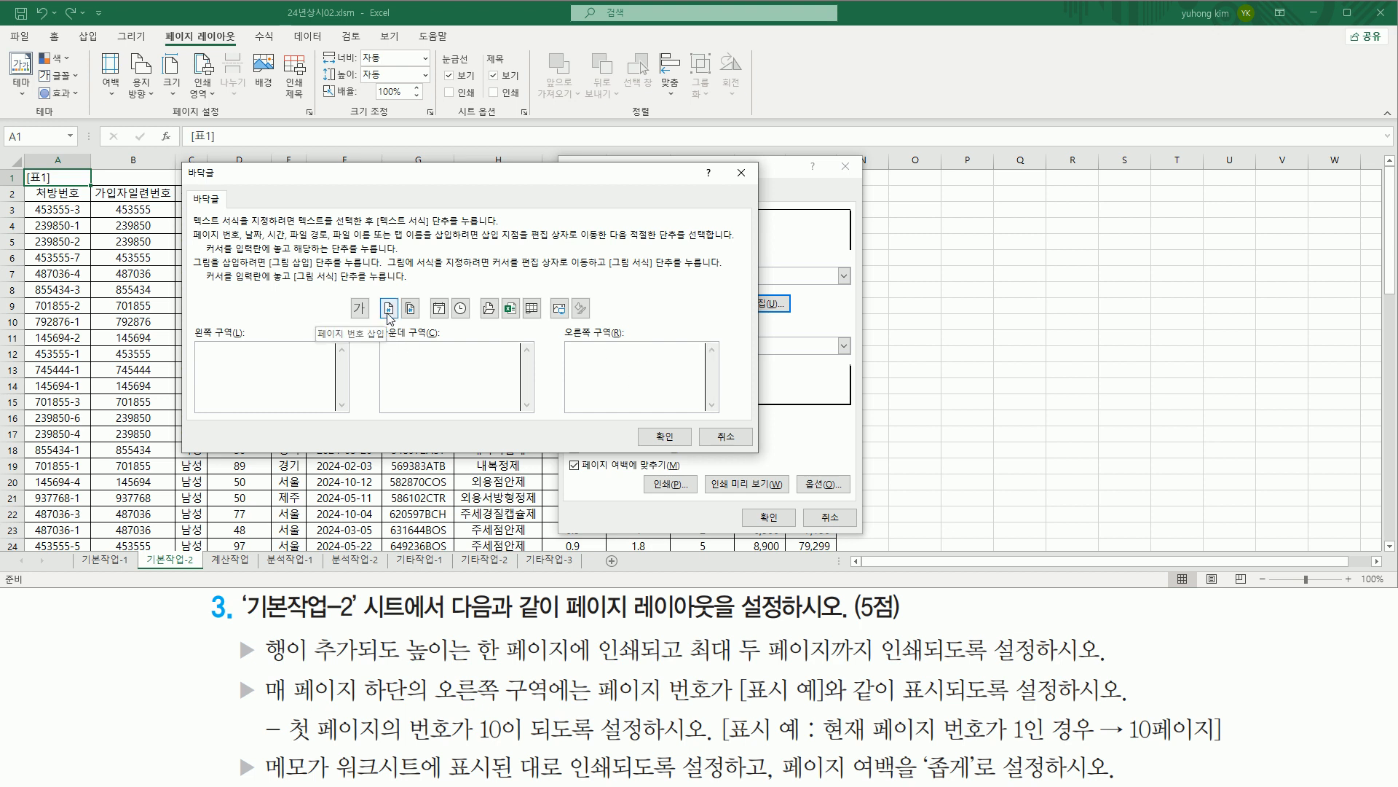
{"action": "left_click_drag", "start_coordinate": [381, 296], "coordinate": [398, 322]}
{"action": "key", "text": "Escape"}
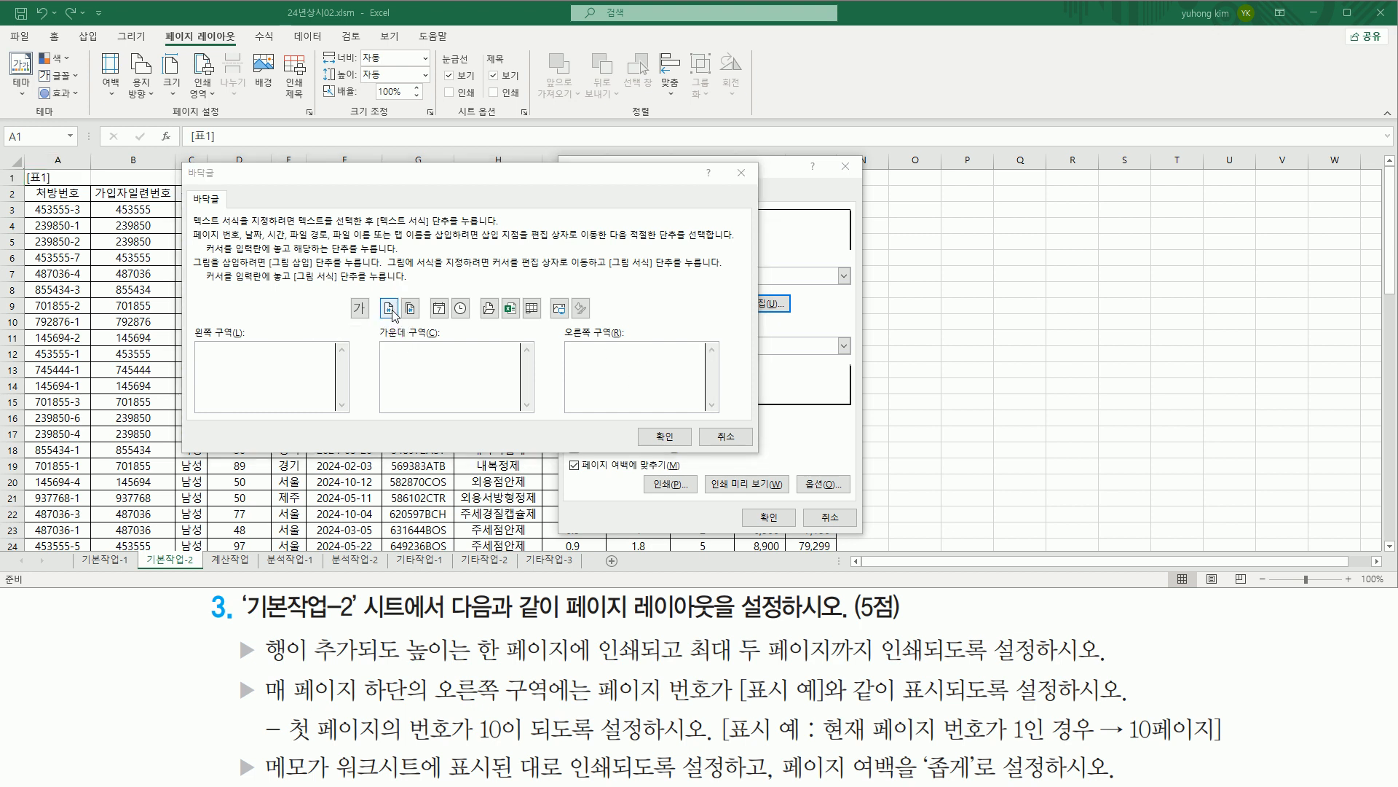
{"action": "left_click", "coordinate": [389, 309]}
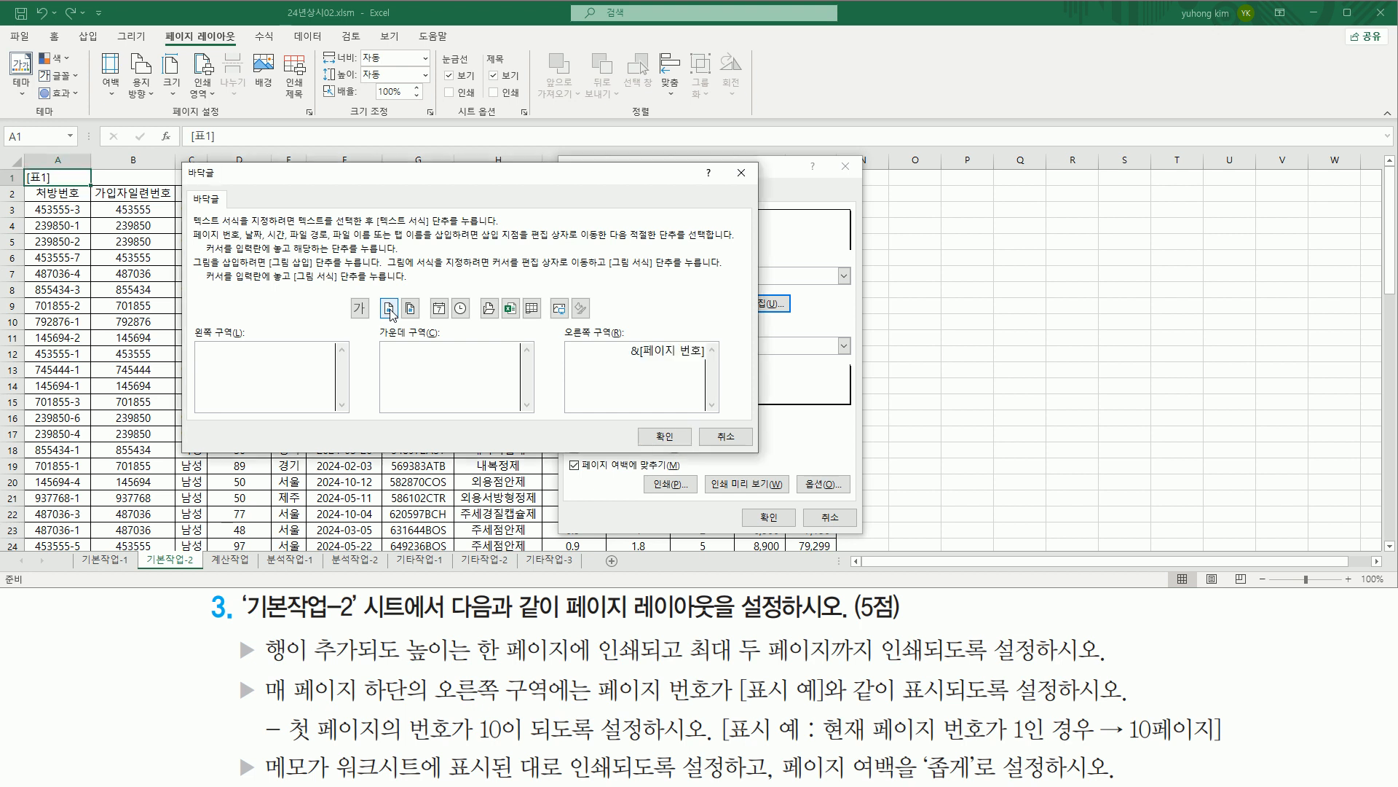
{"action": "left_click_drag", "start_coordinate": [623, 376], "coordinate": [727, 341]}
{"action": "key", "text": "Escape"}
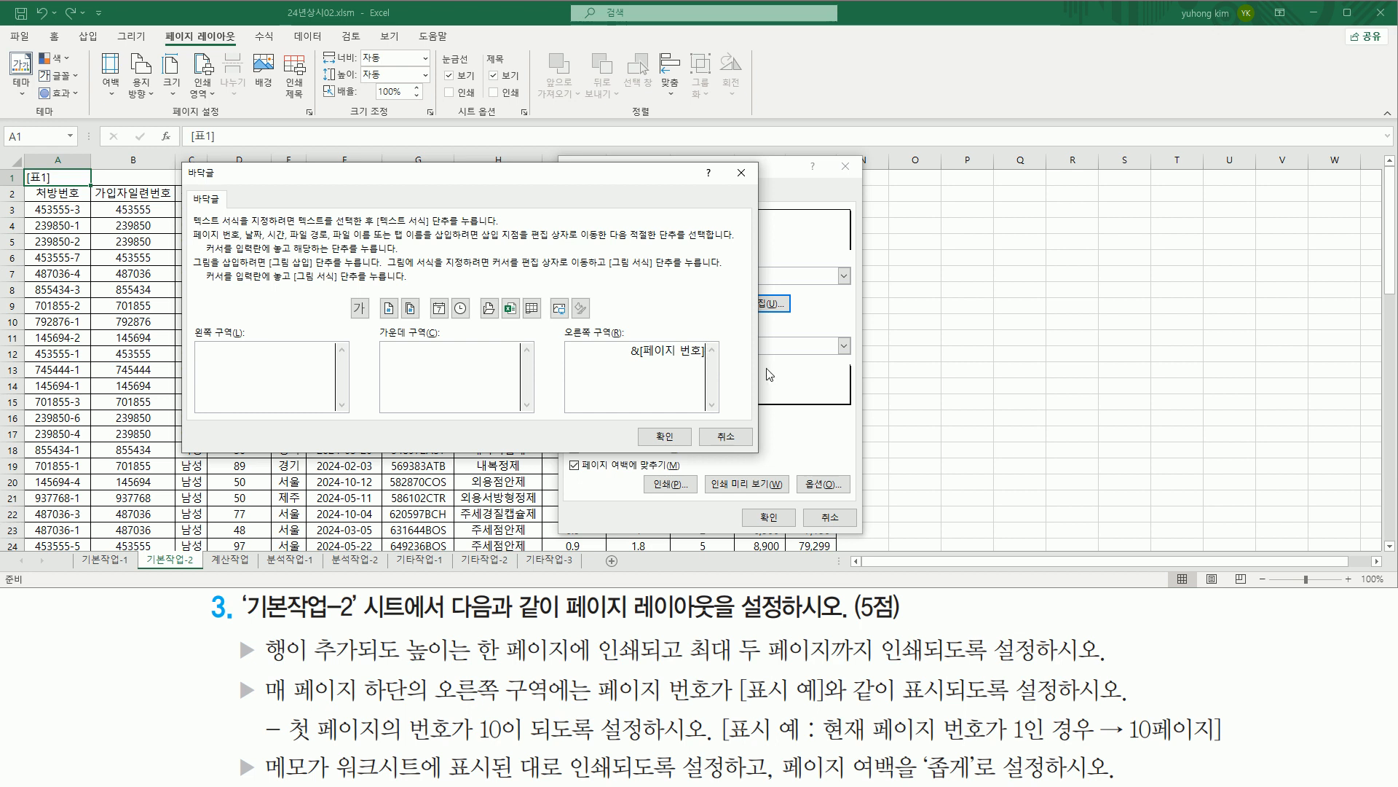
Step: Append the text 페이지 directly after the page number code in the footer's right section and accept the footer
{"action": "type", "text": "v"}
{"action": "key", "text": "BackSpace"}
{"action": "type", "text": "페이지"}
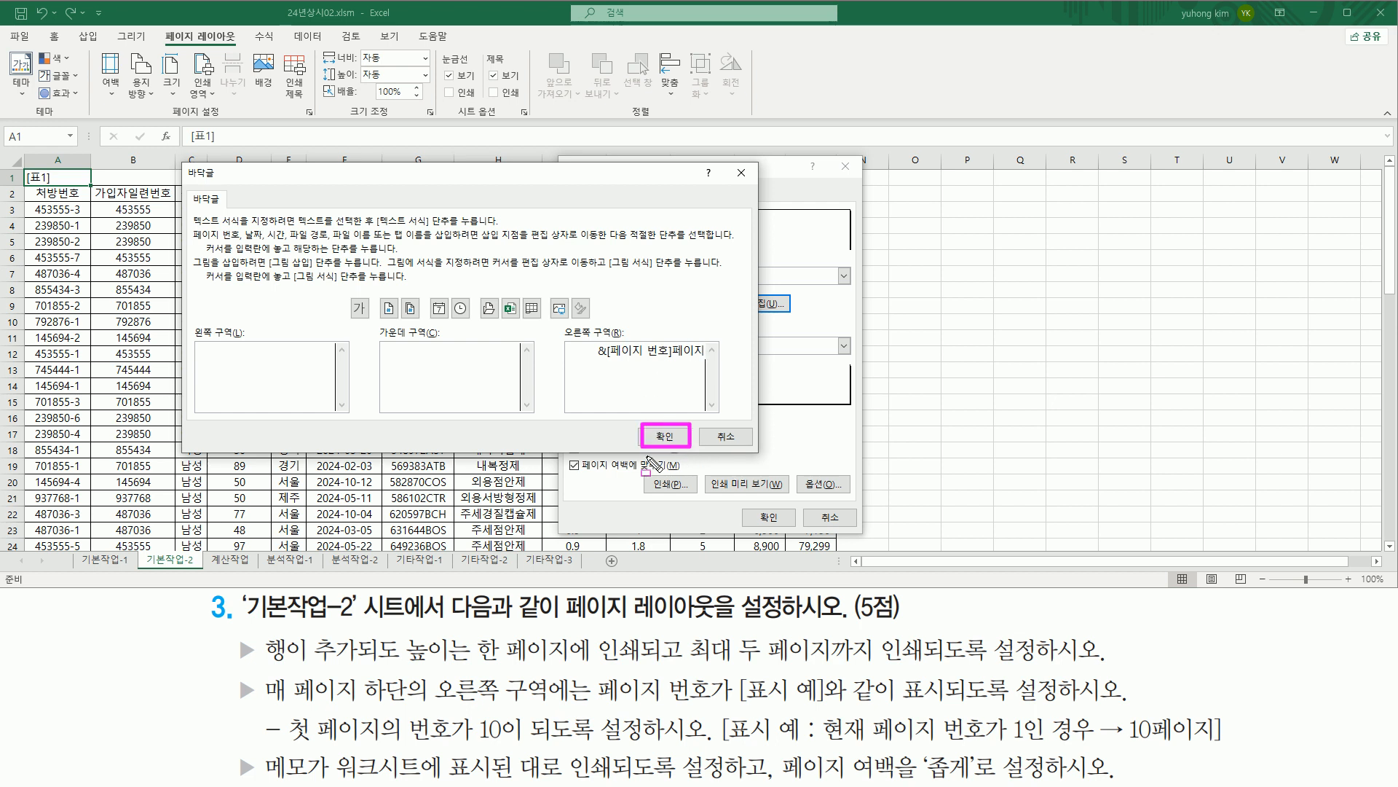
{"action": "left_click", "coordinate": [669, 440]}
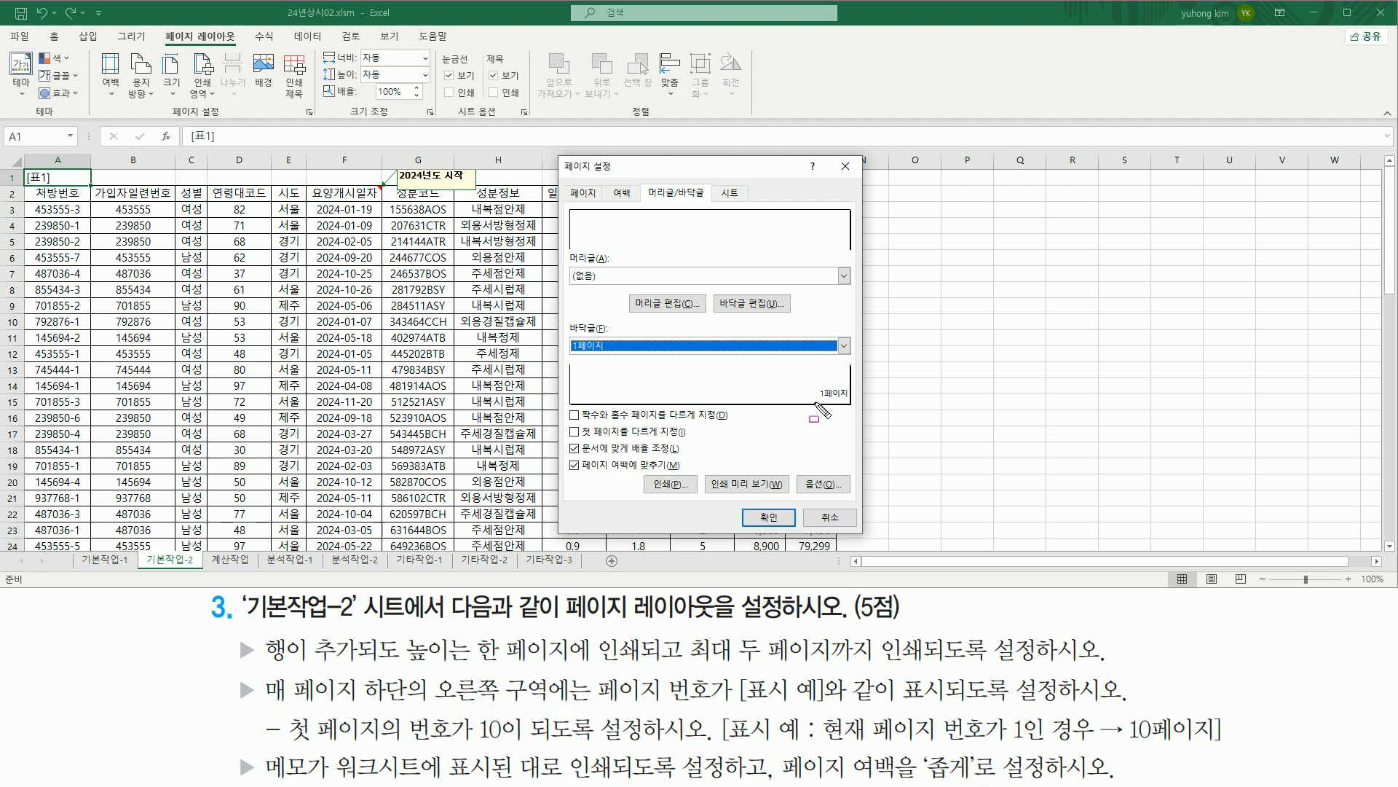
Step: Set the starting page number (시작 페이지 번호) to 10 in the page setup
{"action": "mouse_move", "coordinate": [815, 402]}
{"action": "left_mouse_down"}
{"action": "mouse_move", "coordinate": [851, 403]}
{"action": "mouse_move", "coordinate": [856, 387]}
{"action": "left_mouse_up"}
{"action": "mouse_move", "coordinate": [823, 746]}
{"action": "left_mouse_down"}
{"action": "mouse_move", "coordinate": [1129, 749]}
{"action": "mouse_move", "coordinate": [1153, 736]}
{"action": "mouse_move", "coordinate": [1136, 714]}
{"action": "left_mouse_up"}
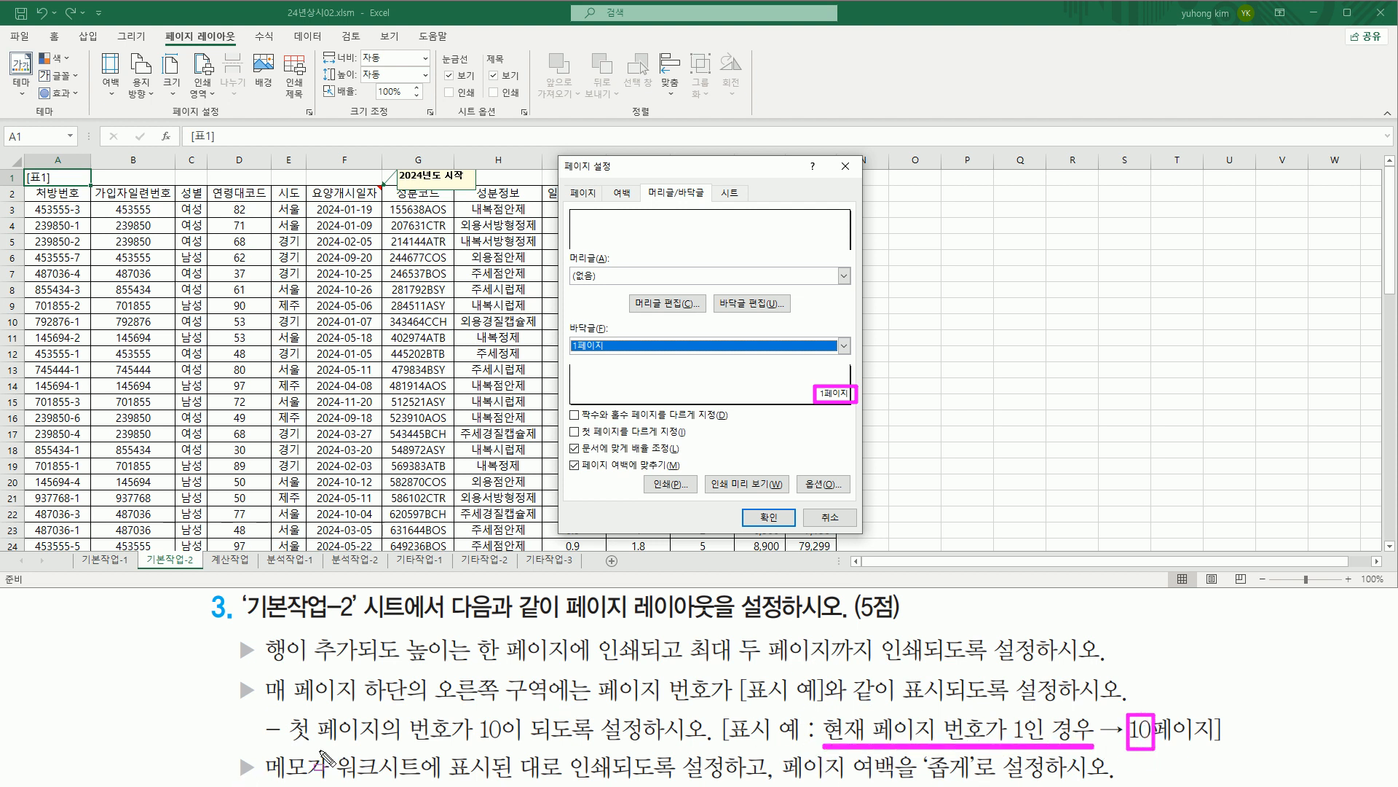
{"action": "left_click_drag", "start_coordinate": [264, 743], "coordinate": [566, 744]}
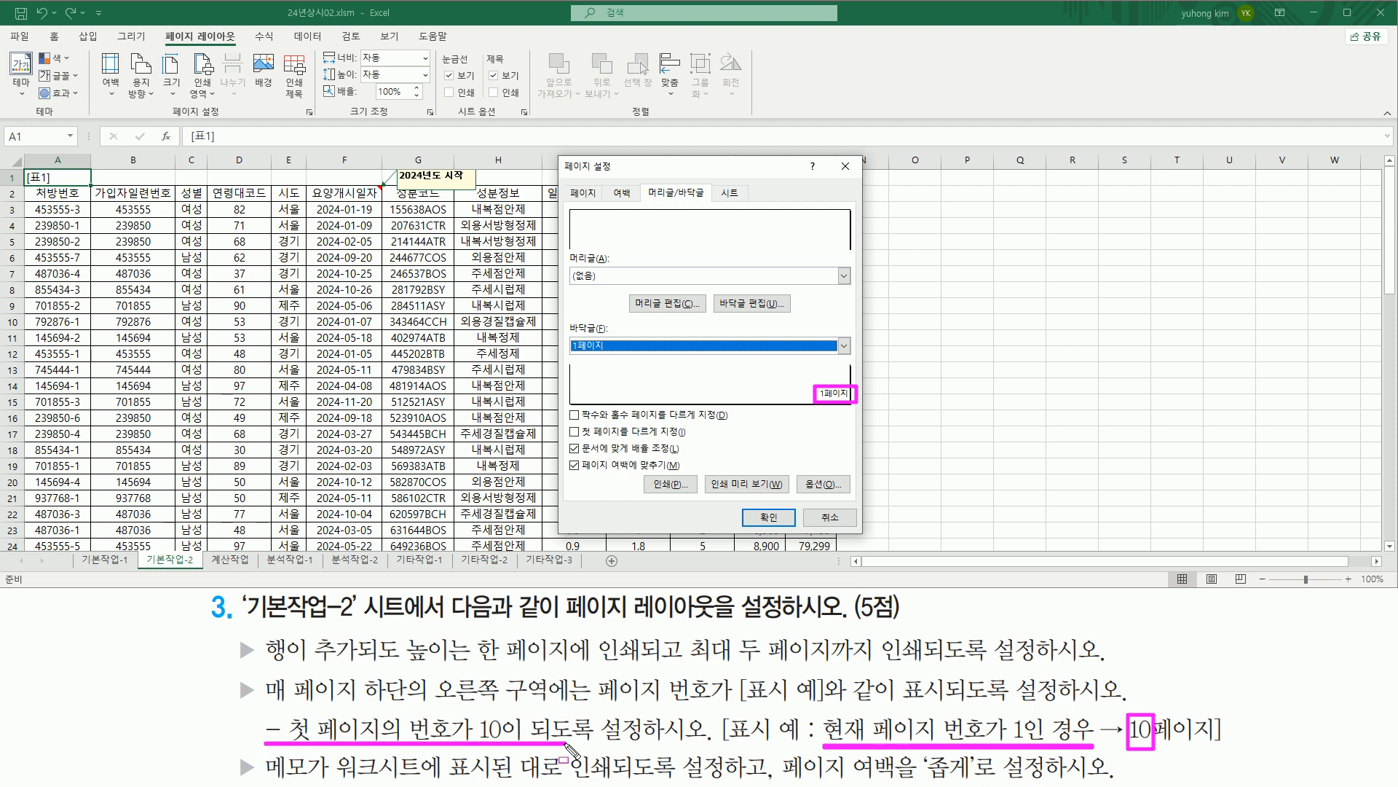
{"action": "mouse_move", "coordinate": [475, 737]}
{"action": "left_mouse_down"}
{"action": "mouse_move", "coordinate": [477, 710]}
{"action": "mouse_move", "coordinate": [510, 750]}
{"action": "left_mouse_up"}
{"action": "mouse_move", "coordinate": [567, 202]}
{"action": "left_mouse_down"}
{"action": "mouse_move", "coordinate": [569, 184]}
{"action": "mouse_move", "coordinate": [604, 210]}
{"action": "left_mouse_up"}
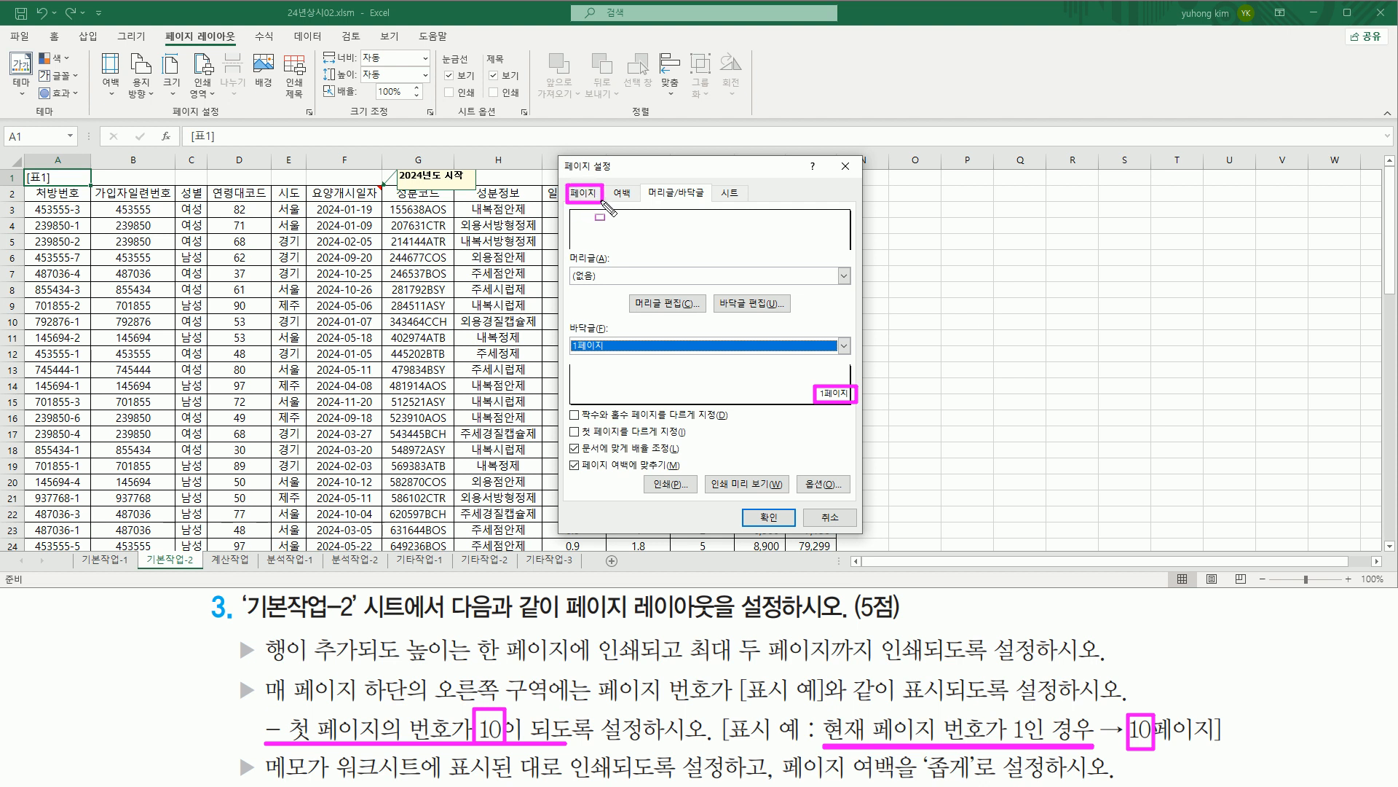
{"action": "left_click", "coordinate": [585, 194]}
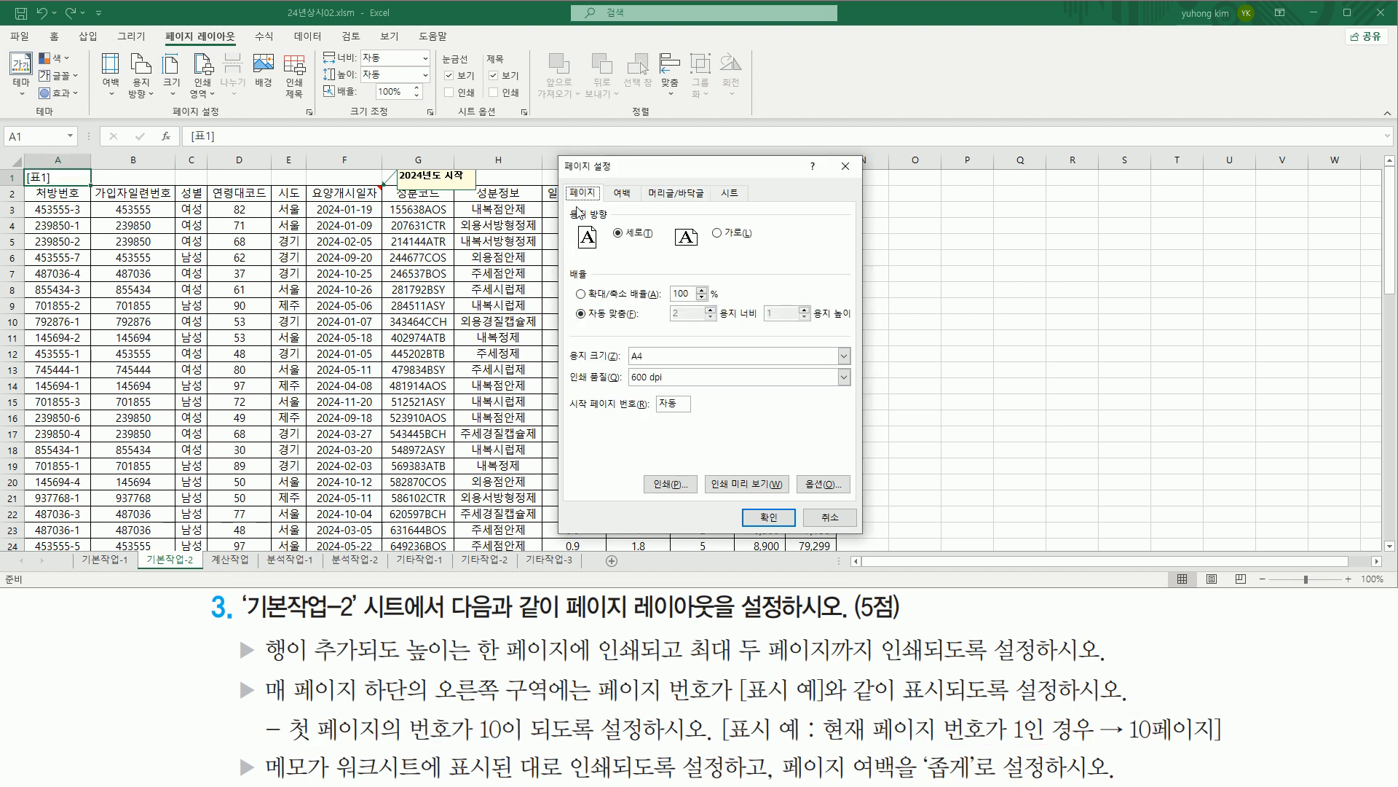
{"action": "mouse_move", "coordinate": [565, 415]}
{"action": "left_mouse_down"}
{"action": "mouse_move", "coordinate": [565, 392]}
{"action": "mouse_move", "coordinate": [691, 417]}
{"action": "mouse_move", "coordinate": [627, 404]}
{"action": "left_mouse_up"}
{"action": "key", "text": "Escape"}
{"action": "mouse_move", "coordinate": [566, 415]}
{"action": "left_mouse_down"}
{"action": "mouse_move", "coordinate": [690, 415]}
{"action": "mouse_move", "coordinate": [696, 394]}
{"action": "left_mouse_up"}
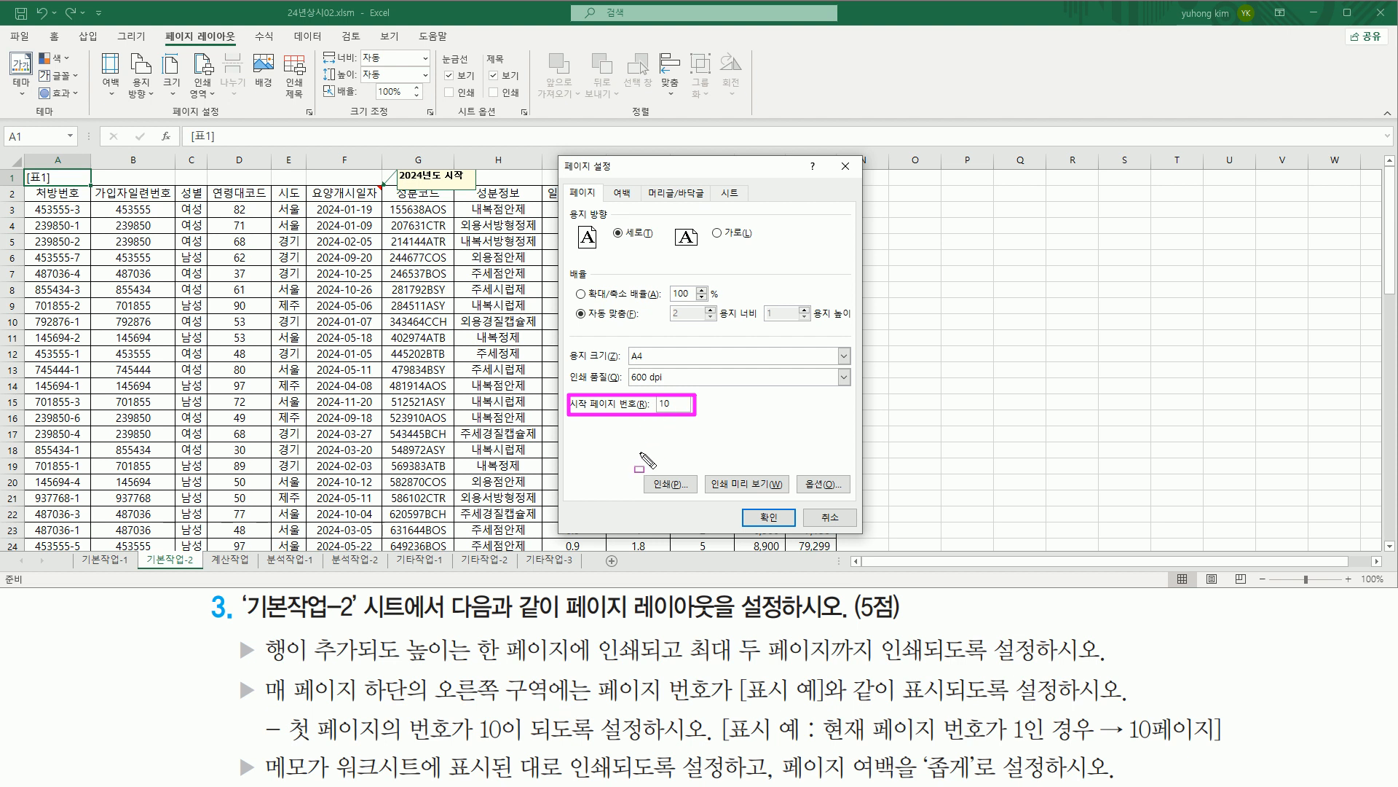
{"action": "key", "text": "Escape"}
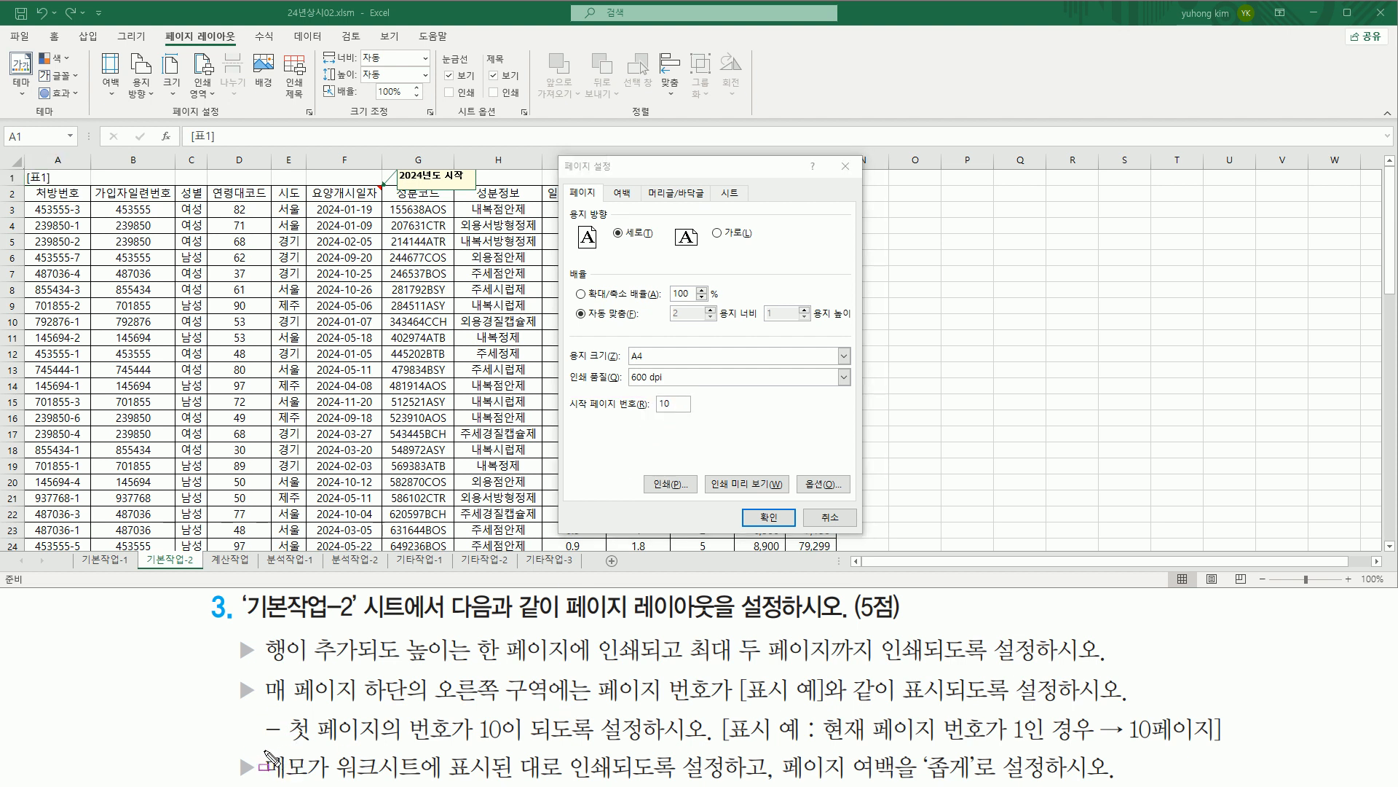
Step: Set the comments (메모) to print as displayed on the sheet (시트에 표시된 대로)
{"action": "mouse_move", "coordinate": [264, 766]}
{"action": "left_mouse_down"}
{"action": "mouse_move", "coordinate": [312, 781]}
{"action": "mouse_move", "coordinate": [542, 778]}
{"action": "left_mouse_up"}
{"action": "mouse_move", "coordinate": [443, 748]}
{"action": "left_mouse_down"}
{"action": "mouse_move", "coordinate": [468, 774]}
{"action": "mouse_move", "coordinate": [771, 781]}
{"action": "left_mouse_up"}
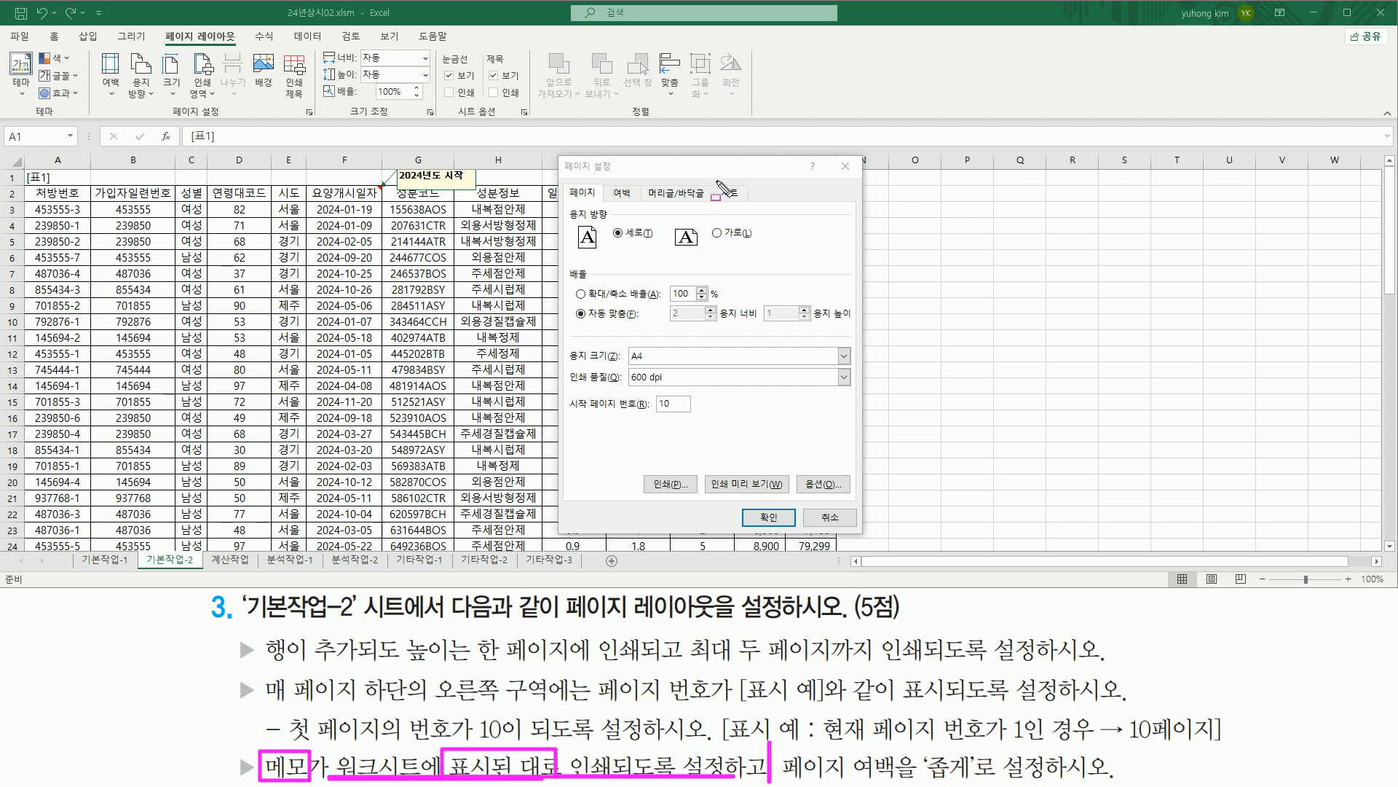
{"action": "left_click_drag", "start_coordinate": [718, 182], "coordinate": [752, 207]}
{"action": "key", "text": "Escape"}
{"action": "left_click", "coordinate": [746, 193]}
{"action": "left_click_drag", "start_coordinate": [721, 187], "coordinate": [751, 206]}
{"action": "mouse_move", "coordinate": [563, 286]}
{"action": "left_mouse_down"}
{"action": "mouse_move", "coordinate": [593, 300]}
{"action": "mouse_move", "coordinate": [571, 324]}
{"action": "mouse_move", "coordinate": [772, 372]}
{"action": "mouse_move", "coordinate": [854, 373]}
{"action": "left_mouse_up"}
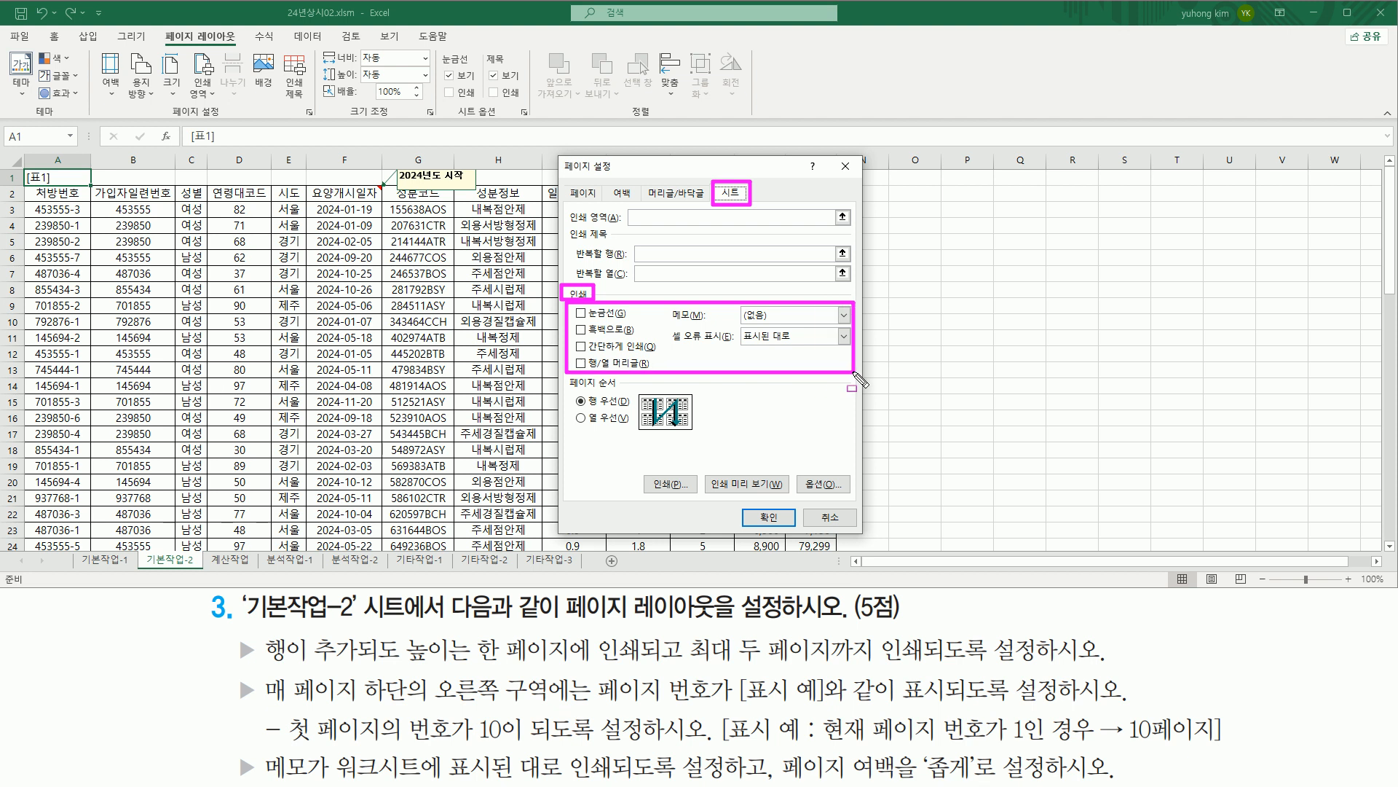
{"action": "left_click_drag", "start_coordinate": [665, 321], "coordinate": [785, 322]}
{"action": "key", "text": "Escape"}
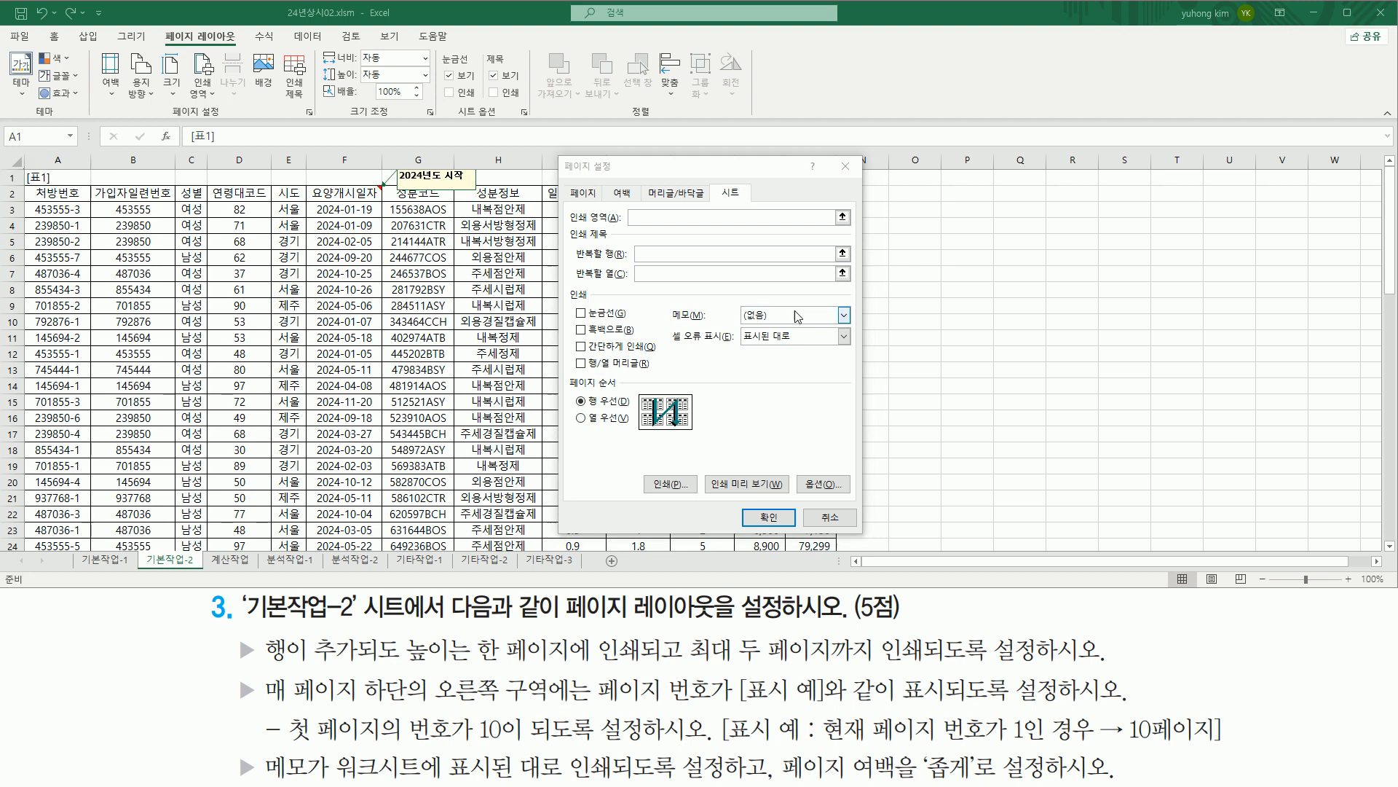
{"action": "mouse_move", "coordinate": [445, 748]}
{"action": "left_mouse_down"}
{"action": "mouse_move", "coordinate": [543, 781]}
{"action": "mouse_move", "coordinate": [624, 782]}
{"action": "left_mouse_up"}
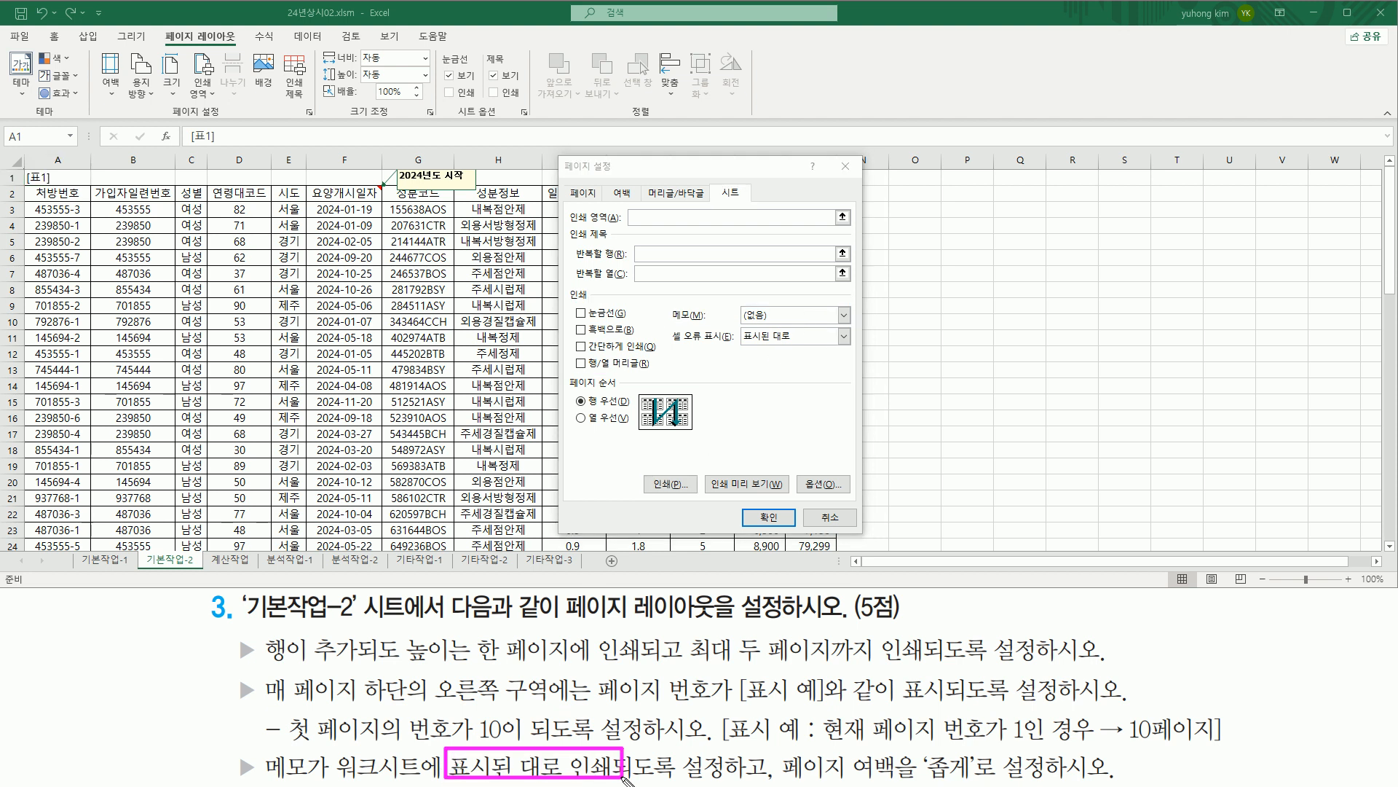
{"action": "key", "text": "Escape"}
{"action": "left_click", "coordinate": [781, 319]}
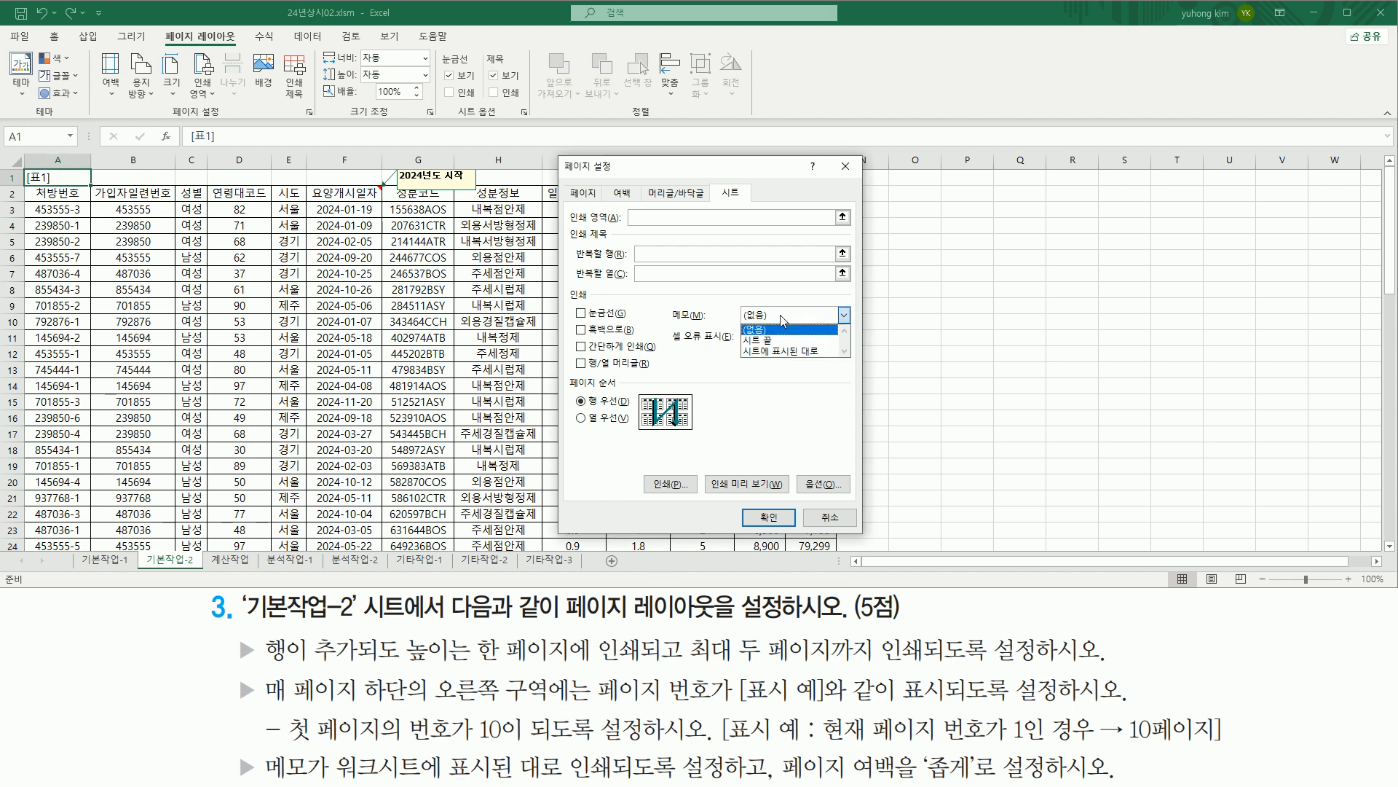
{"action": "left_click", "coordinate": [810, 352]}
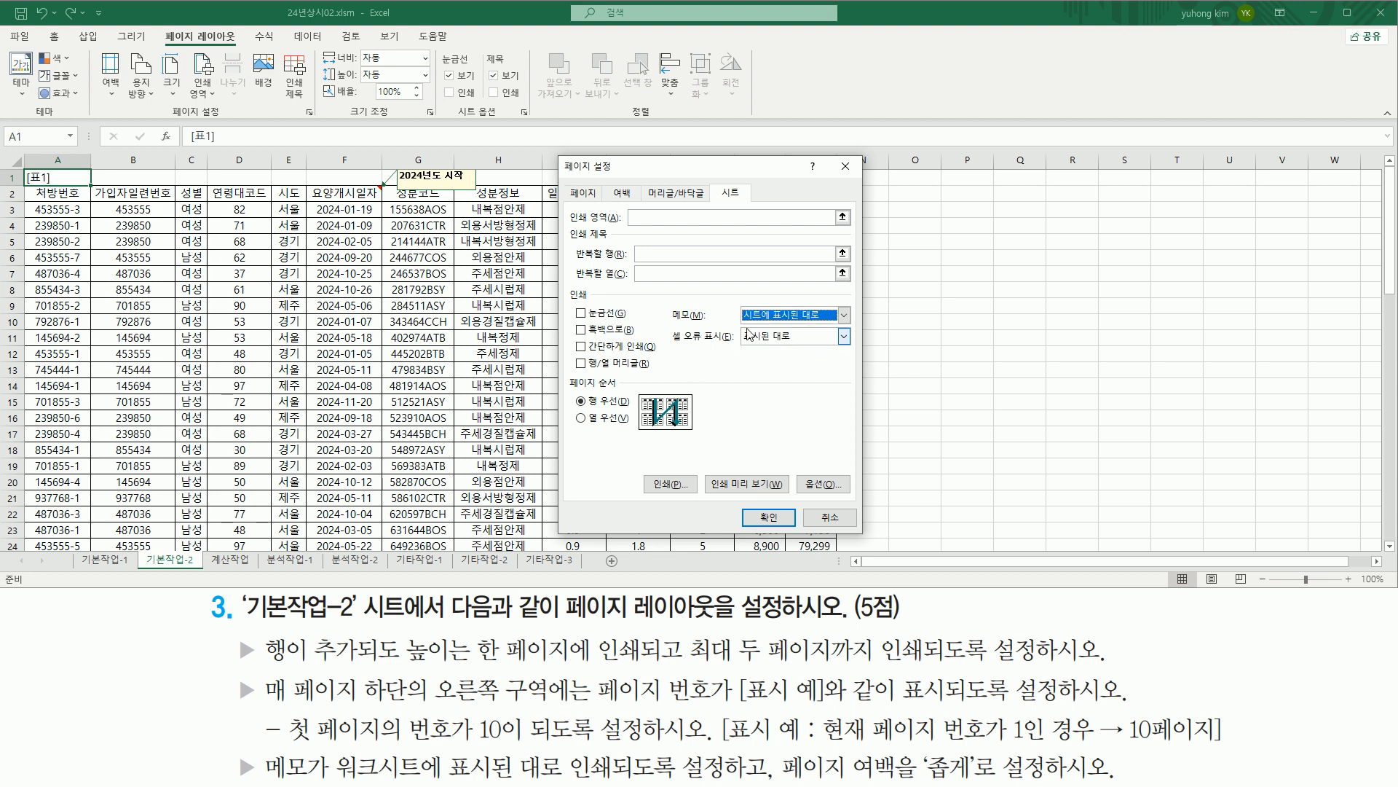
{"action": "left_click_drag", "start_coordinate": [662, 302], "coordinate": [855, 326]}
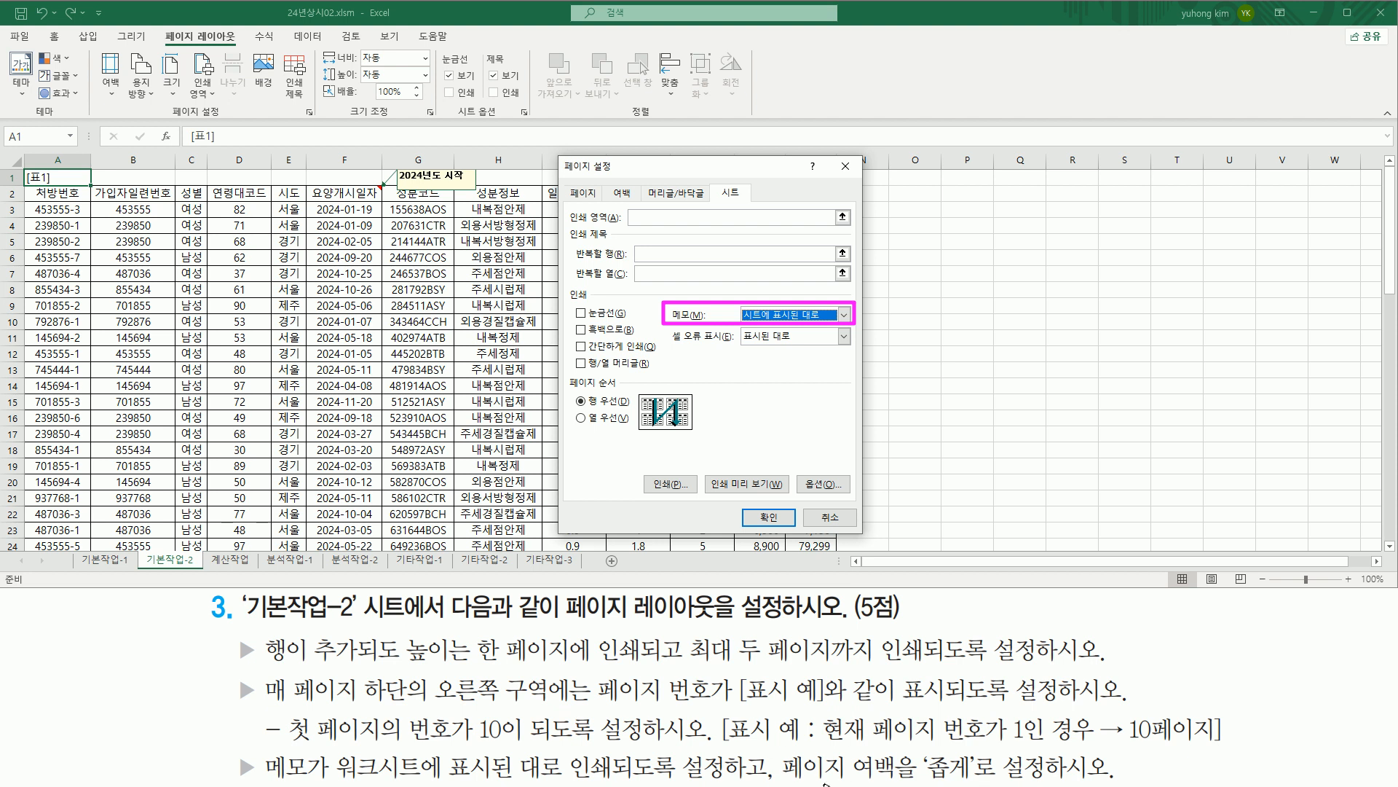
Step: Examine the margin settings for the required narrow option and accept the page setup
{"action": "left_click_drag", "start_coordinate": [777, 764], "coordinate": [1017, 783]}
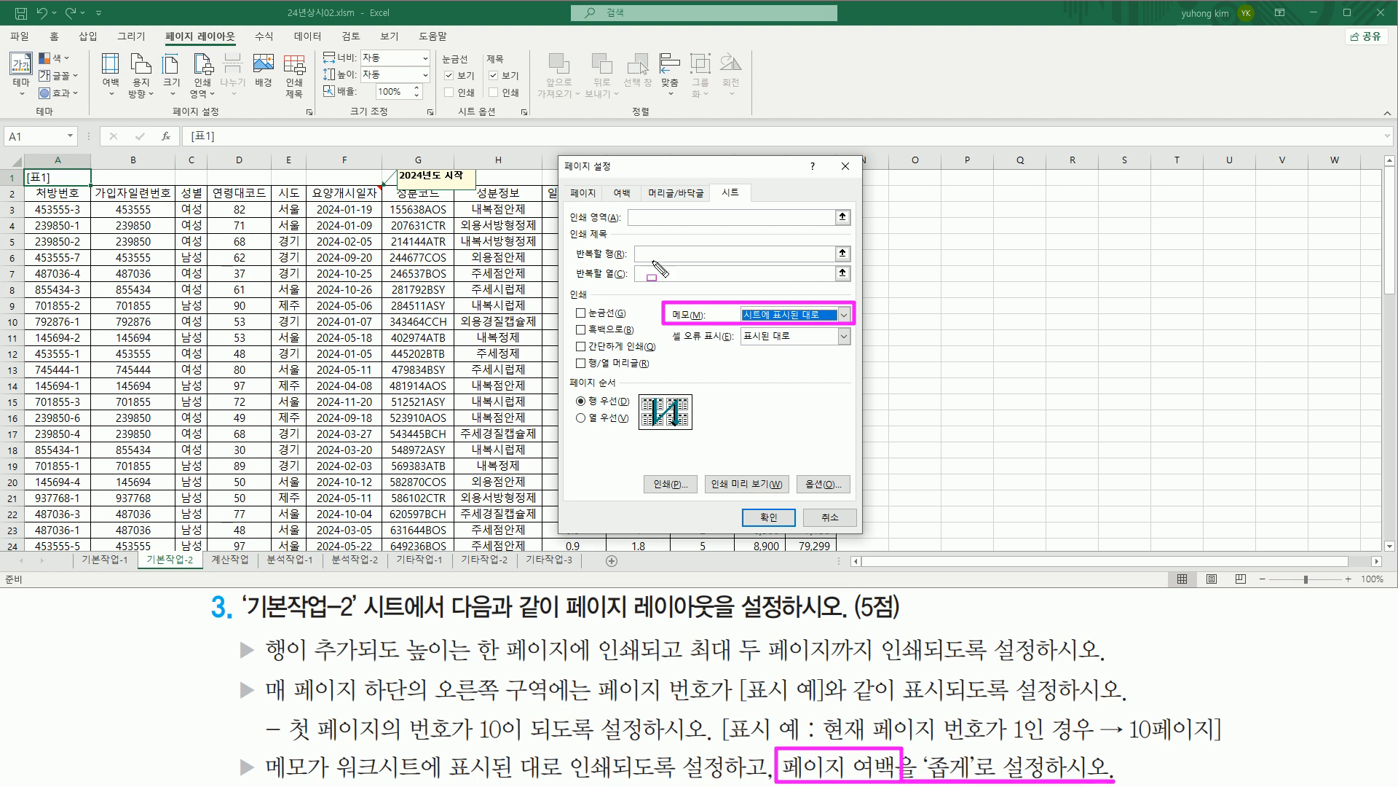
{"action": "mouse_move", "coordinate": [601, 183]}
{"action": "left_mouse_down"}
{"action": "mouse_move", "coordinate": [651, 208]}
{"action": "mouse_move", "coordinate": [640, 203]}
{"action": "left_mouse_up"}
{"action": "left_click", "coordinate": [623, 195]}
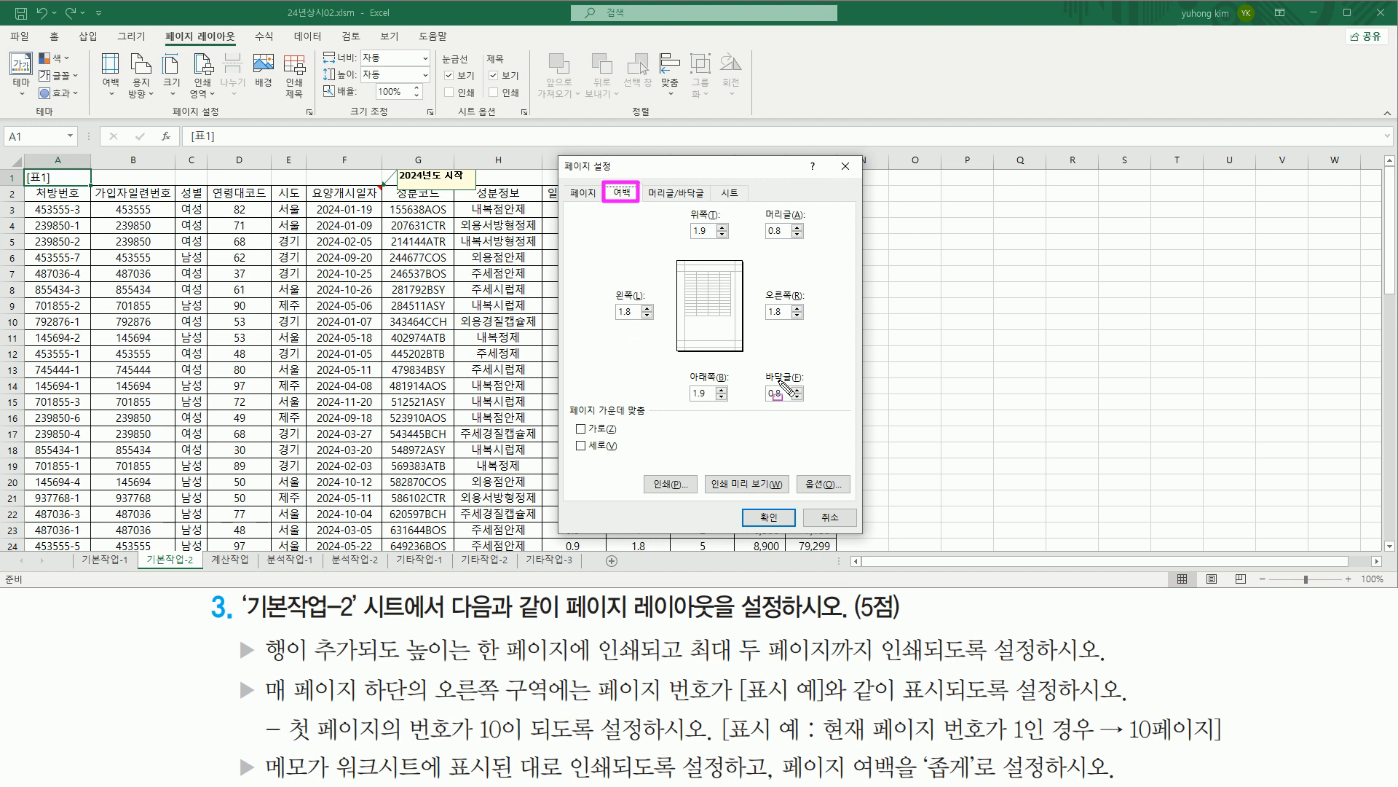
{"action": "left_click_drag", "start_coordinate": [611, 209], "coordinate": [811, 407]}
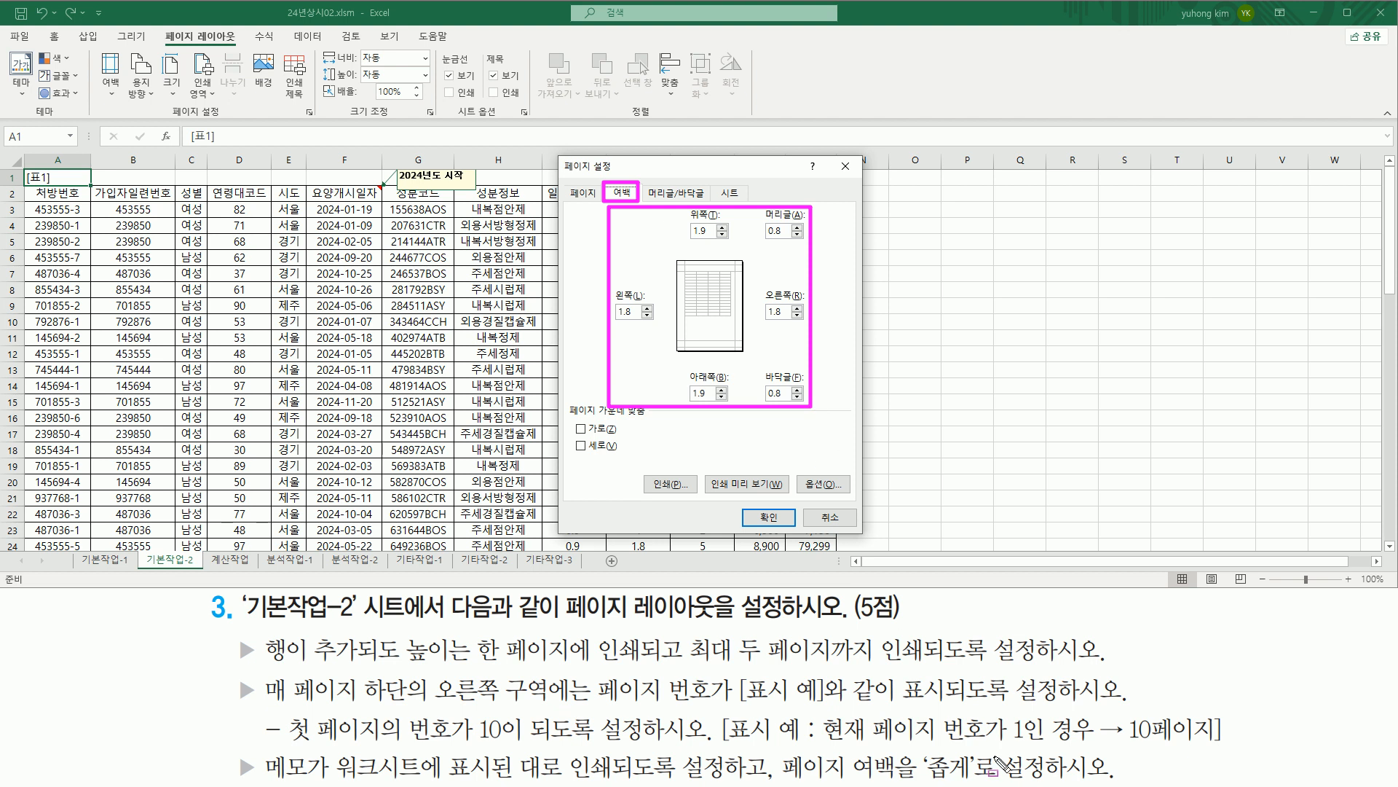
{"action": "left_click_drag", "start_coordinate": [916, 748], "coordinate": [975, 780]}
{"action": "left_click_drag", "start_coordinate": [793, 778], "coordinate": [1051, 779]}
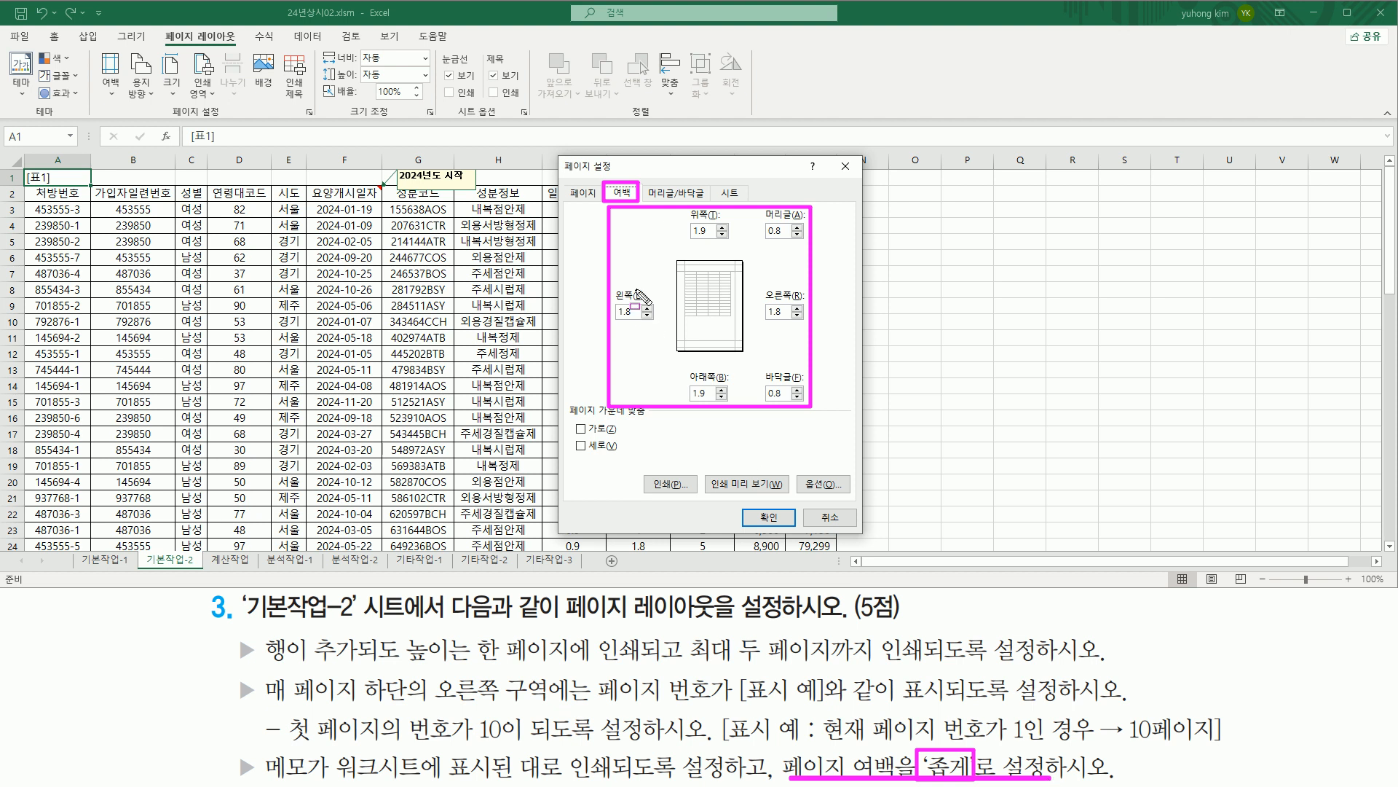
{"action": "mouse_move", "coordinate": [554, 154]}
{"action": "left_mouse_down"}
{"action": "mouse_move", "coordinate": [585, 316]}
{"action": "mouse_move", "coordinate": [866, 535]}
{"action": "left_mouse_up"}
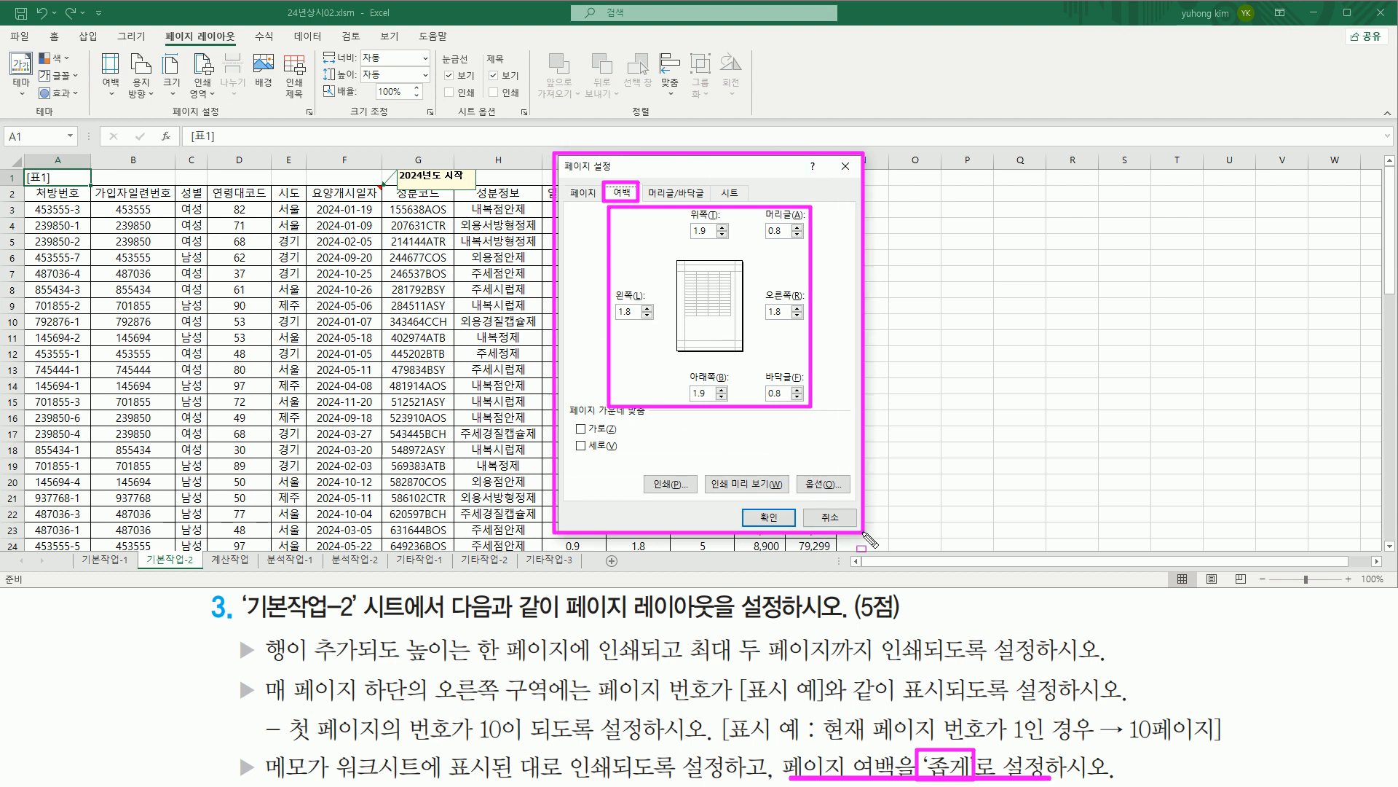
{"action": "left_click_drag", "start_coordinate": [753, 508], "coordinate": [791, 525]}
{"action": "key", "text": "Escape"}
{"action": "left_click", "coordinate": [769, 519]}
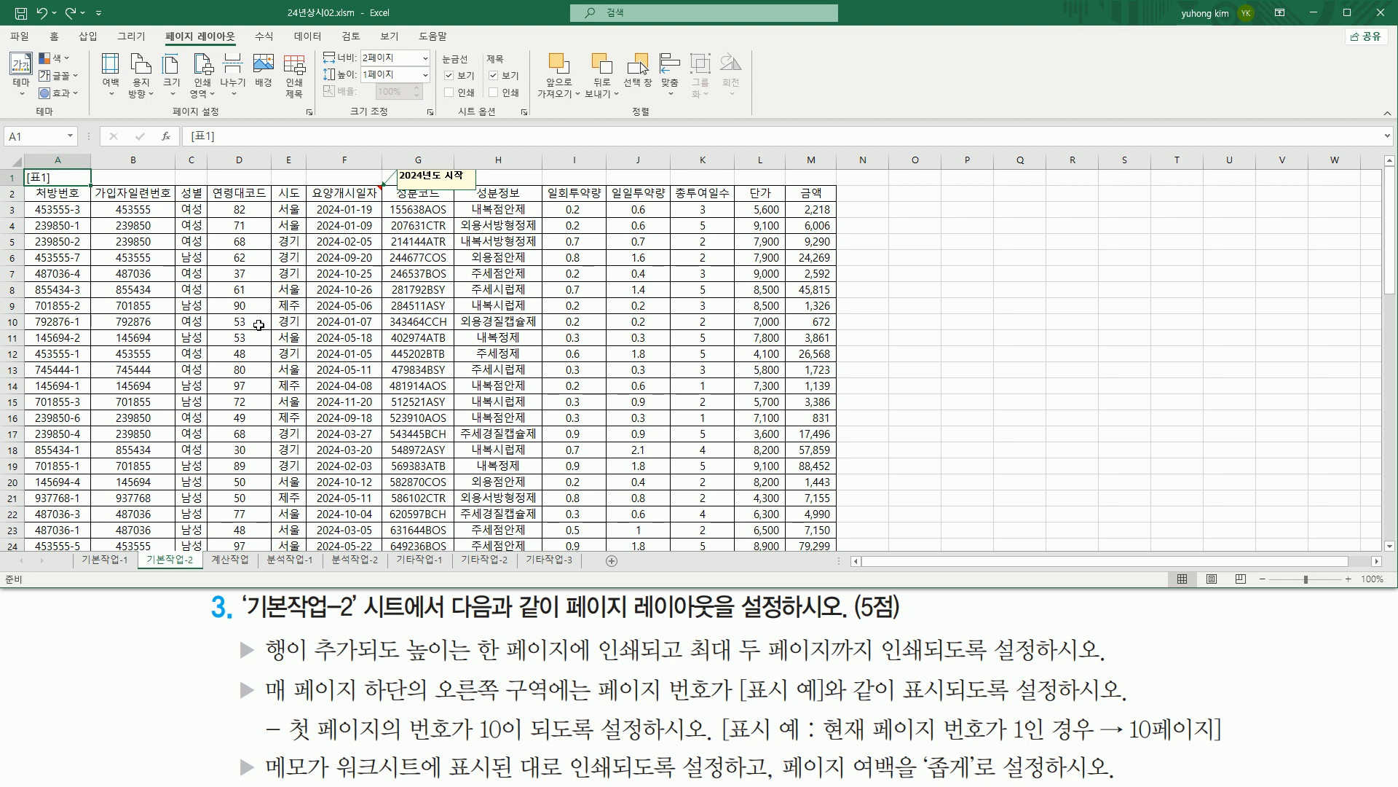
Step: Apply the narrow (좁게) margin preset to the 기본작업-2 sheet
{"action": "left_click_drag", "start_coordinate": [162, 23], "coordinate": [239, 45]}
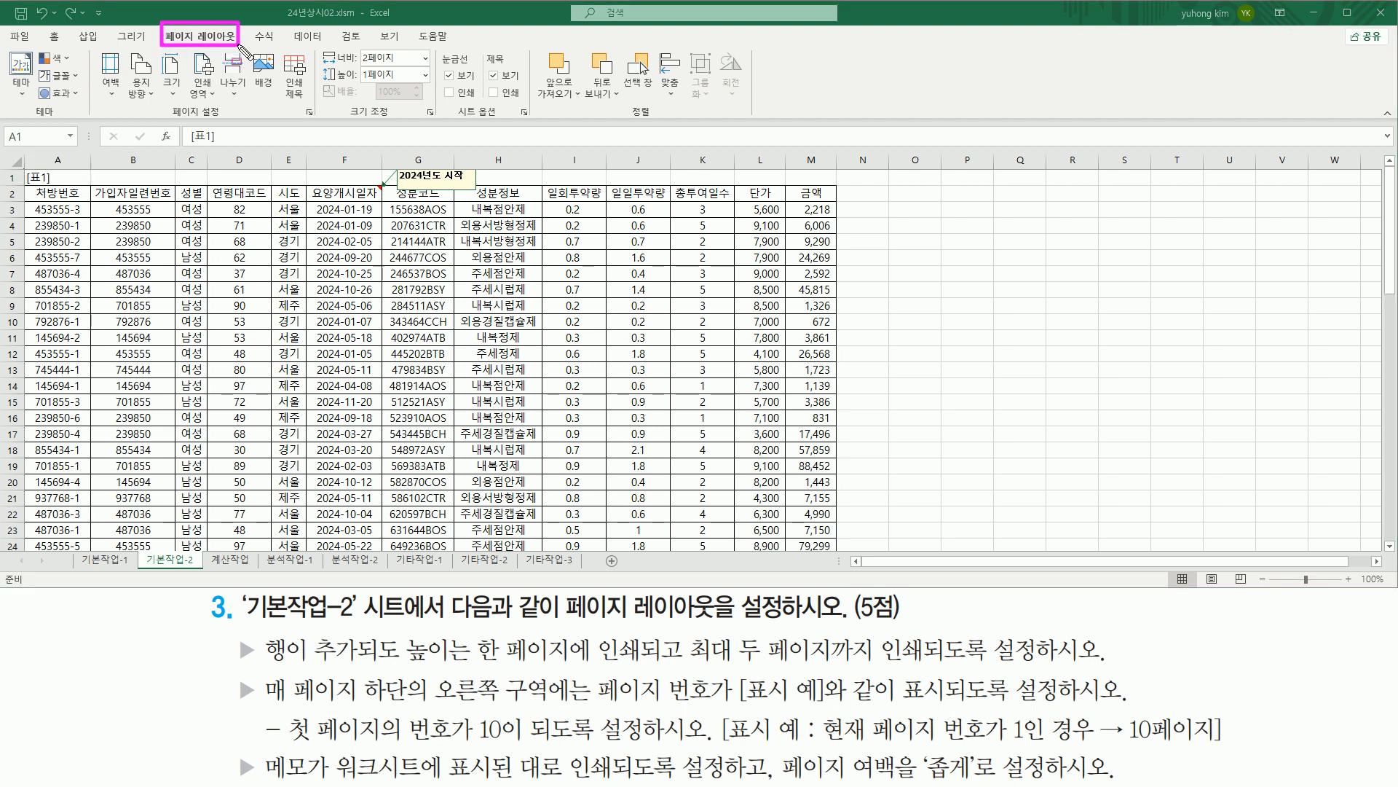
{"action": "left_click_drag", "start_coordinate": [164, 121], "coordinate": [235, 121]}
{"action": "mouse_move", "coordinate": [94, 48]}
{"action": "left_mouse_down"}
{"action": "mouse_move", "coordinate": [111, 102]}
{"action": "mouse_move", "coordinate": [130, 108]}
{"action": "left_mouse_up"}
{"action": "key", "text": "Escape"}
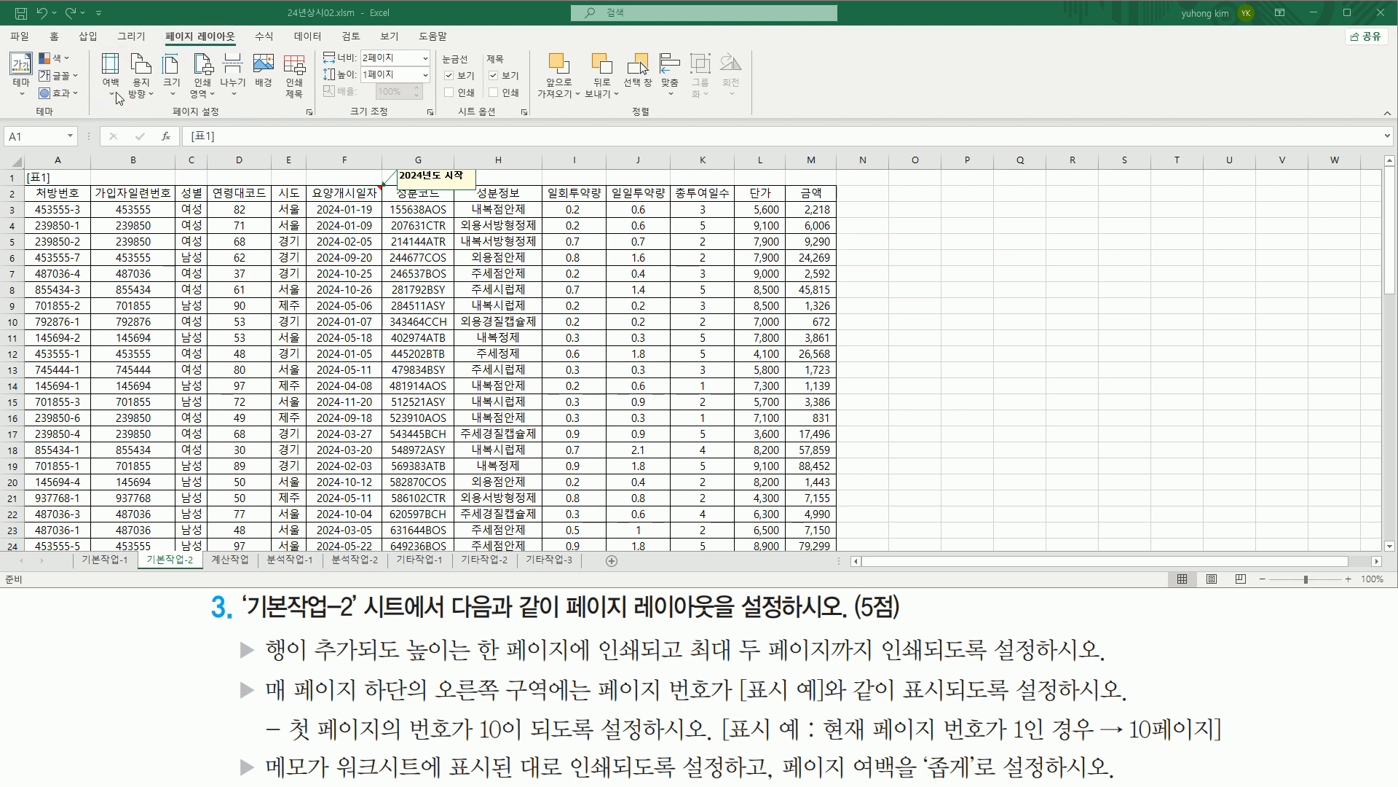
{"action": "left_click", "coordinate": [113, 92]}
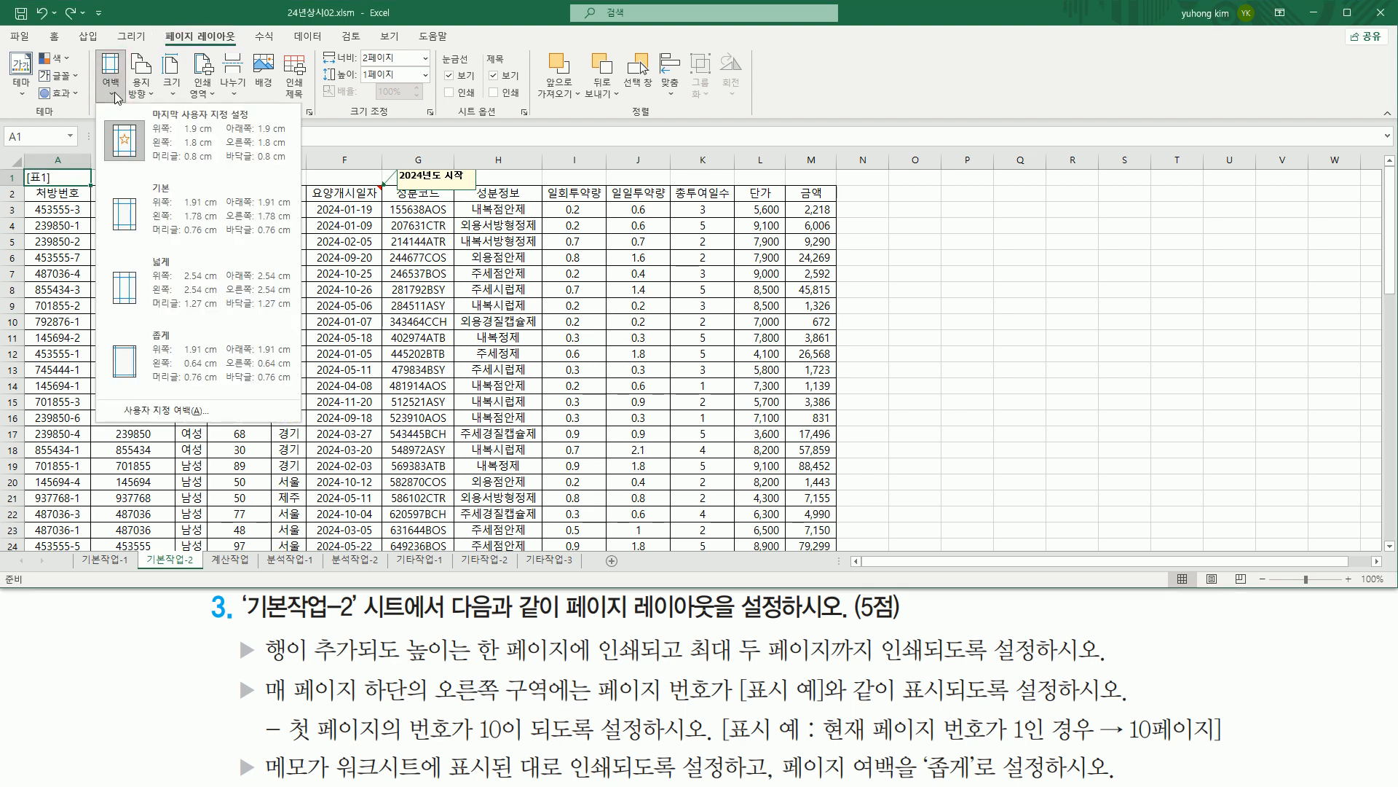
{"action": "left_click", "coordinate": [153, 354]}
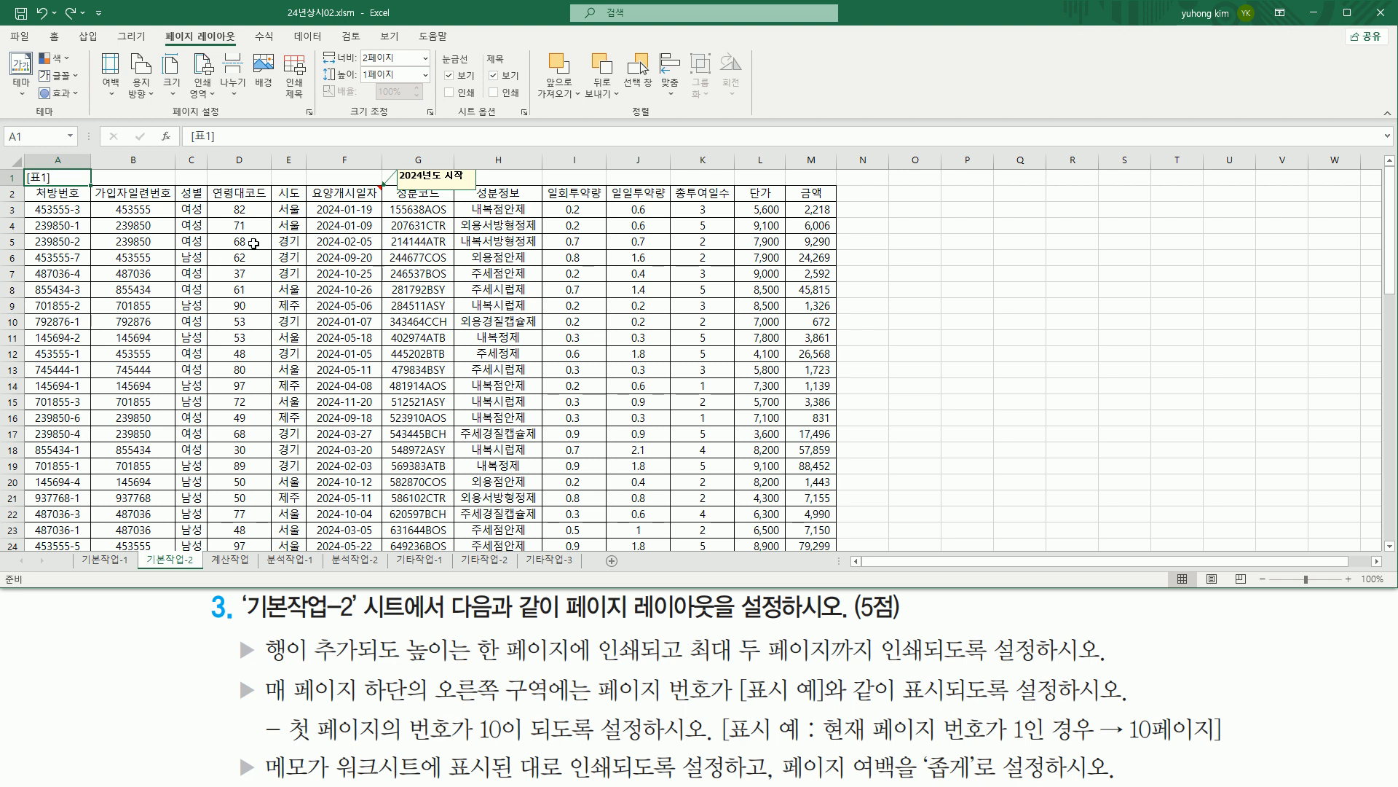
Step: Open the print preview of the sheet and enlarge it to check the comment near the table header
{"action": "left_click", "coordinate": [24, 36]}
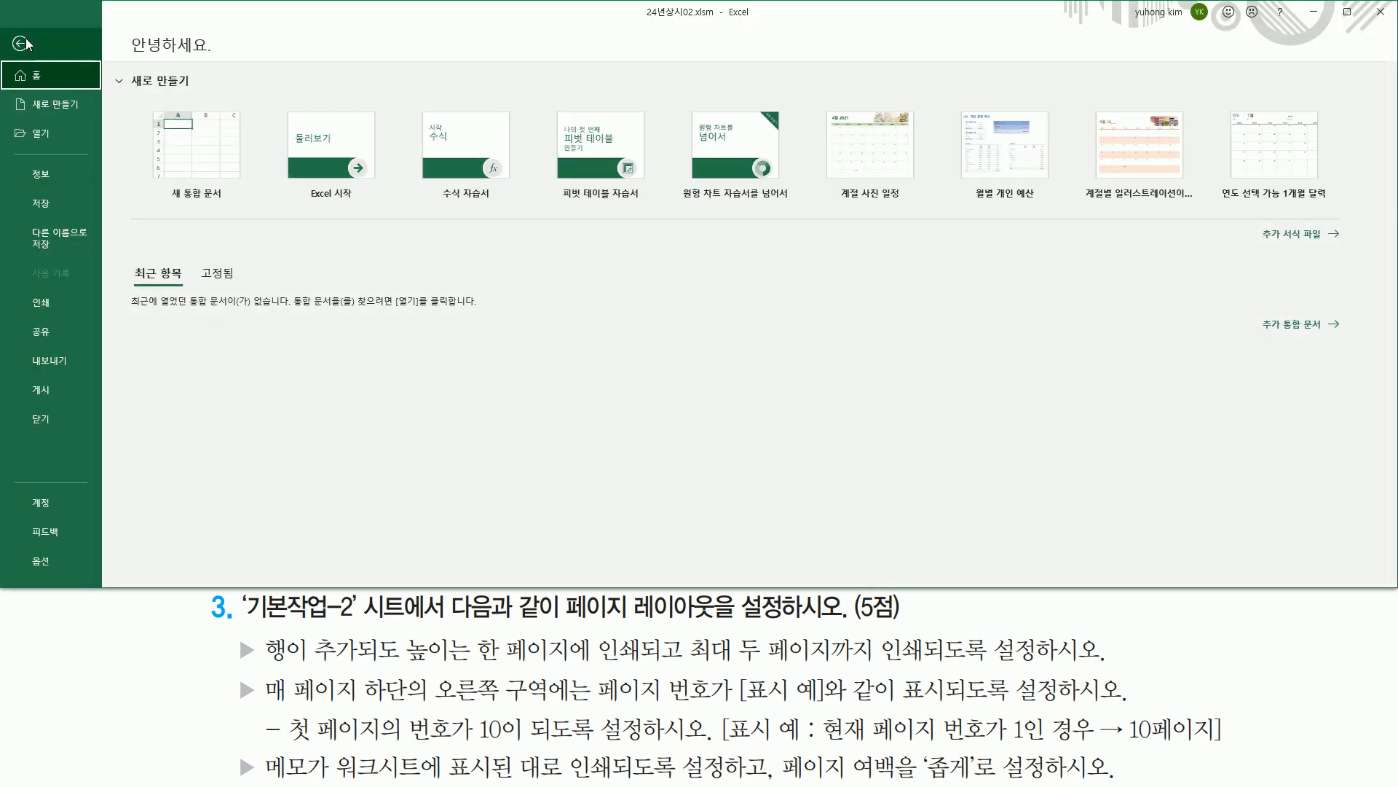
{"action": "left_click", "coordinate": [56, 306]}
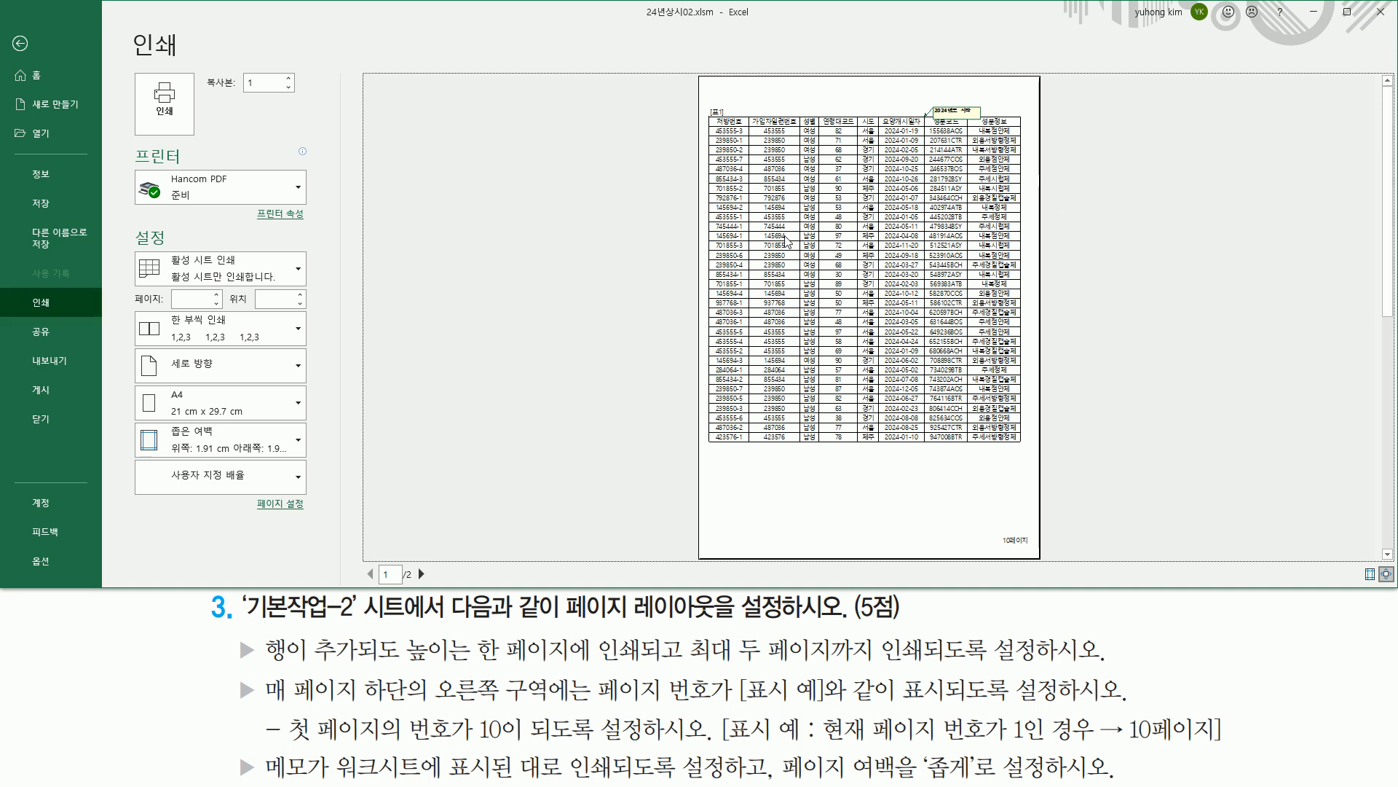
{"action": "left_click", "coordinate": [784, 228]}
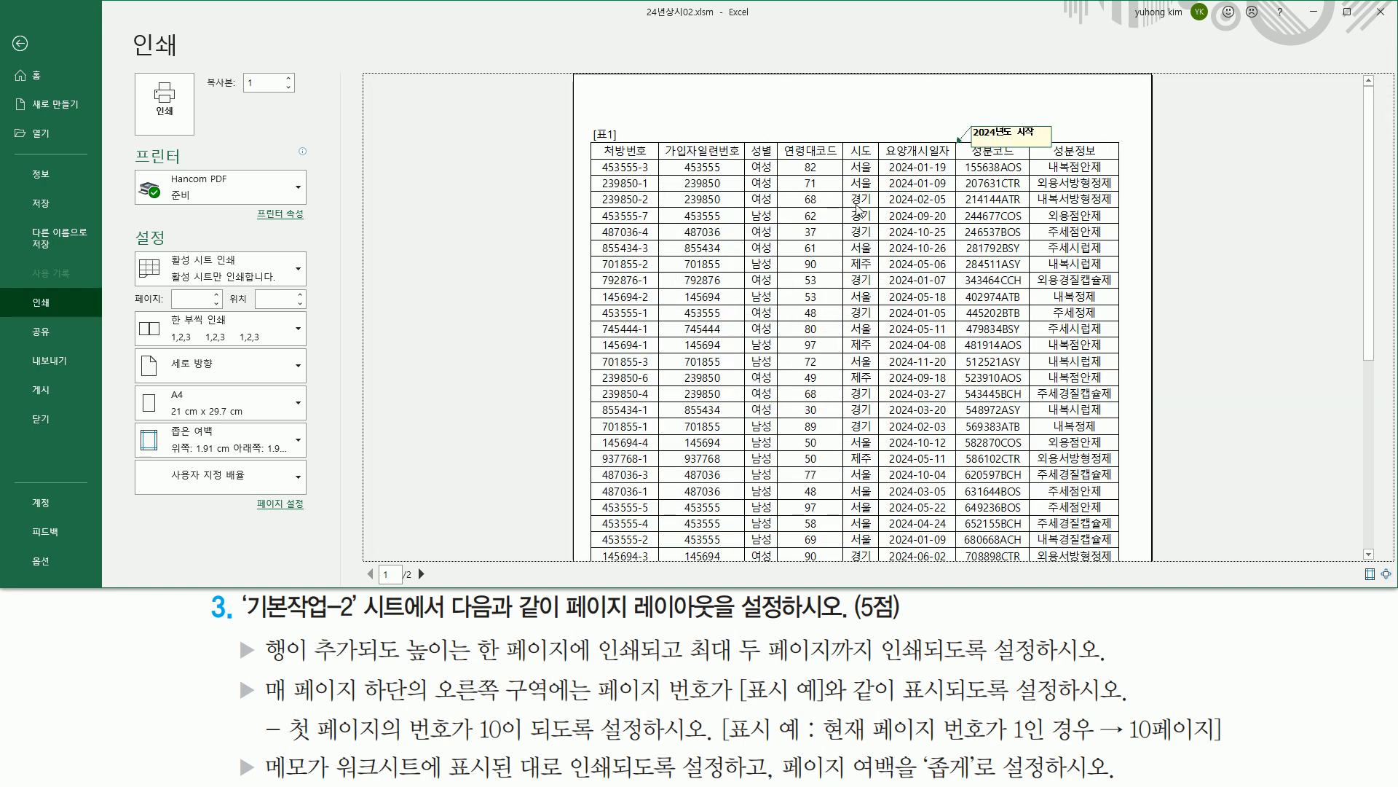
{"action": "left_click_drag", "start_coordinate": [937, 109], "coordinate": [1062, 170]}
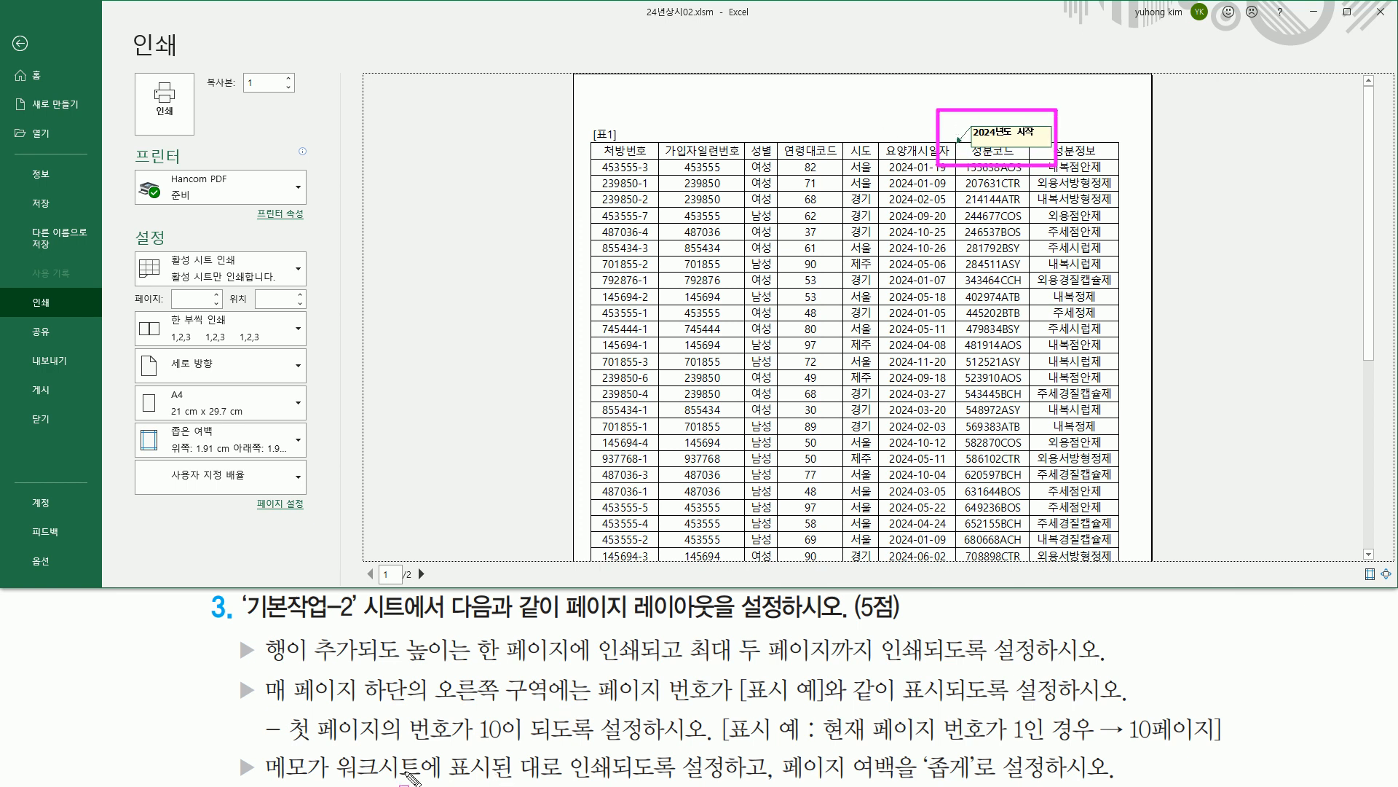
{"action": "left_click_drag", "start_coordinate": [260, 743], "coordinate": [734, 783]}
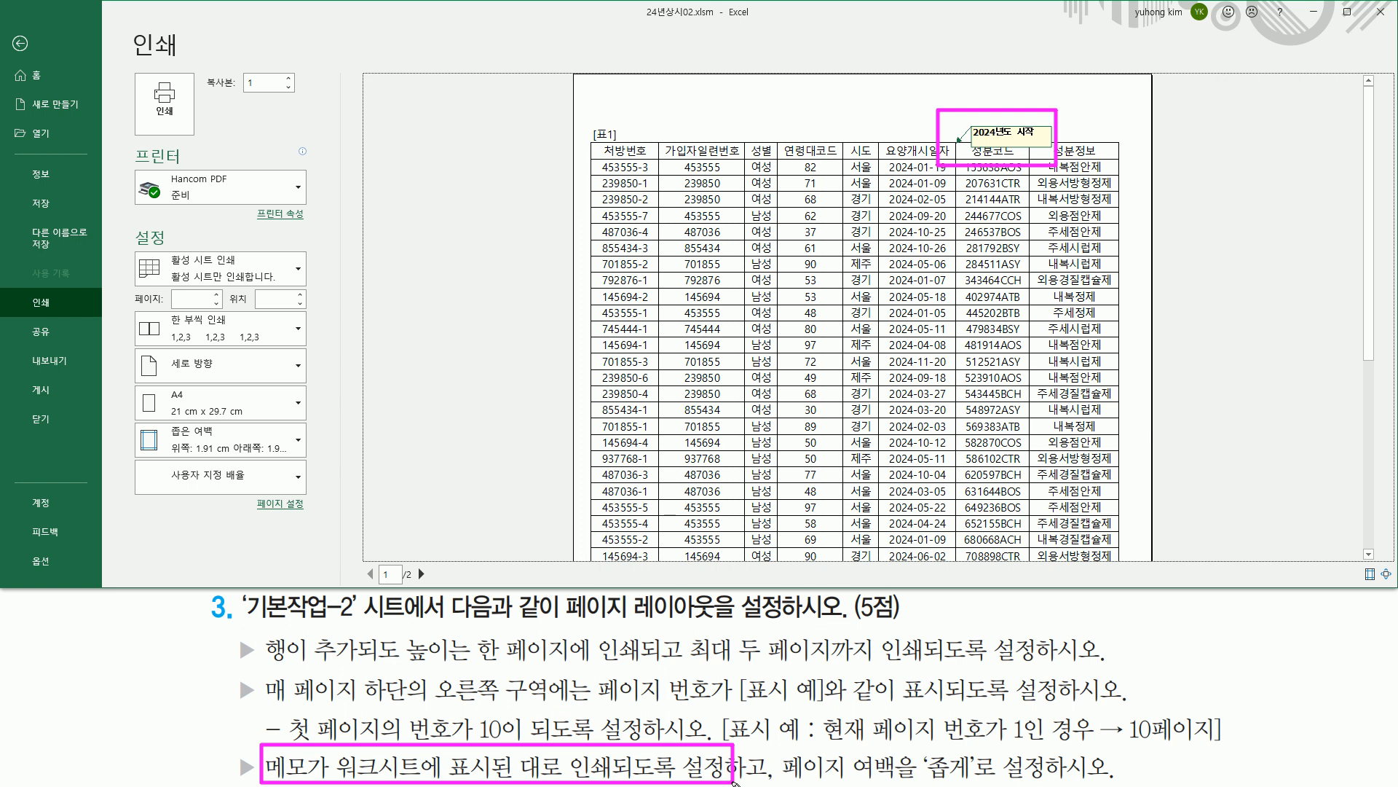
Step: Check the page-number footer at the bottom right of both pages in the print preview
{"action": "scroll", "coordinate": [865, 467], "scroll_direction": "down", "scroll_amount": 8}
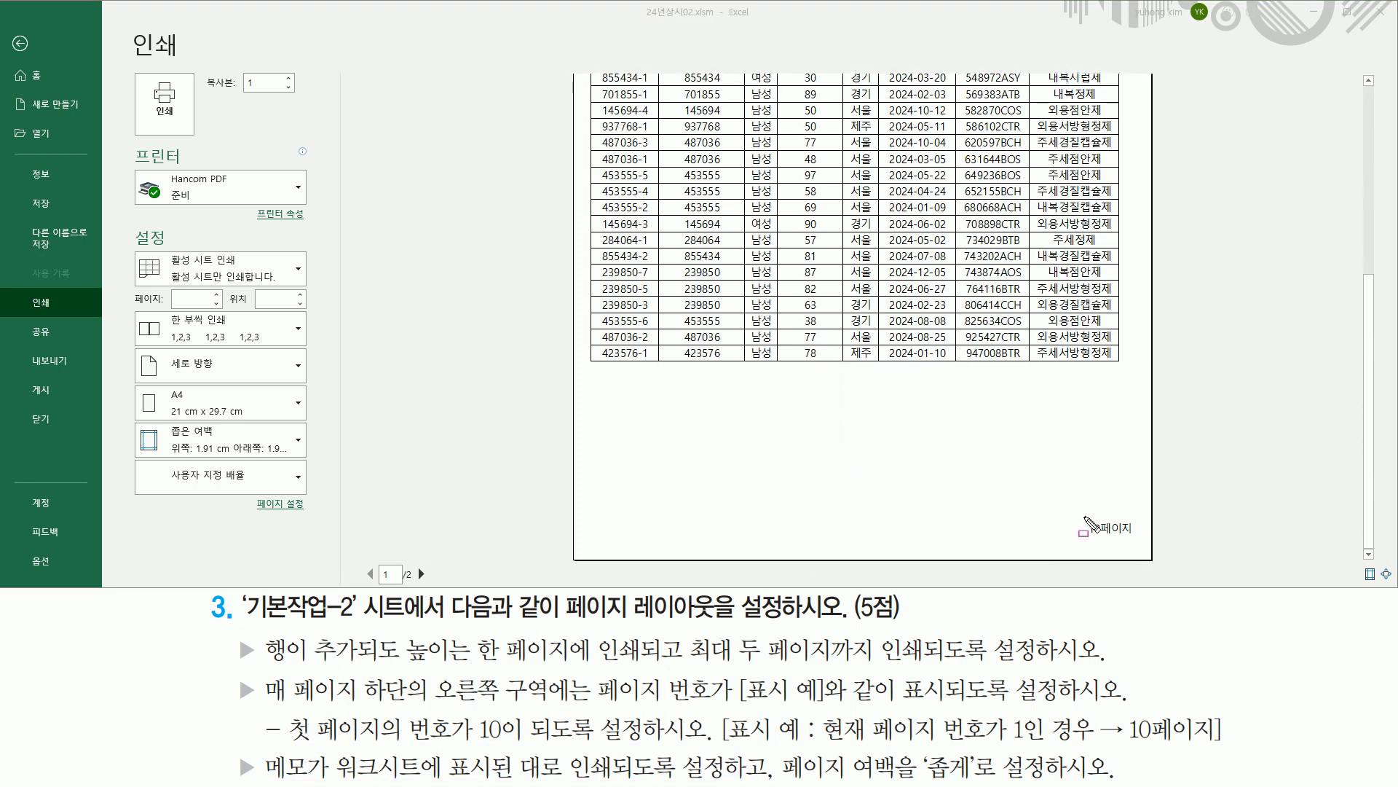
{"action": "left_click_drag", "start_coordinate": [366, 581], "coordinate": [398, 581]}
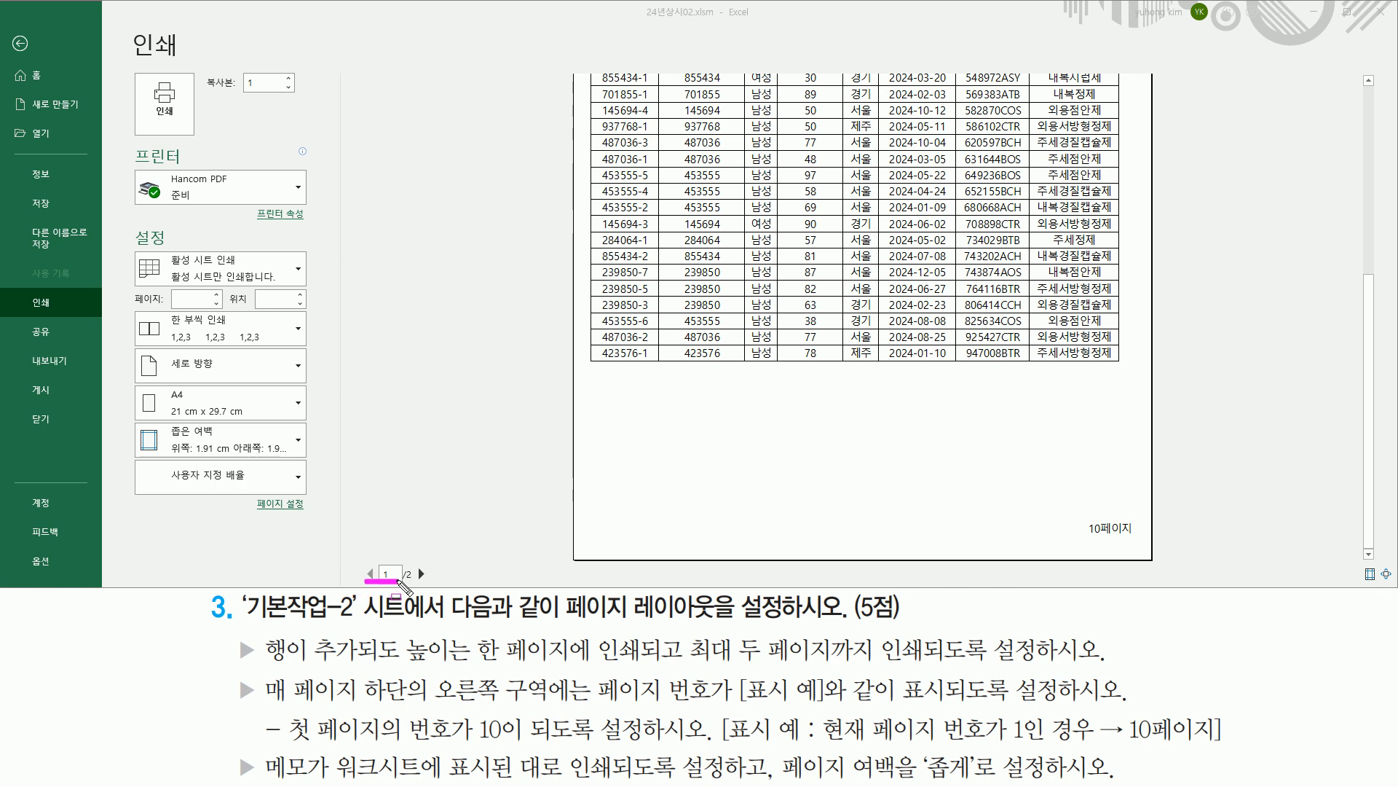
{"action": "left_click_drag", "start_coordinate": [1082, 513], "coordinate": [1141, 545]}
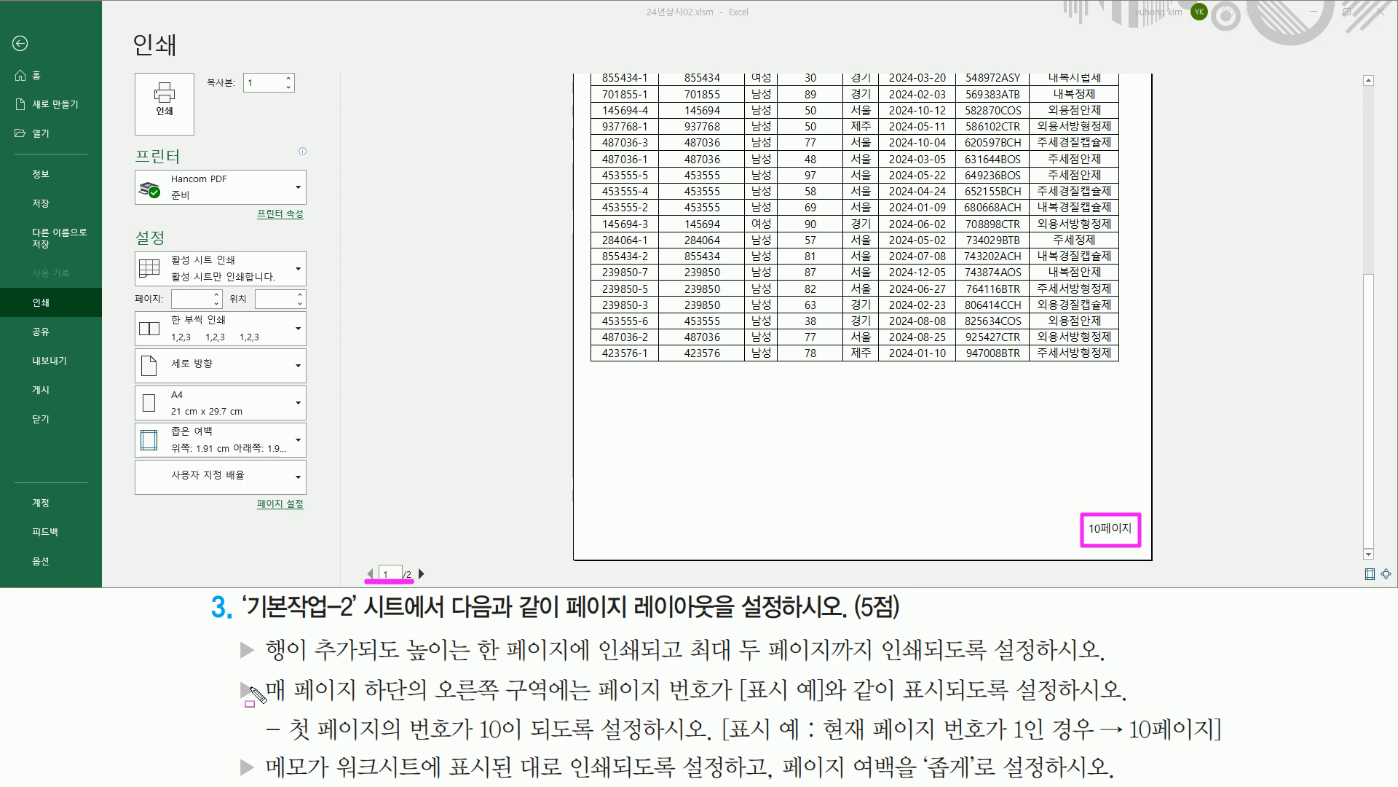
{"action": "mouse_move", "coordinate": [230, 670]}
{"action": "left_mouse_down"}
{"action": "mouse_move", "coordinate": [1238, 758]}
{"action": "mouse_move", "coordinate": [1230, 739]}
{"action": "left_mouse_up"}
{"action": "key", "text": "Escape"}
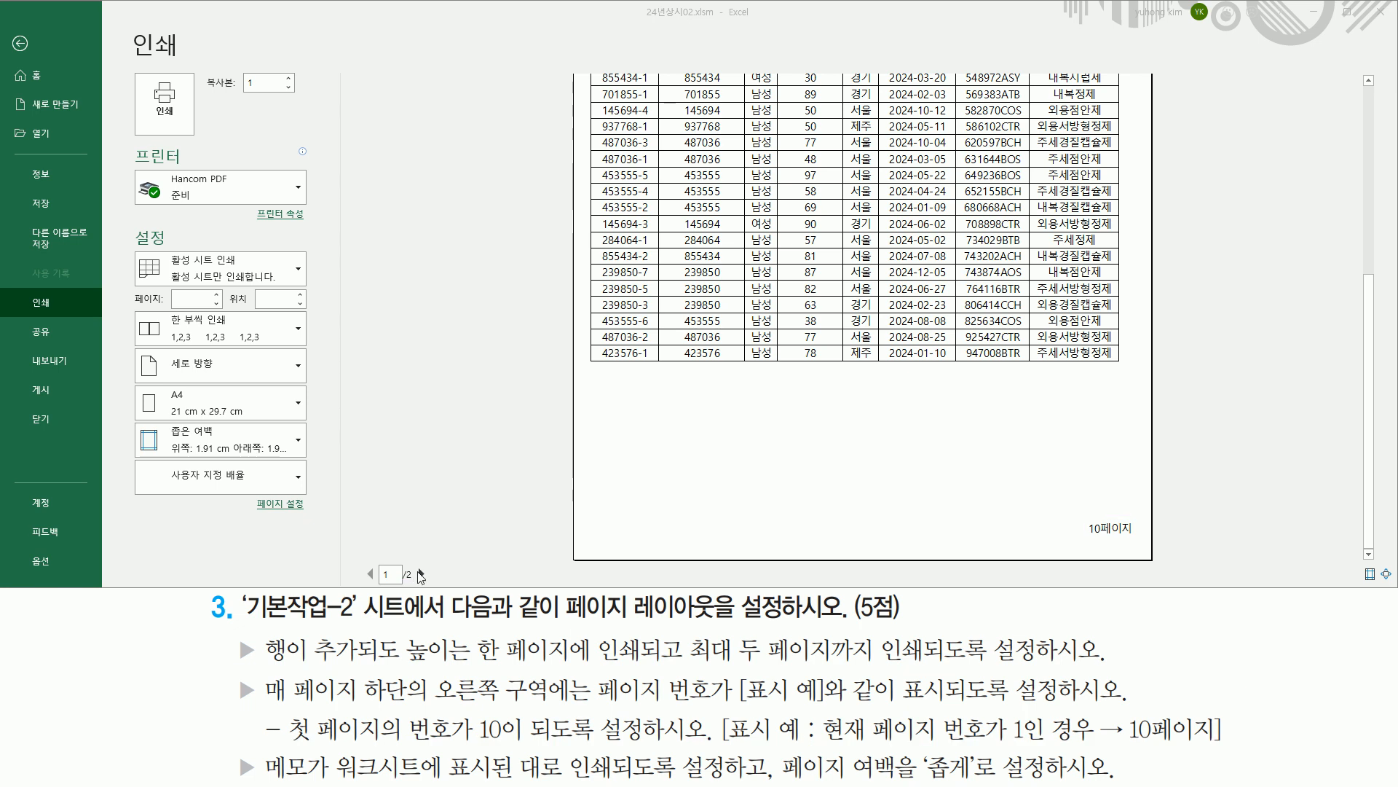
{"action": "left_click_drag", "start_coordinate": [410, 559], "coordinate": [432, 587]}
{"action": "key", "text": "Escape"}
{"action": "left_click", "coordinate": [425, 575]}
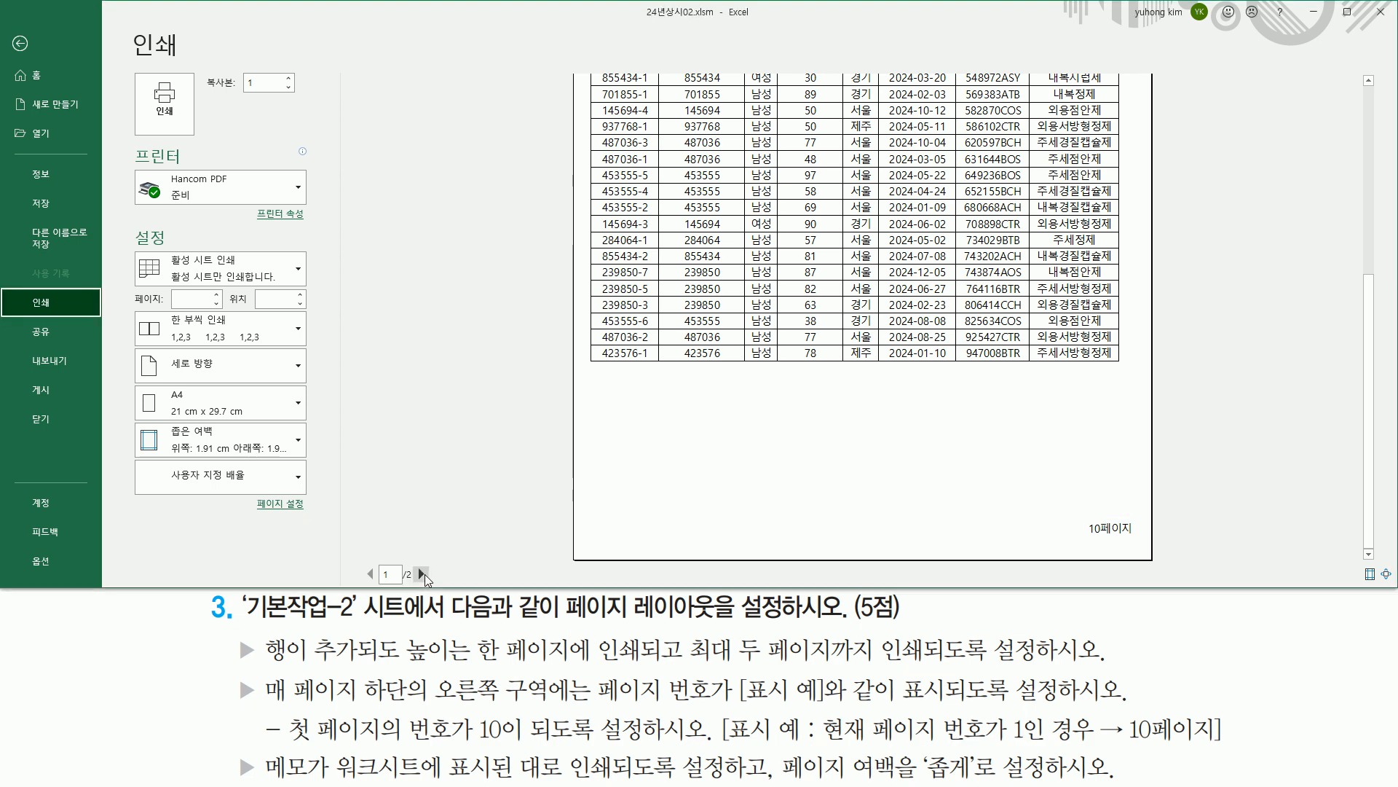
{"action": "left_click", "coordinate": [422, 574]}
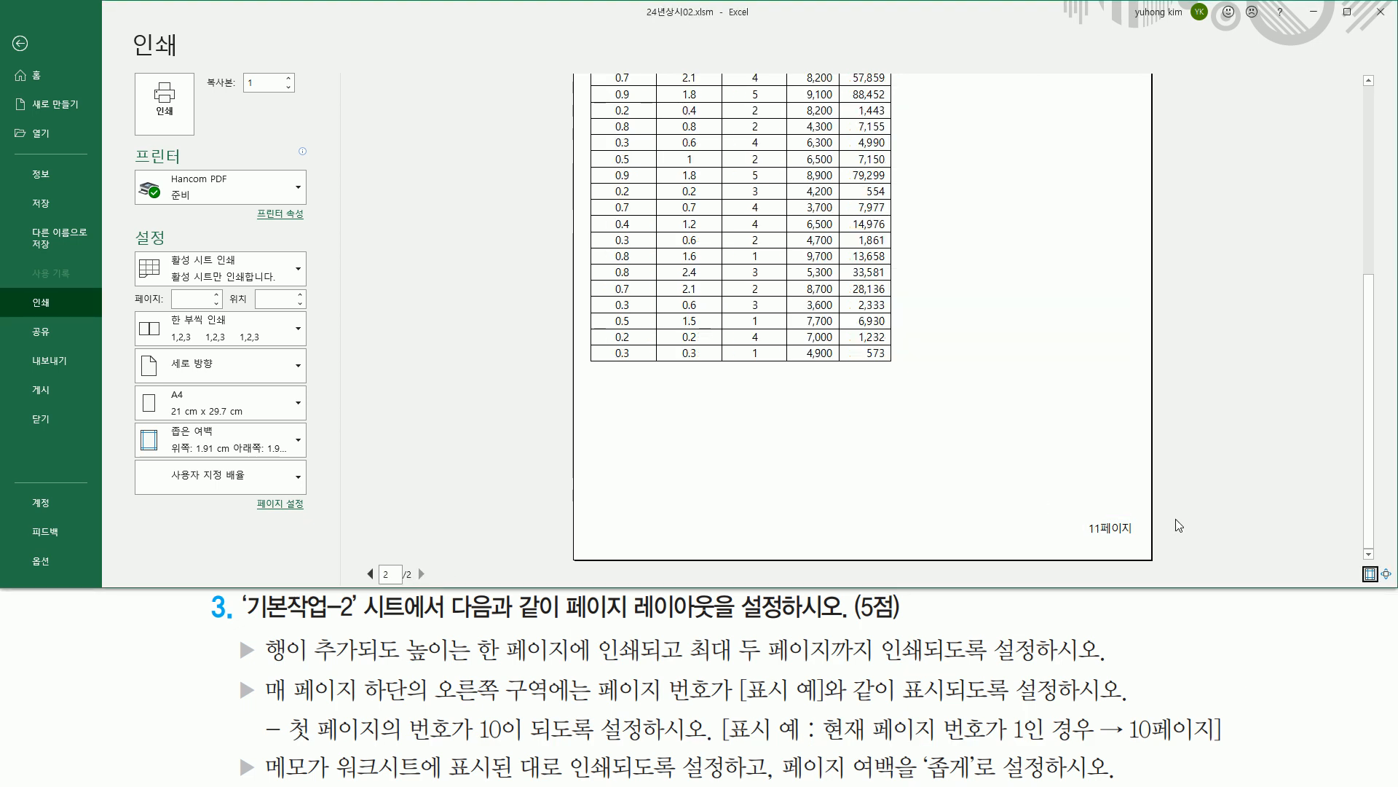
{"action": "left_click_drag", "start_coordinate": [1080, 514], "coordinate": [1142, 544]}
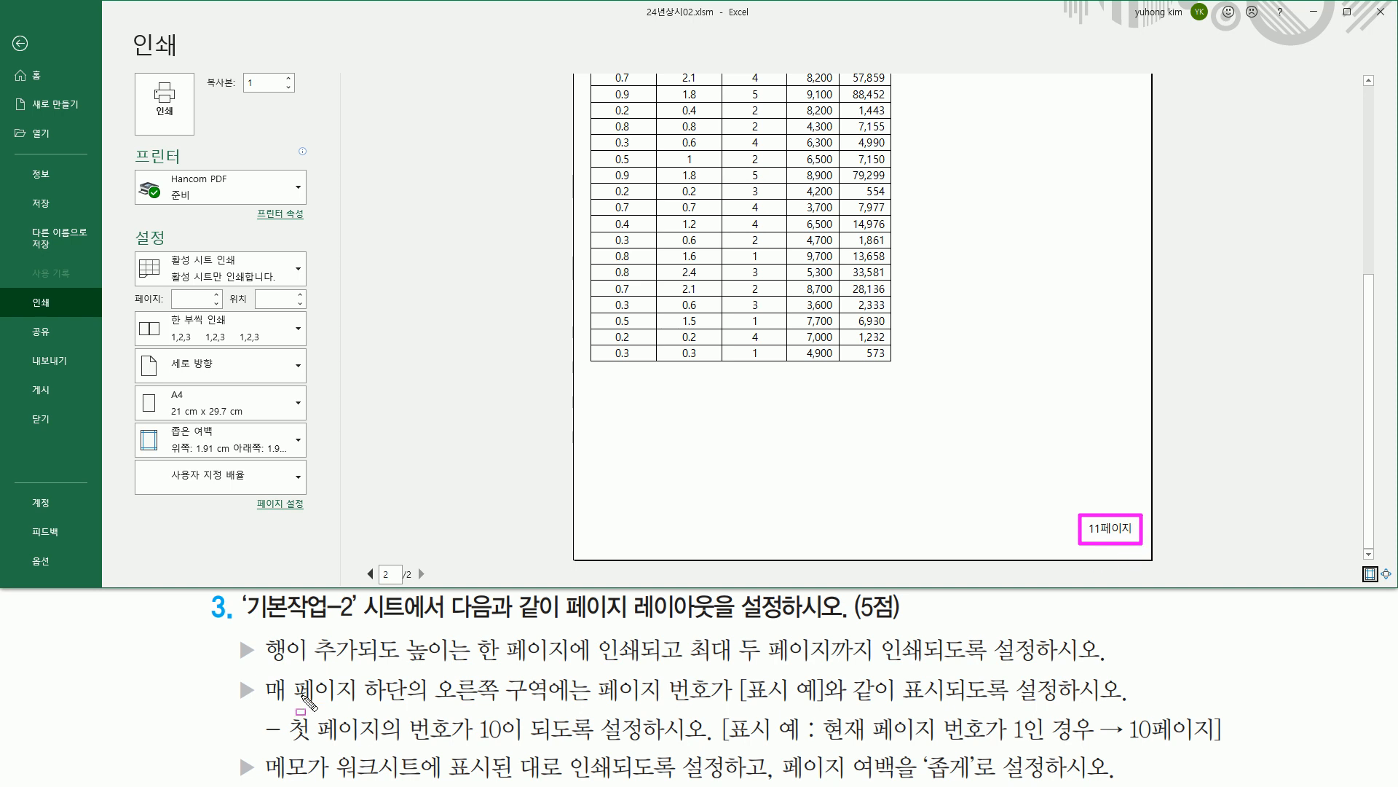
Step: Check the margin setting in the print settings against the task's narrow (좁게) margin requirement and return to the 기본작업-2 sheet
{"action": "key", "text": "Escape"}
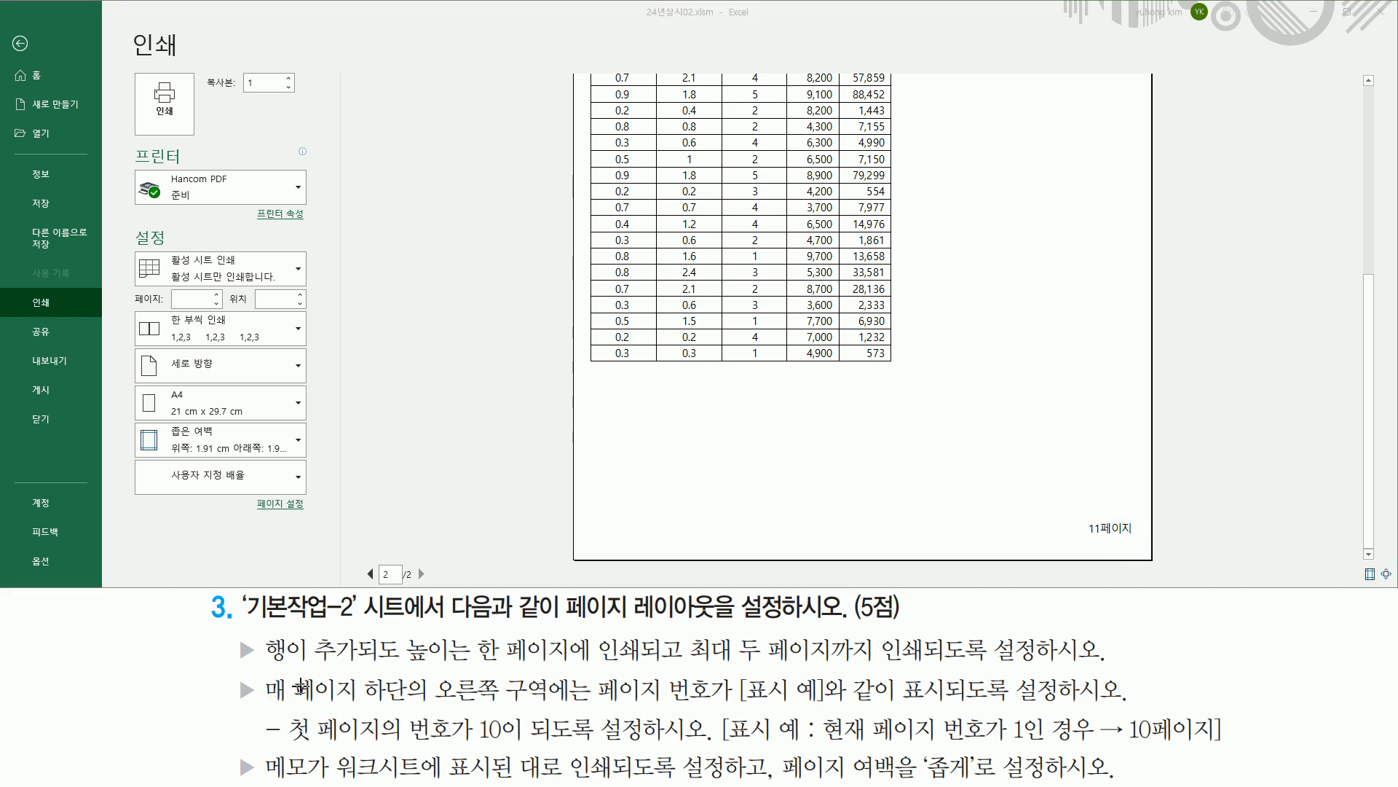
{"action": "mouse_move", "coordinate": [256, 625]}
{"action": "left_mouse_down"}
{"action": "mouse_move", "coordinate": [398, 664]}
{"action": "mouse_move", "coordinate": [919, 661]}
{"action": "left_mouse_up"}
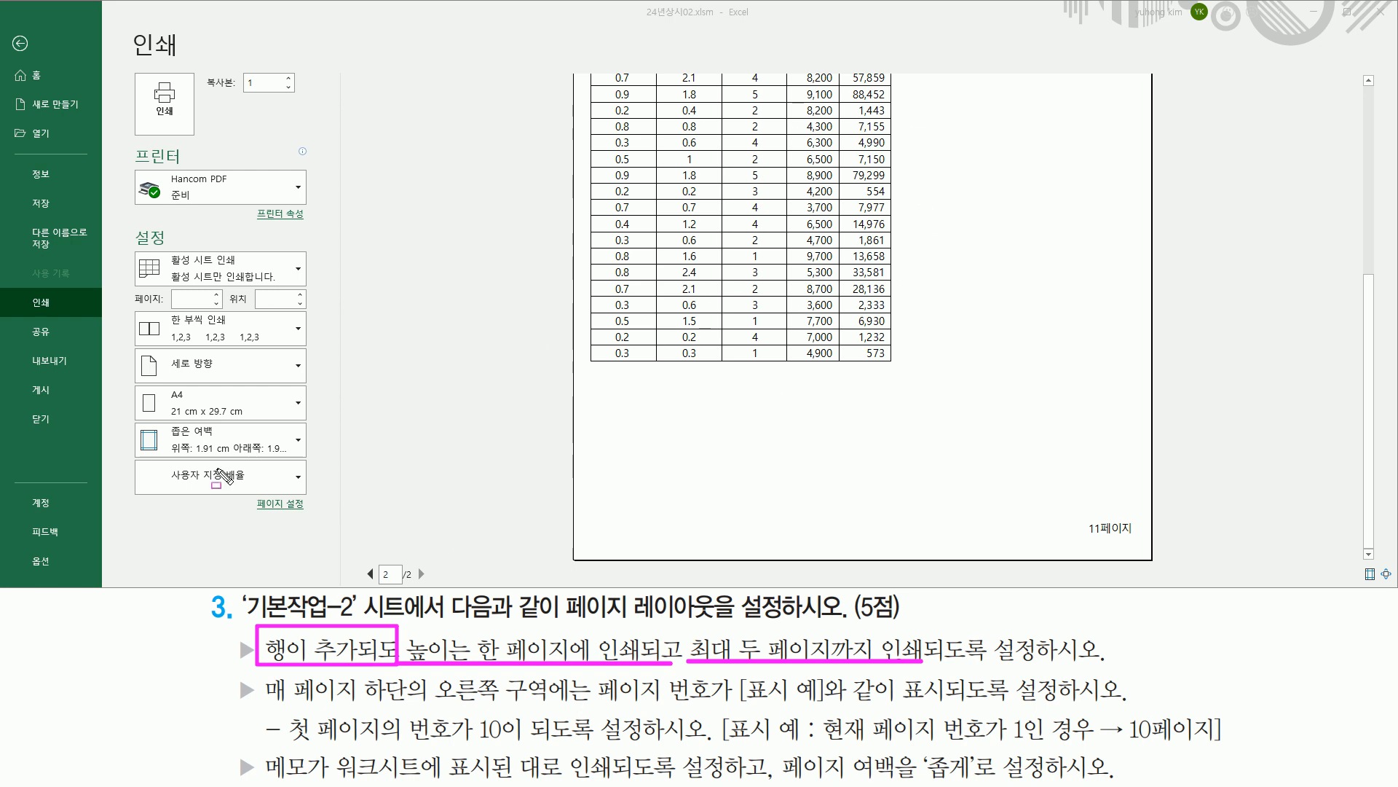
{"action": "mouse_move", "coordinate": [132, 417]}
{"action": "left_mouse_down"}
{"action": "mouse_move", "coordinate": [239, 463]}
{"action": "mouse_move", "coordinate": [308, 461]}
{"action": "left_mouse_up"}
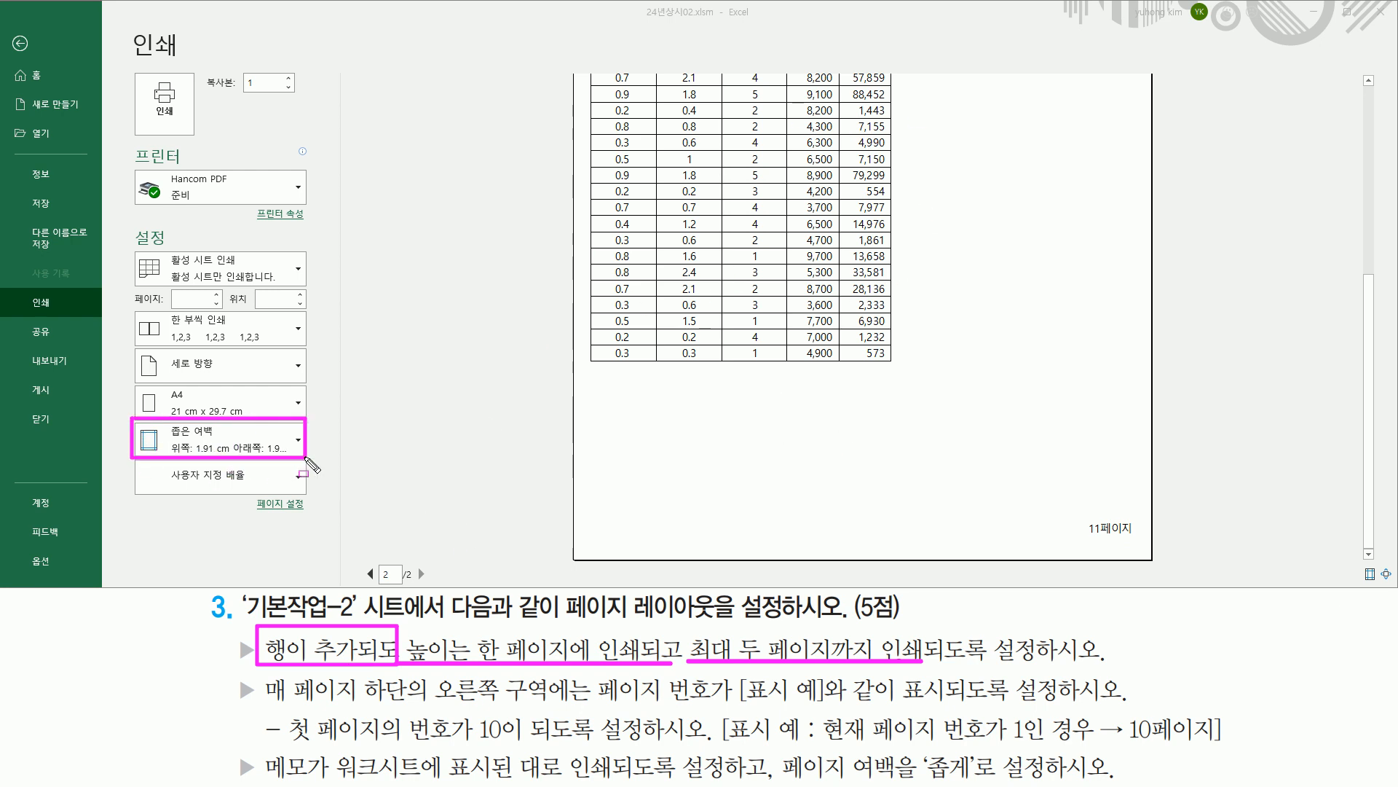
{"action": "left_click_drag", "start_coordinate": [168, 440], "coordinate": [220, 441]}
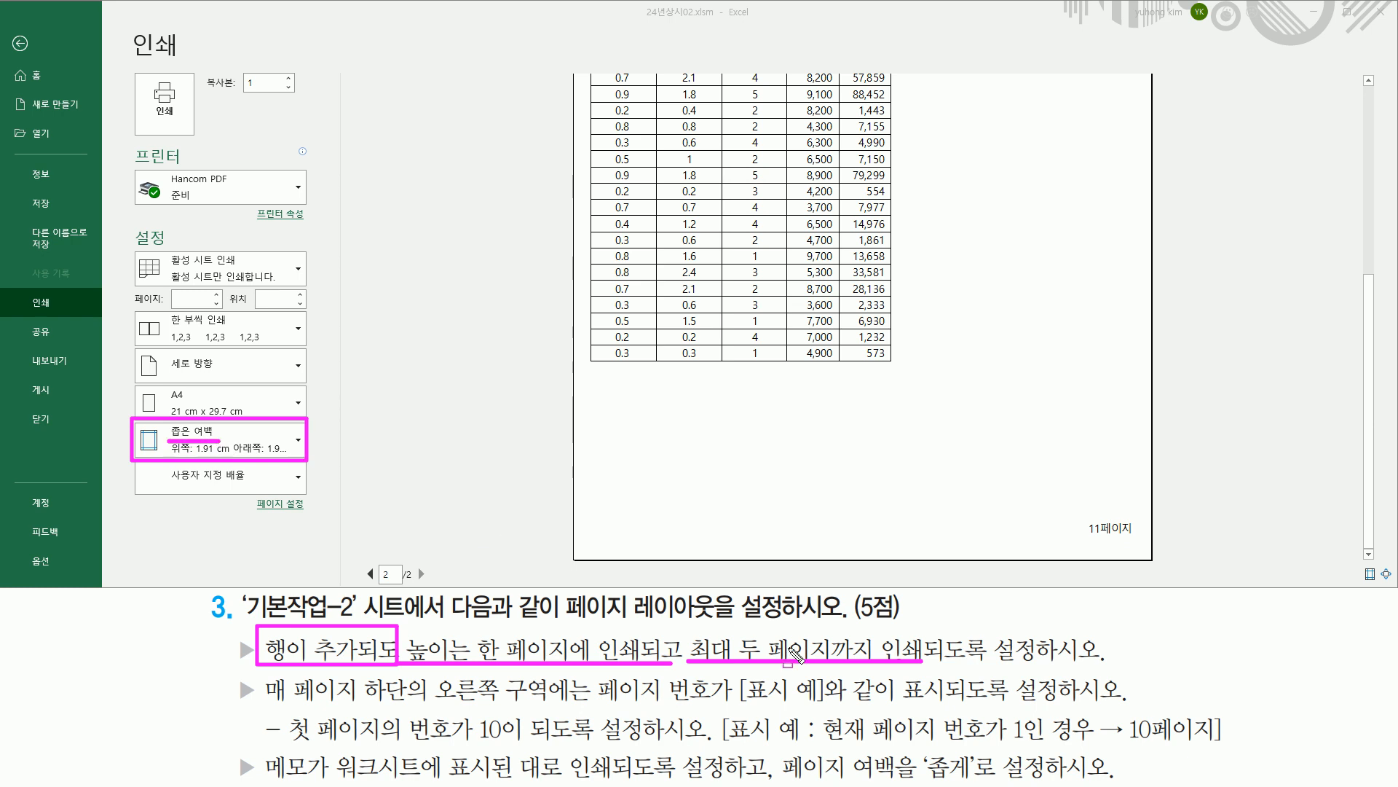
{"action": "left_click_drag", "start_coordinate": [771, 749], "coordinate": [1123, 785]}
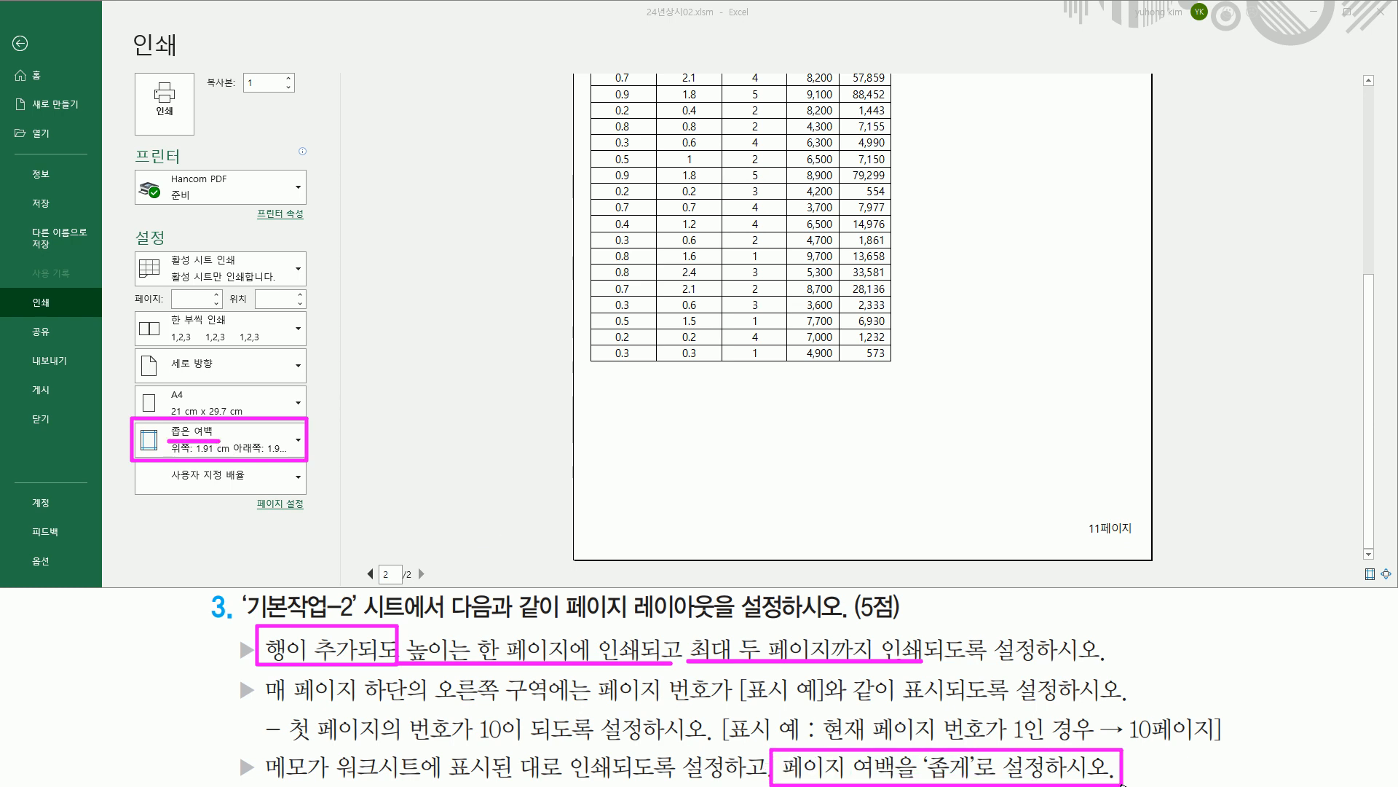
{"action": "left_click", "coordinate": [20, 43]}
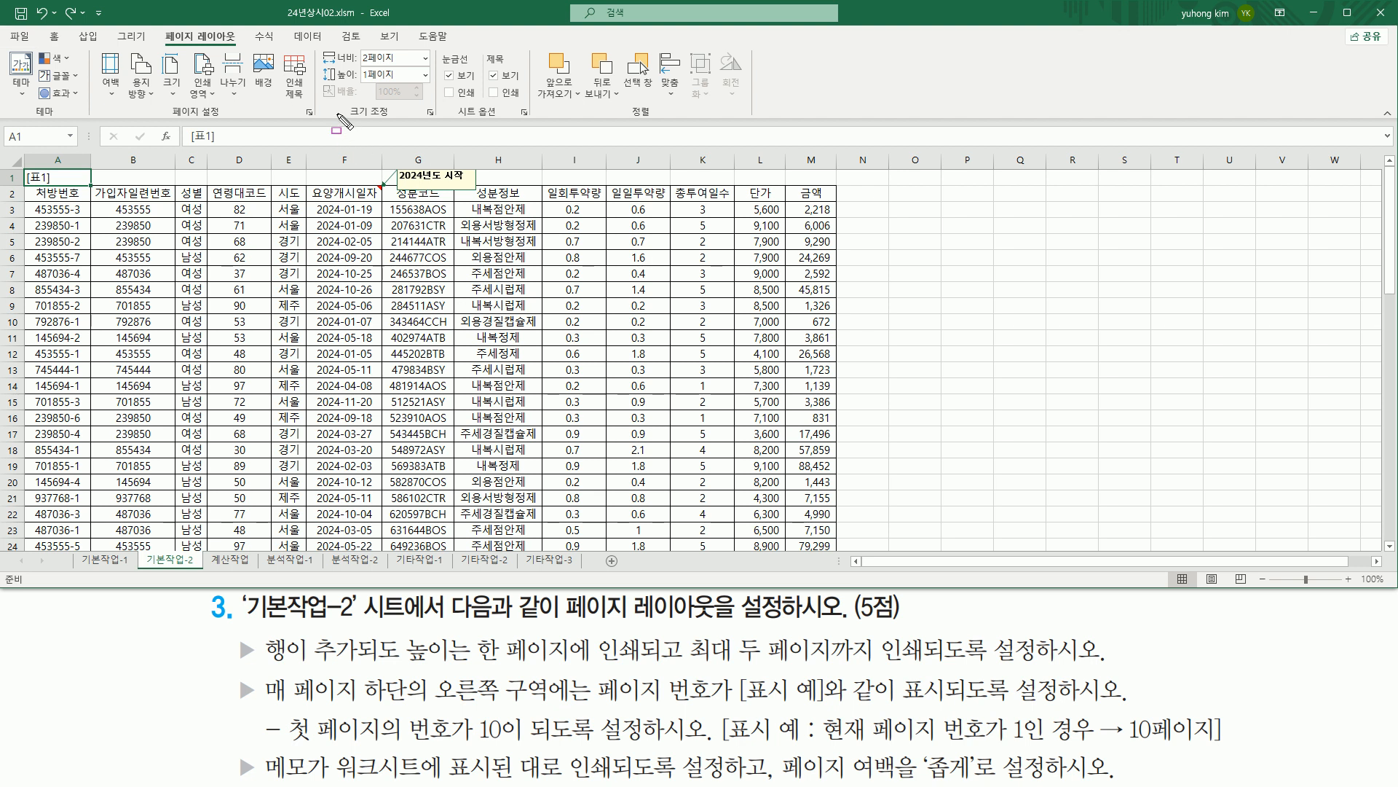
Step: Compare the sheet's scale-to-fit width and height settings with the task's page-count requirement
{"action": "left_click_drag", "start_coordinate": [337, 118], "coordinate": [408, 117]}
{"action": "left_click_drag", "start_coordinate": [318, 45], "coordinate": [435, 86]}
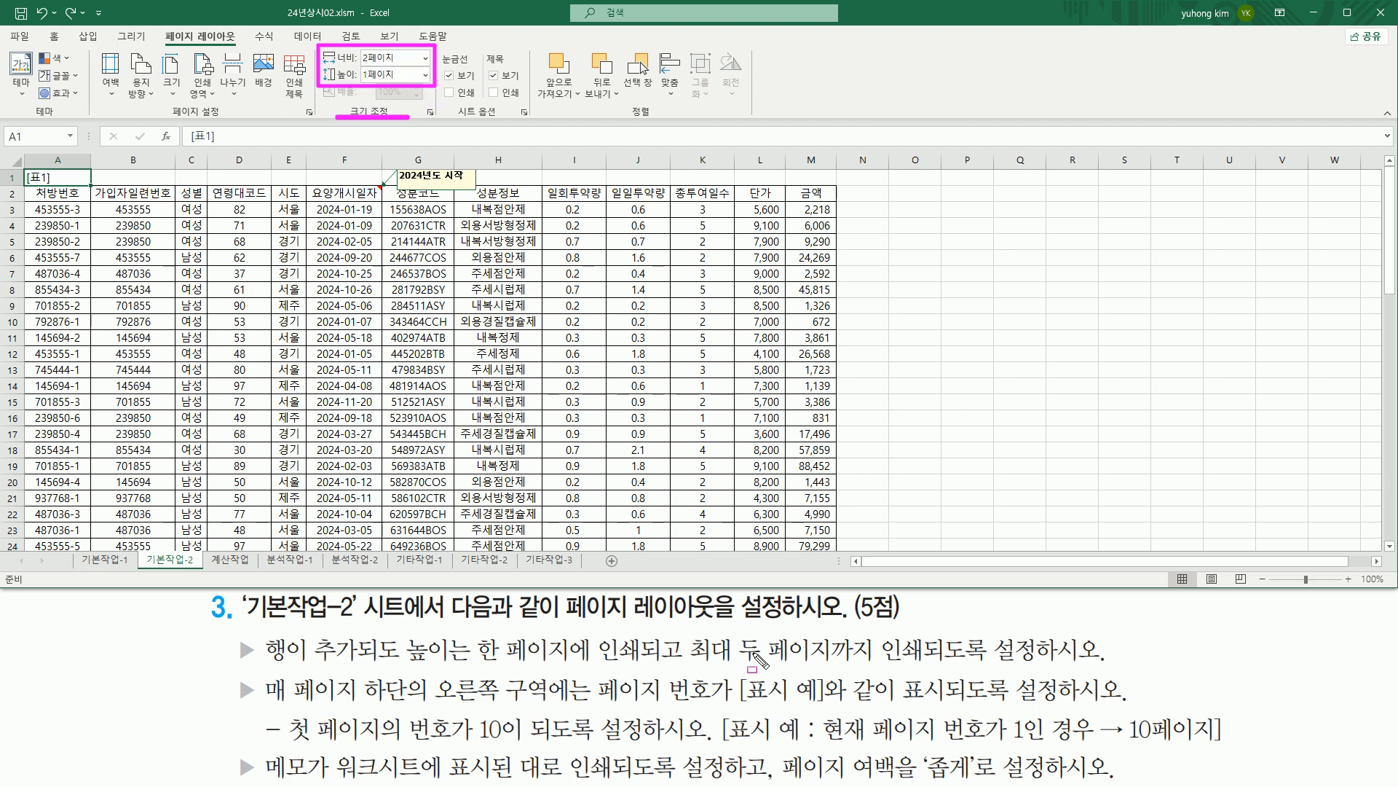
{"action": "left_click_drag", "start_coordinate": [394, 664], "coordinate": [1088, 663]}
{"action": "key", "text": "Escape"}
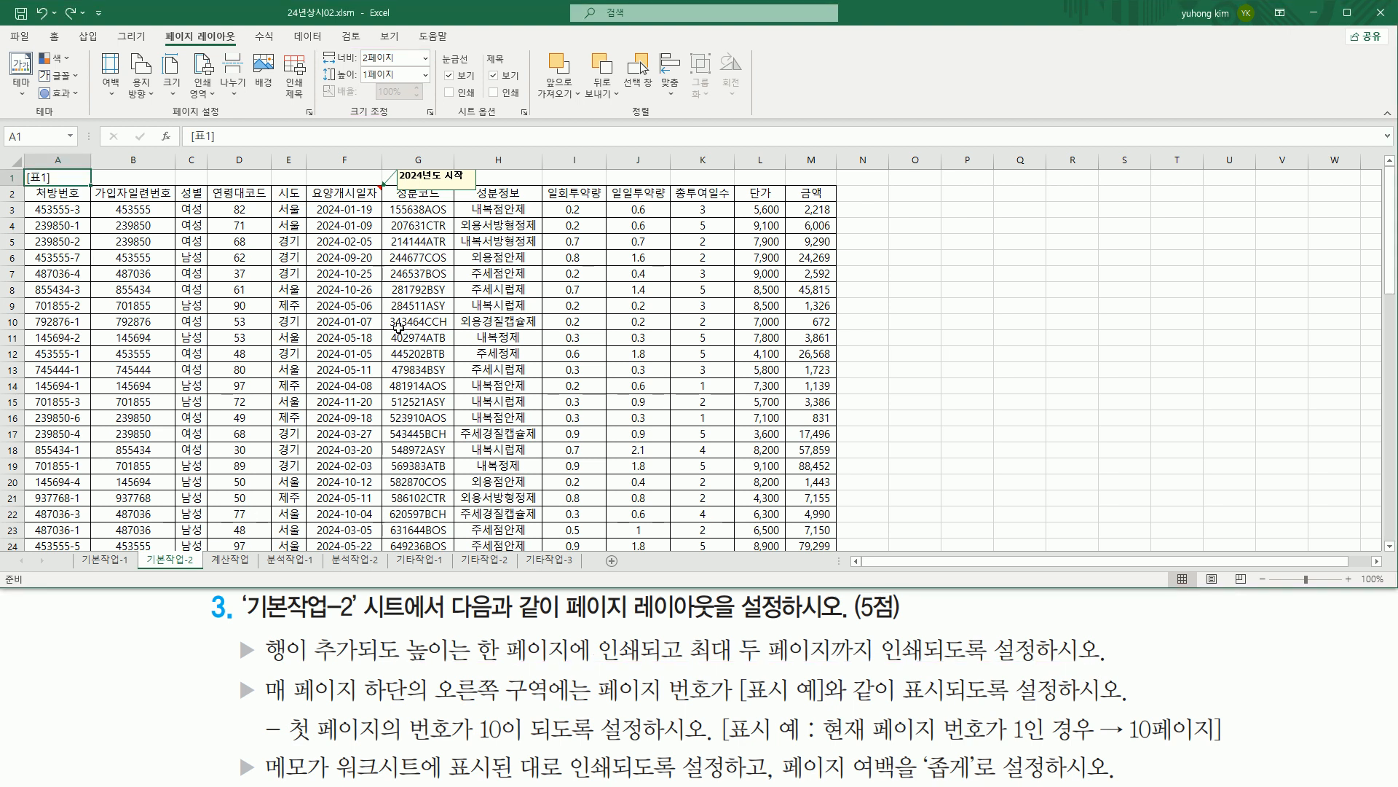